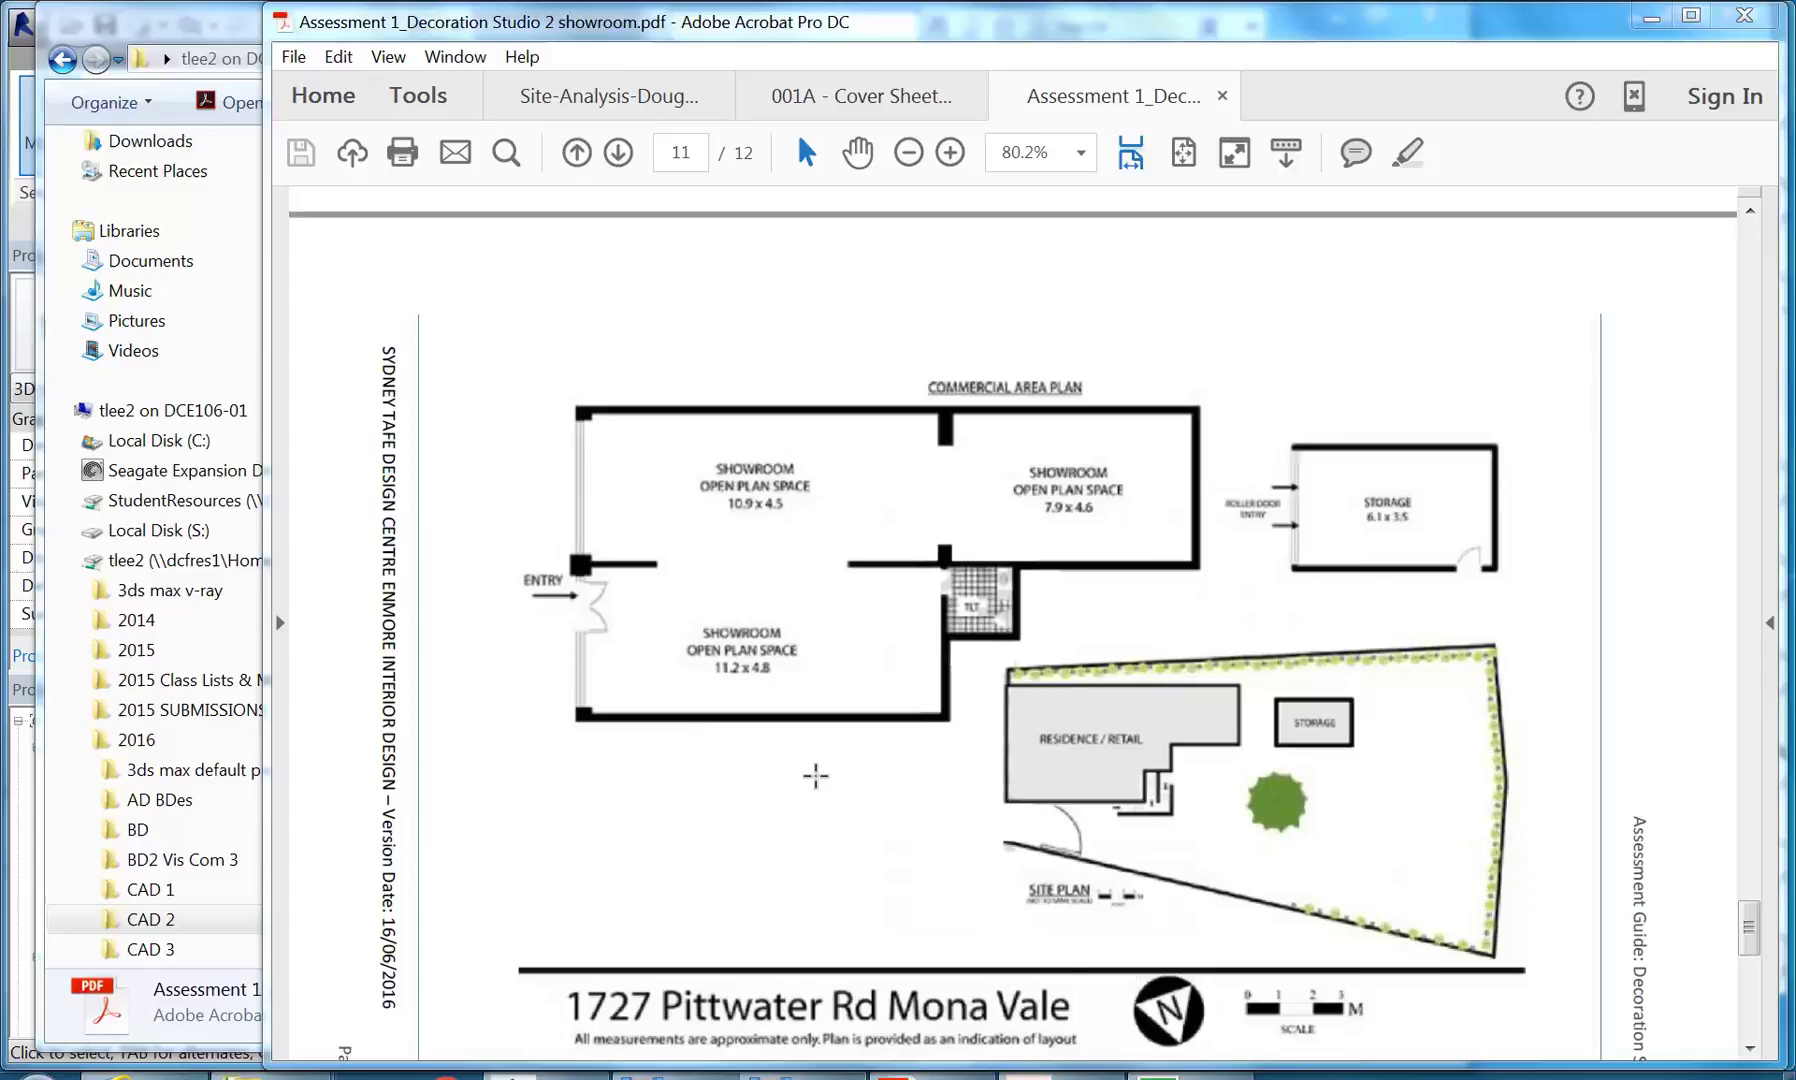
# - Switch to Revit and create a new project from the Architectural Template, without saving the open Basic House project
pyautogui.click(560, 1075)
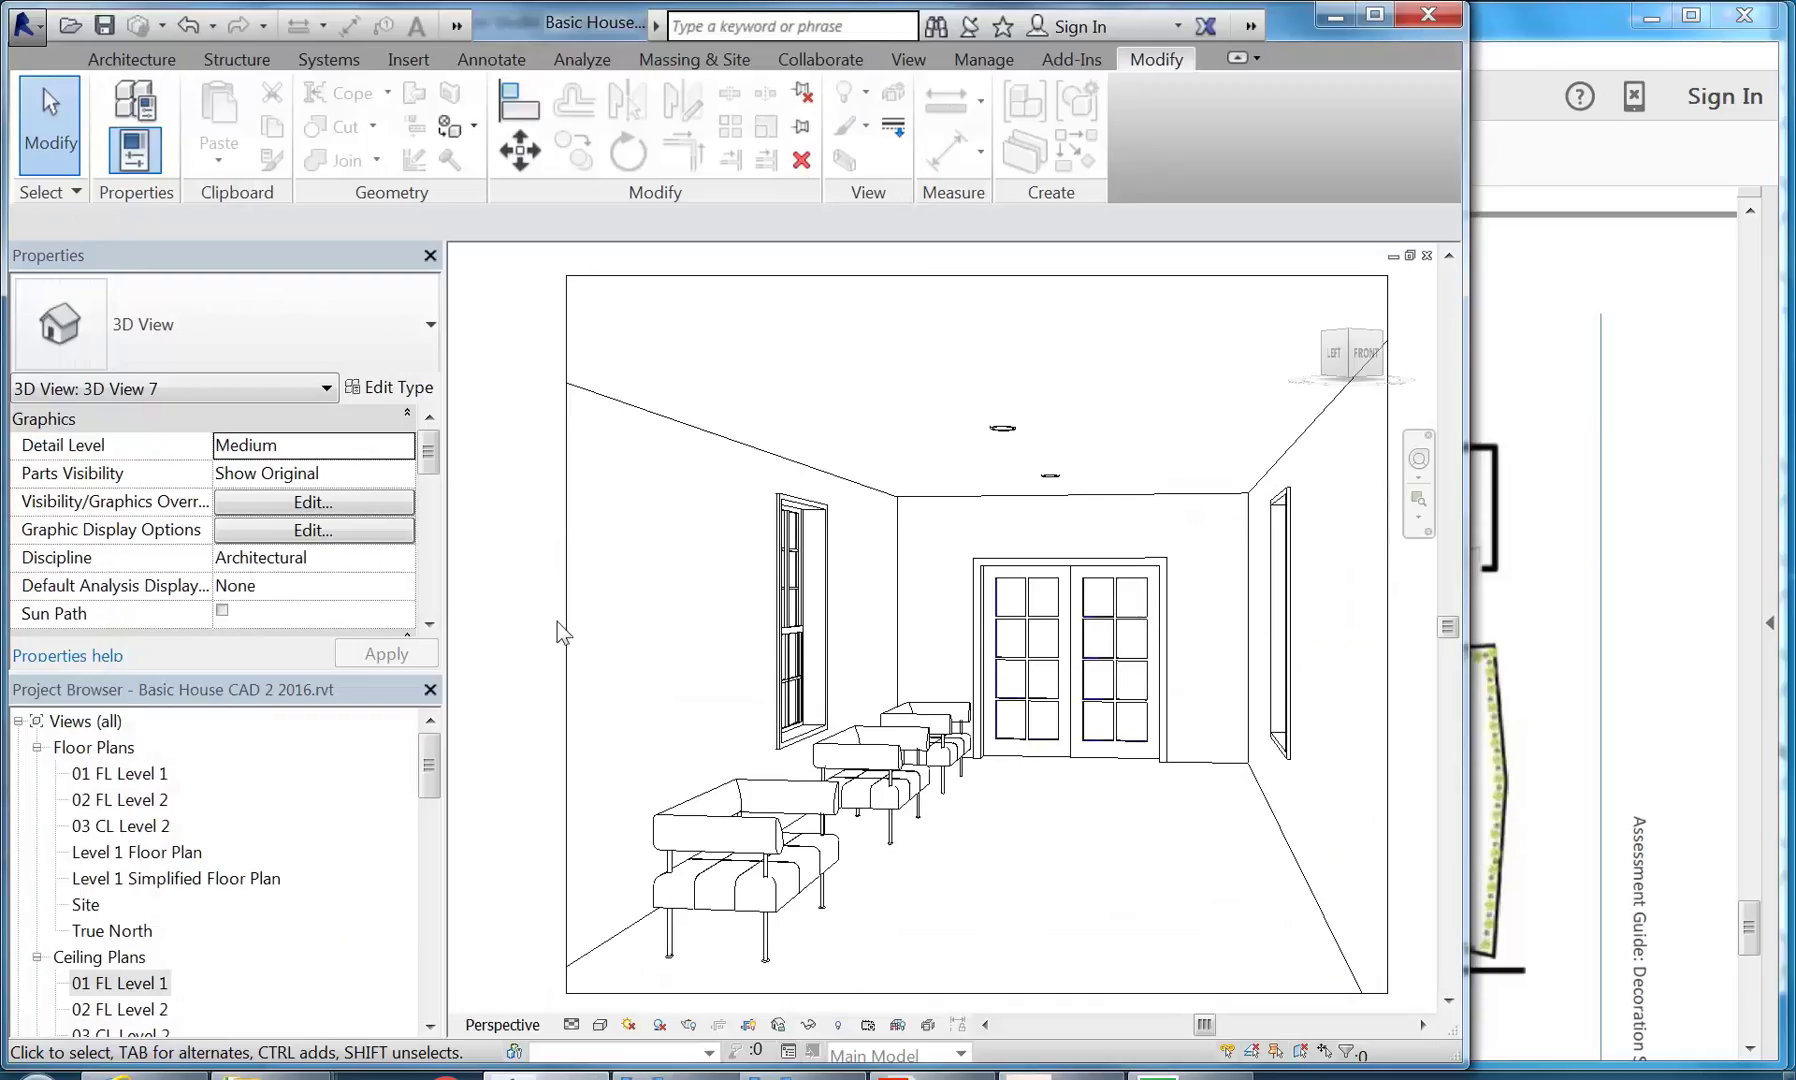
pyautogui.click(25, 23)
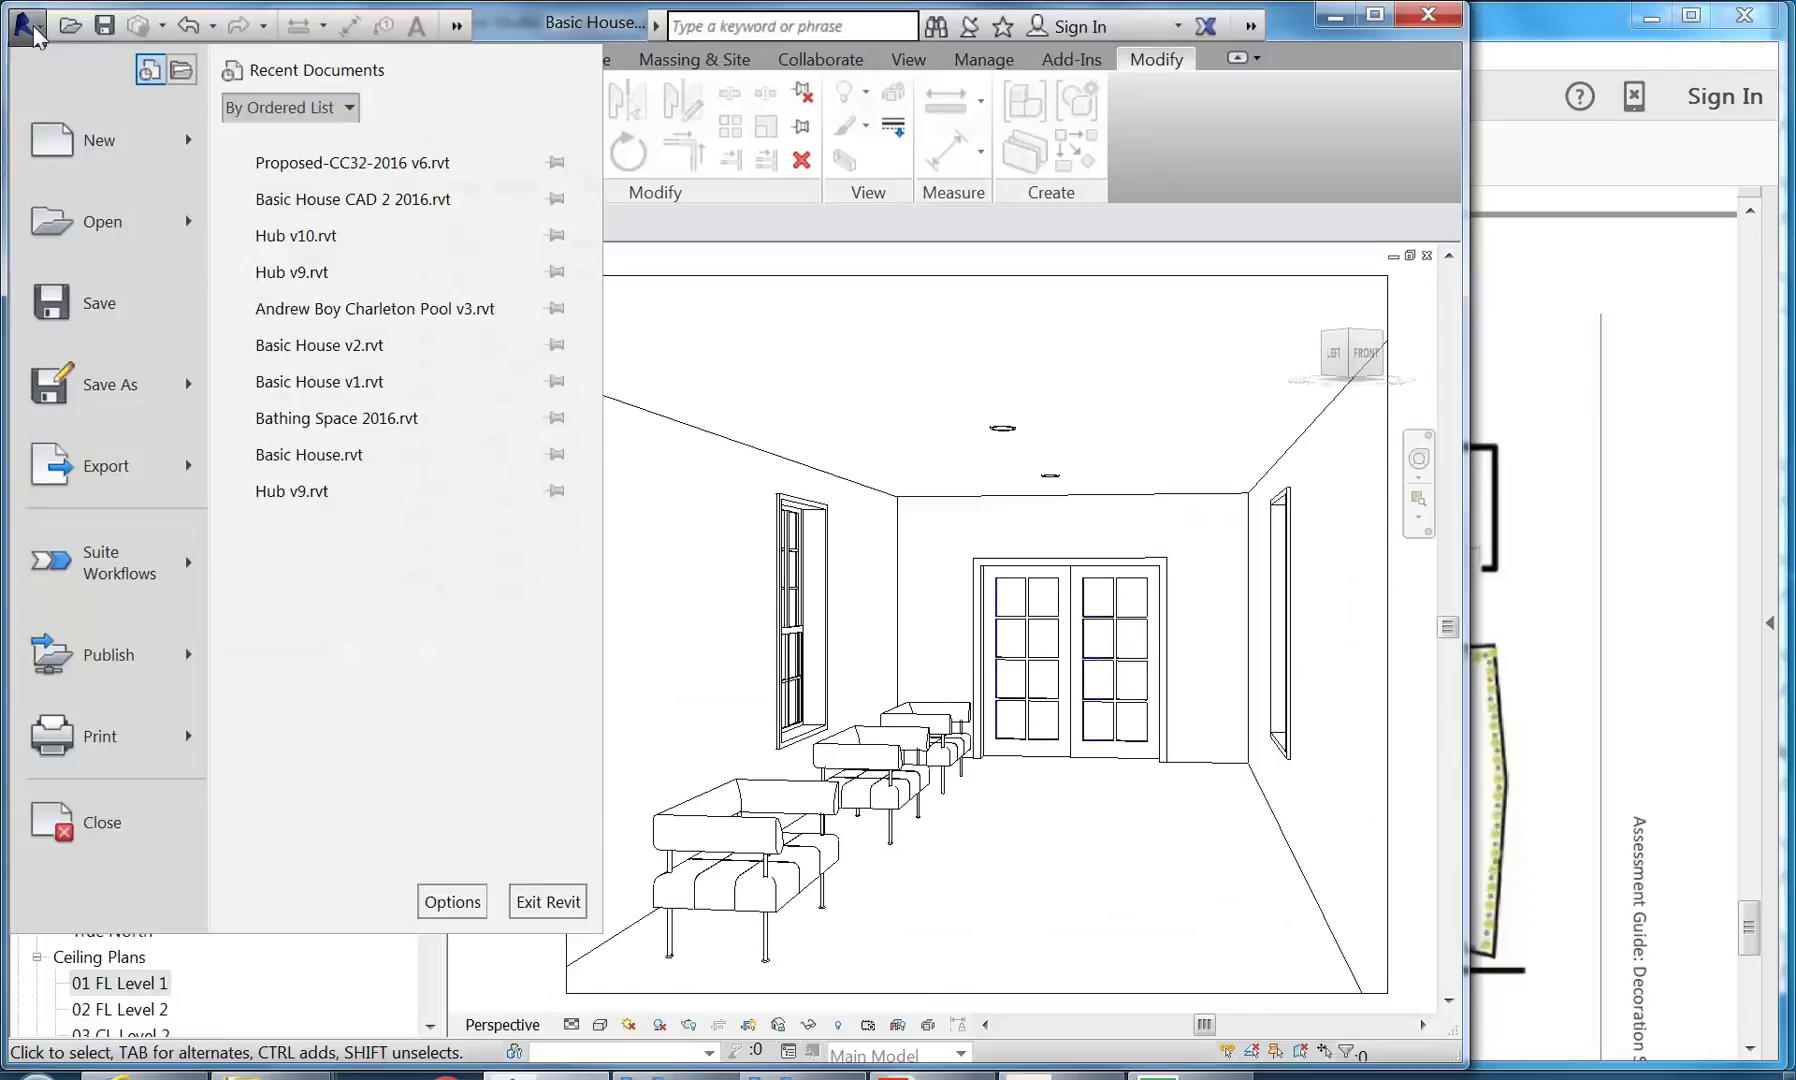
pyautogui.moveTo(193, 143)
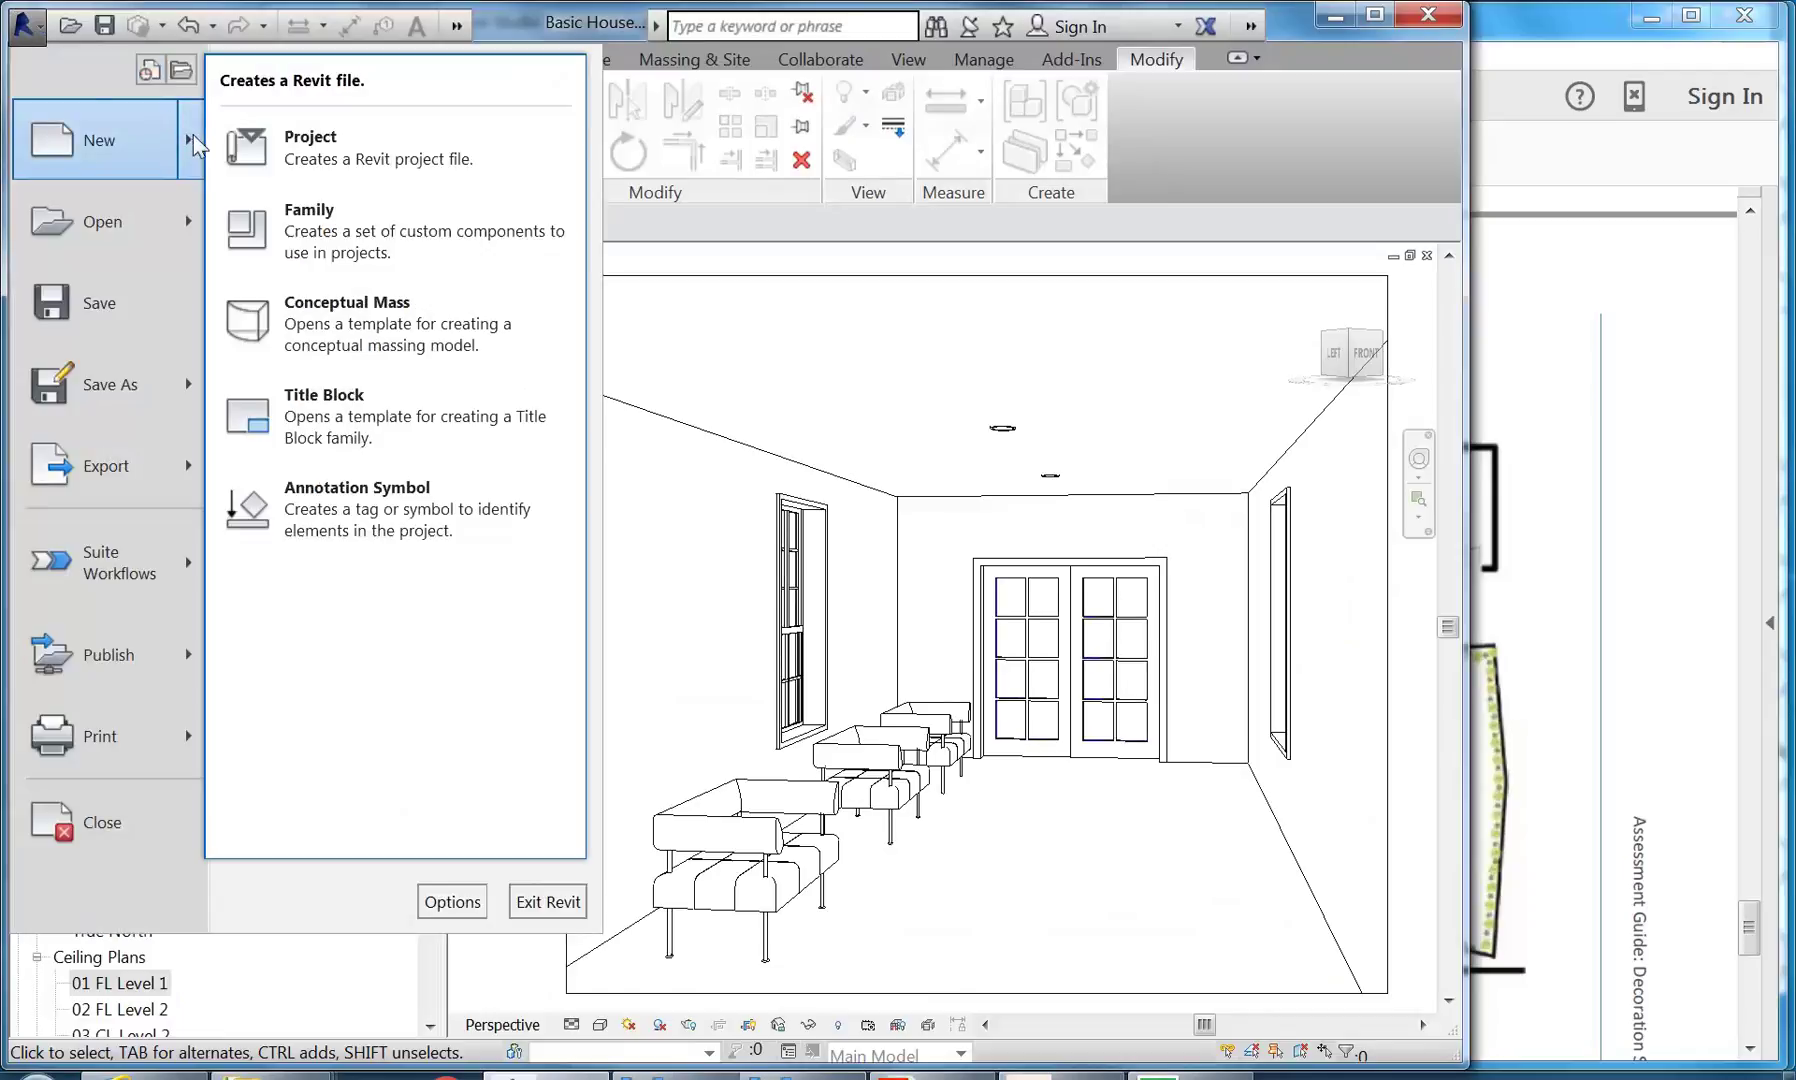
pyautogui.click(337, 158)
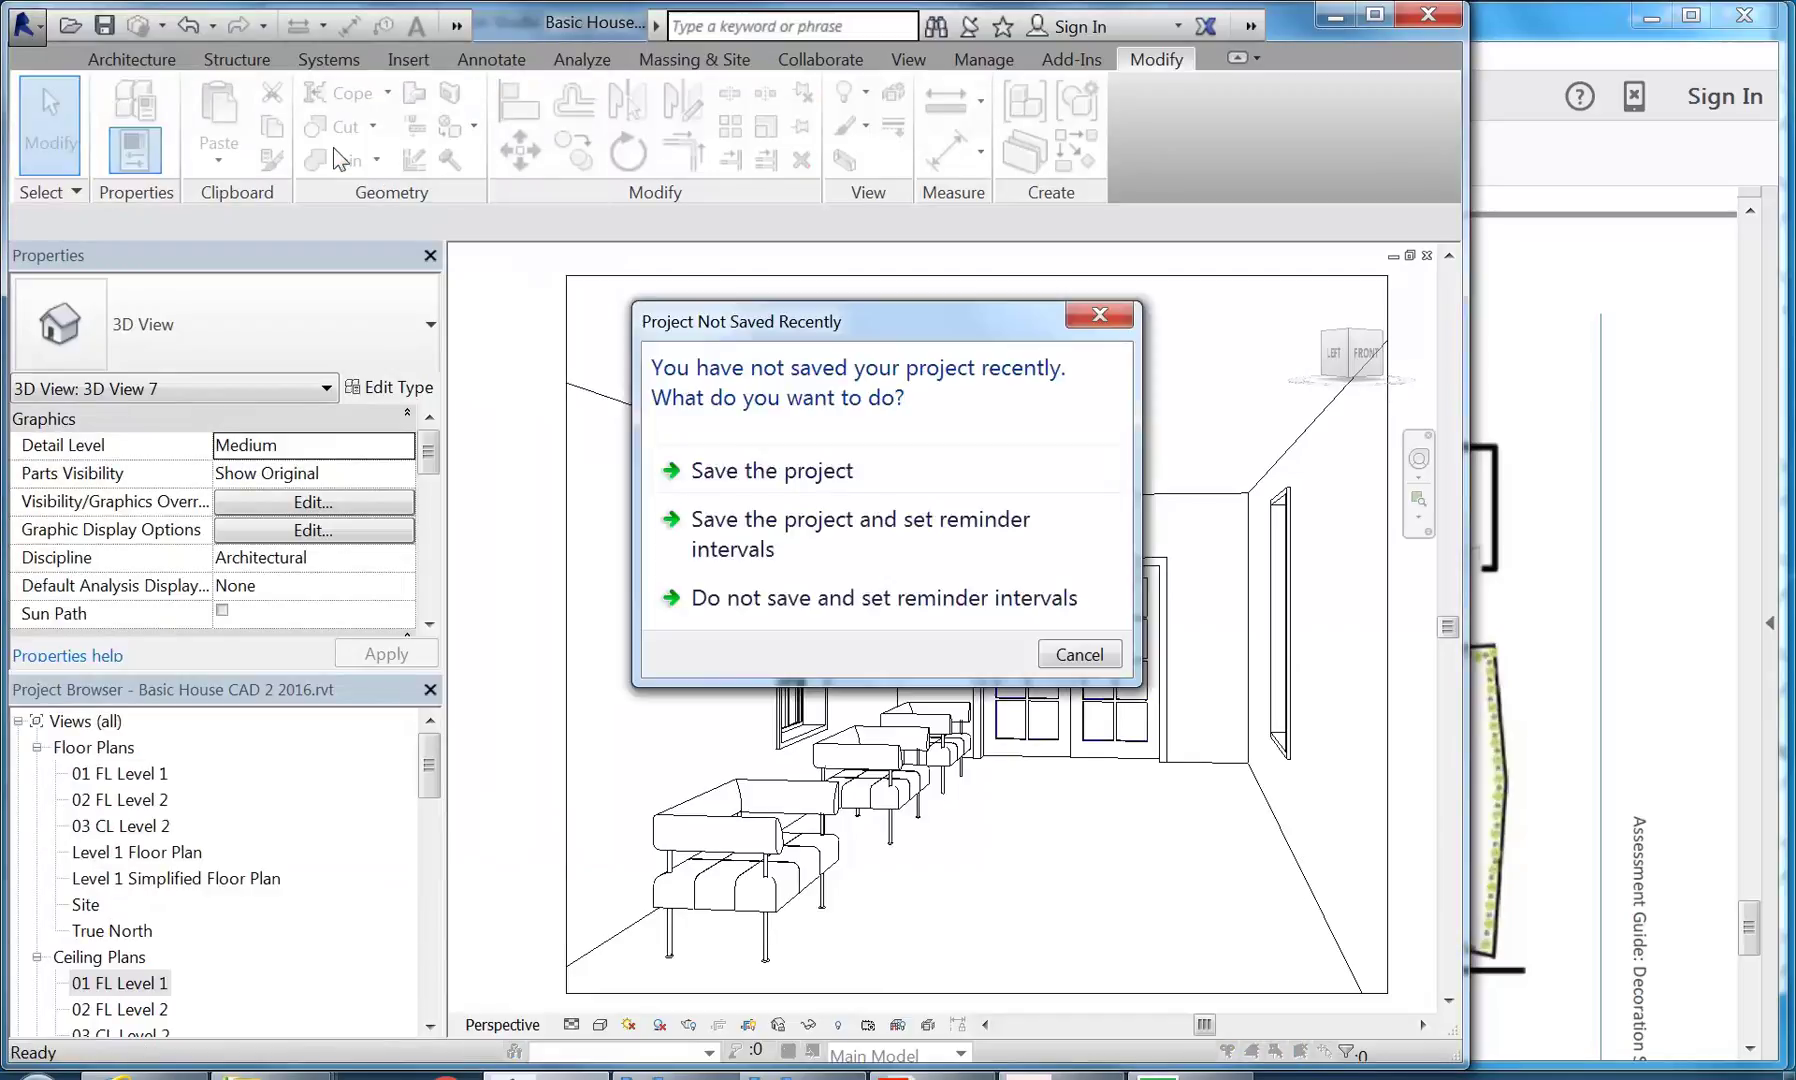
pyautogui.click(1079, 655)
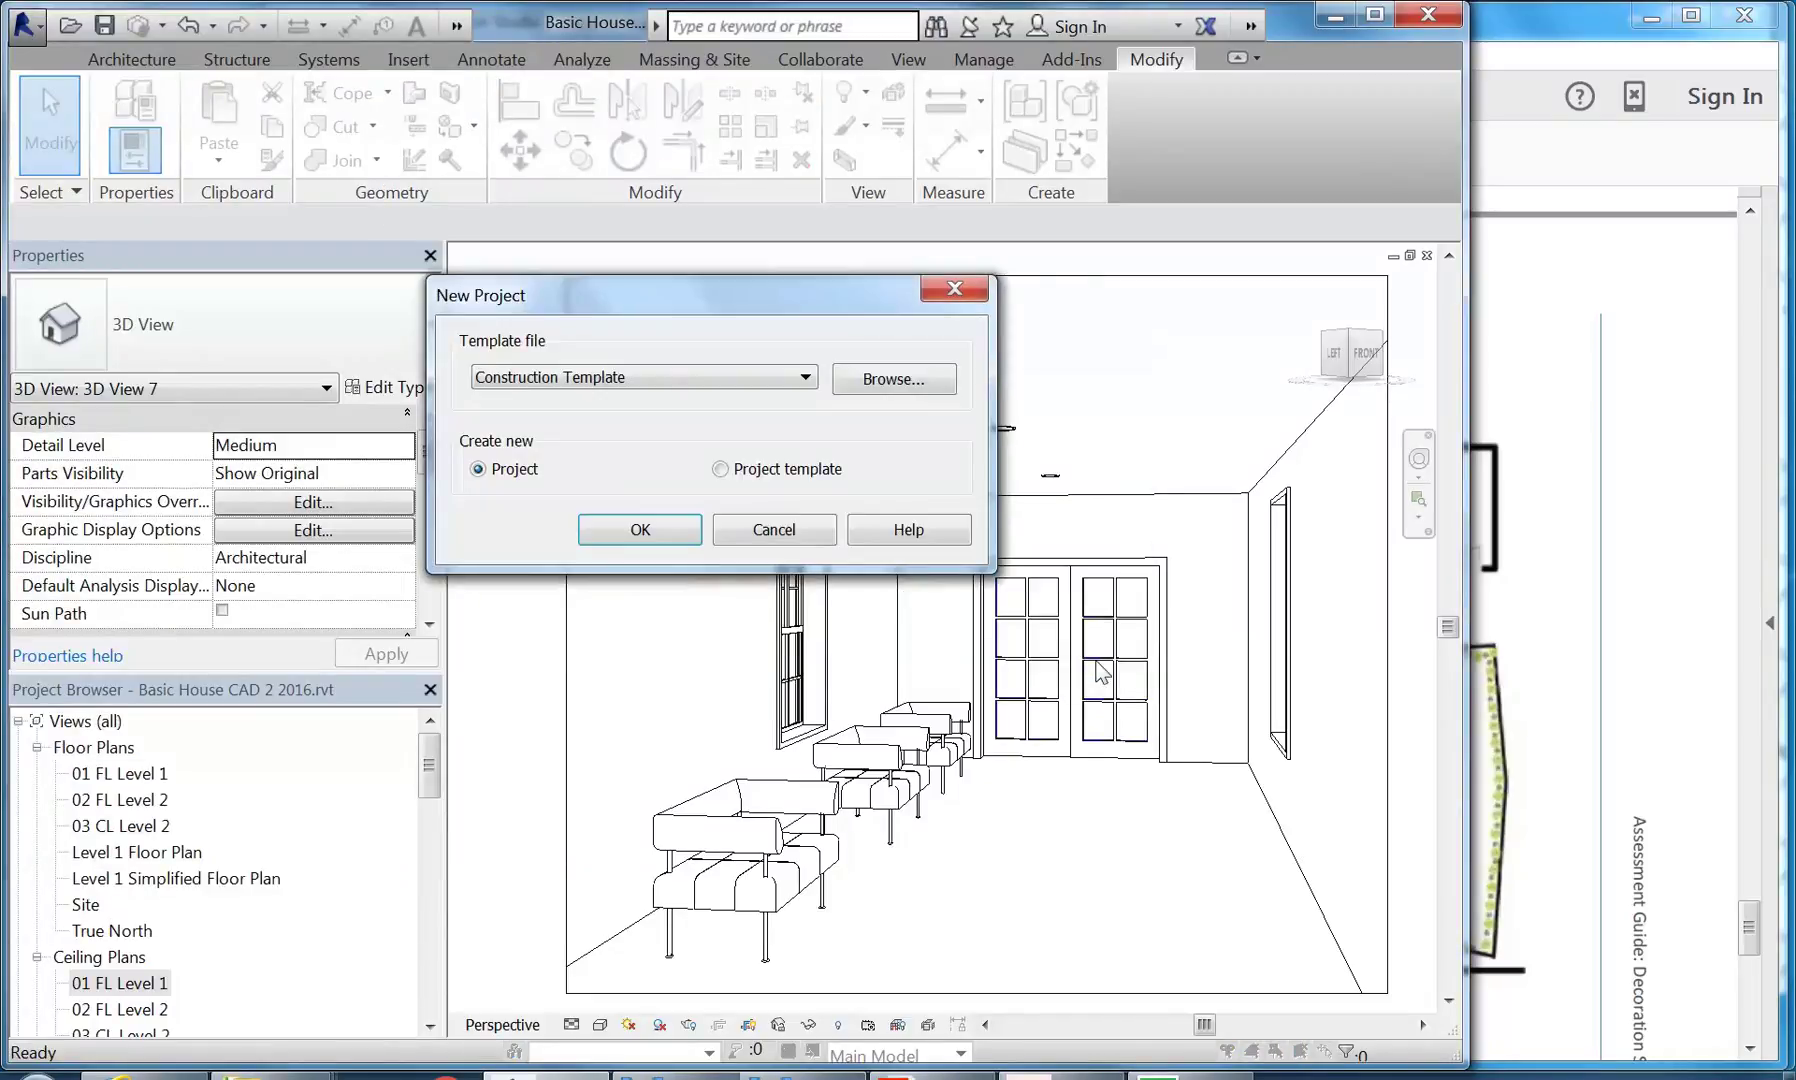
pyautogui.moveTo(752, 300); pyautogui.dragTo(801, 277)
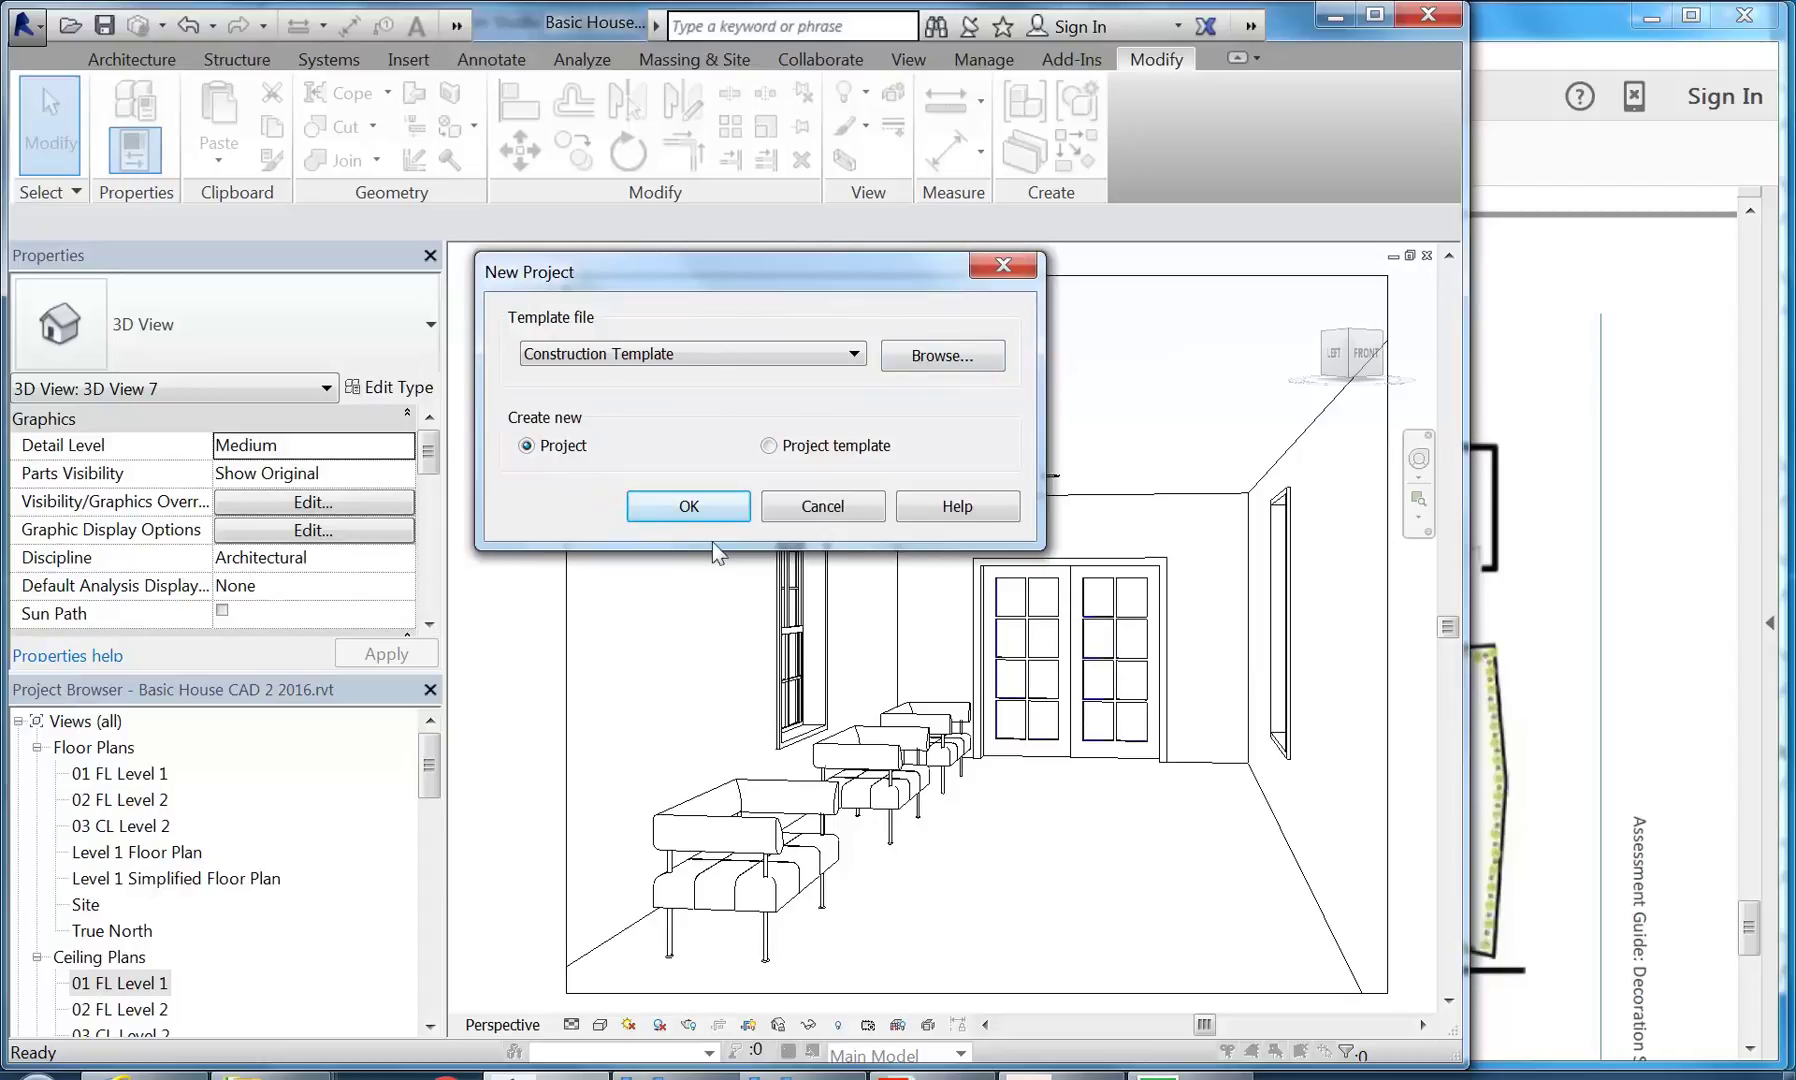
pyautogui.click(727, 352)
pyautogui.click(683, 400)
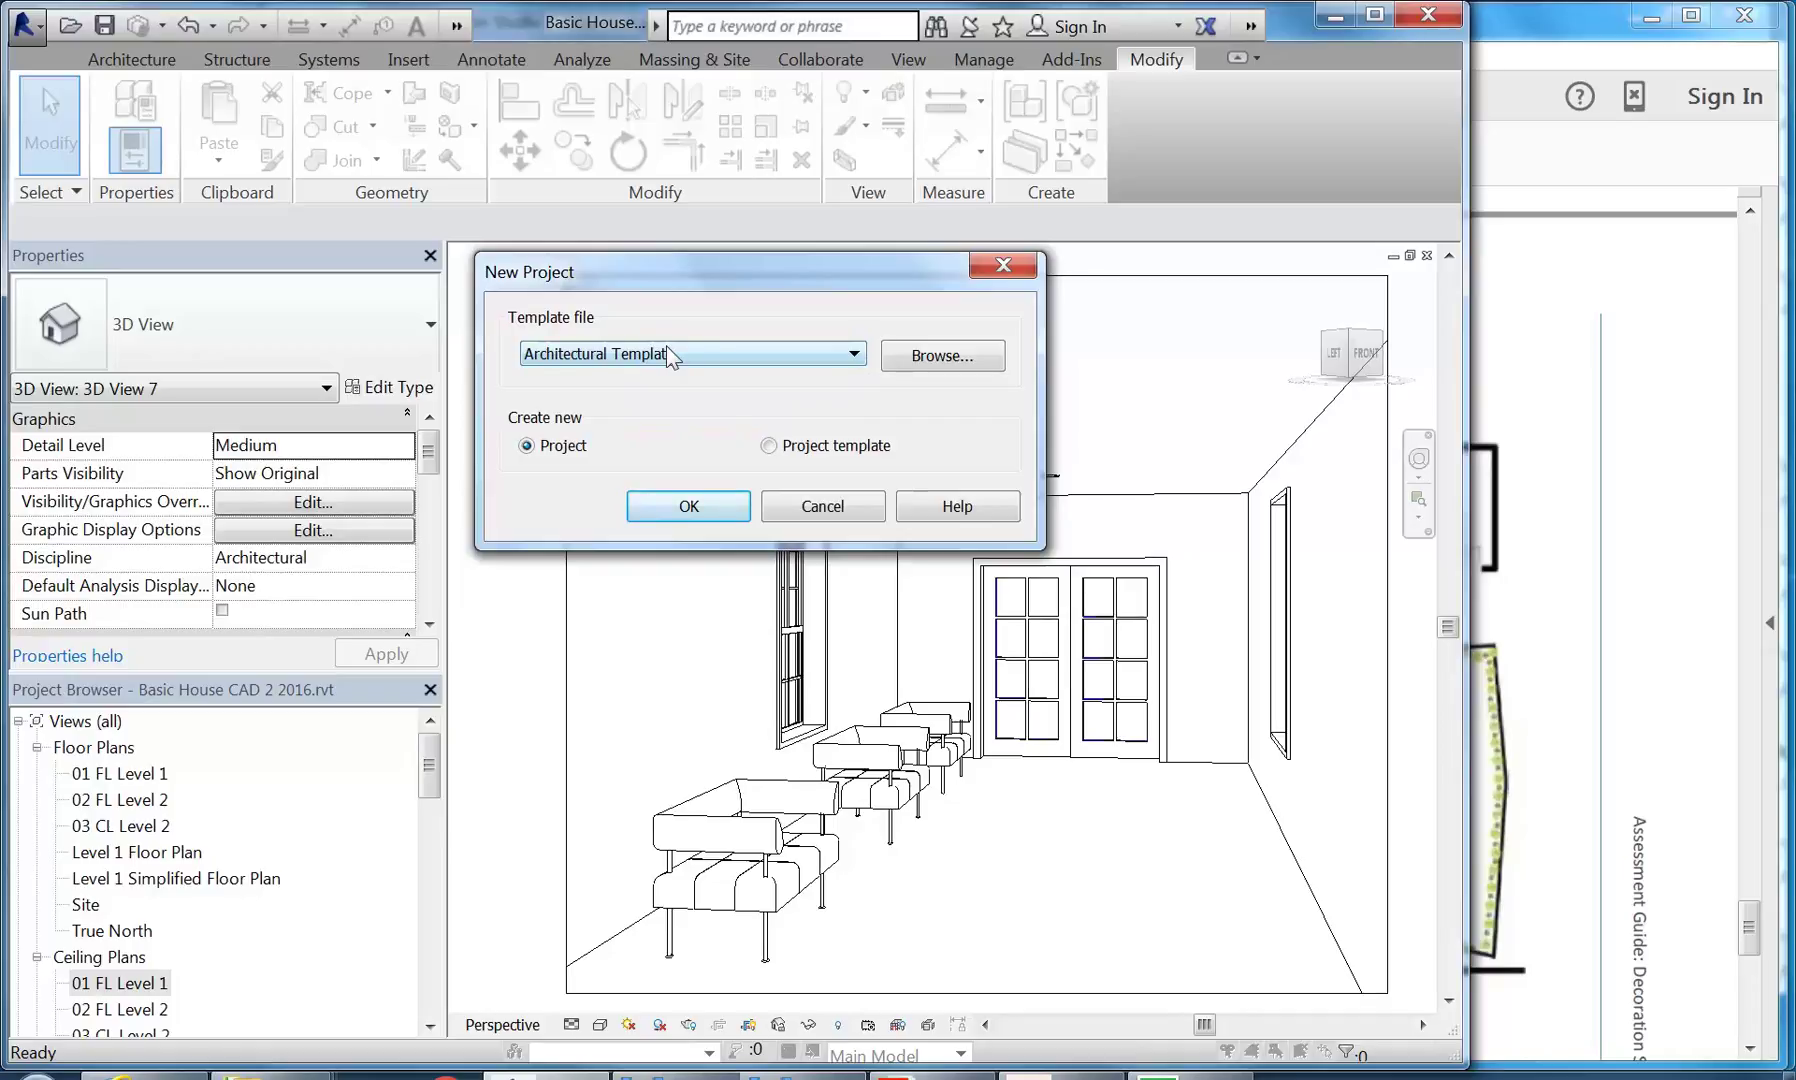
pyautogui.click(690, 506)
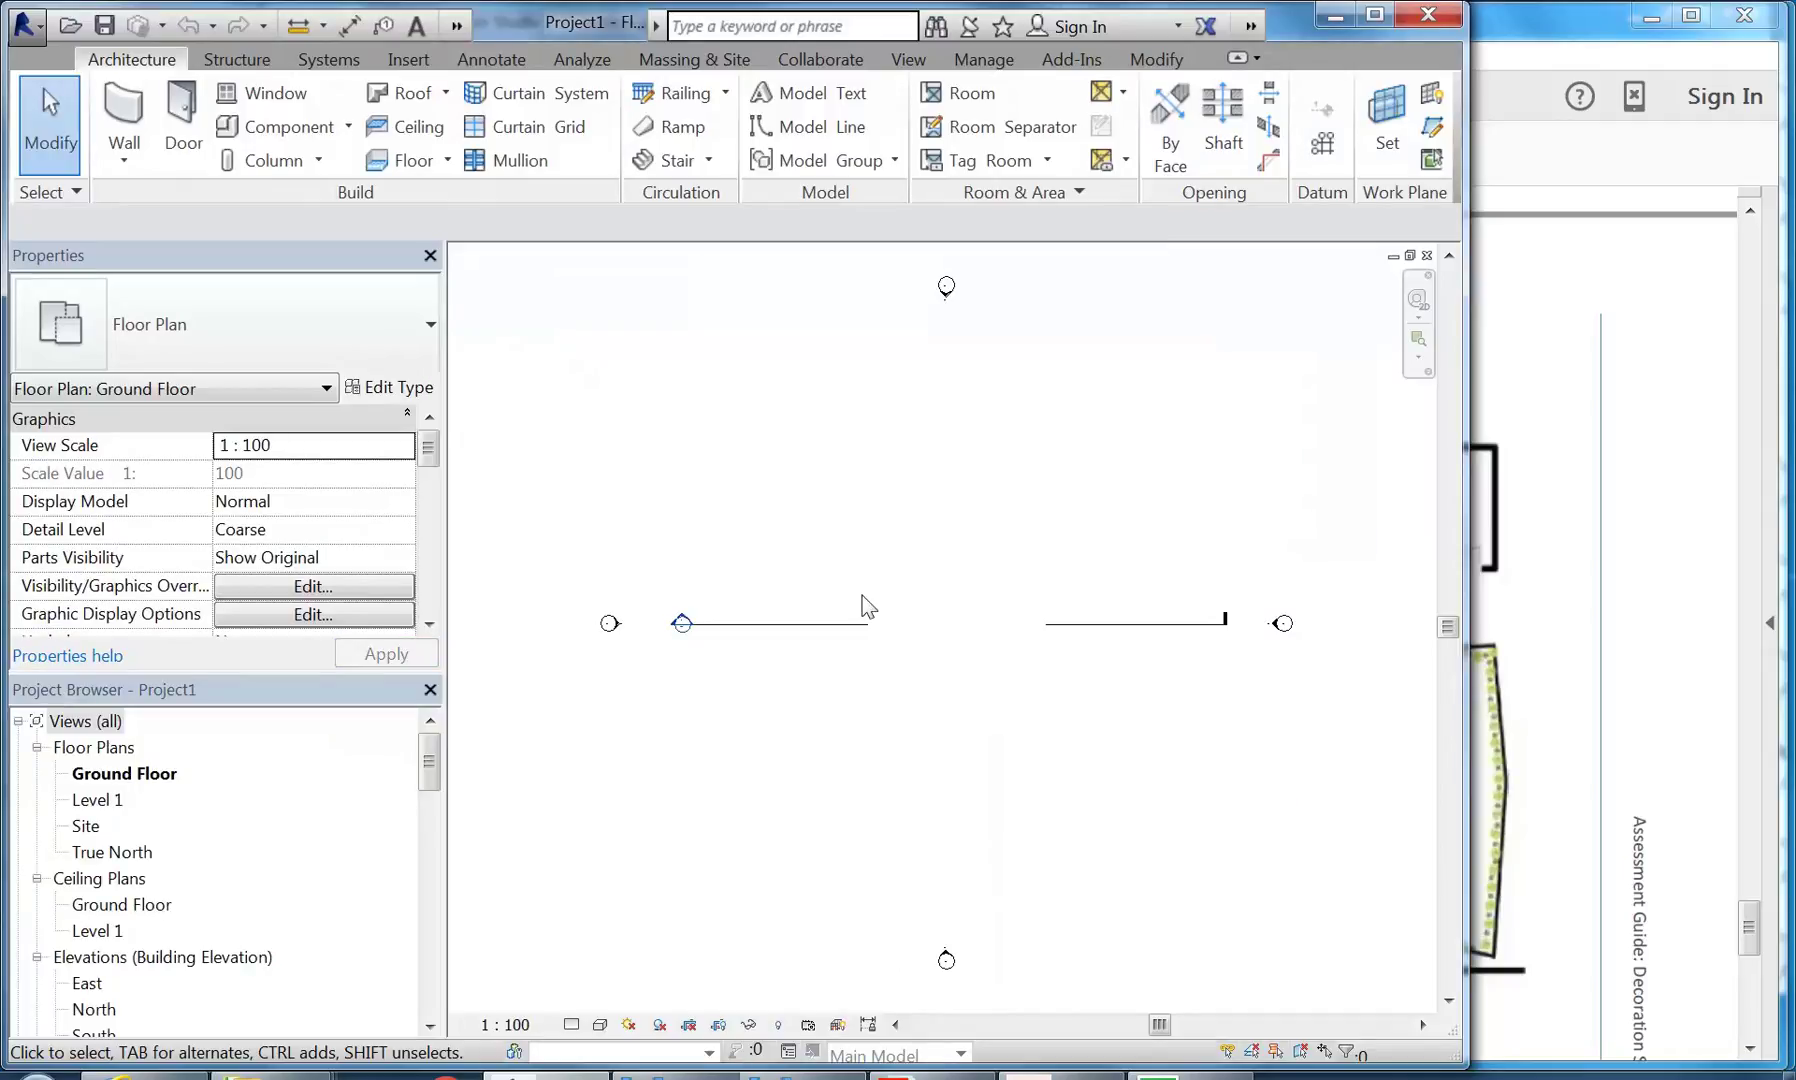
# - Check the showroom's commercial area plan in the Acrobat PDF, and return to Revit with its window enlarged to fill the screen
pyautogui.moveTo(1462, 620); pyautogui.dragTo(1218, 620)
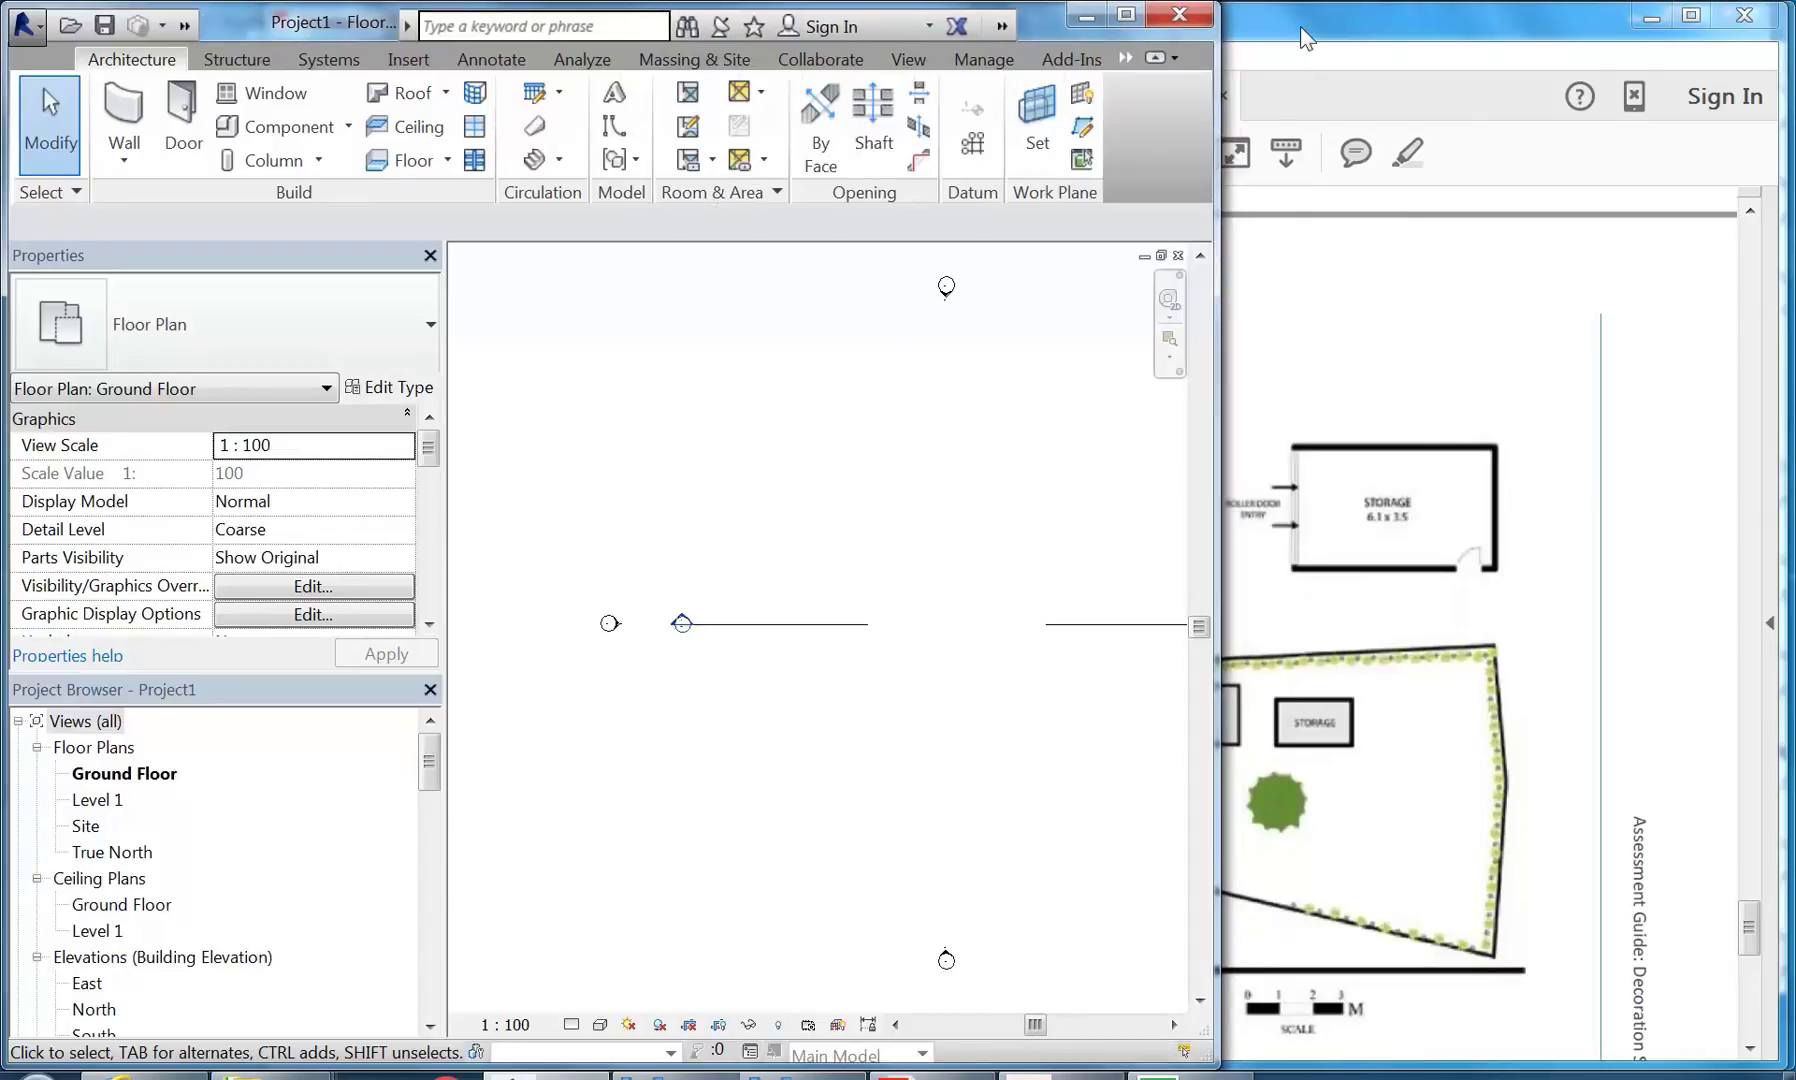
pyautogui.click(1302, 28)
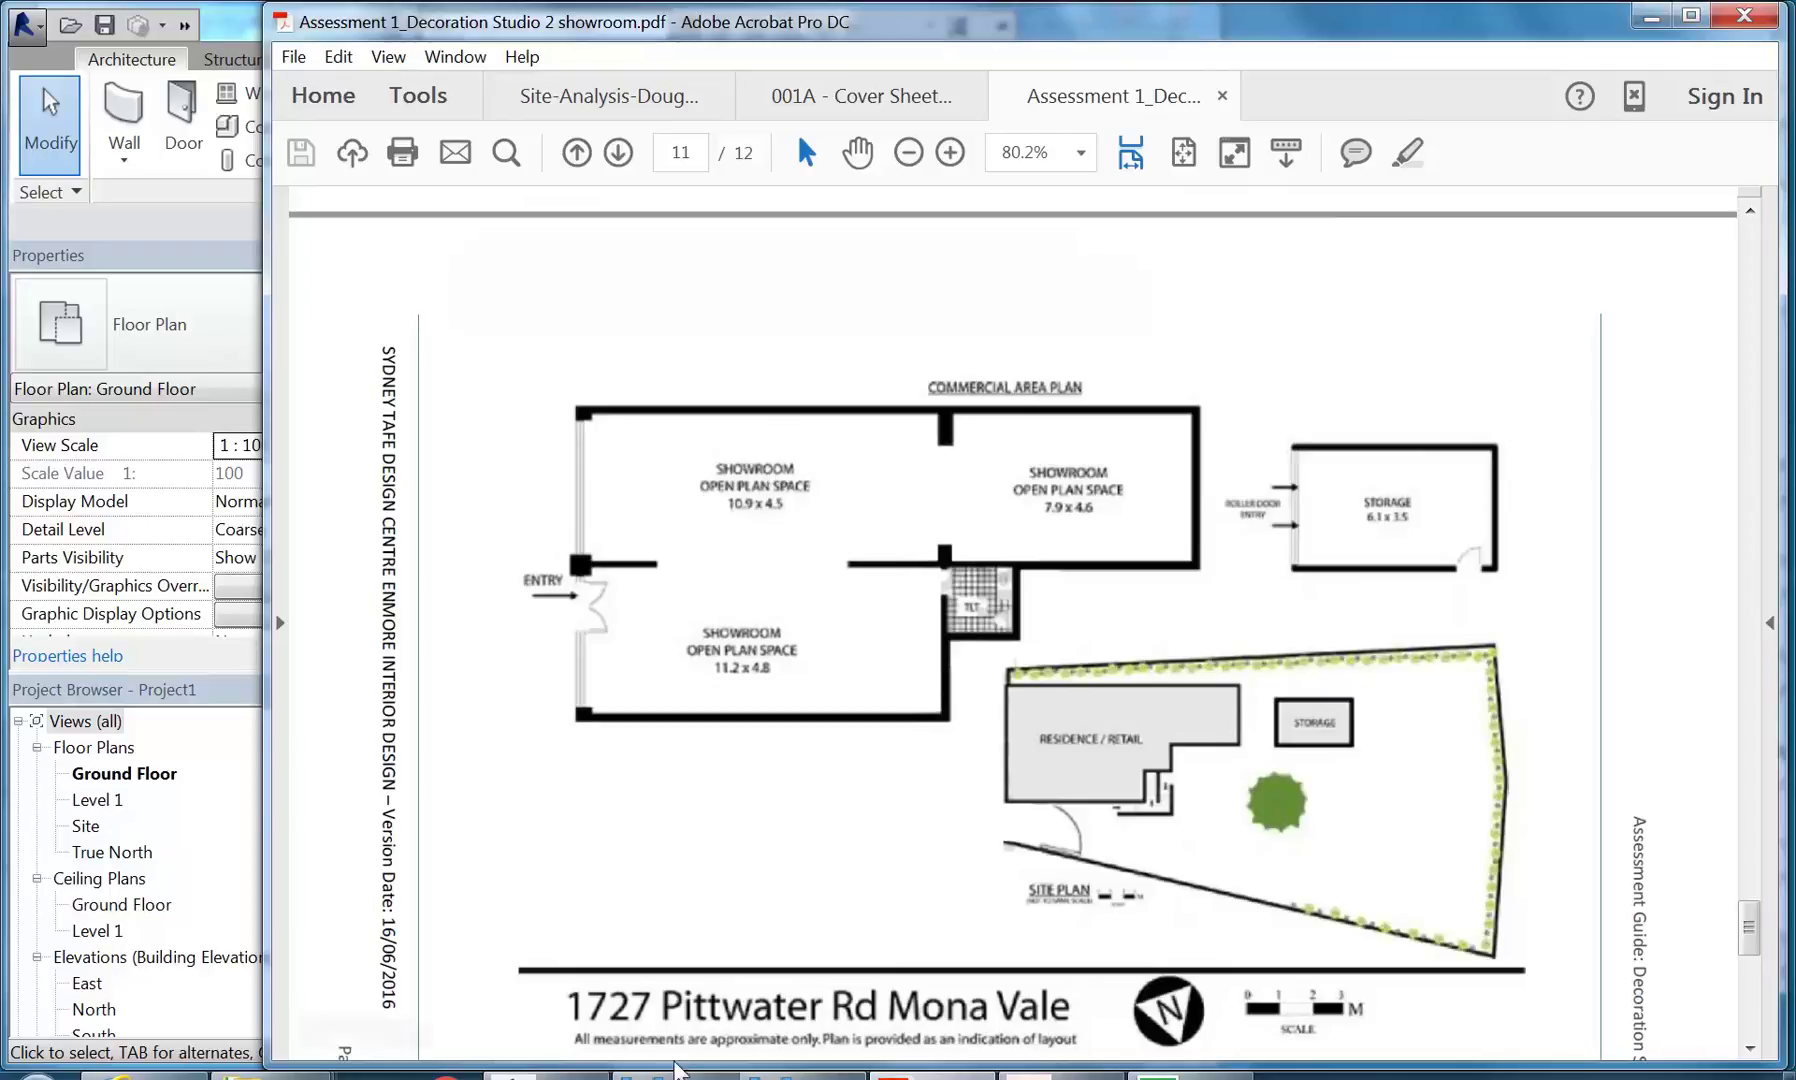
pyautogui.click(574, 1005)
pyautogui.moveTo(894, 545); pyautogui.dragTo(818, 540, button='middle')
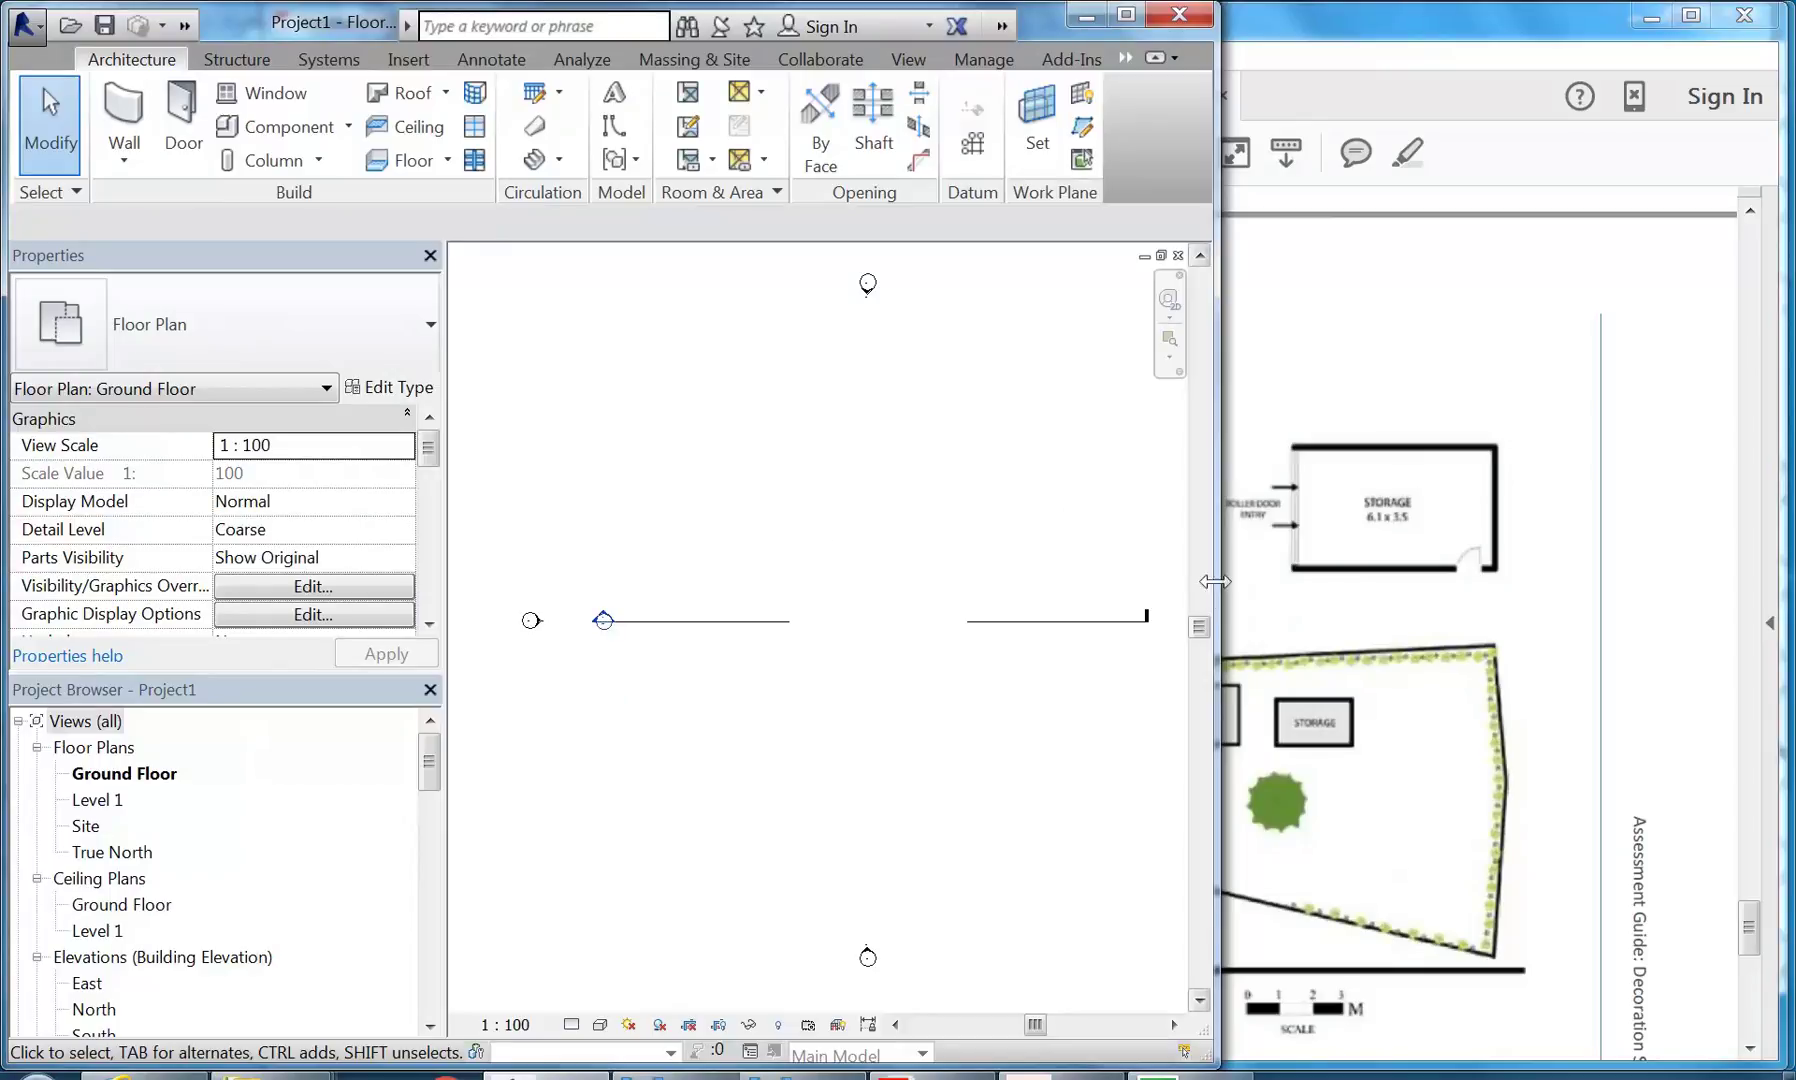
pyautogui.click(1255, 615)
pyautogui.click(550, 1072)
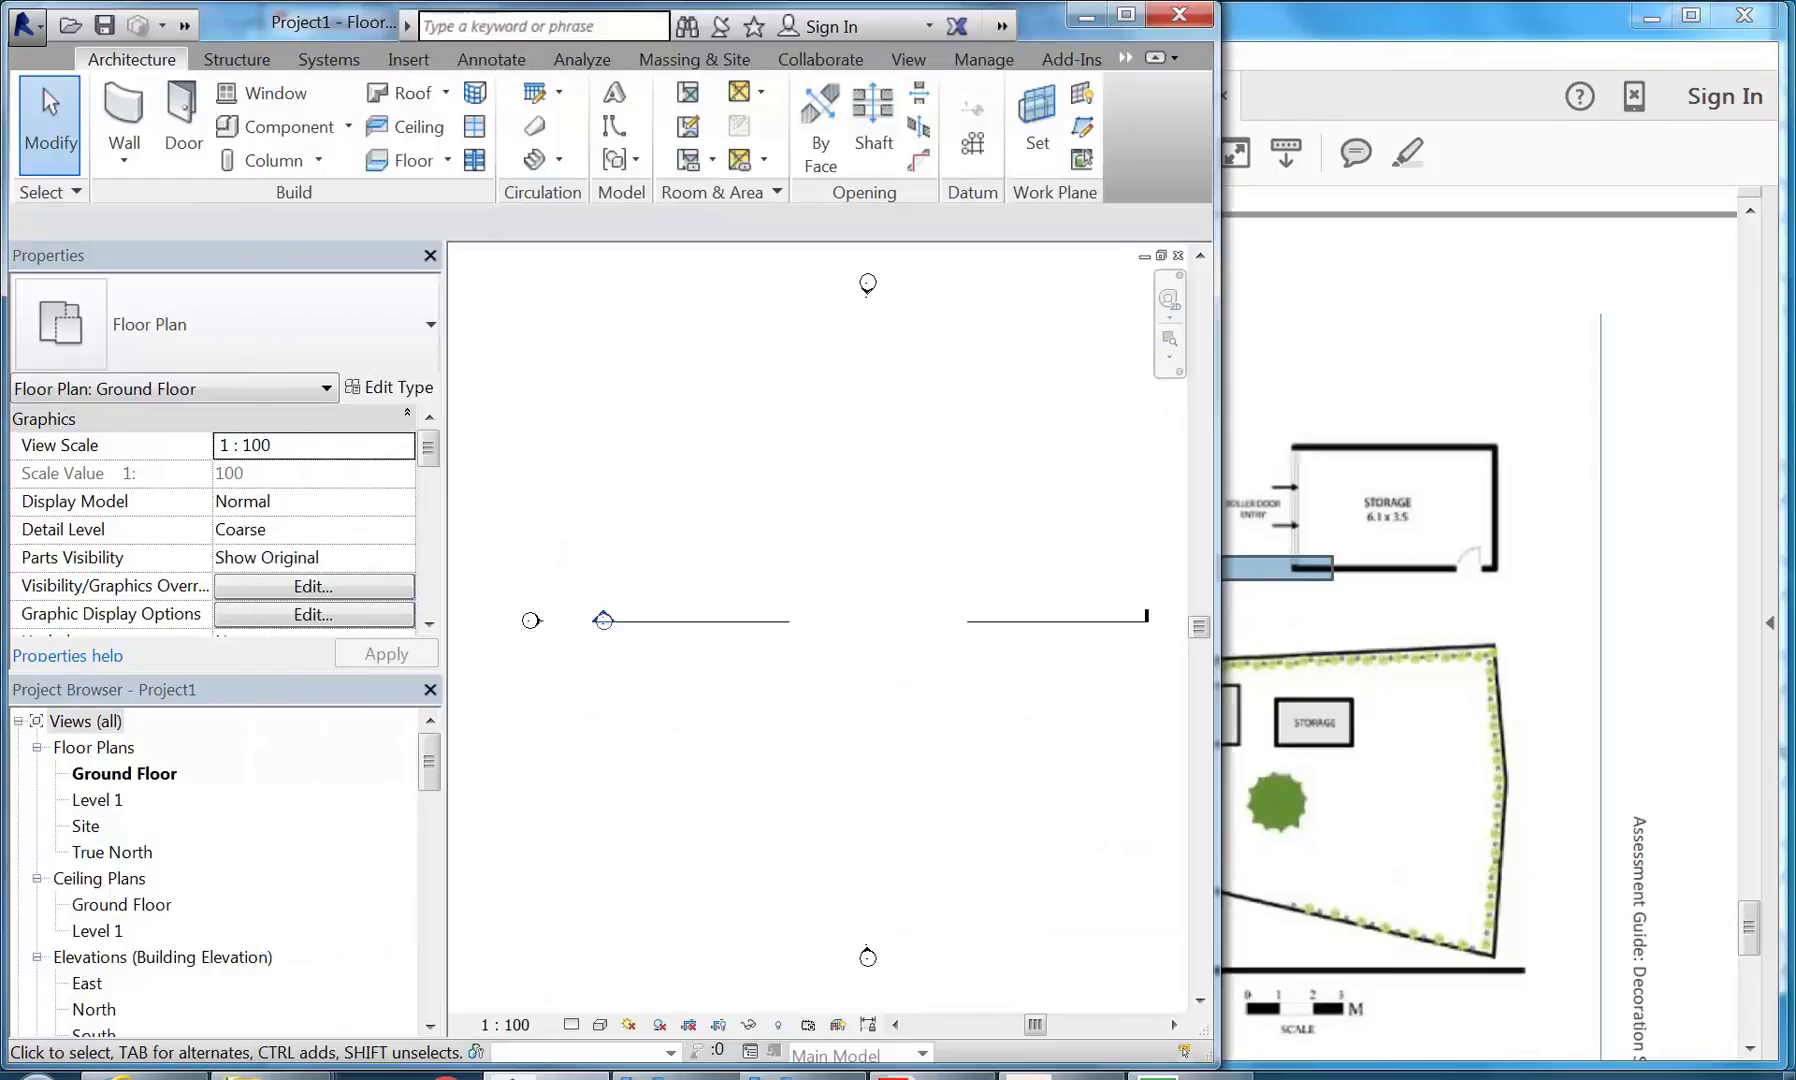
pyautogui.moveTo(1213, 662); pyautogui.dragTo(1595, 640)
pyautogui.click(1507, 16)
pyautogui.moveTo(1026, 457); pyautogui.dragTo(1150, 452, button='middle')
# - Draw a vertical reference plane and a horizontal one crossing it in the Ground Floor plan
pyautogui.click(1678, 124)
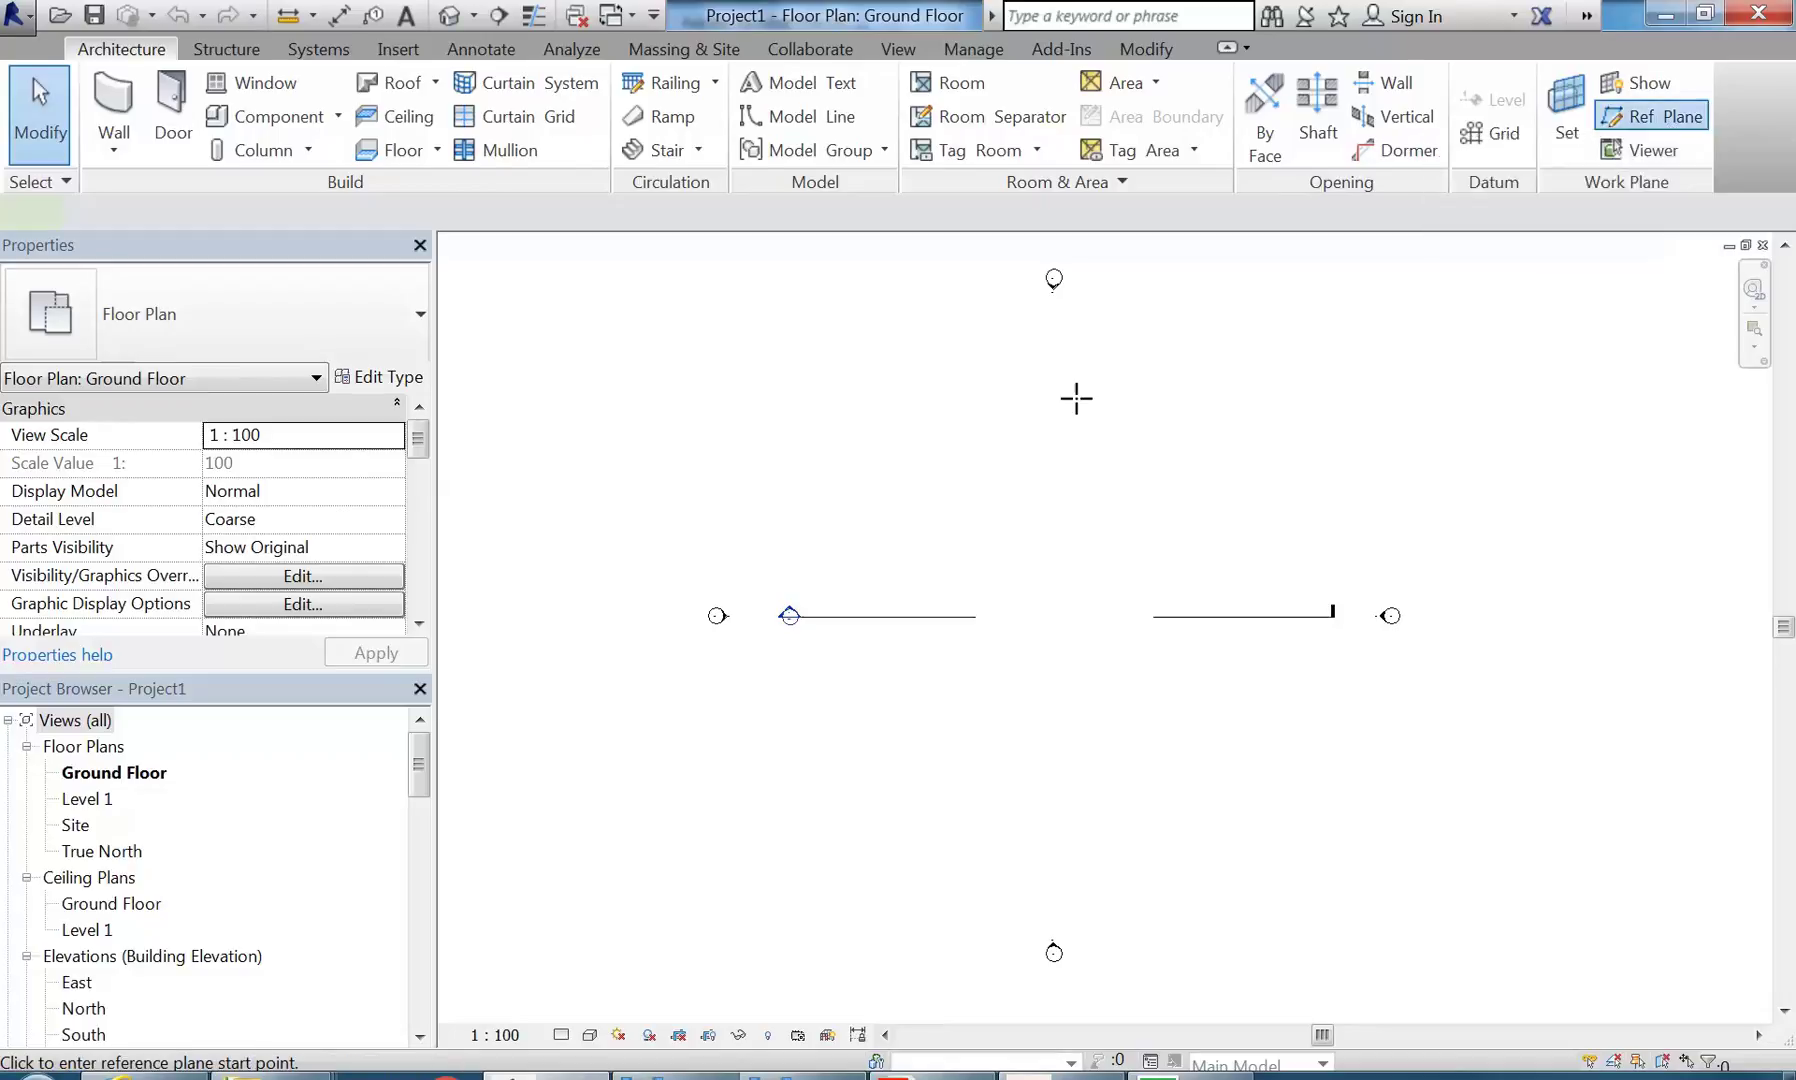
pyautogui.click(866, 461)
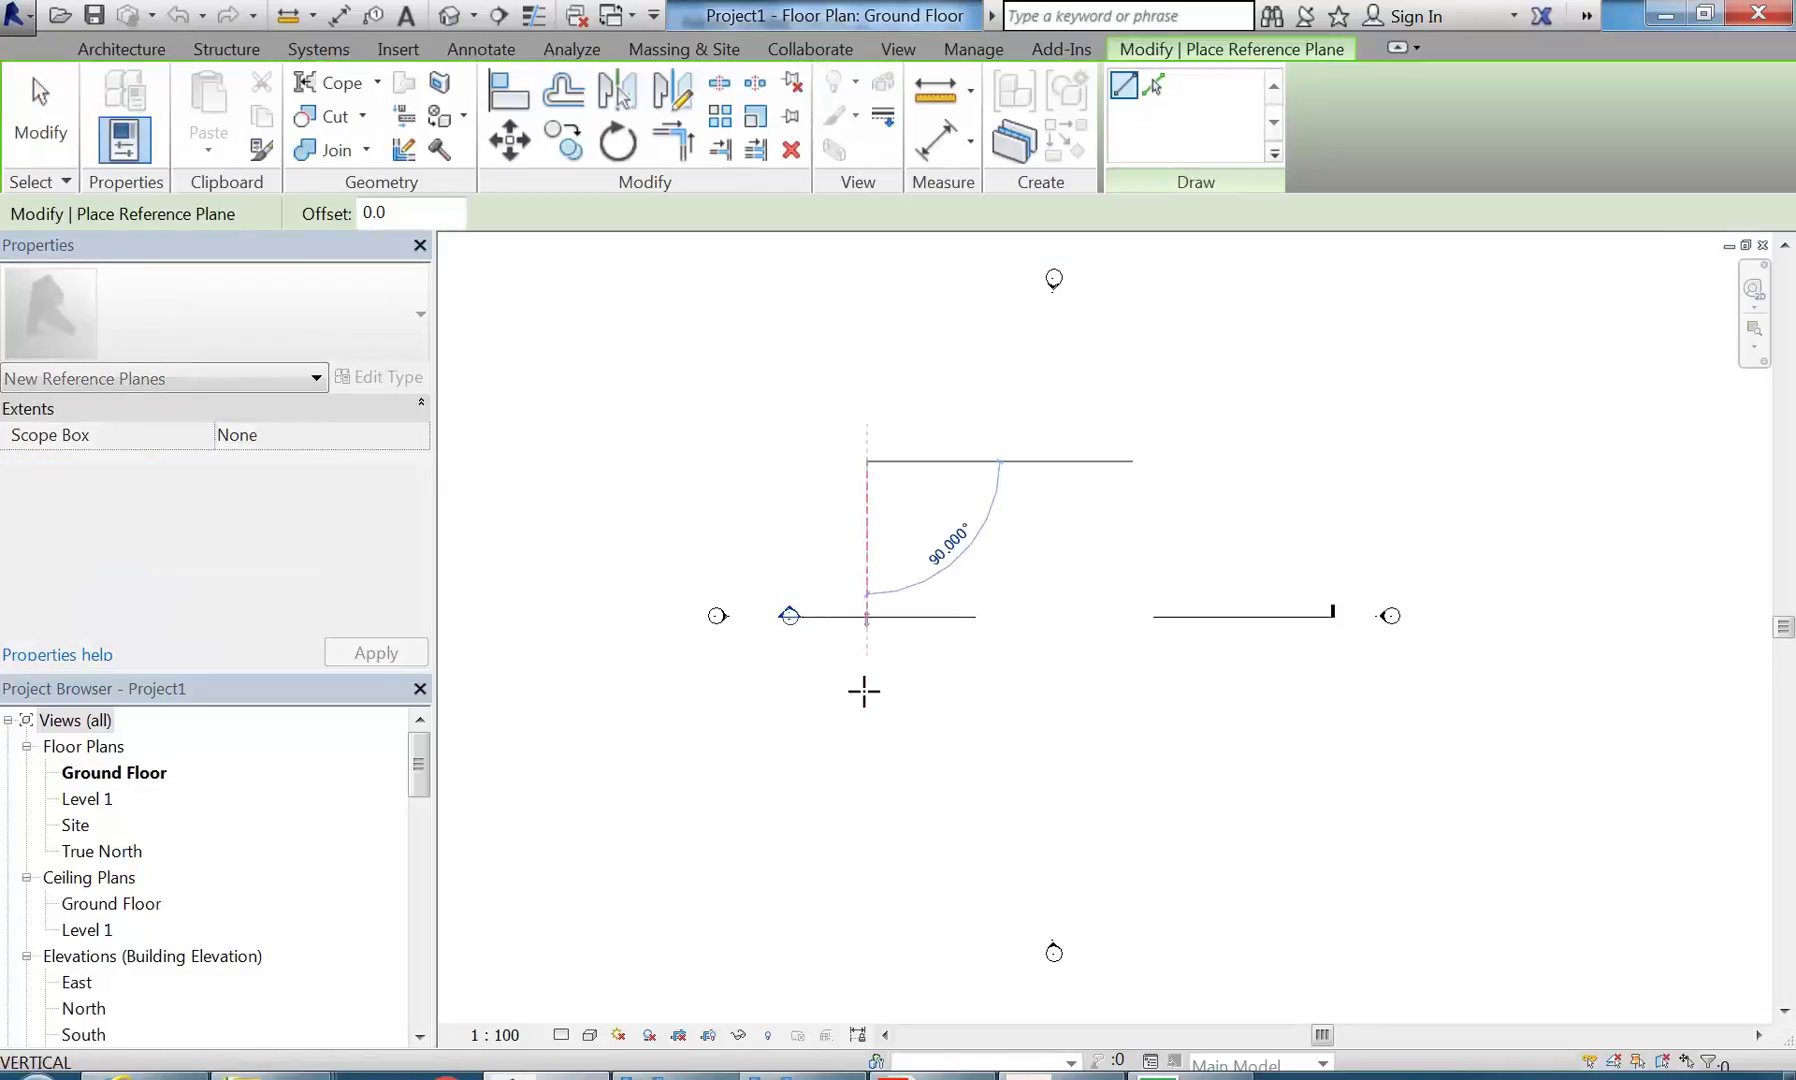
pyautogui.click(867, 813)
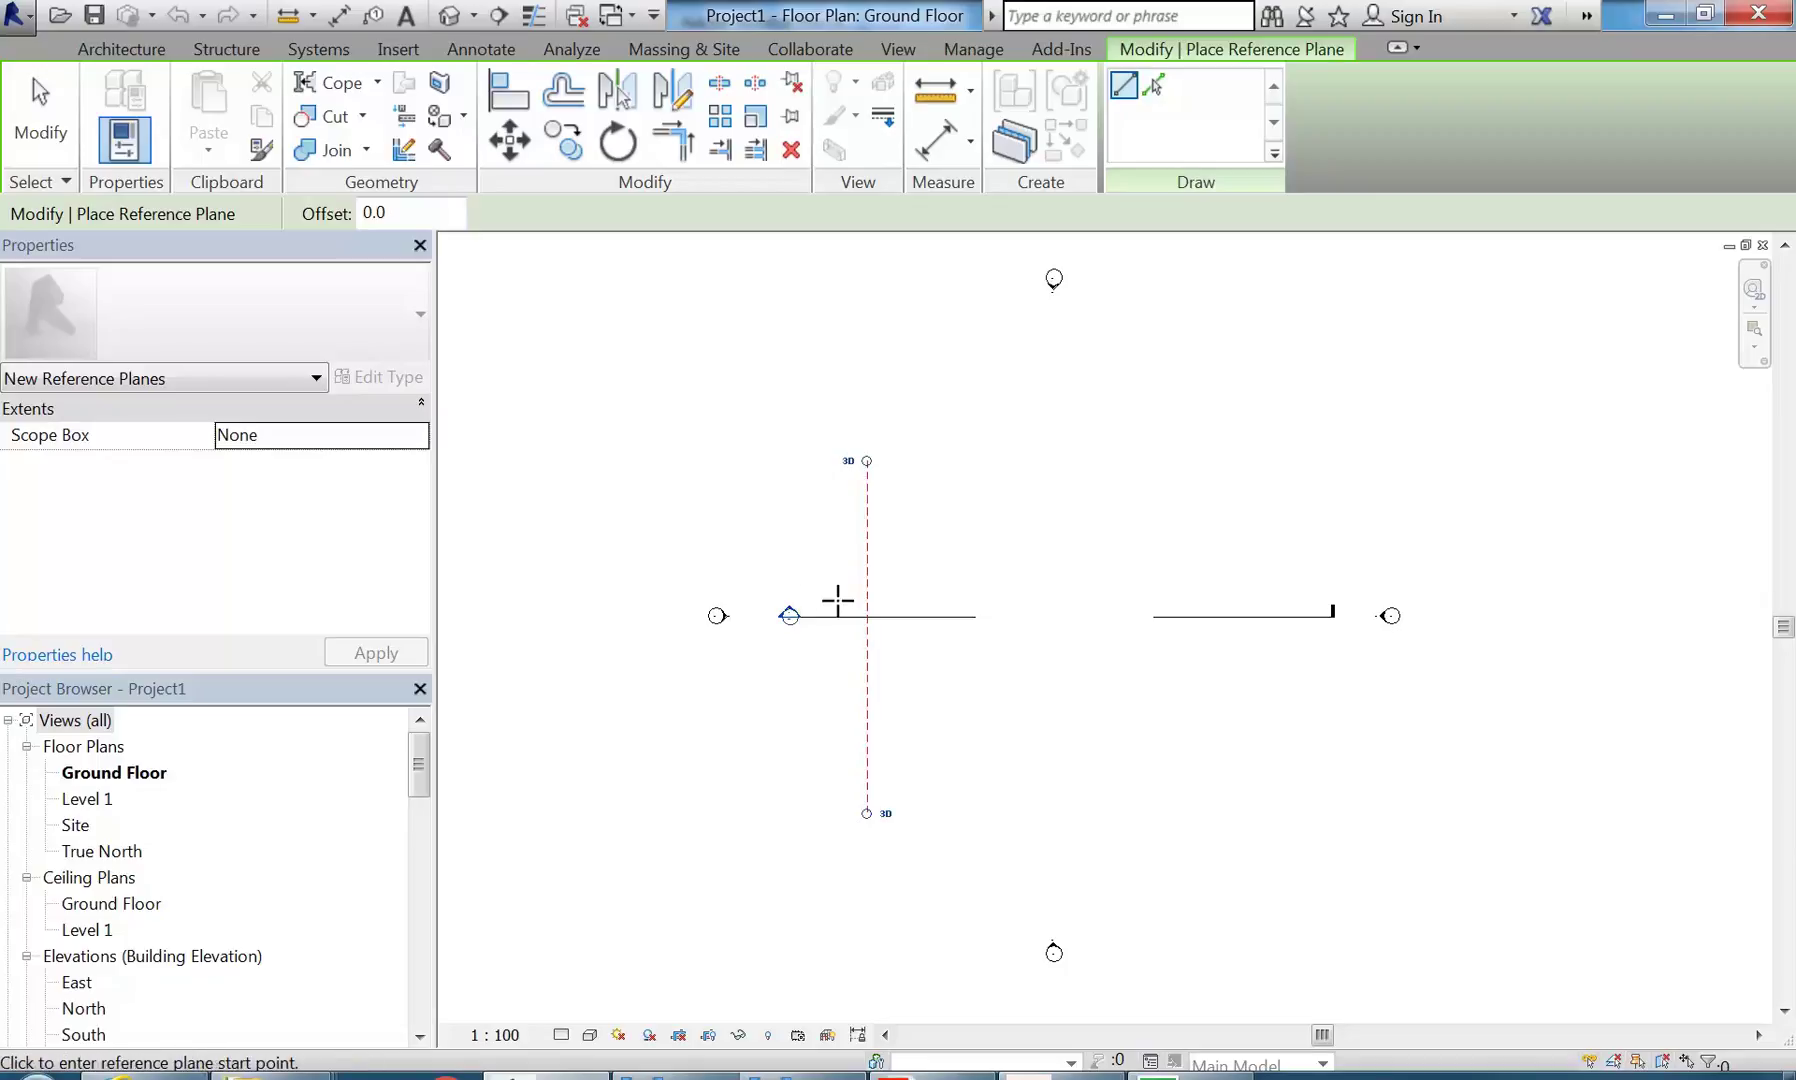
pyautogui.click(796, 568)
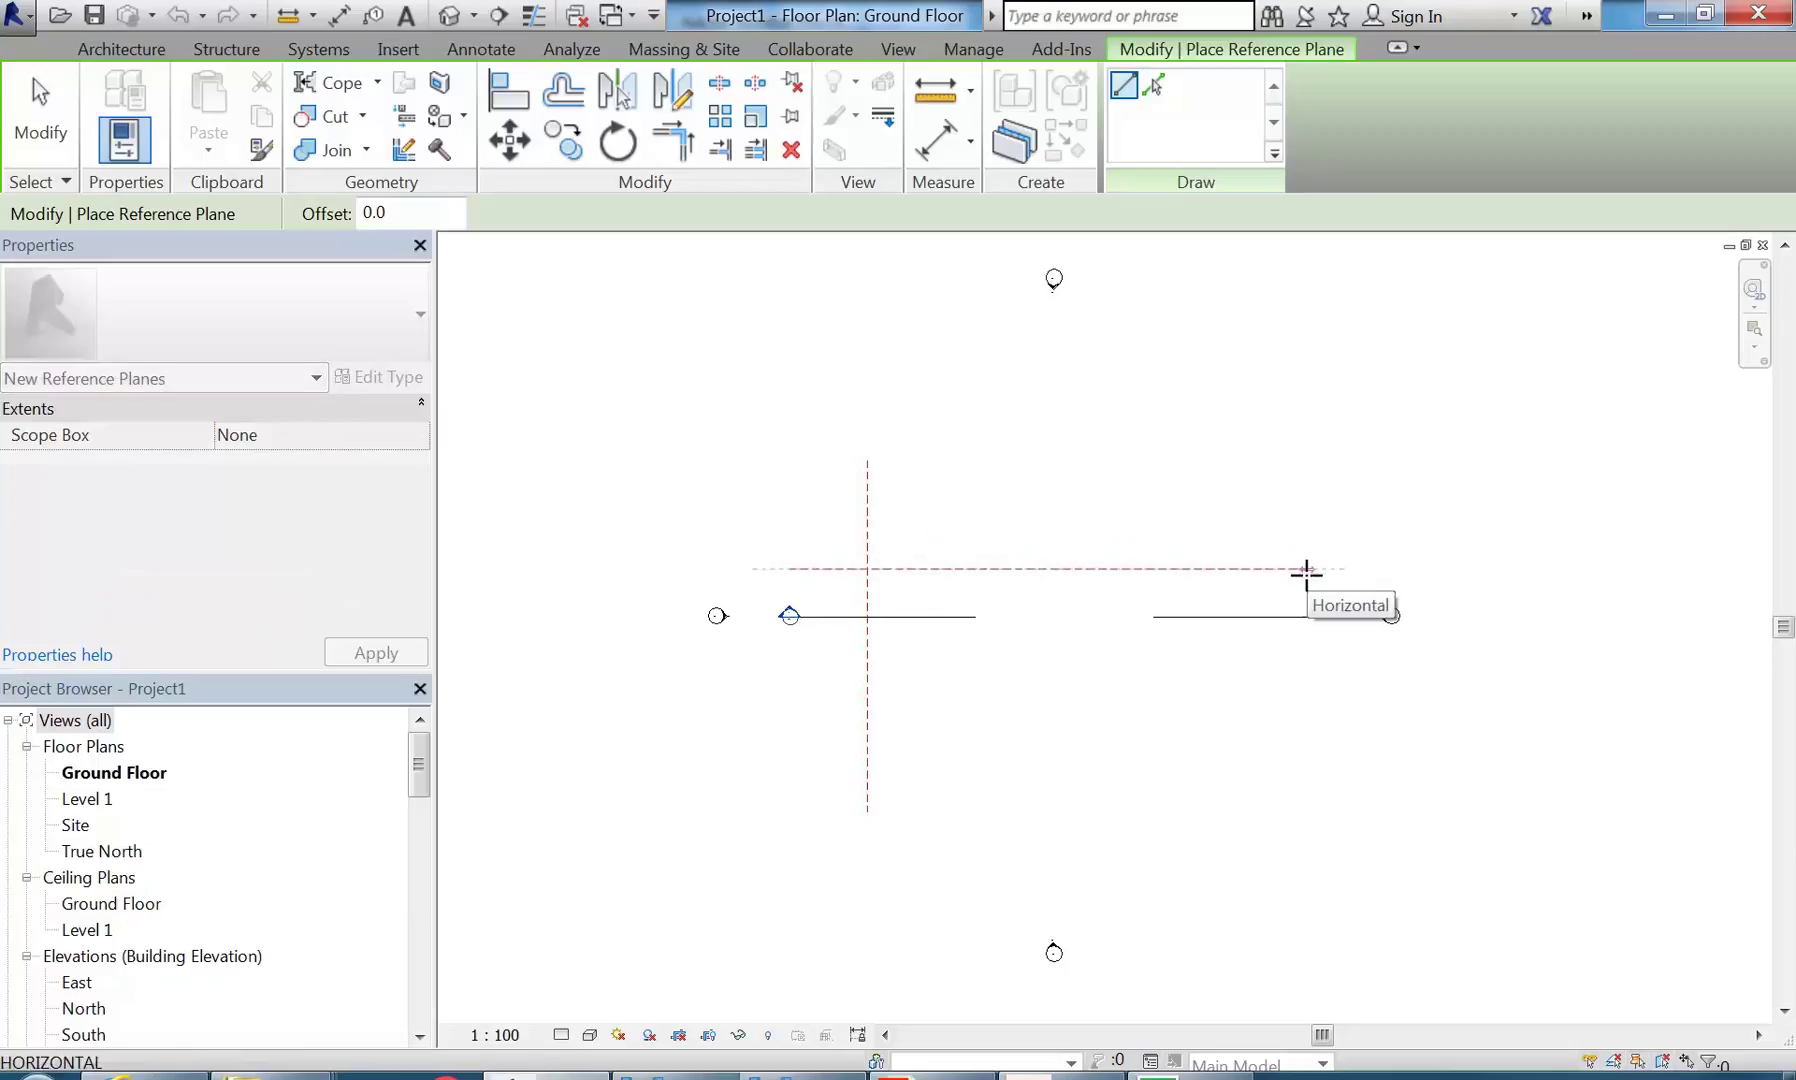
pyautogui.click(1332, 568)
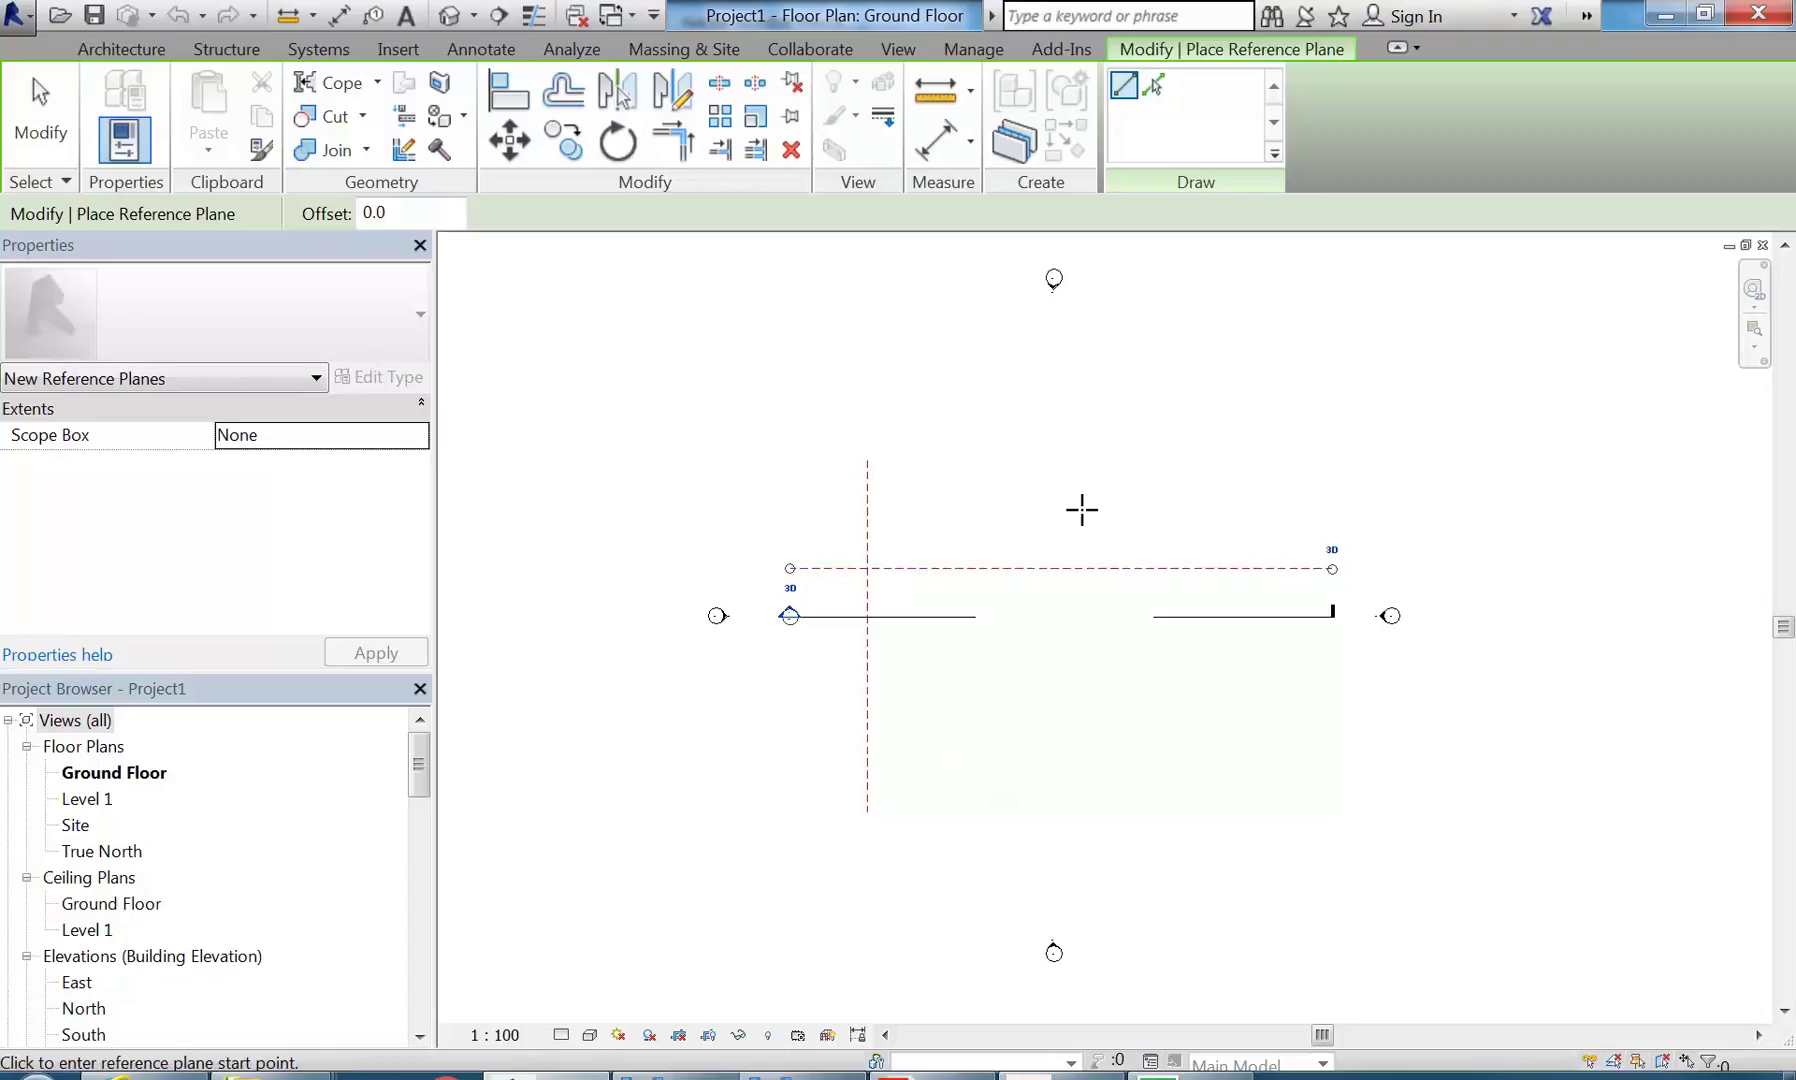
# - Draw a second vertical reference plane to the right of the first and set the distance between them to 10900
pyautogui.click(1096, 461)
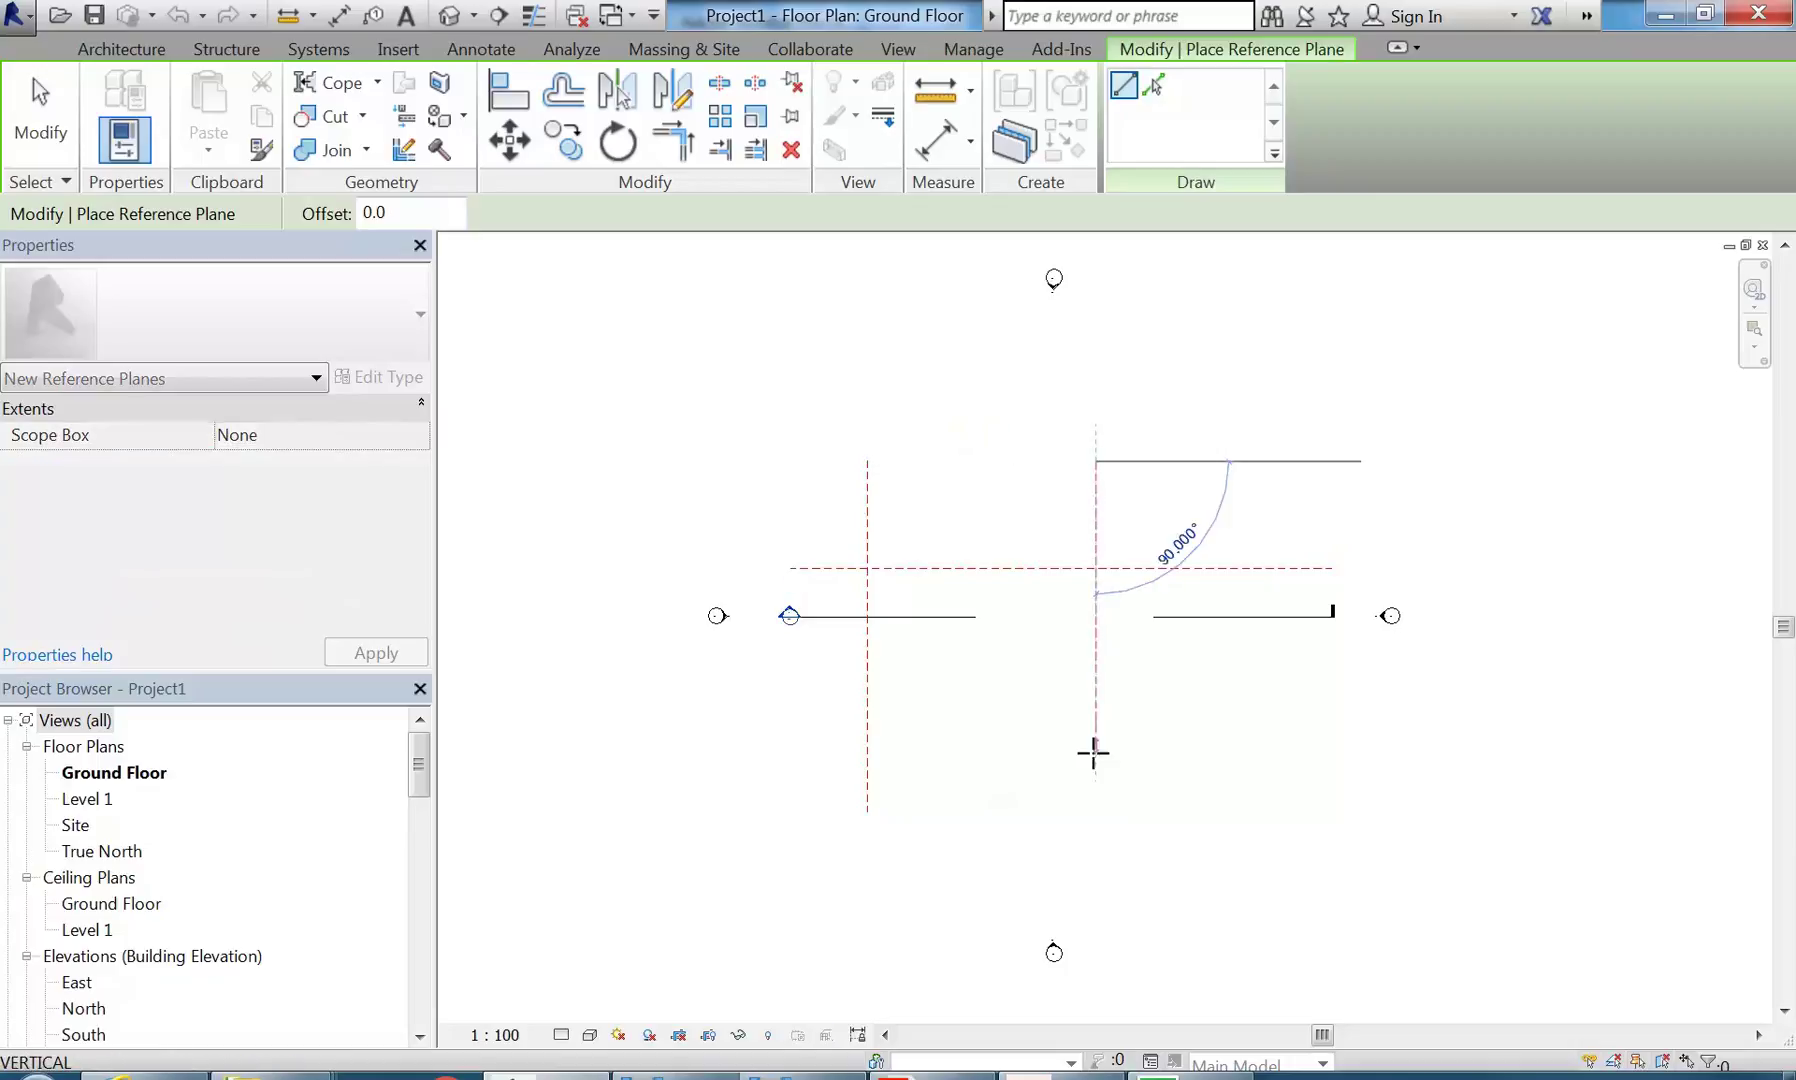
pyautogui.click(1095, 815)
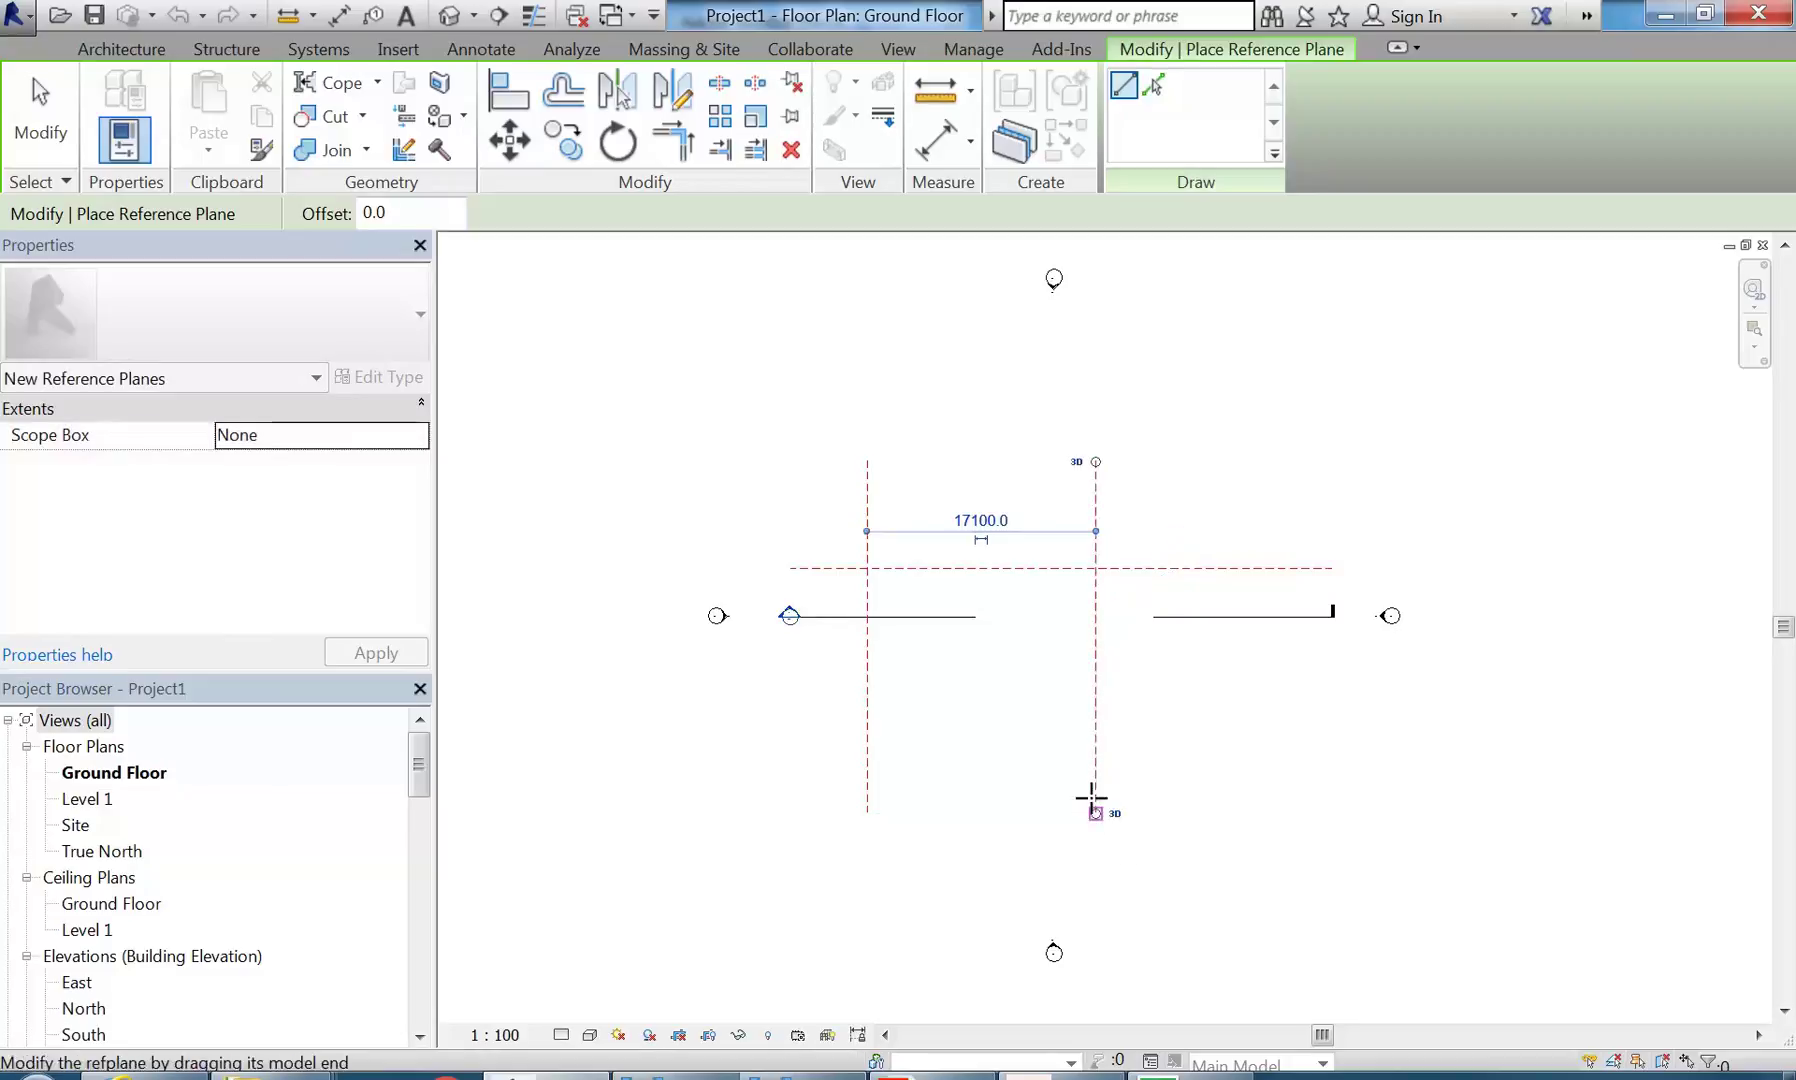
pyautogui.click(981, 518)
pyautogui.click(981, 519)
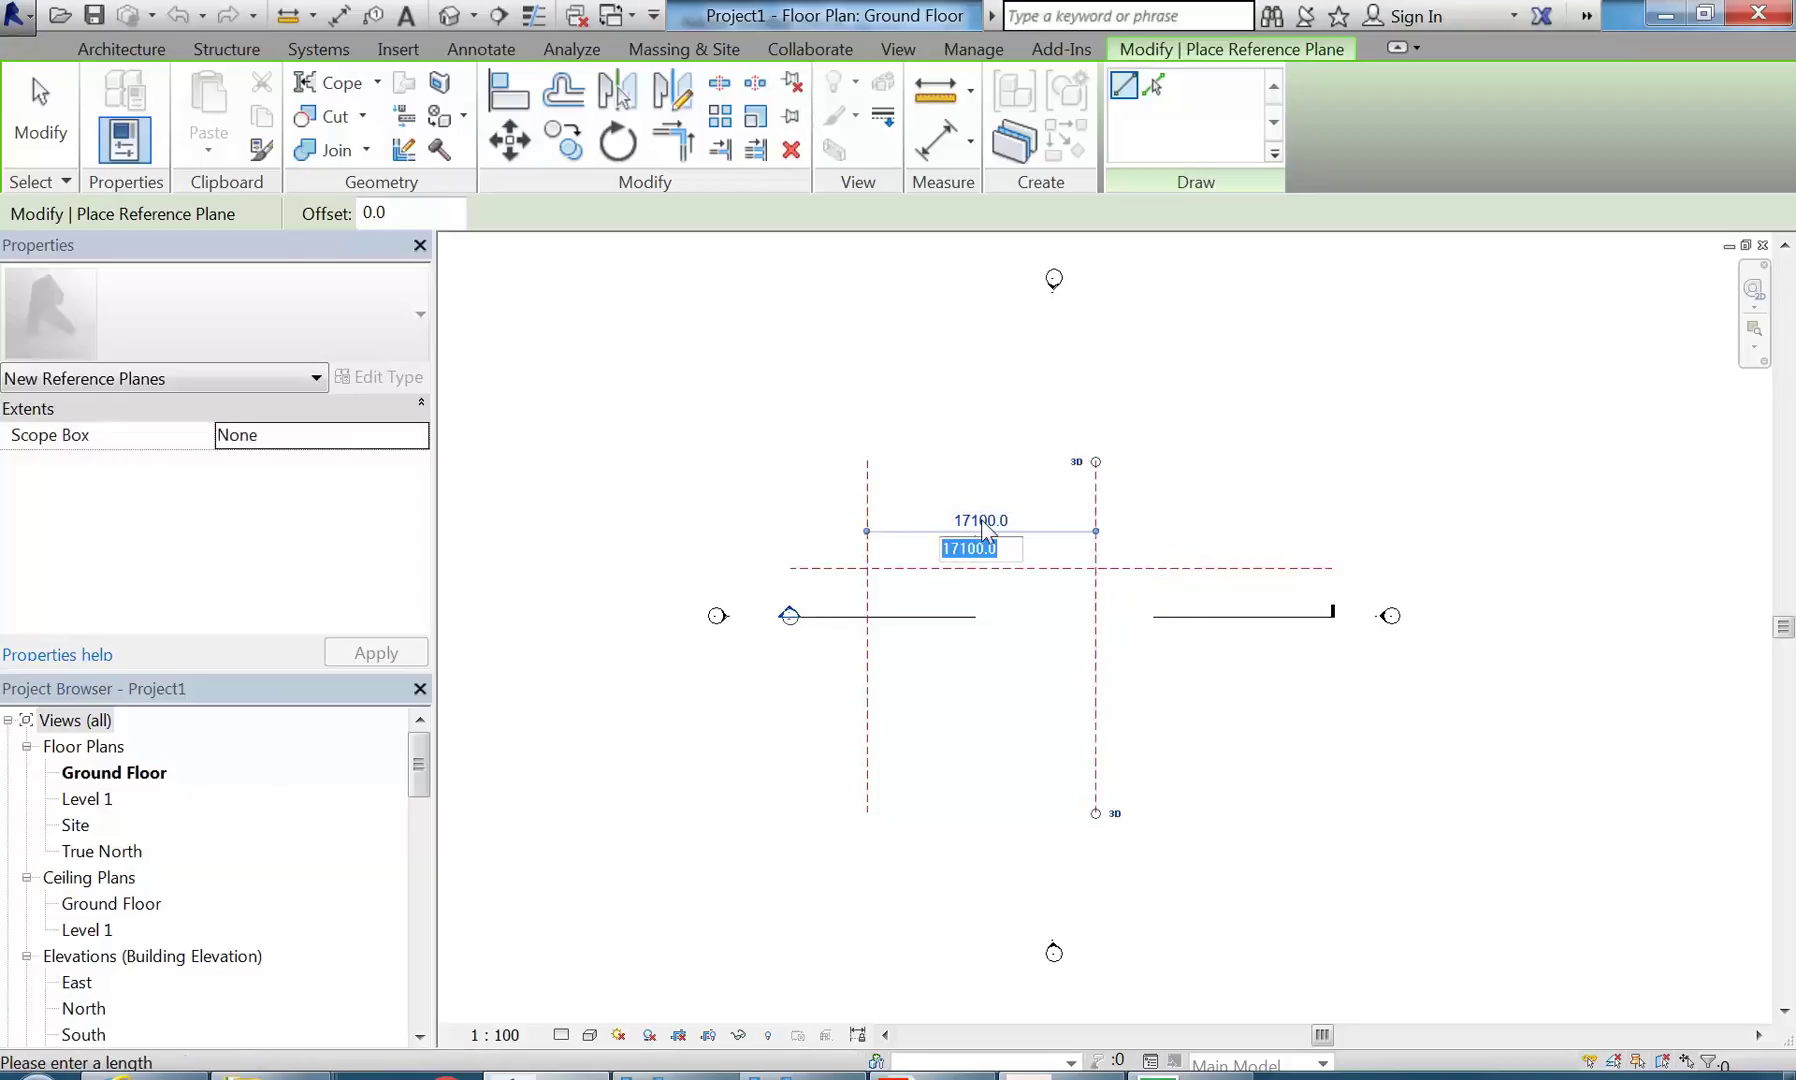
pyautogui.write('10')
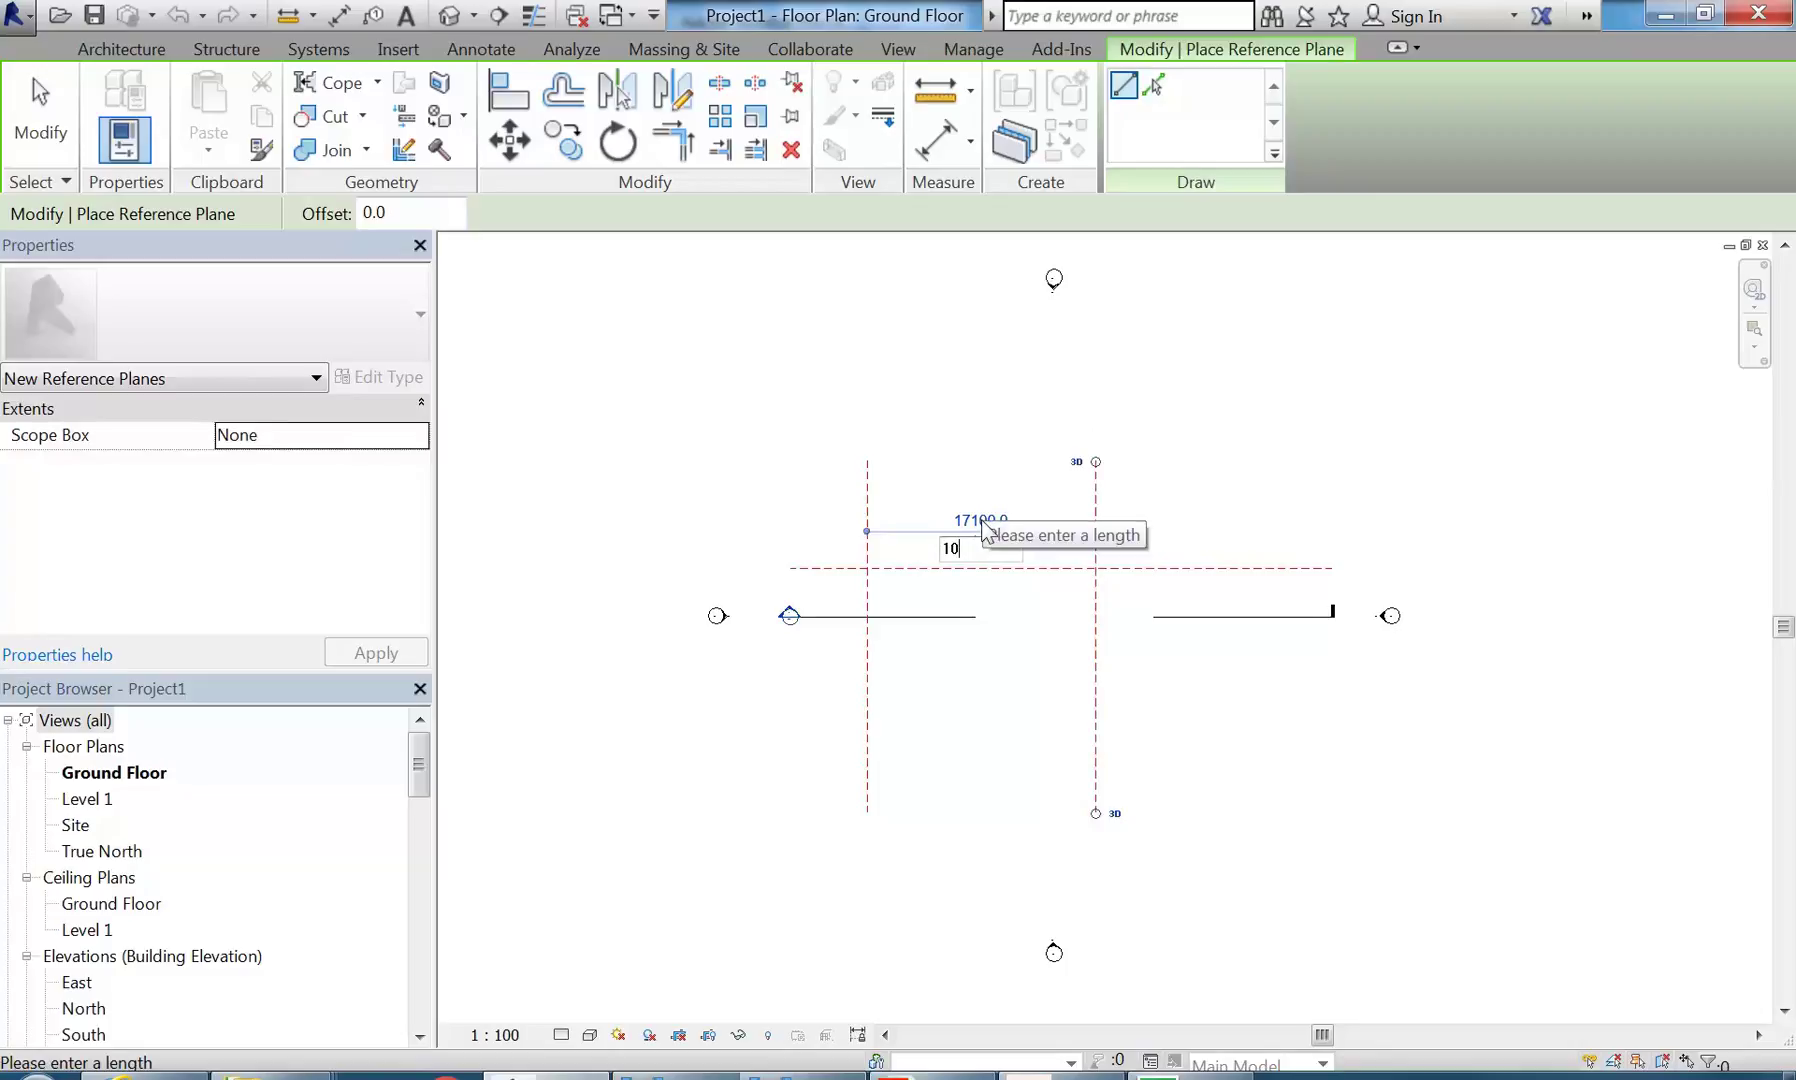
pyautogui.write('900')
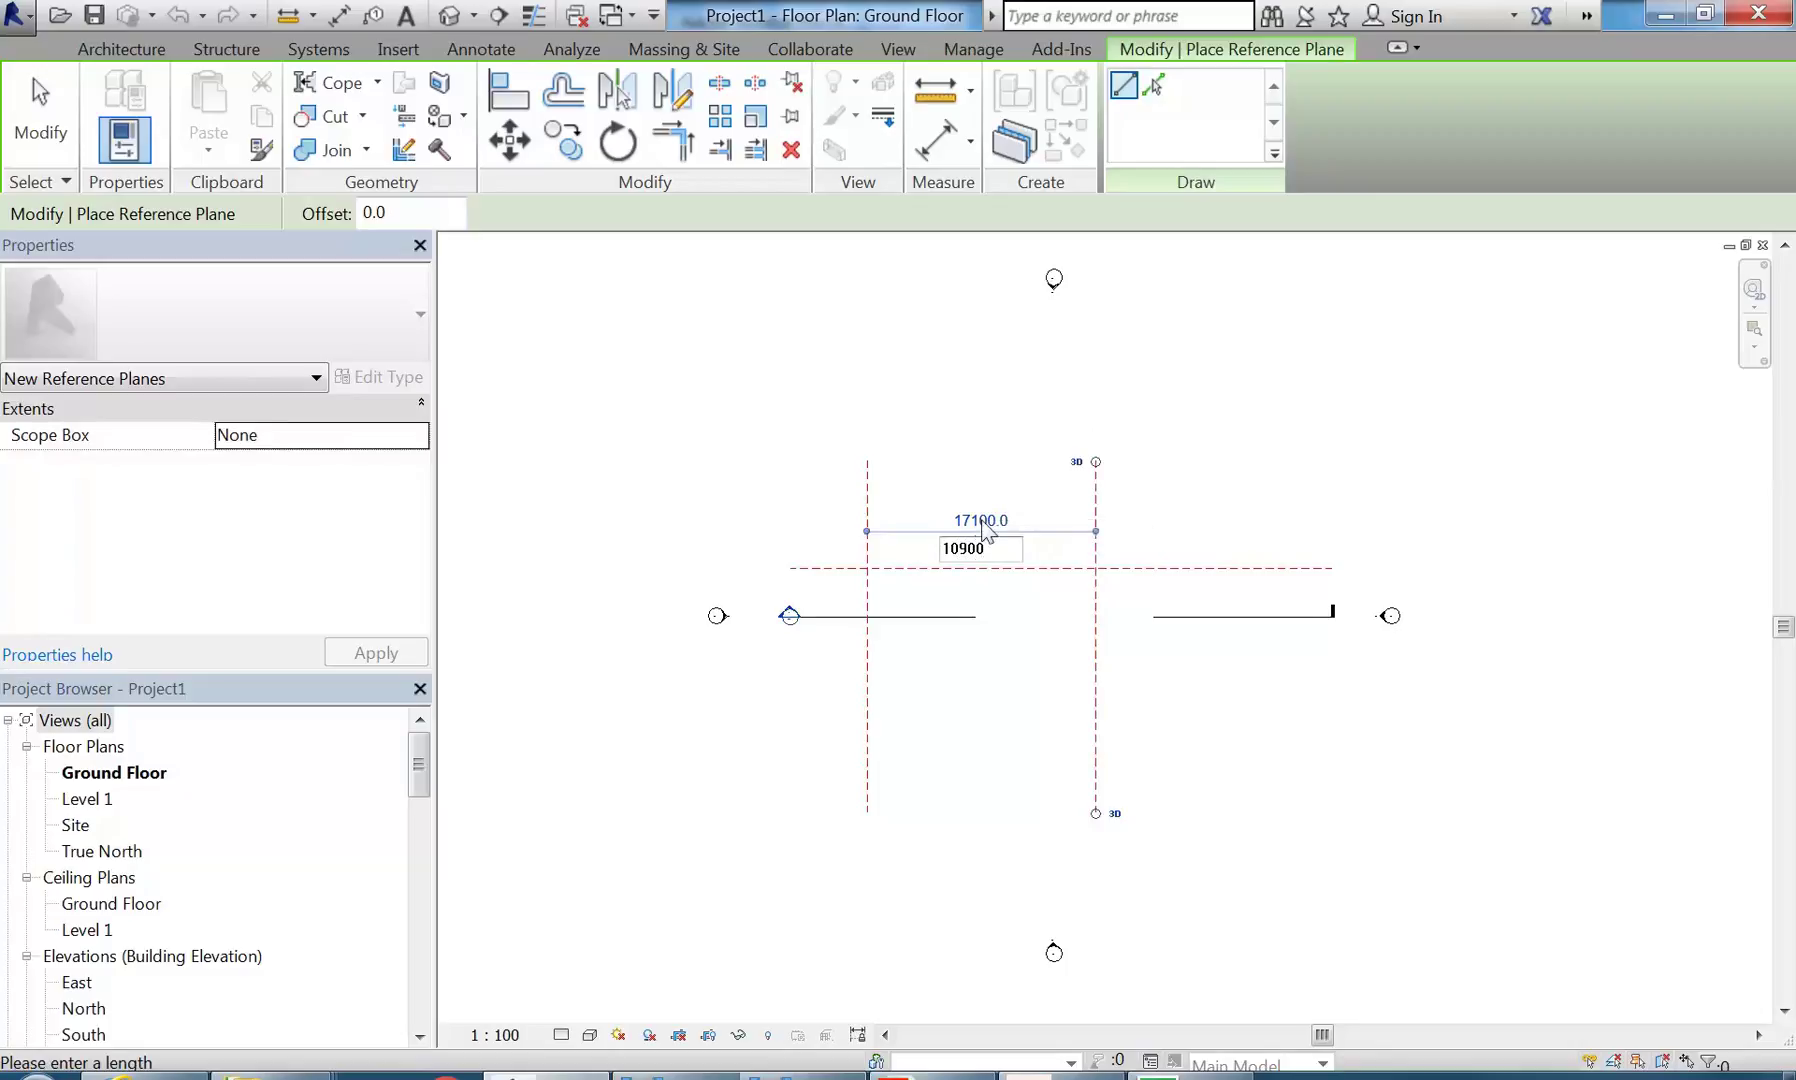
pyautogui.press('Return')
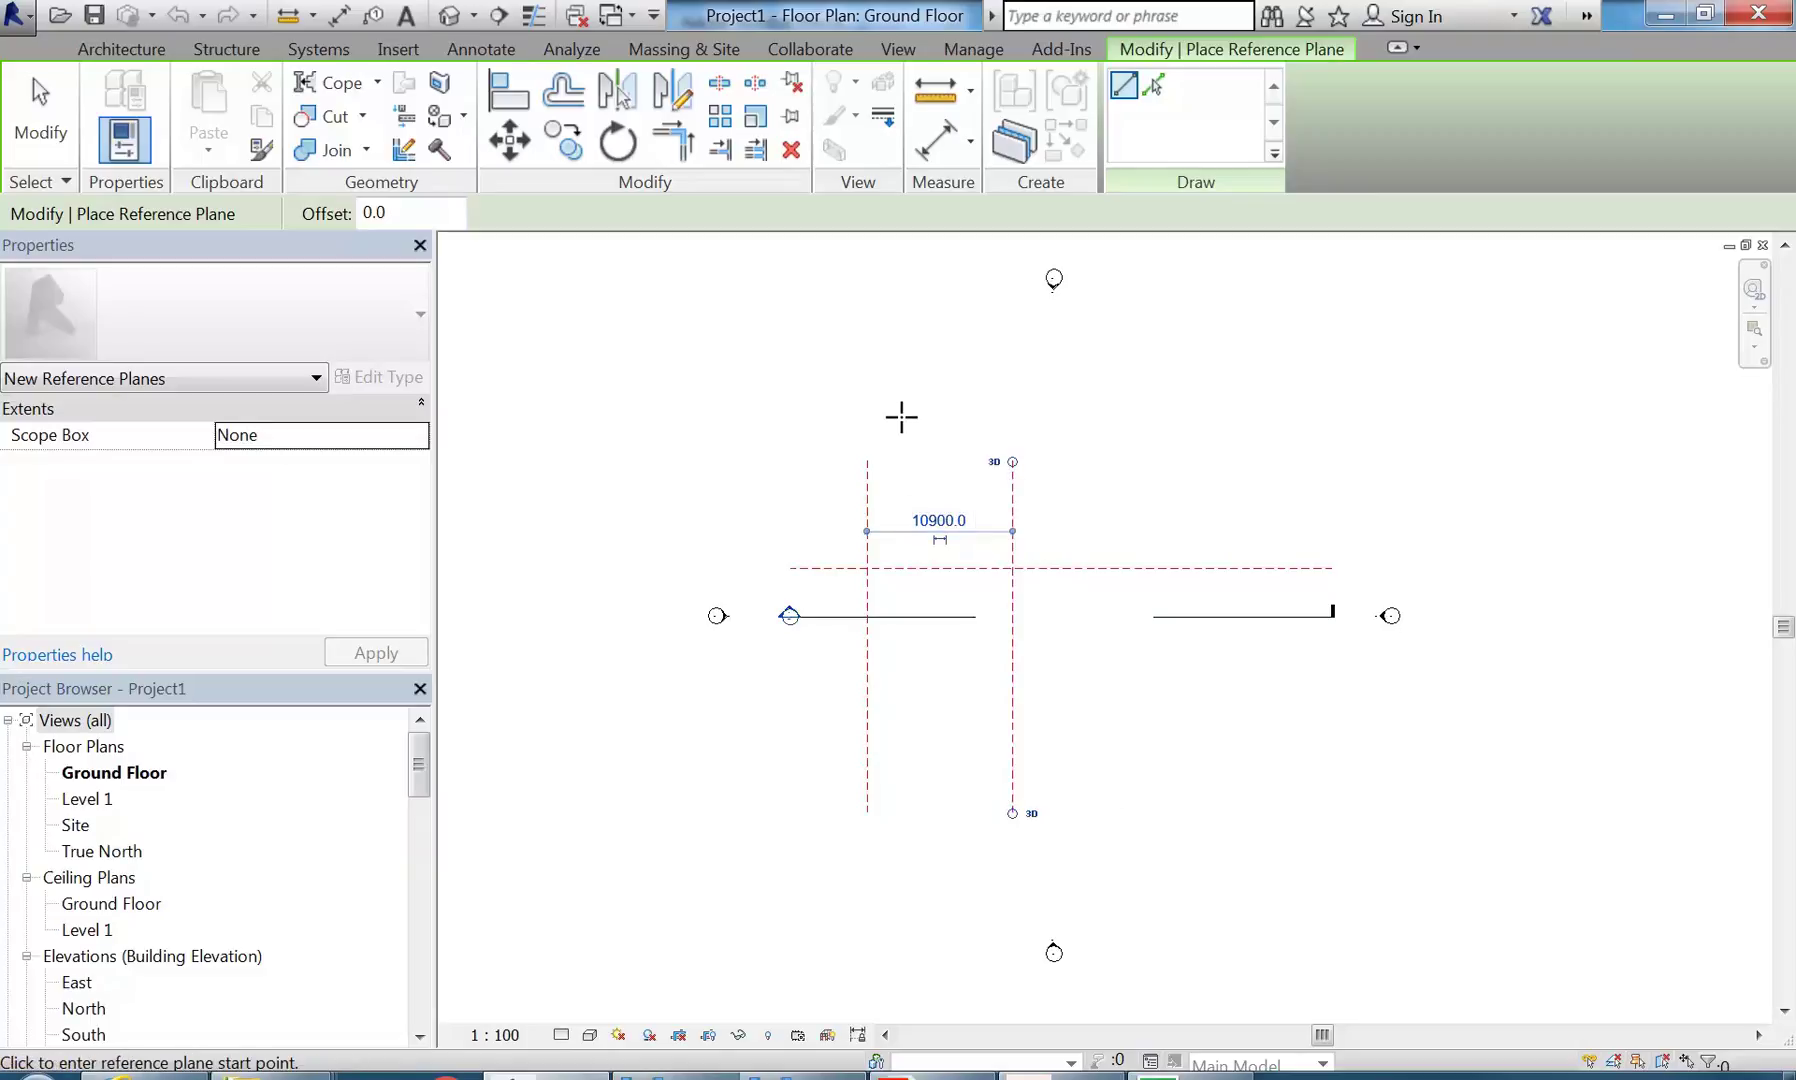
pyautogui.press('Escape')
pyautogui.press('Escape')
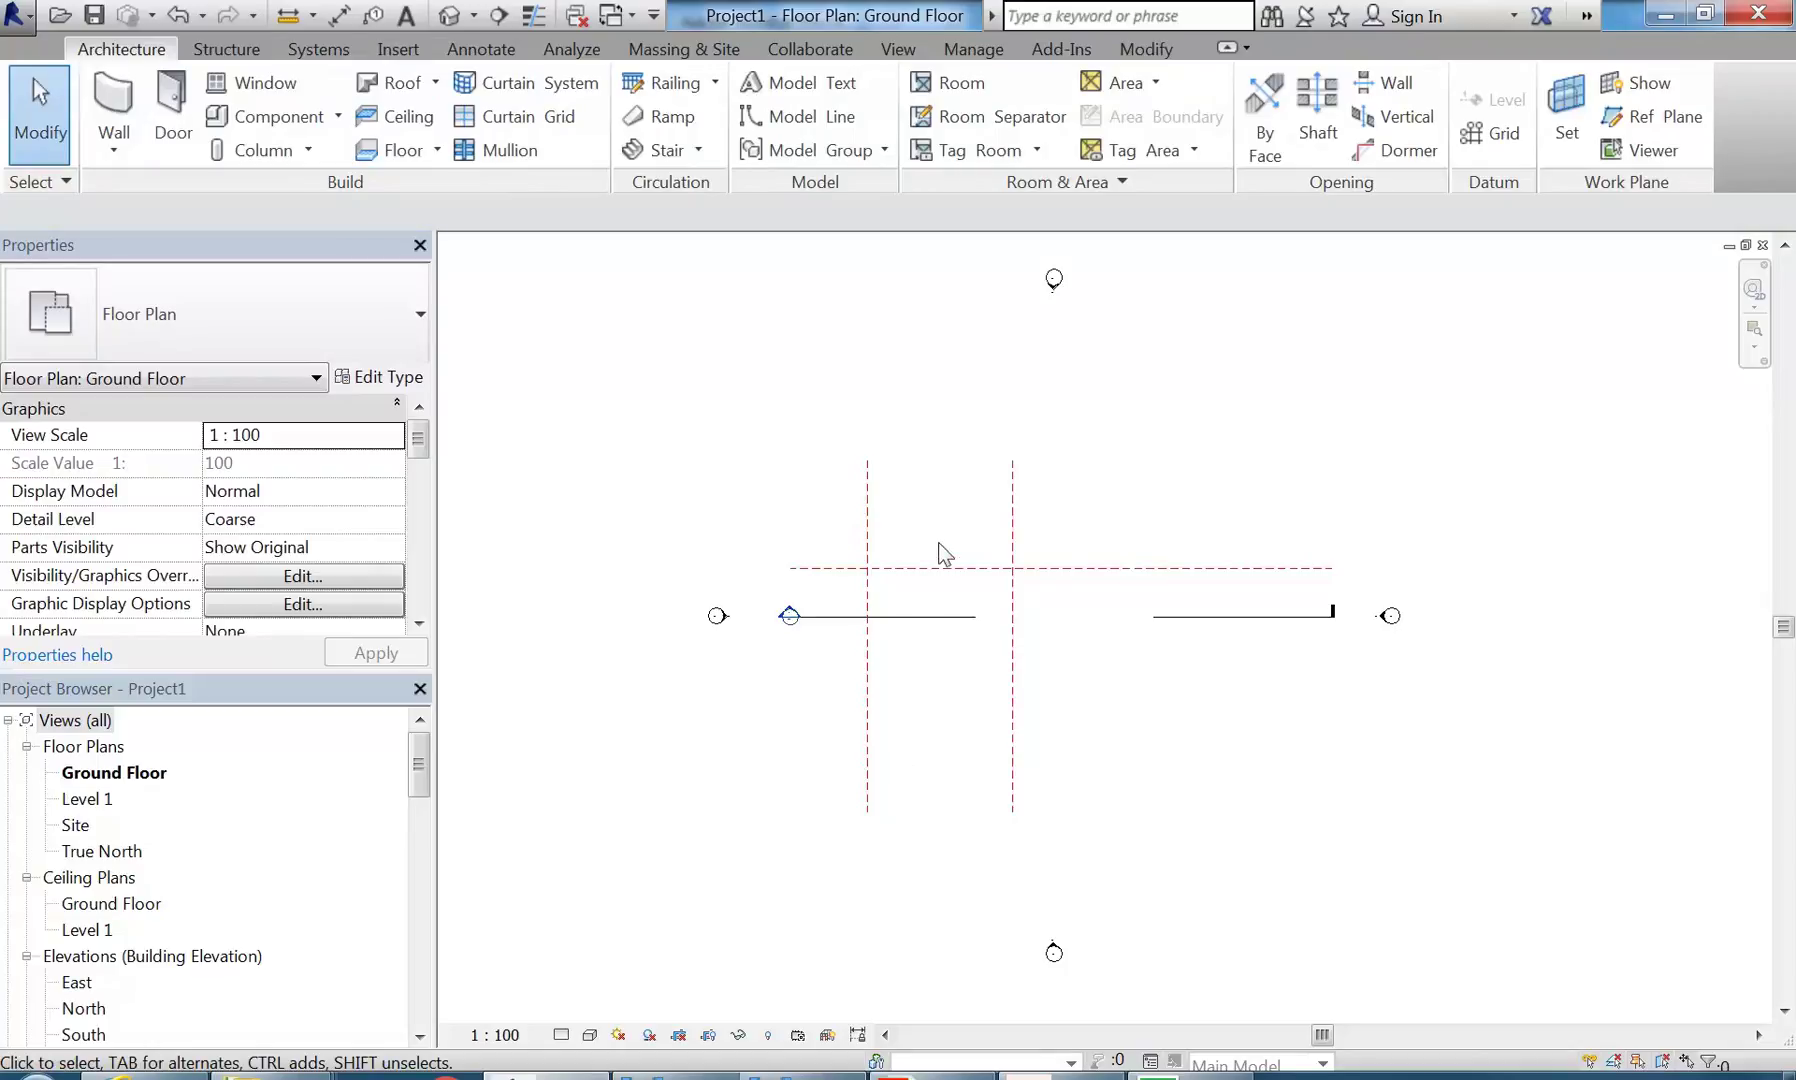
pyautogui.click(1013, 513)
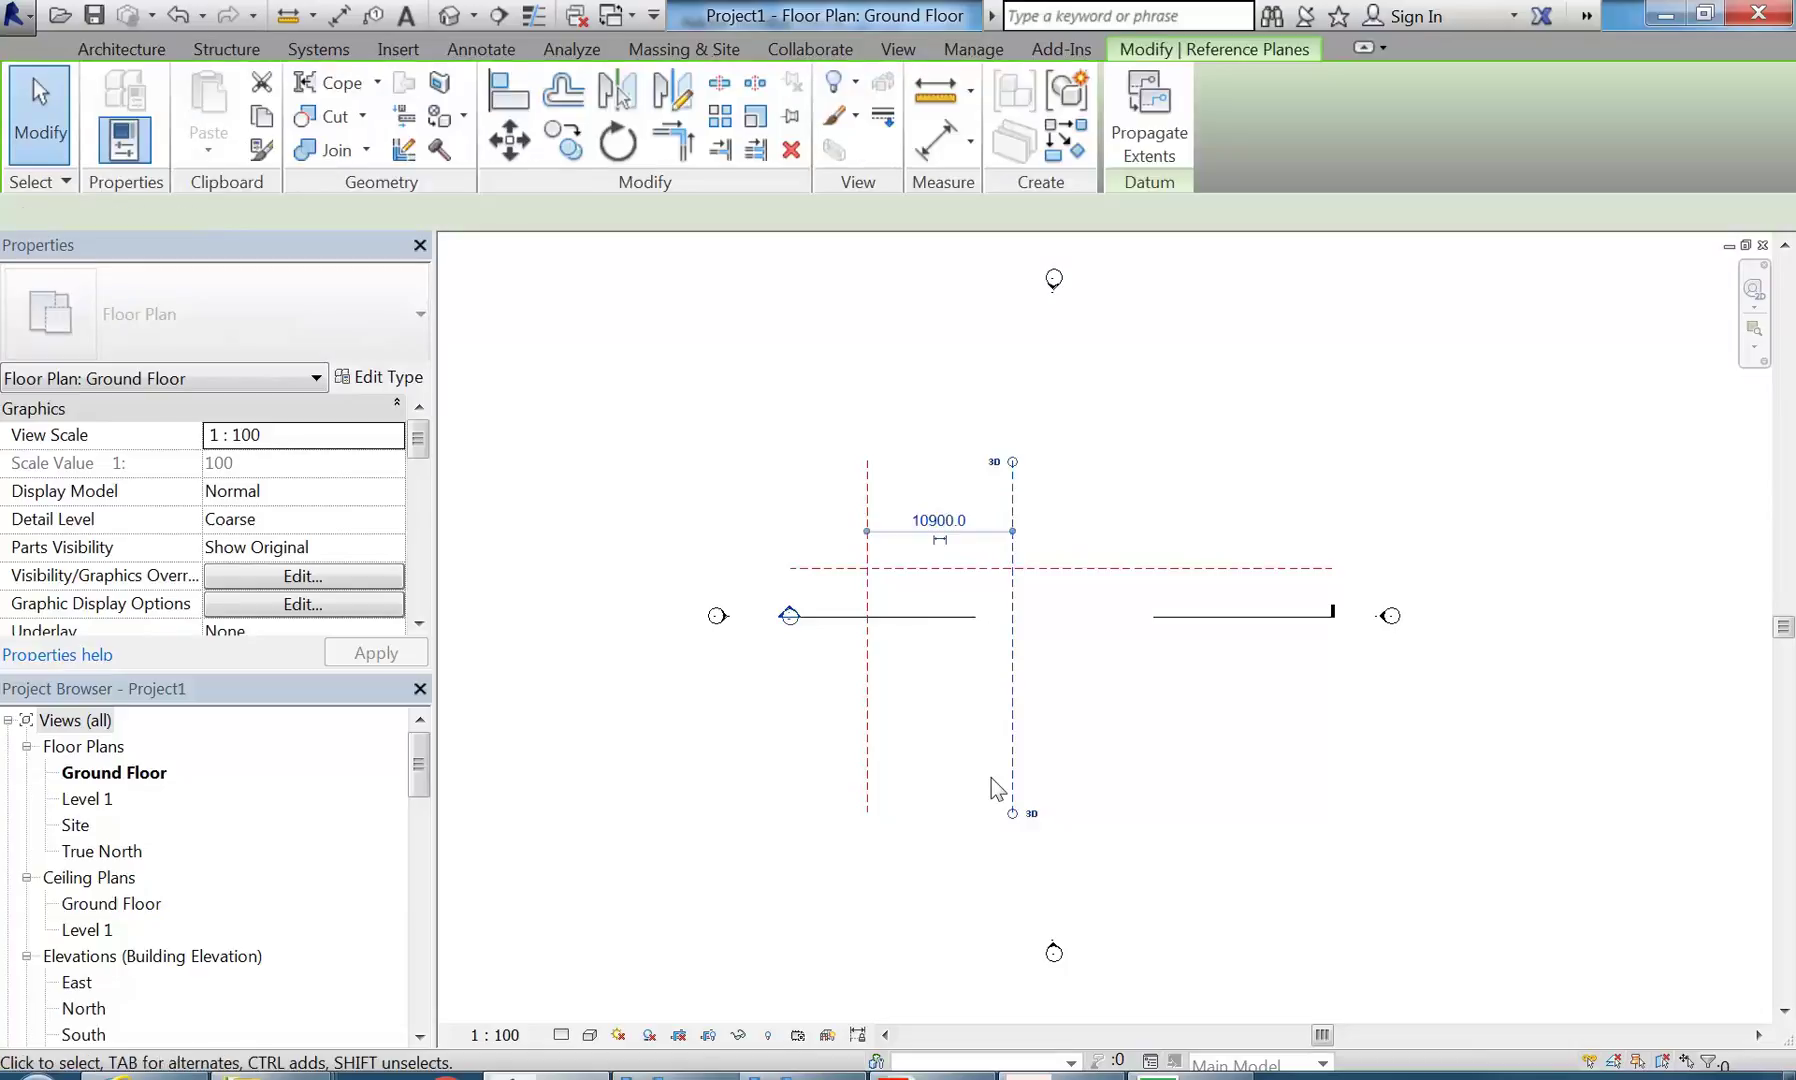
pyautogui.click(927, 520)
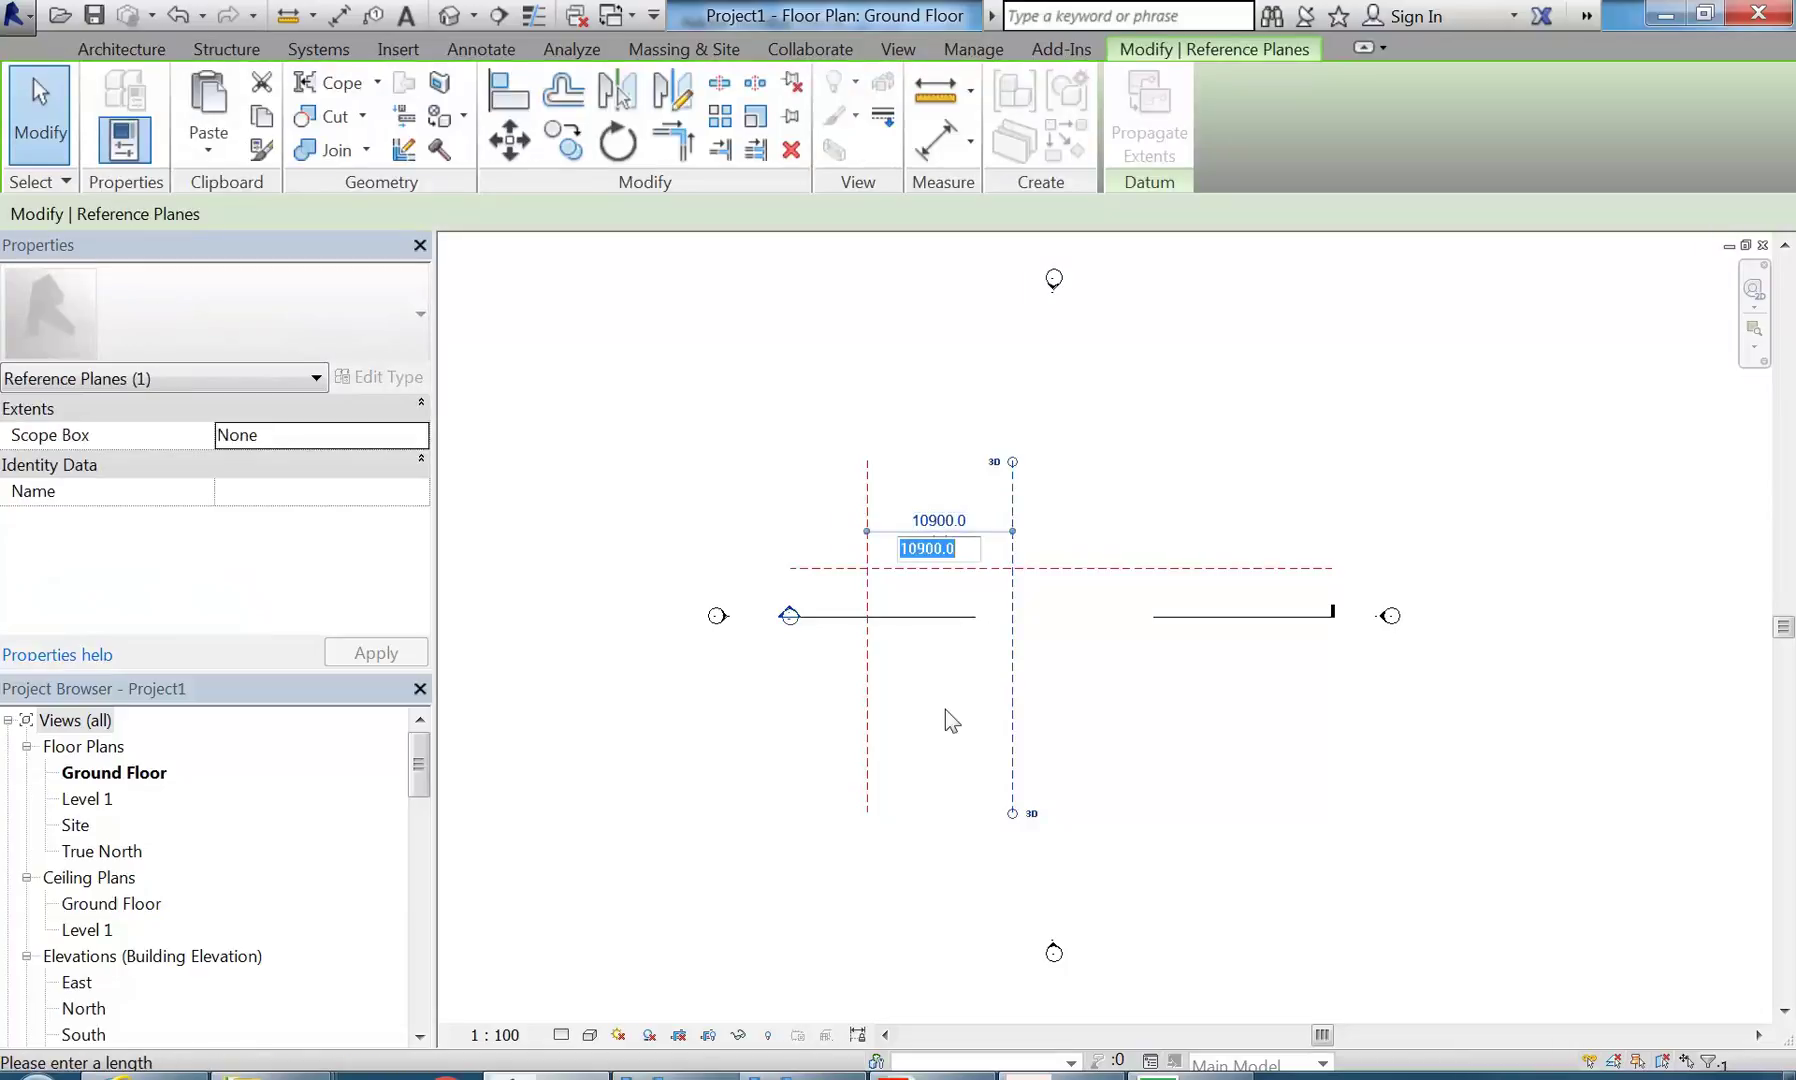
pyautogui.press('Escape')
pyautogui.press('Escape')
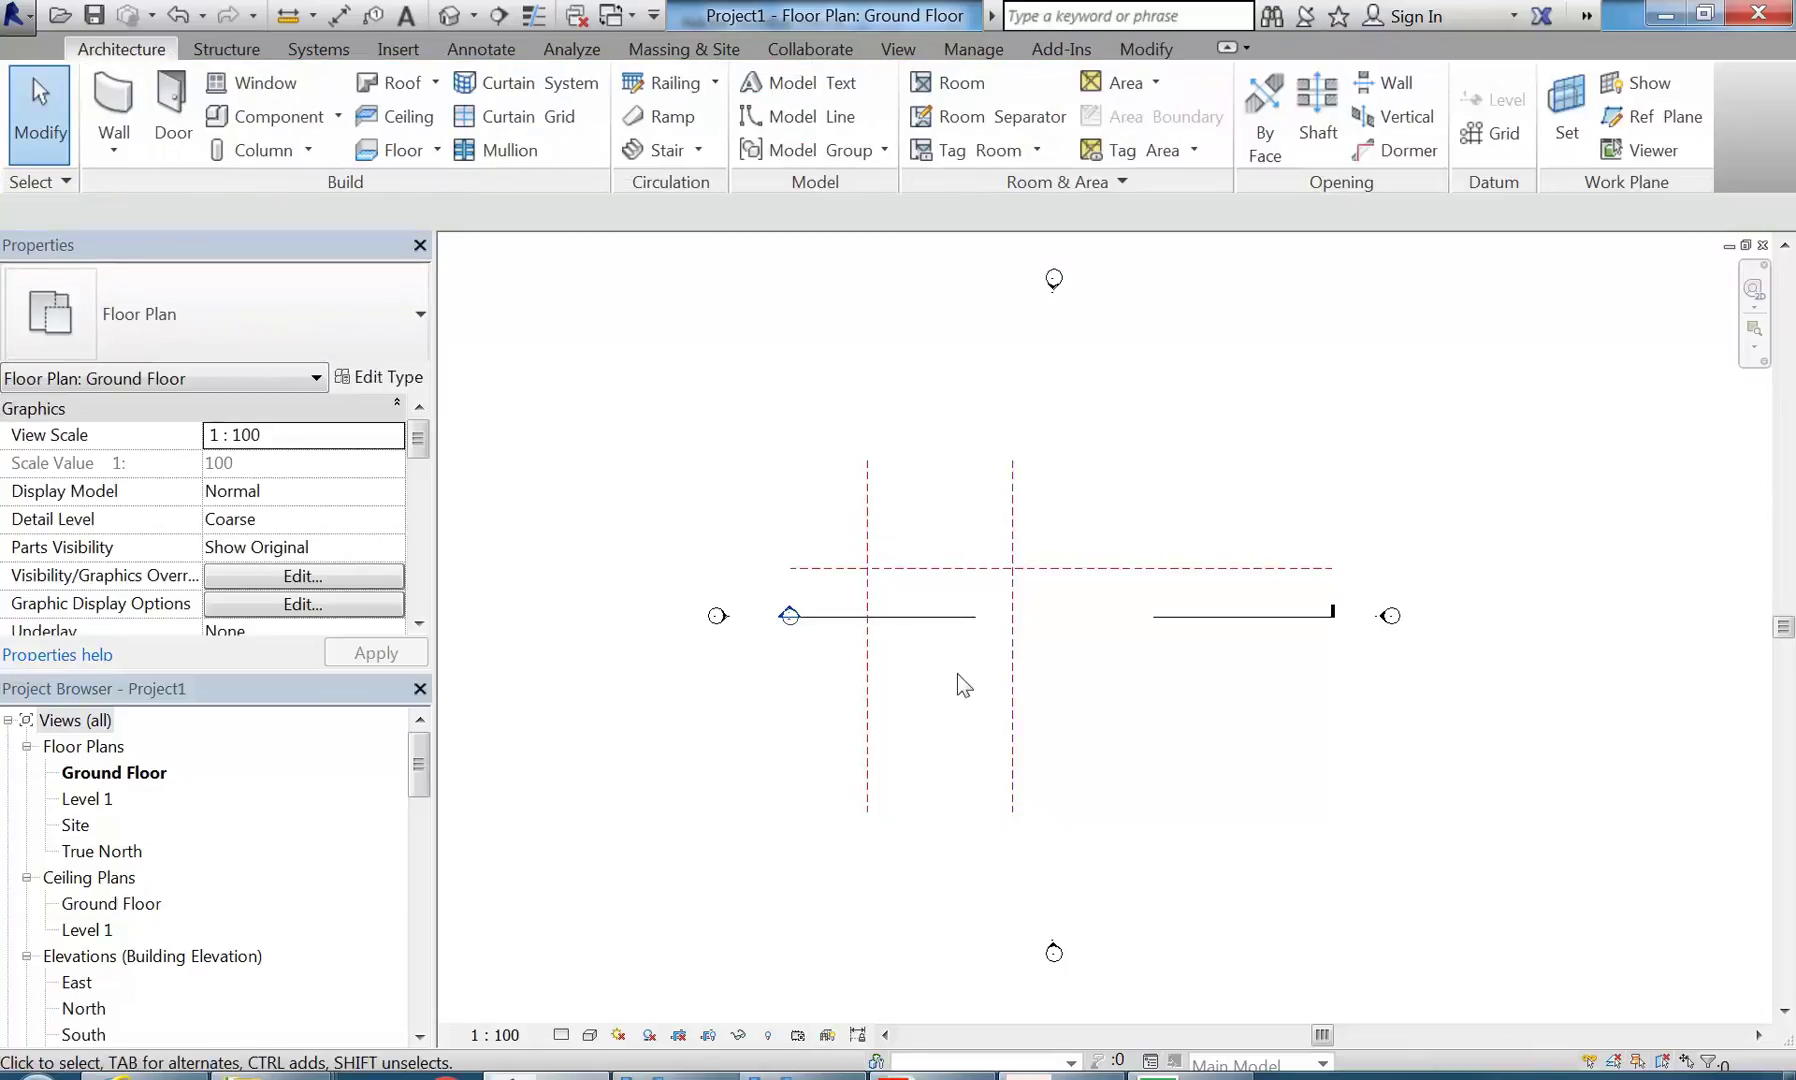
# - Draw a third vertical reference plane just right of the second and set the gap between them to 300 for the wall thickness
pyautogui.scroll(1, 957, 674)
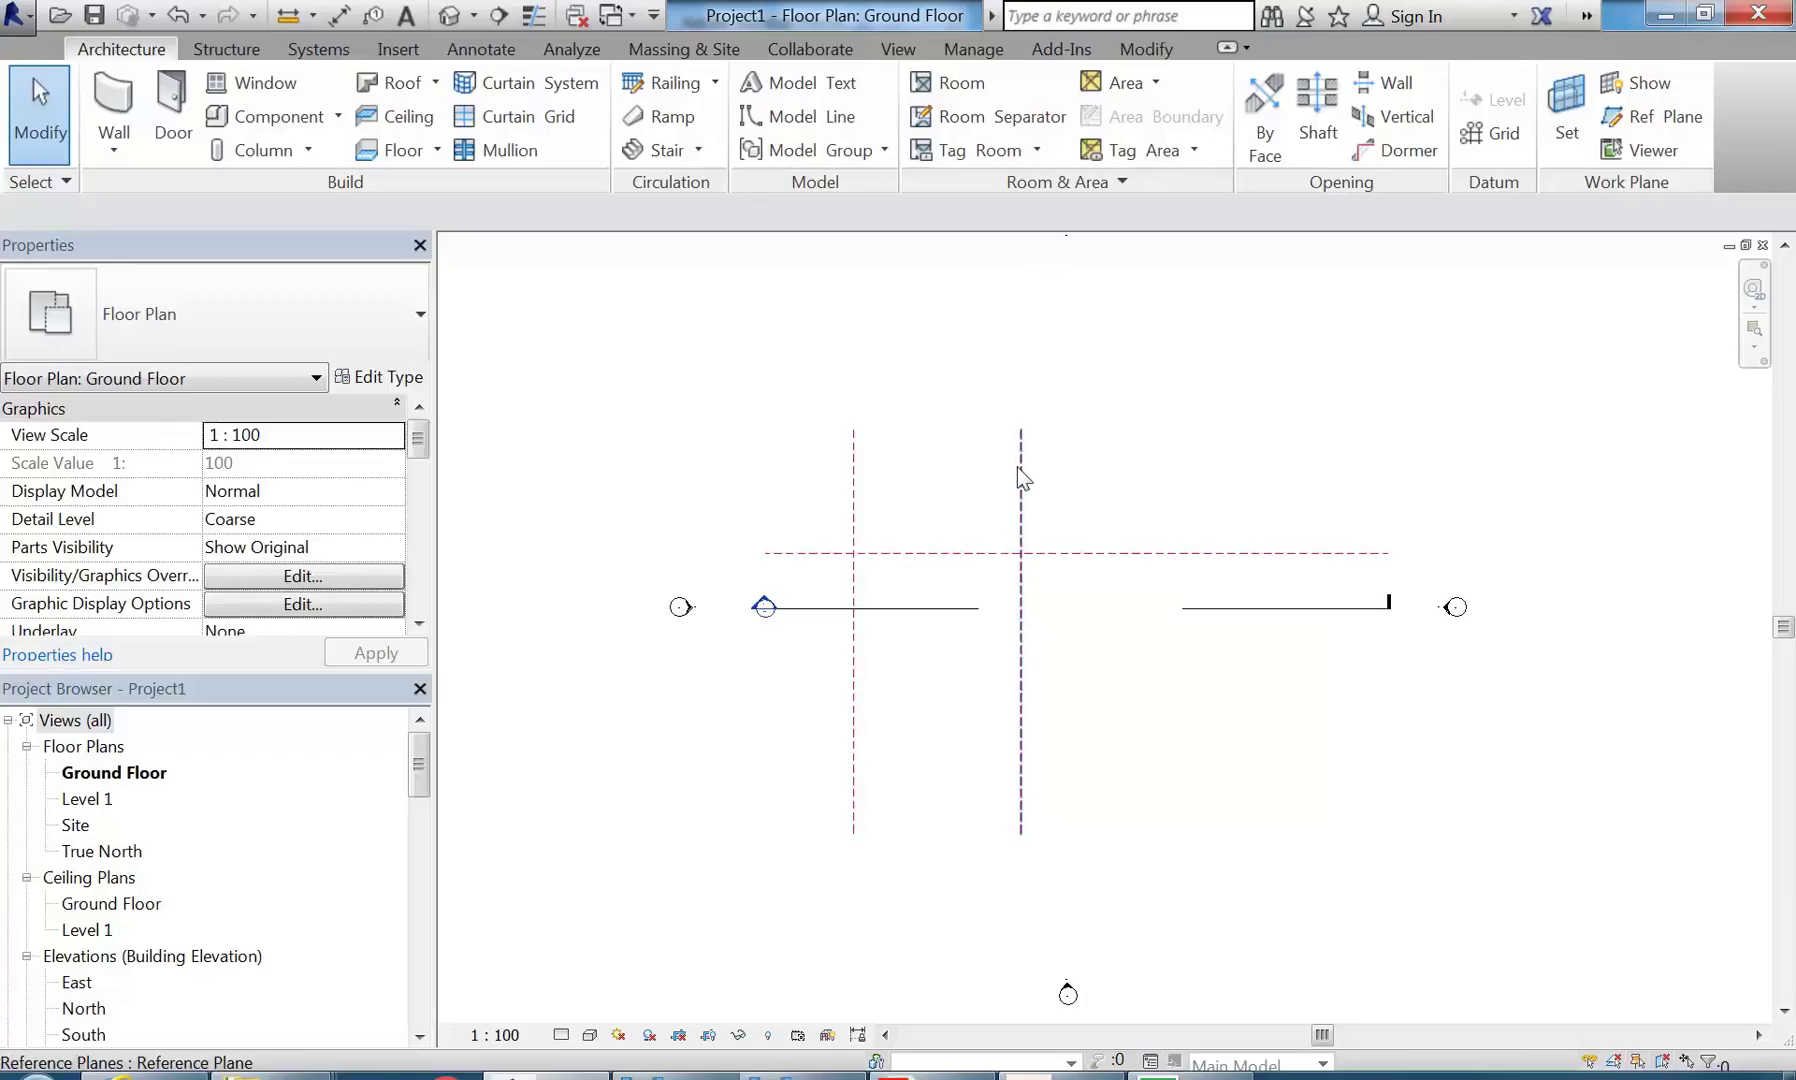
pyautogui.click(1643, 116)
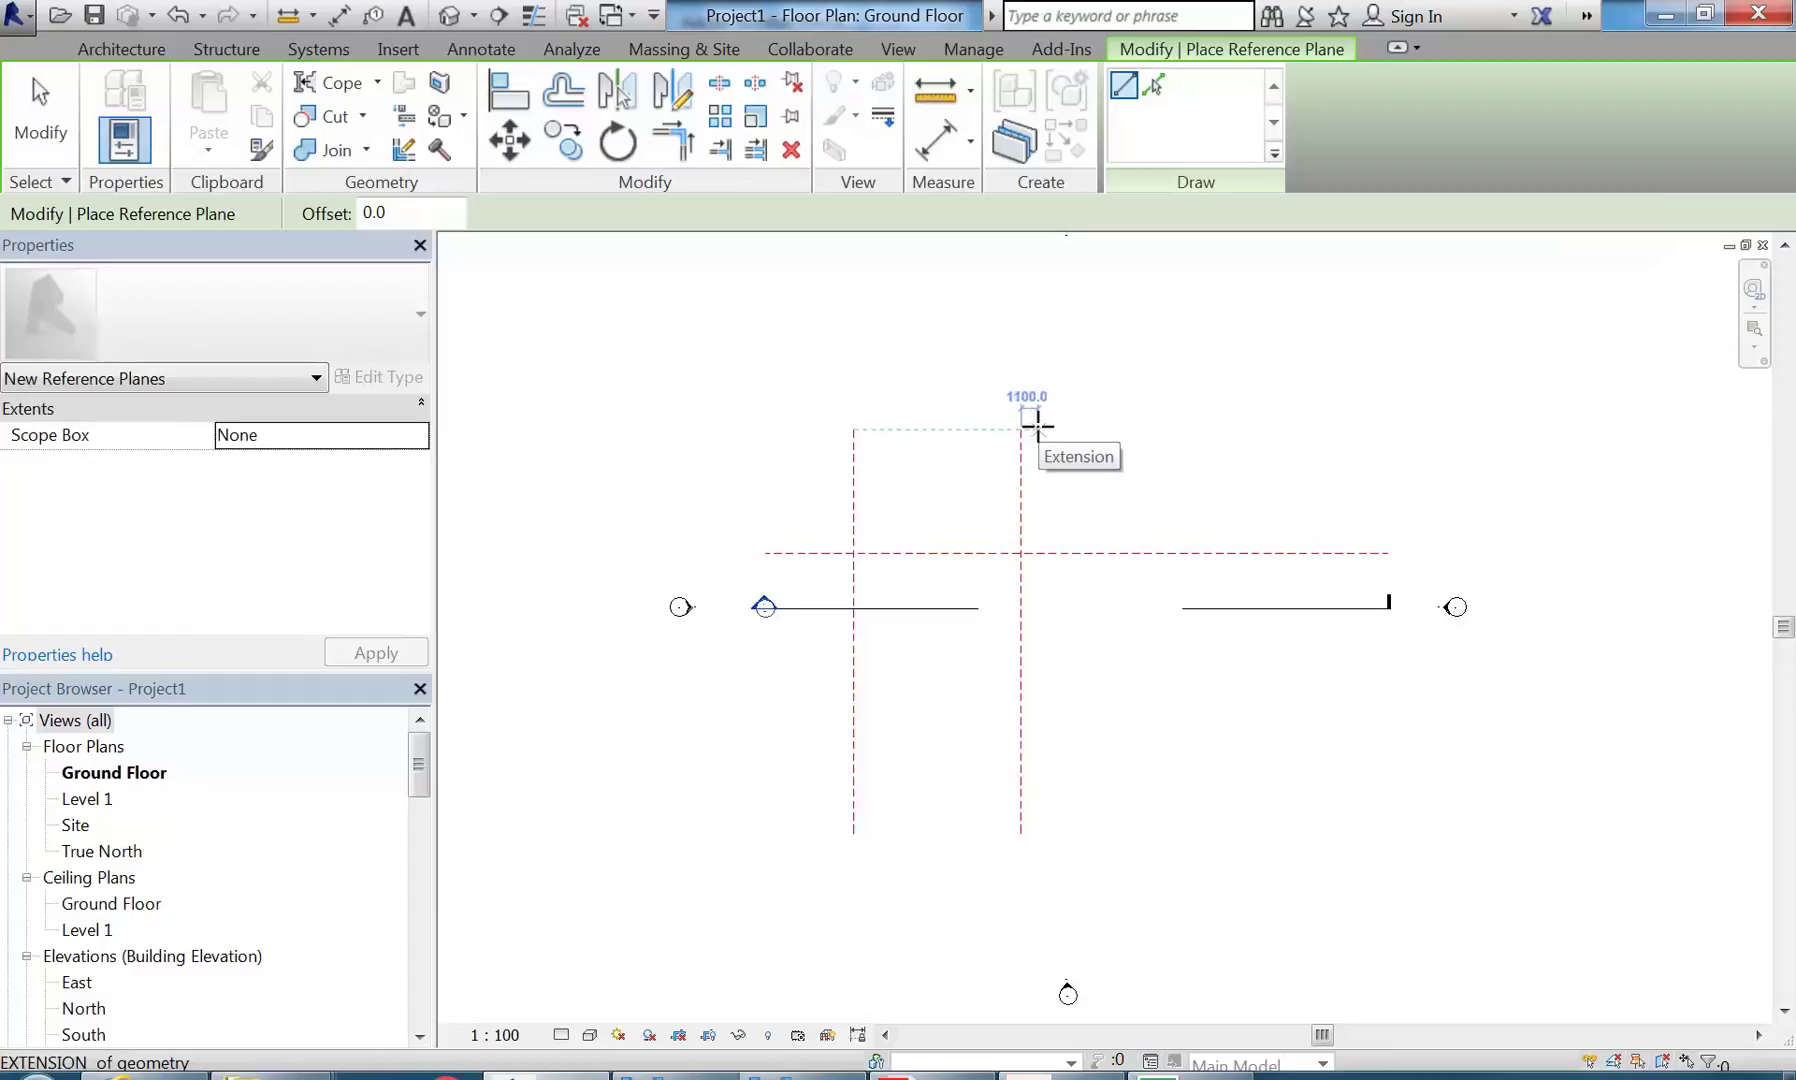
pyautogui.click(1037, 426)
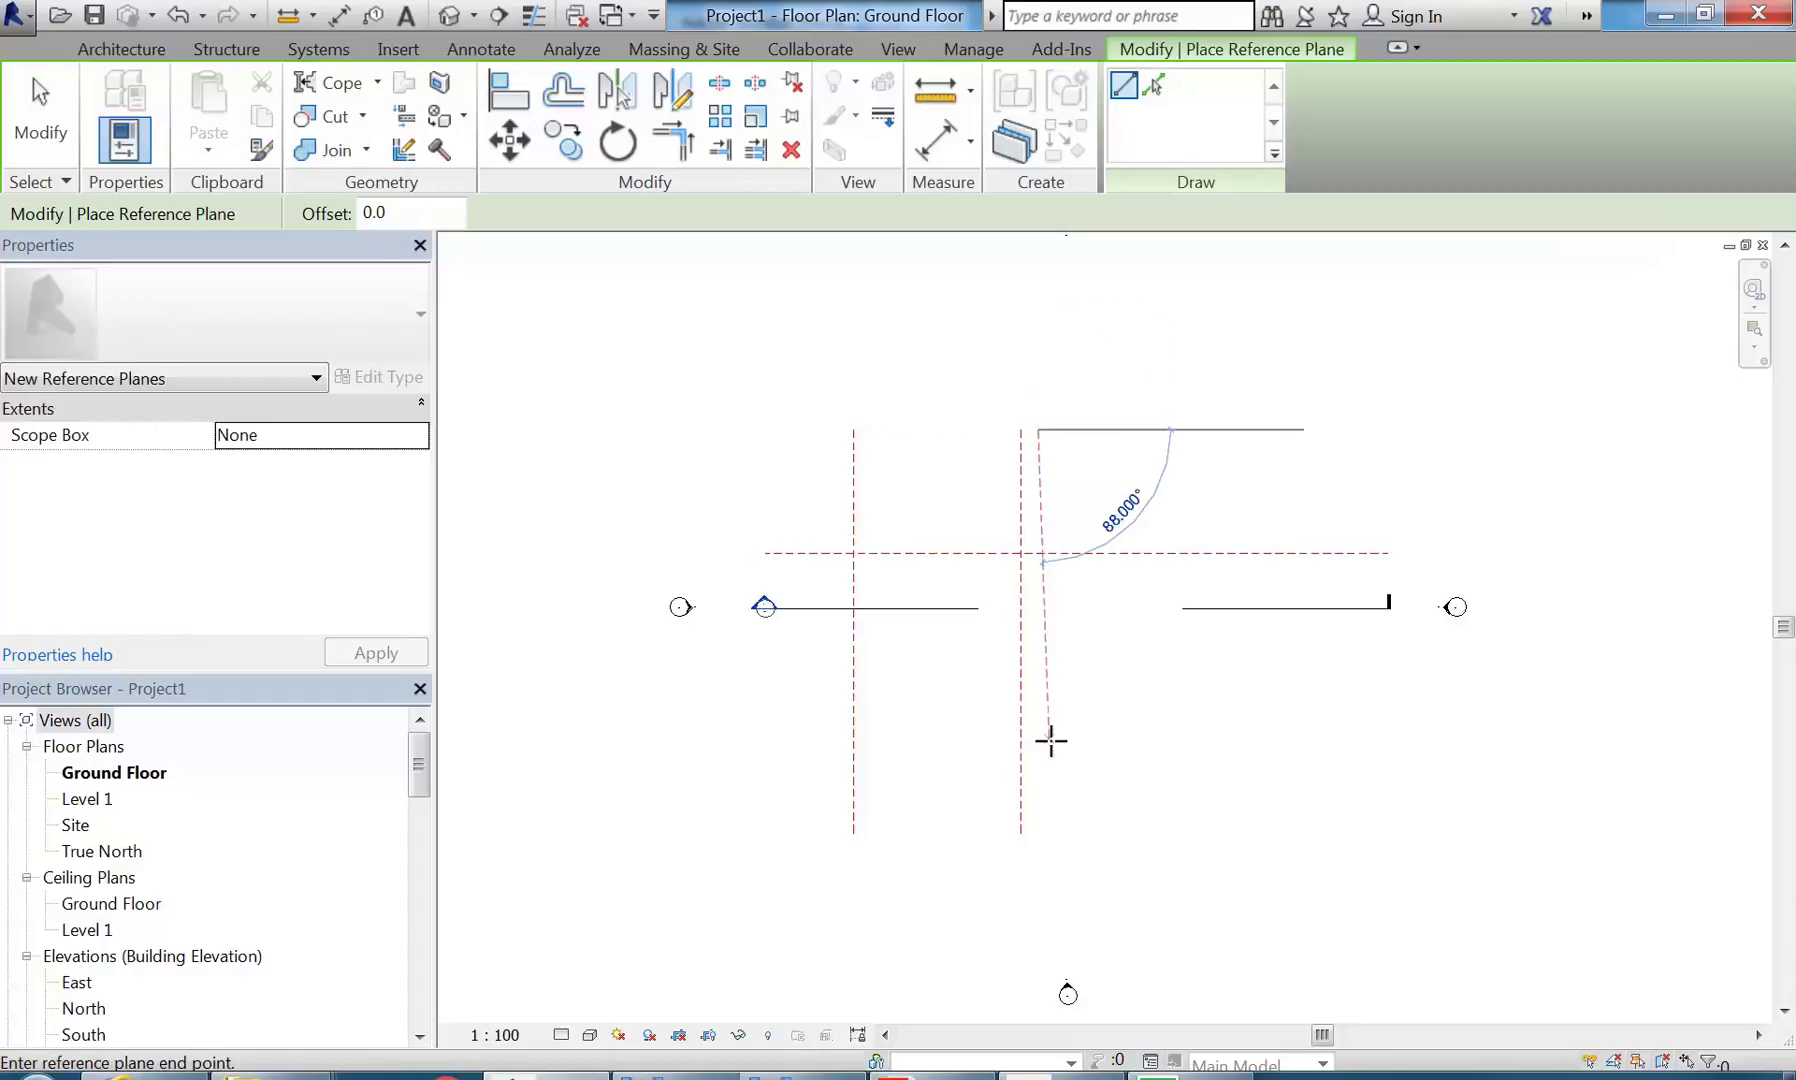
pyautogui.click(1032, 830)
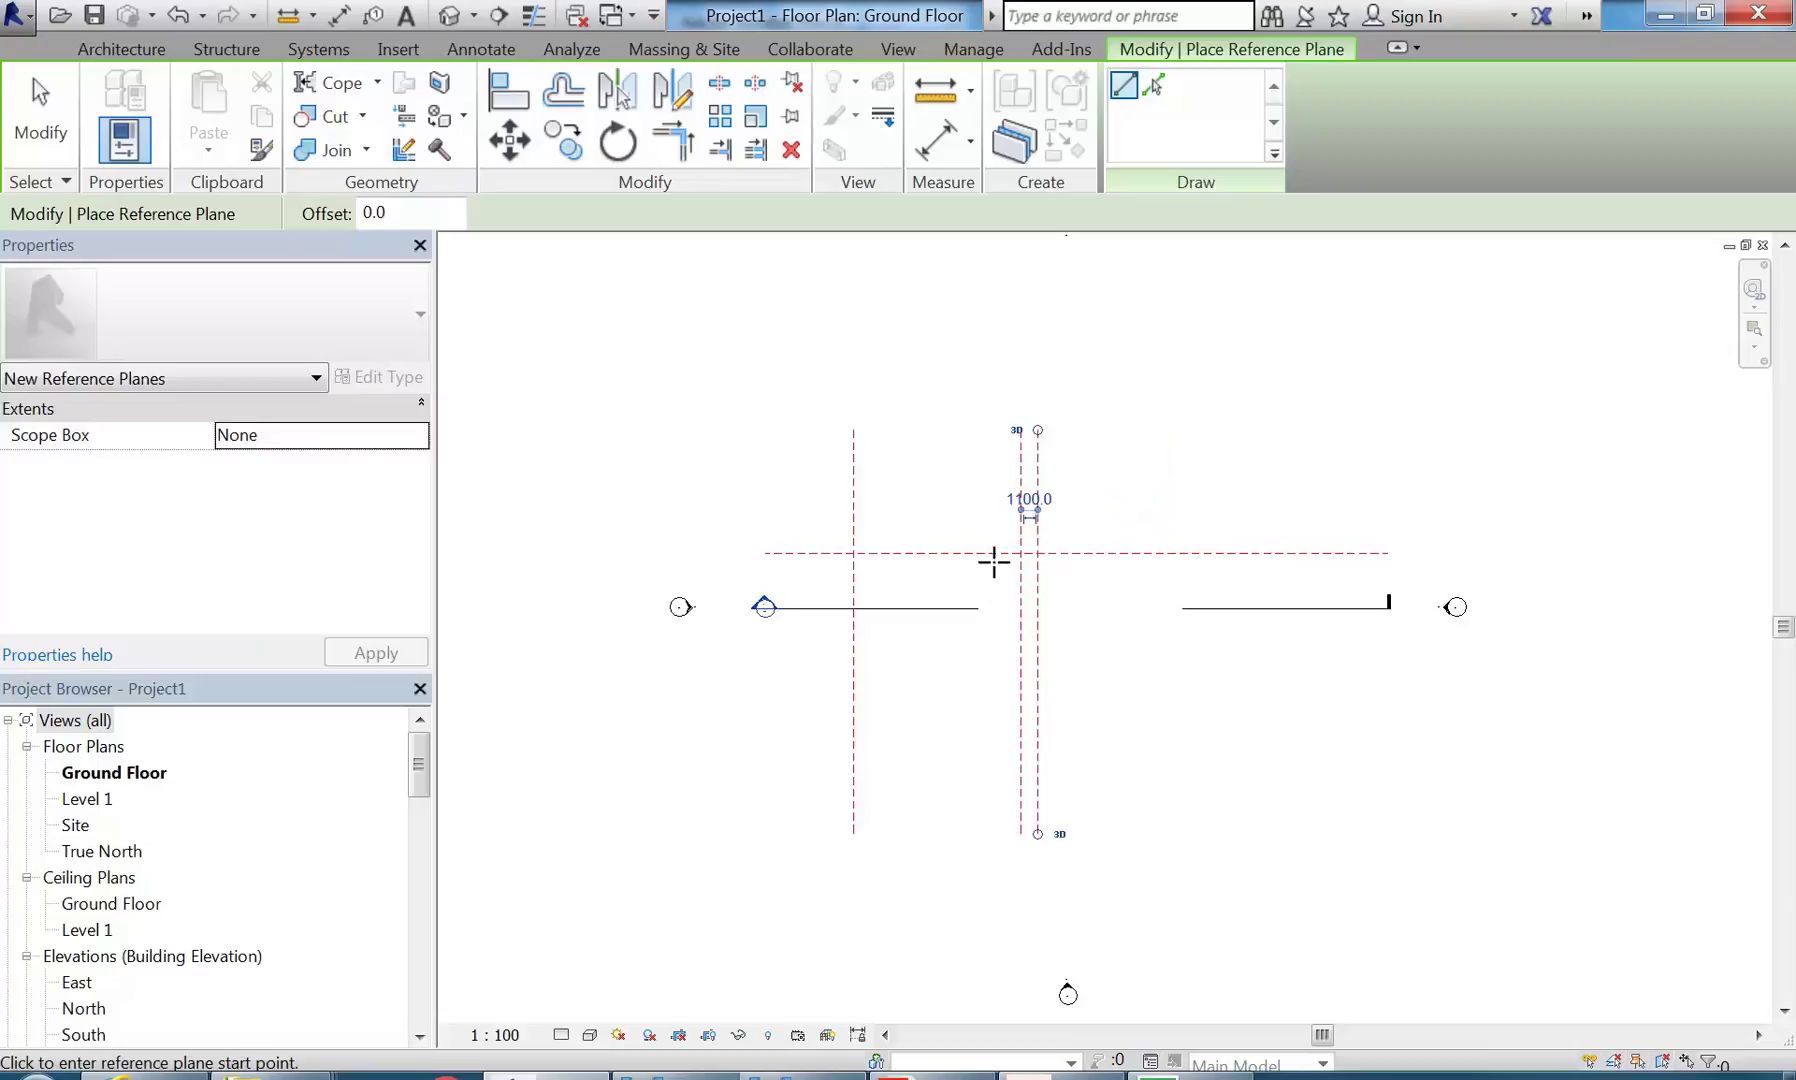
pyautogui.scroll(2, 1009, 432)
pyautogui.scroll(2, 1008, 536)
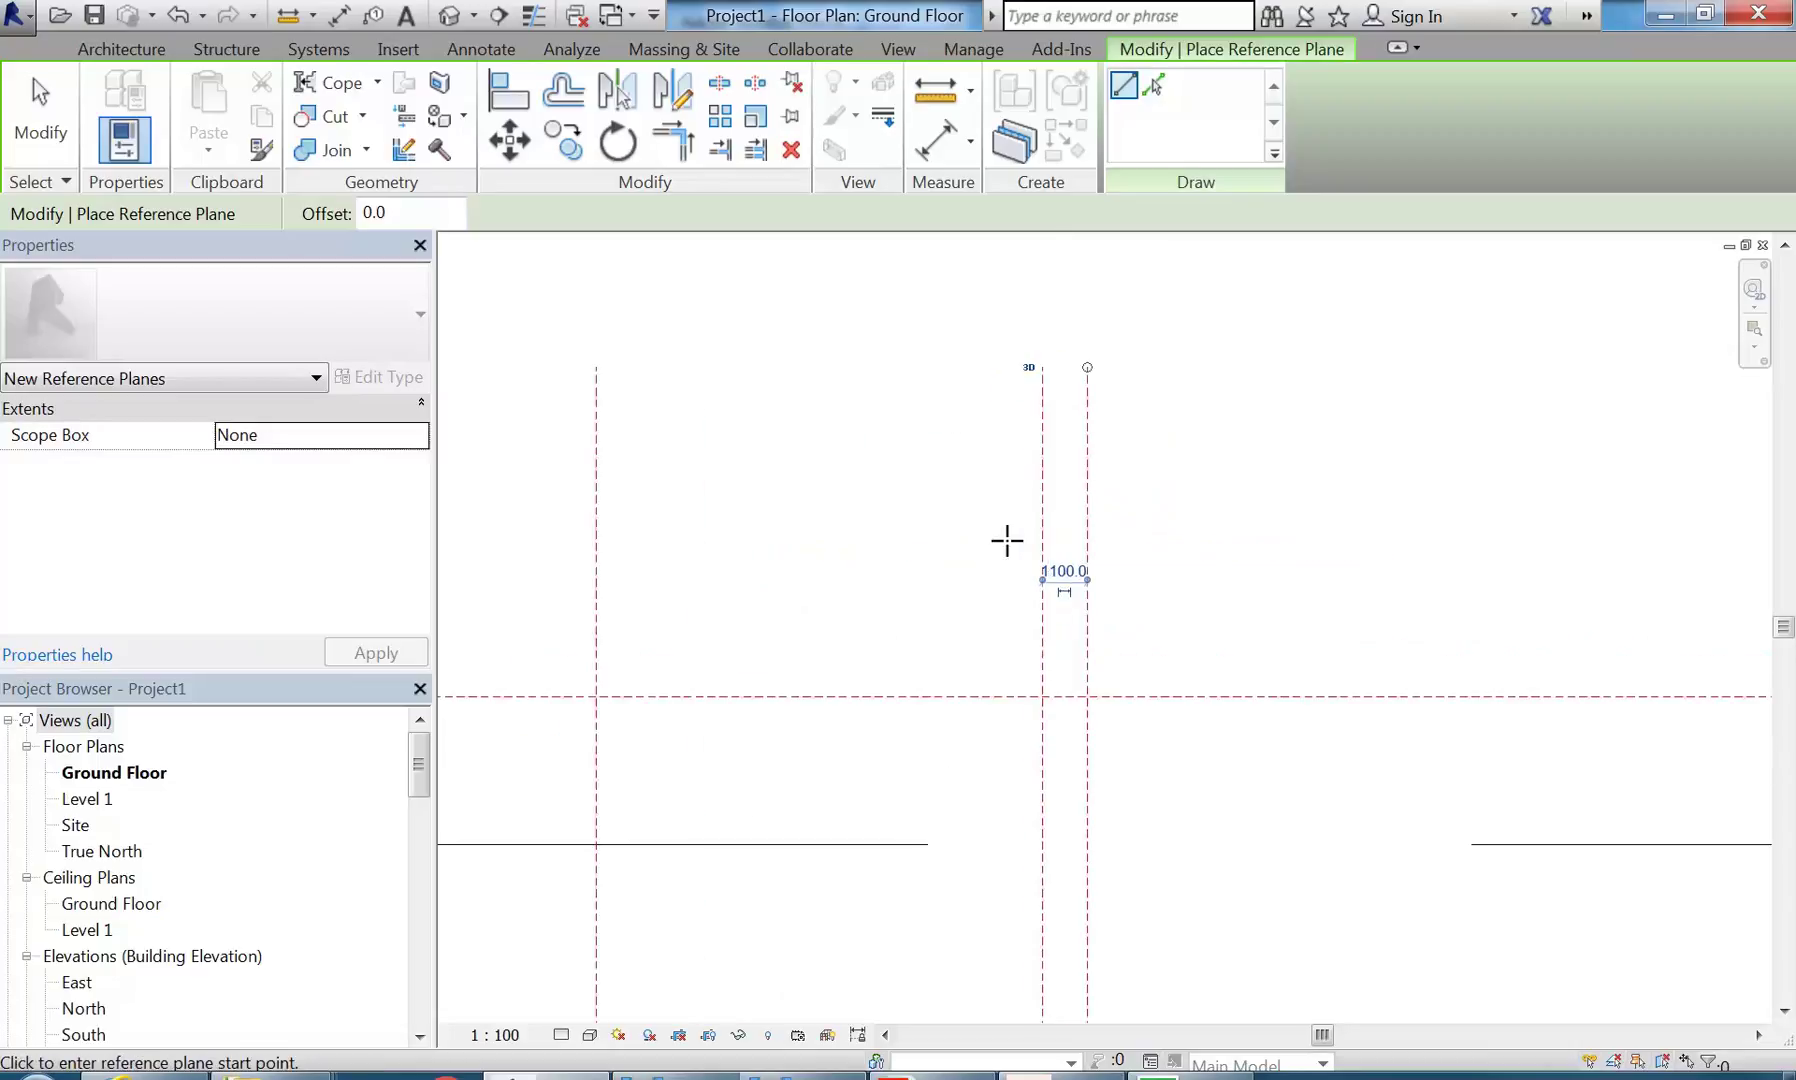
pyautogui.click(1062, 571)
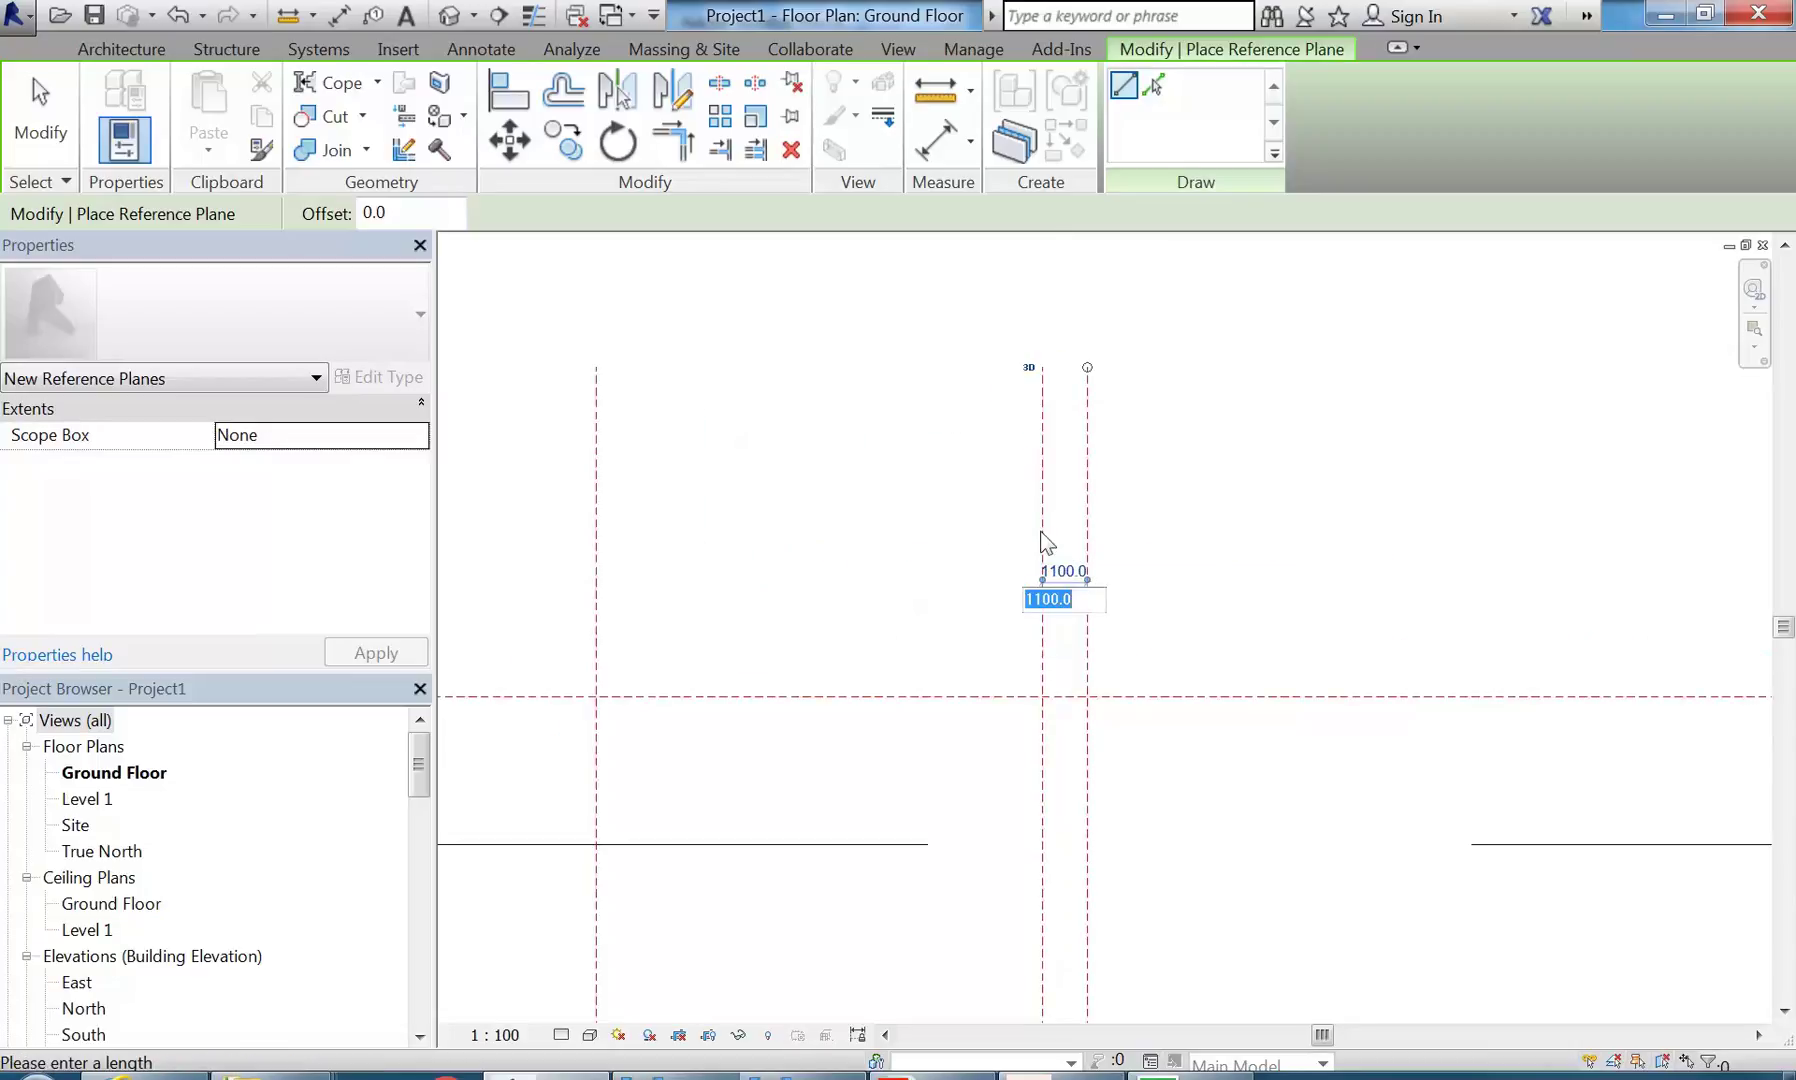
pyautogui.write('300')
pyautogui.press('Return')
# - Draw a fourth vertical reference plane to the right of the wall-thickness pair and set its distance from the nearest plane to 7900
pyautogui.scroll(-2, 888, 617)
pyautogui.moveTo(902, 632); pyautogui.dragTo(806, 526, button='middle')
pyautogui.scroll(-1, 810, 399)
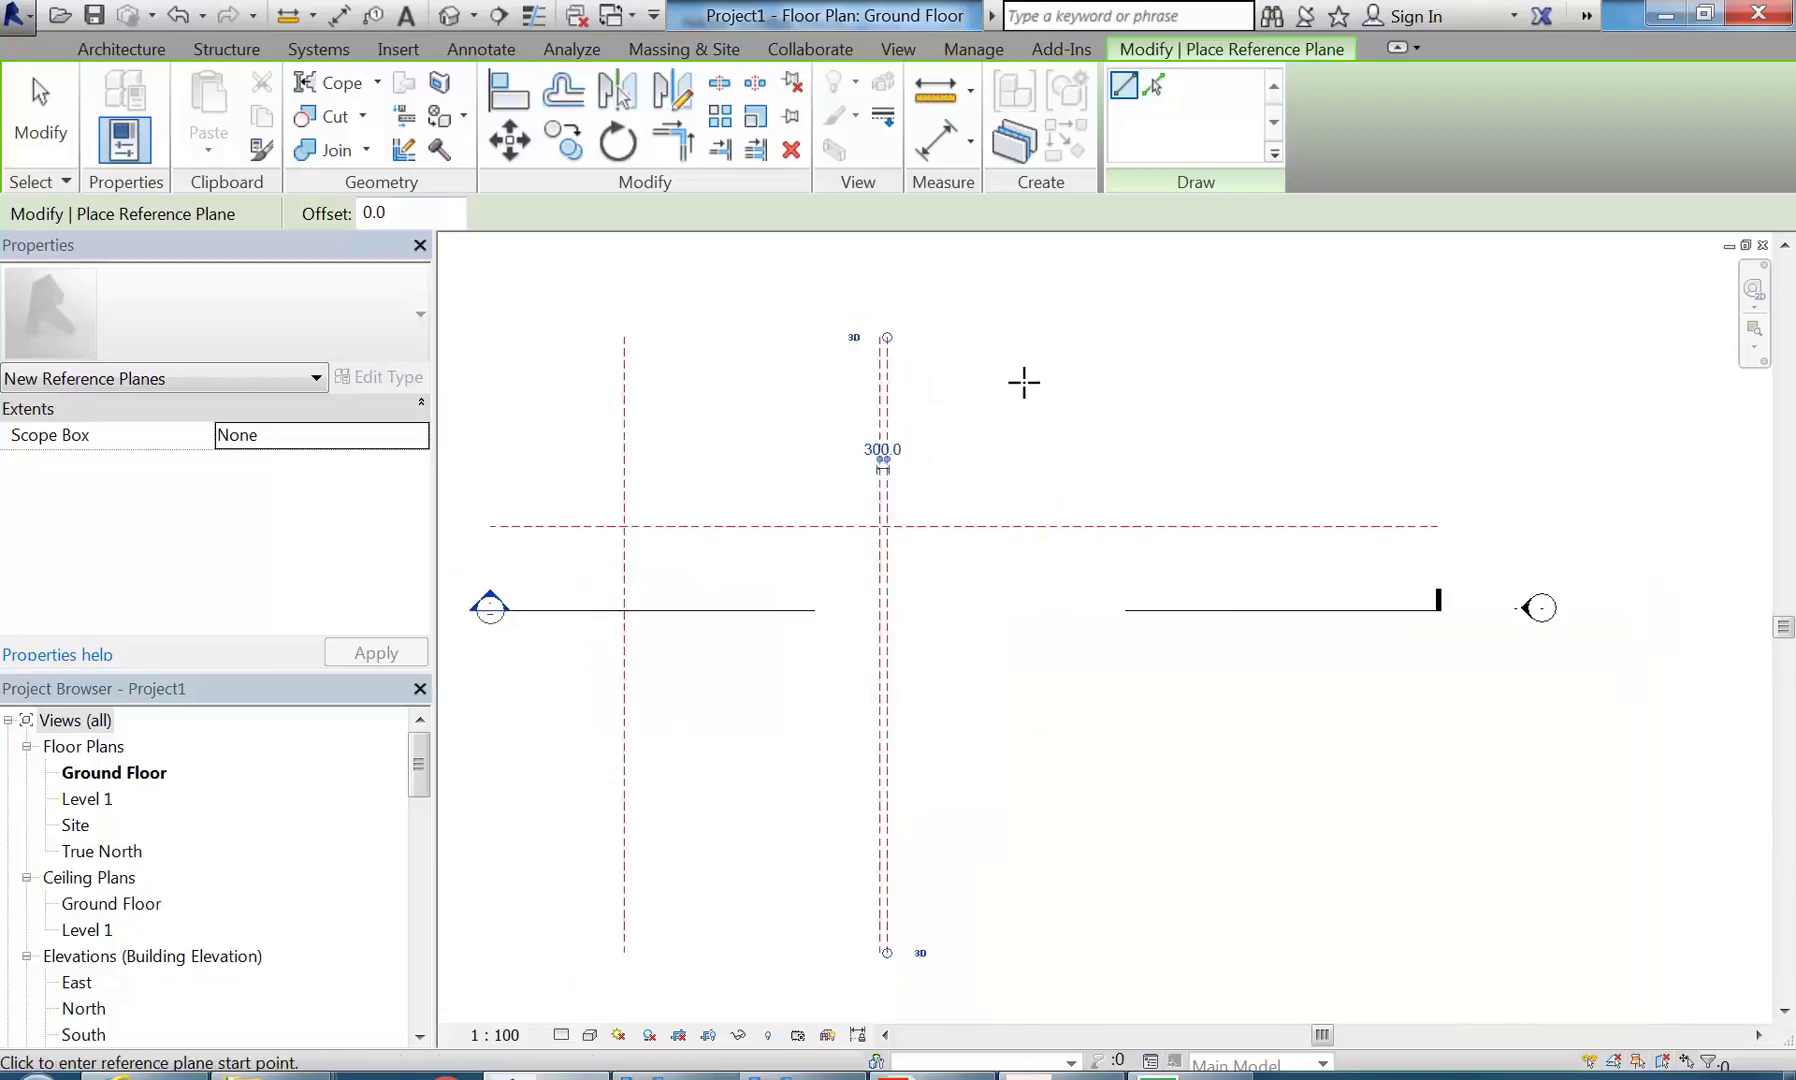
pyautogui.click(1103, 334)
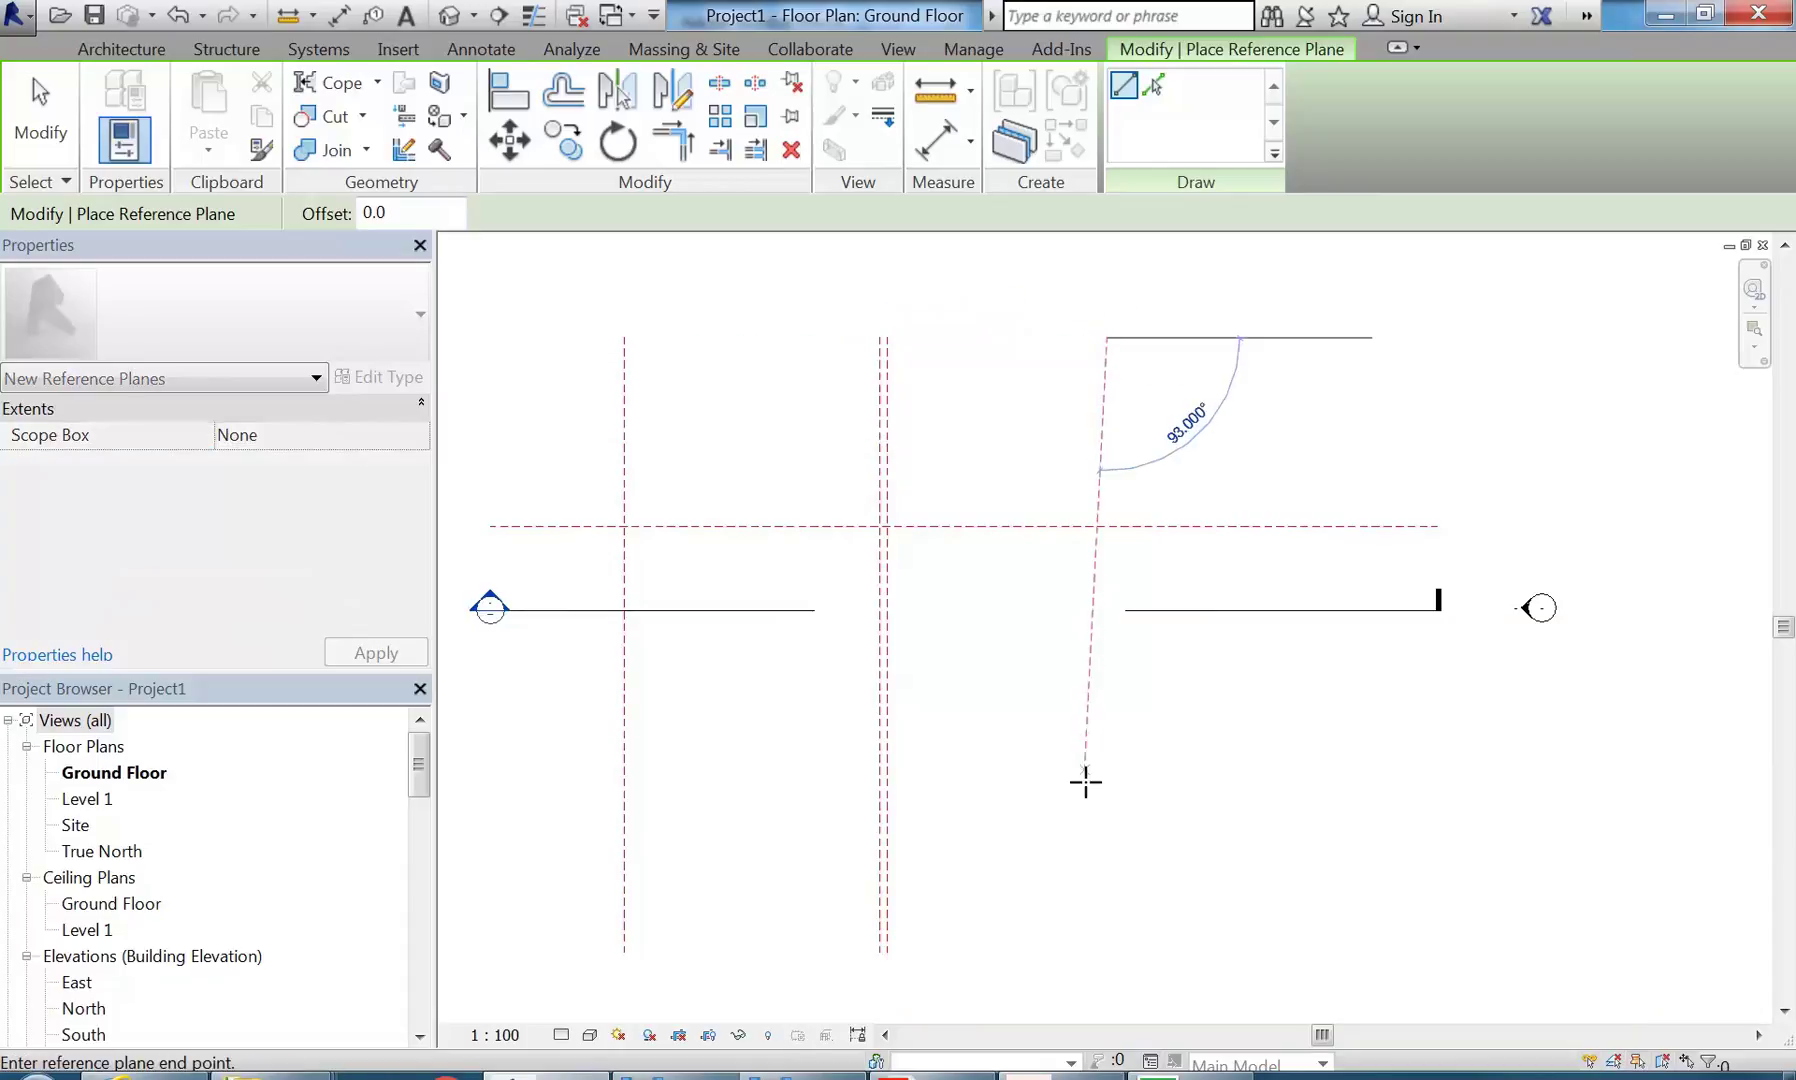
pyautogui.click(1105, 952)
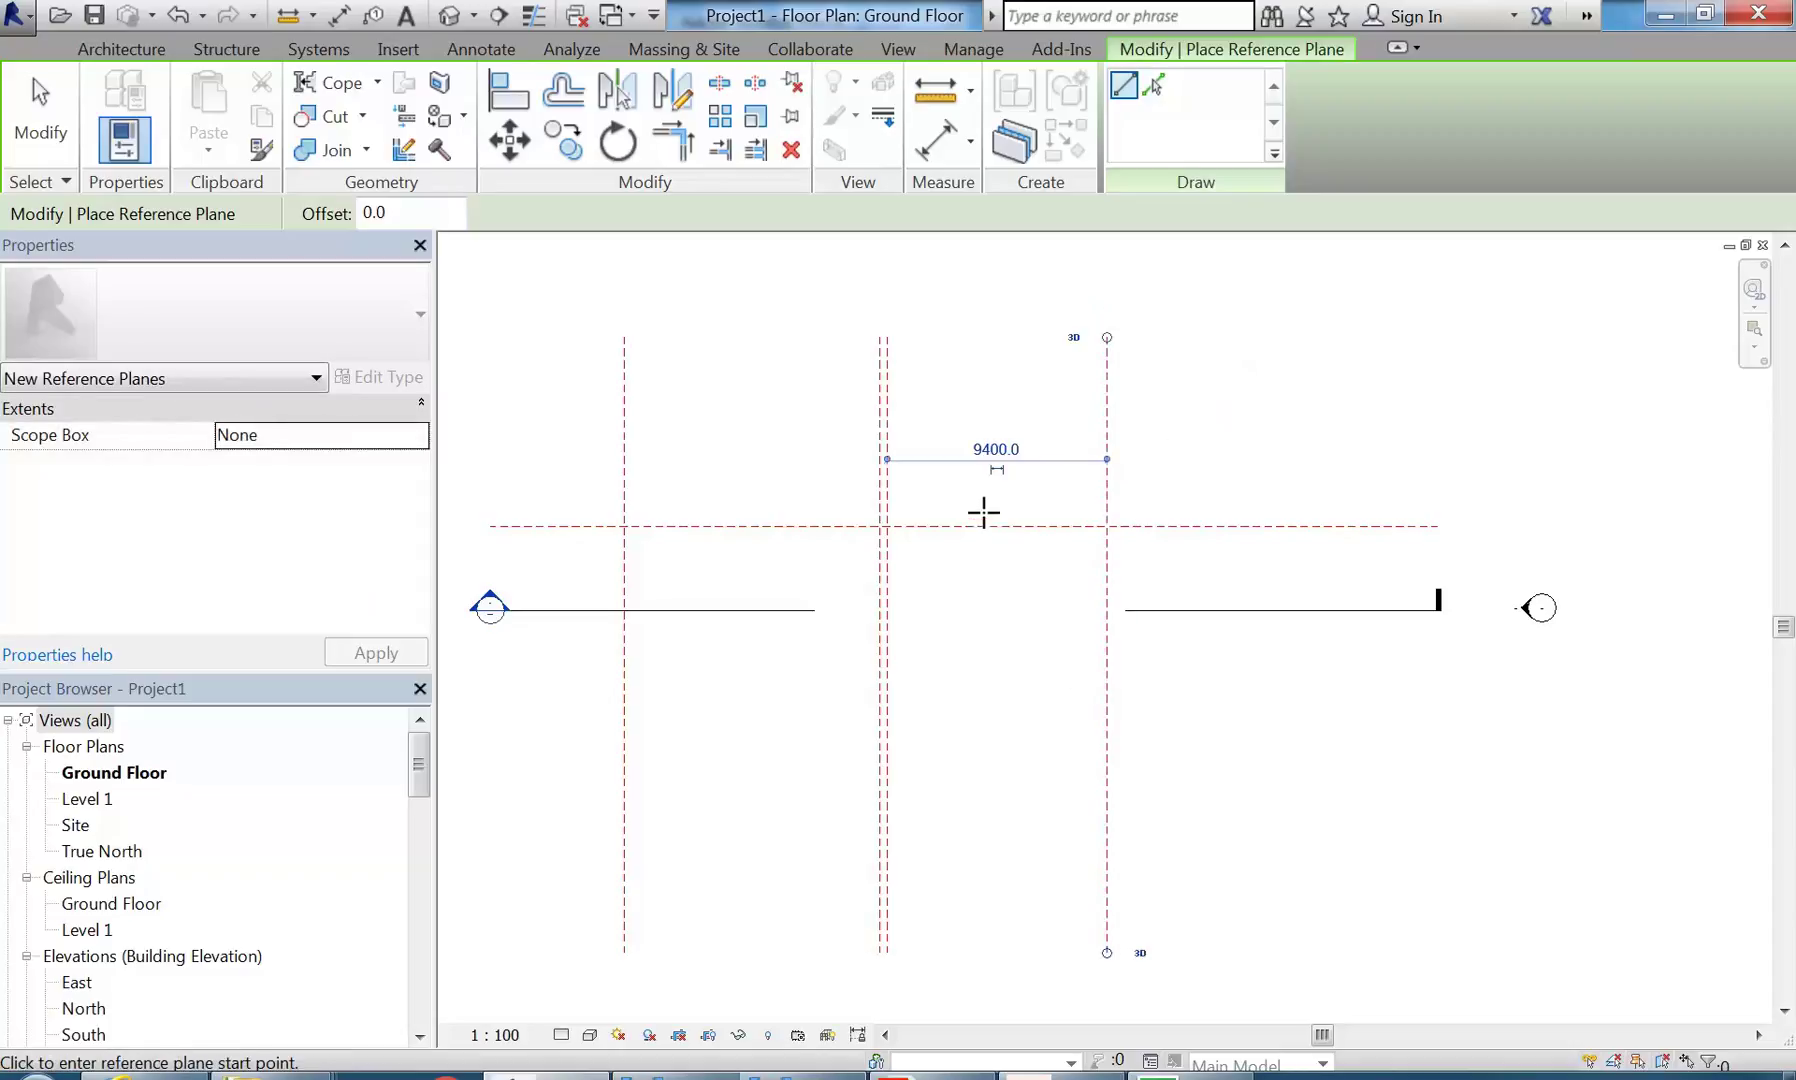
pyautogui.click(992, 450)
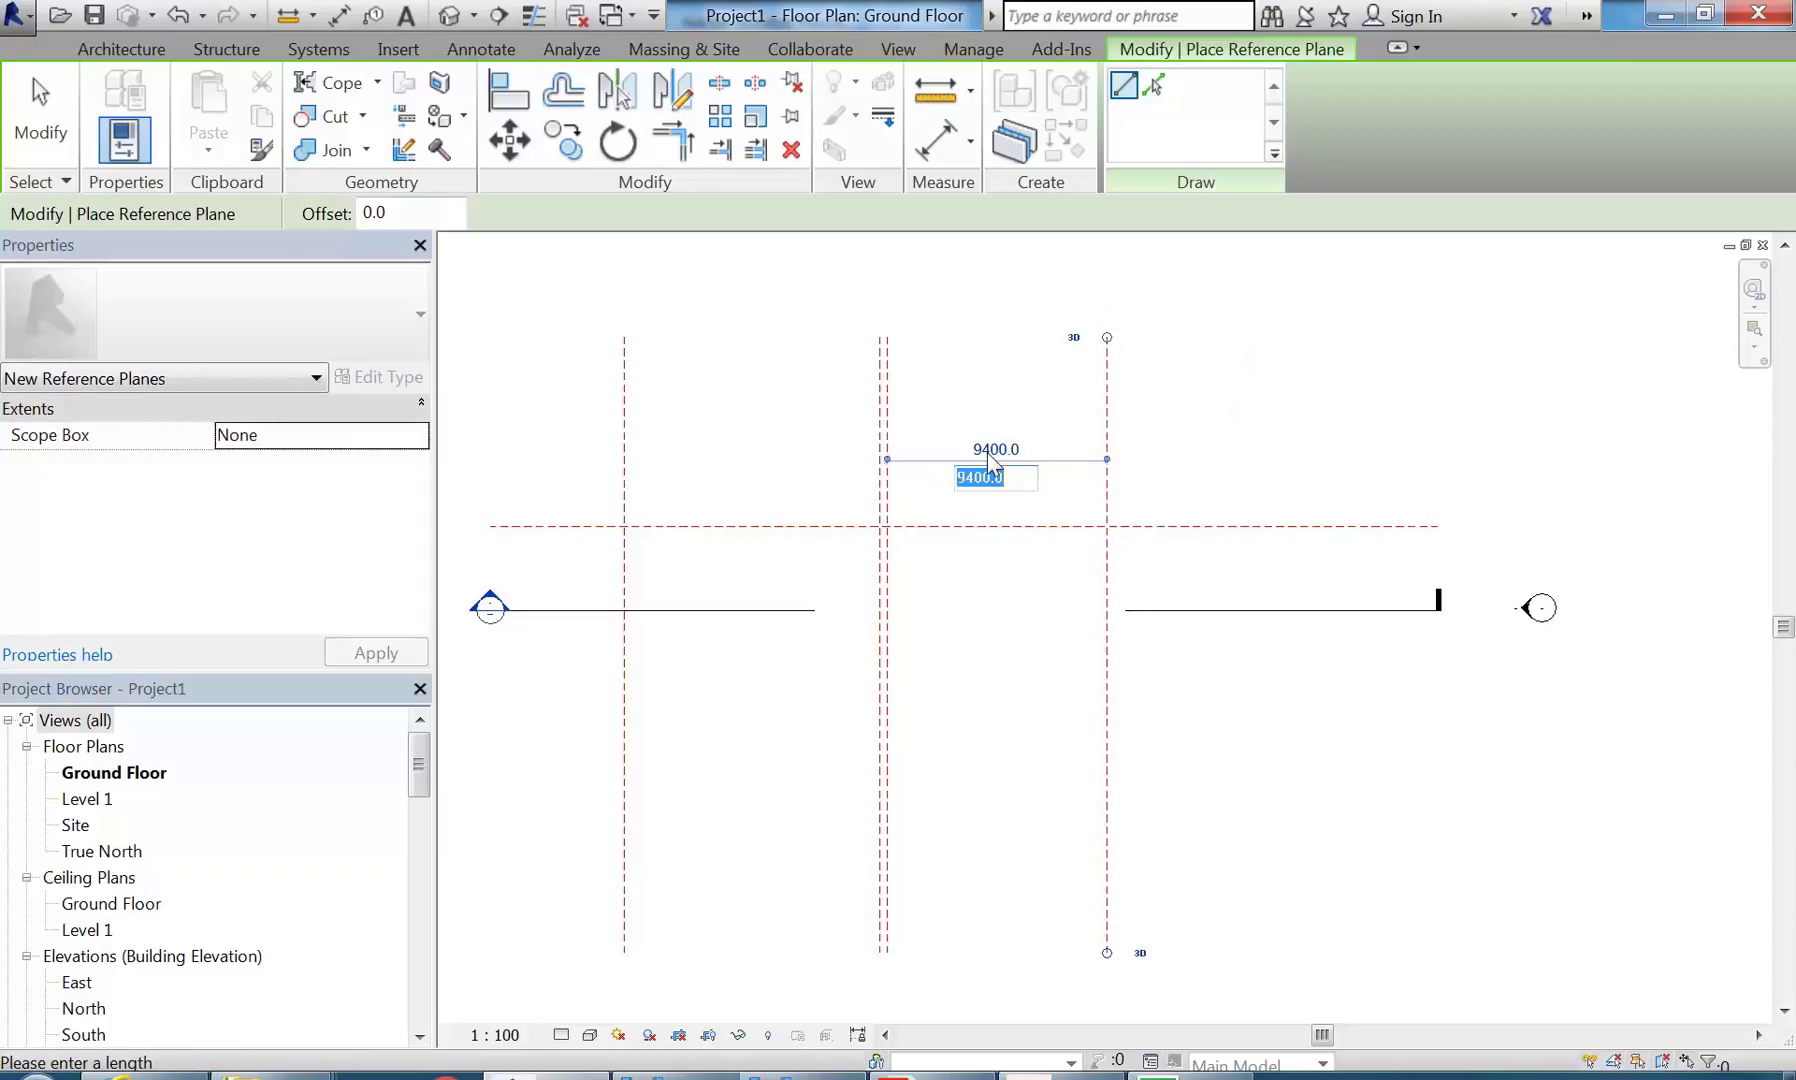
pyautogui.write('7900')
pyautogui.press('Return')
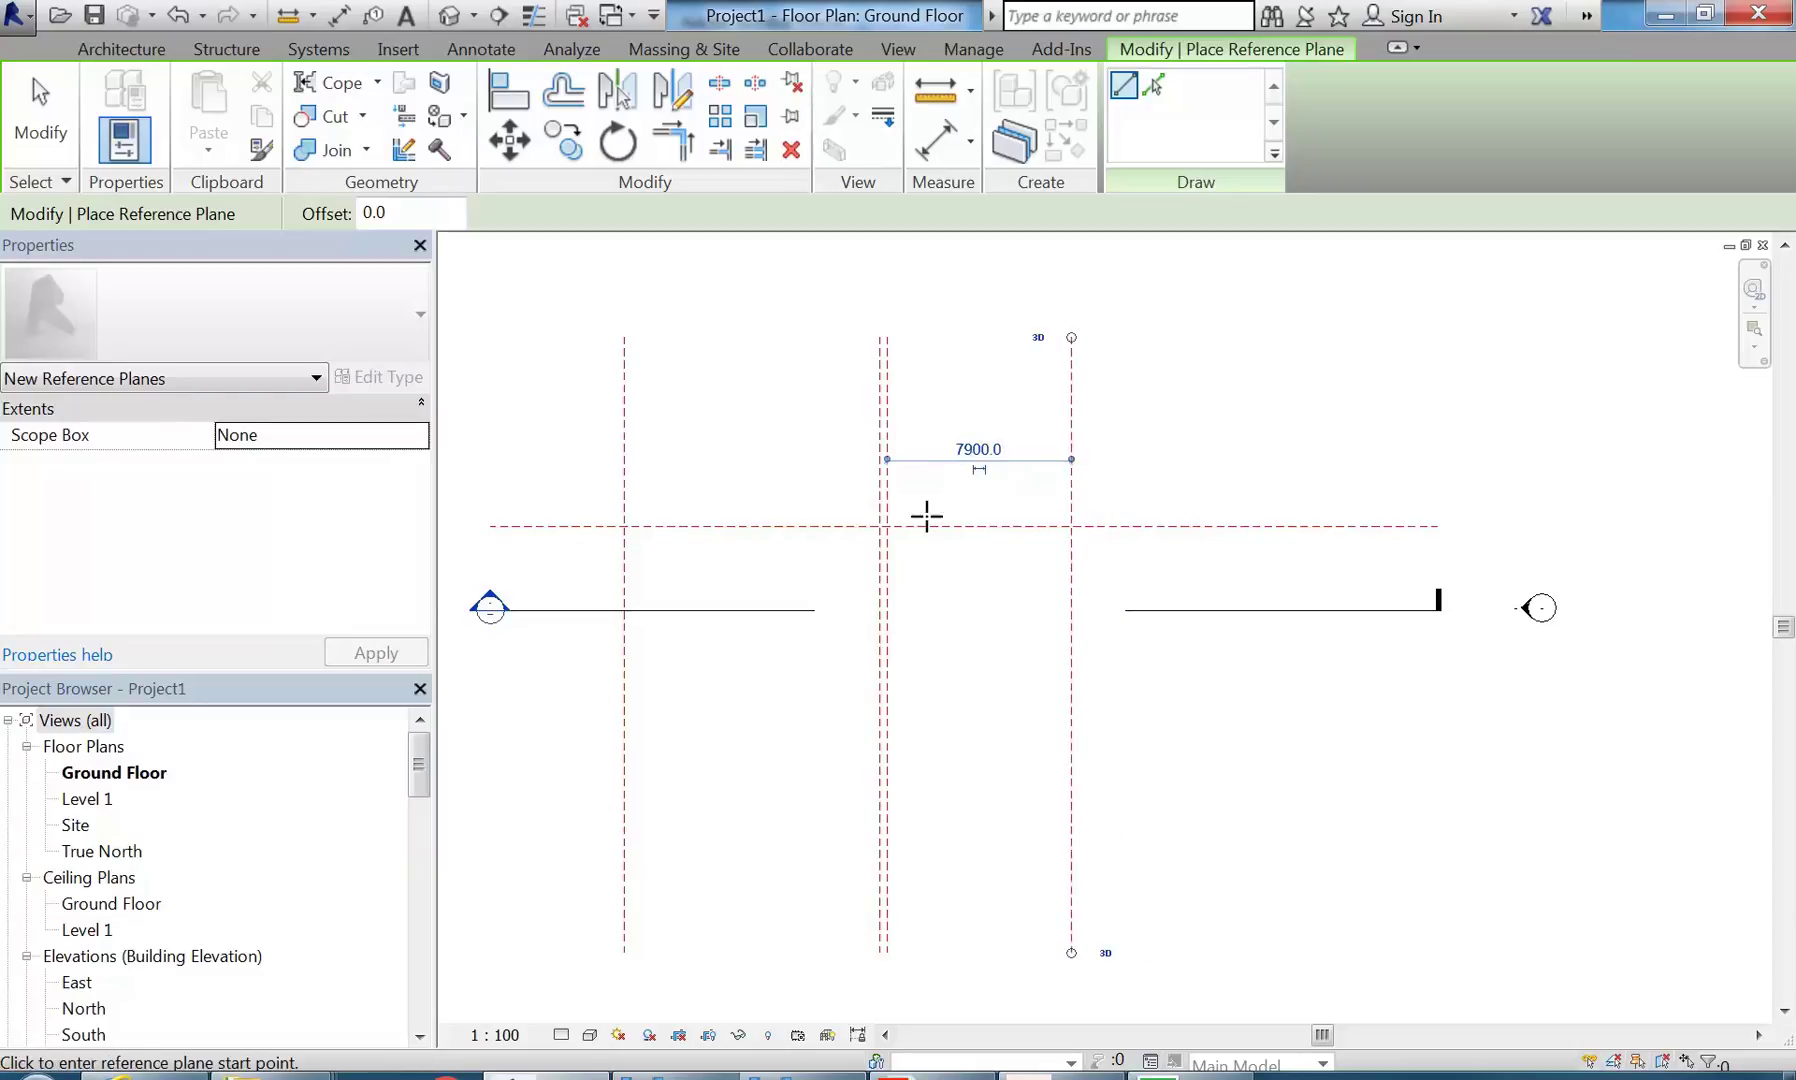
# - Draw a second horizontal reference plane below the first, crossing all the vertical planes, and set the distance between them to 4500
pyautogui.scroll(-1, 940, 495)
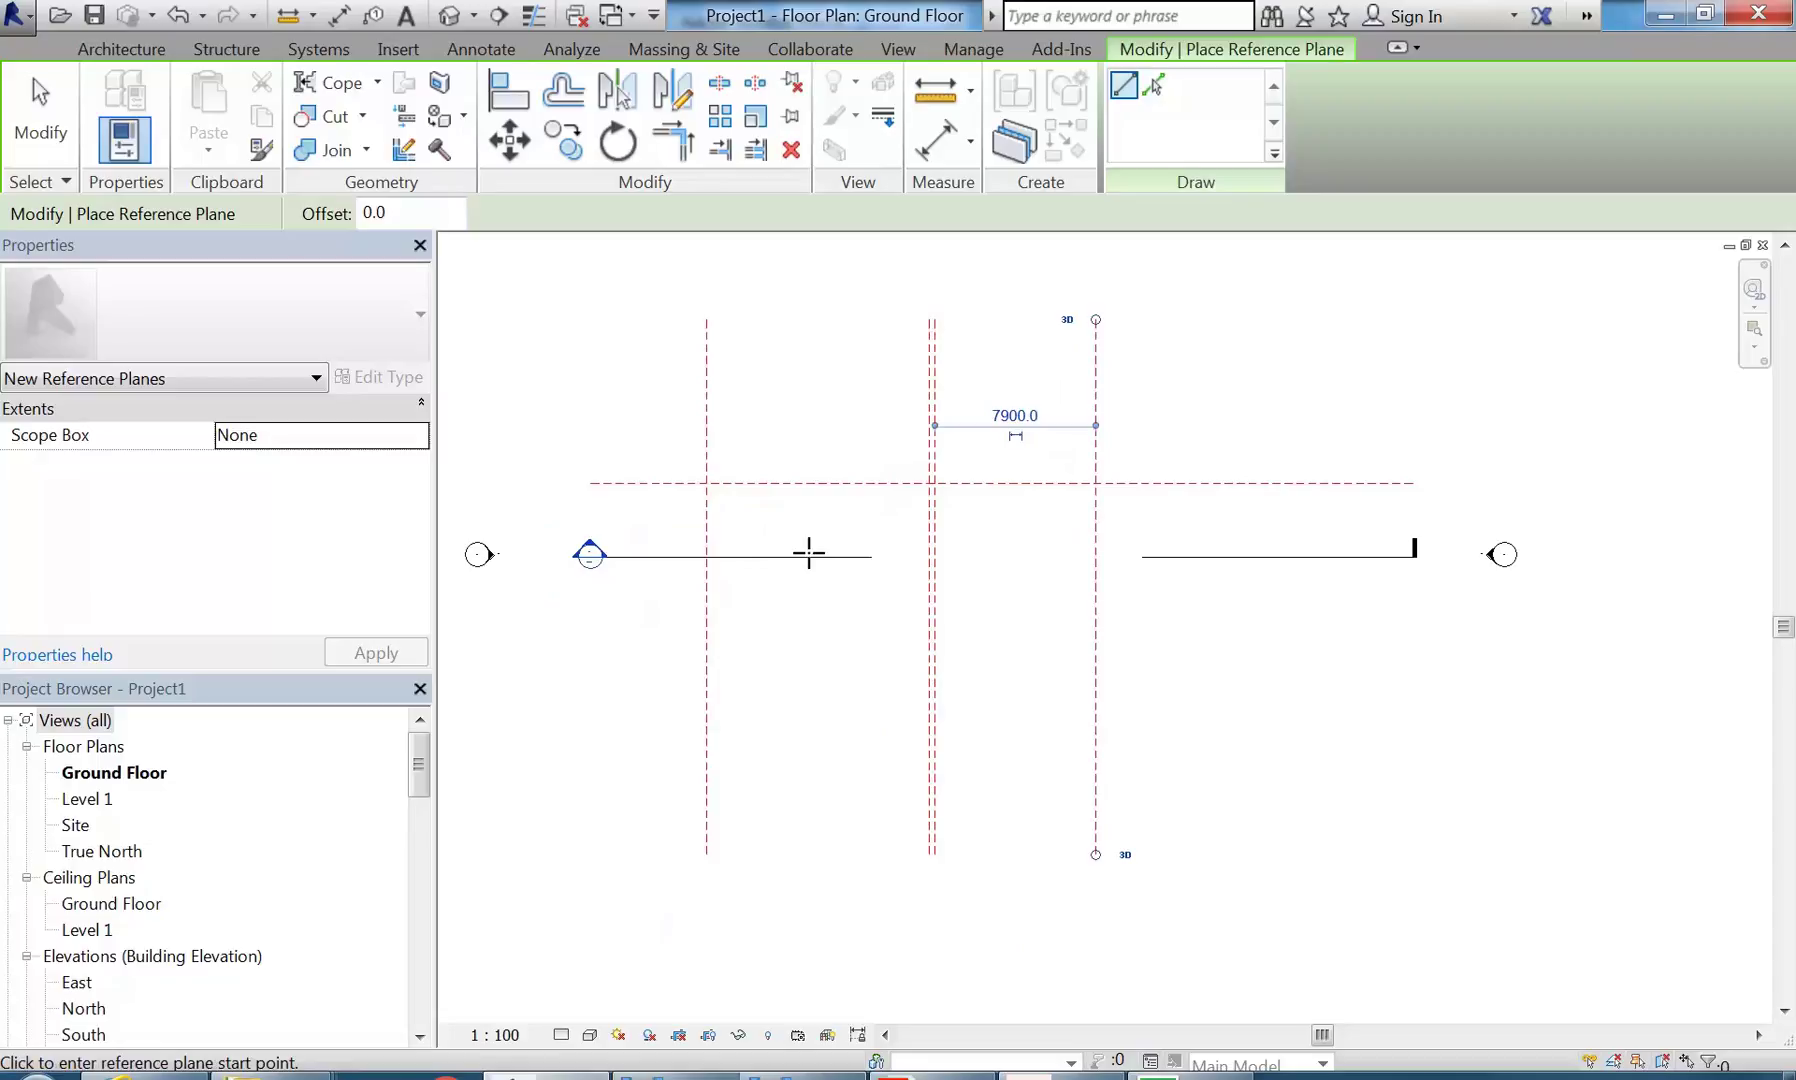
pyautogui.click(597, 647)
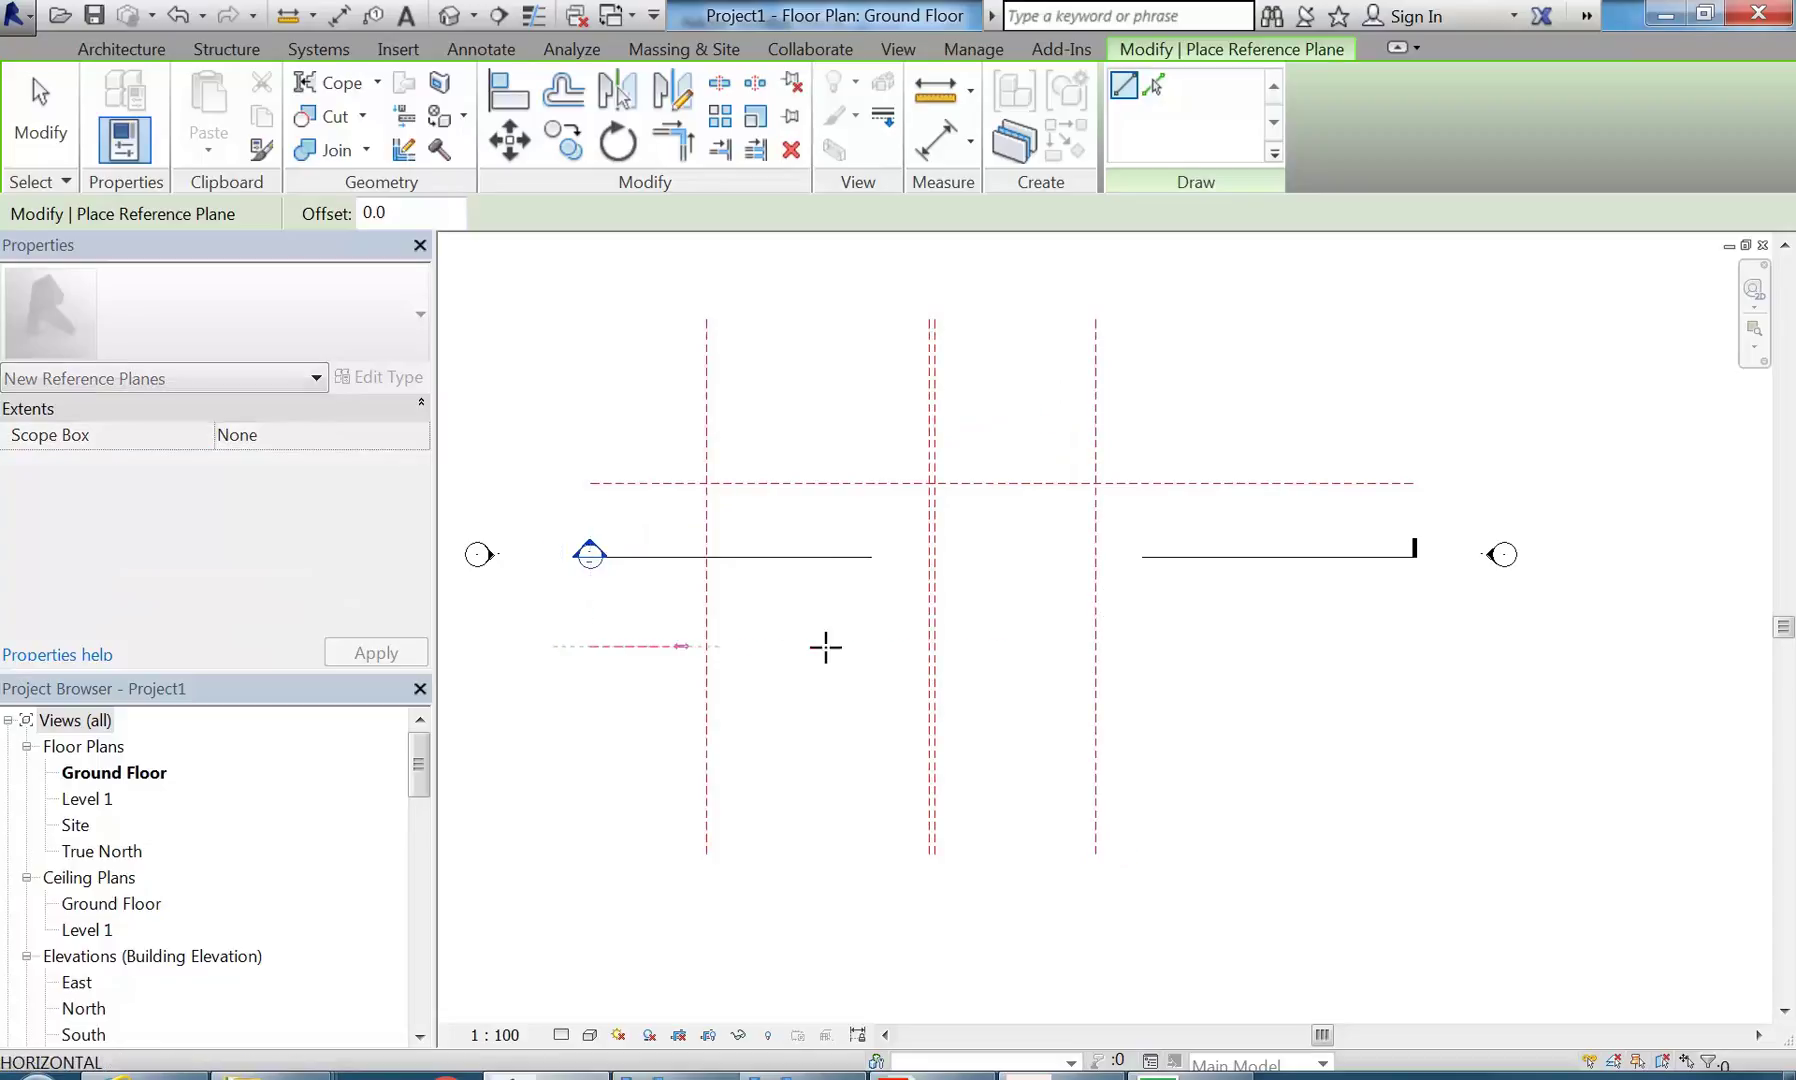
pyautogui.click(1412, 646)
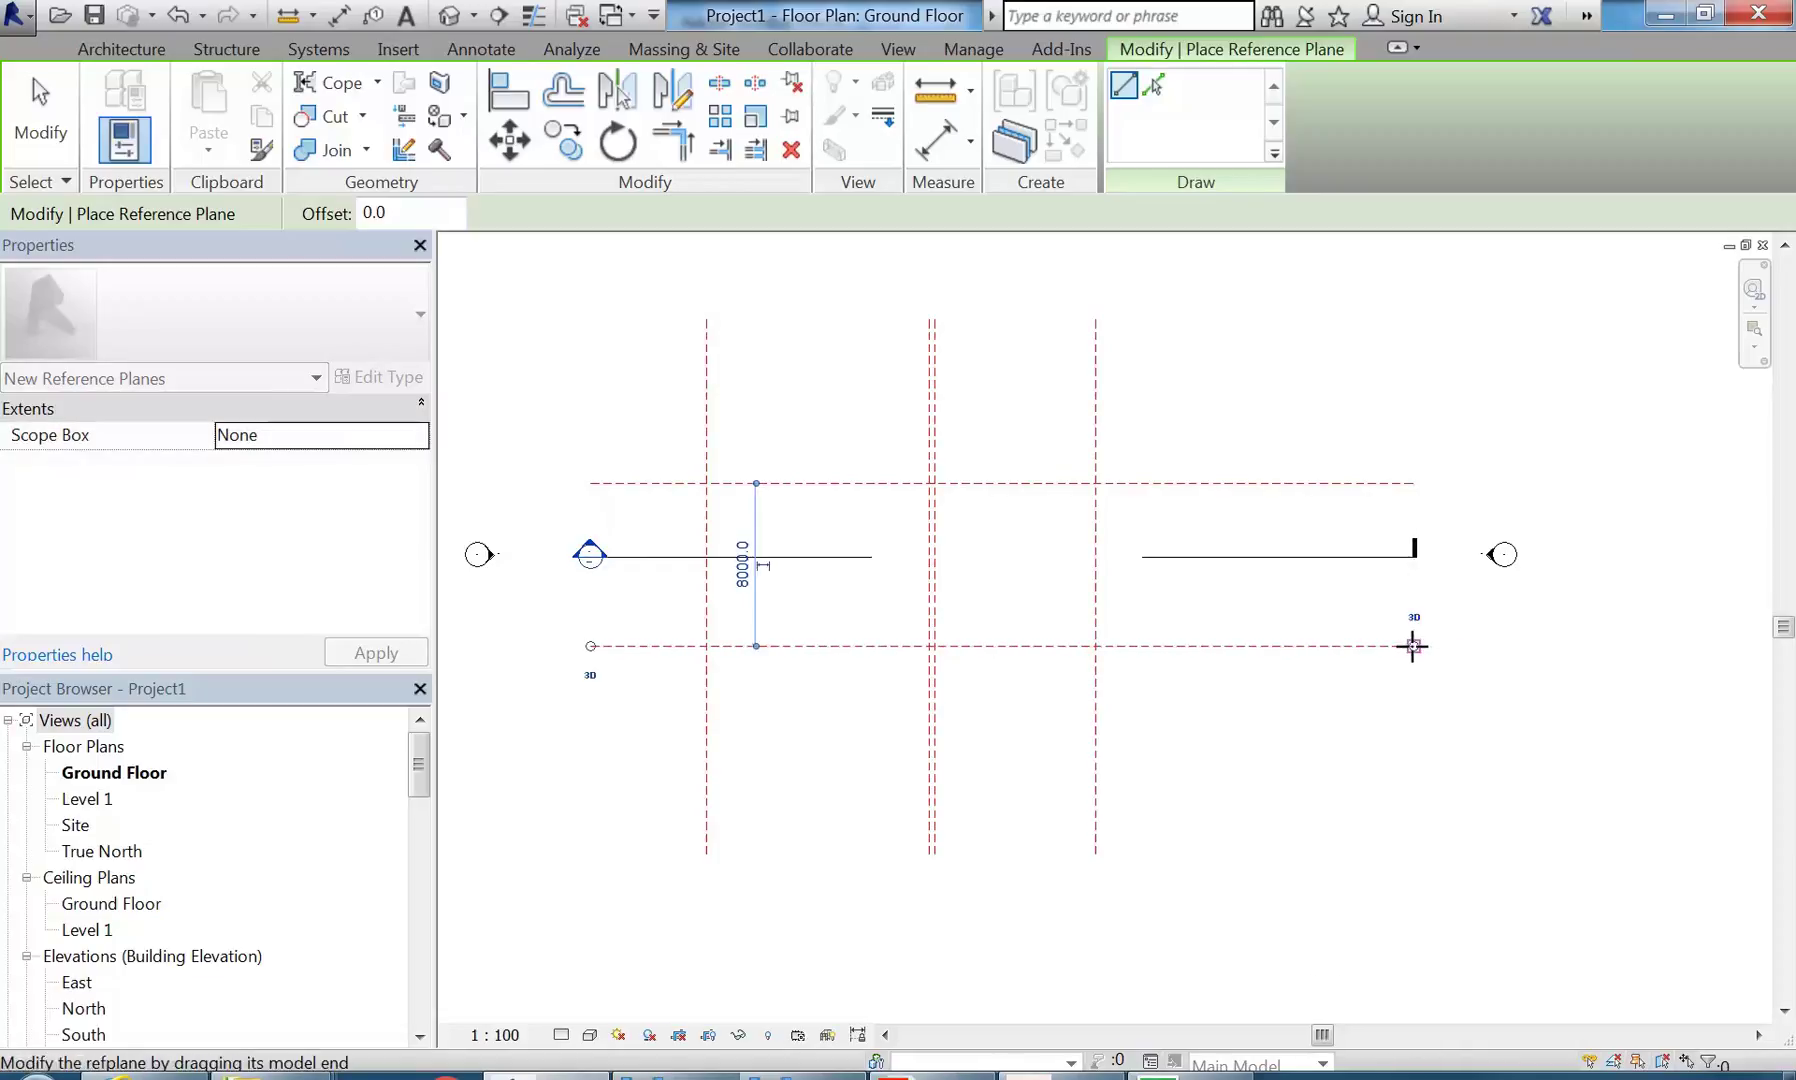
pyautogui.click(742, 560)
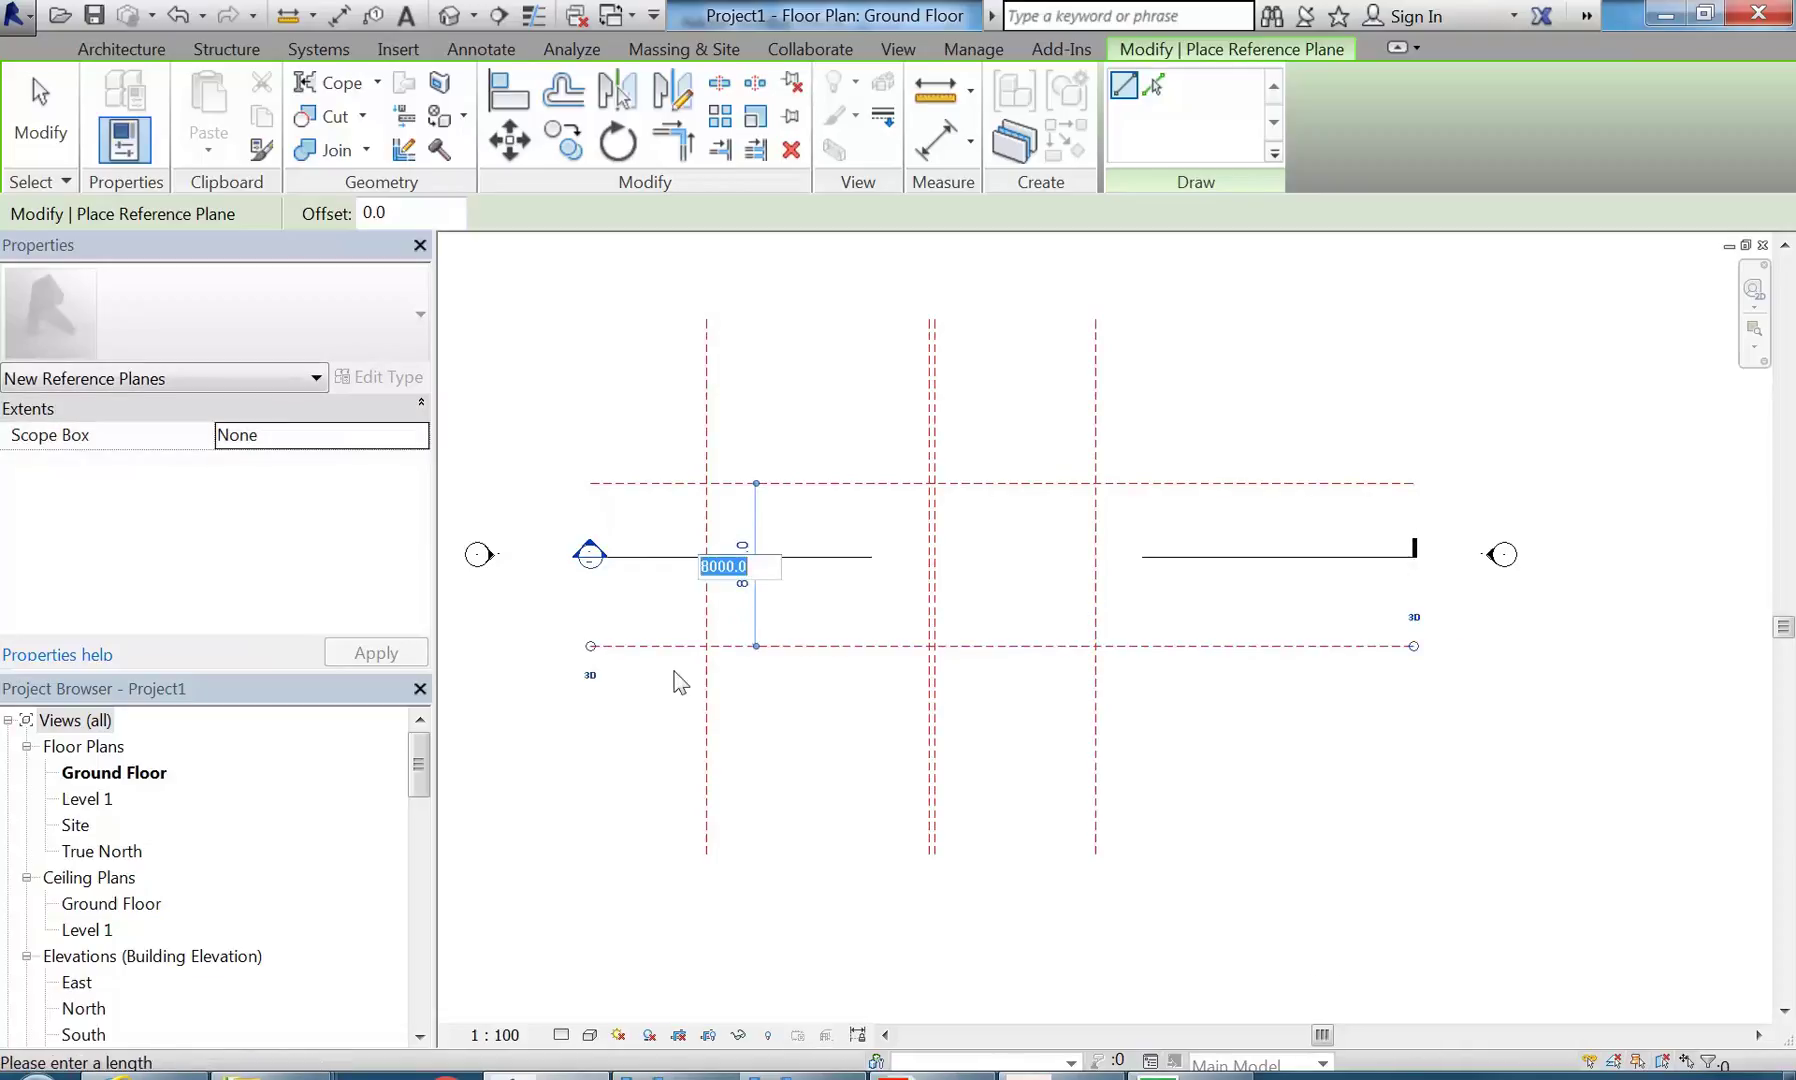
pyautogui.write('4500')
pyautogui.press('Return')
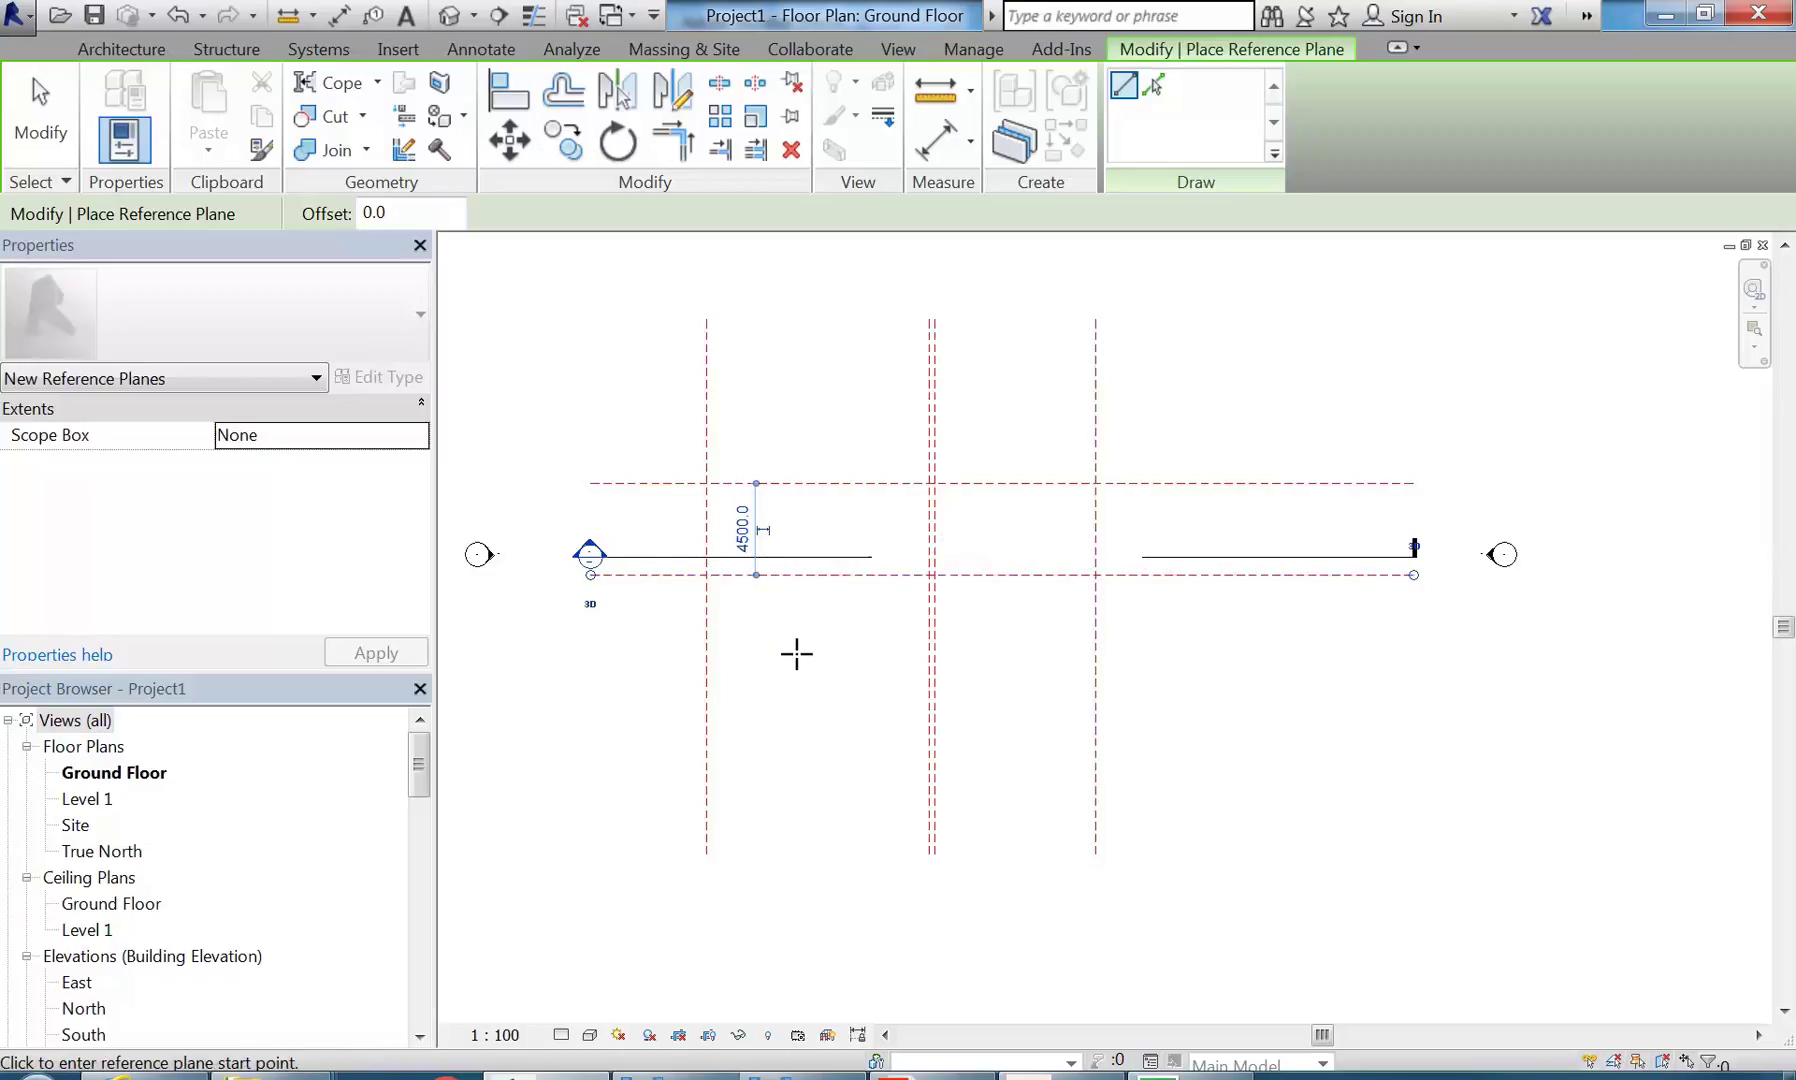
# - Change the distance between the two horizontal reference planes to 4600
pyautogui.scroll(2, 789, 647)
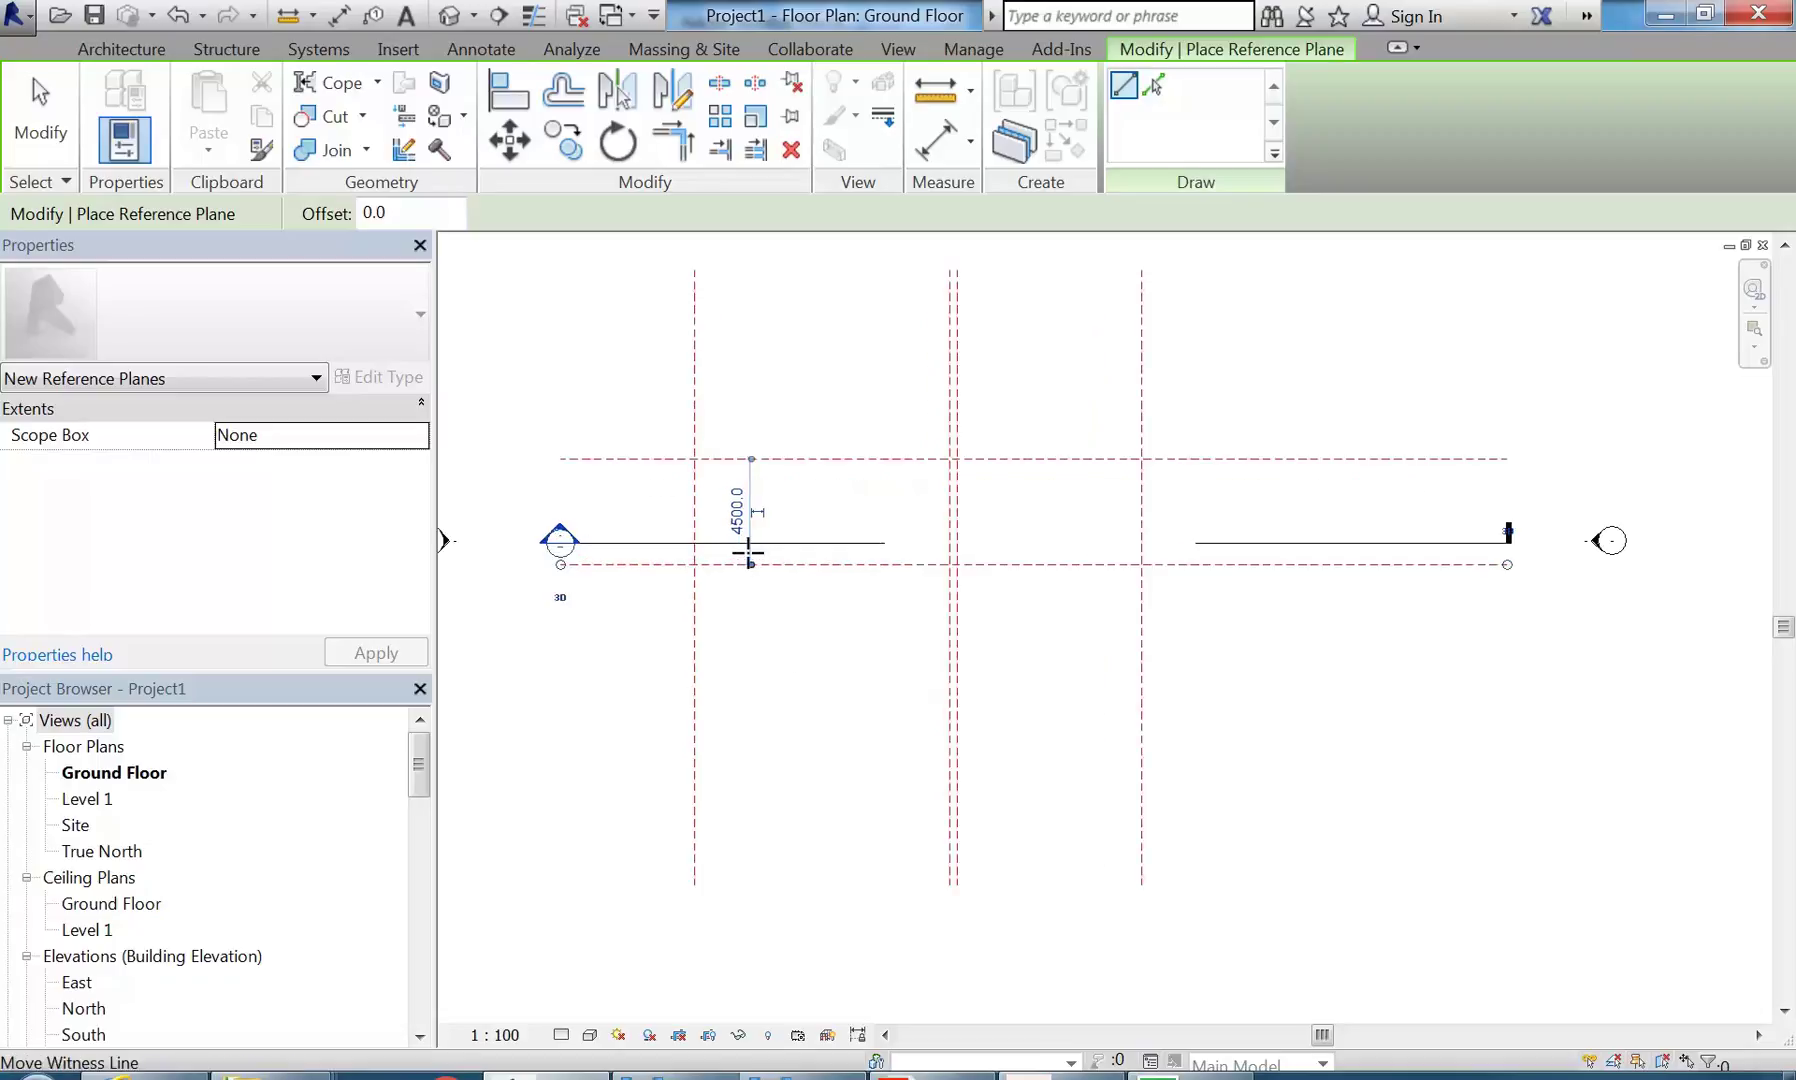
pyautogui.click(736, 511)
pyautogui.write('4')
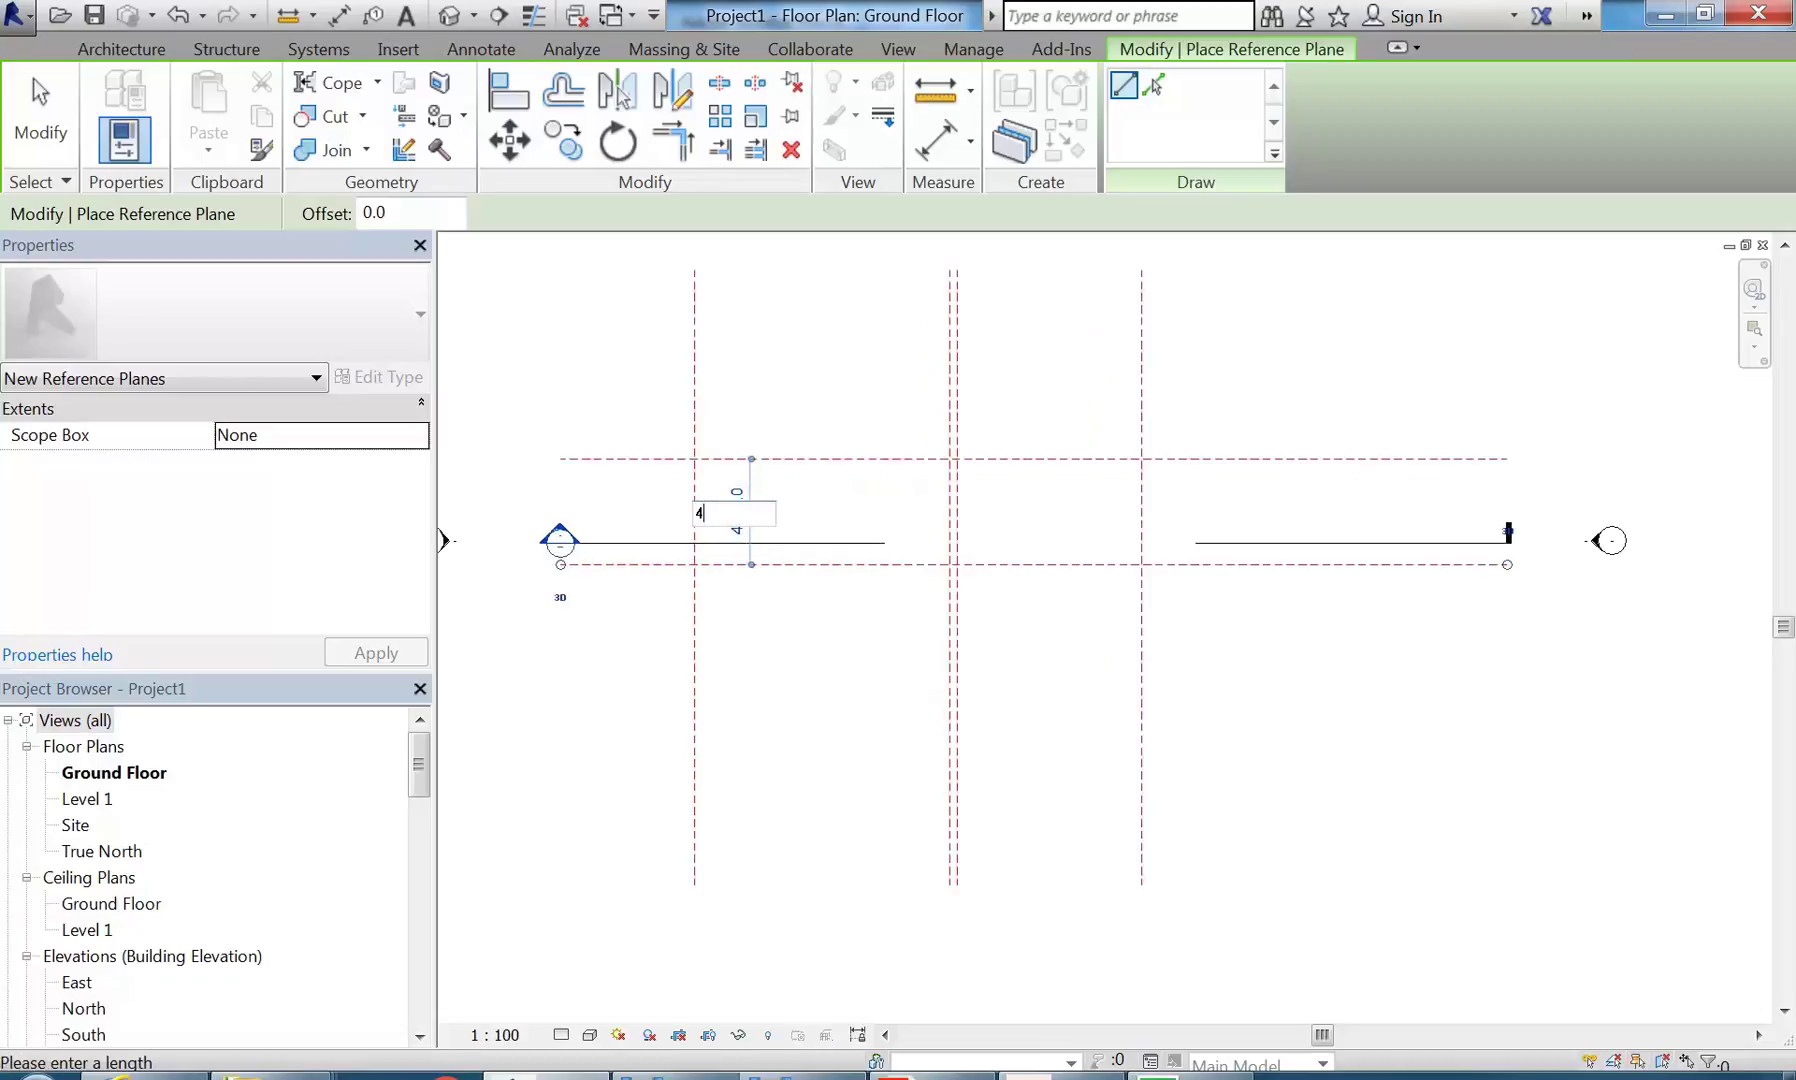
pyautogui.write('600')
pyautogui.press('Return')
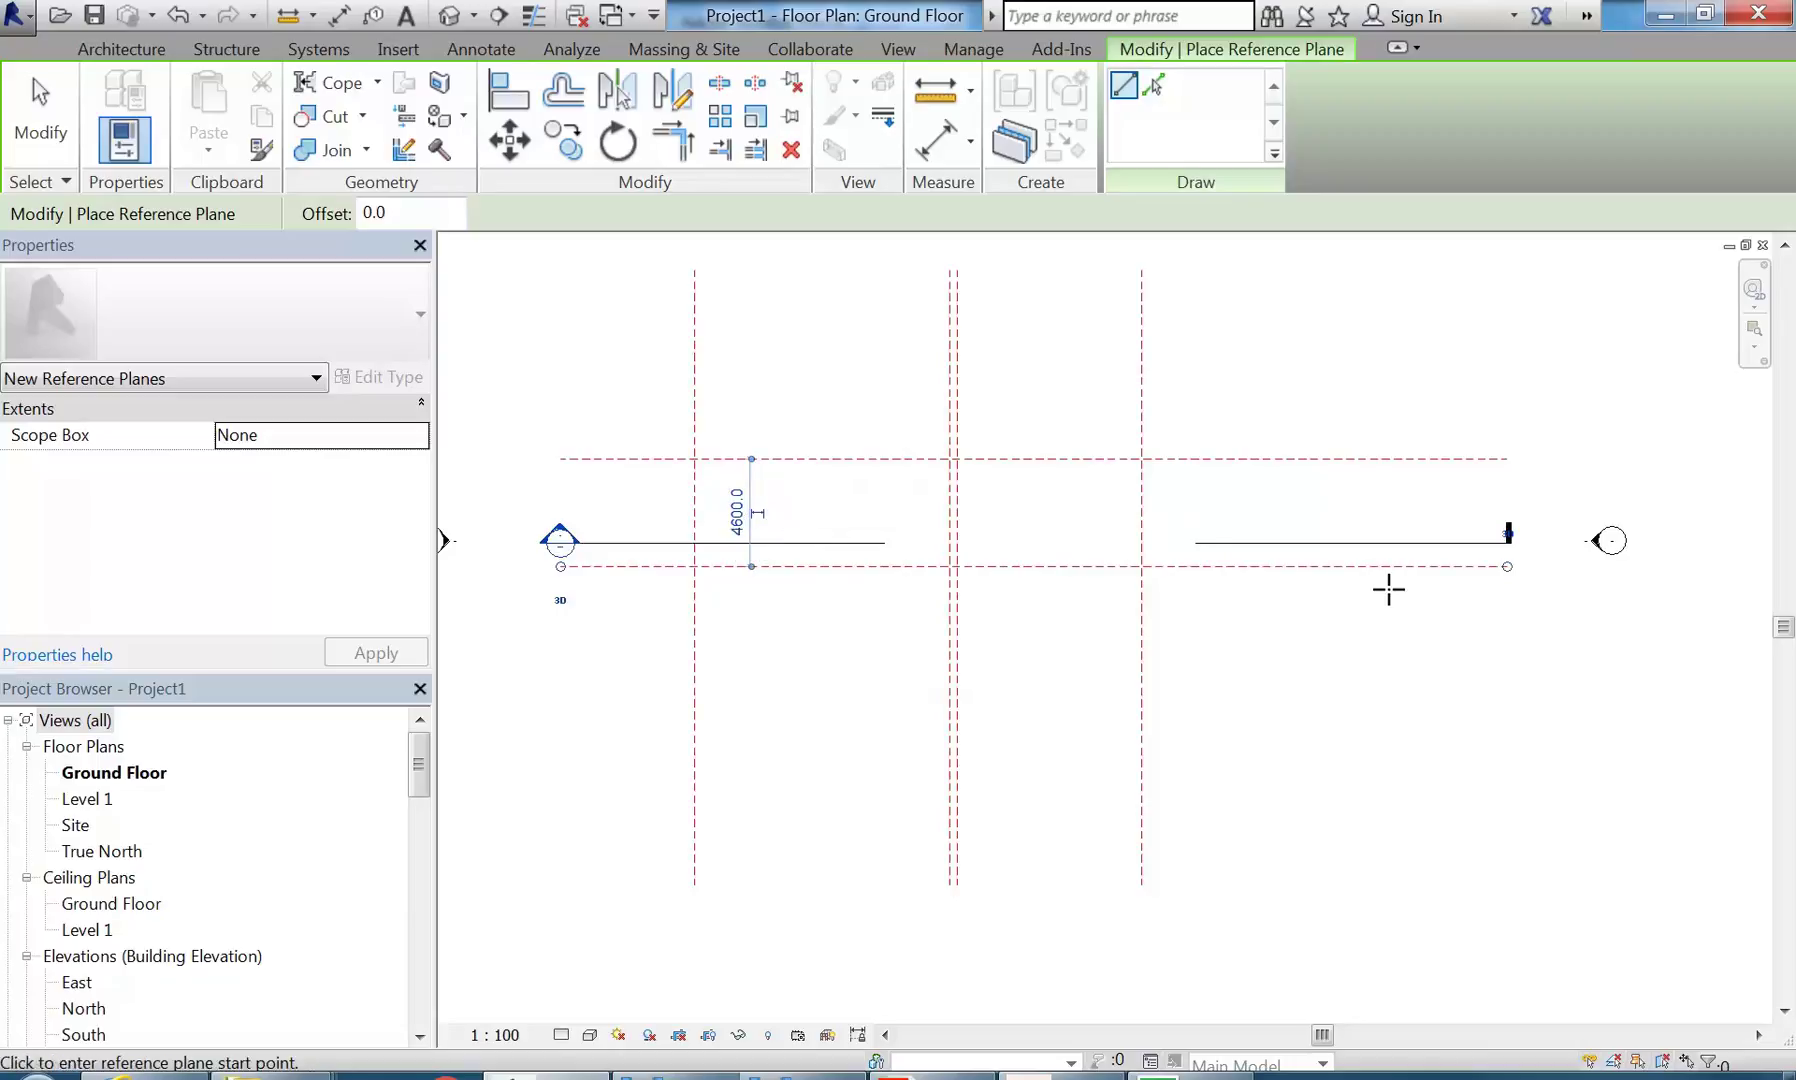
# - Draw a third horizontal reference plane just below the second and set the gap between them to 300 for the wall thickness
pyautogui.click(1505, 577)
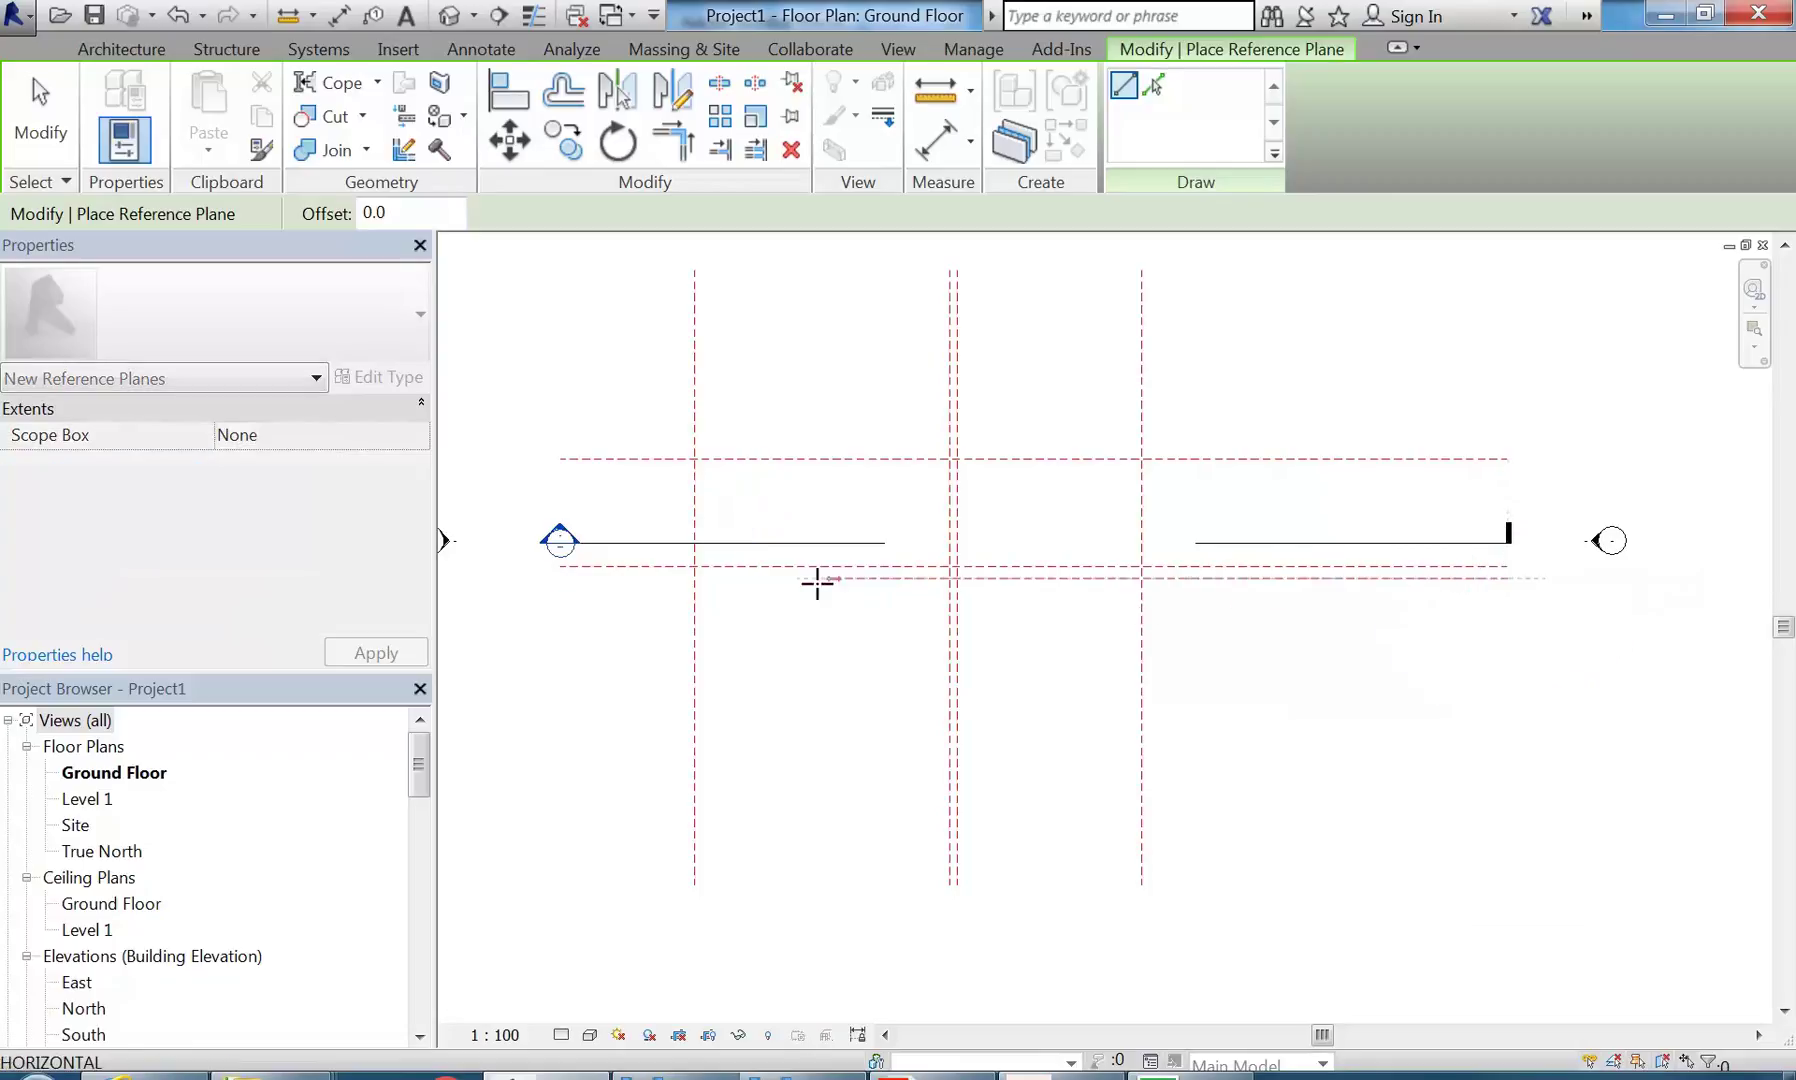
pyautogui.click(564, 578)
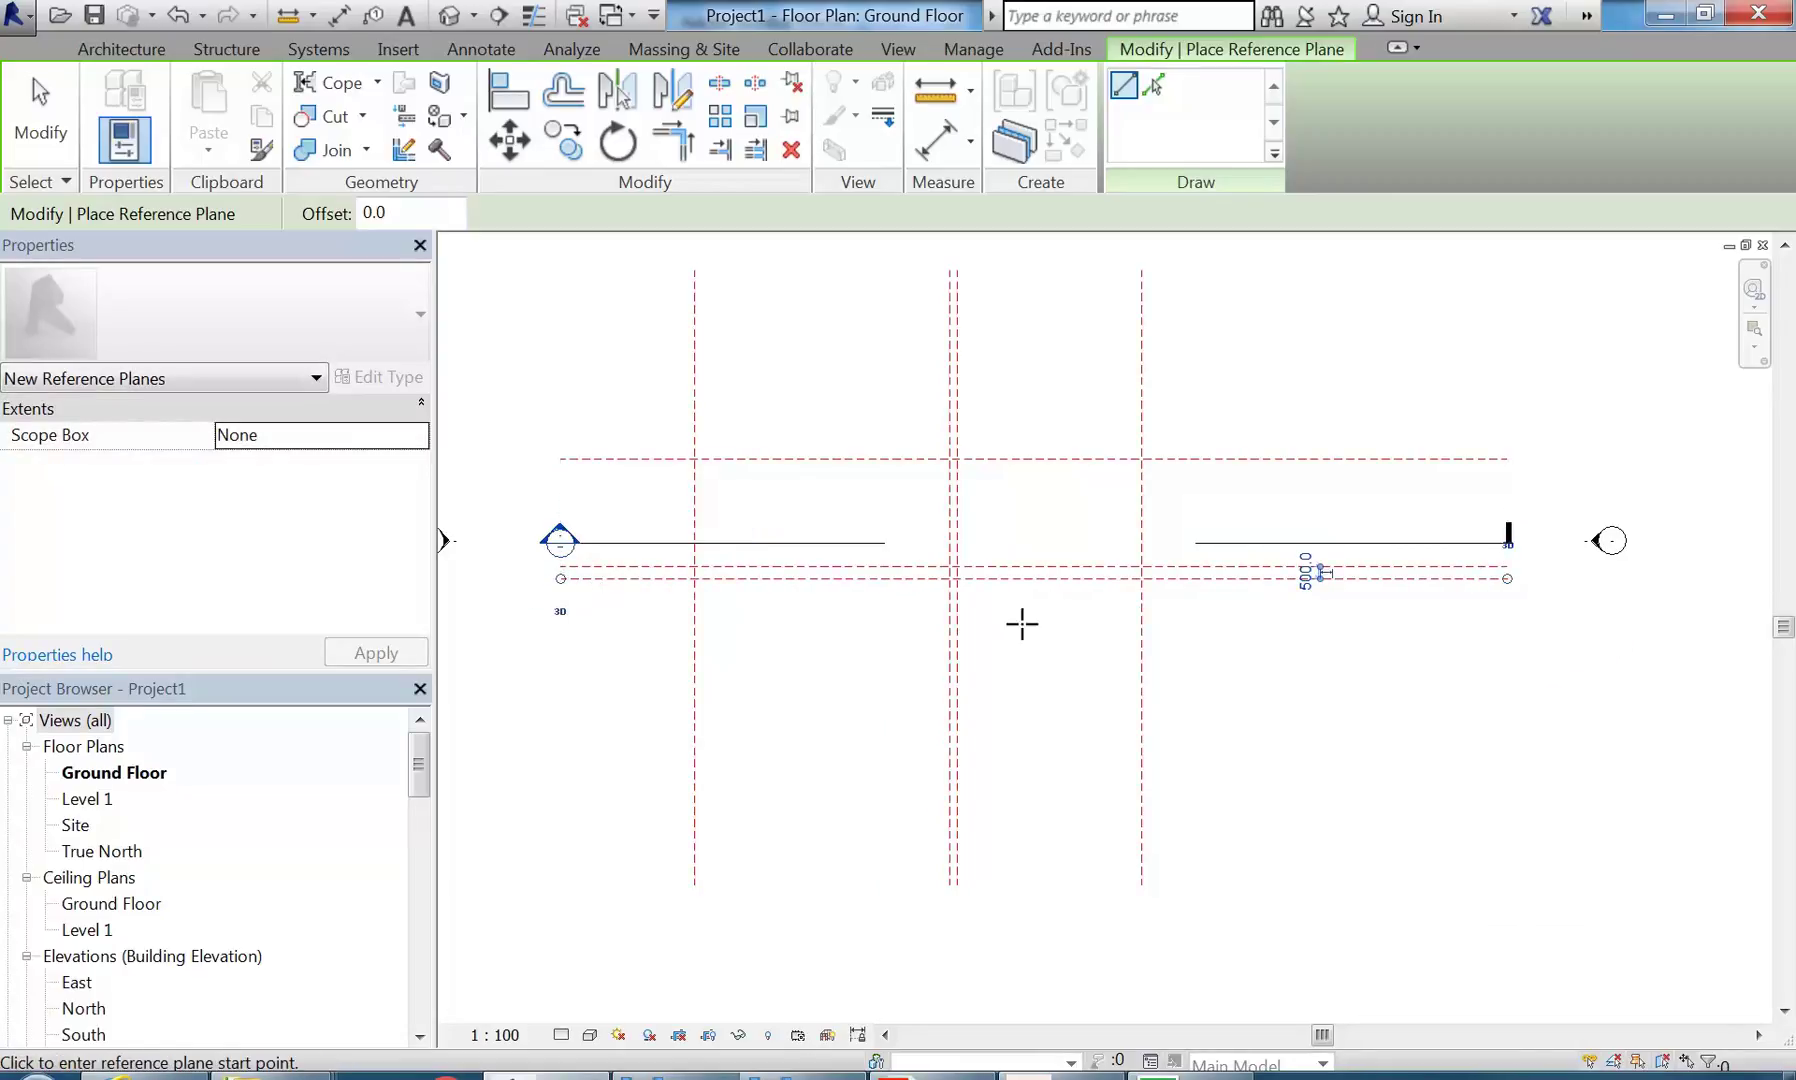
pyautogui.scroll(1, 1295, 578)
pyautogui.scroll(1, 1295, 578)
pyautogui.click(1313, 527)
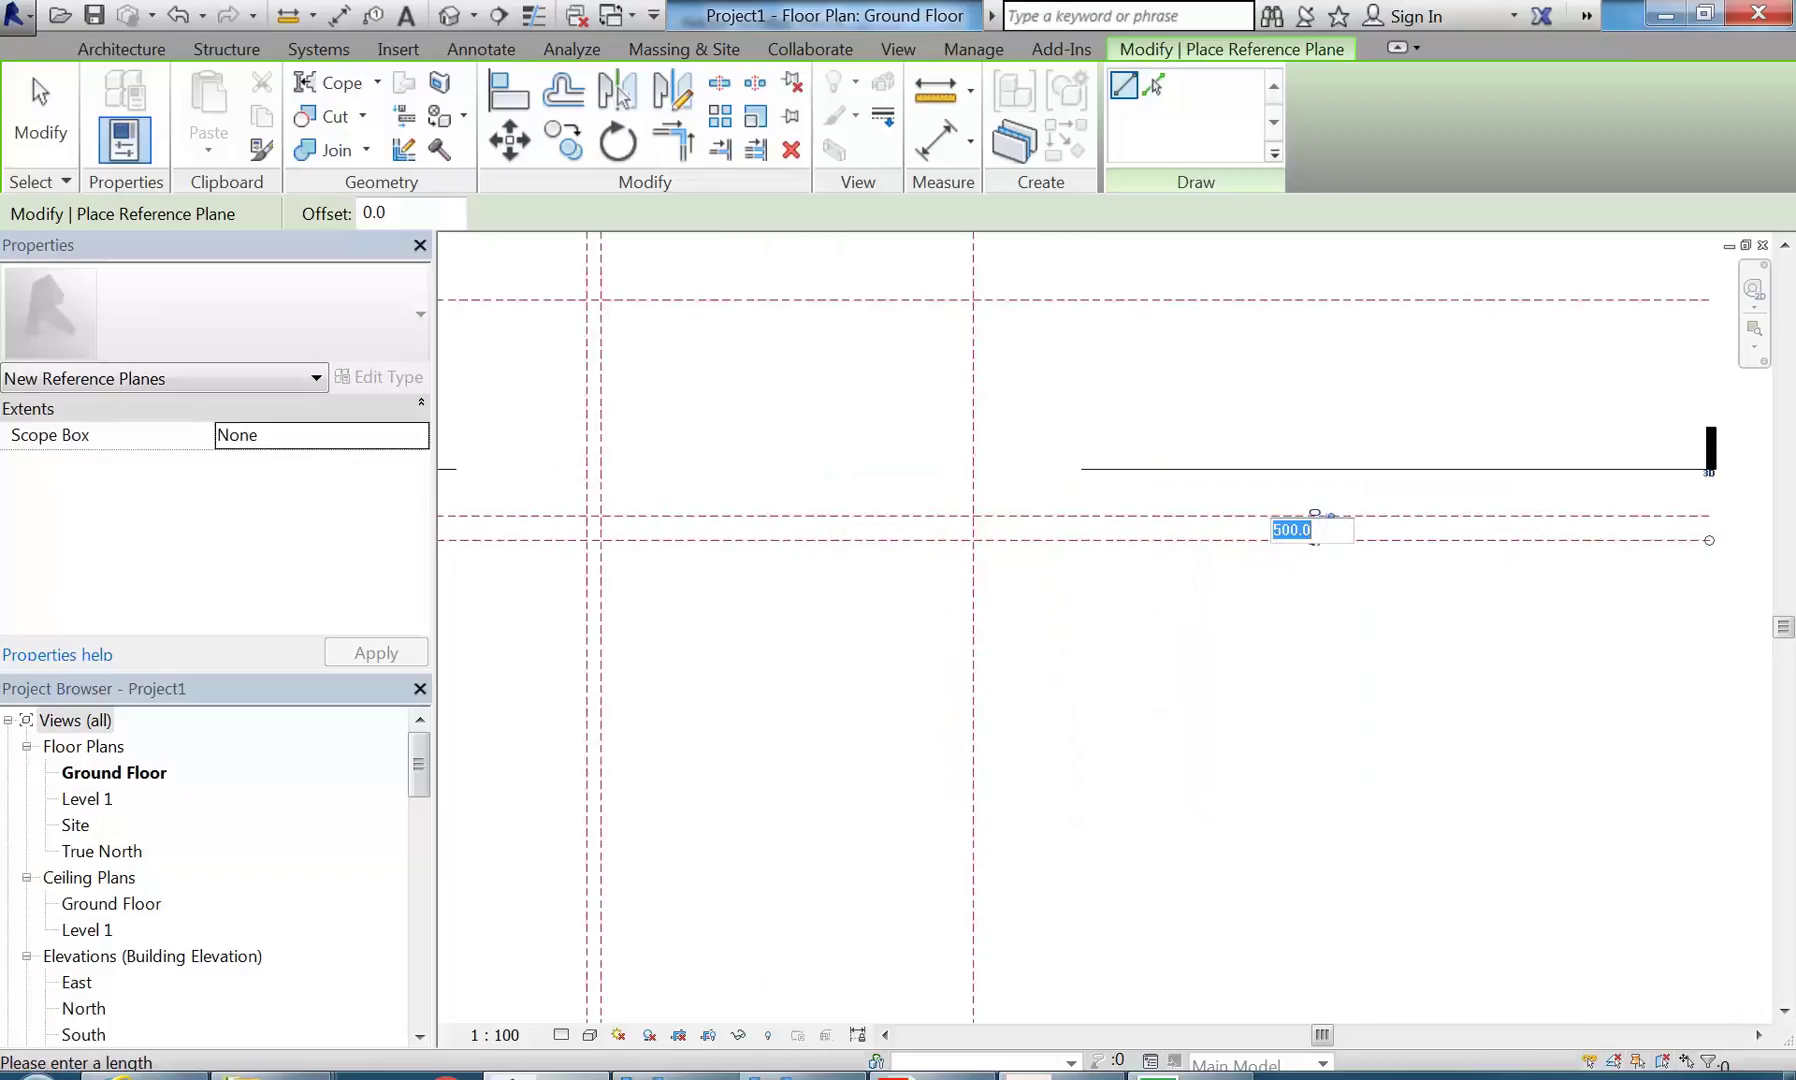
pyautogui.write('300')
pyautogui.press('Return')
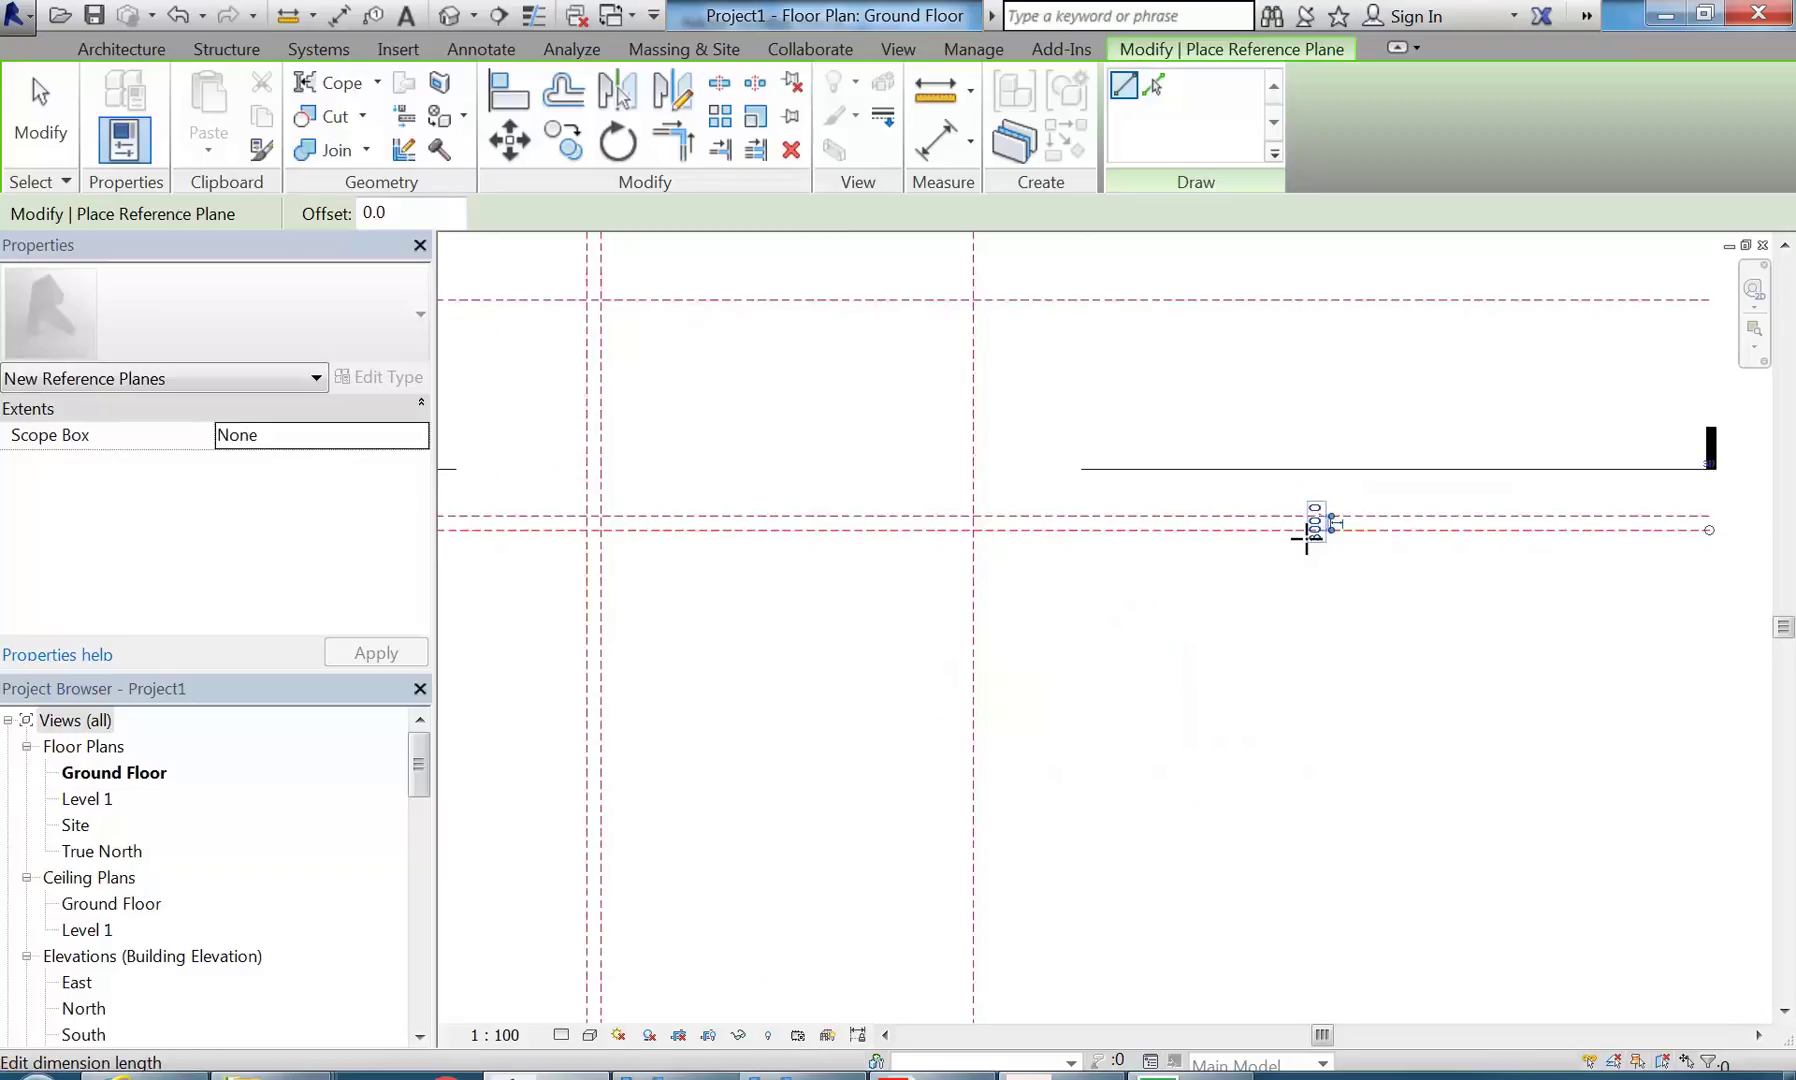
# - Draw a shorter fourth horizontal reference plane below the 300 pair, ending past the middle vertical planes, and set its distance from the pair to 4800
pyautogui.scroll(-1, 802, 377)
pyautogui.moveTo(828, 423); pyautogui.dragTo(1054, 513, button='middle')
pyautogui.scroll(-2, 1127, 505)
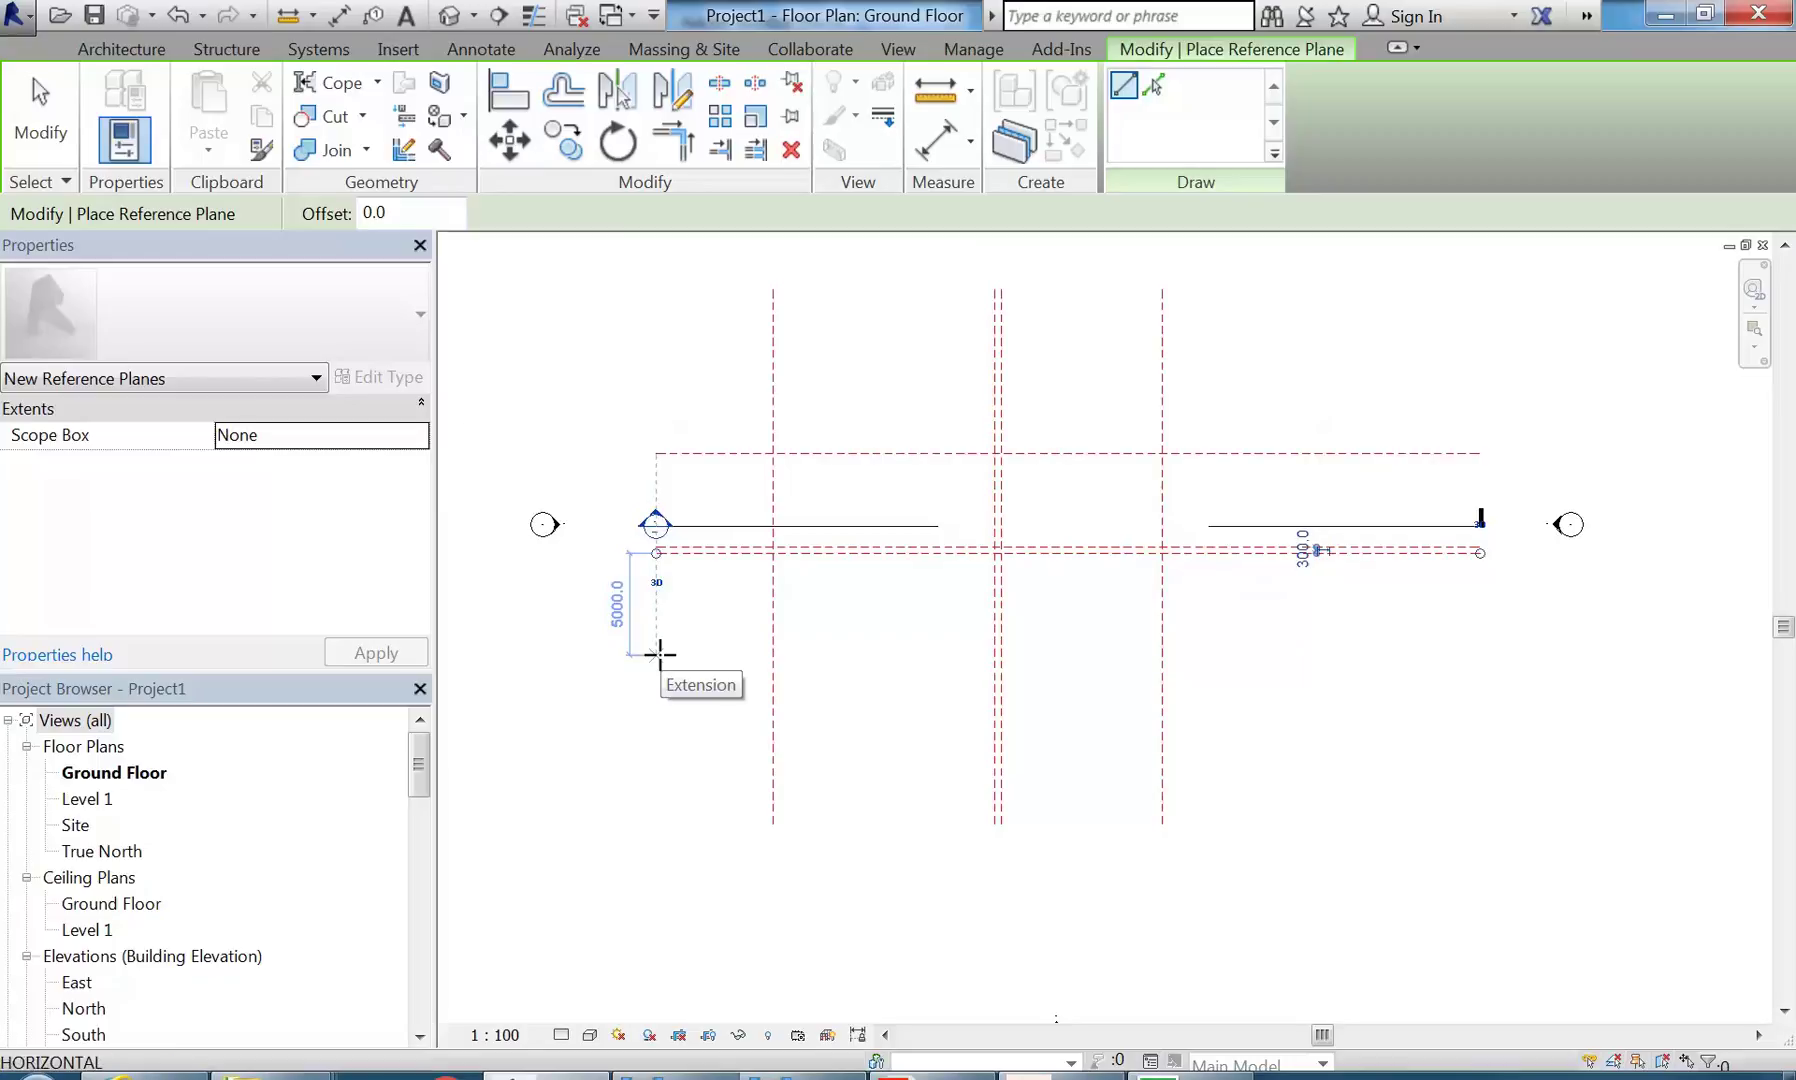
pyautogui.click(660, 655)
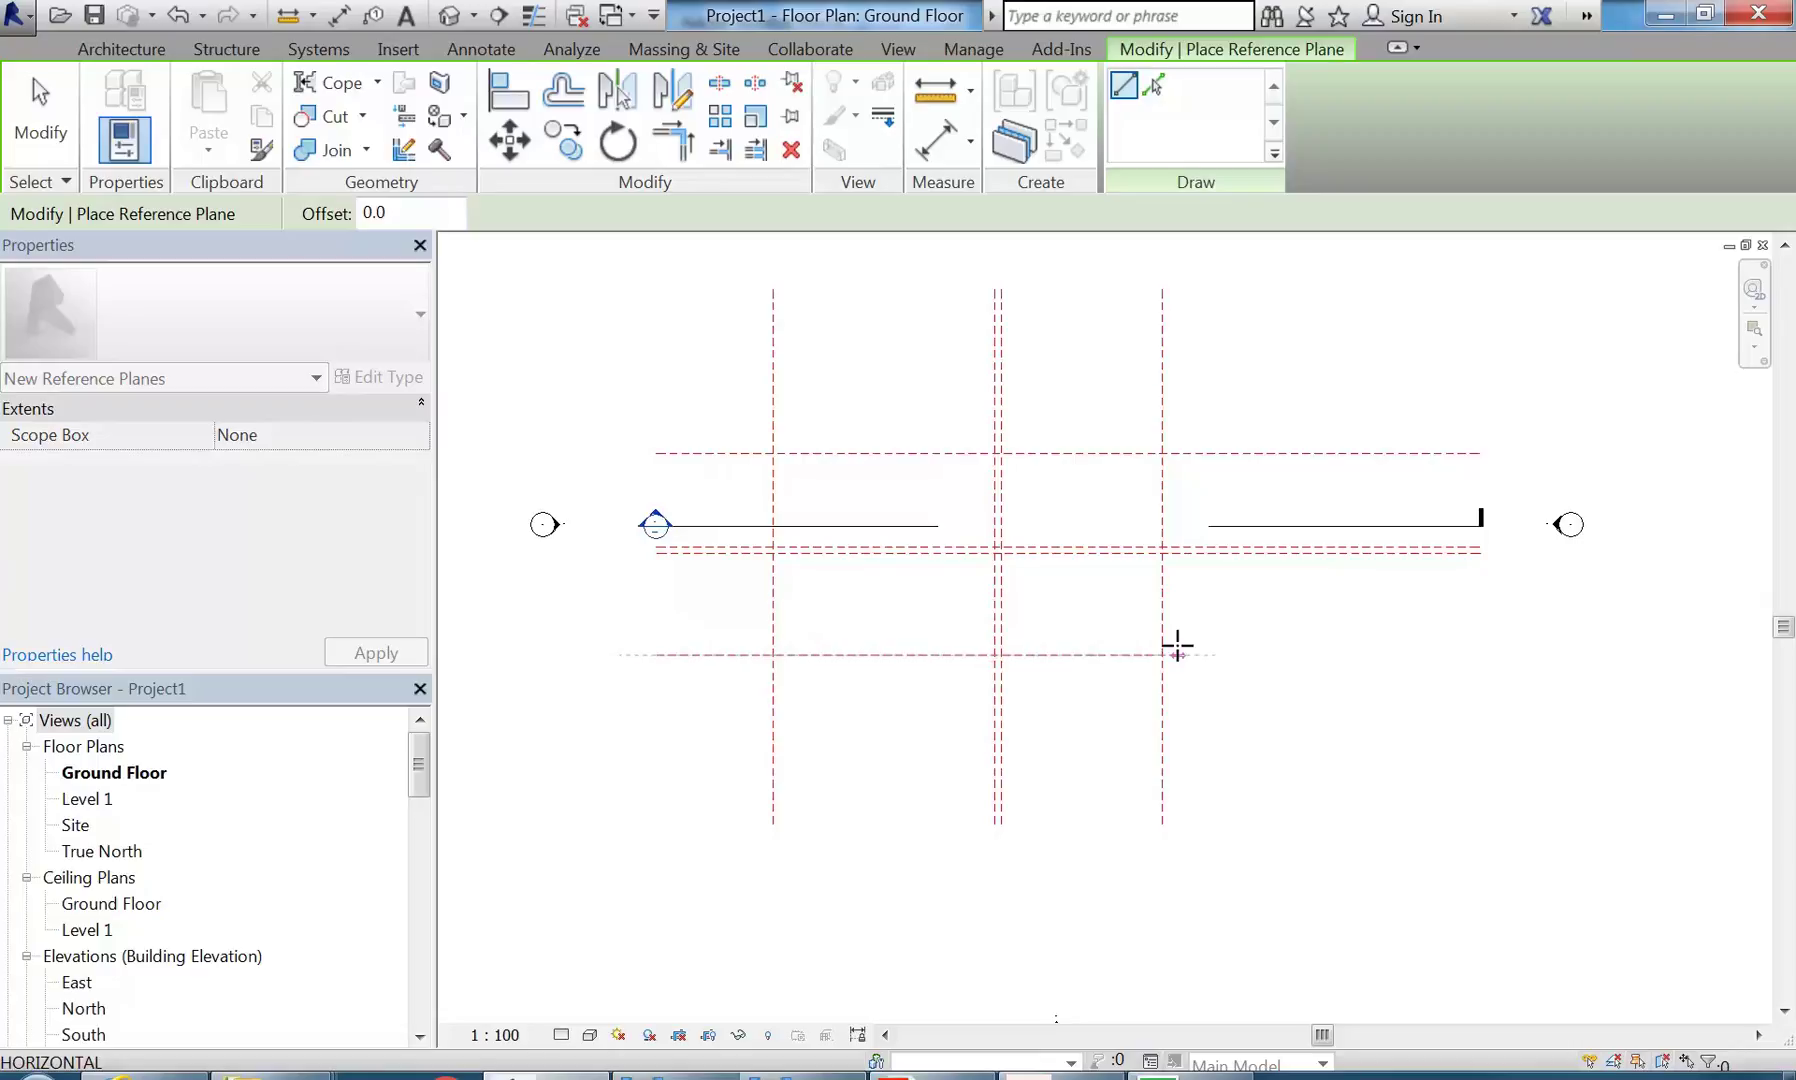
pyautogui.click(1085, 657)
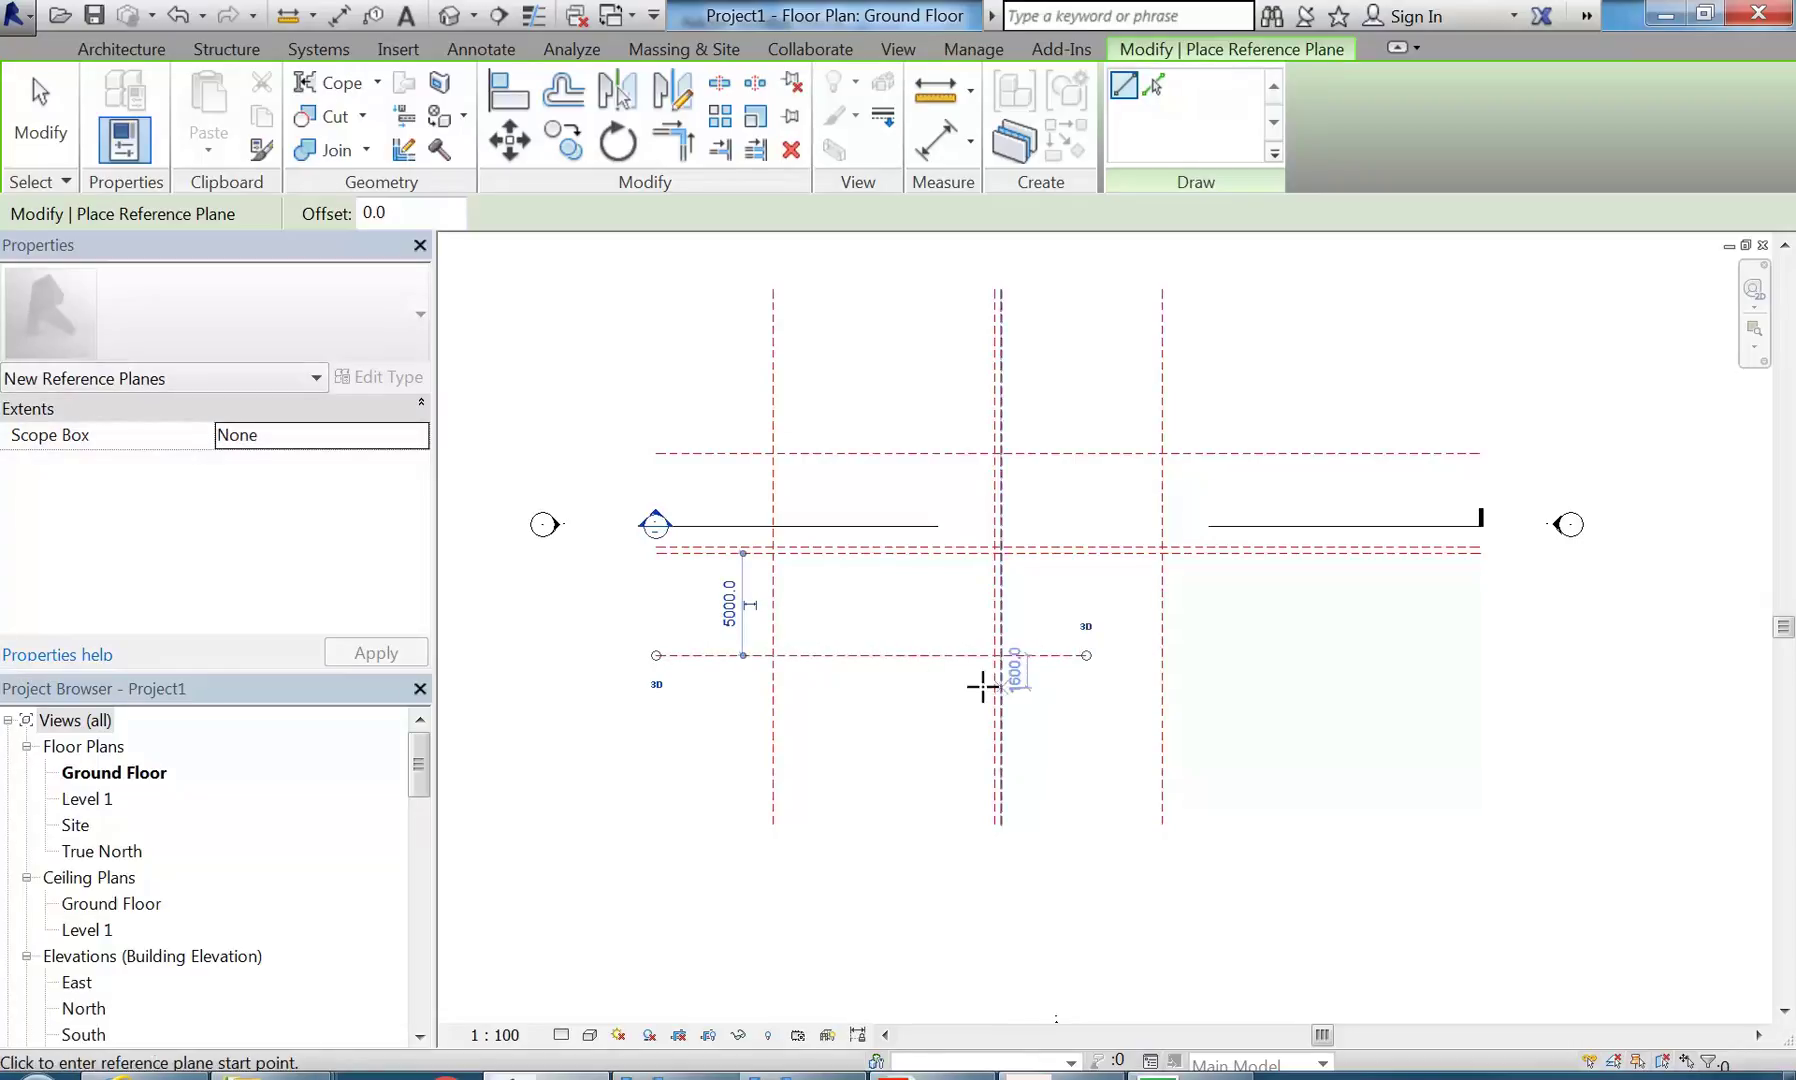
pyautogui.scroll(2, 860, 648)
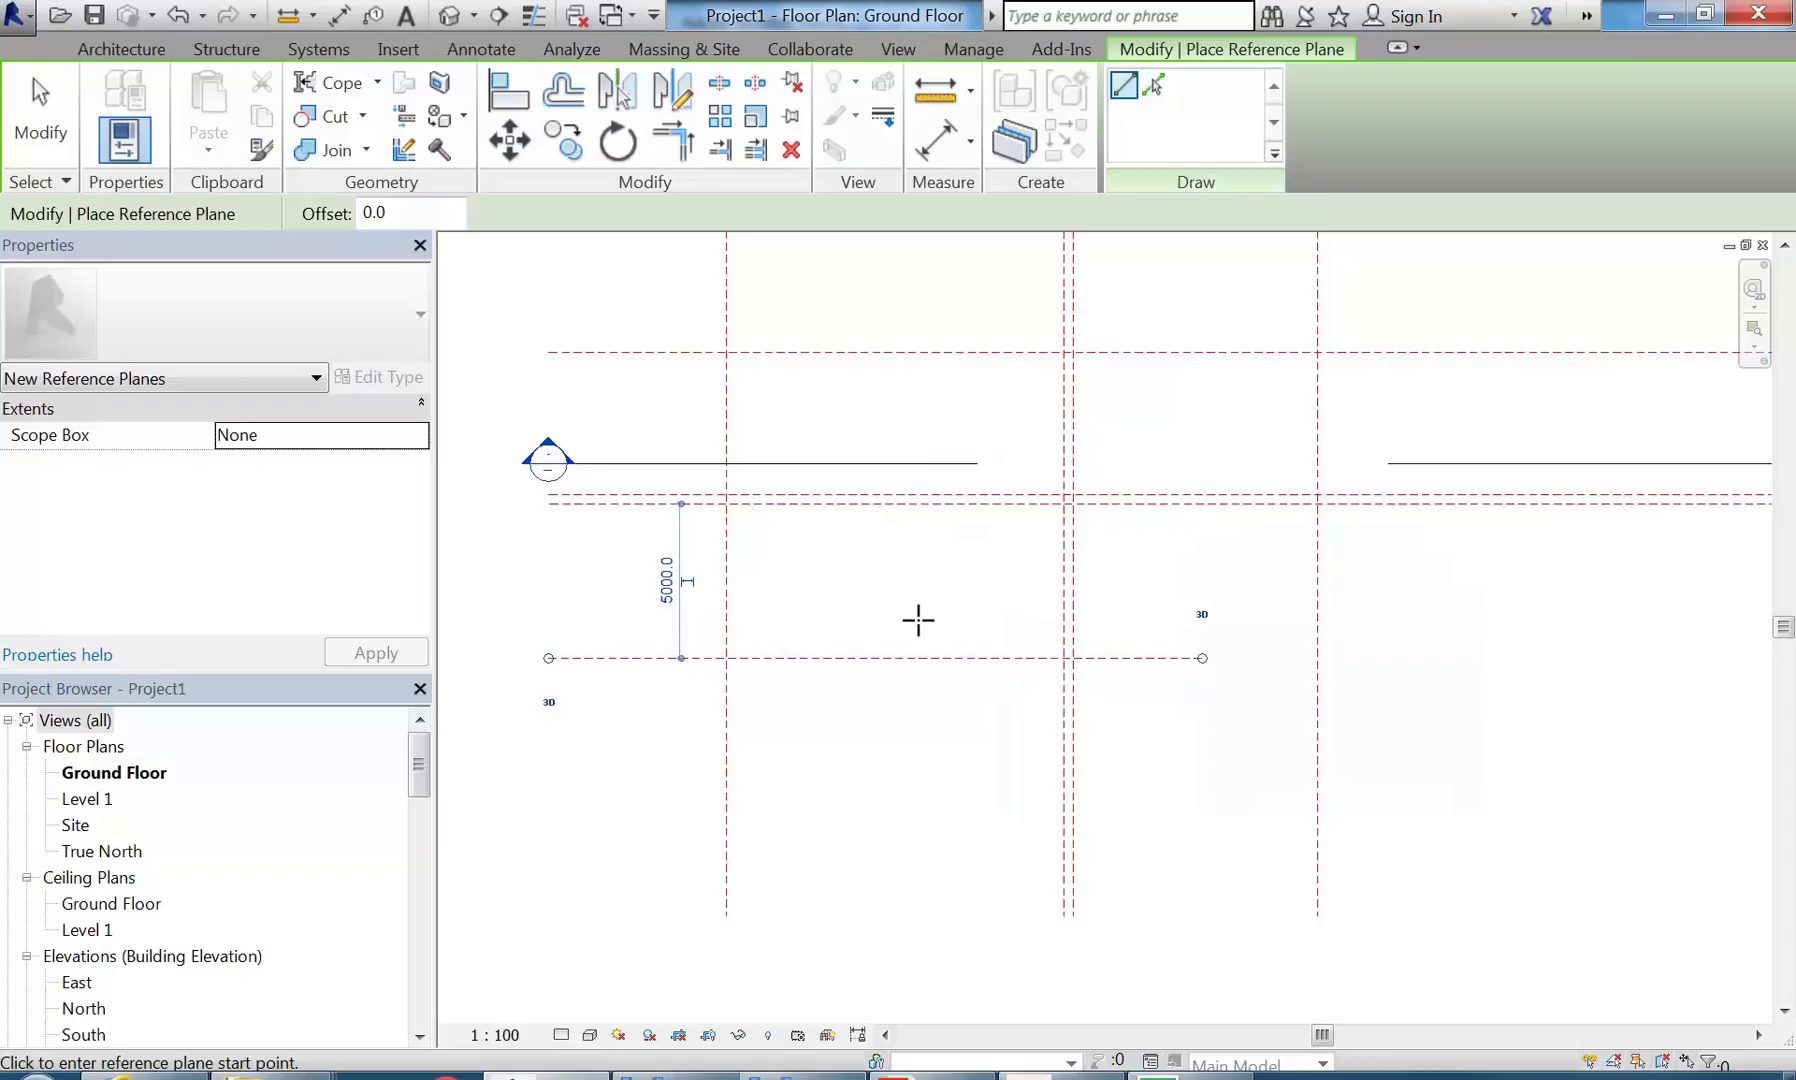
pyautogui.click(667, 590)
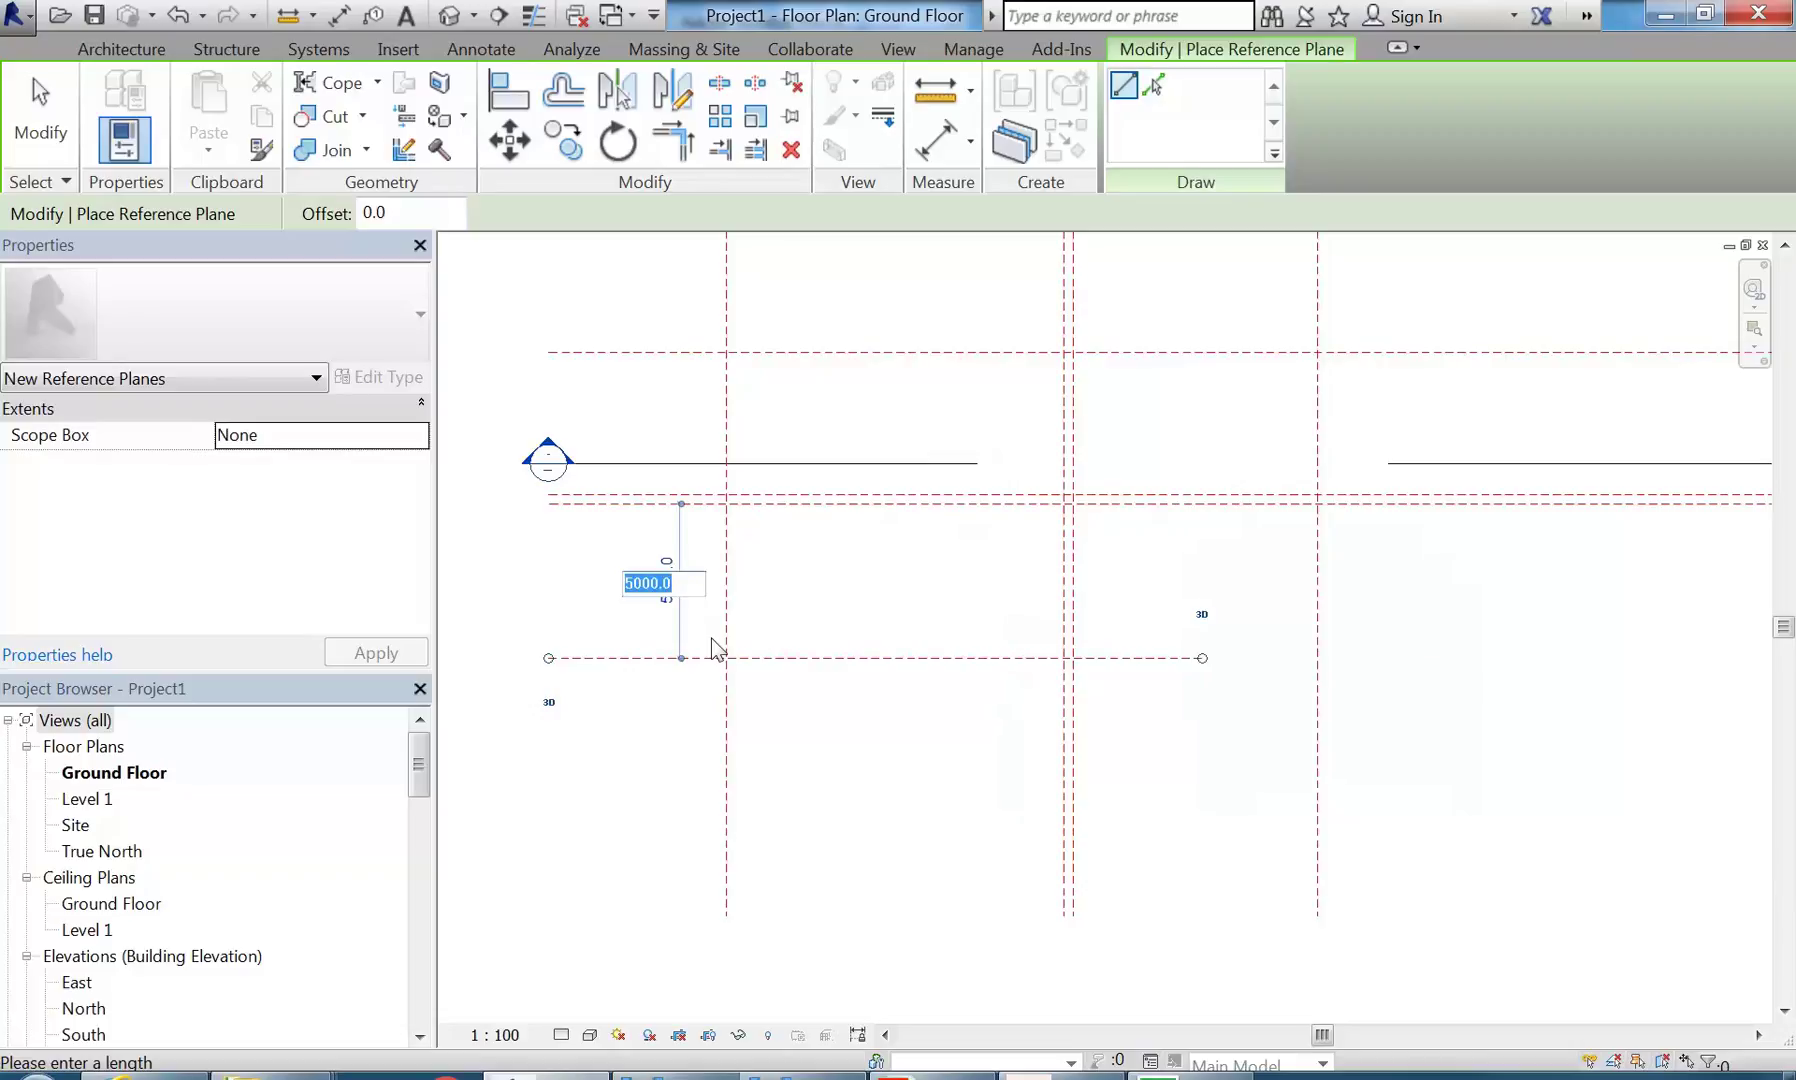
pyautogui.write('4800')
pyautogui.press('Return')
pyautogui.press('Escape')
pyautogui.press('Escape')
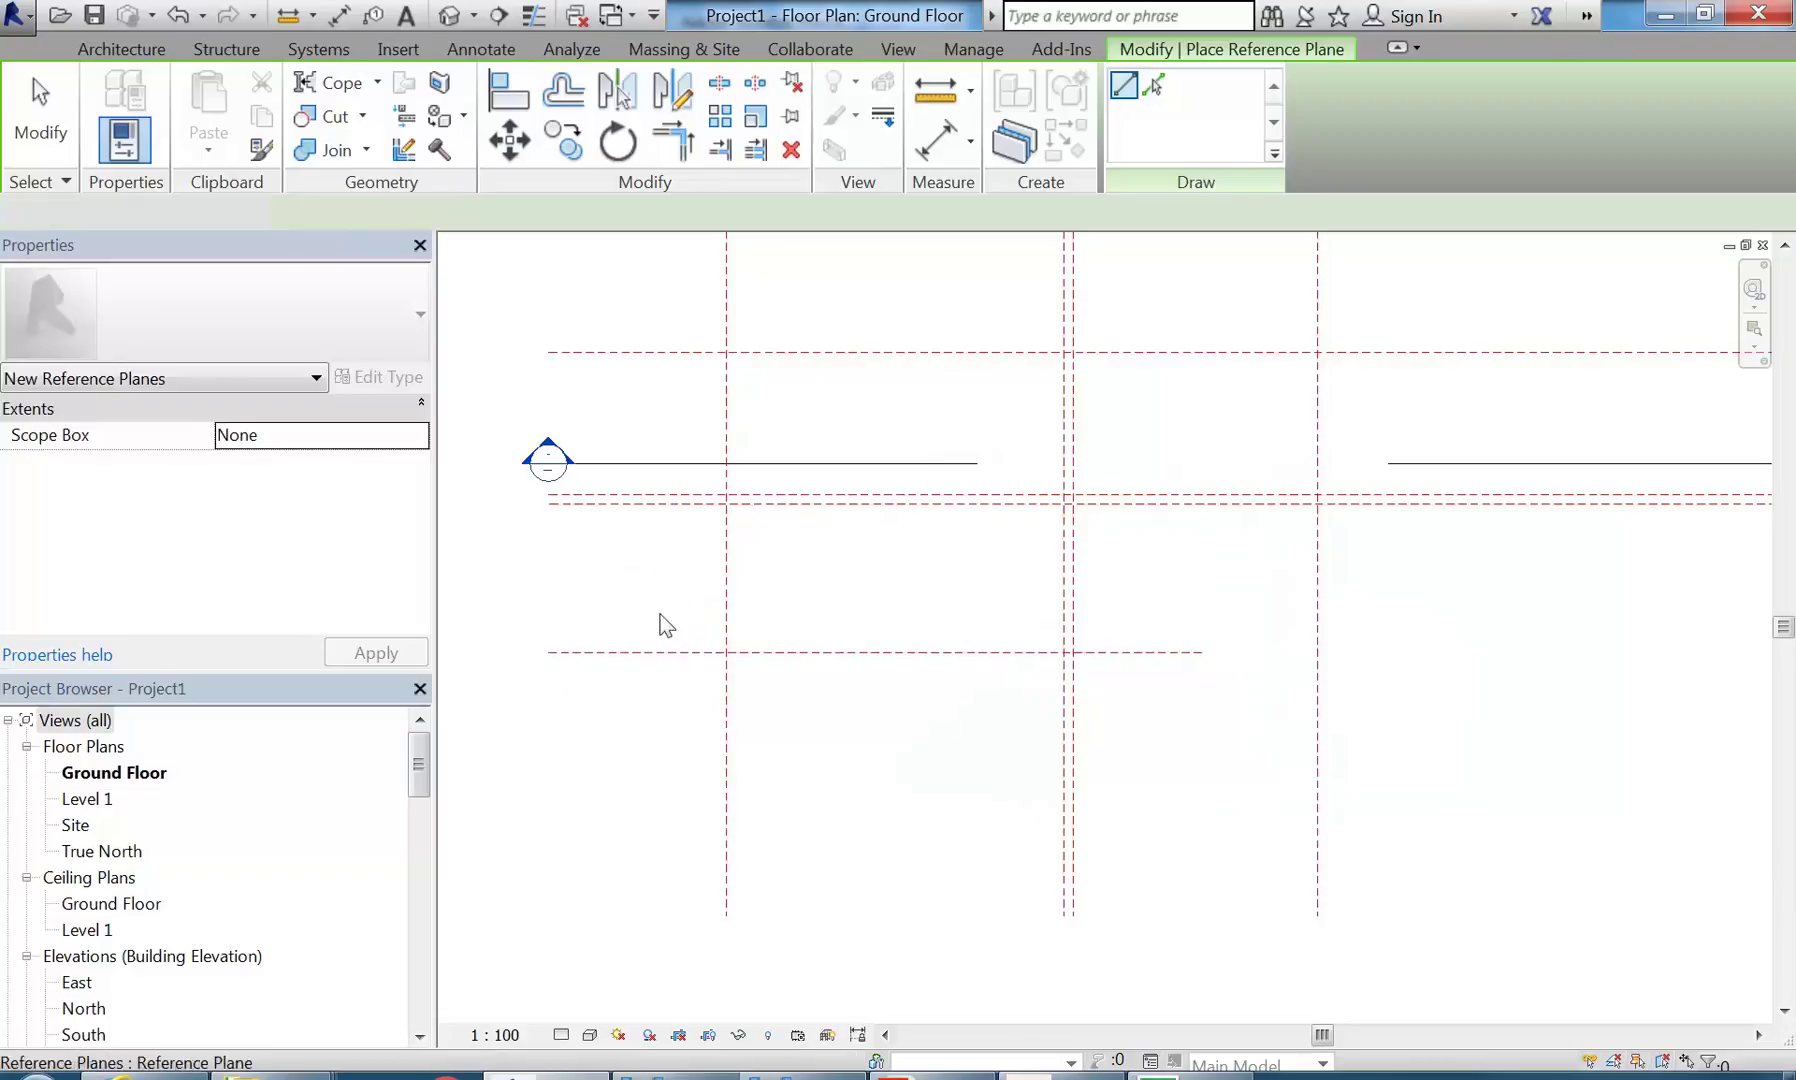
# - Start the architectural Wall tool and choose the Generic 300mm Wall type
pyautogui.scroll(-1, 874, 342)
pyautogui.moveTo(874, 342); pyautogui.dragTo(836, 505, button='middle')
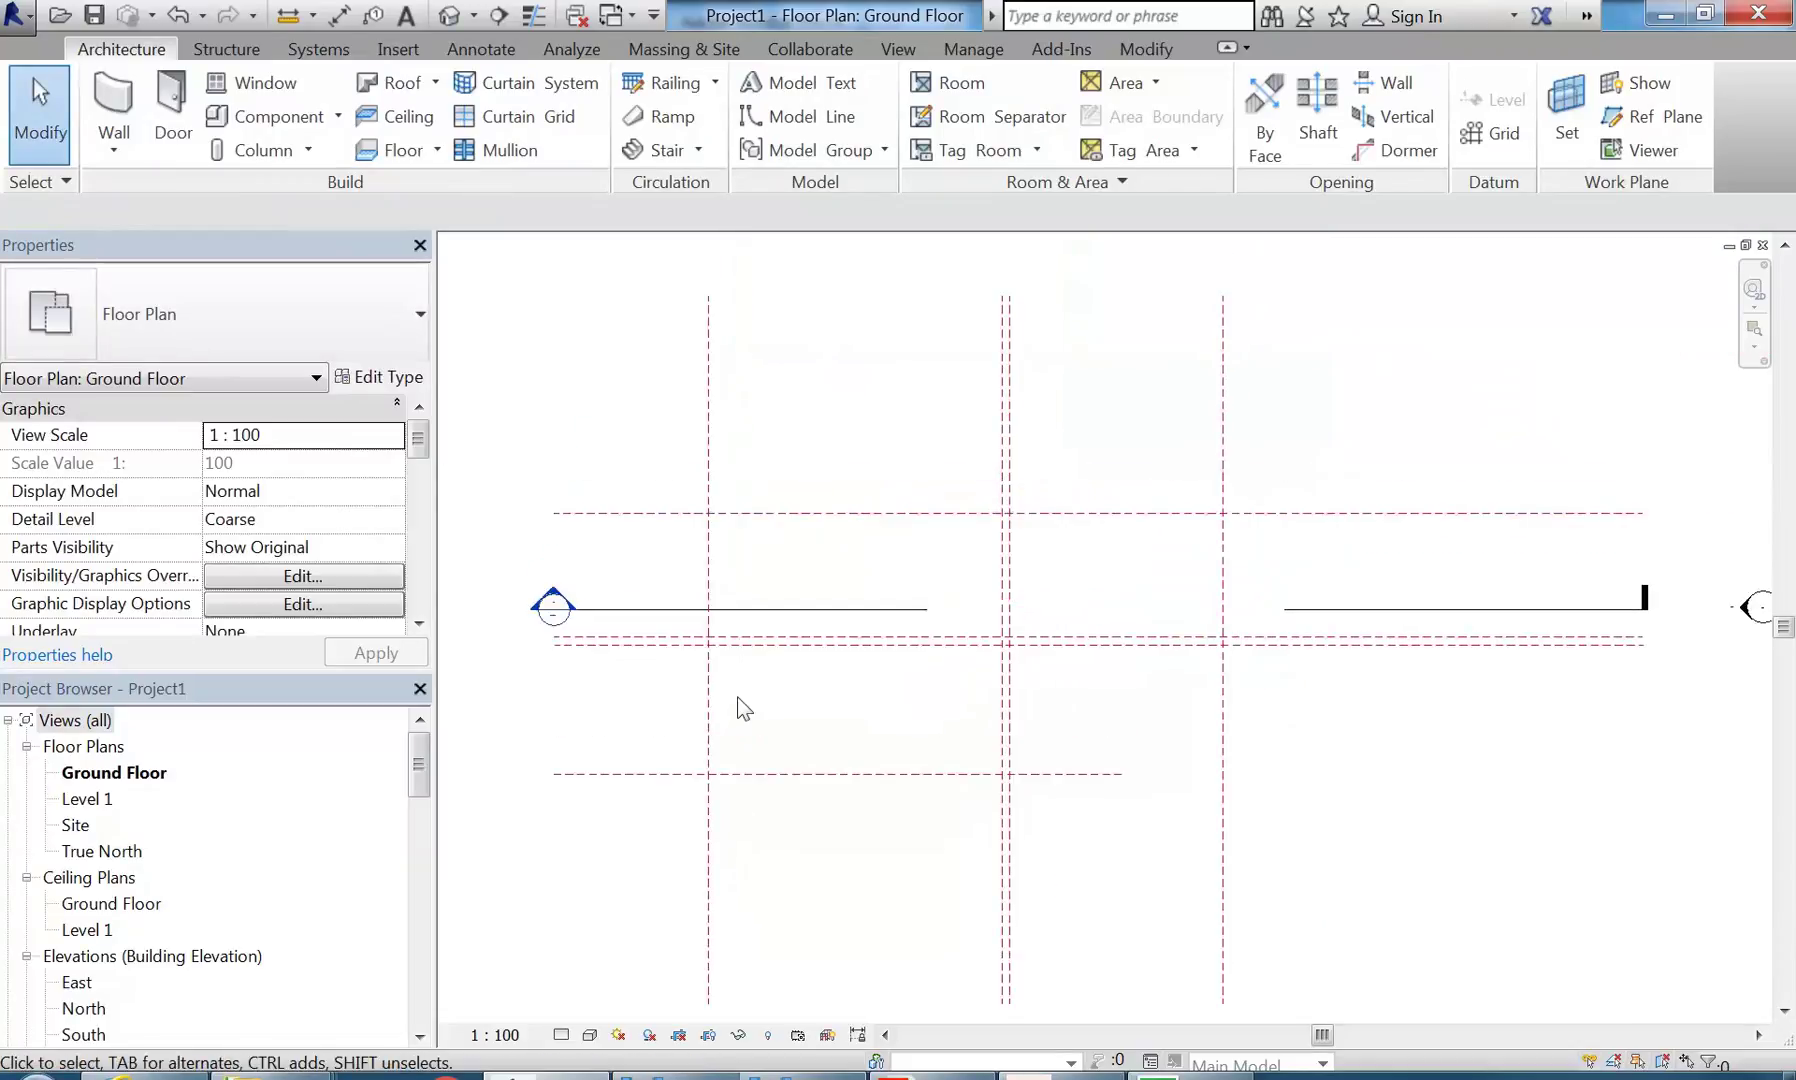
pyautogui.scroll(1, 797, 731)
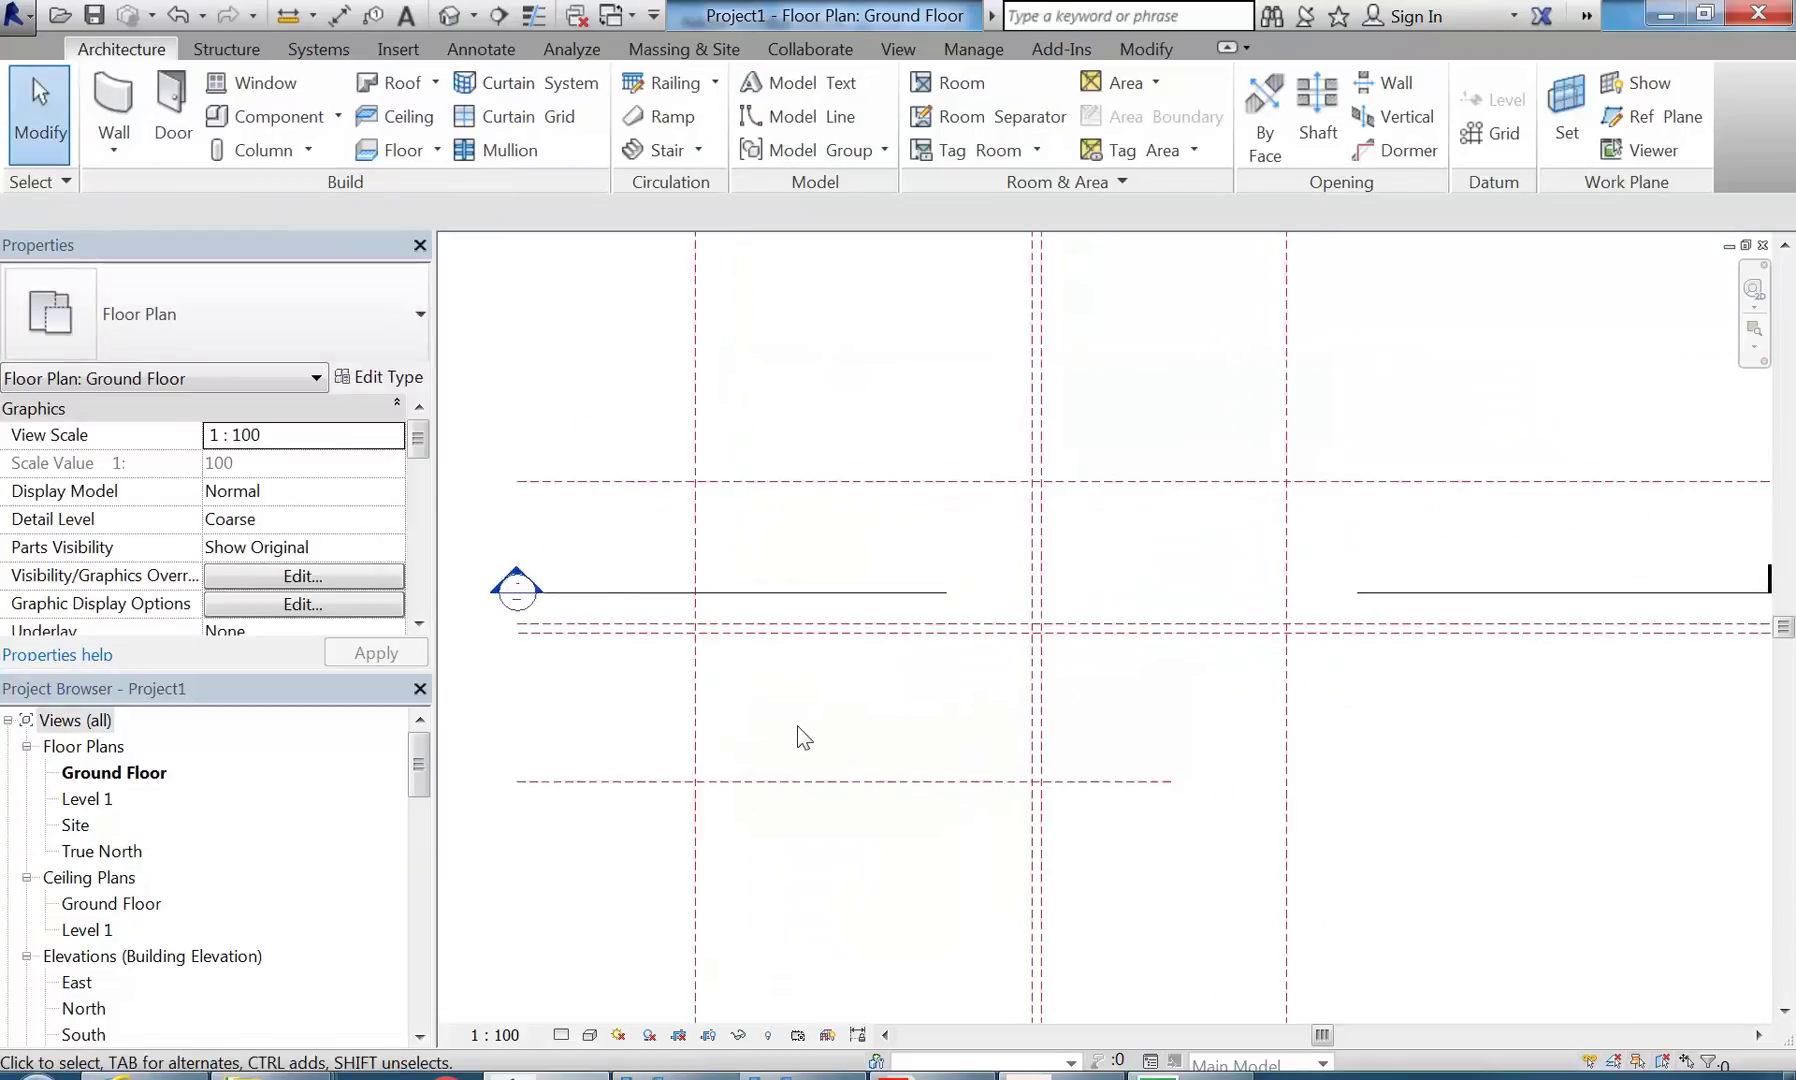
pyautogui.moveTo(898, 357); pyautogui.dragTo(968, 391, button='middle')
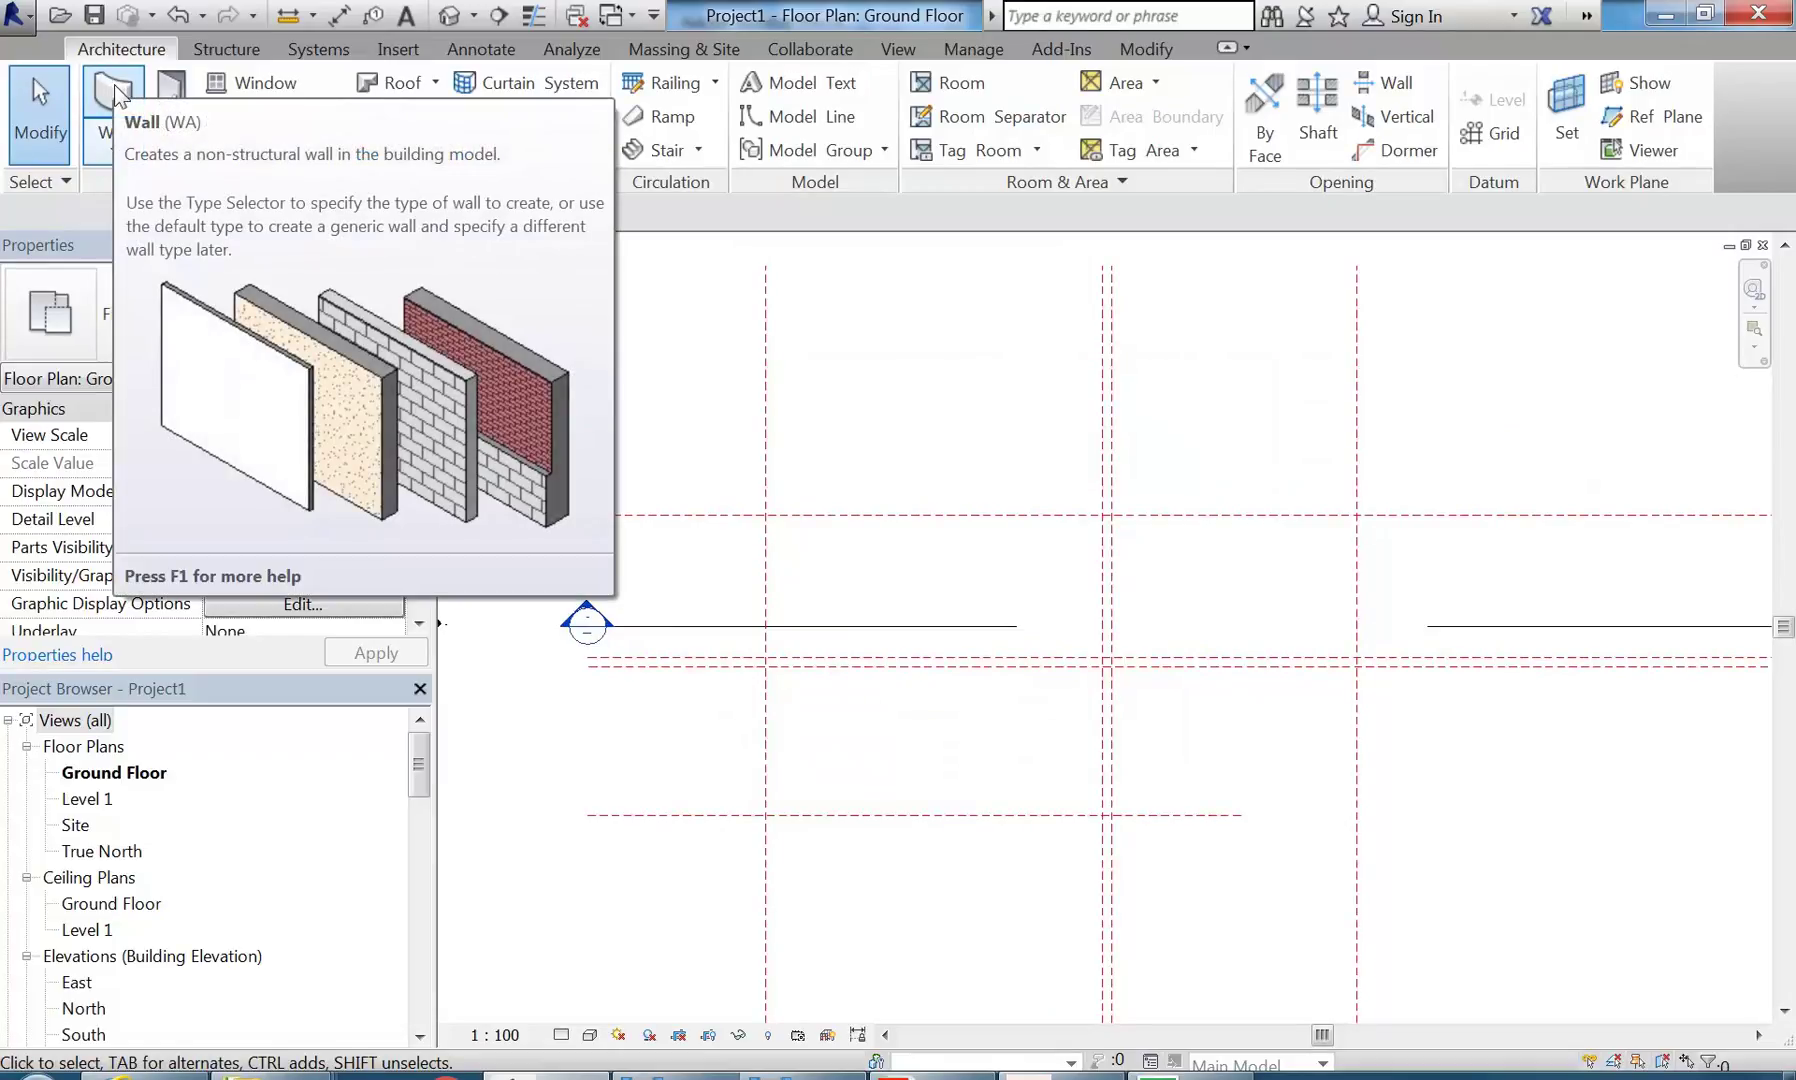
pyautogui.click(117, 95)
pyautogui.click(309, 321)
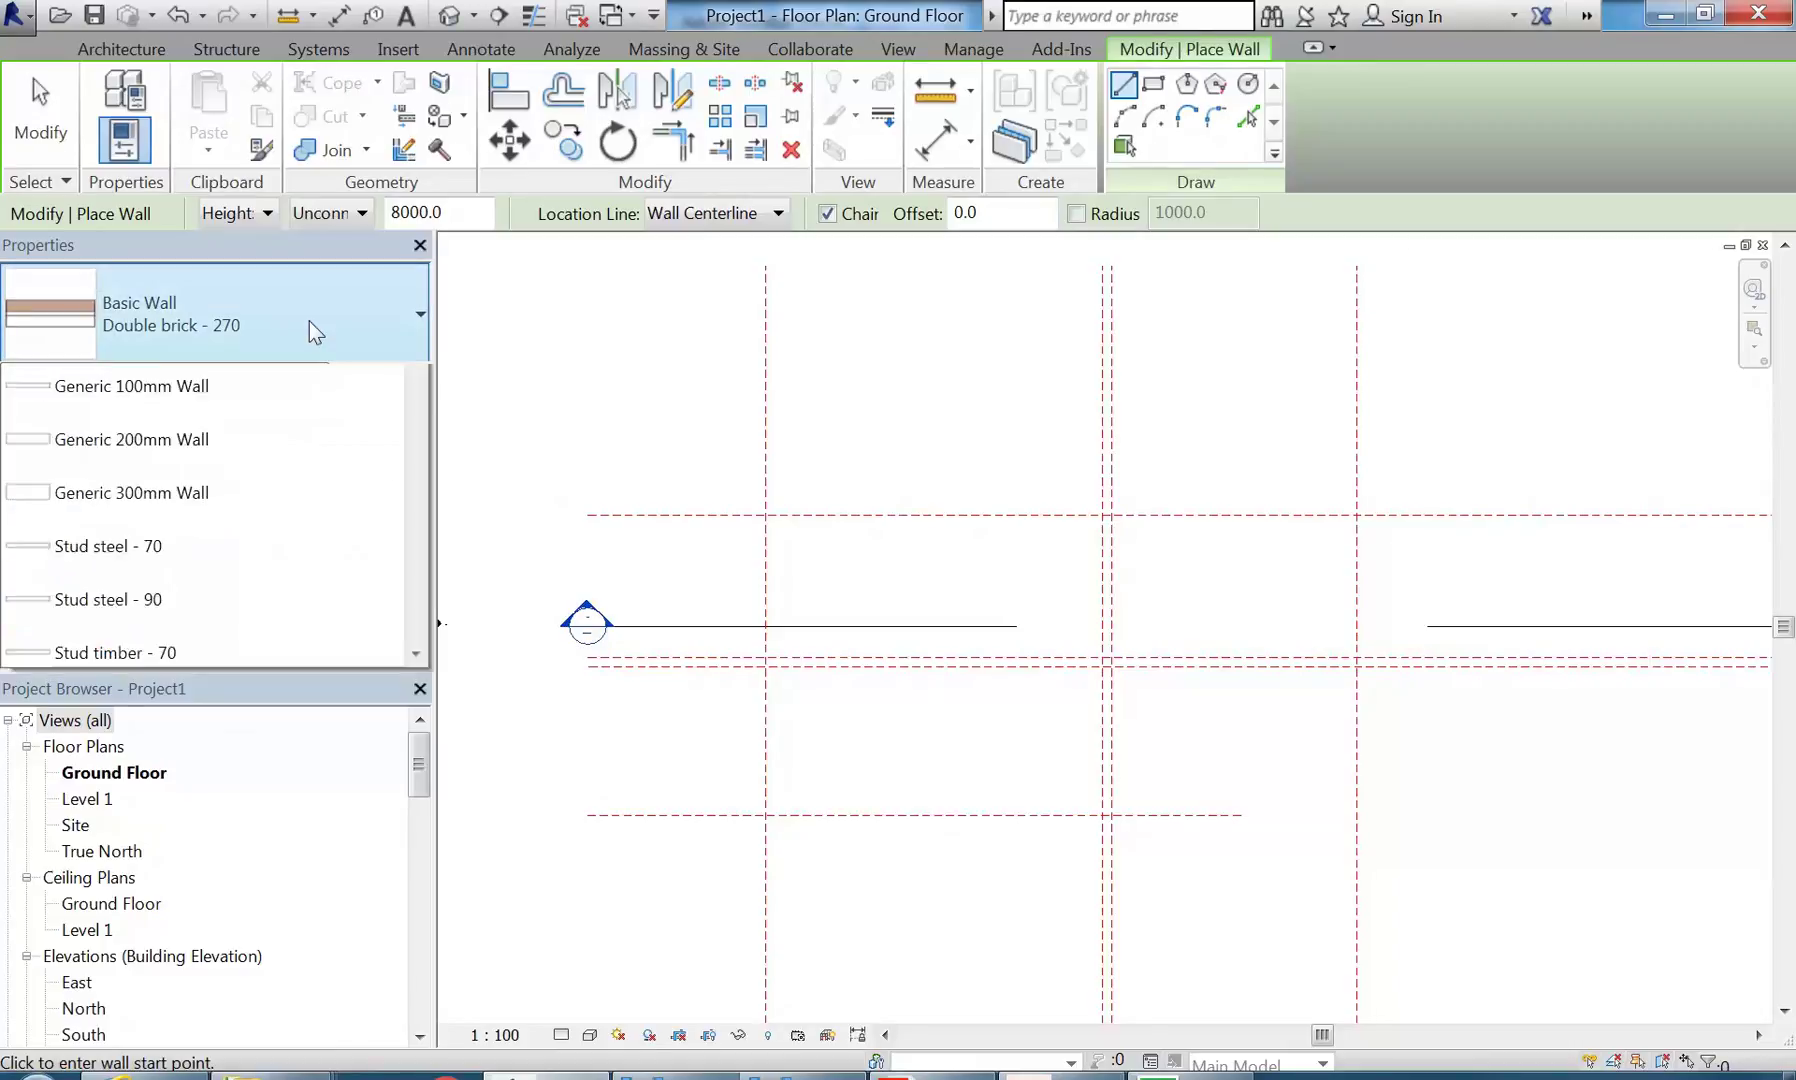
pyautogui.moveTo(420, 483); pyautogui.dragTo(420, 598)
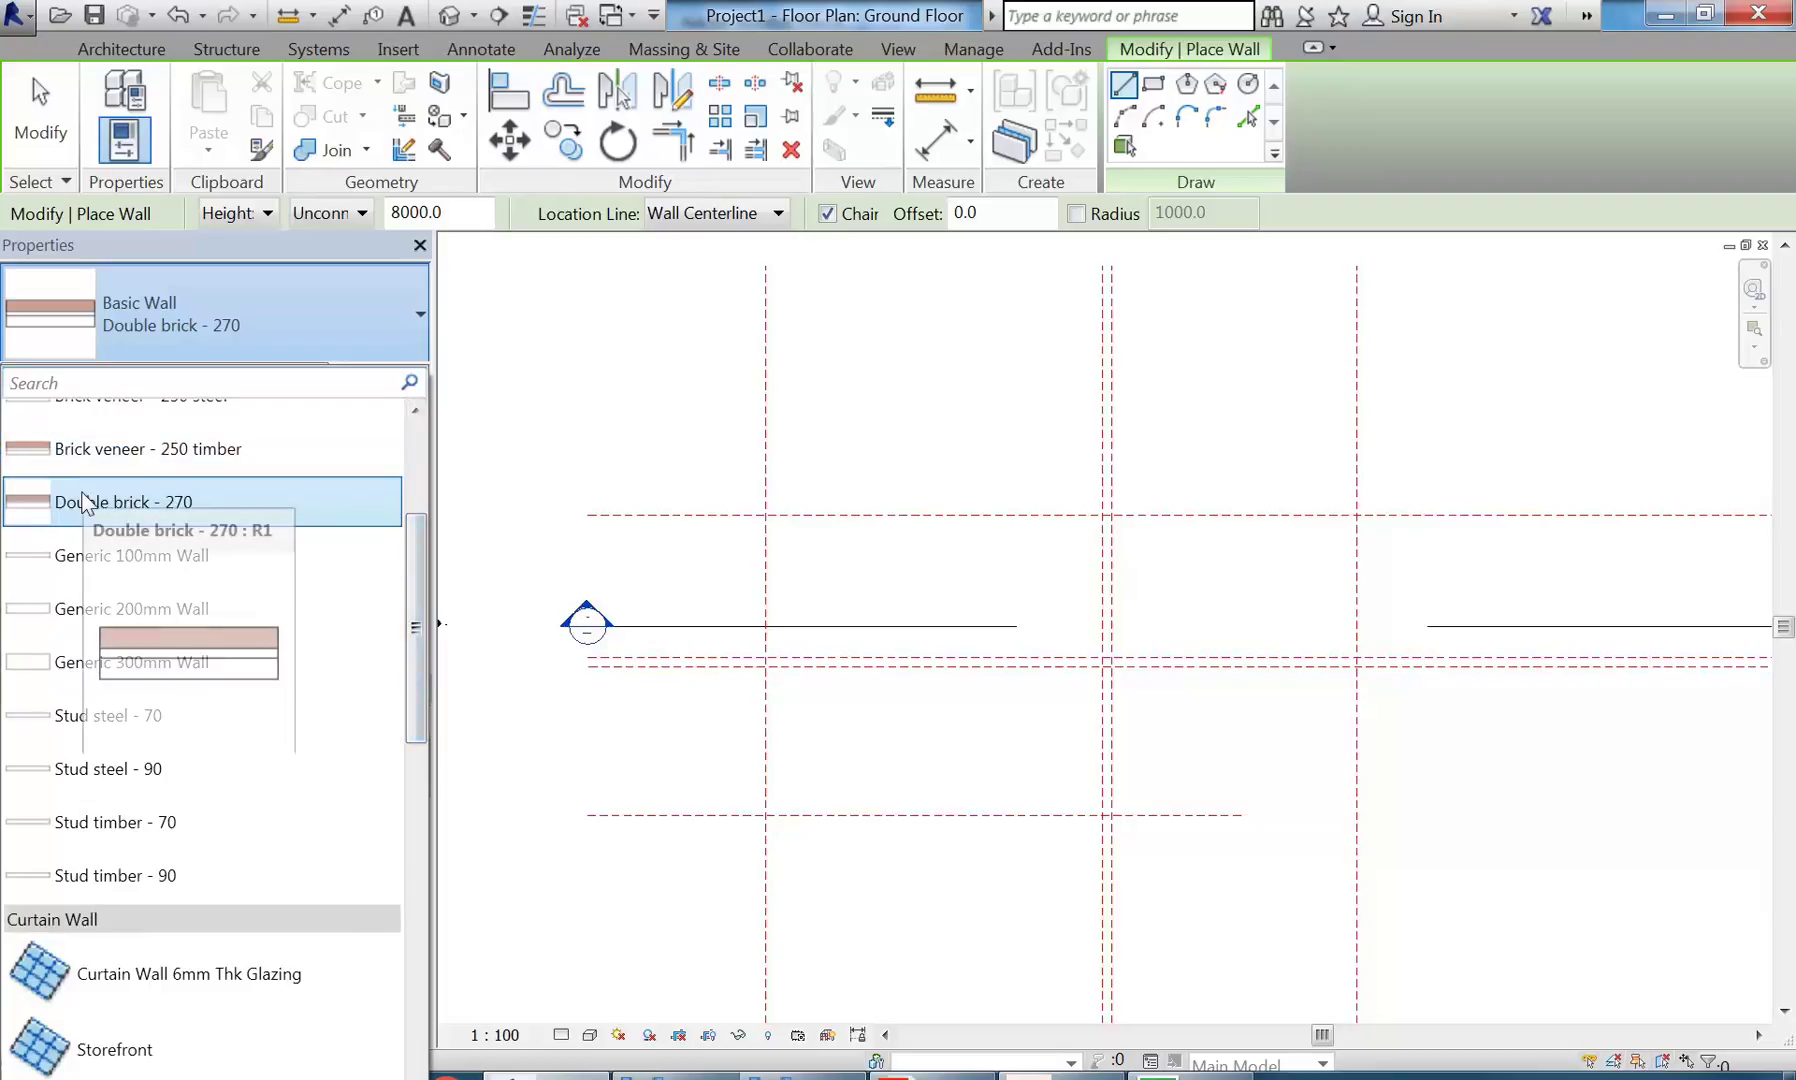
pyautogui.click(120, 663)
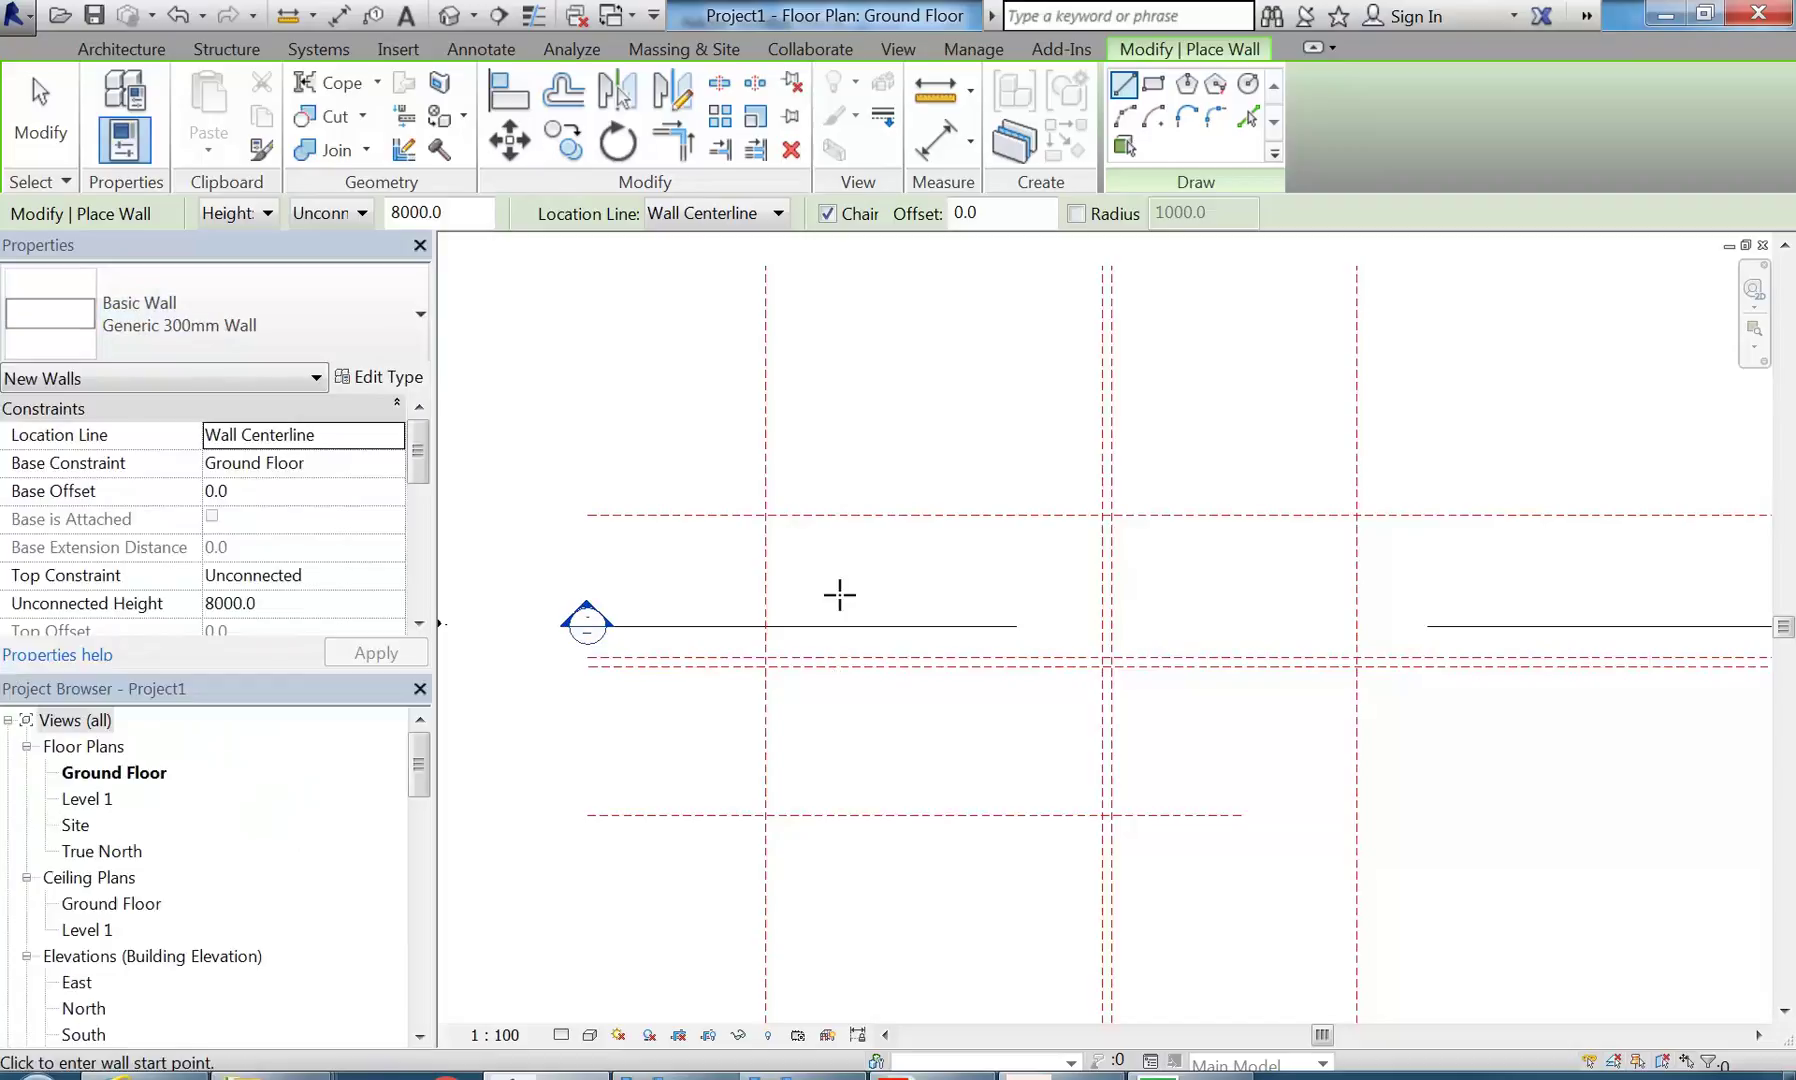
# - Set the wall location line to Finish Face: Interior and draw a wall along the uppermost horizontal reference plane between the outermost vertical planes
pyautogui.click(764, 514)
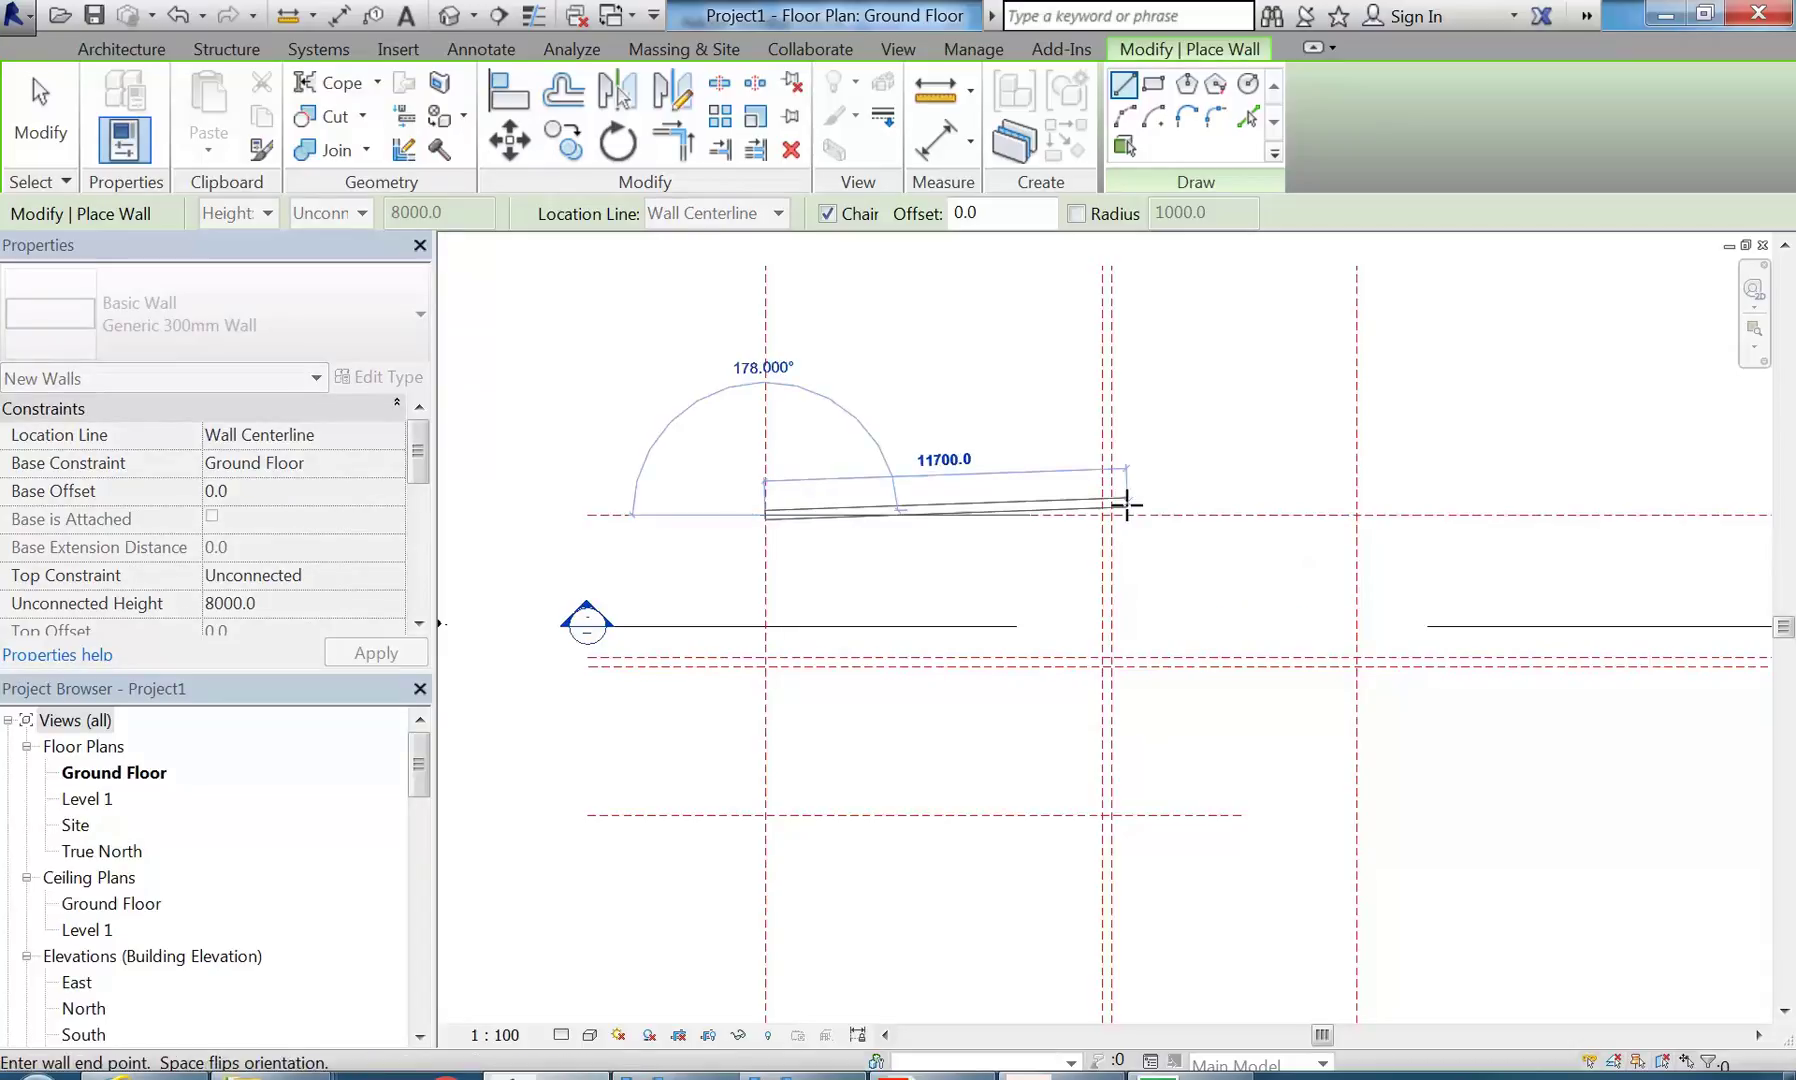
pyautogui.press('Escape')
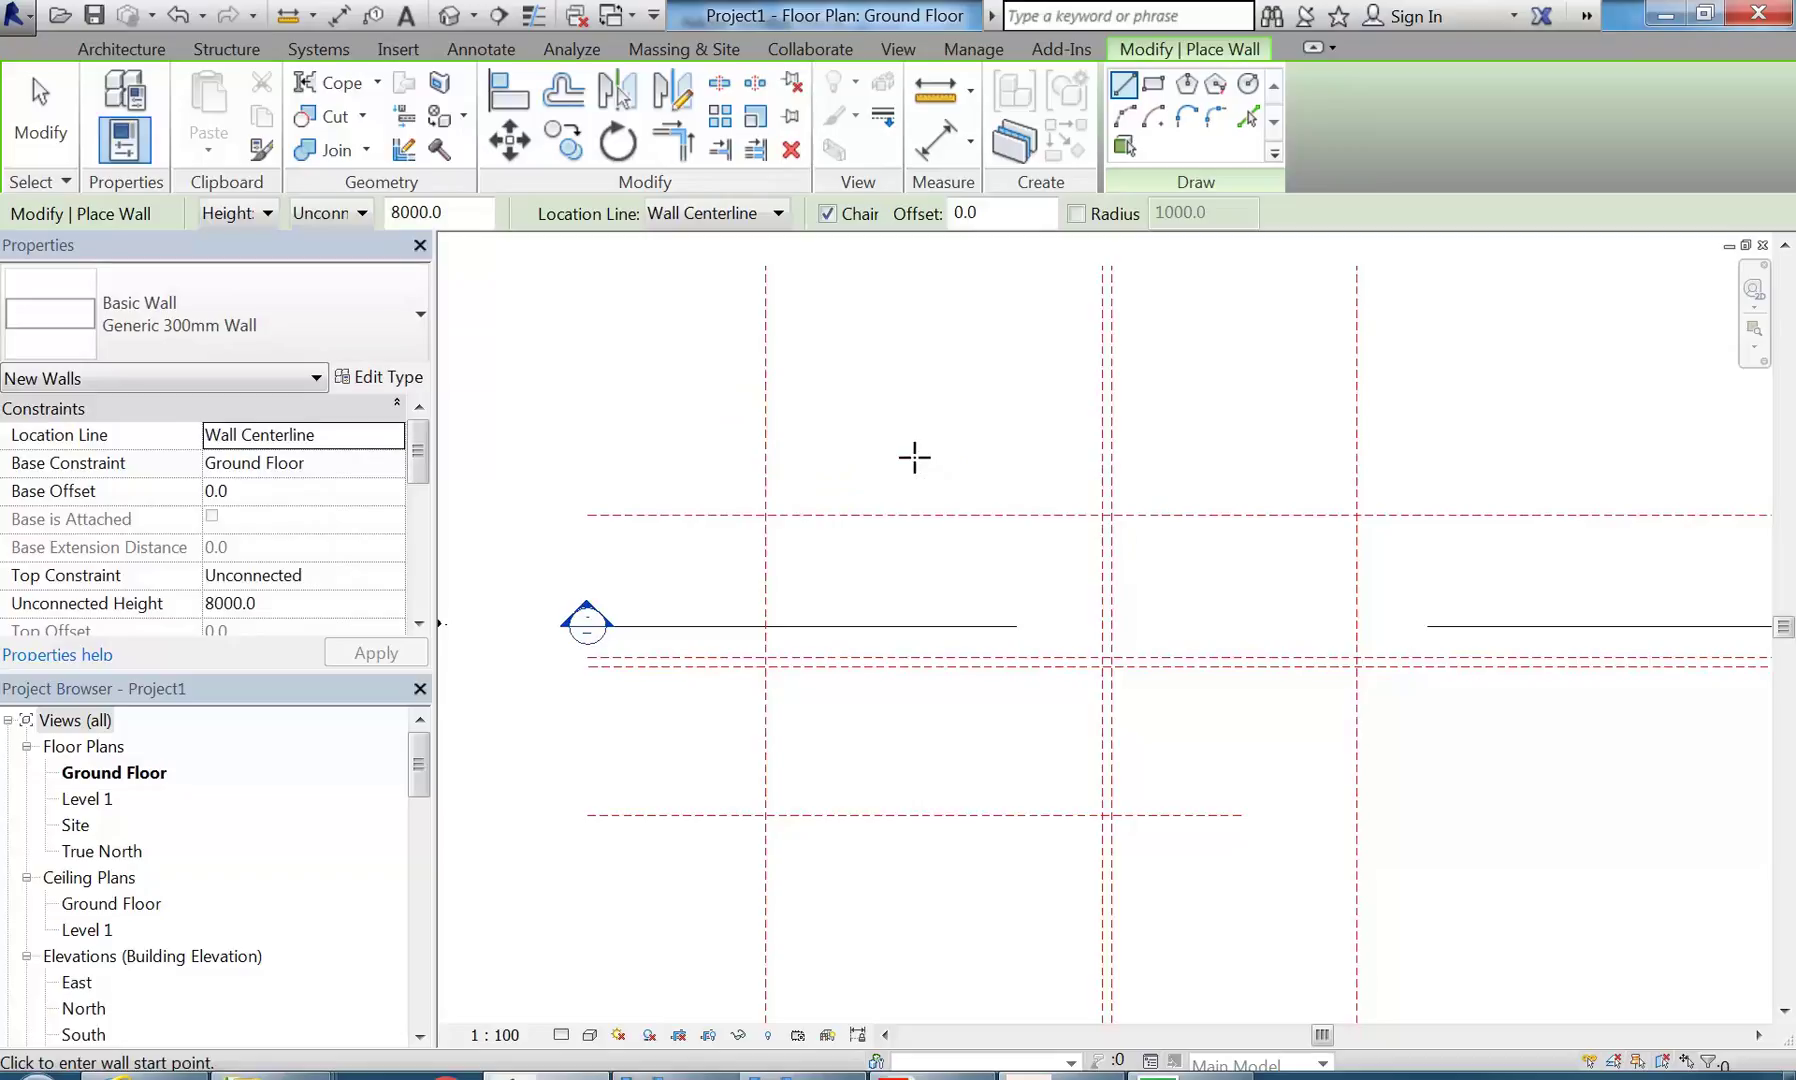
pyautogui.click(723, 214)
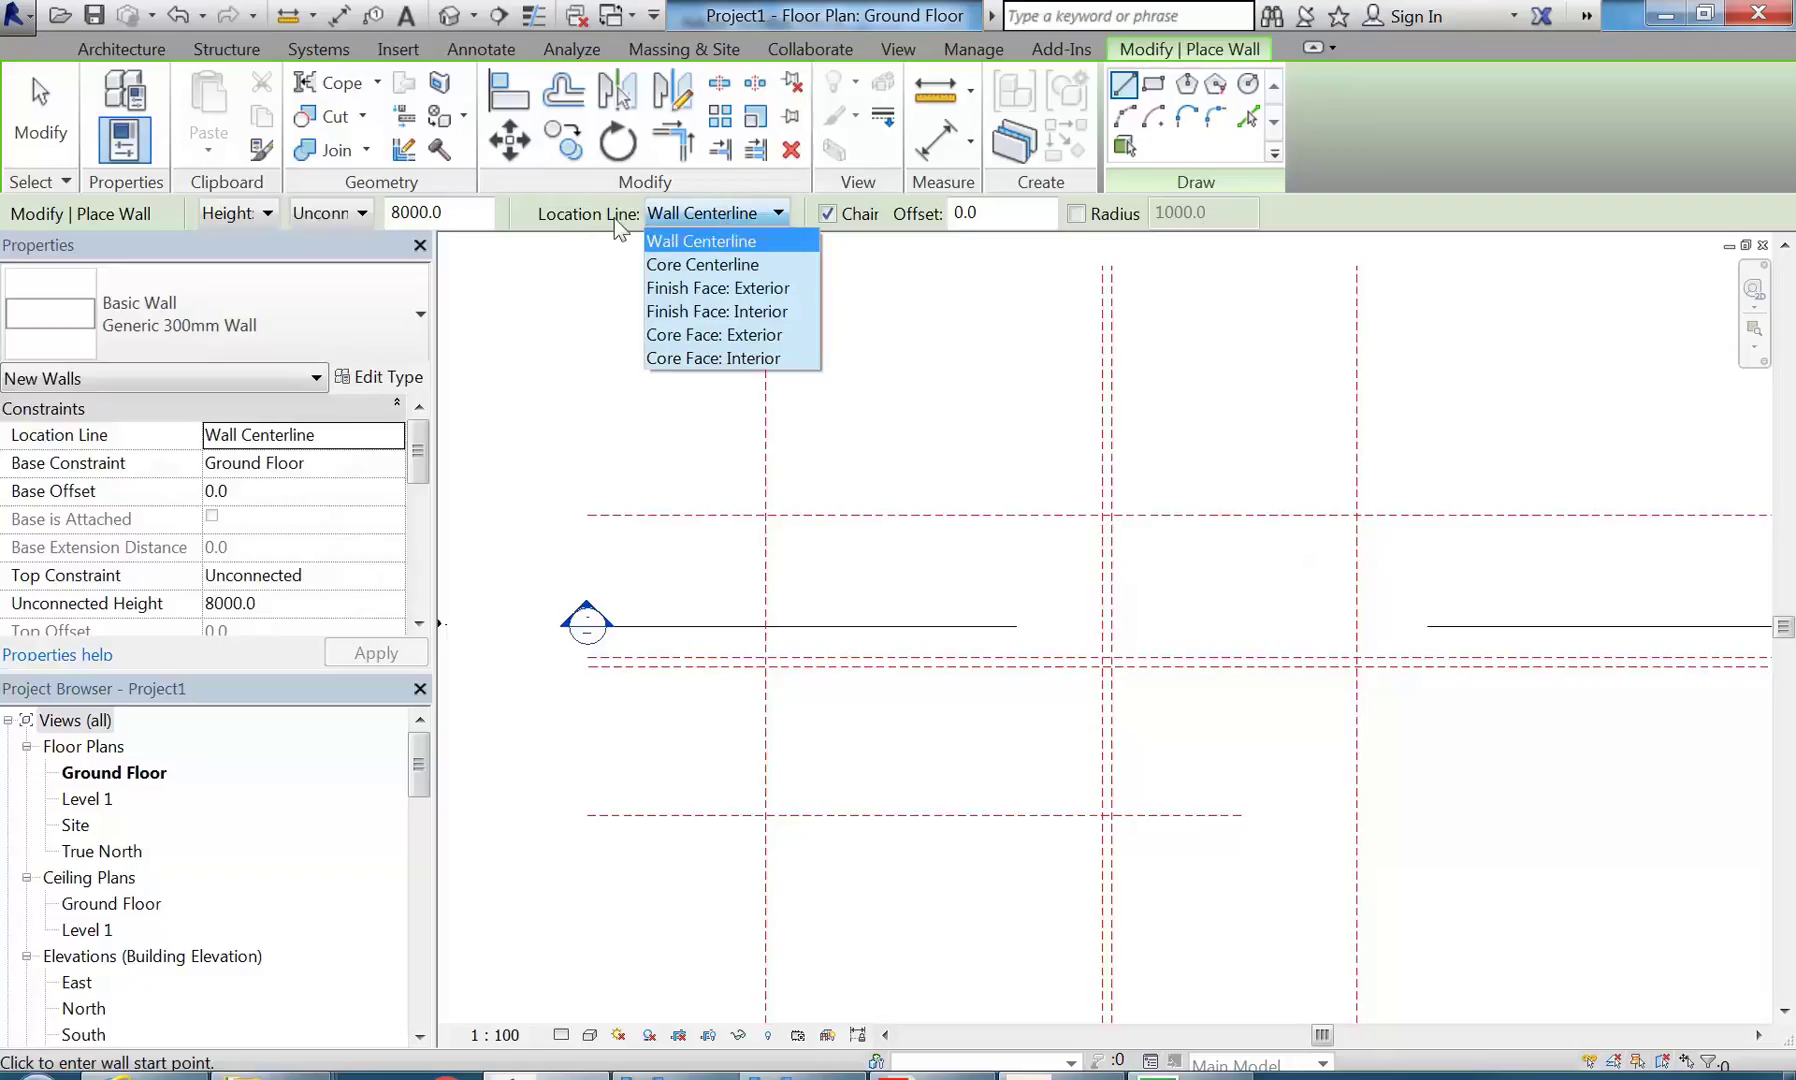
pyautogui.click(697, 311)
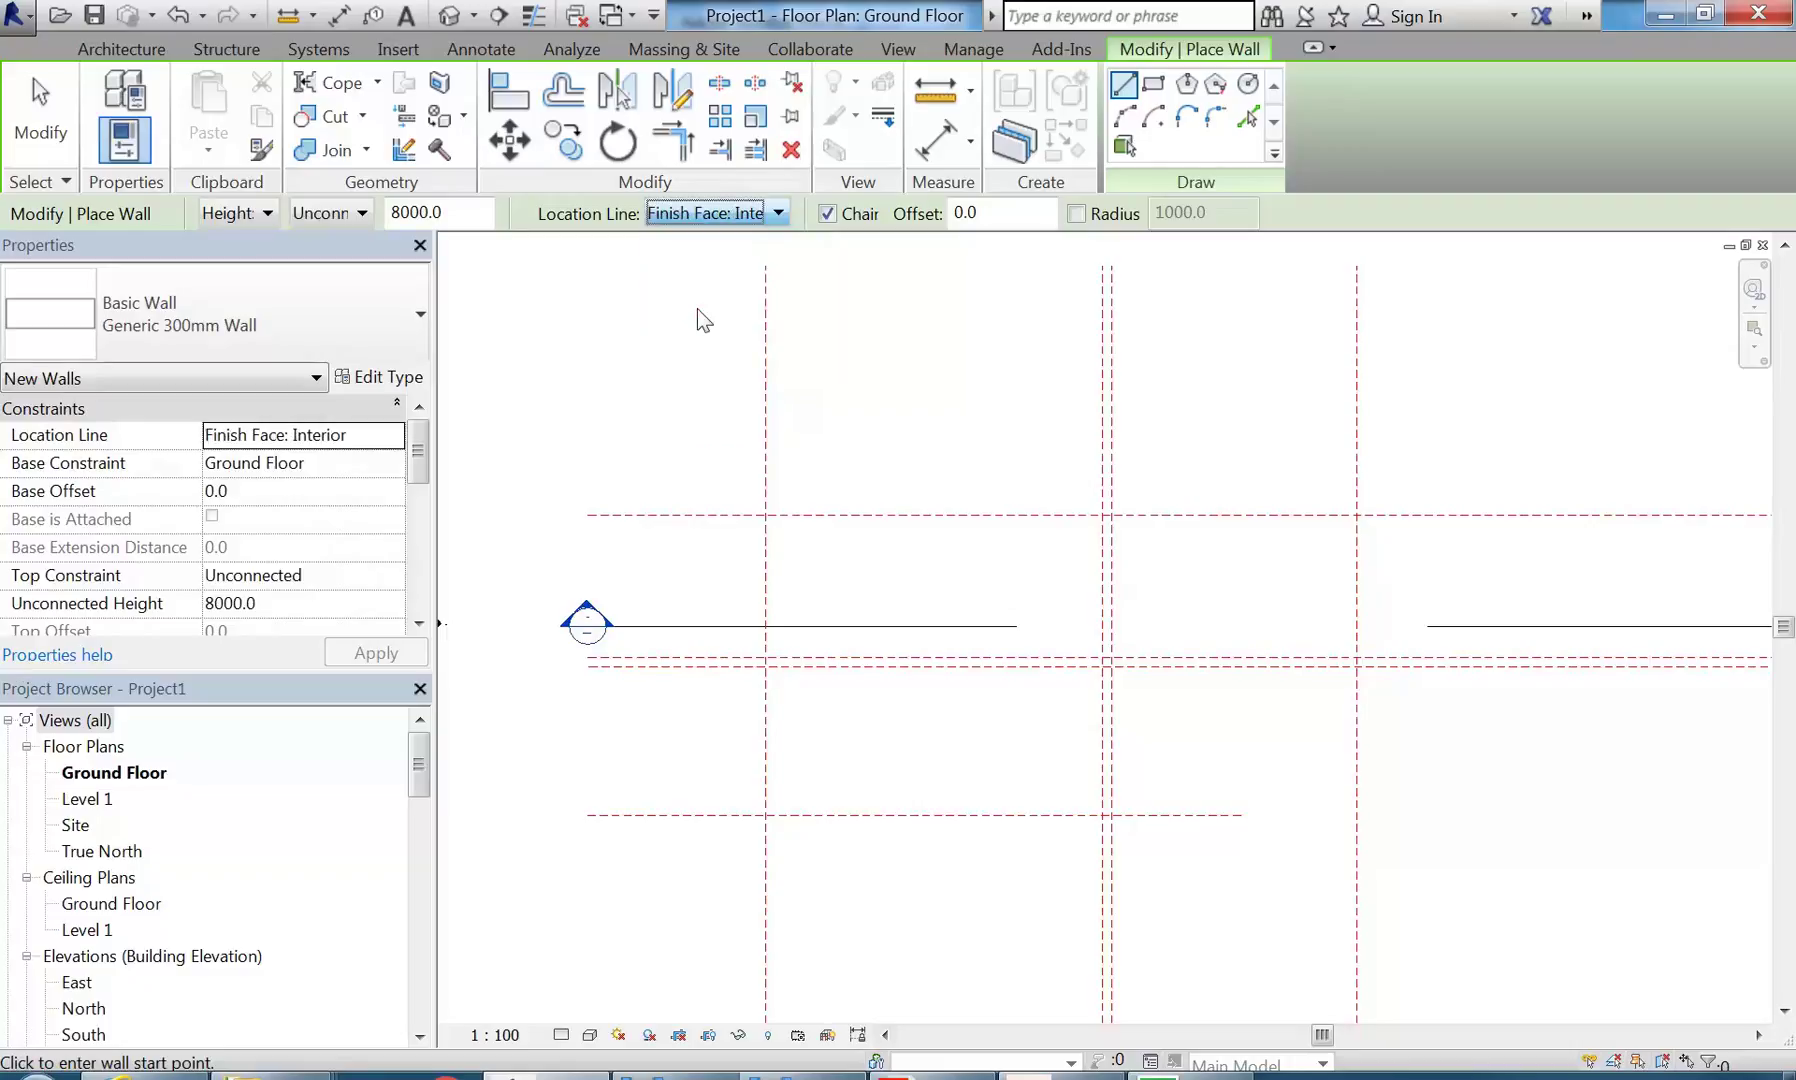
pyautogui.click(766, 514)
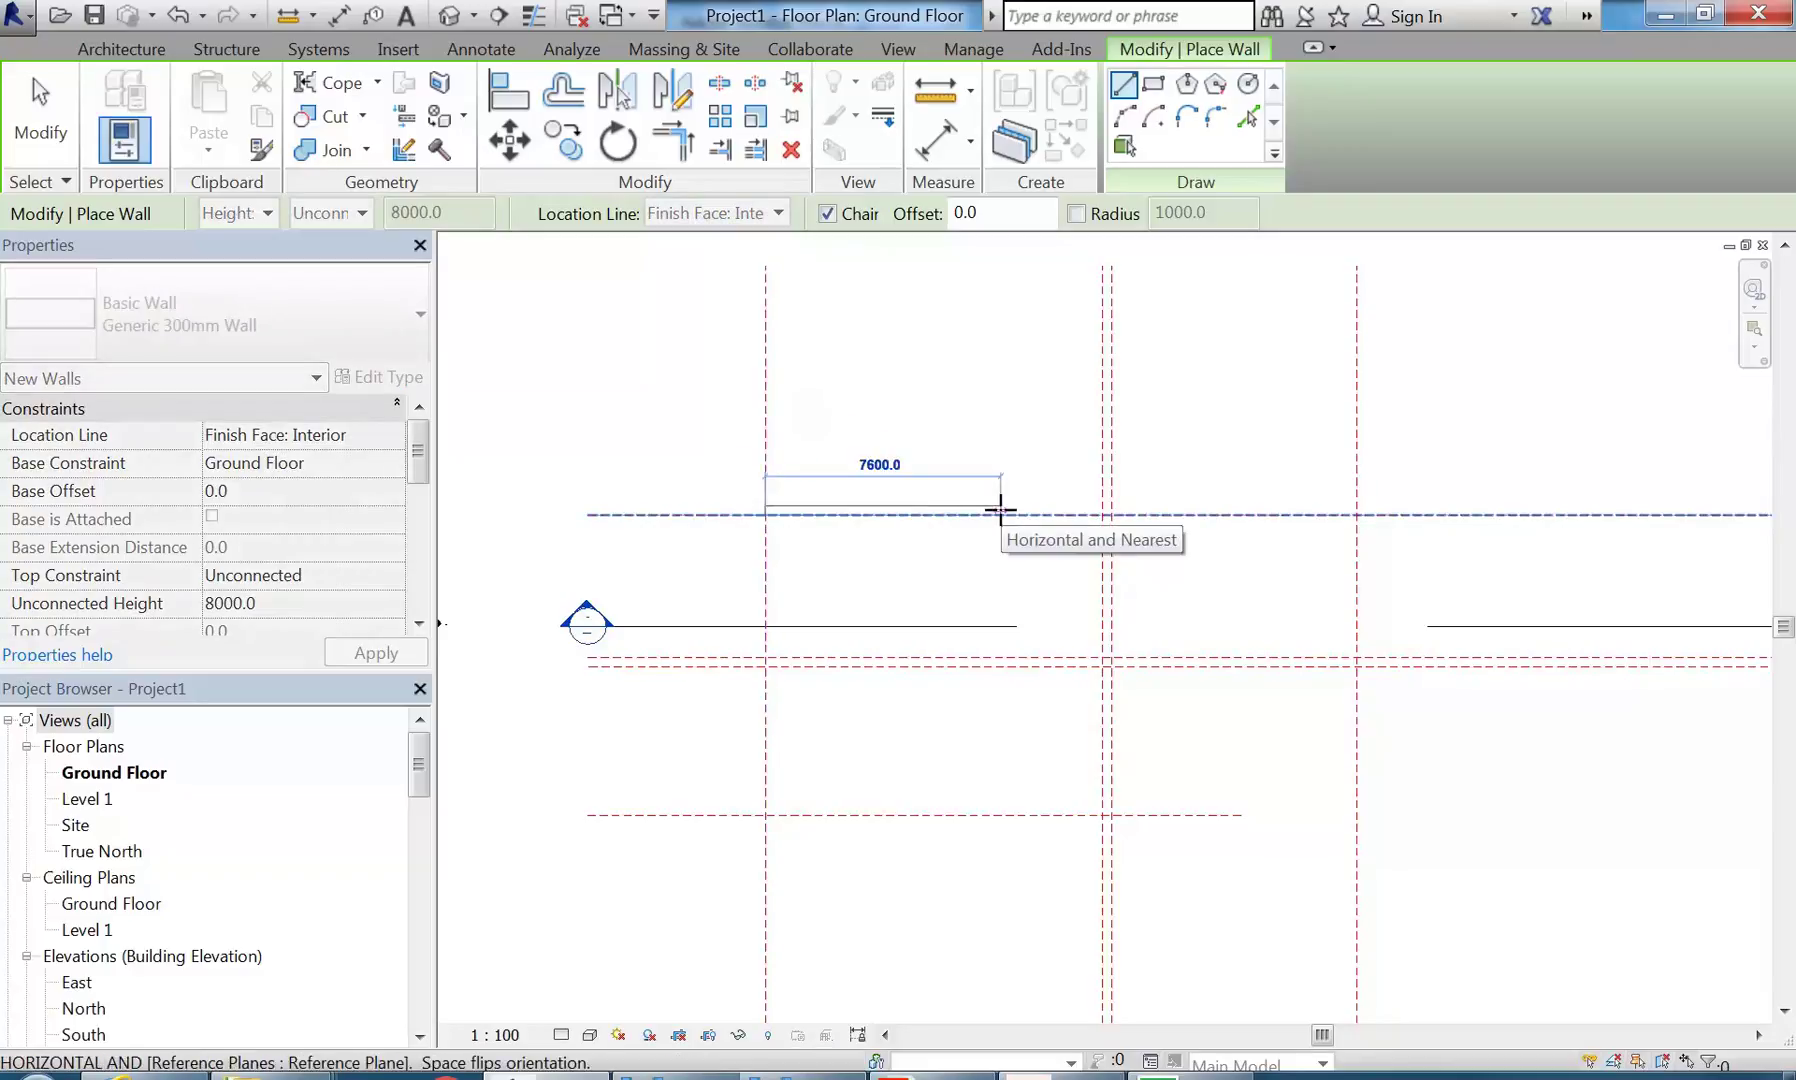
pyautogui.click(1357, 514)
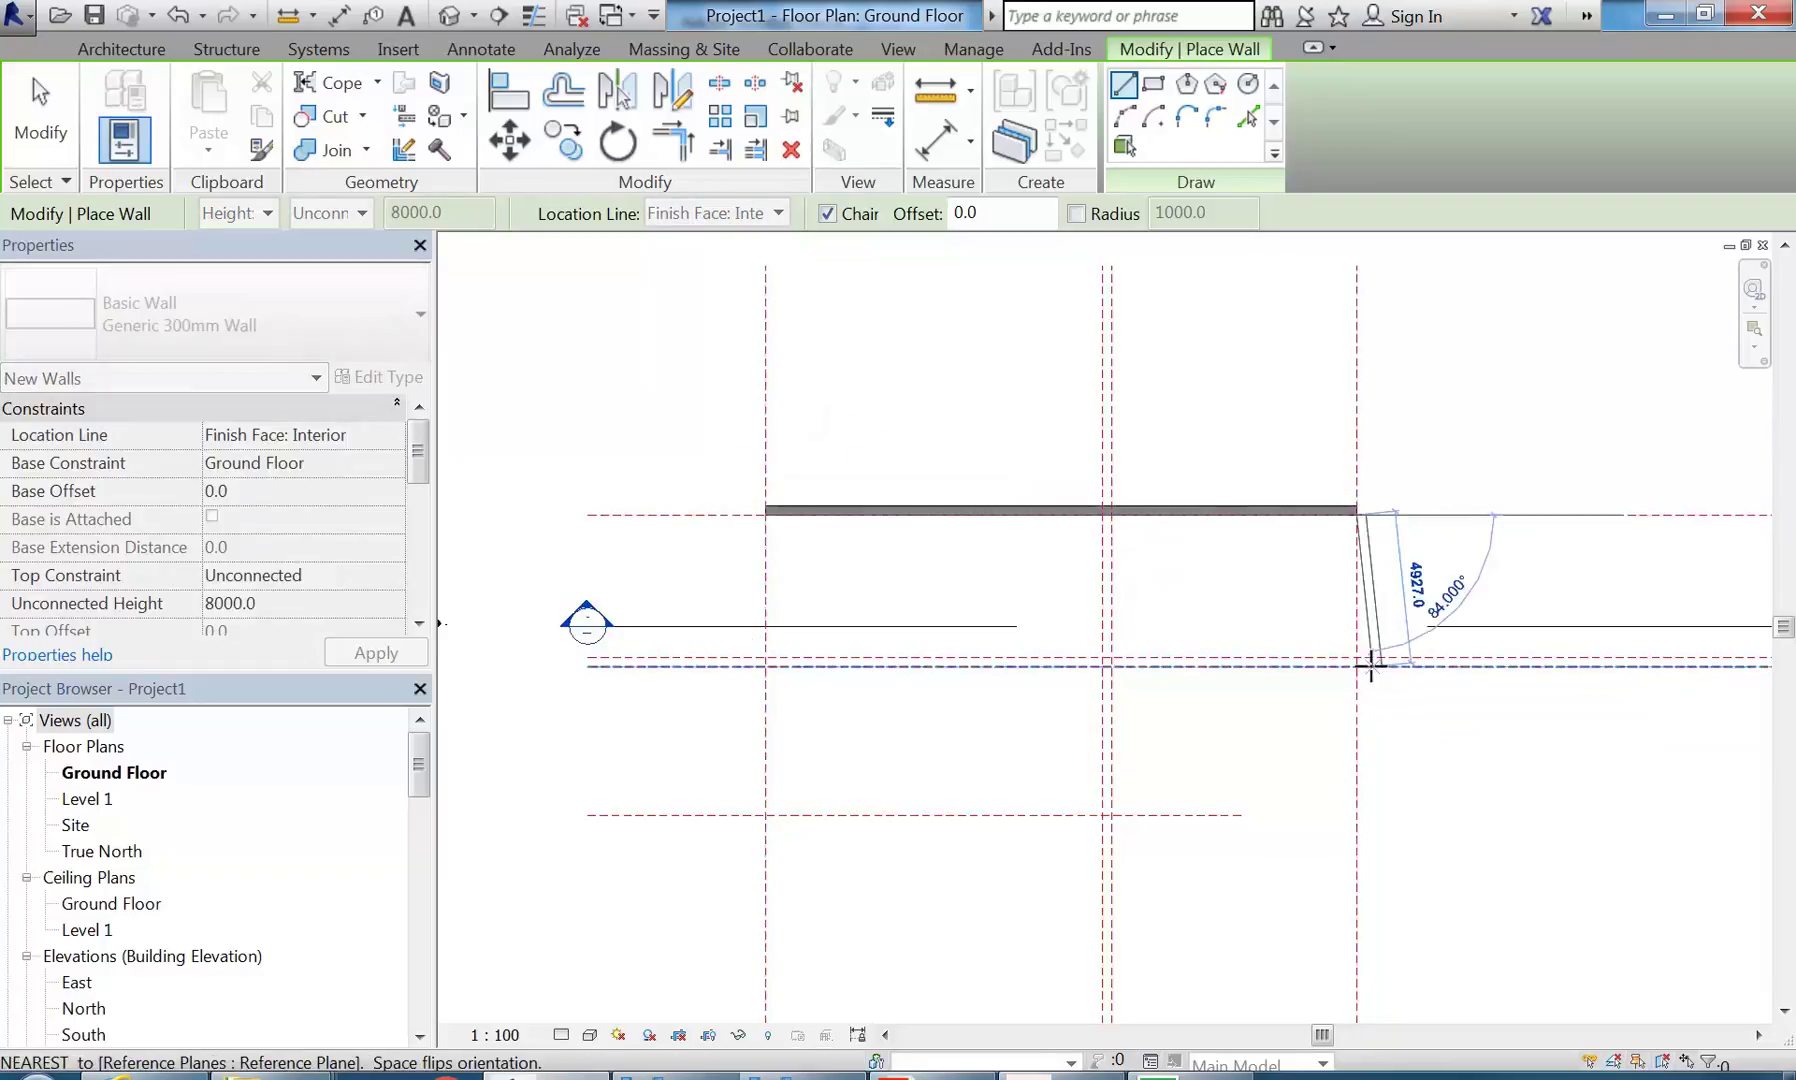
# - Continue the wall down the far-right vertical reference plane, along the upper plane of the horizontal 300 pair to the nearer middle vertical plane, and end the chain
pyautogui.click(1357, 657)
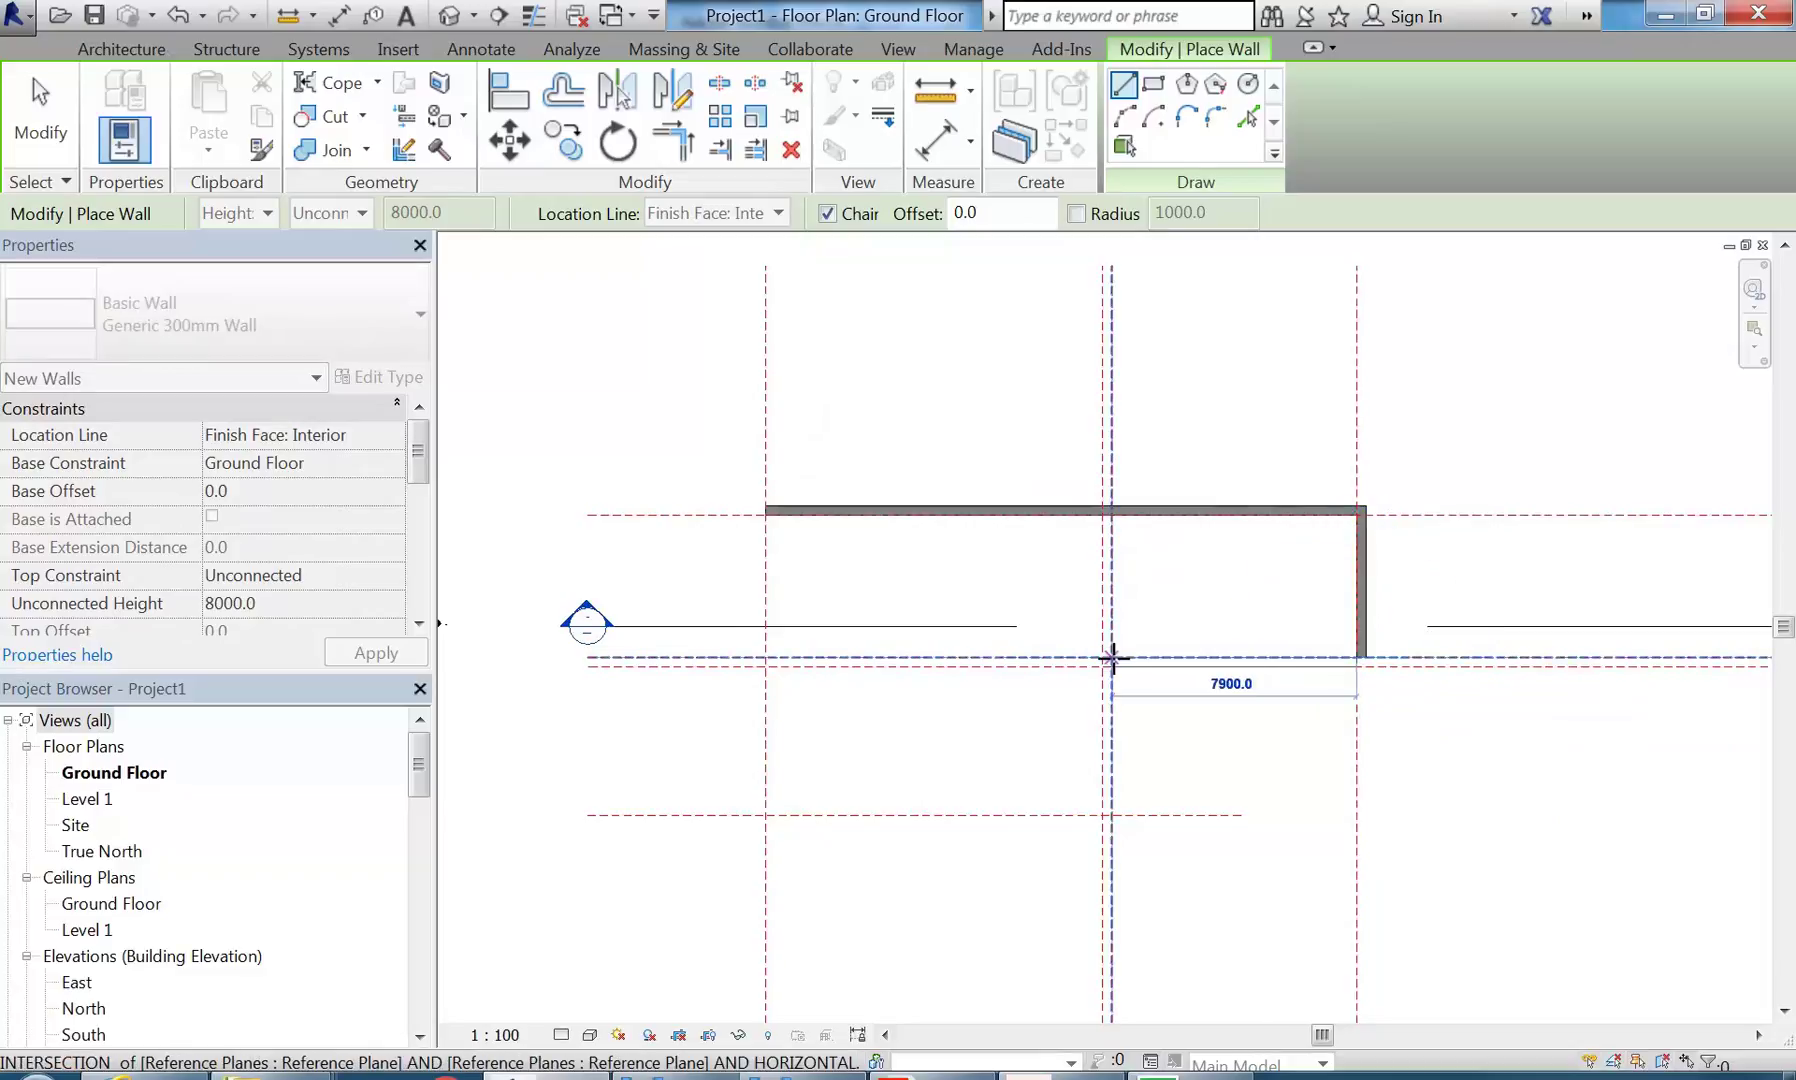
pyautogui.click(1111, 657)
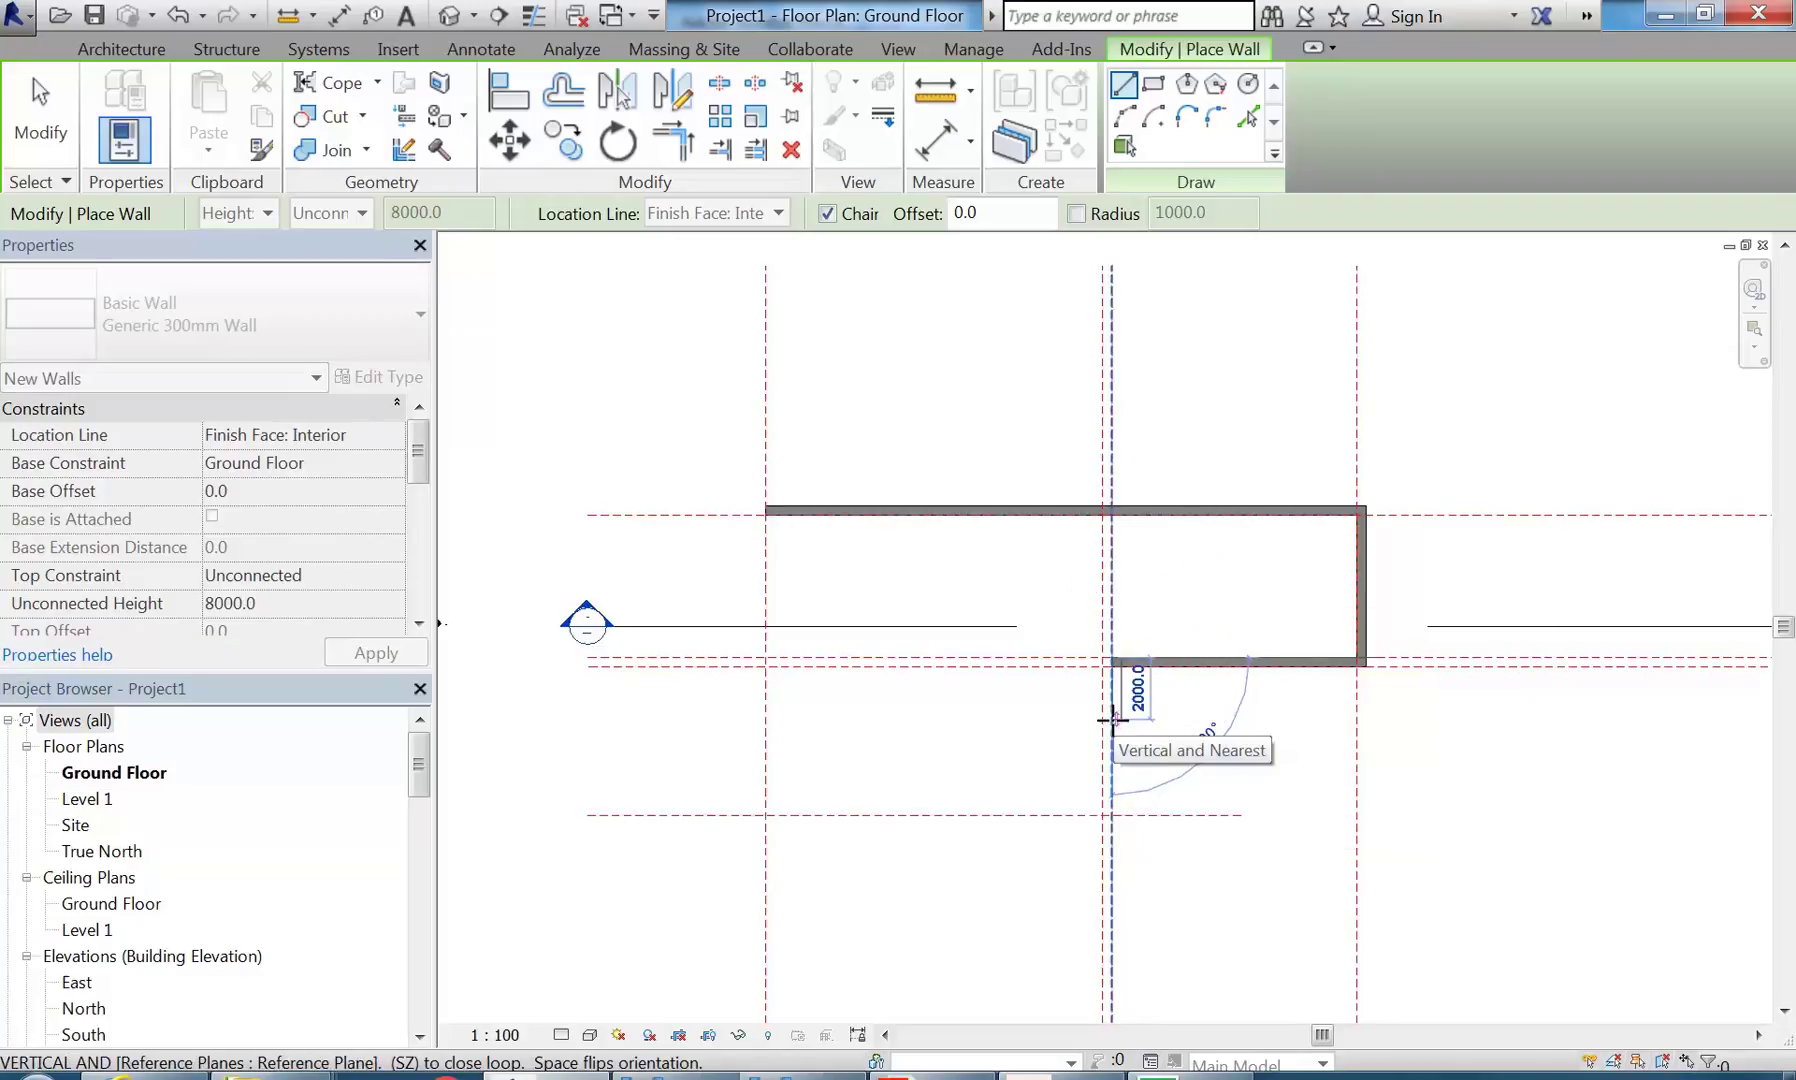
pyautogui.press('Escape')
pyautogui.press('Escape')
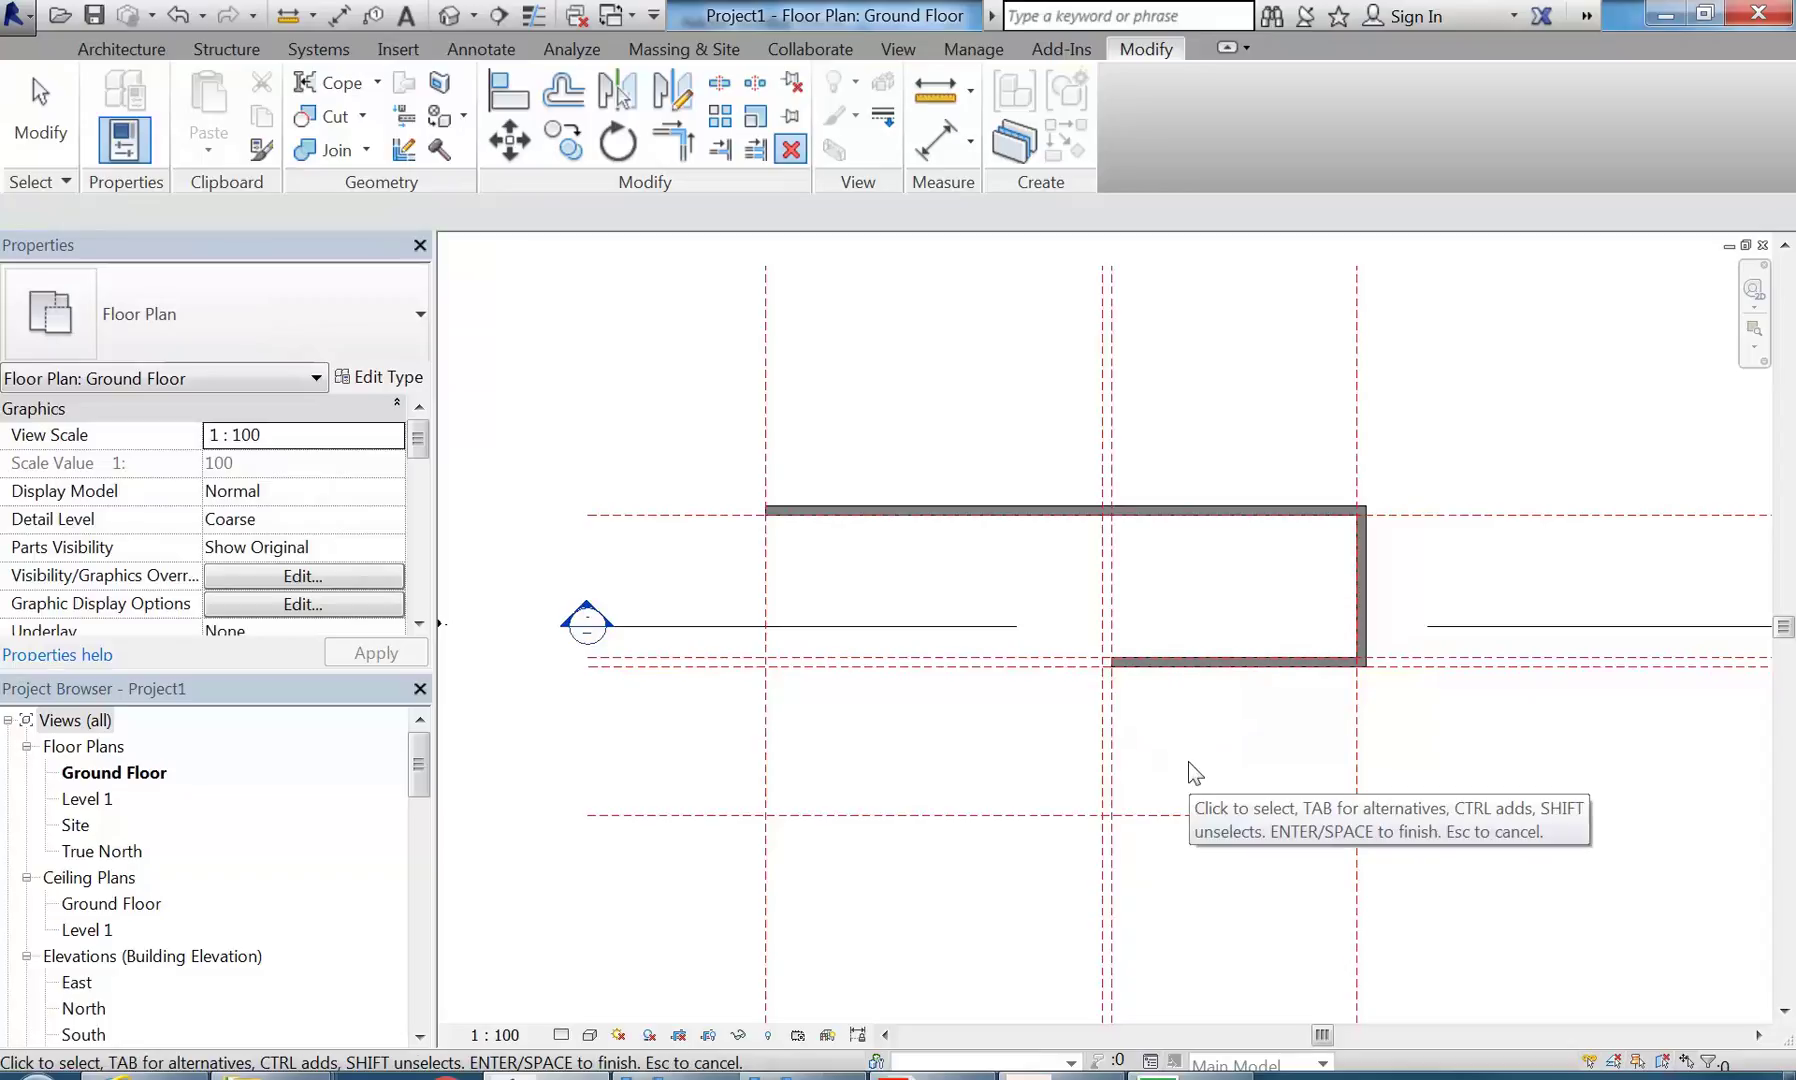
# - Stretch the free end of the lower horizontal wall past the middle vertical pair's first plane to its left-hand plane
pyautogui.click(1185, 662)
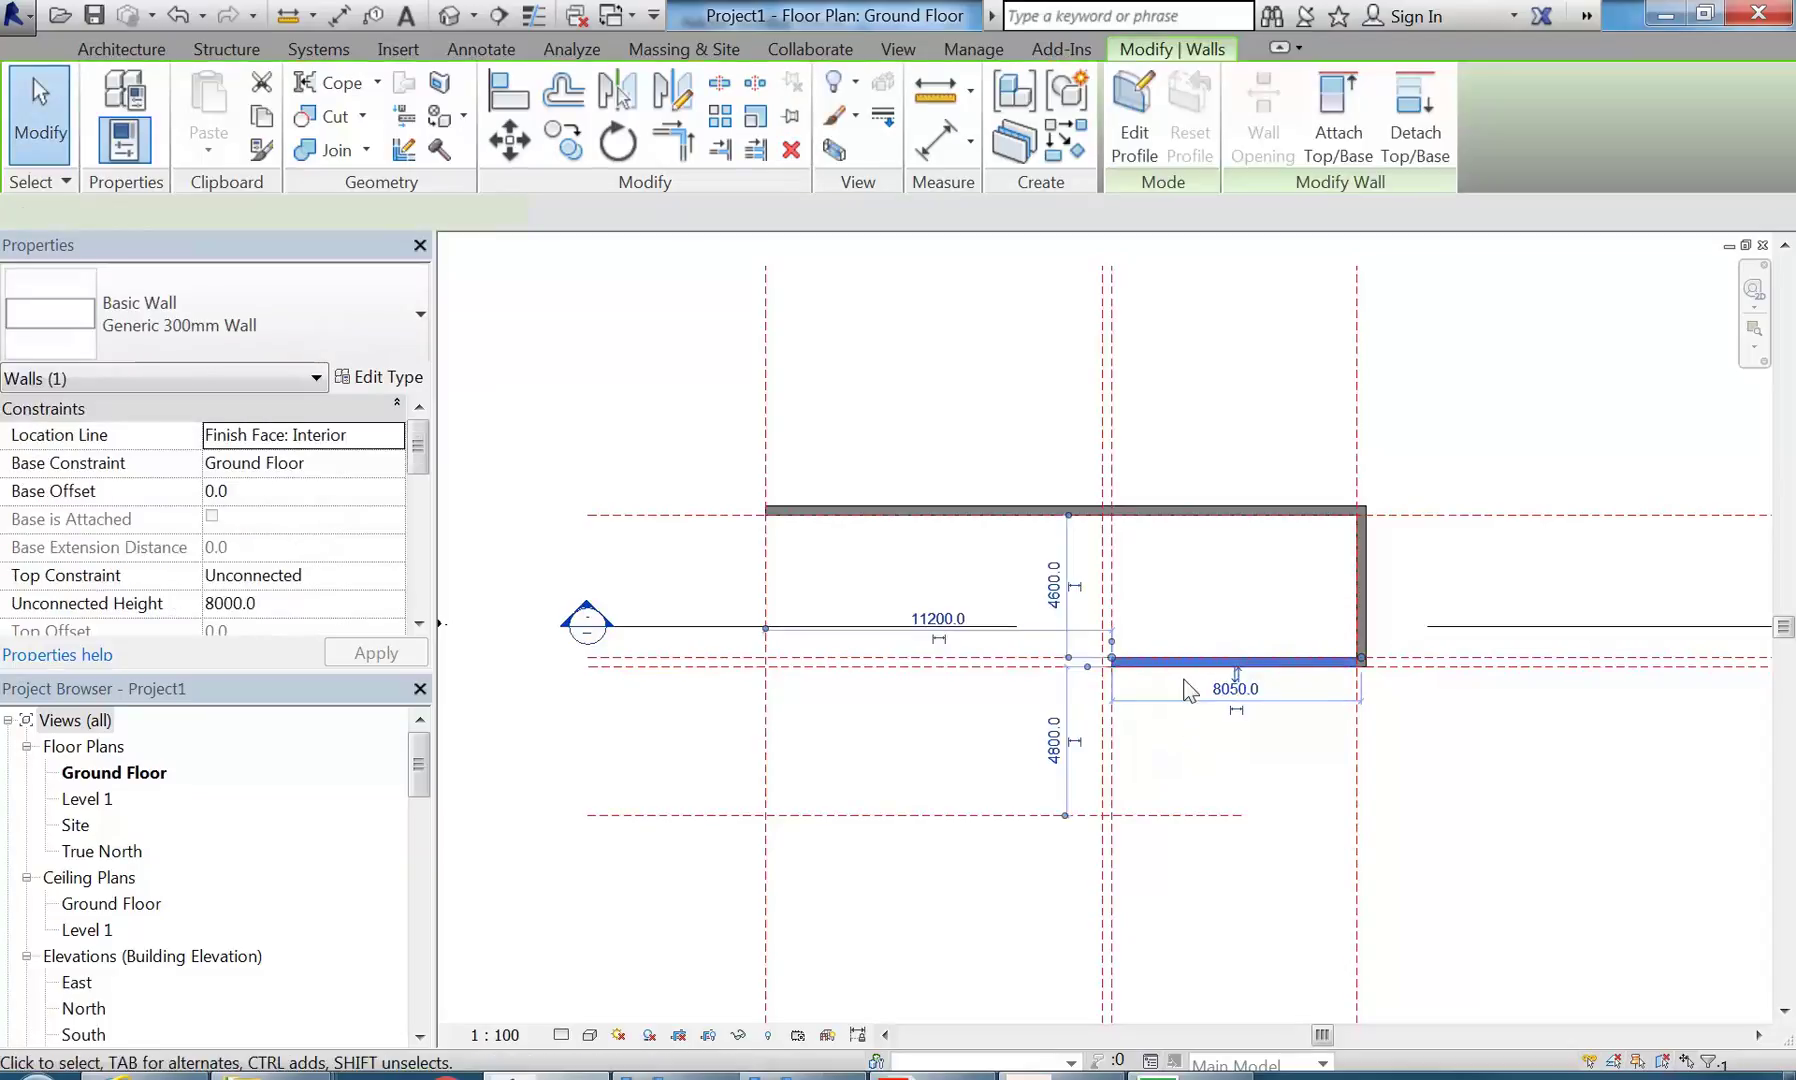
pyautogui.scroll(3, 1113, 629)
pyautogui.scroll(3, 1118, 636)
pyautogui.moveTo(1142, 657); pyautogui.dragTo(1056, 652, button='middle')
pyautogui.scroll(2, 1228, 600)
pyautogui.scroll(2, 1110, 621)
pyautogui.press('r')
pyautogui.press('s')
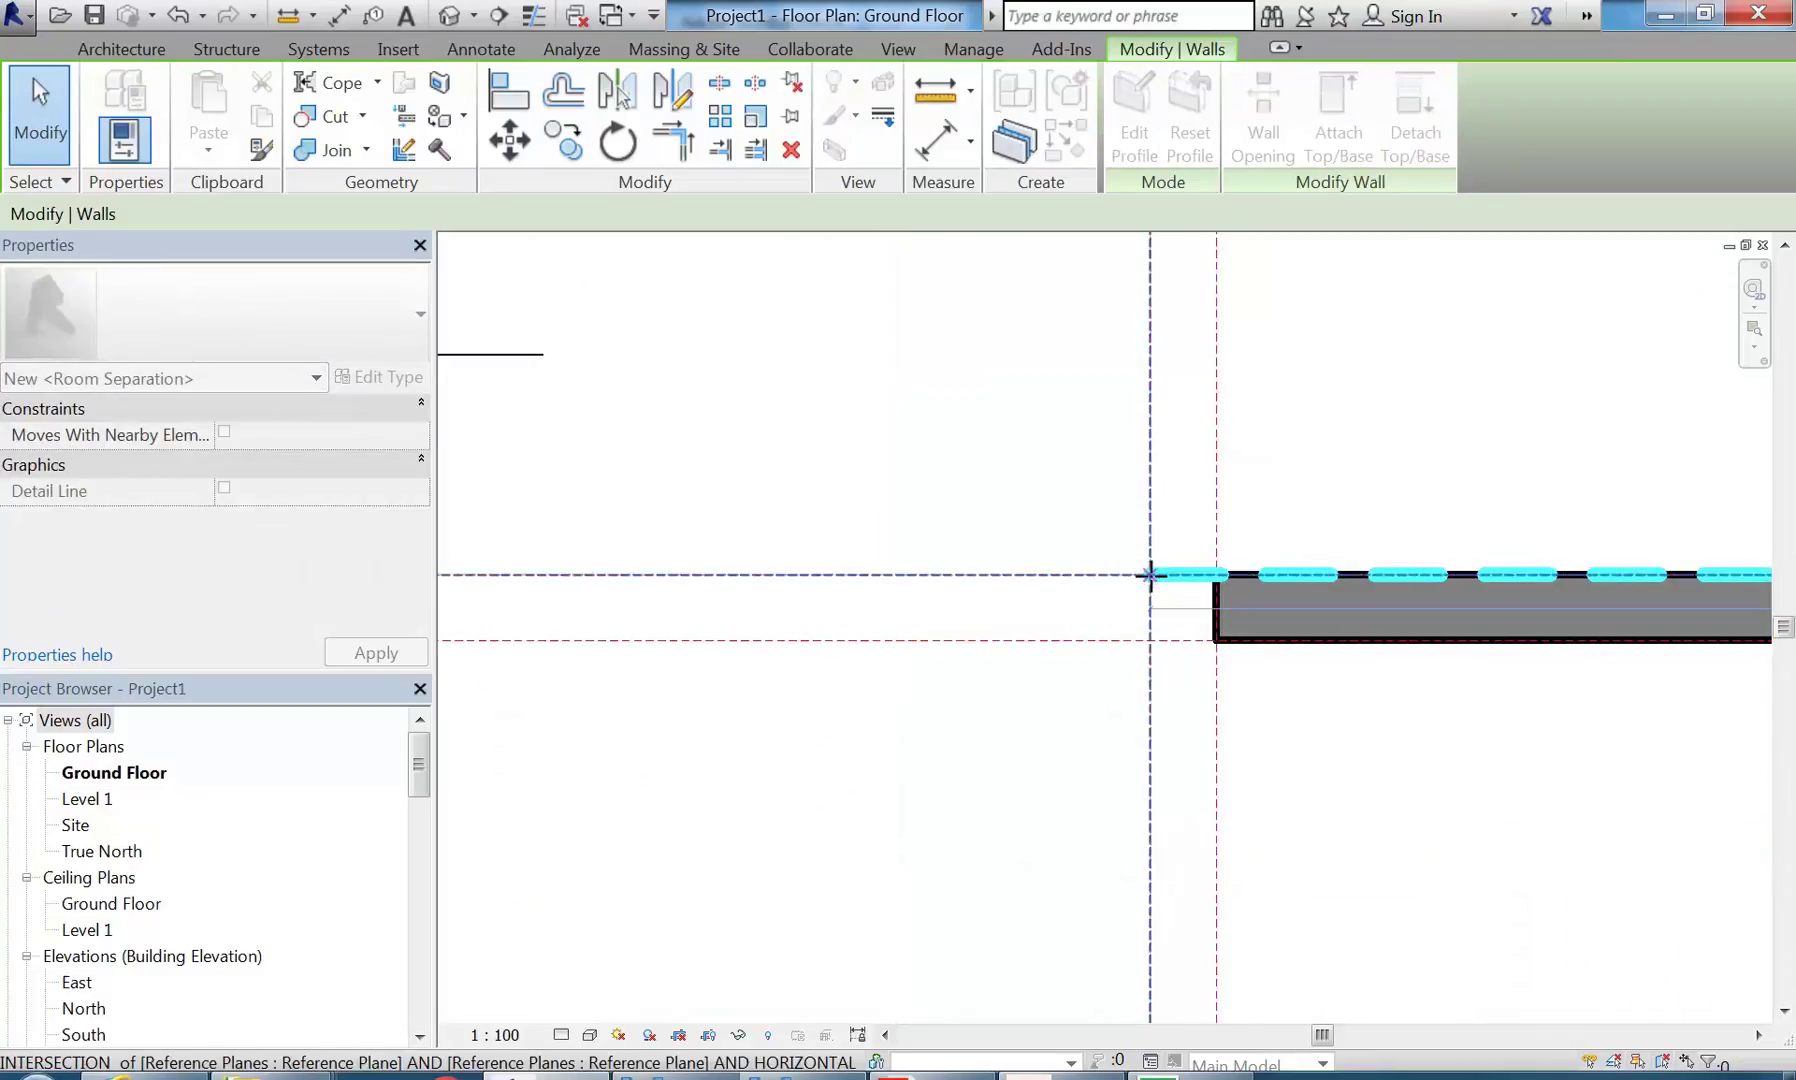
pyautogui.press('Escape')
pyautogui.press('Escape')
pyautogui.scroll(-1, 1027, 734)
pyautogui.scroll(-3, 980, 645)
pyautogui.moveTo(976, 530); pyautogui.dragTo(986, 553, button='middle')
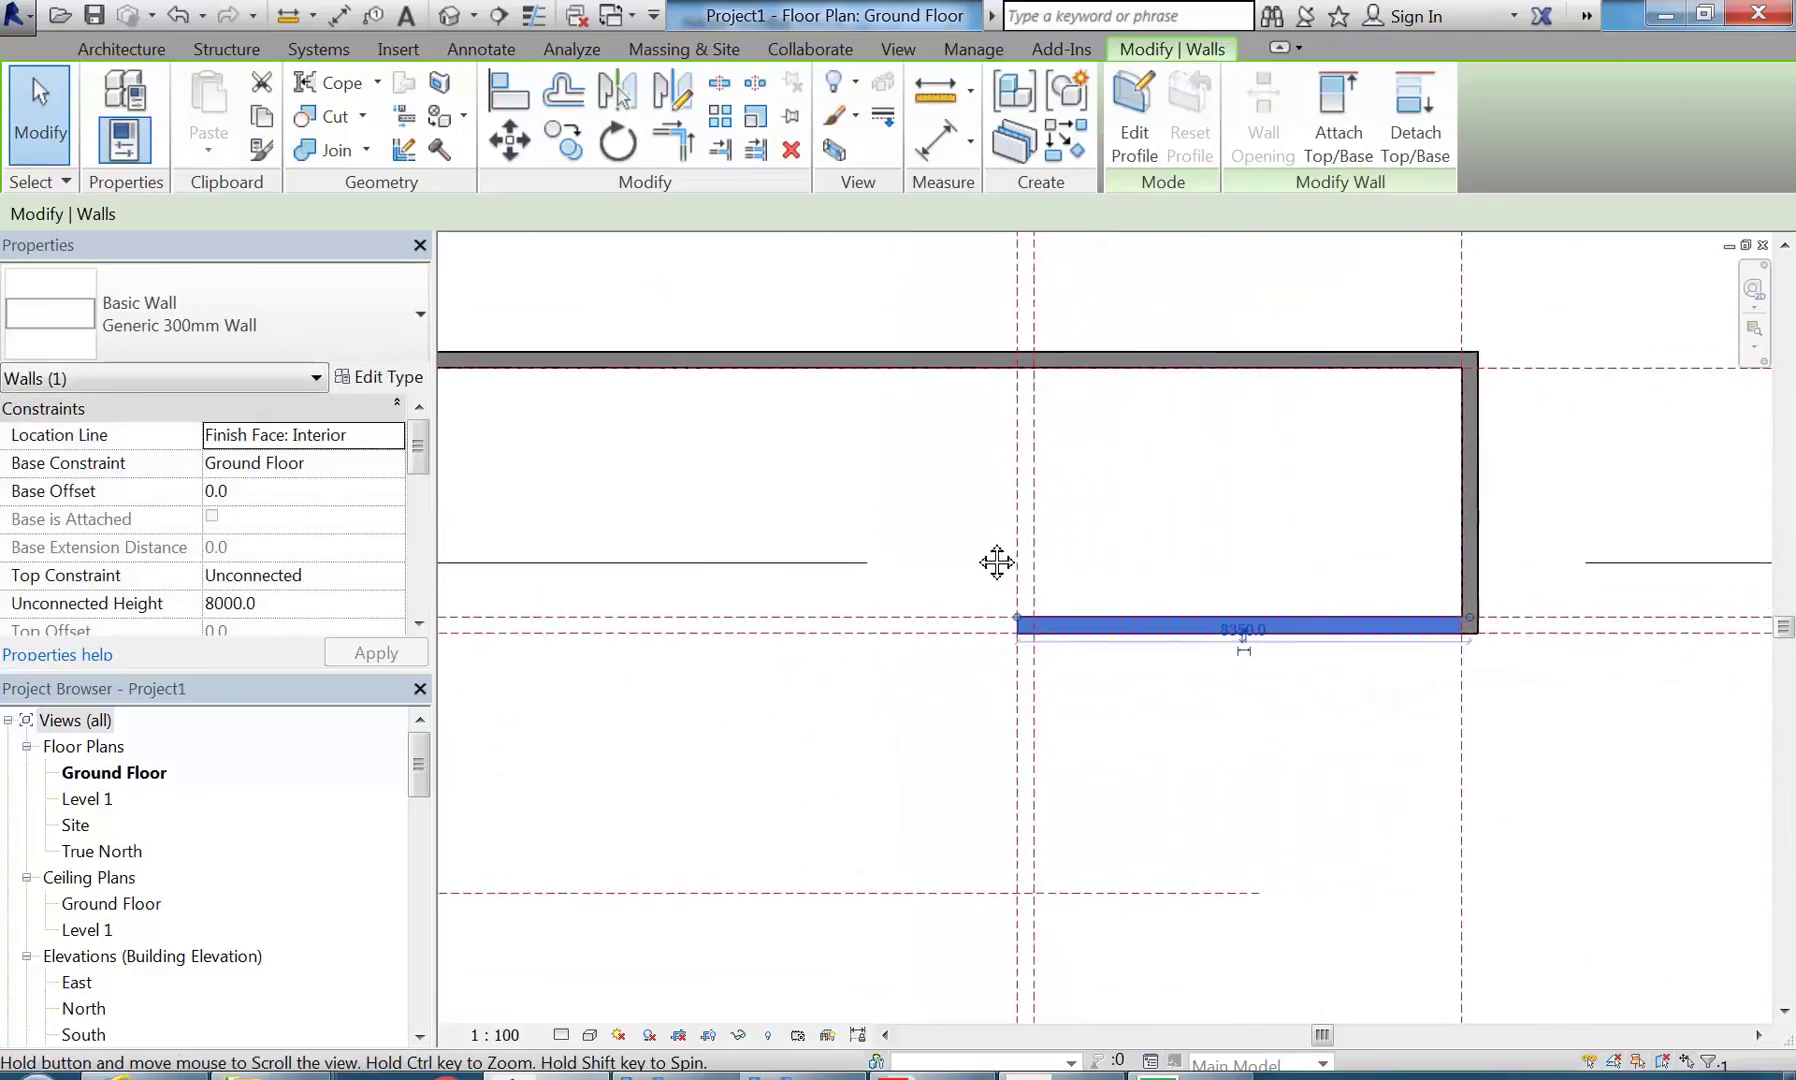
pyautogui.click(915, 490)
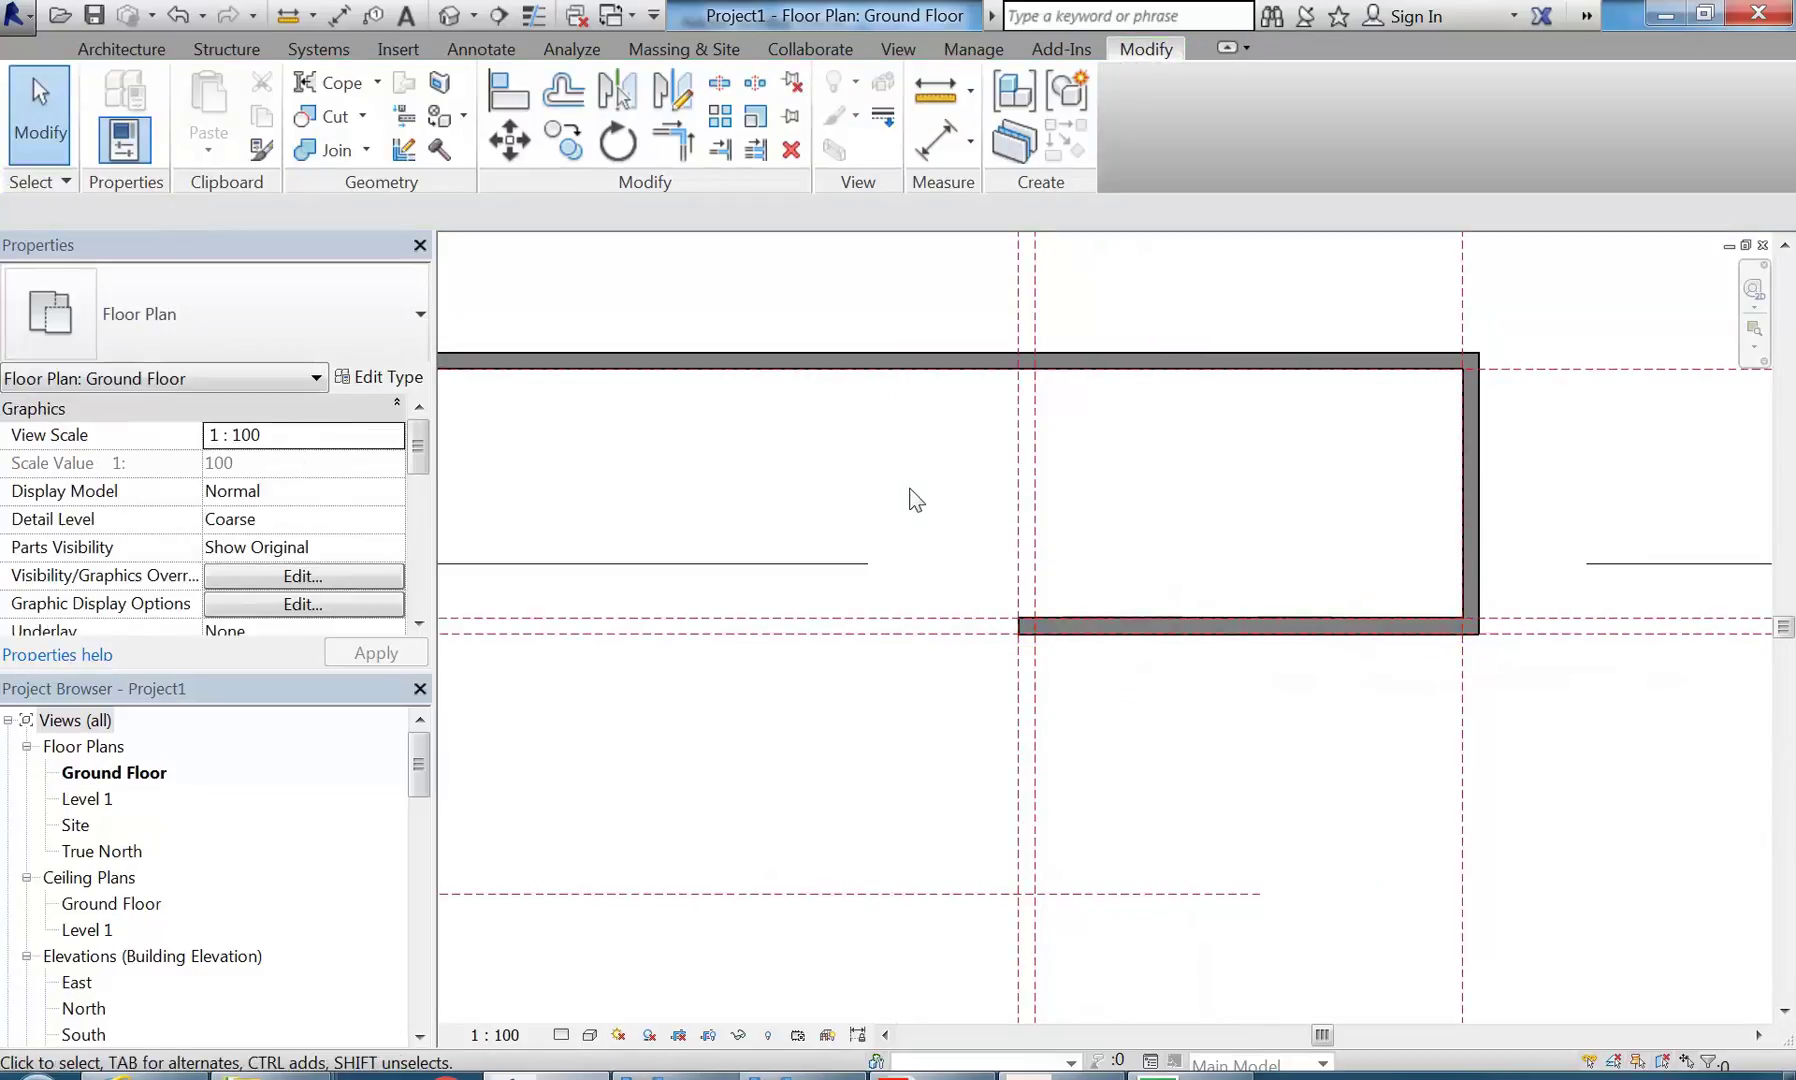
# - Draw a Generic 300mm wall from the stretched wall's free end straight down to the lowest horizontal reference plane
pyautogui.click(121, 49)
pyautogui.click(110, 90)
pyautogui.scroll(1, 1007, 598)
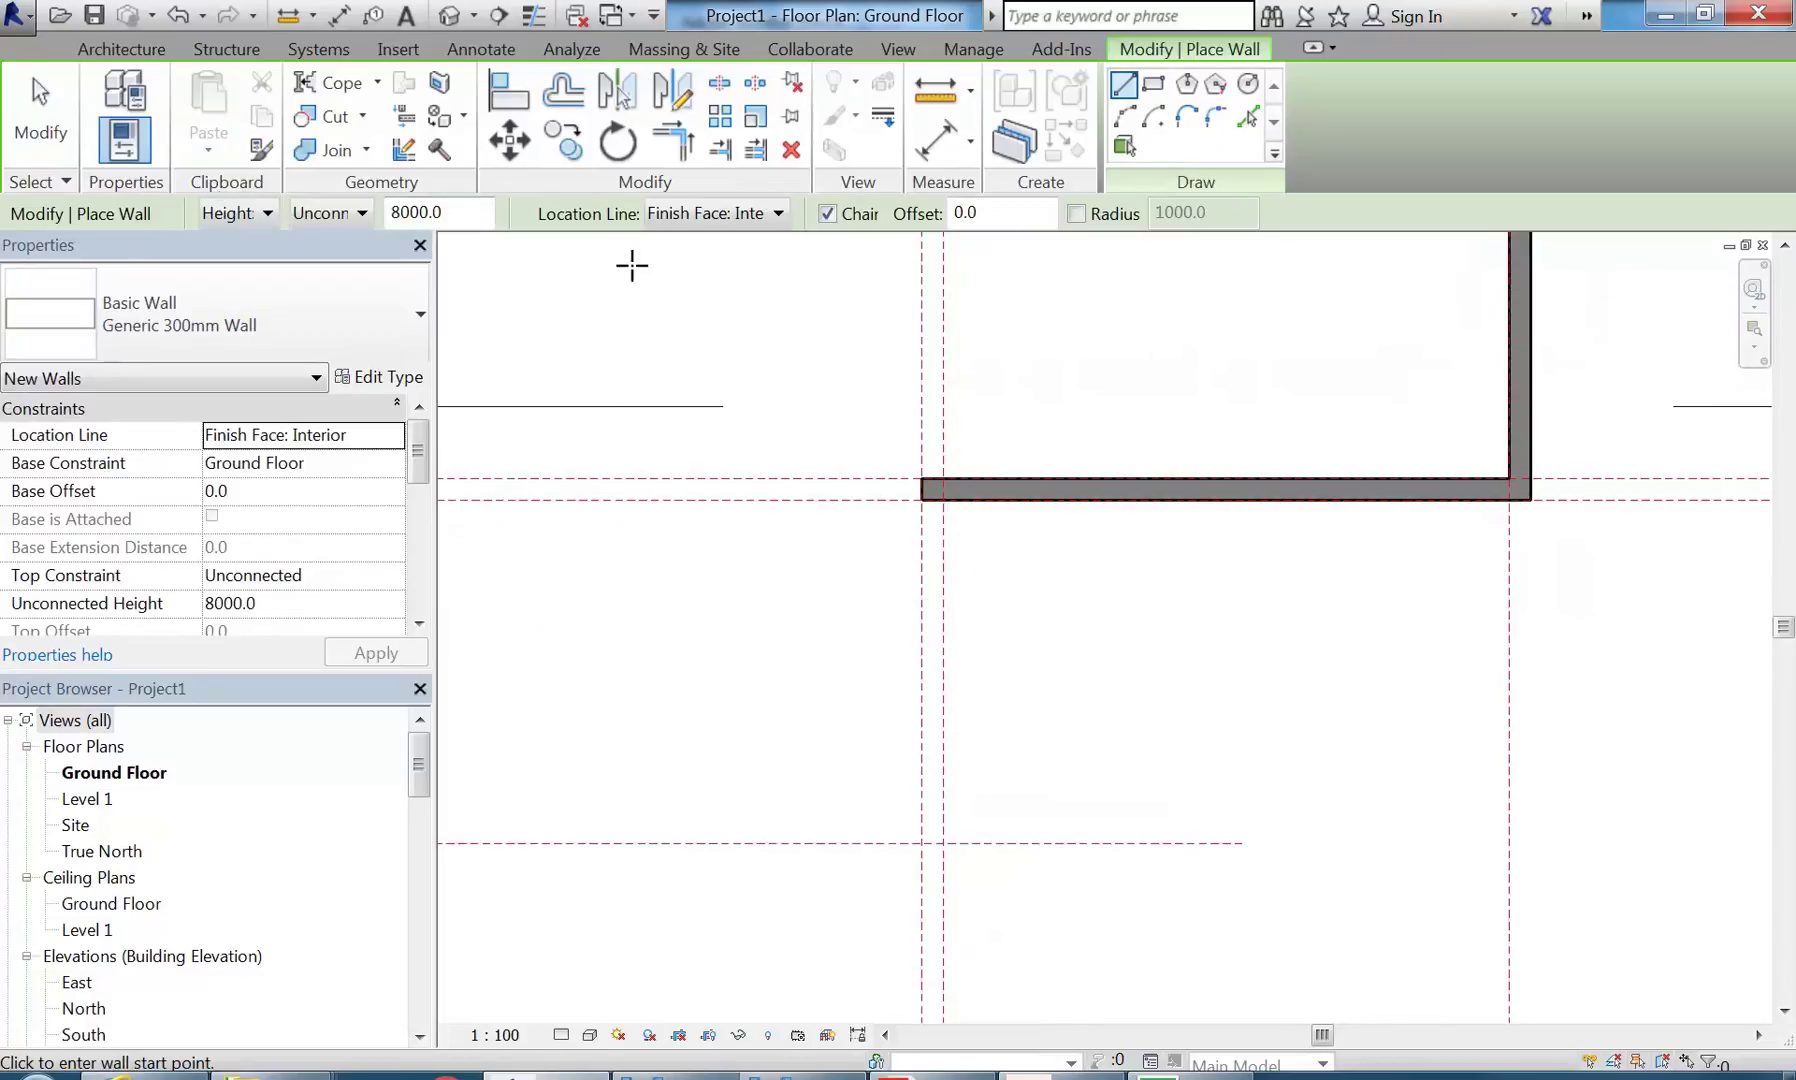
pyautogui.click(920, 478)
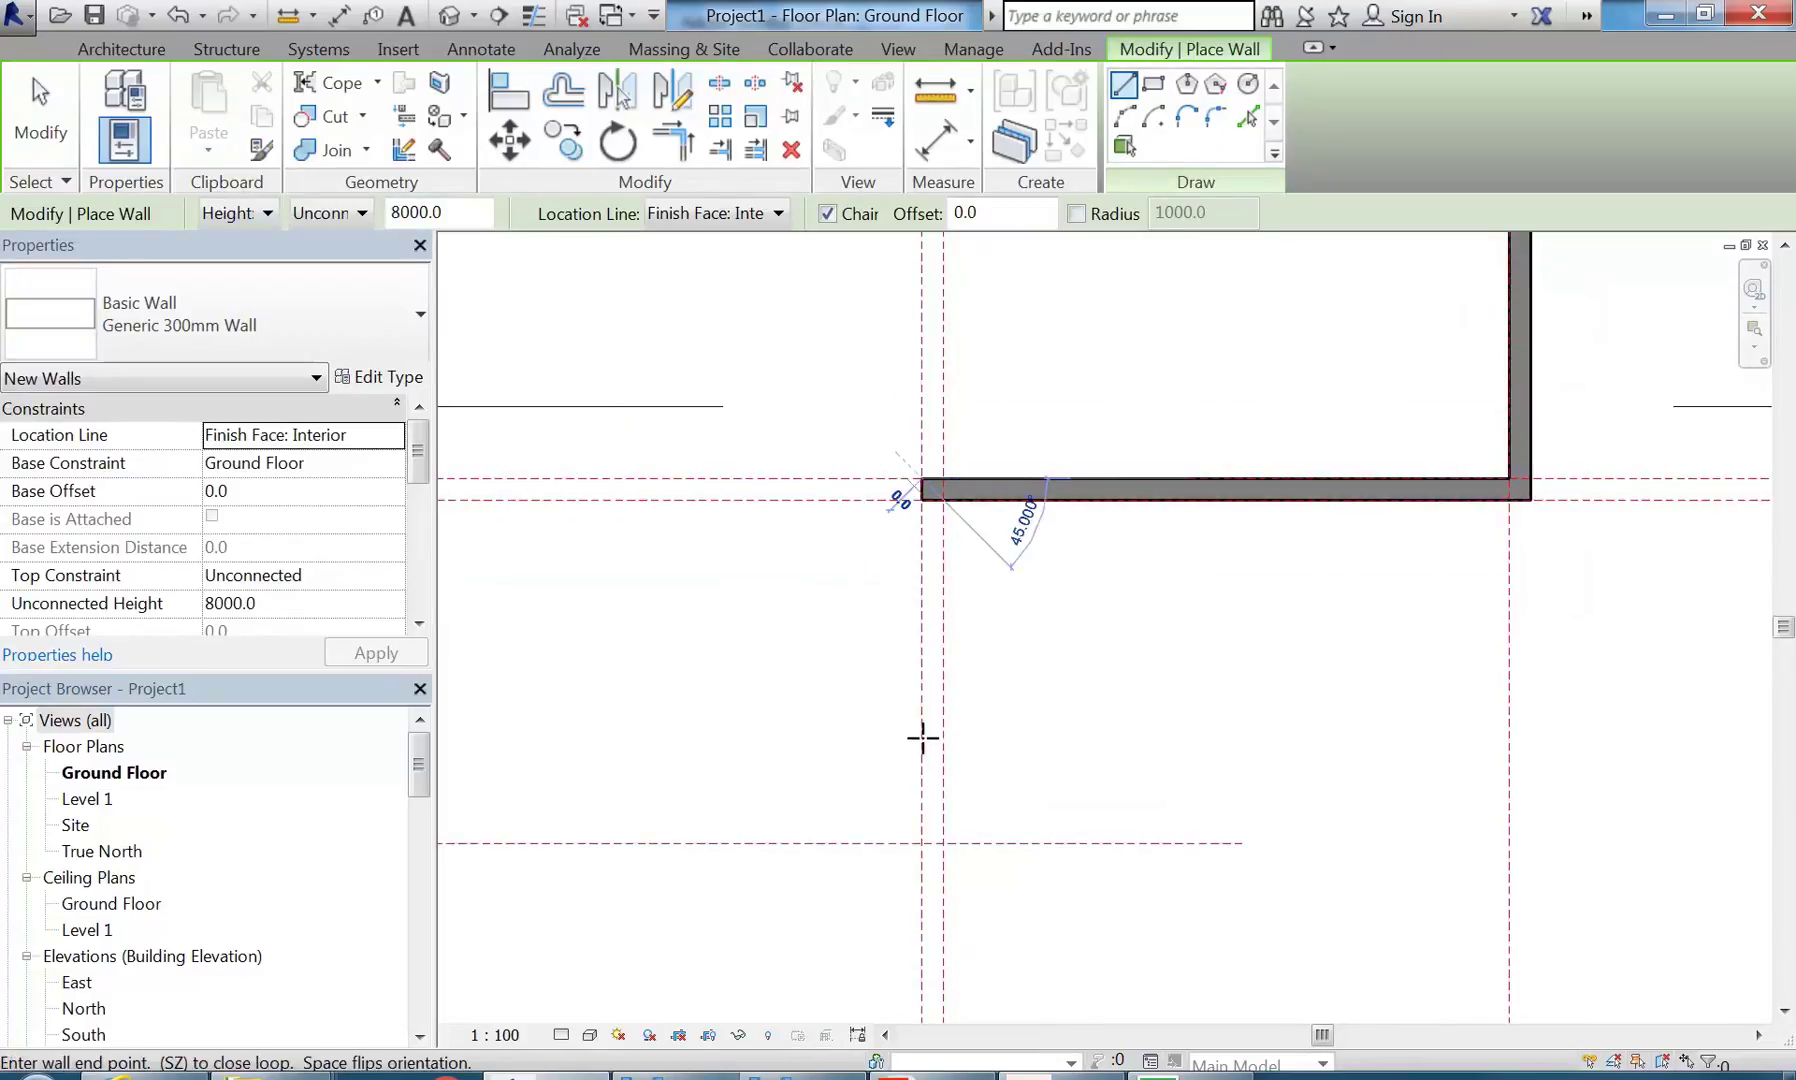
pyautogui.click(923, 843)
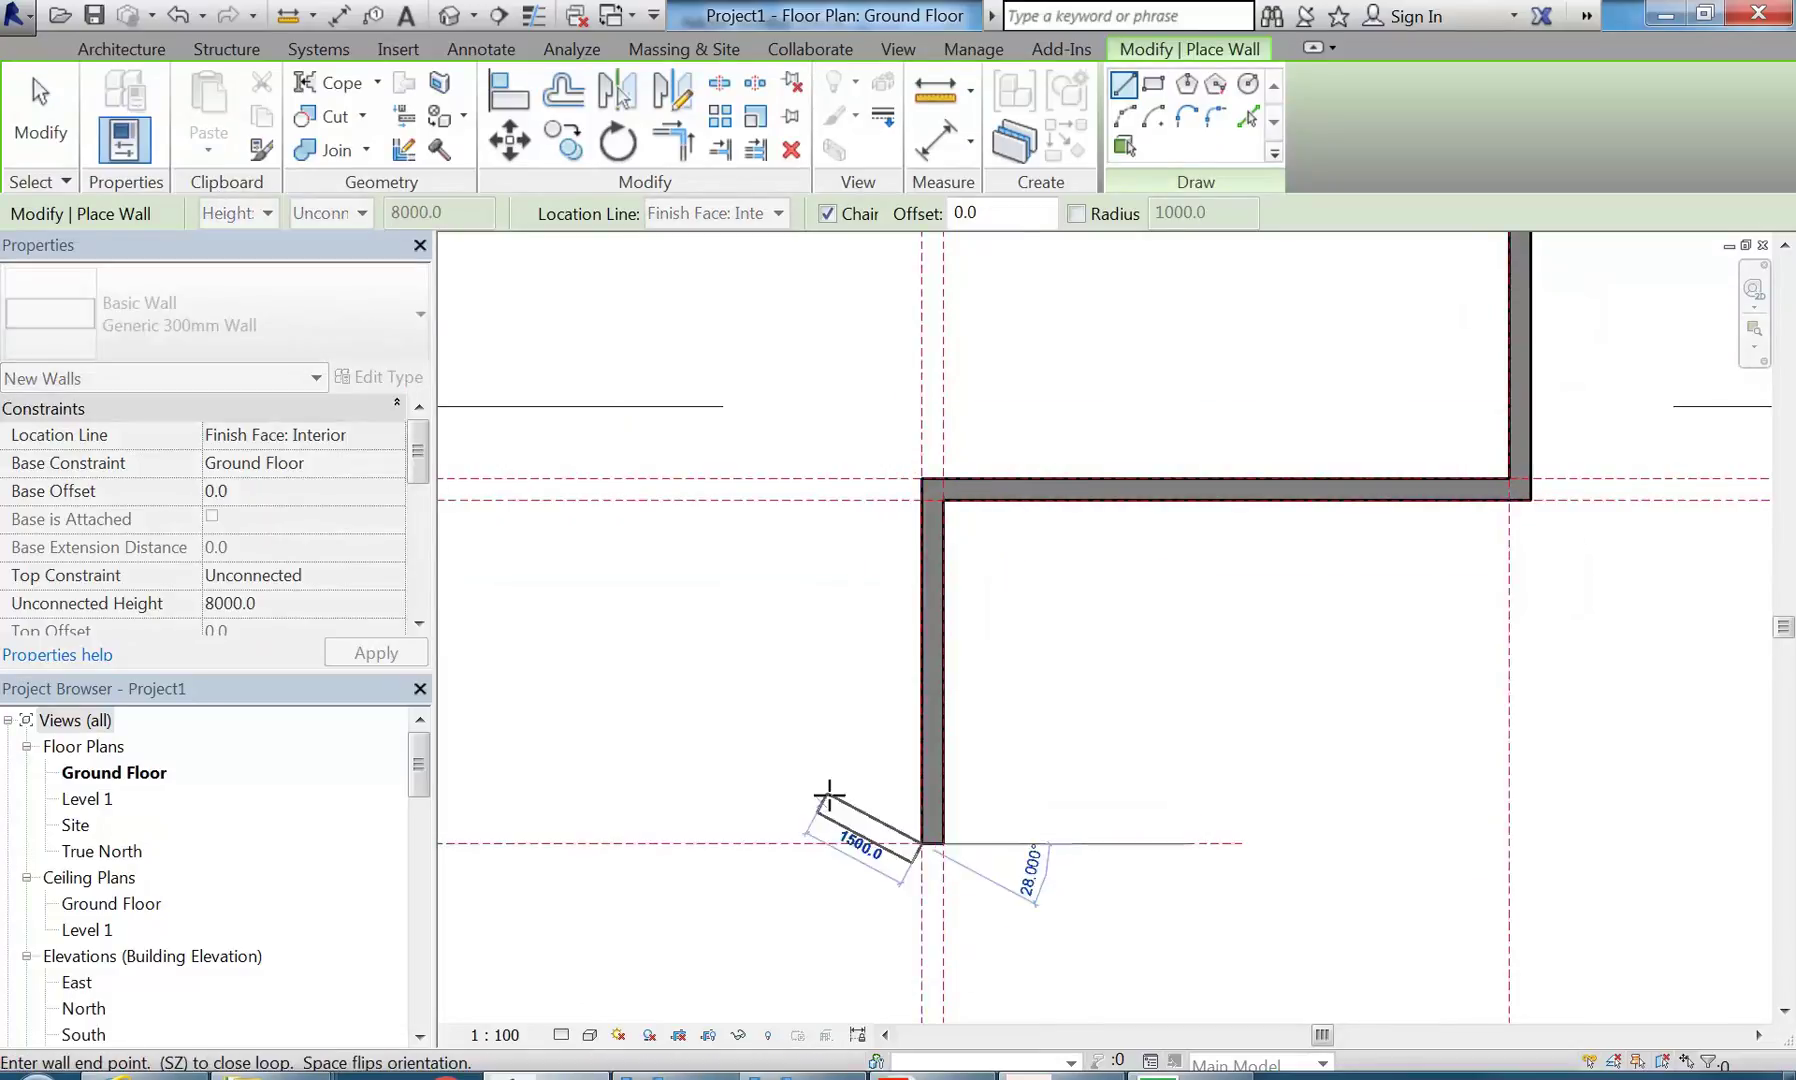
# - Continue the wall chain along the lowest horizontal plane and up the leftmost vertical plane to the top wall's corner, closing the outline
pyautogui.scroll(-2, 782, 746)
pyautogui.click(894, 715)
pyautogui.moveTo(891, 607); pyautogui.dragTo(880, 731, button='middle')
pyautogui.click(881, 441)
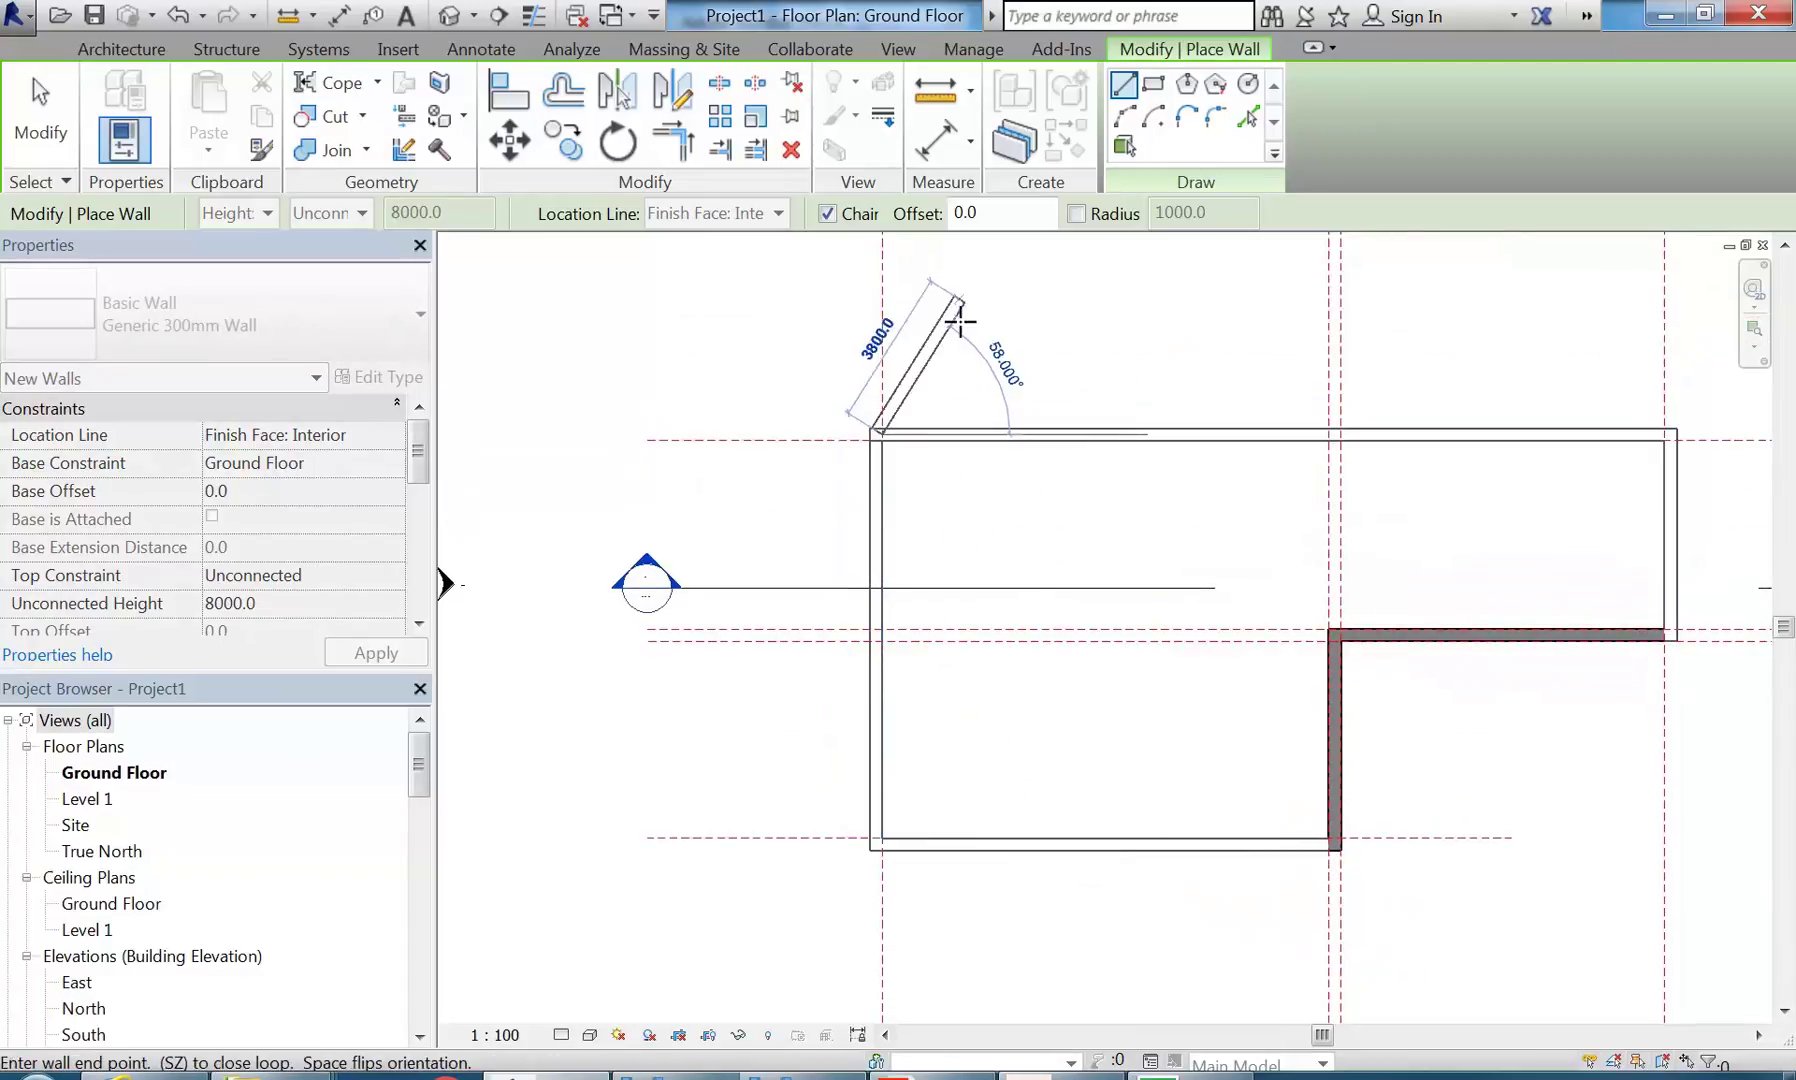
pyautogui.rightClick(970, 341)
pyautogui.click(998, 361)
pyautogui.rightClick(993, 341)
pyautogui.click(1028, 358)
pyautogui.scroll(-1, 1028, 356)
pyautogui.moveTo(957, 345); pyautogui.dragTo(836, 326, button='middle')
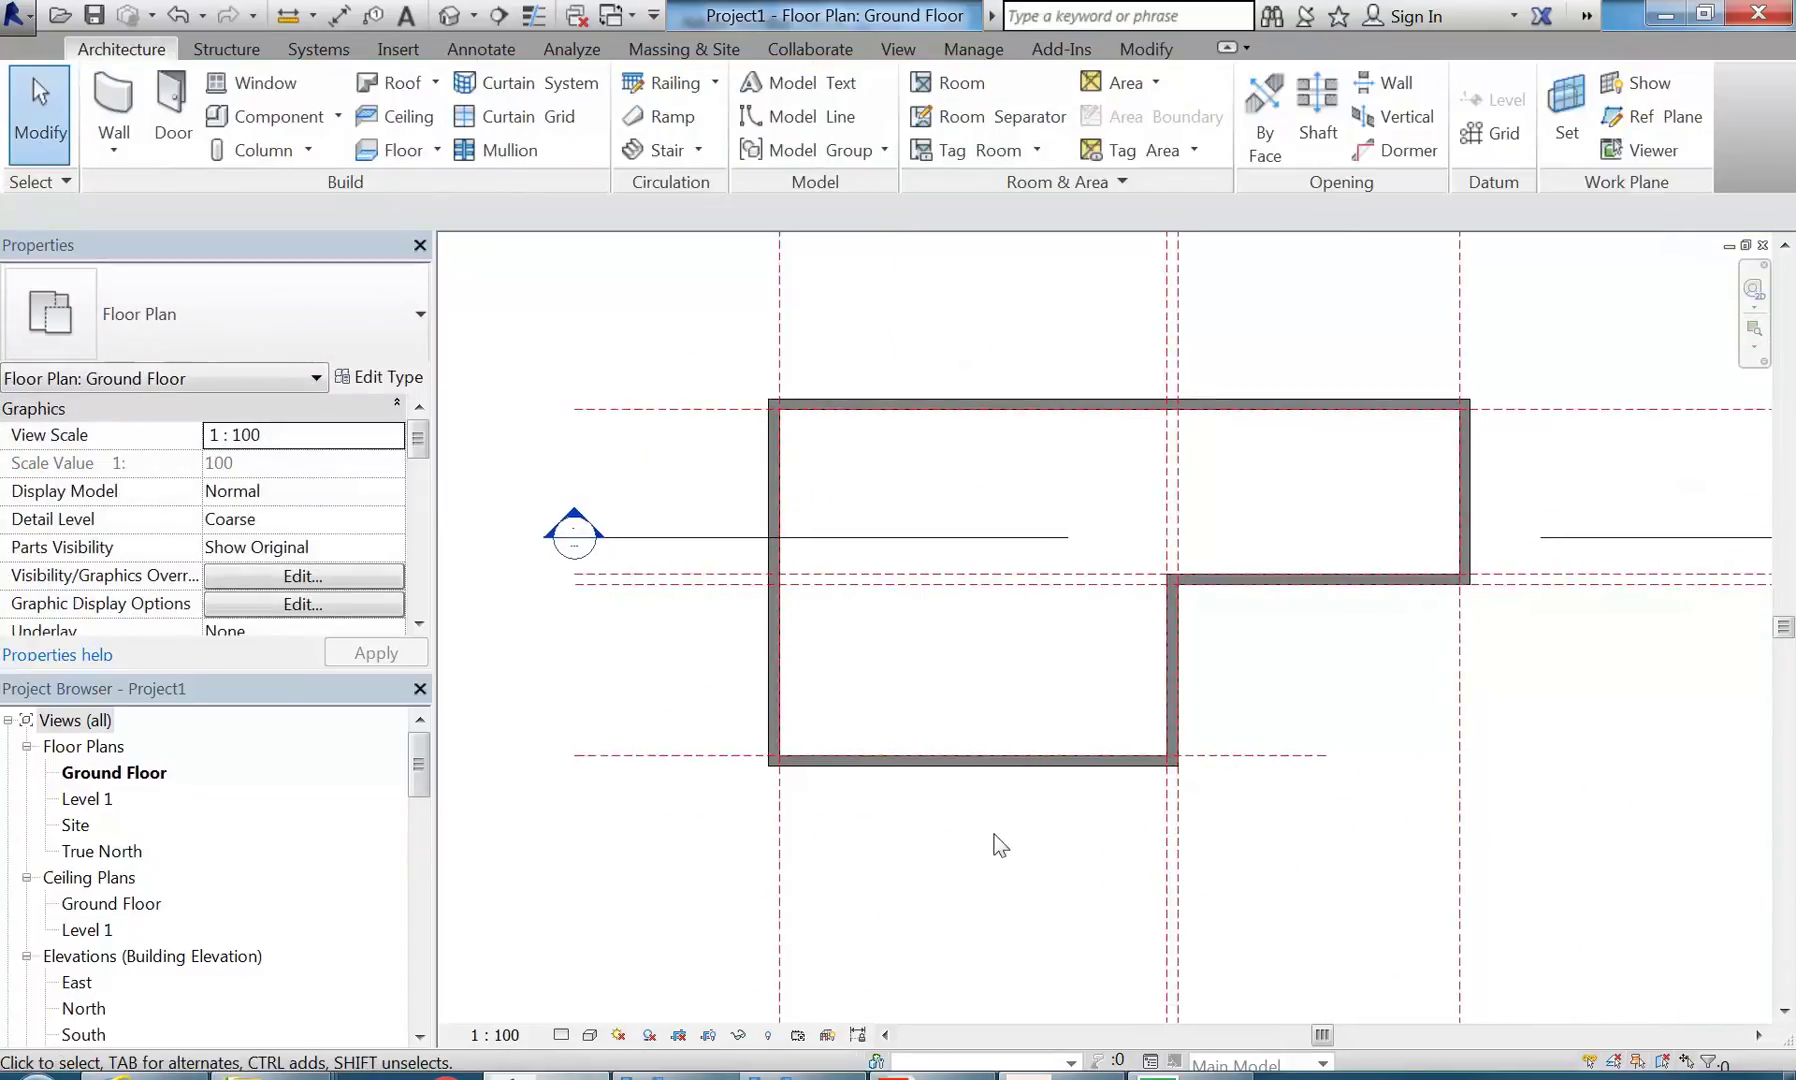
pyautogui.moveTo(960, 718); pyautogui.dragTo(988, 721, button='middle')
pyautogui.scroll(1, 988, 721)
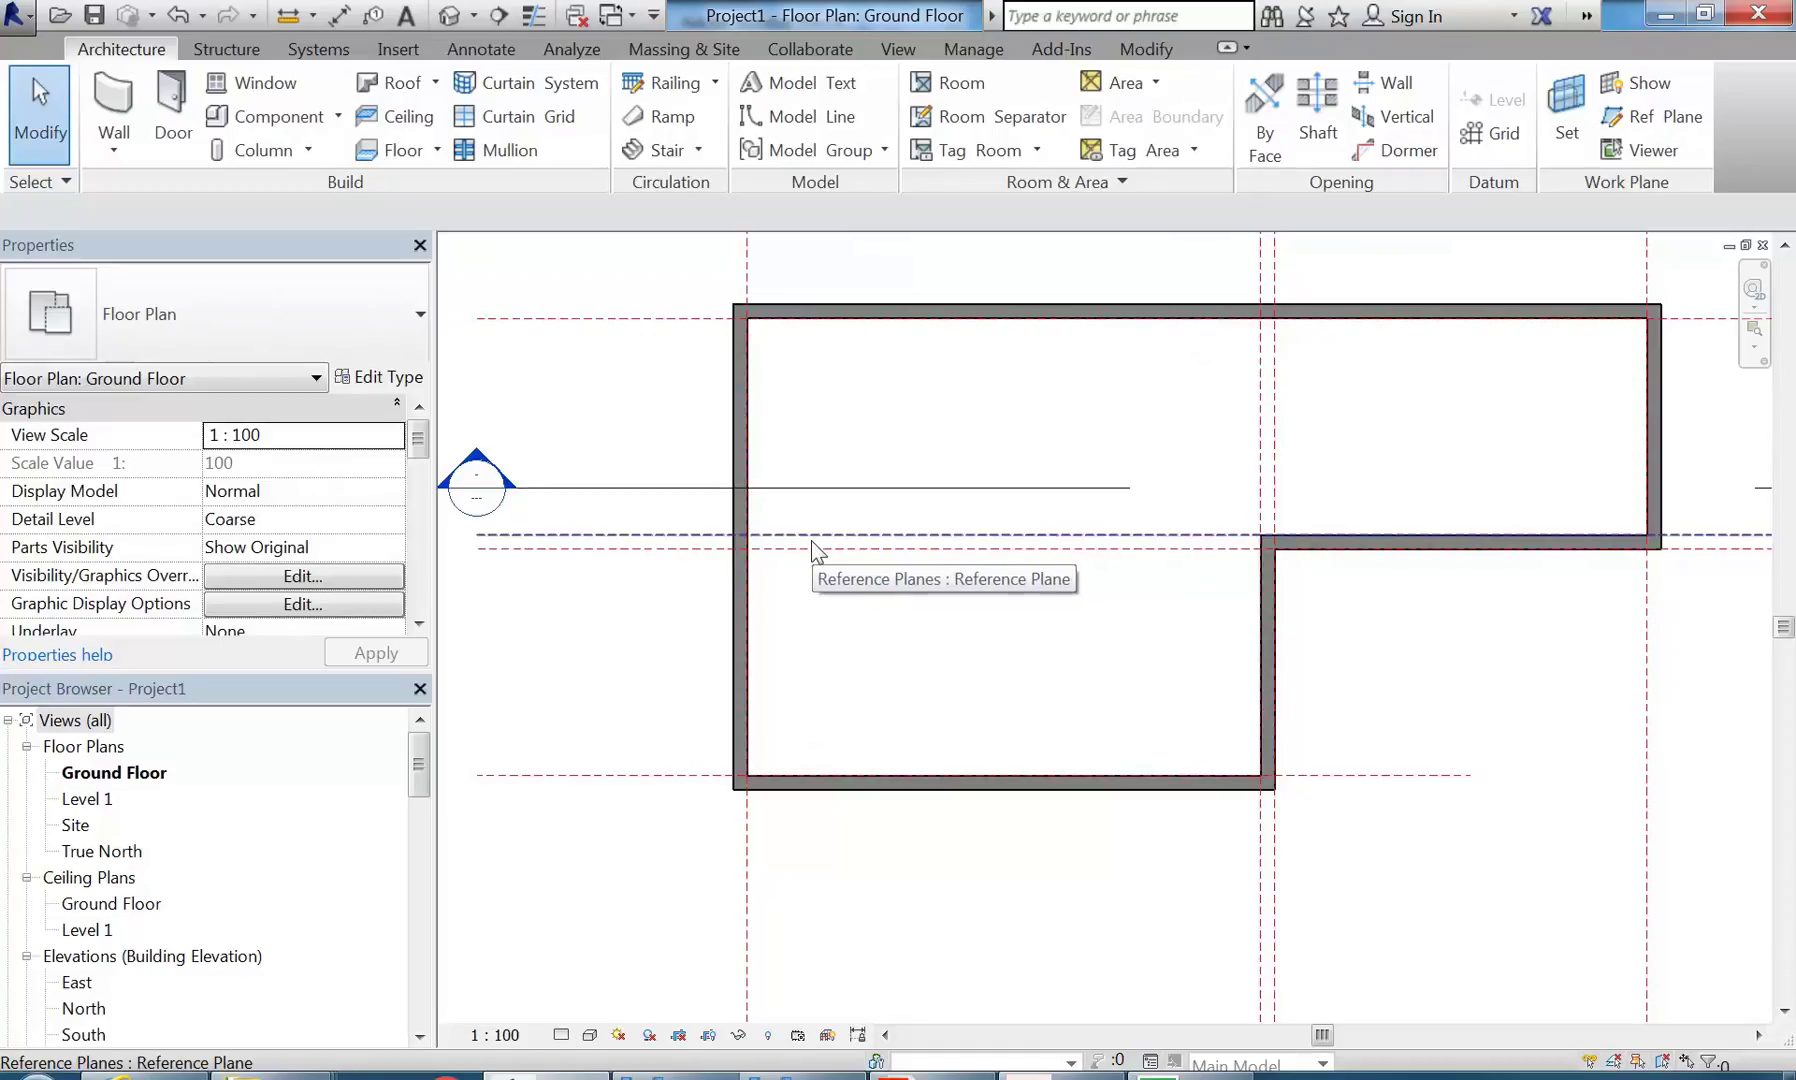
# - Select the inner horizontal wall, check its layout against the showroom plan in the Acrobat PDF, and return to Revit
pyautogui.click(1360, 556)
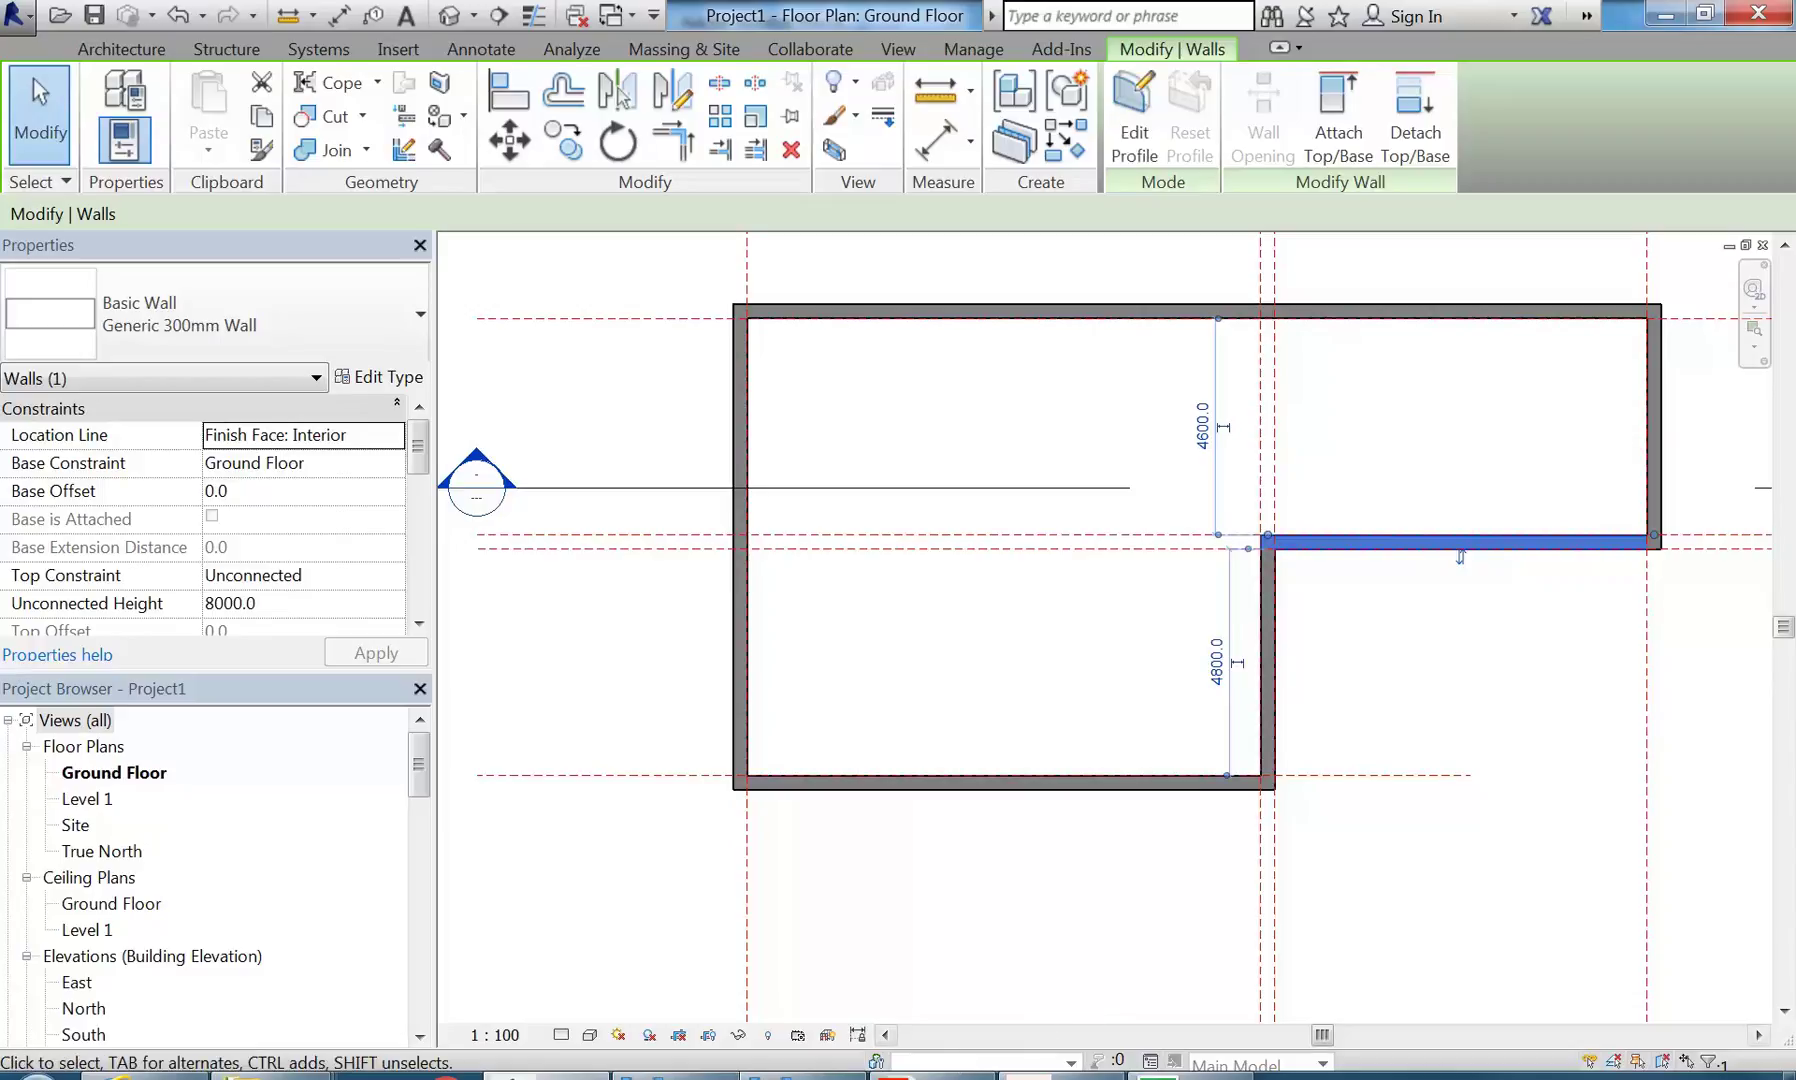
pyautogui.hotkey('alt', 'Tab')
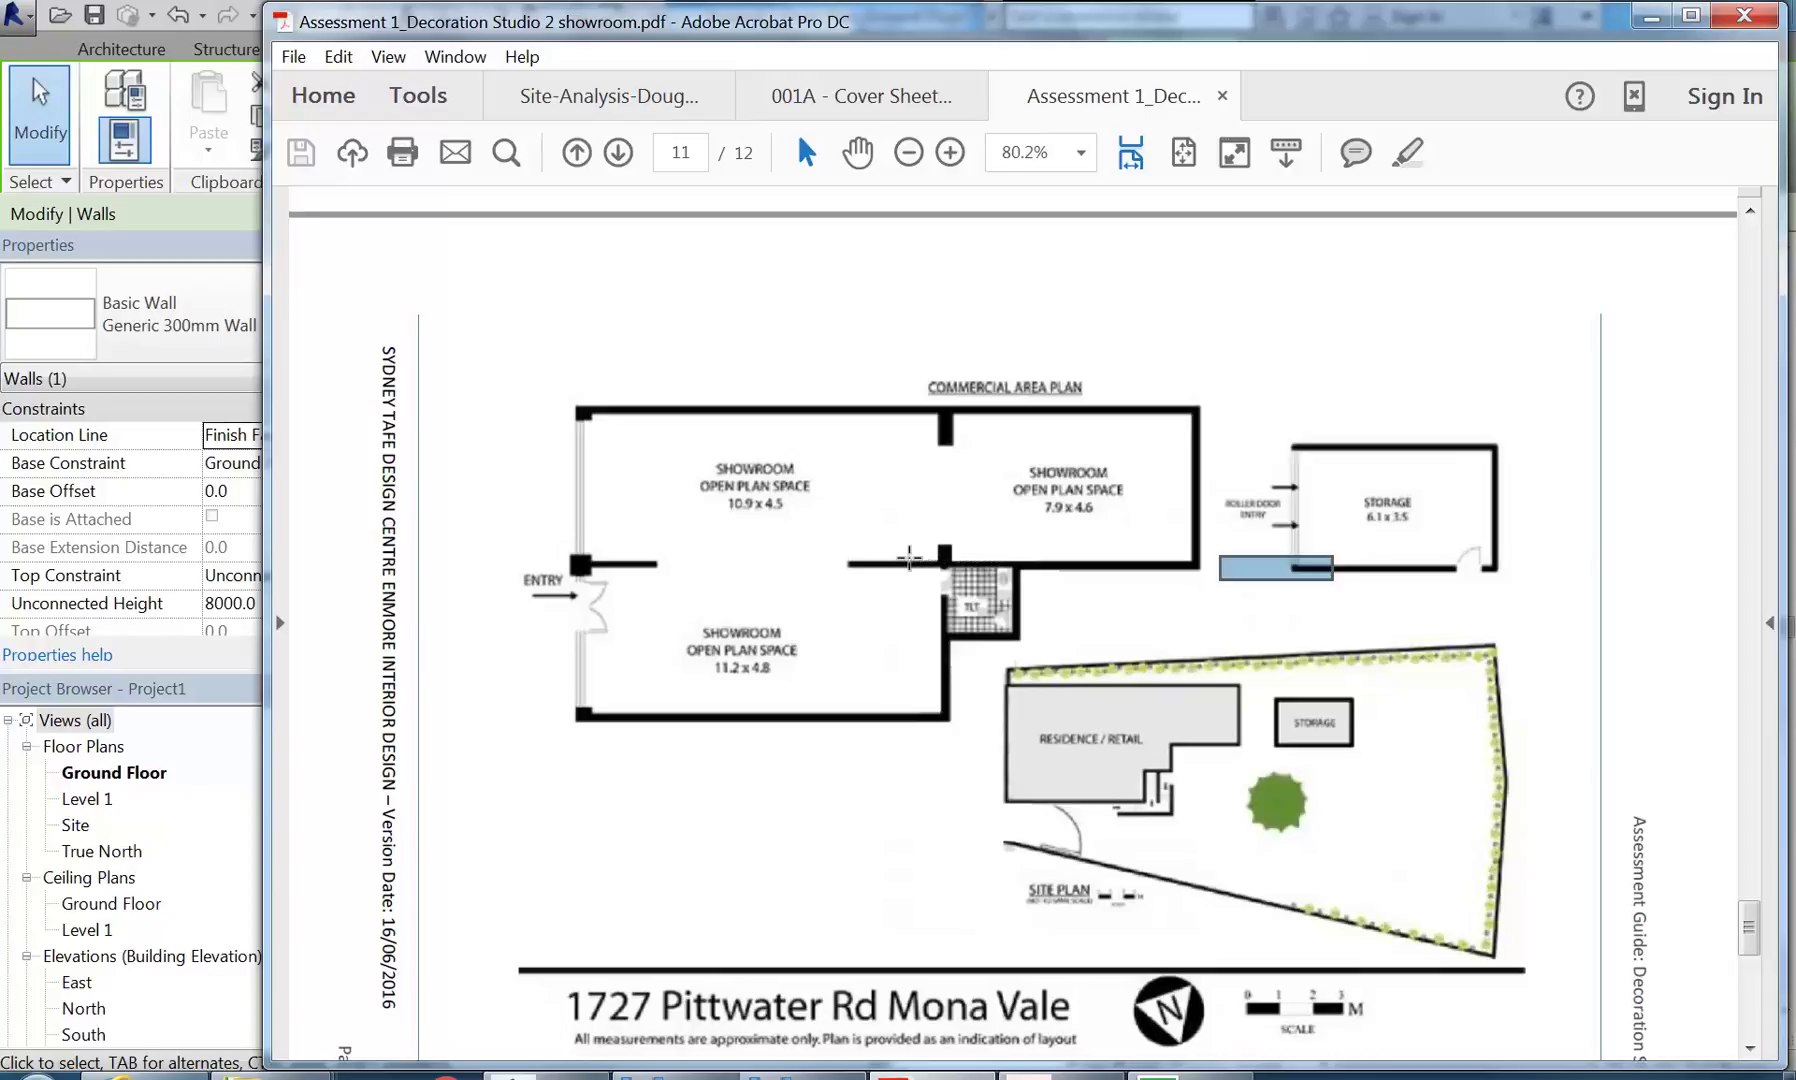
pyautogui.click(1655, 14)
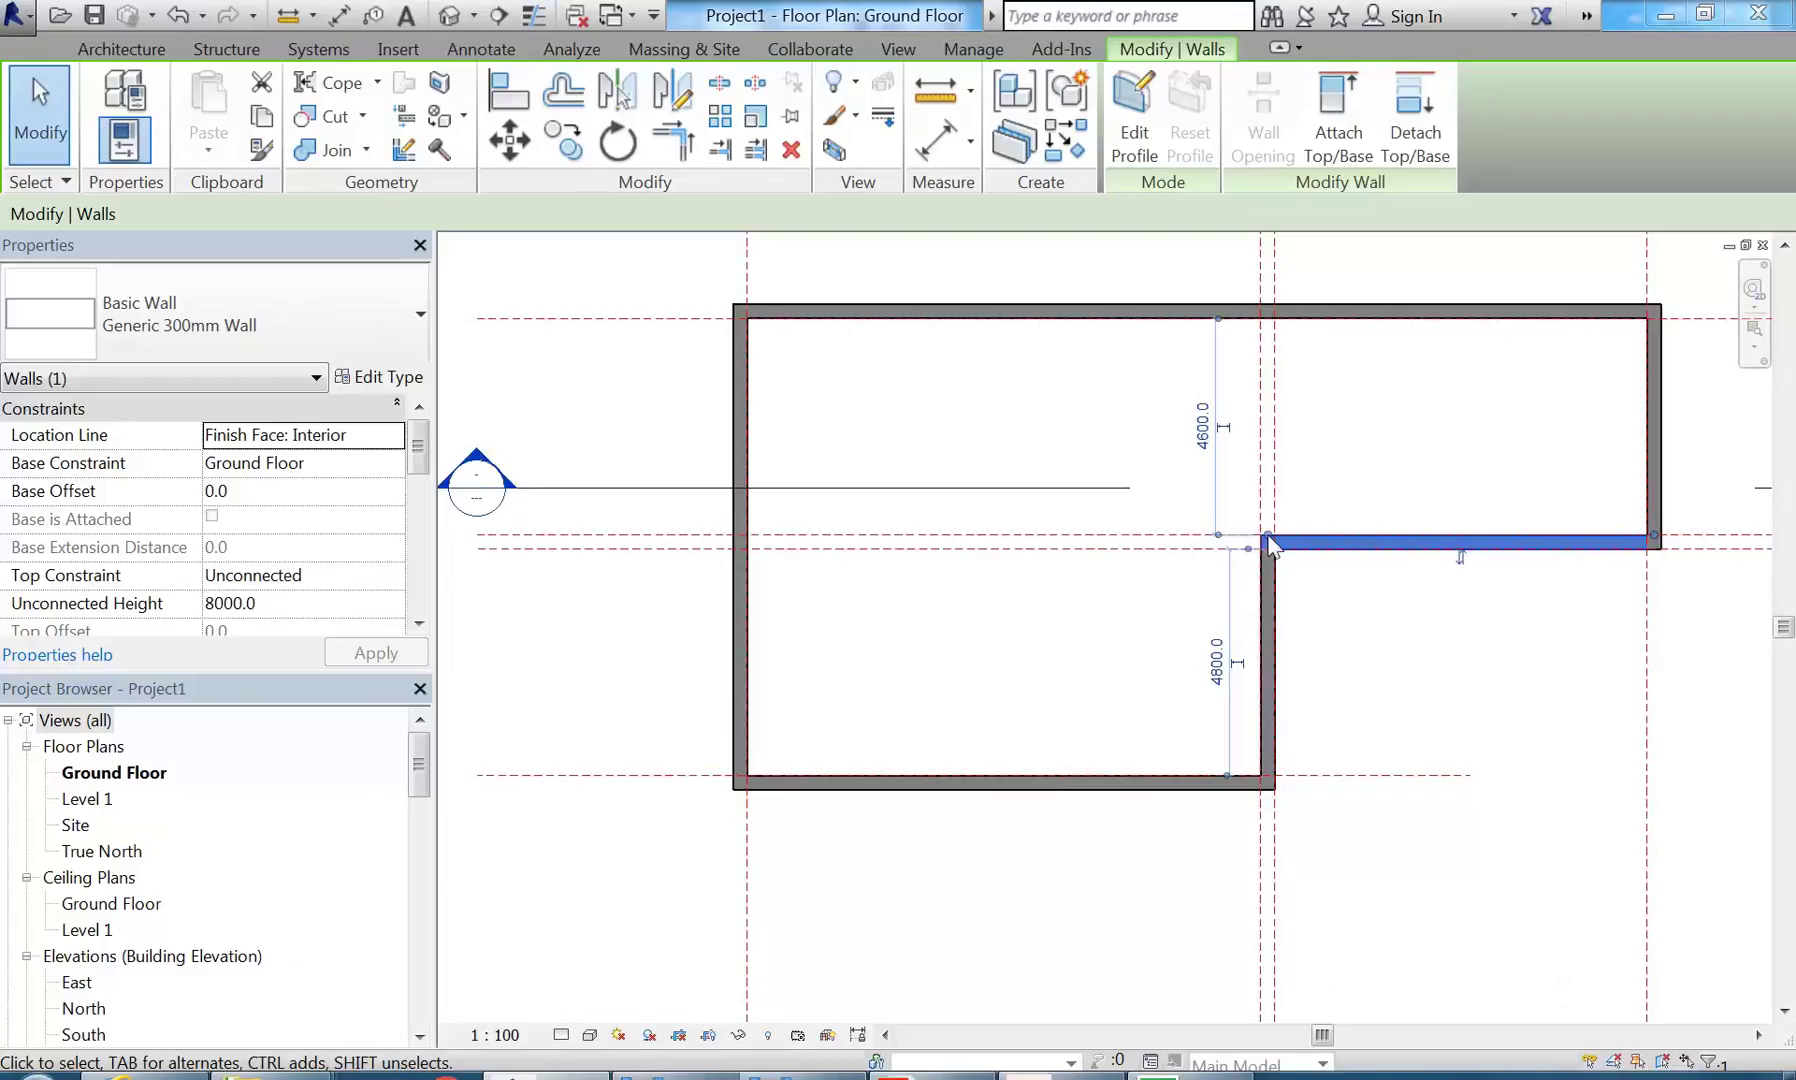
pyautogui.moveTo(1247, 527); pyautogui.dragTo(914, 529)
pyautogui.press('Escape')
pyautogui.press('Escape')
# - Stretch the inner horizontal wall's free end to the leftmost vertical reference plane so it divides the two showroom spaces
pyautogui.click(1390, 542)
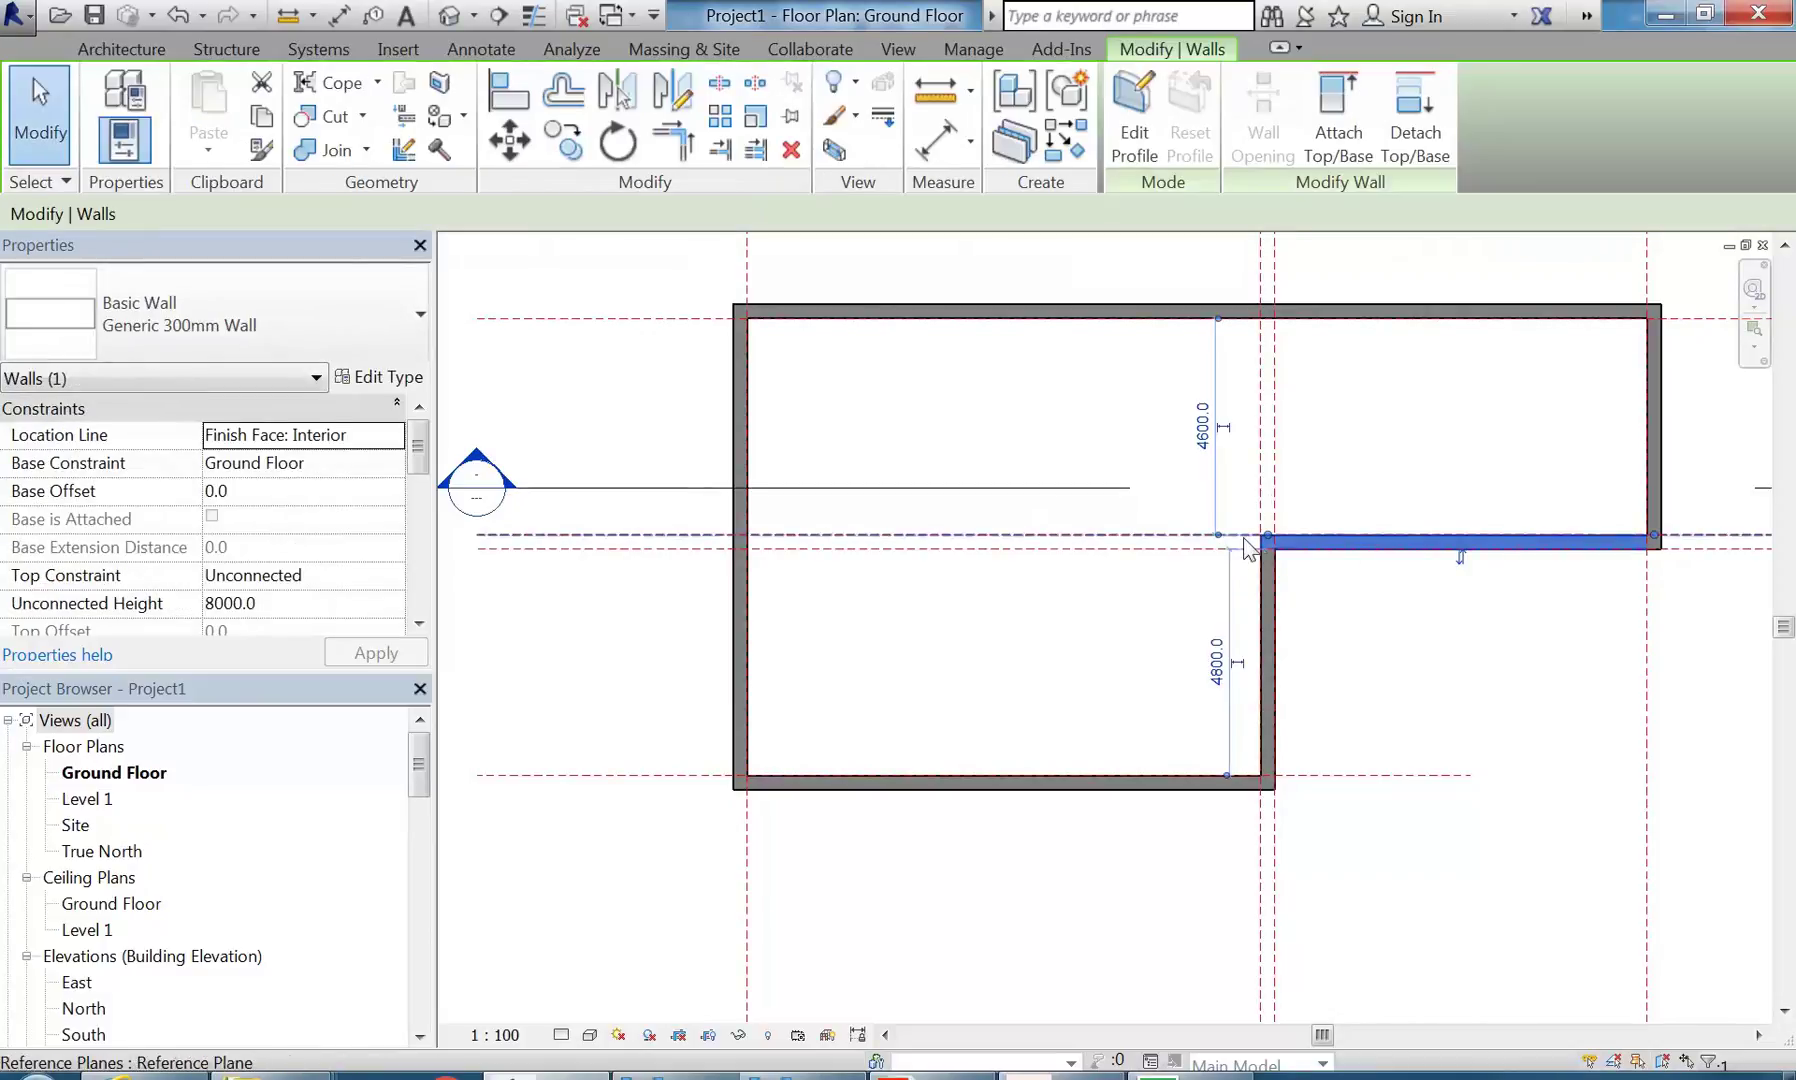
pyautogui.moveTo(1268, 536); pyautogui.dragTo(745, 537)
pyautogui.click(901, 606)
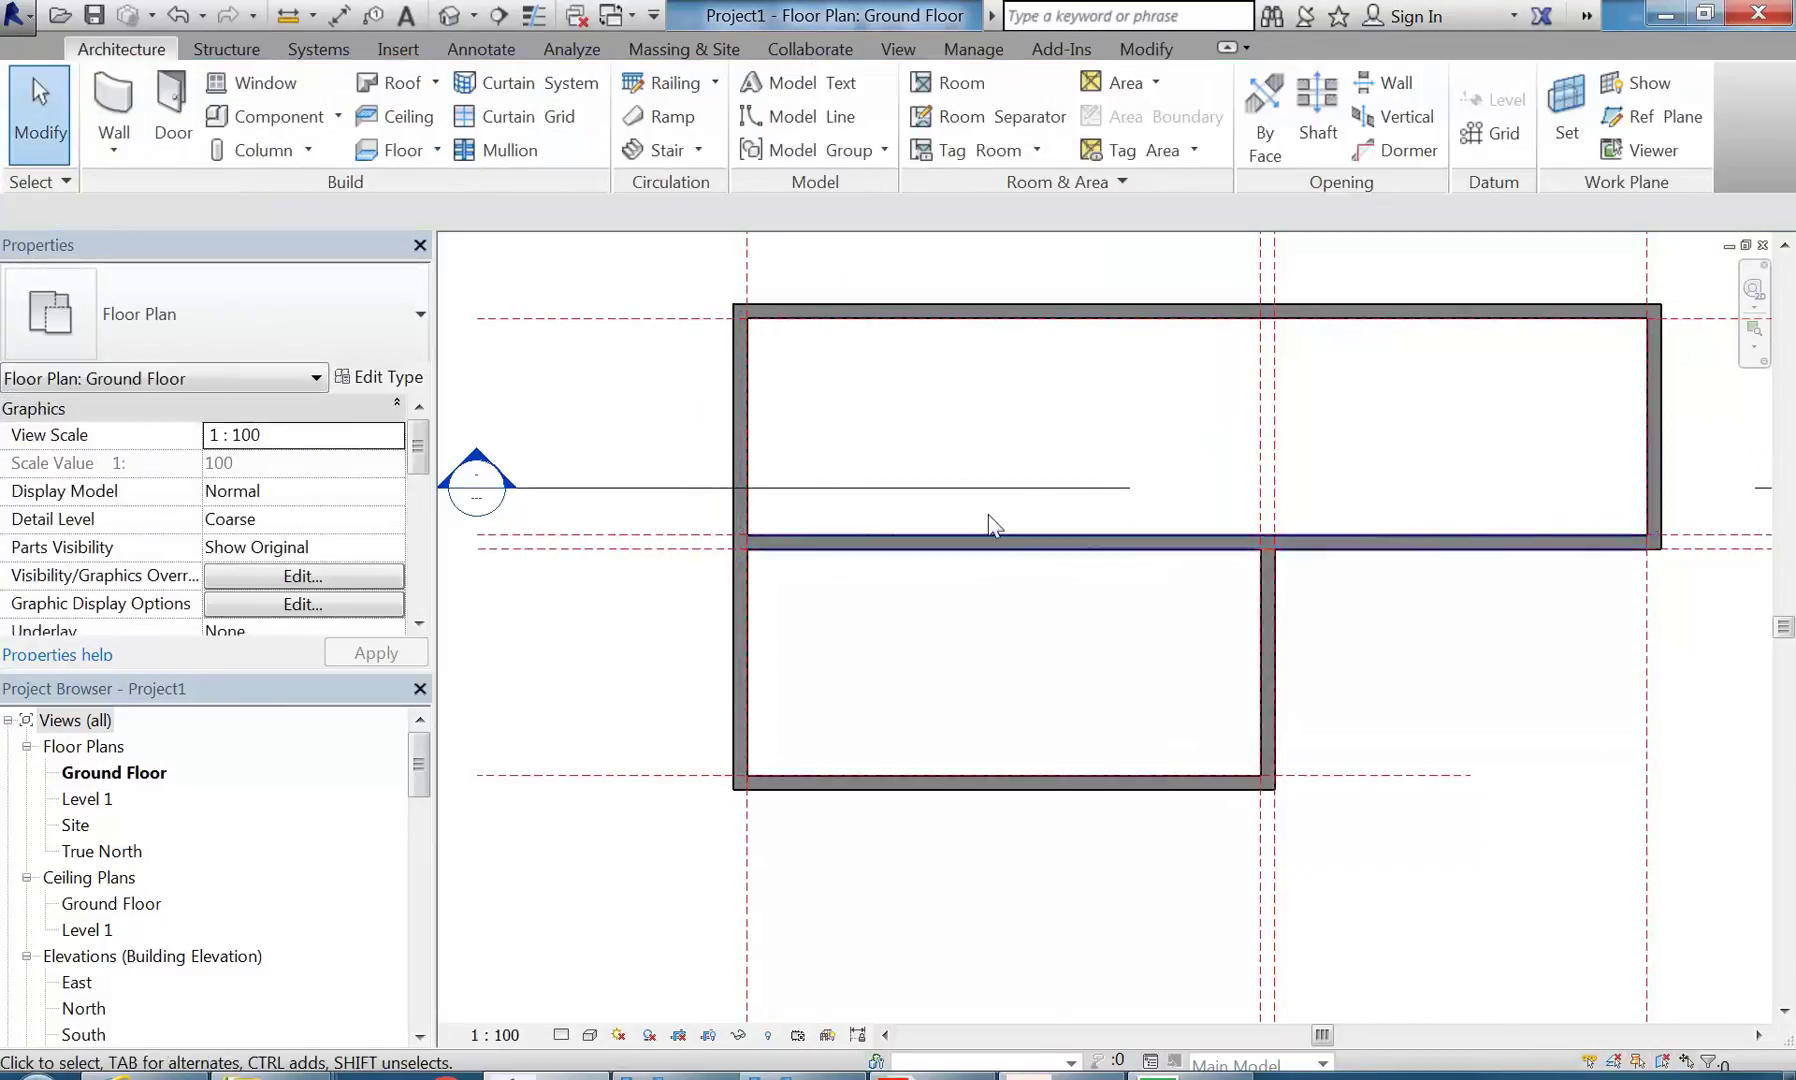
# - Open the default 3D view and orbit around the showroom walls to inspect them
pyautogui.scroll(-2, 880, 620)
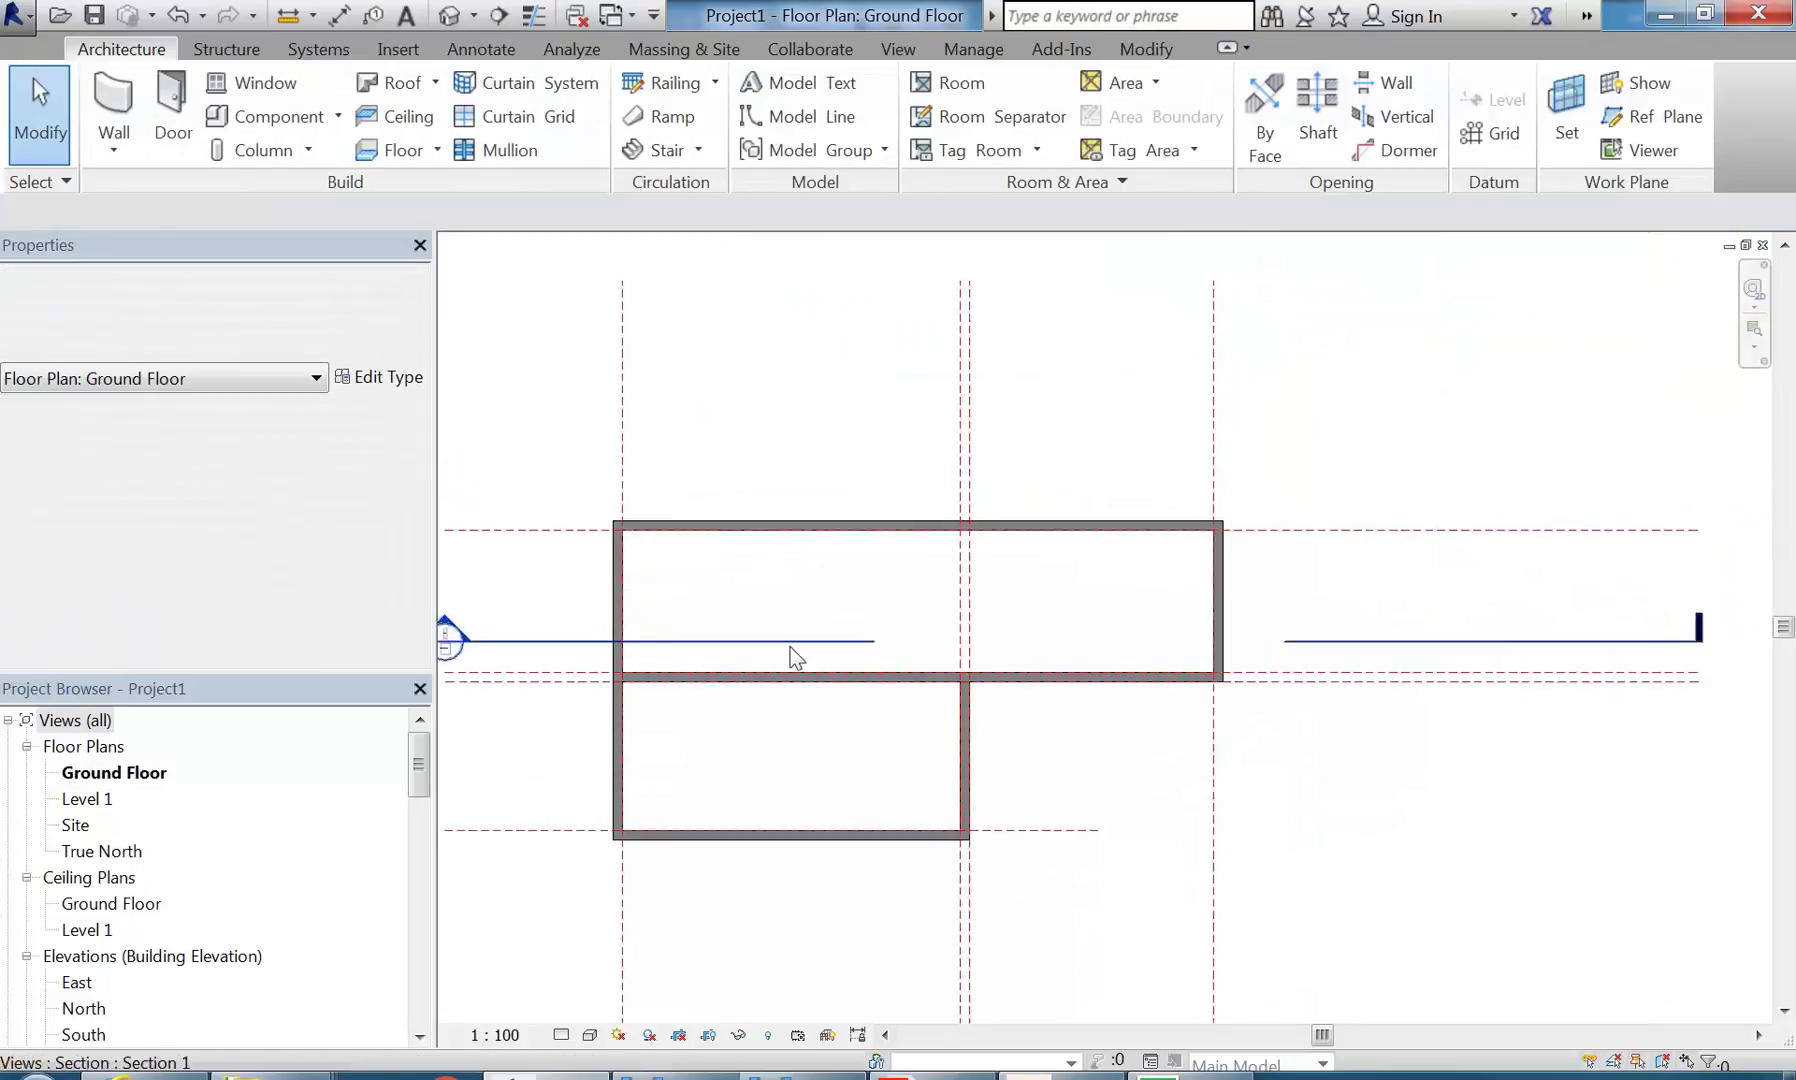
pyautogui.click(447, 18)
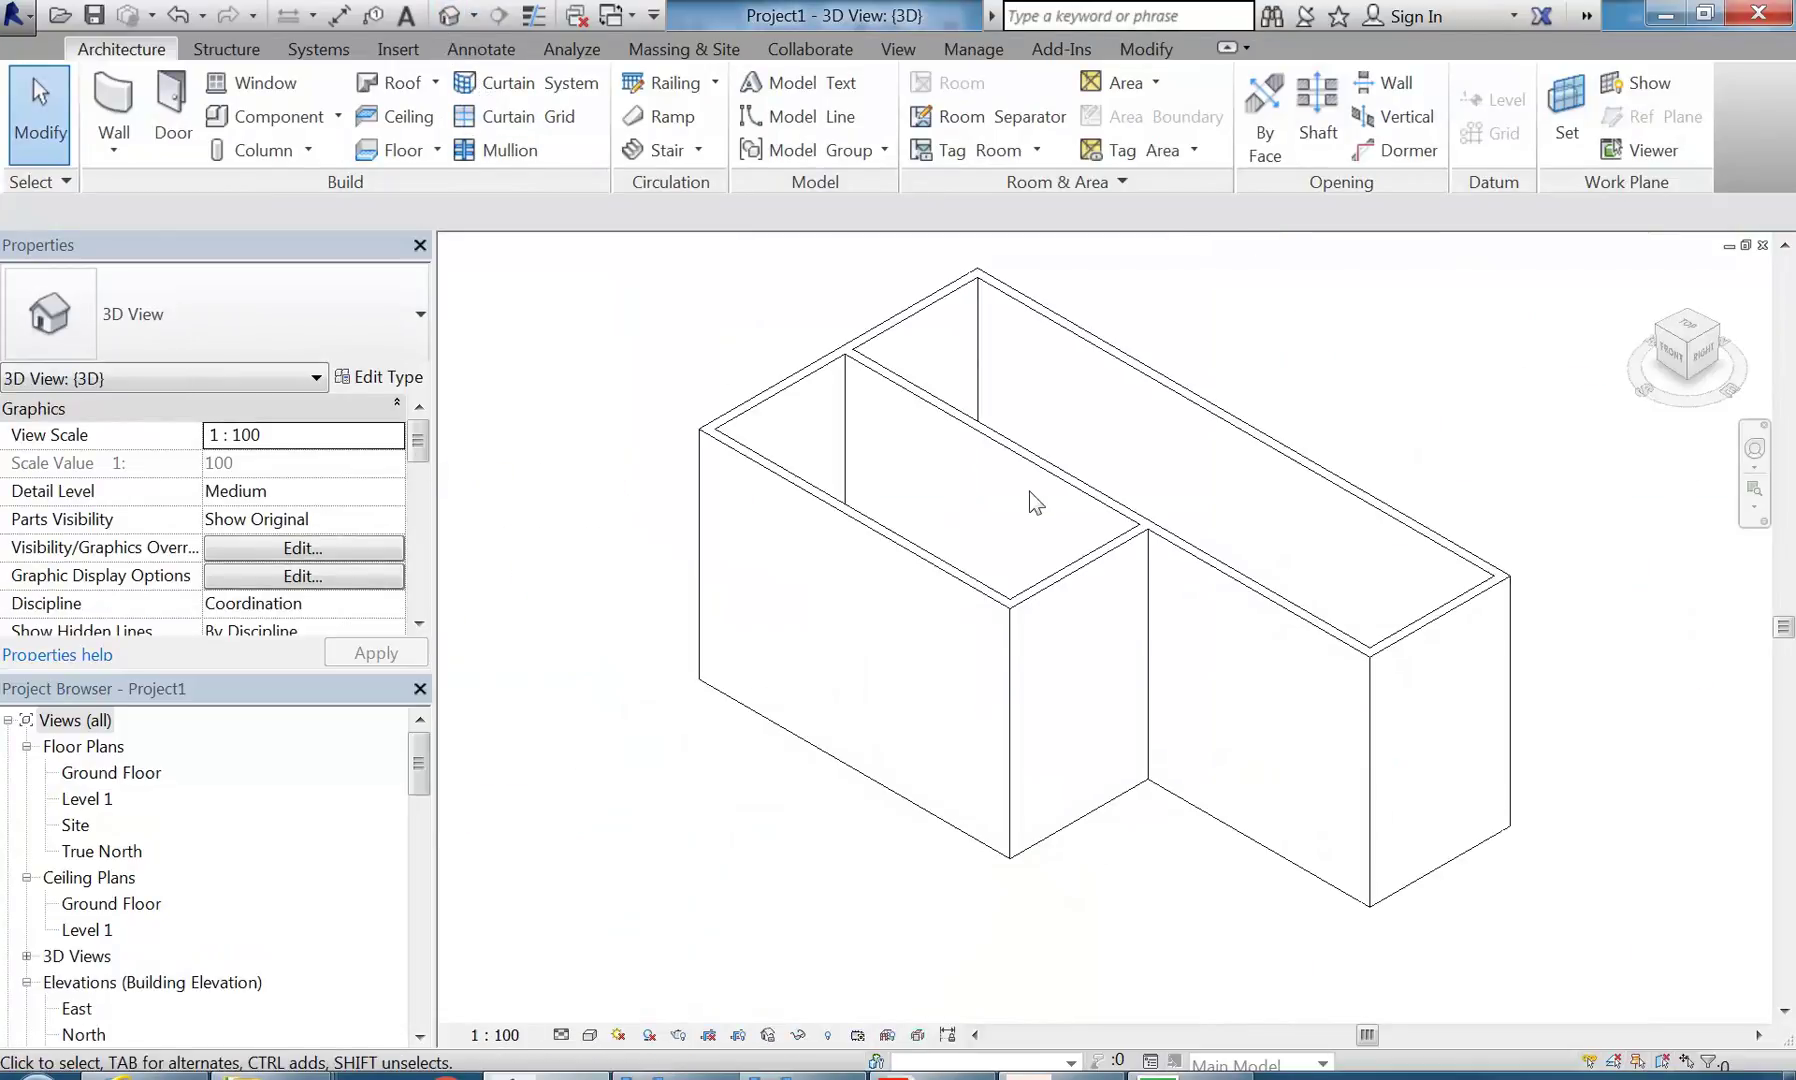
pyautogui.keyDown('shift'); pyautogui.moveTo(994, 585); pyautogui.dragTo(1159, 509, button='middle'); pyautogui.keyUp('shift')
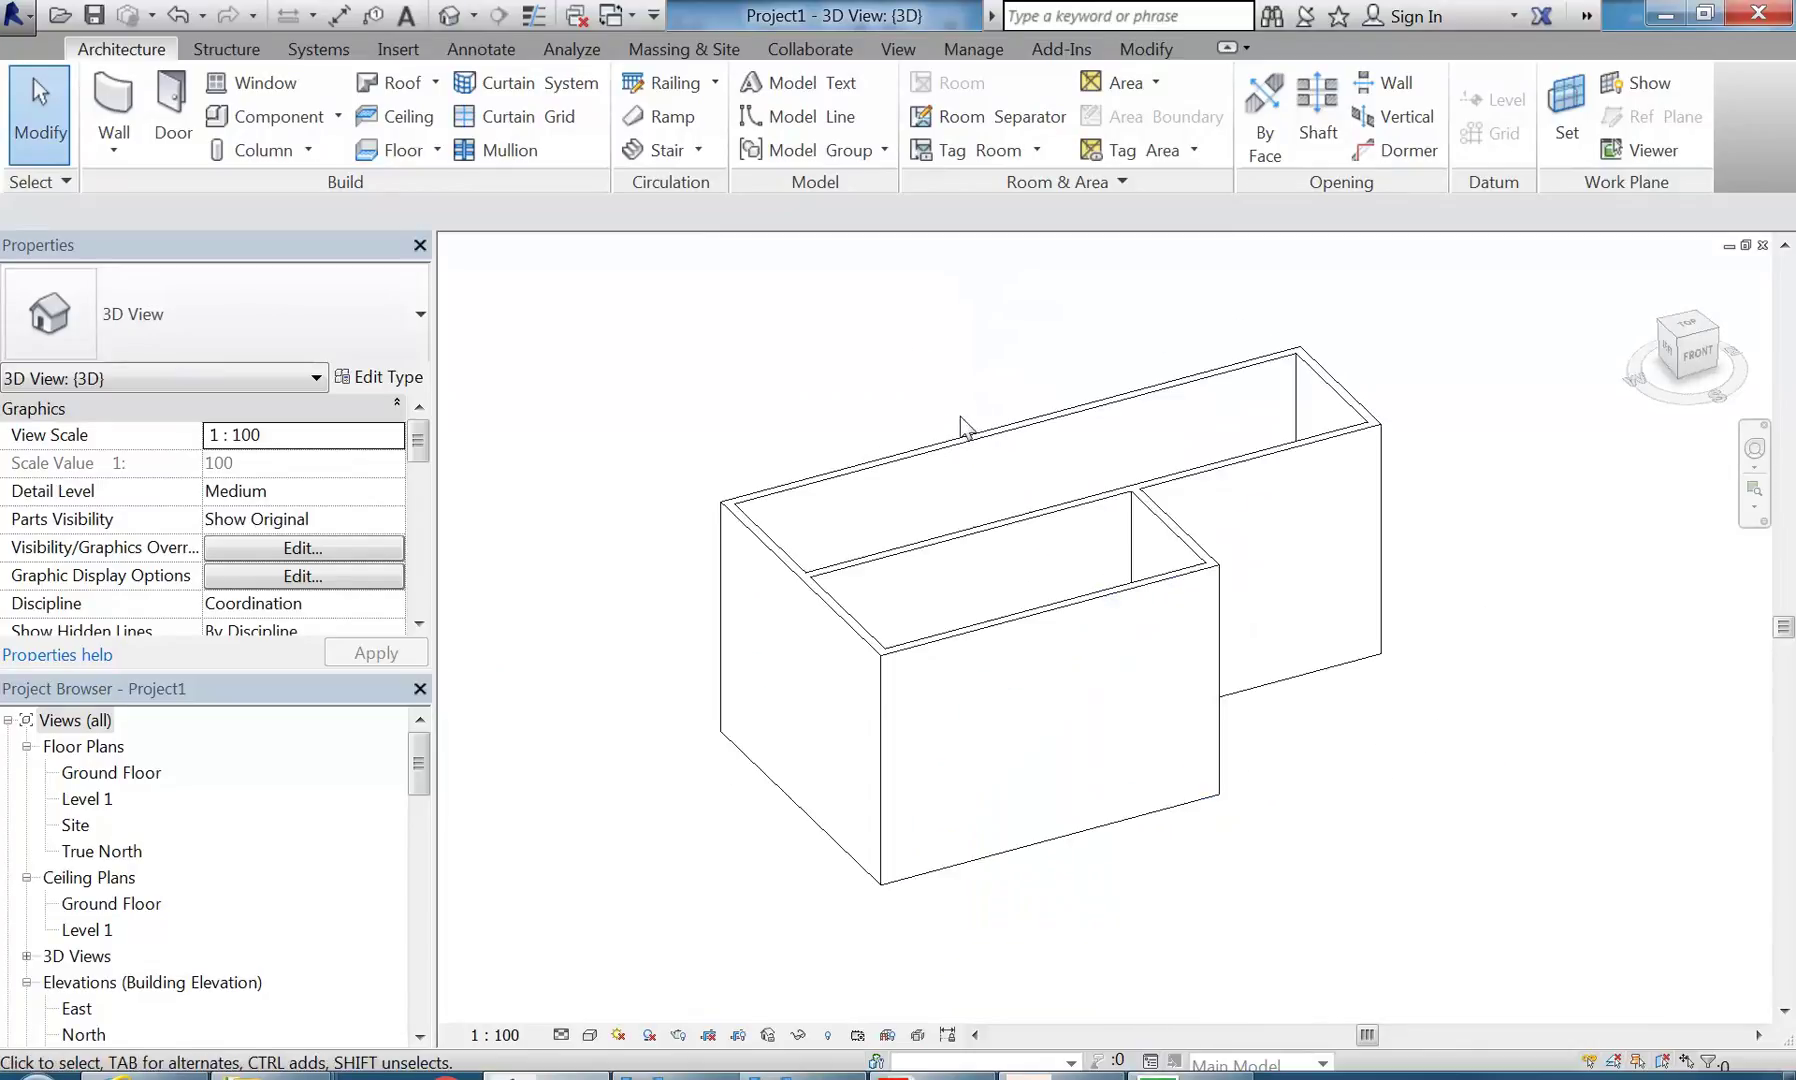
# - Open the North elevation view and bring the building and its levels fully into sight
pyautogui.moveTo(424, 769); pyautogui.dragTo(382, 803)
pyautogui.doubleClick(82, 876)
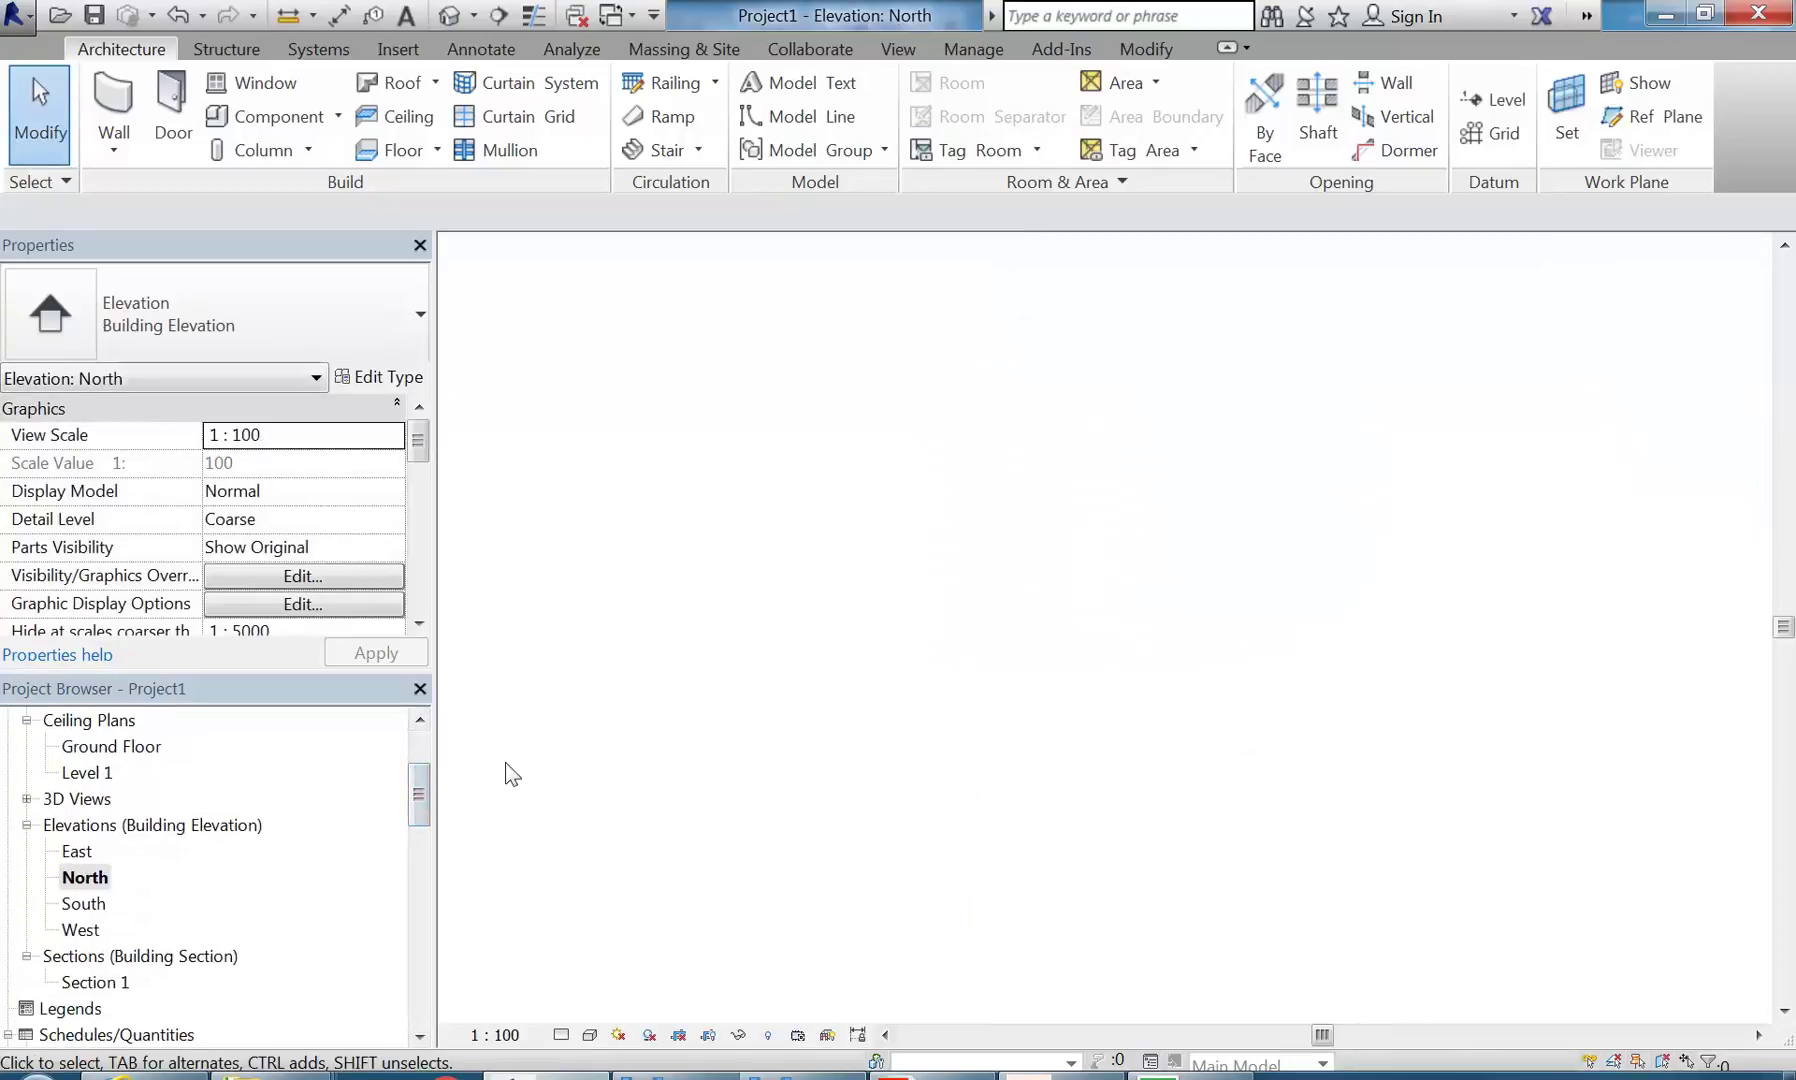
pyautogui.moveTo(924, 548)
pyautogui.mouseDown(button='middle')
pyautogui.moveTo(792, 552)
pyautogui.moveTo(866, 554)
pyautogui.mouseUp(button='middle')
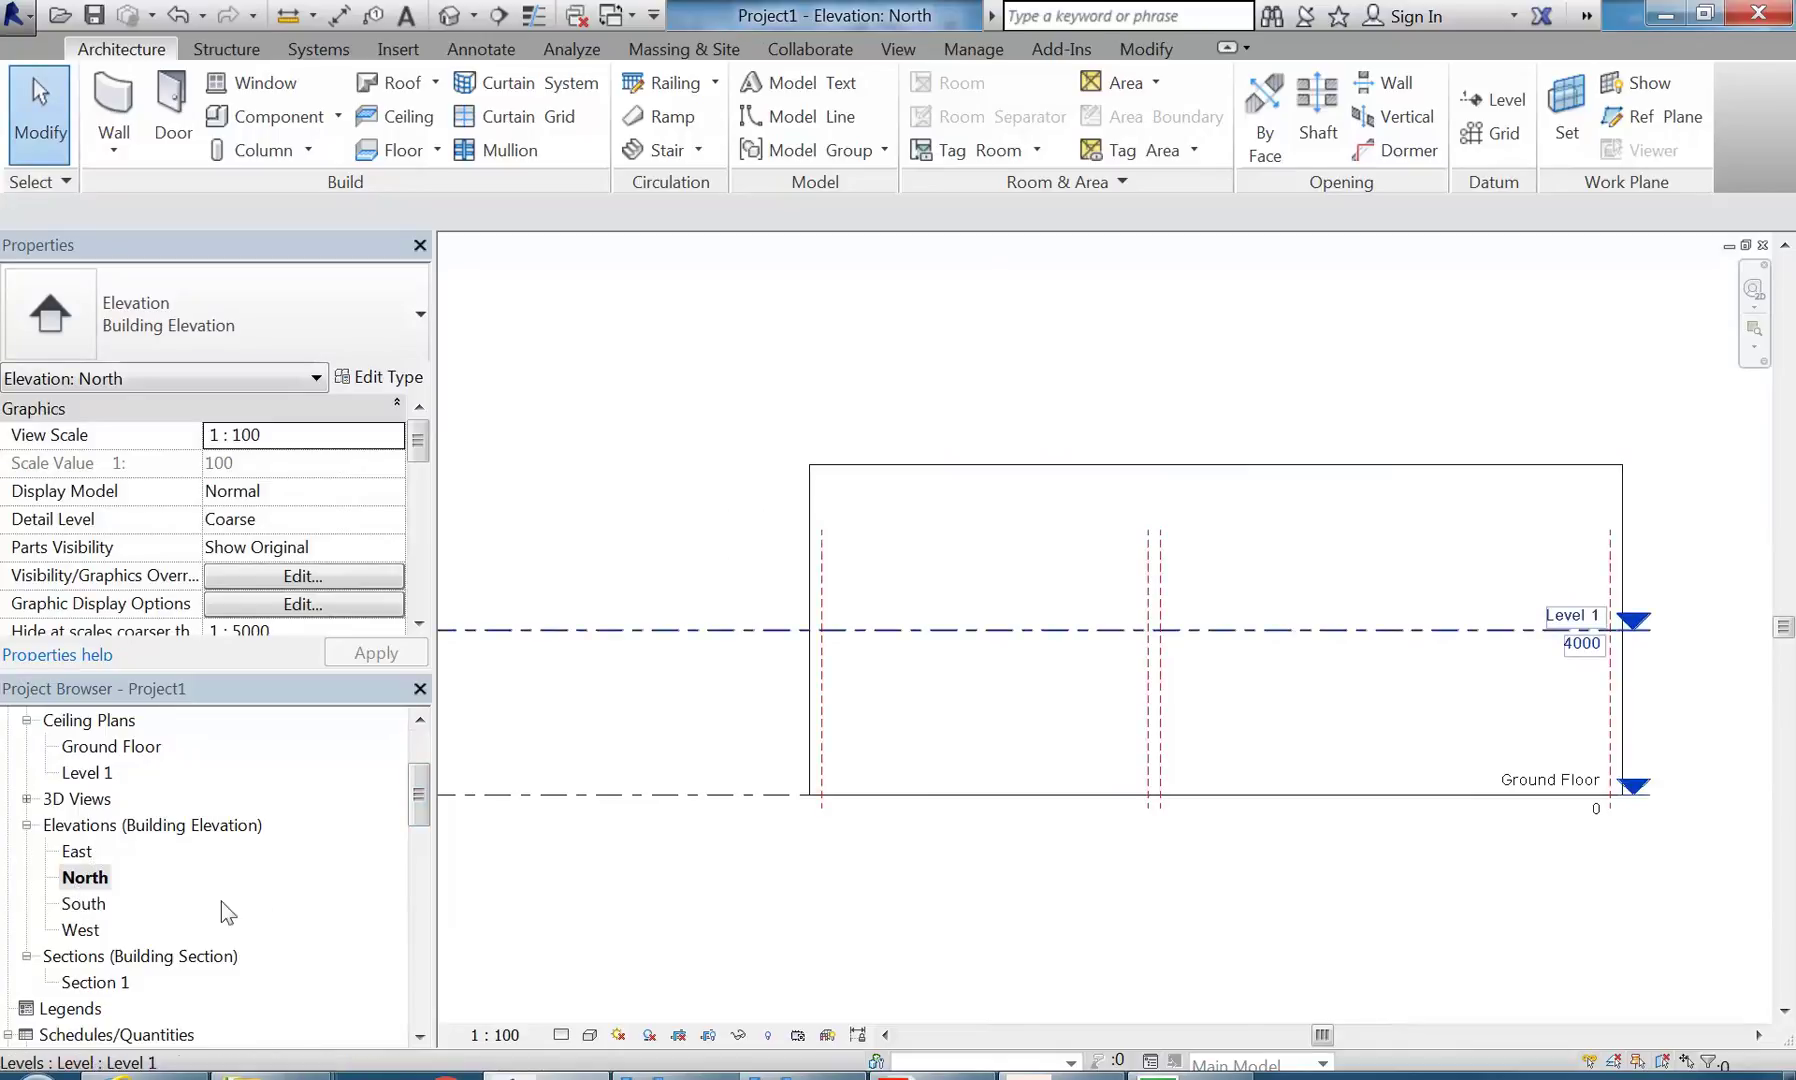
pyautogui.scroll(-2, 690, 497)
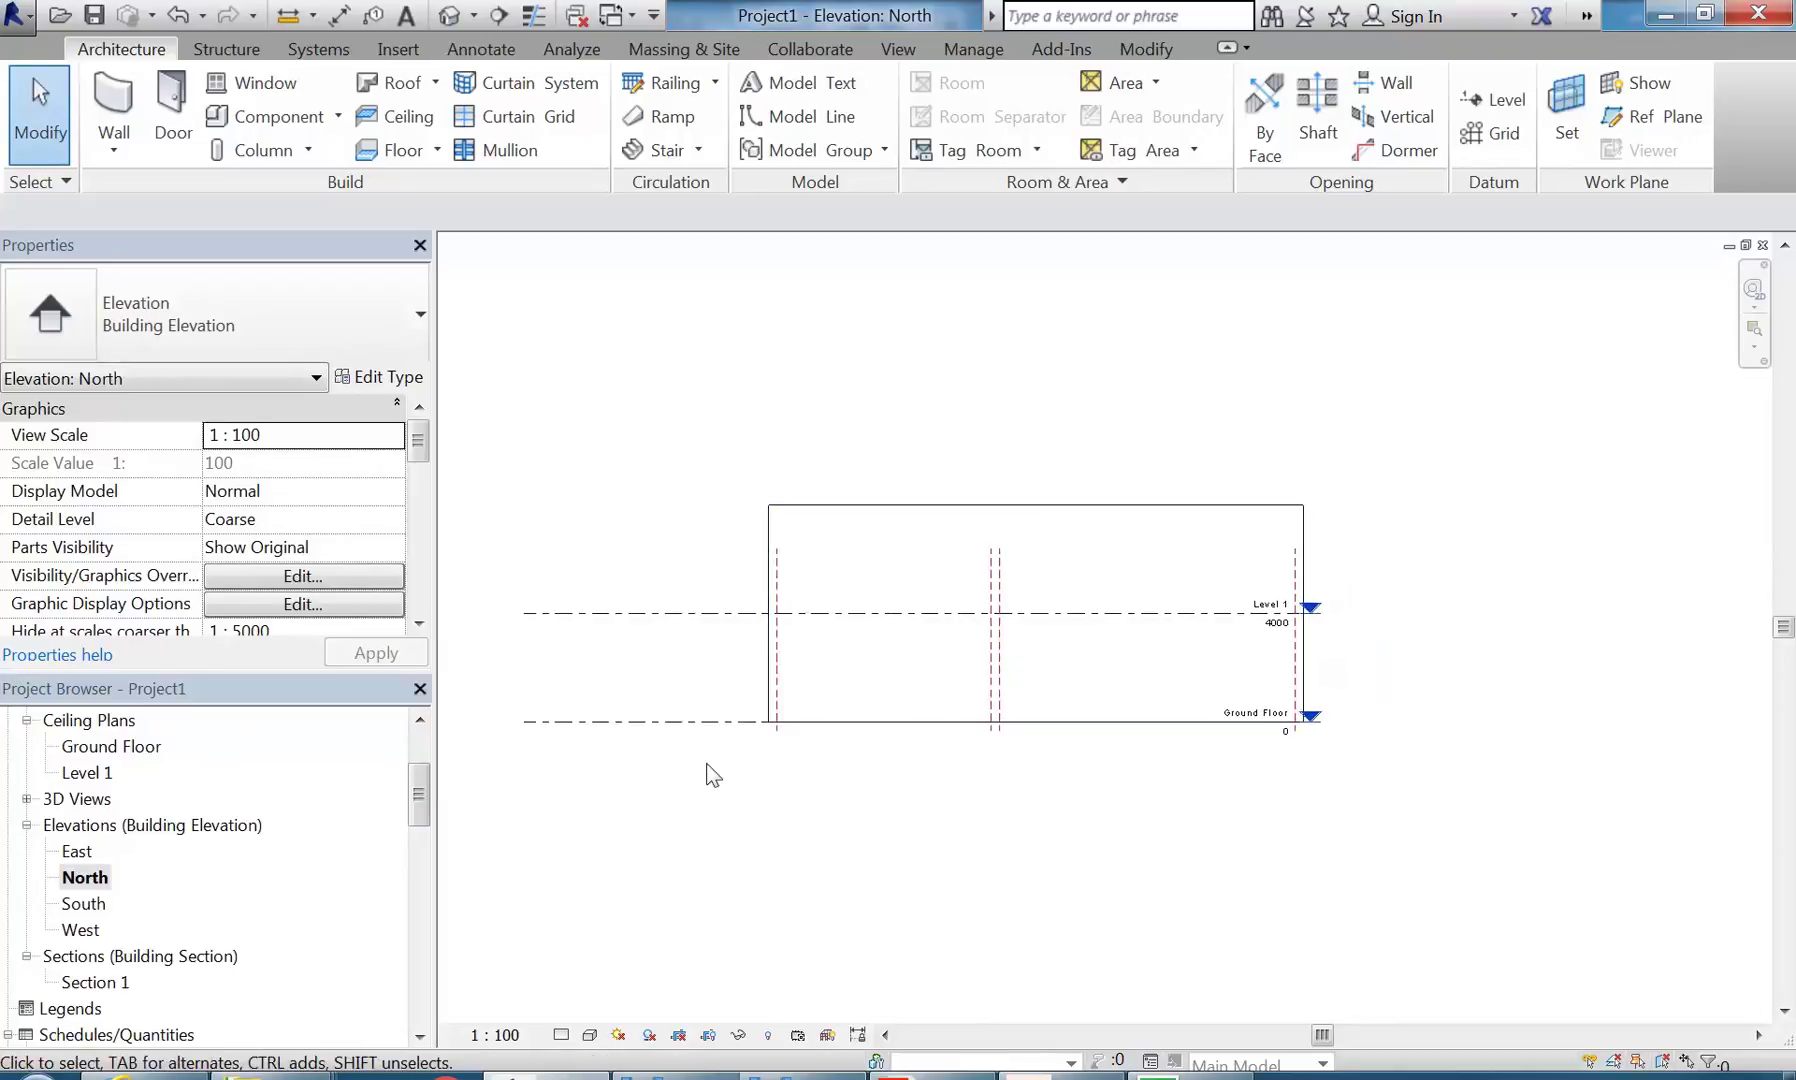
# - Extend the head end of the Level 1 line, together with the aligned Ground Floor line, clear of the building's right edge
pyautogui.click(688, 618)
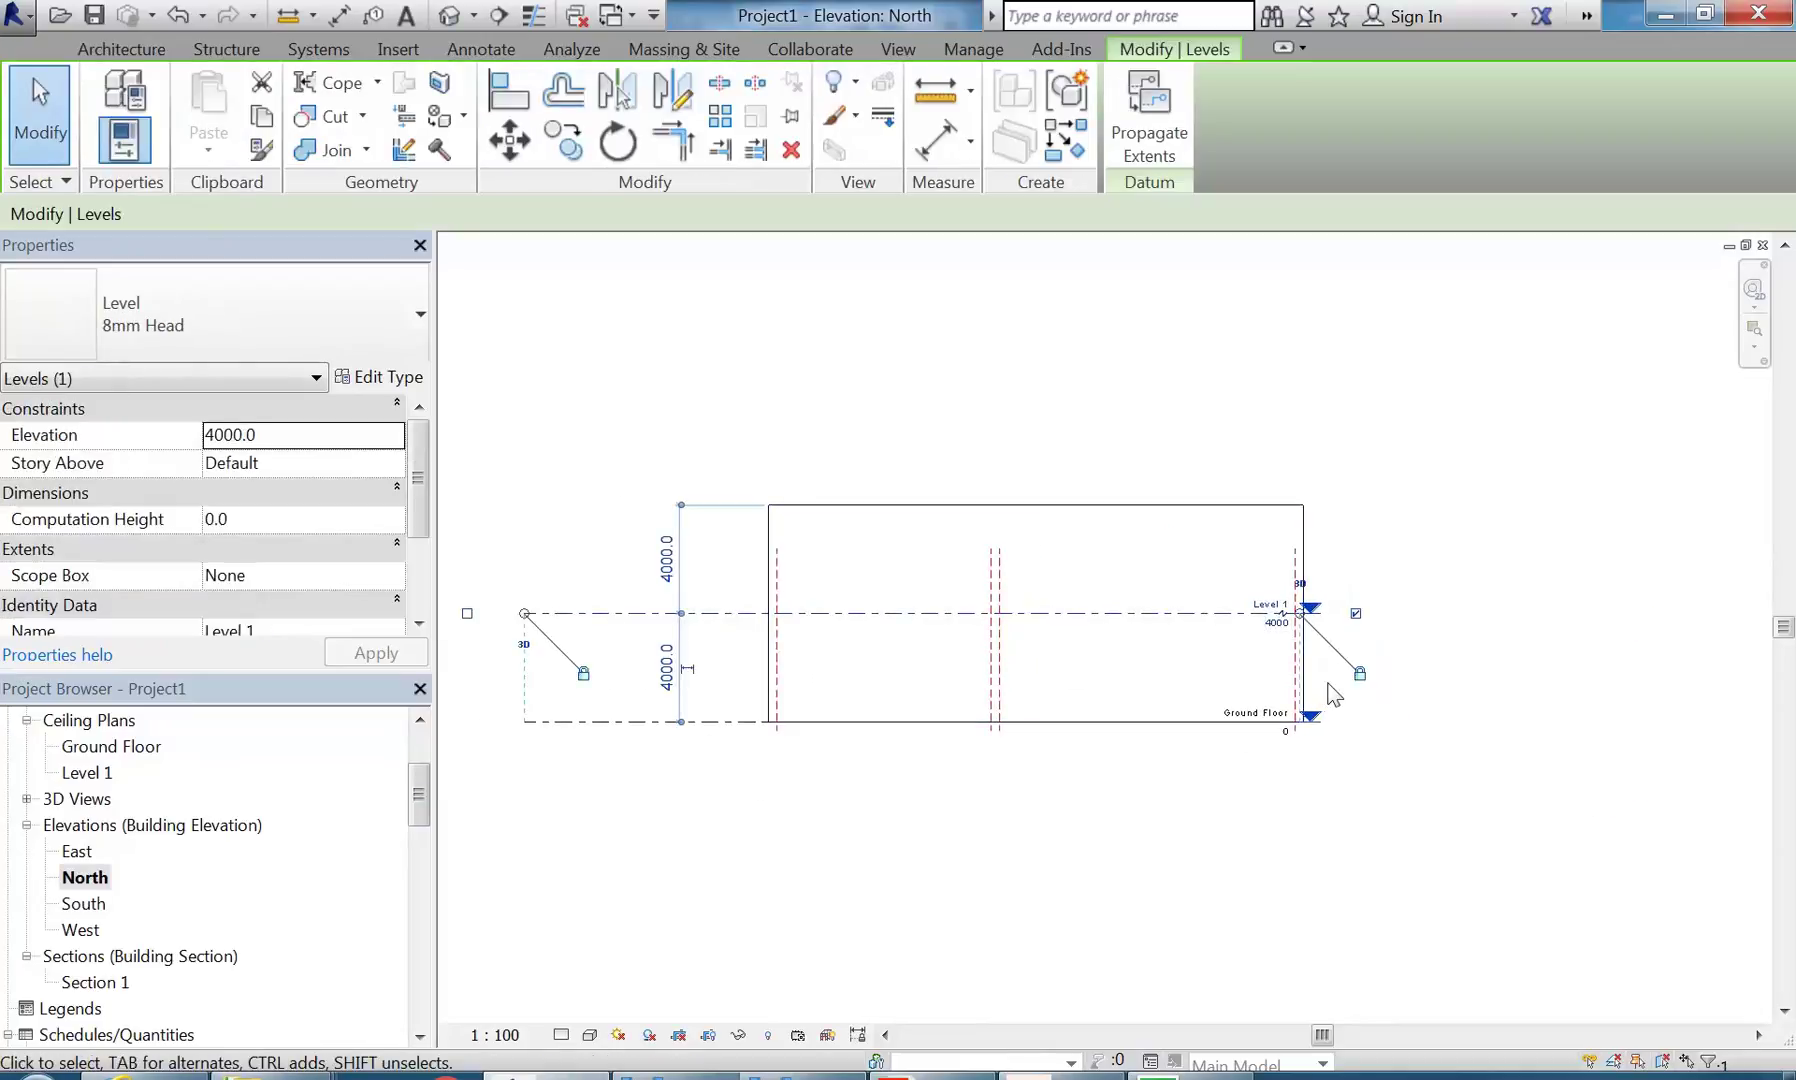
pyautogui.scroll(2, 1318, 643)
pyautogui.moveTo(1284, 592); pyautogui.dragTo(1487, 592)
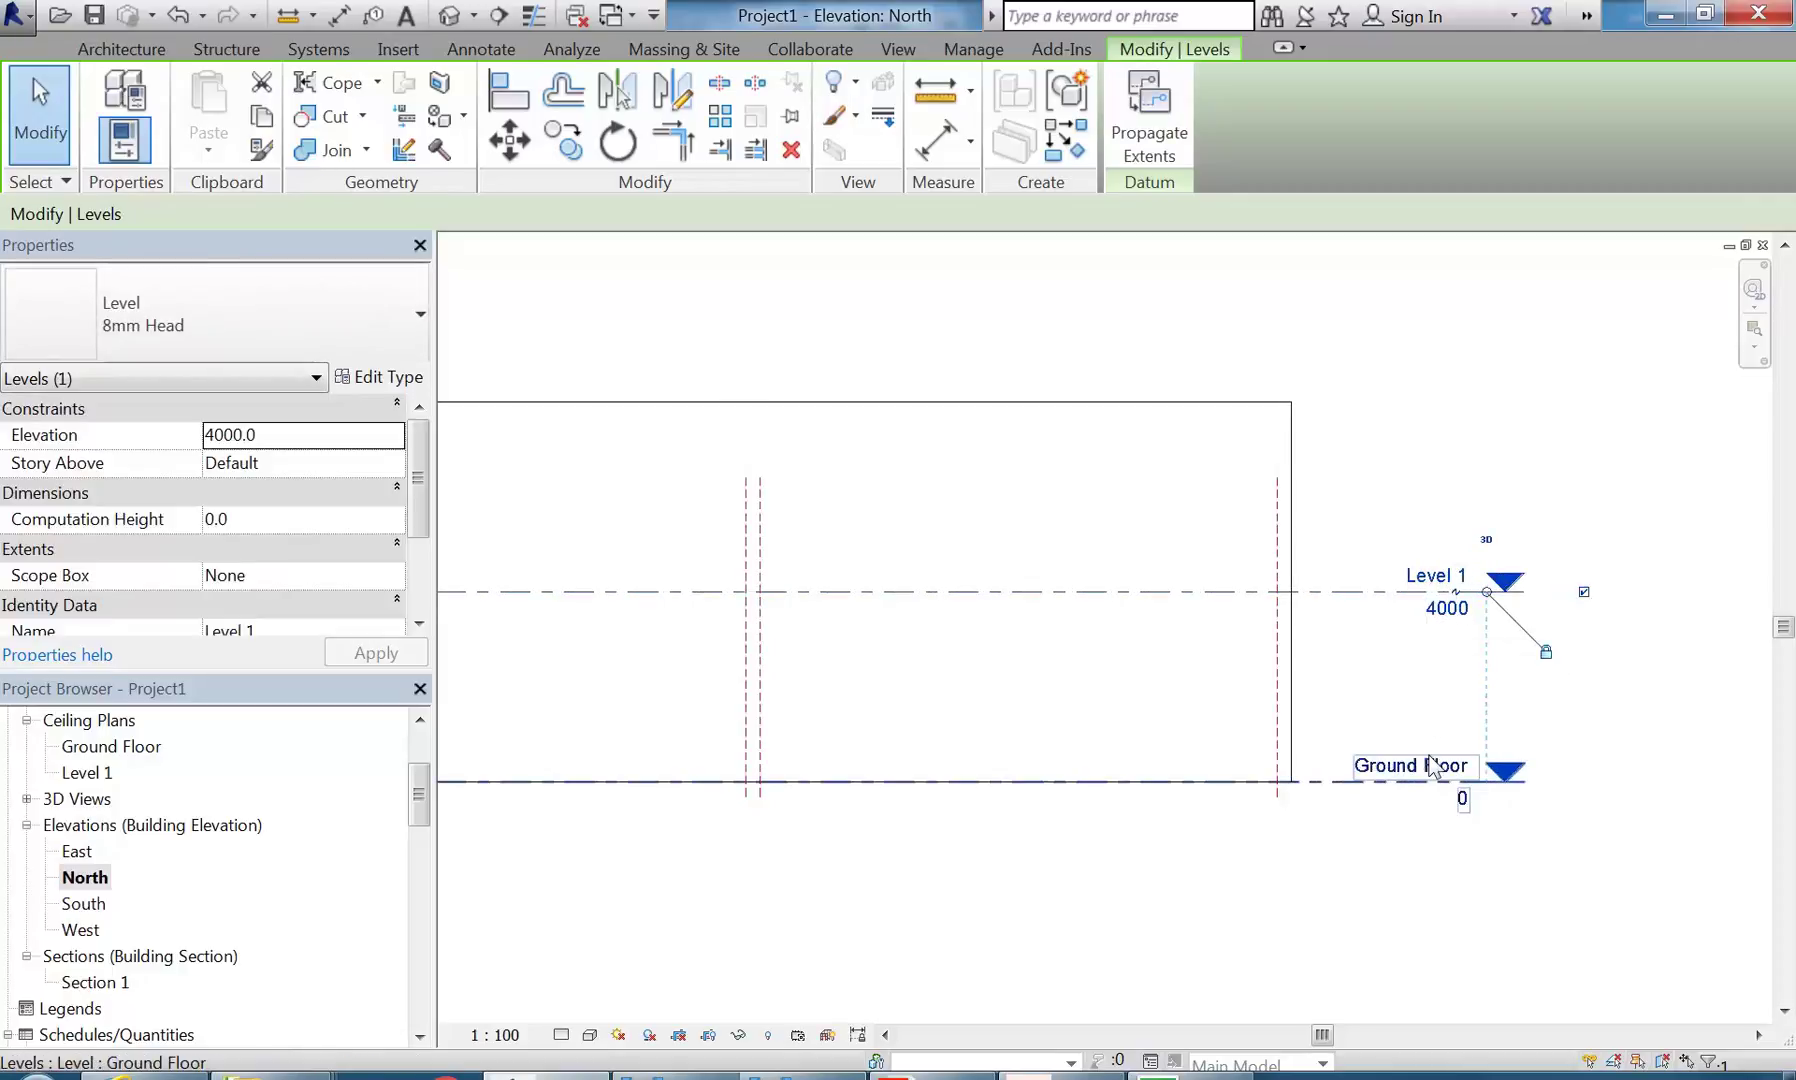
# - Pull the left ends of the two aligned level lines closer to the building and clear the selection
pyautogui.scroll(-2, 926, 585)
pyautogui.moveTo(840, 620); pyautogui.dragTo(1222, 642, button='middle')
pyautogui.press('l')
pyautogui.press('l')
pyautogui.moveTo(762, 606); pyautogui.dragTo(762, 606)
pyautogui.scroll(-1, 837, 645)
pyautogui.moveTo(836, 644); pyautogui.dragTo(791, 632, button='middle')
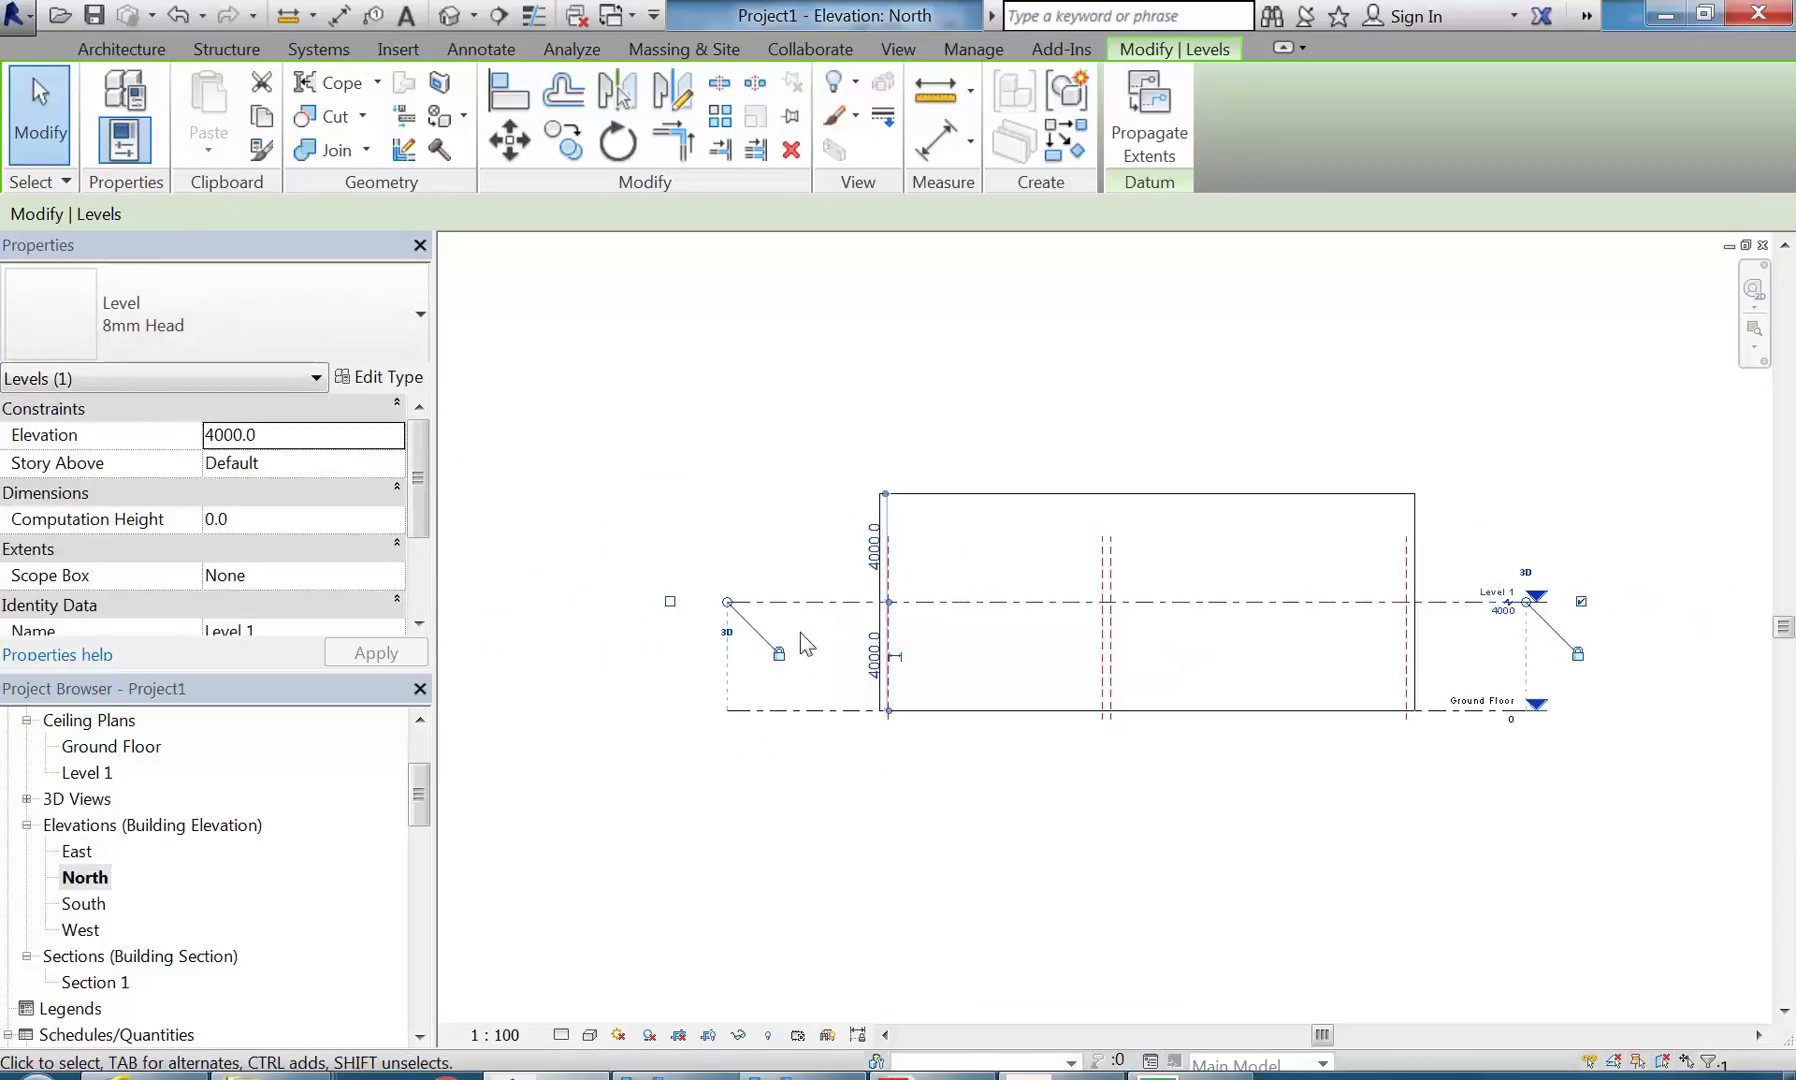
pyautogui.click(744, 518)
pyautogui.moveTo(966, 630); pyautogui.dragTo(914, 650, button='middle')
pyautogui.scroll(2, 916, 656)
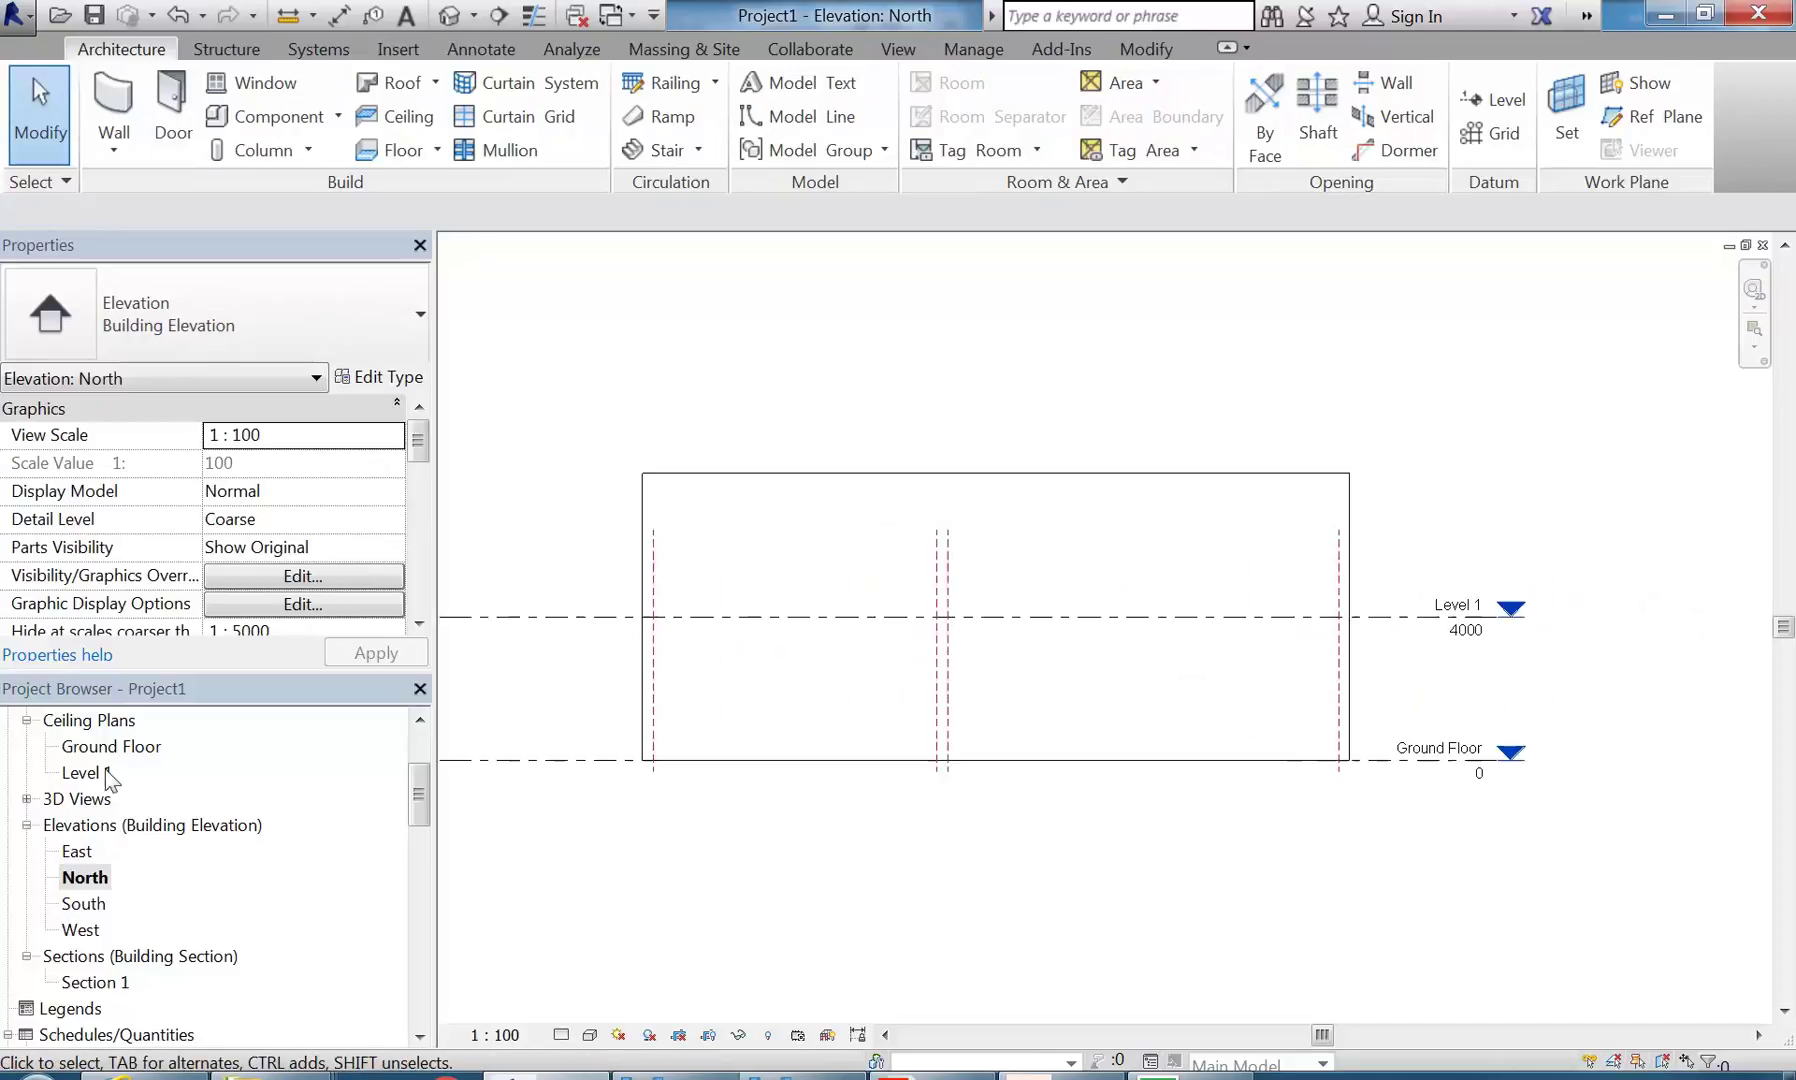
pyautogui.moveTo(420, 817)
pyautogui.mouseDown()
pyautogui.moveTo(420, 757)
pyautogui.moveTo(421, 794)
pyautogui.mouseUp()
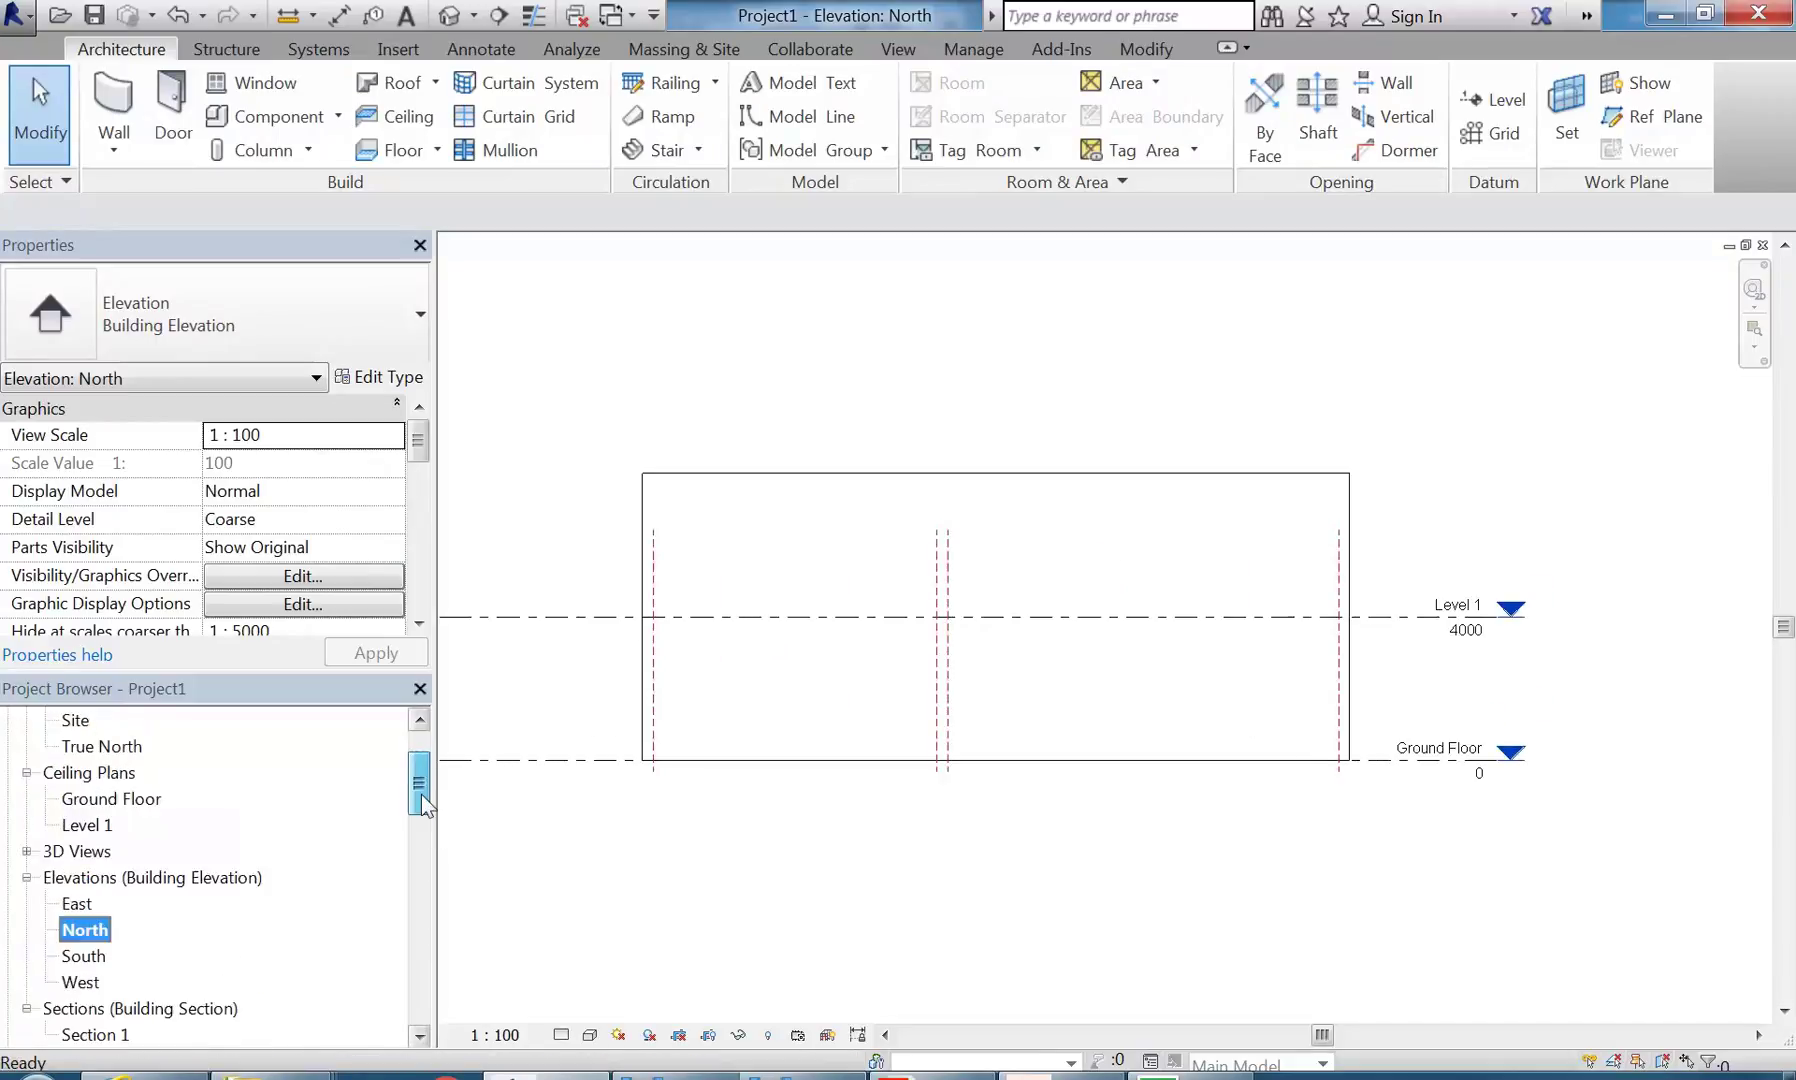
pyautogui.moveTo(842, 461); pyautogui.dragTo(884, 438, button='middle')
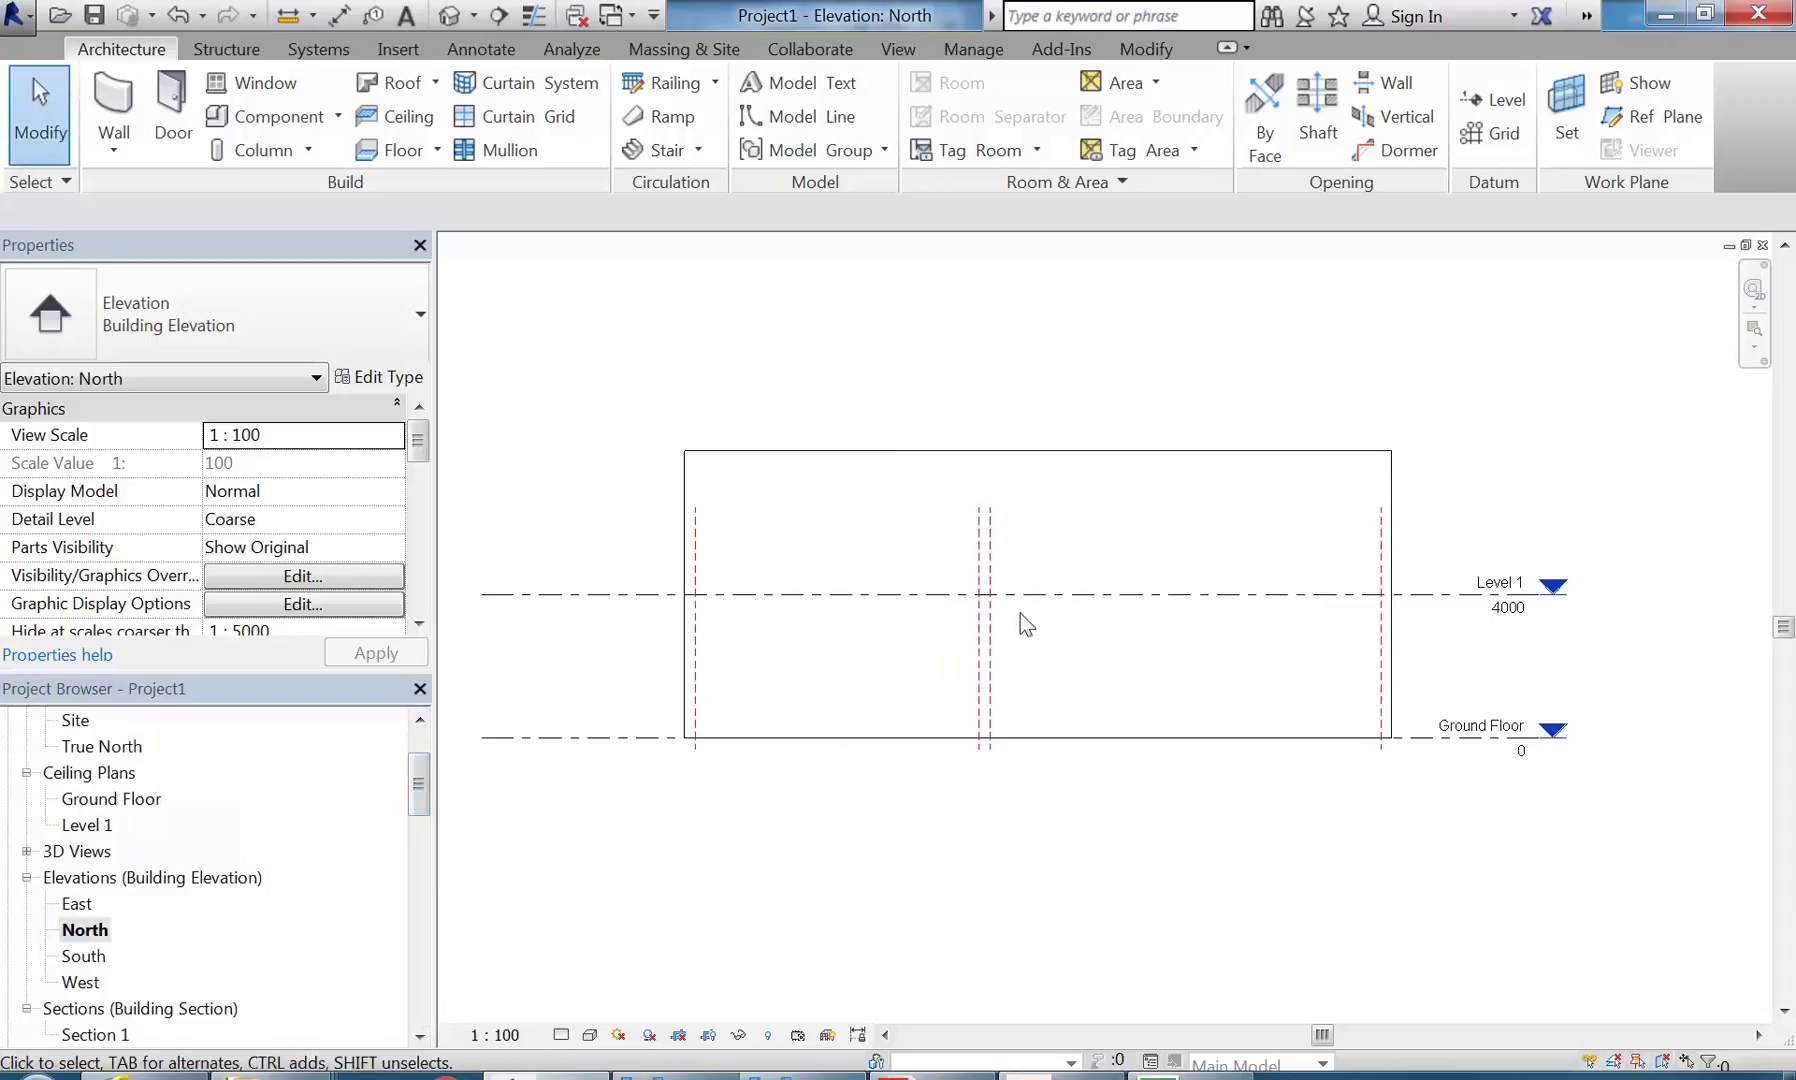
pyautogui.scroll(2, 940, 655)
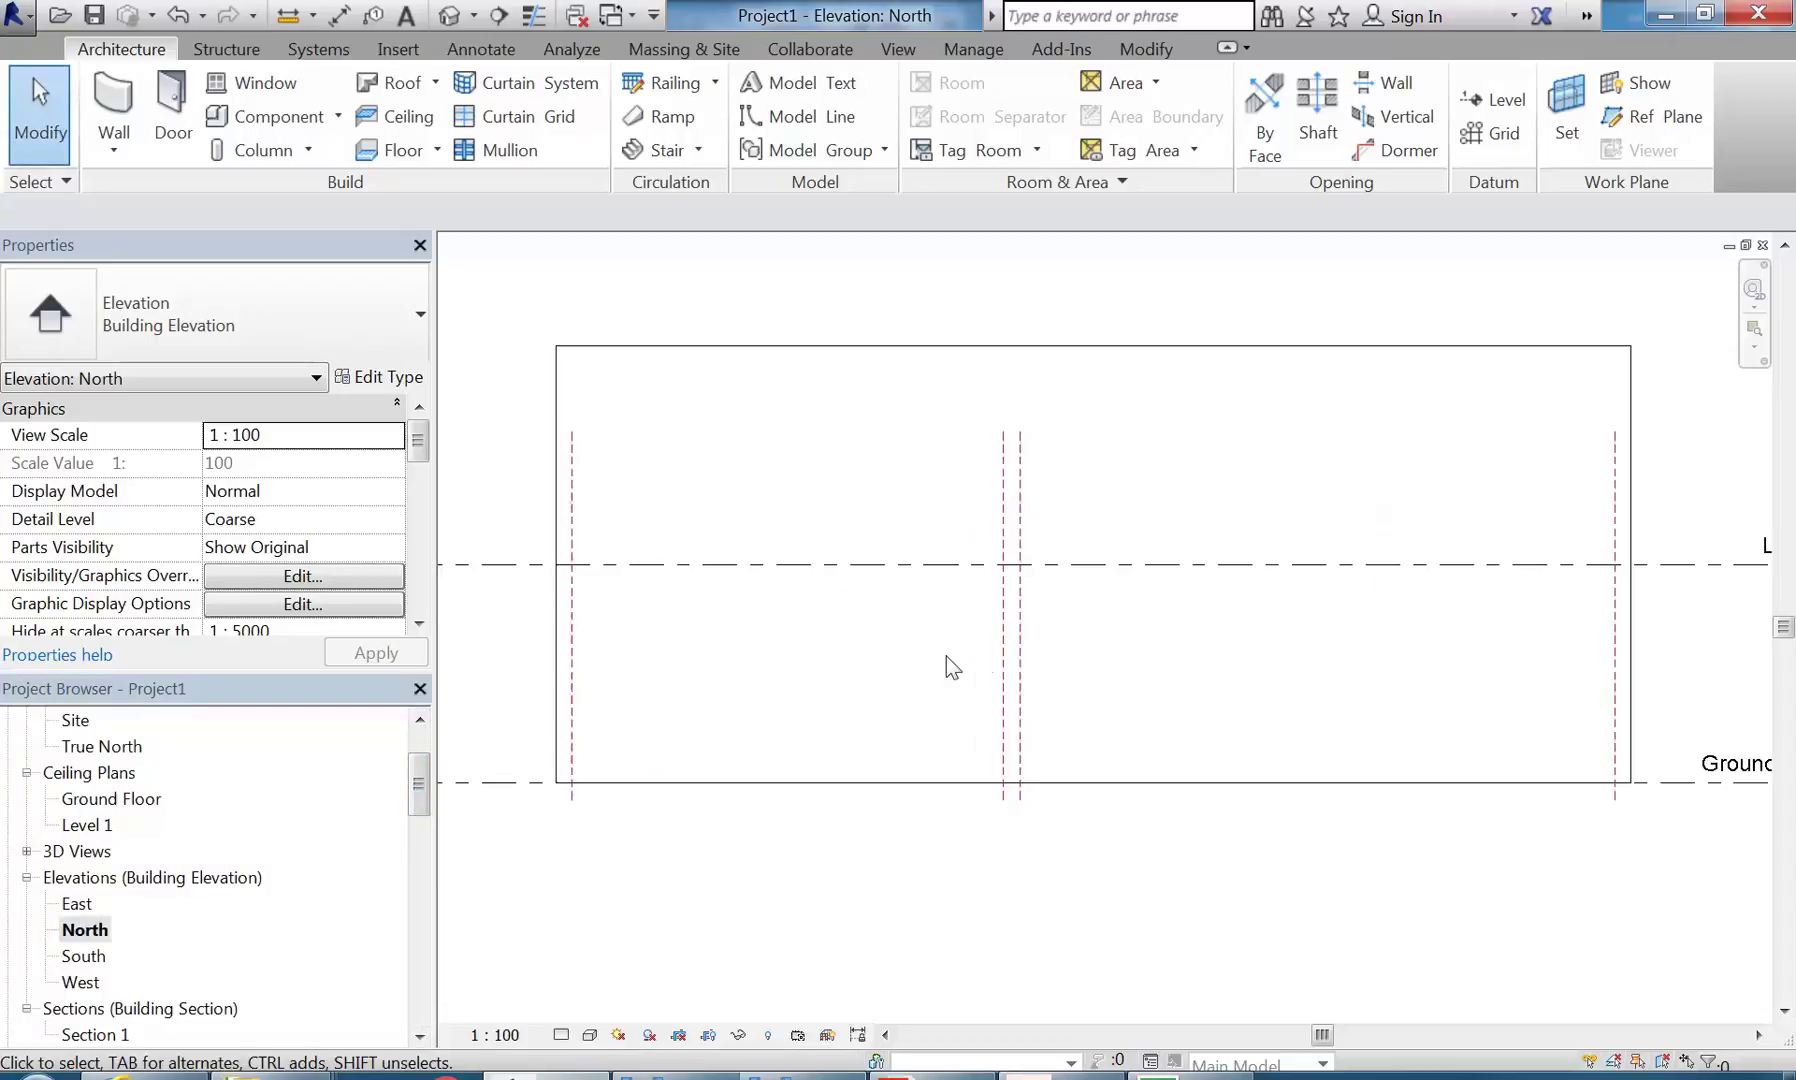
pyautogui.moveTo(1054, 670); pyautogui.dragTo(911, 787)
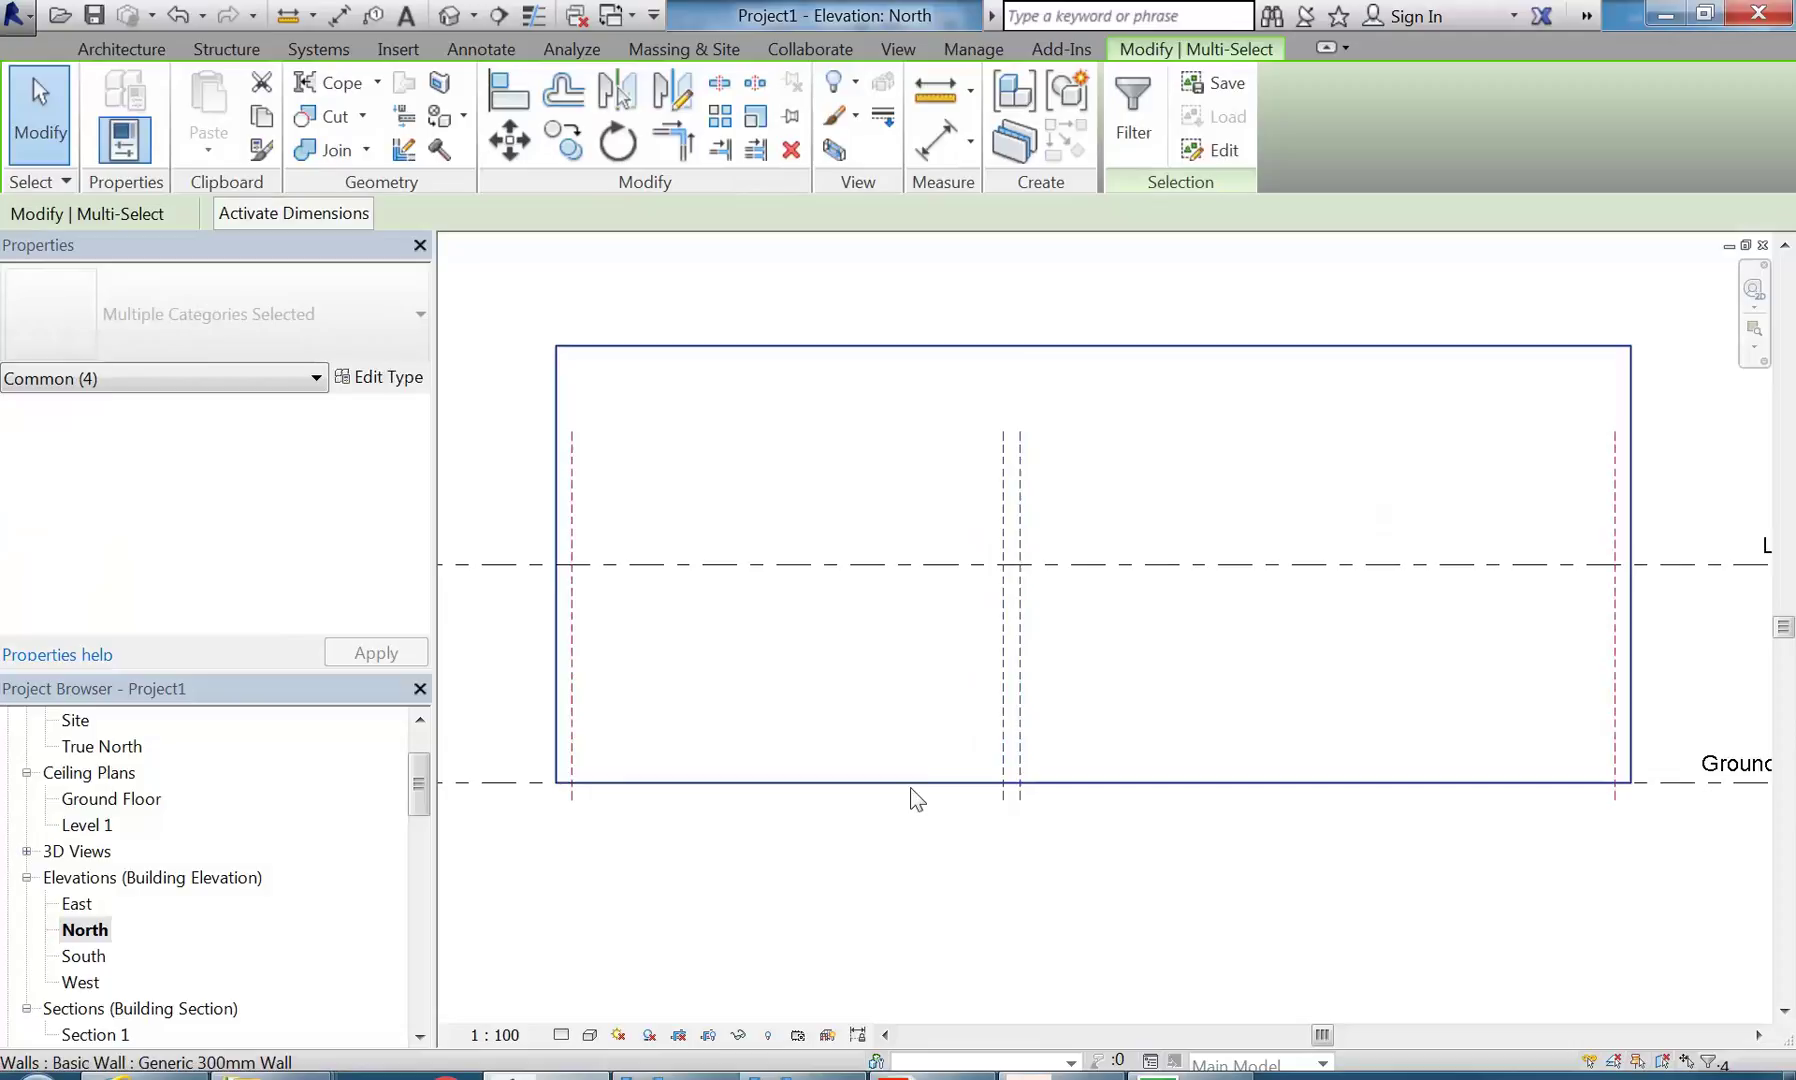
pyautogui.click(856, 693)
pyautogui.scroll(-1, 847, 678)
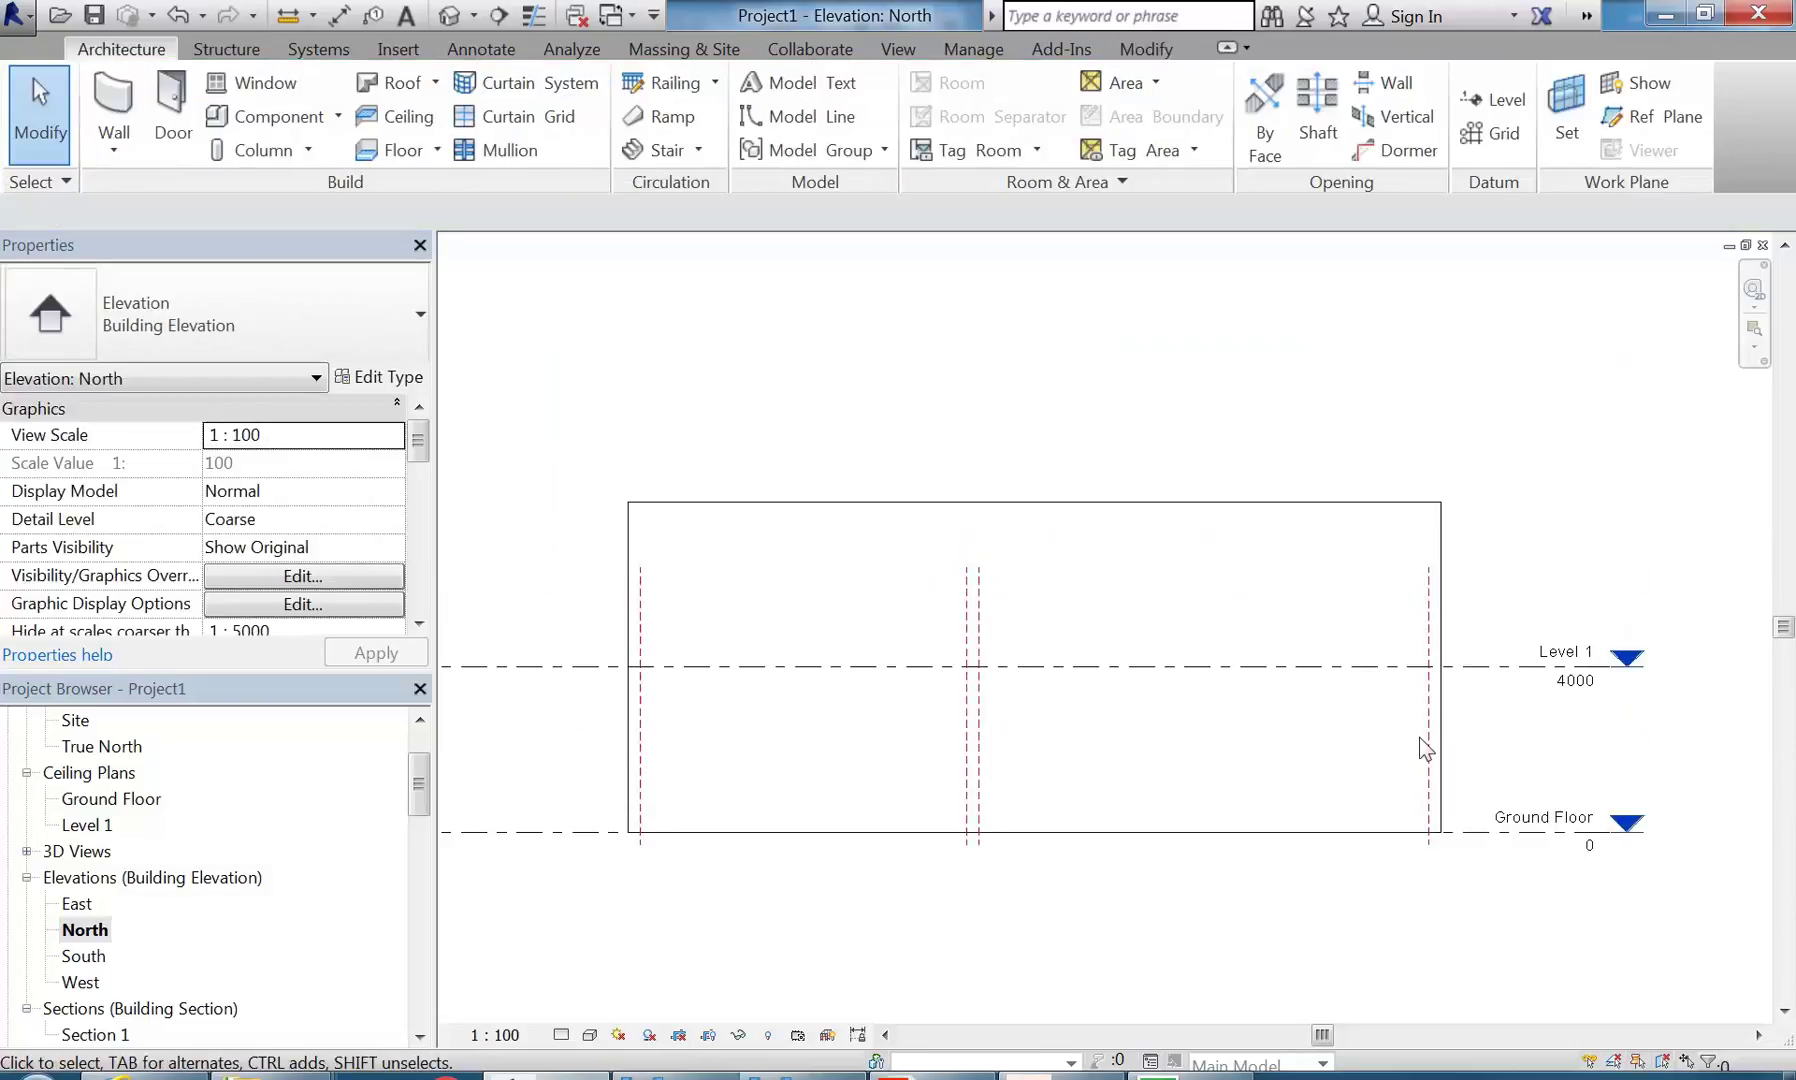
# - Draw a third level line along the top of the walls at 8000, its ends aligned with the existing levels
pyautogui.scroll(-1, 904, 668)
pyautogui.moveTo(914, 694); pyautogui.dragTo(869, 730, button='middle')
pyautogui.moveTo(584, 556); pyautogui.dragTo(745, 538, button='middle')
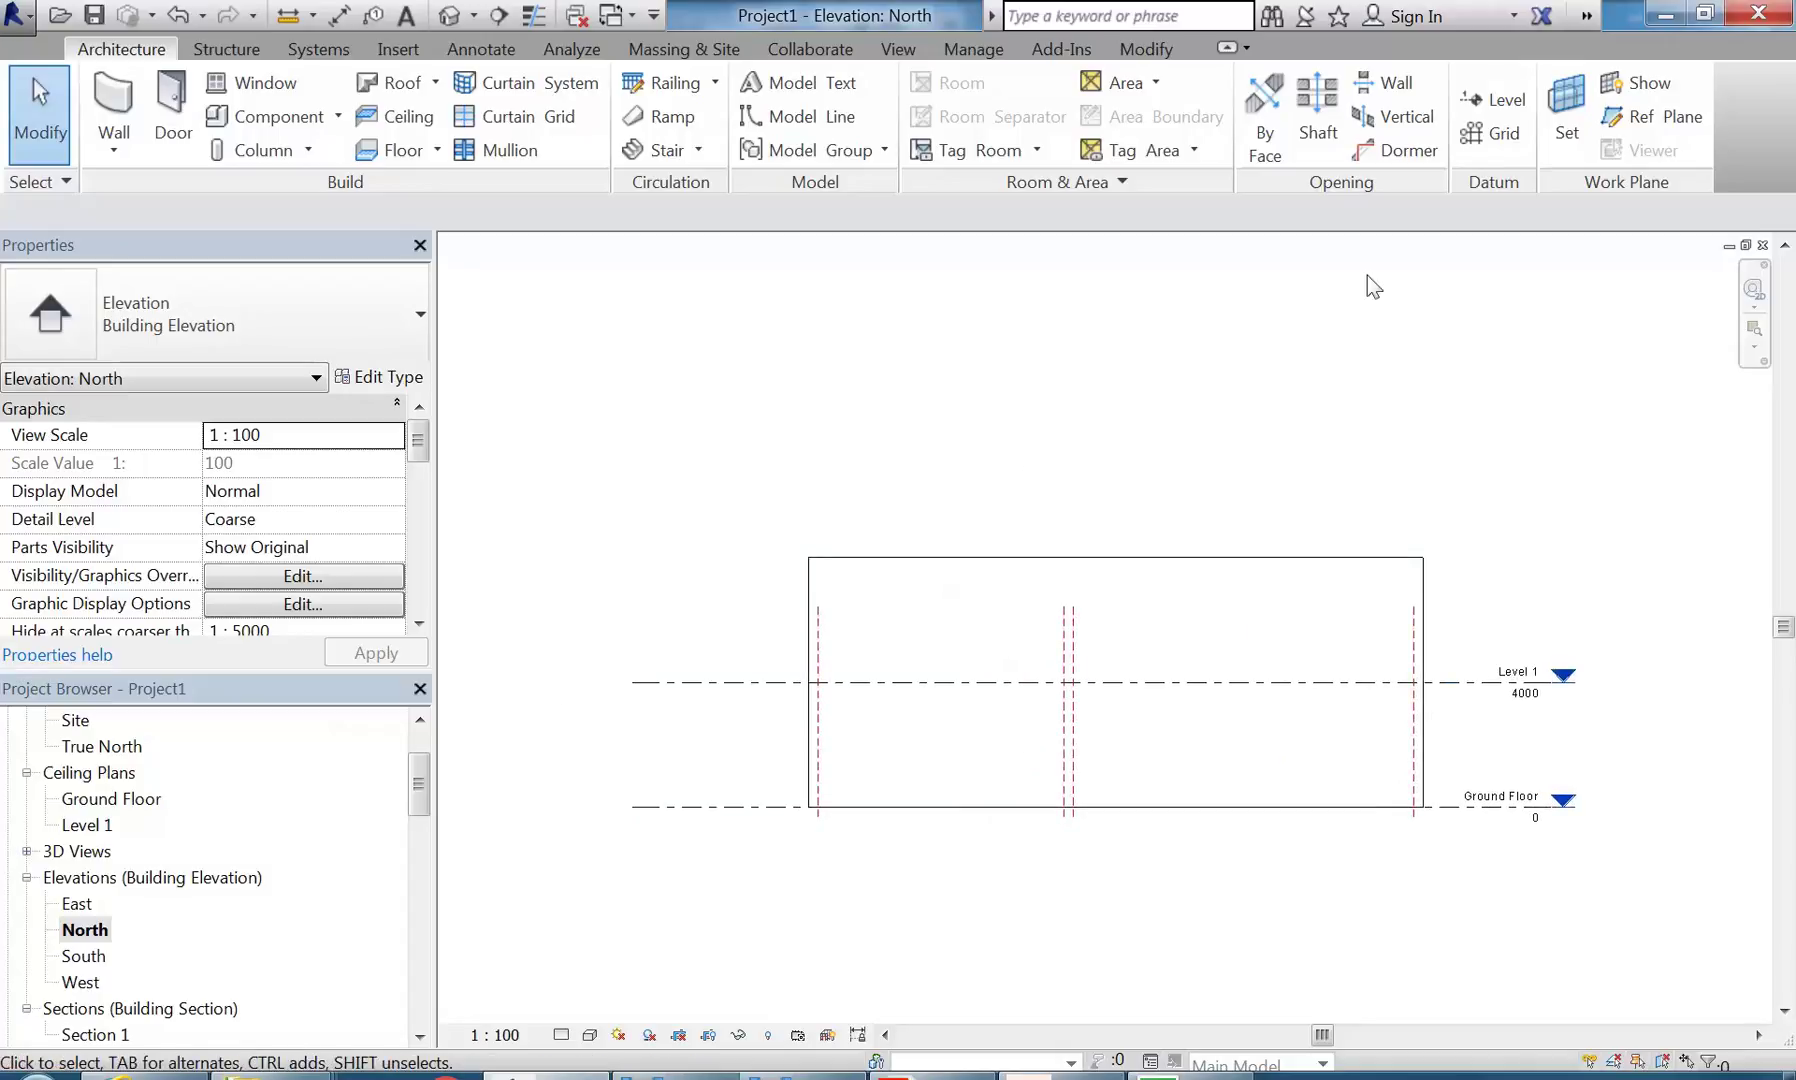
pyautogui.click(1493, 100)
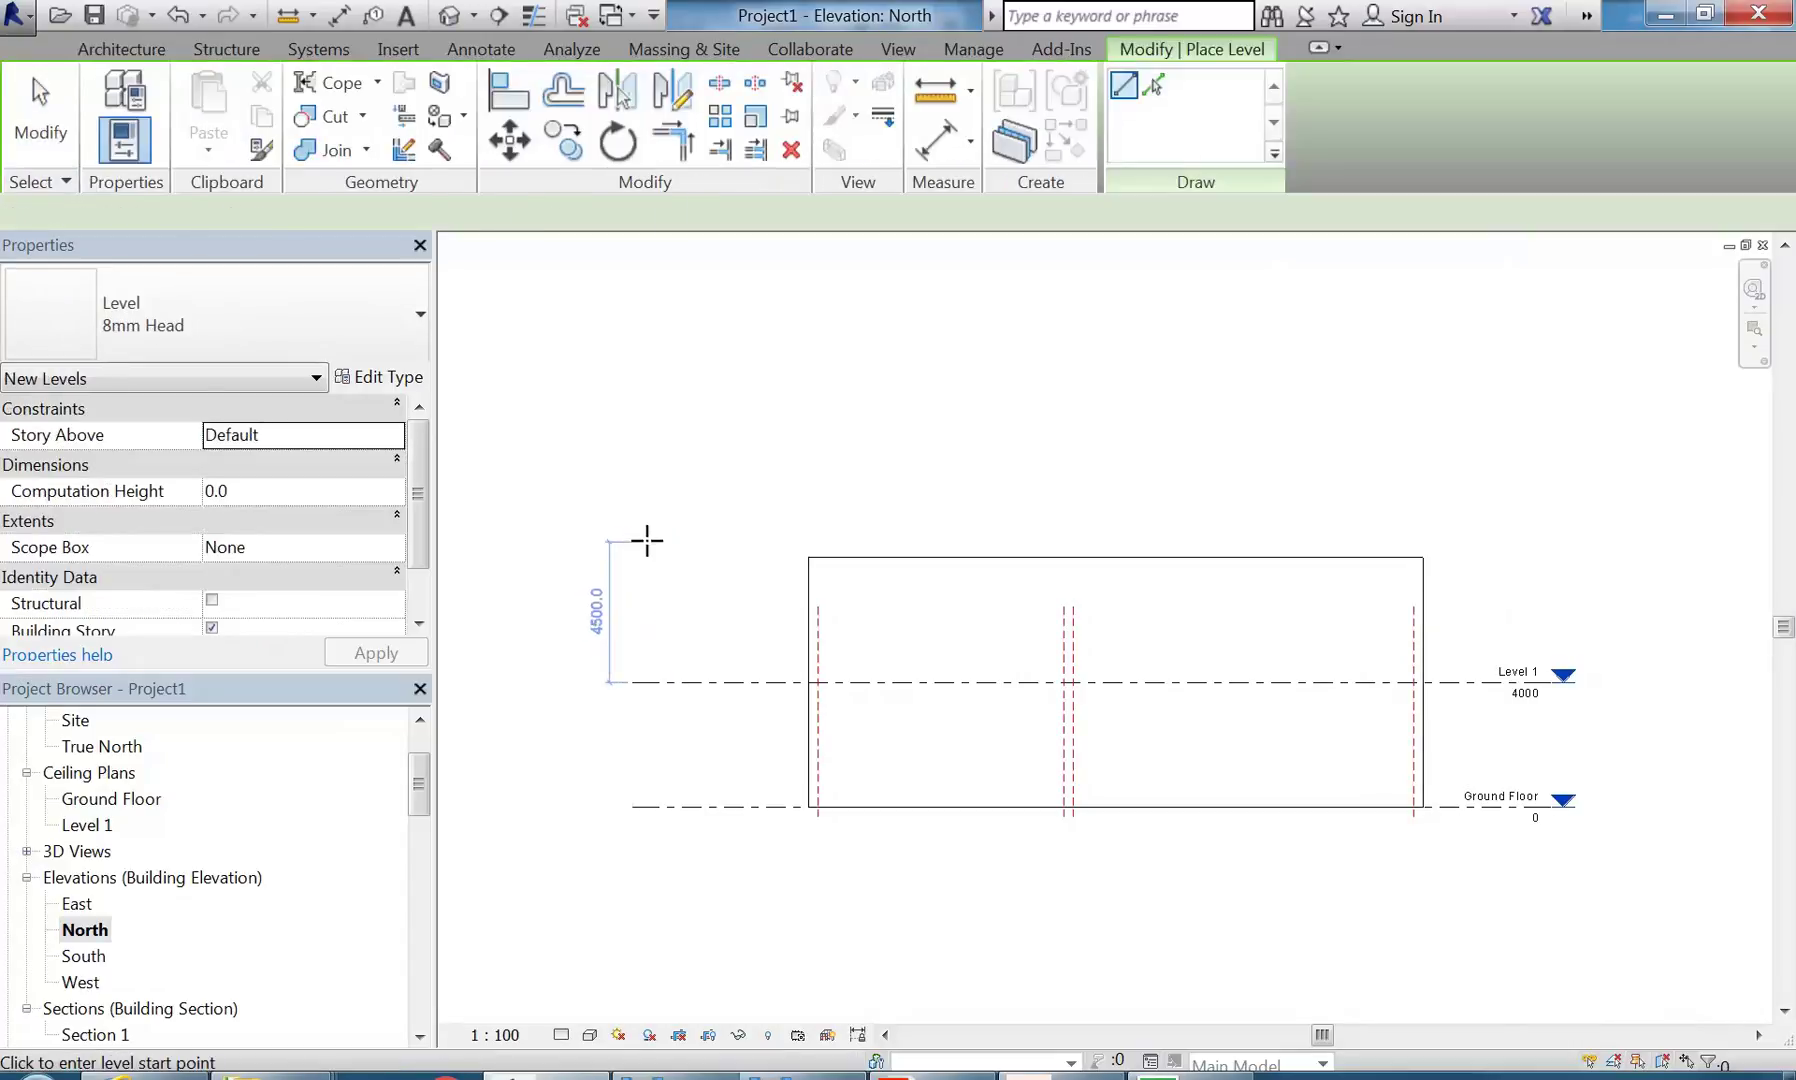
pyautogui.click(632, 557)
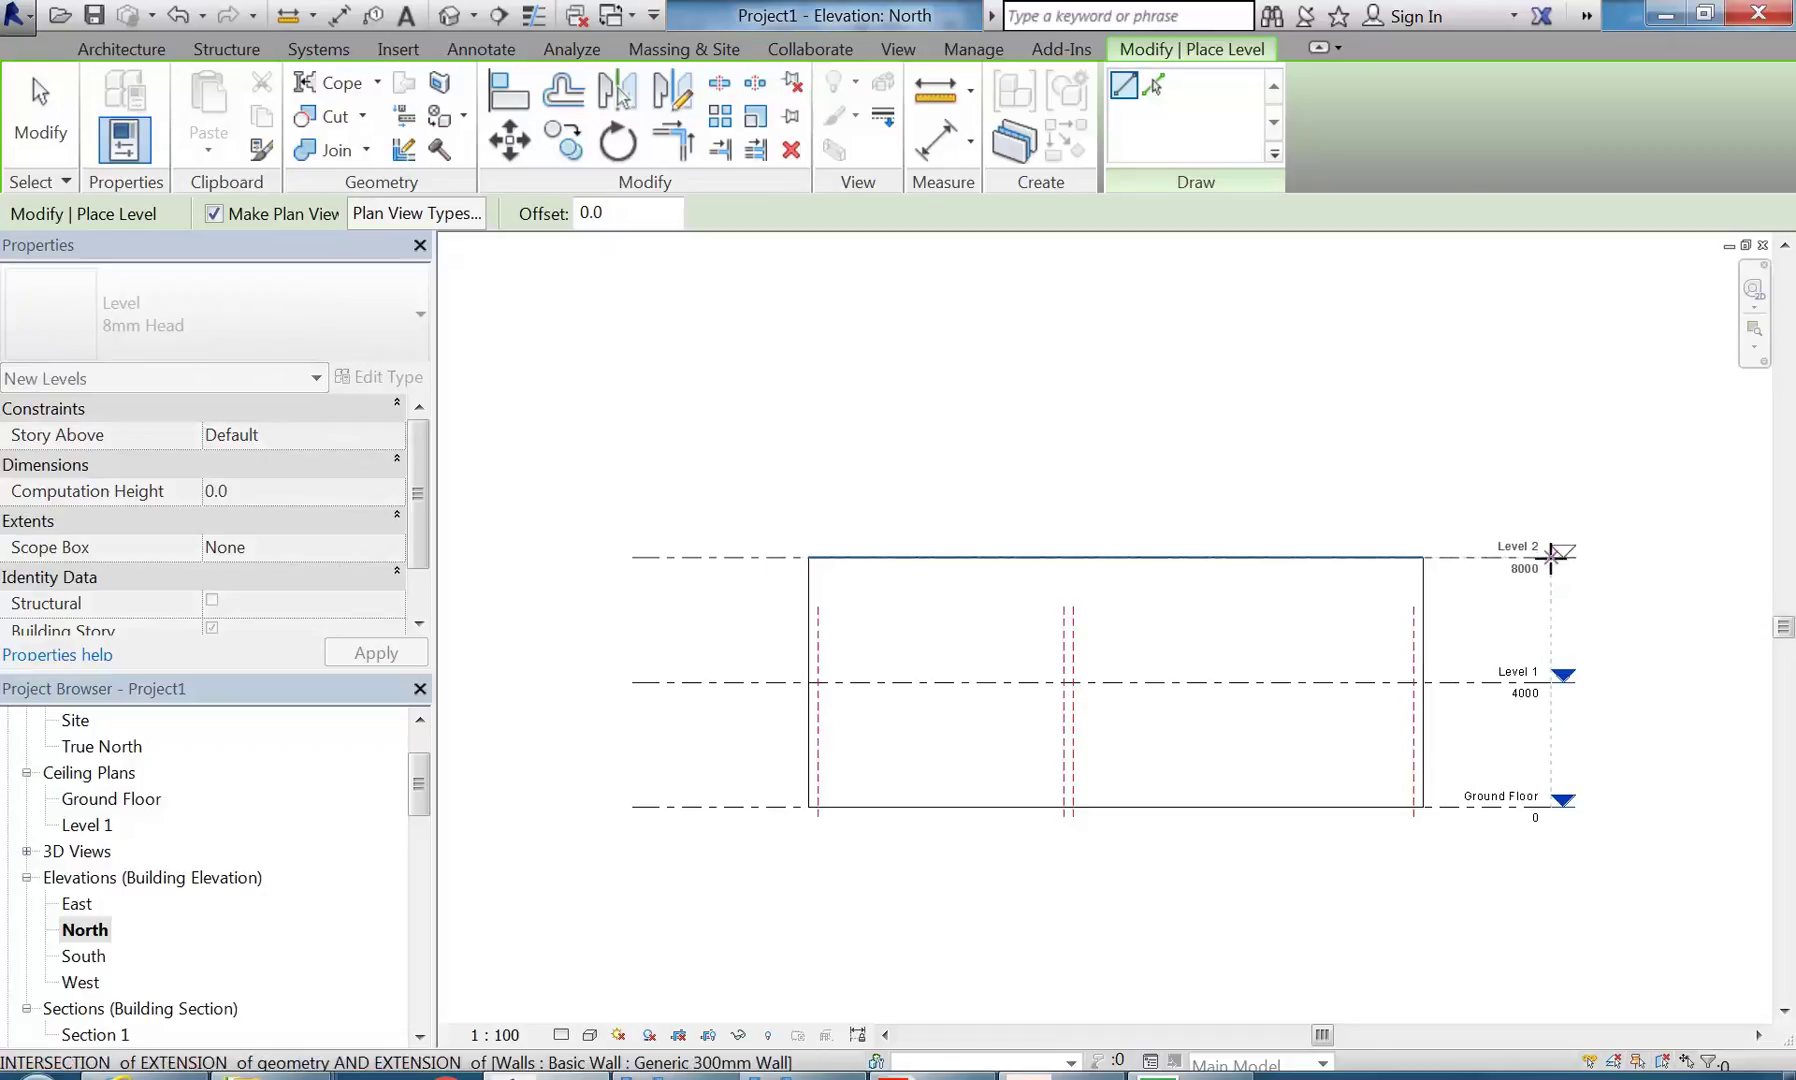
pyautogui.click(1556, 557)
pyautogui.scroll(2, 1530, 700)
pyautogui.moveTo(1515, 727); pyautogui.dragTo(1350, 731, button='middle')
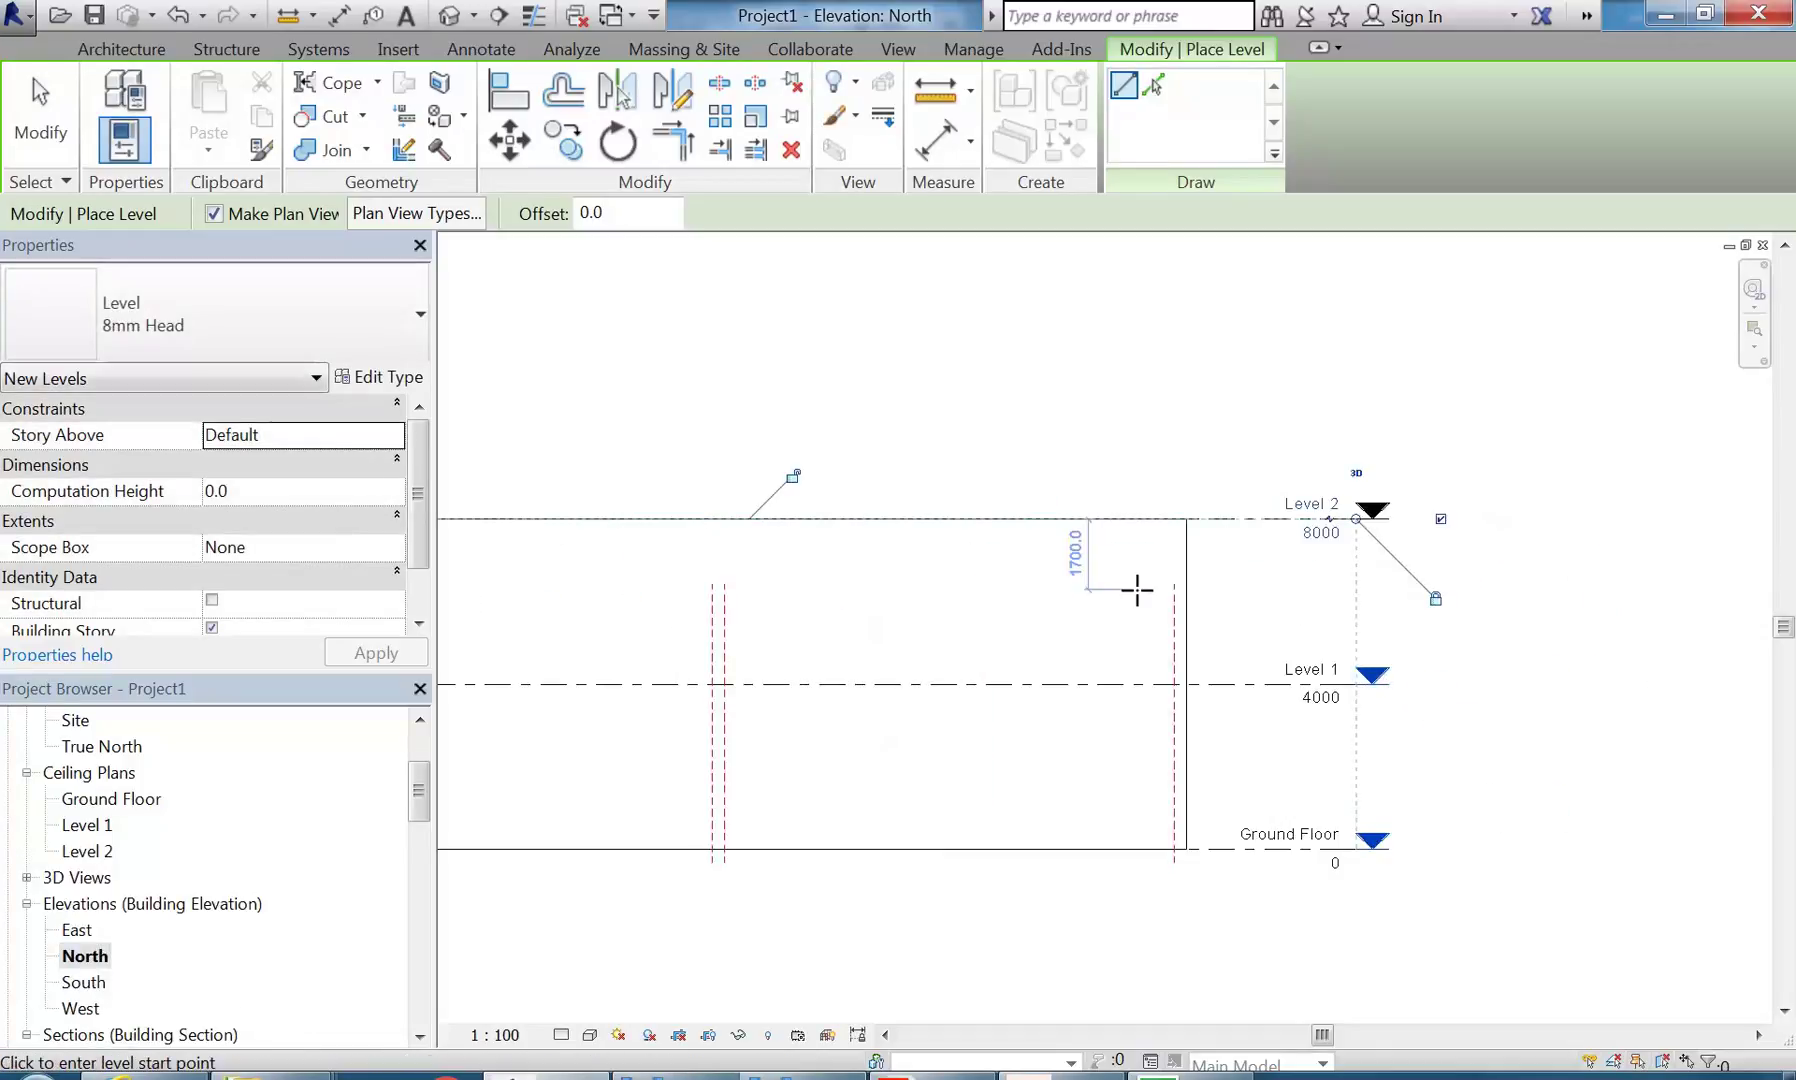
pyautogui.rightClick(1204, 421)
pyautogui.click(1249, 434)
pyautogui.rightClick(1252, 435)
pyautogui.click(1282, 450)
# - Check the commercial area plan in the showroom PDF in Adobe Acrobat and return to Revit
pyautogui.moveTo(1223, 938); pyautogui.dragTo(1219, 860, button='middle')
pyautogui.click(880, 1074)
pyautogui.scroll(-1, 890, 665)
pyautogui.scroll(1, 890, 665)
pyautogui.scroll(1, 890, 665)
pyautogui.scroll(-1, 890, 665)
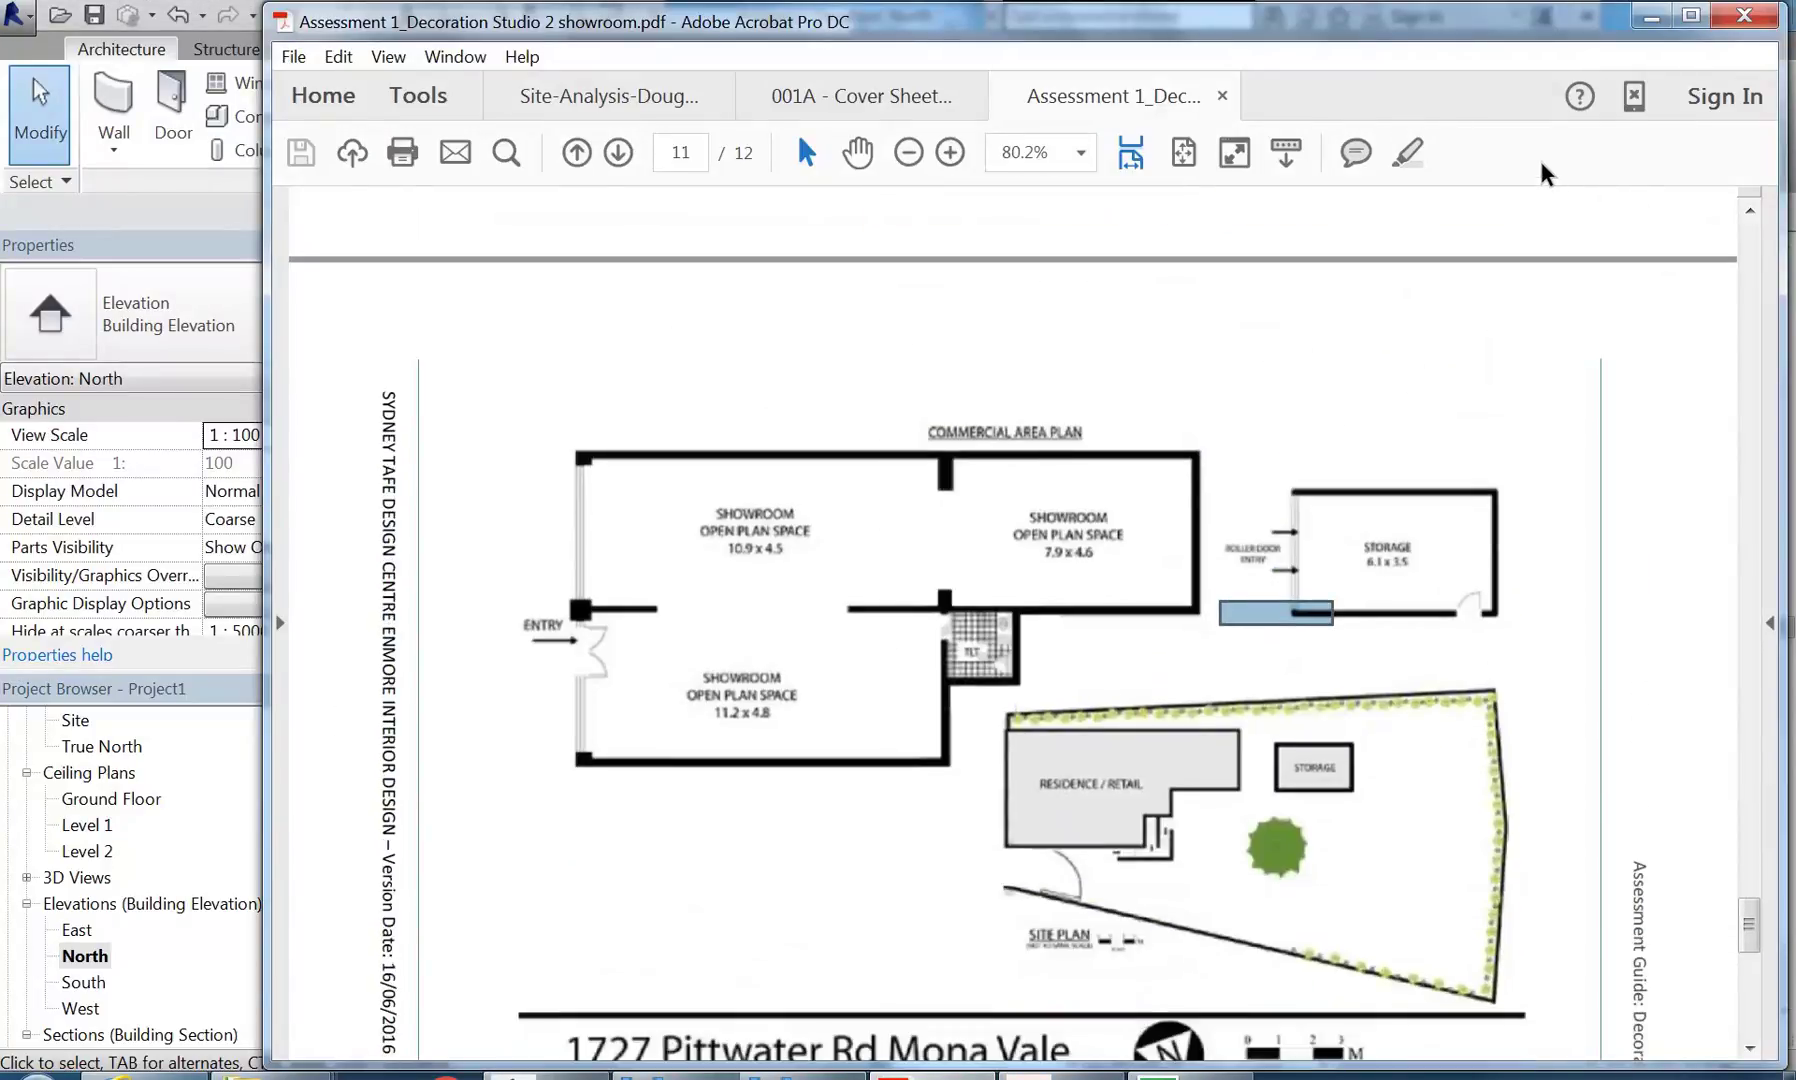
pyautogui.click(1652, 18)
# - Set the elevation of Level 1 to 3500
pyautogui.moveTo(1238, 486); pyautogui.dragTo(1076, 481, button='middle')
pyautogui.scroll(2, 1168, 483)
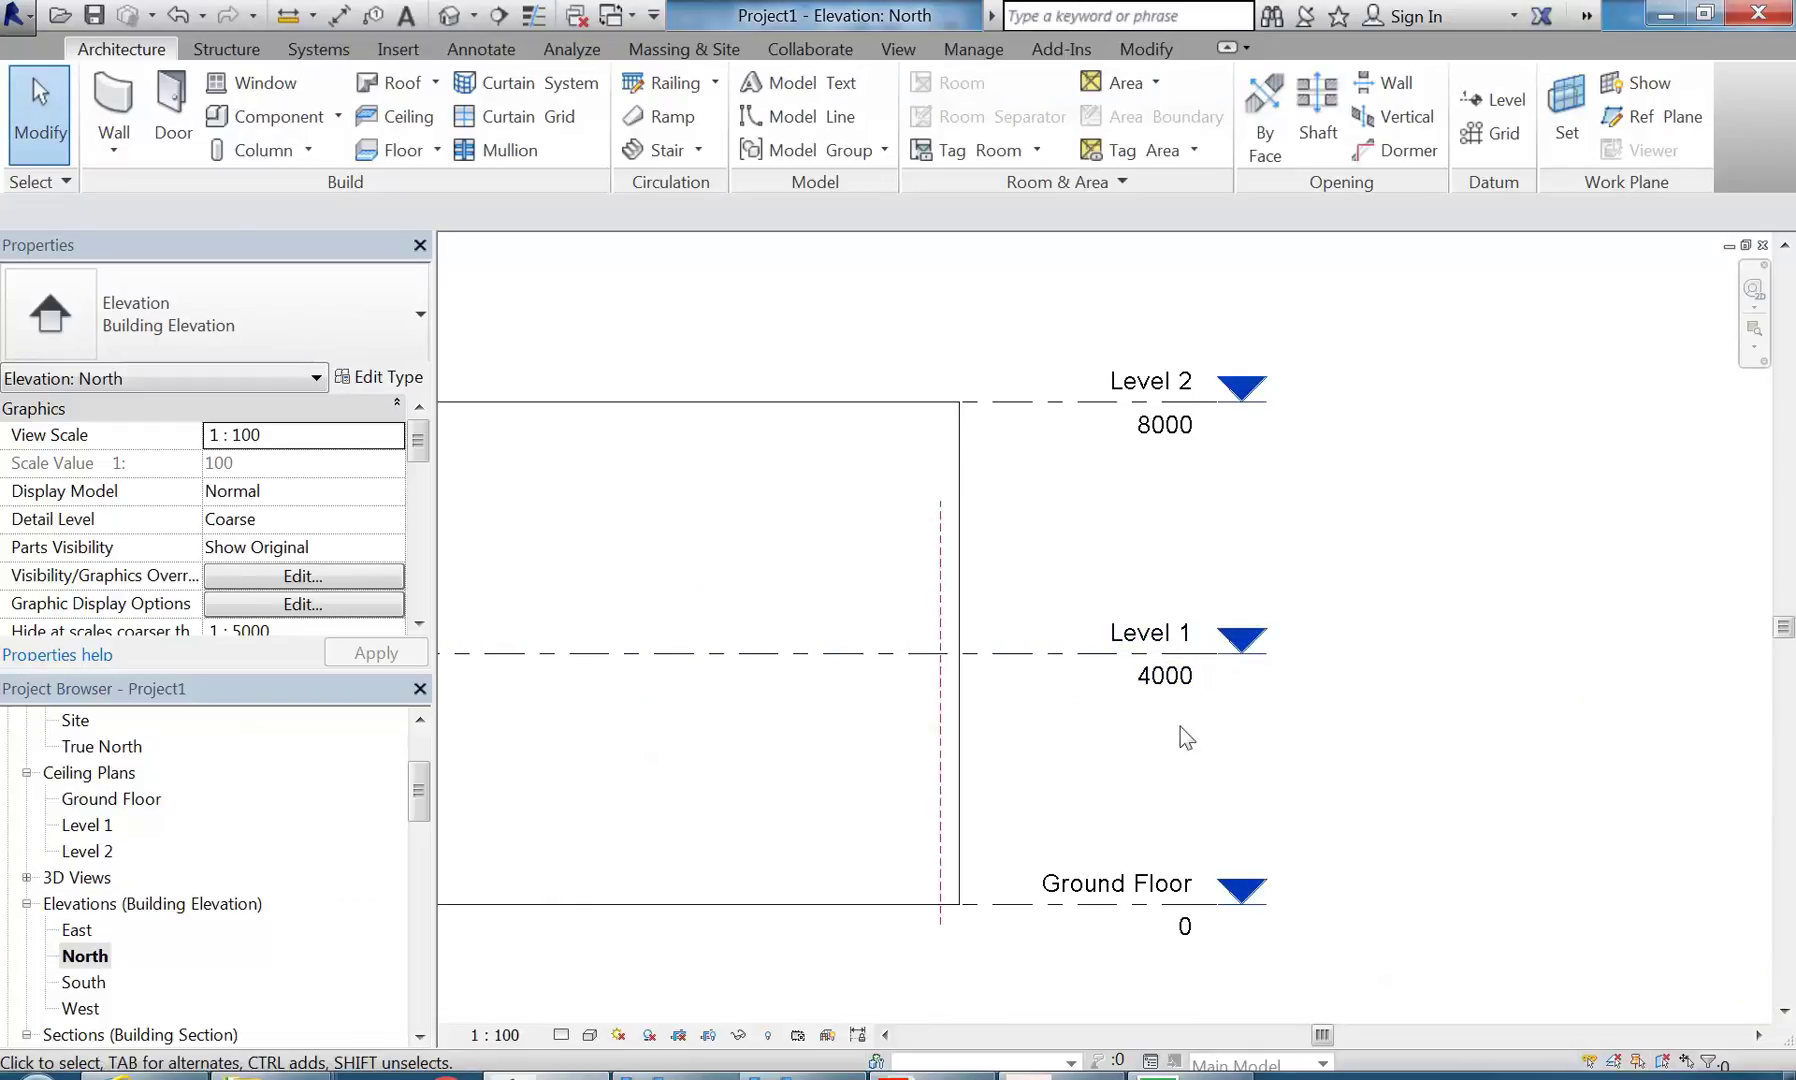
pyautogui.click(1065, 655)
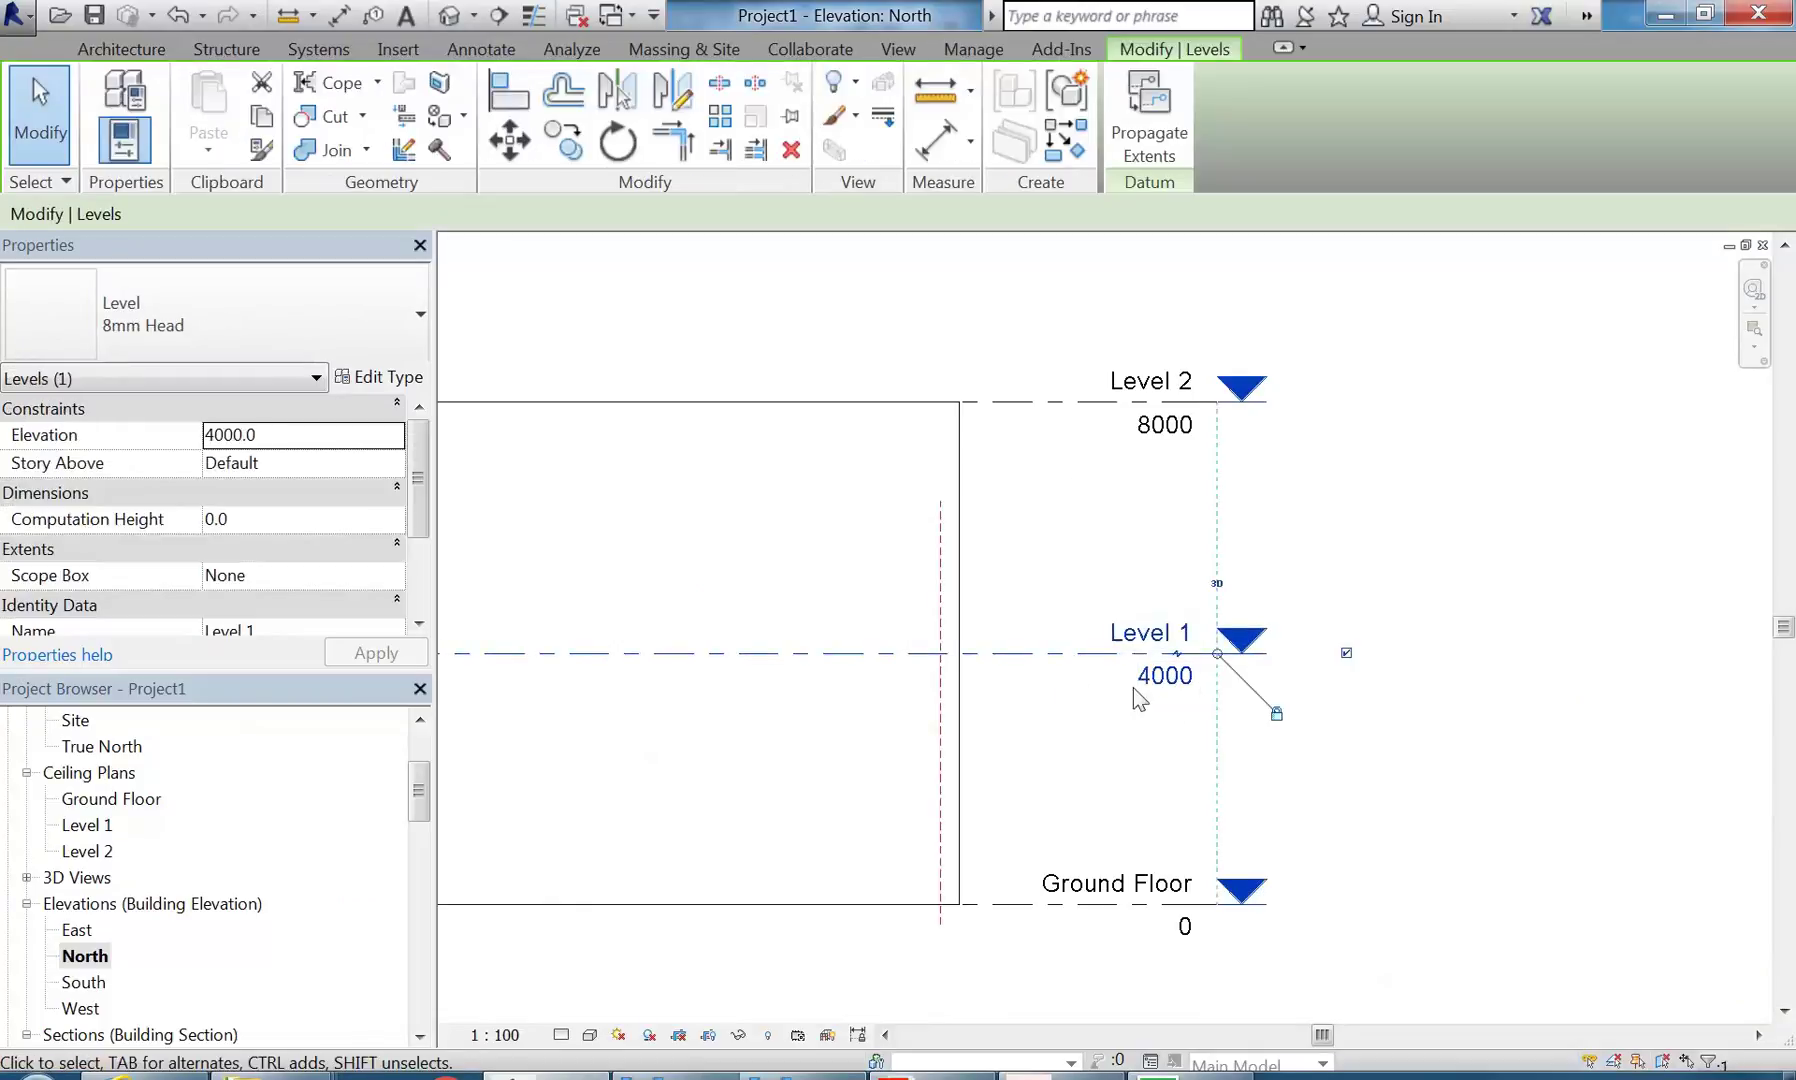
pyautogui.click(1158, 690)
pyautogui.write('35')
pyautogui.press('Return')
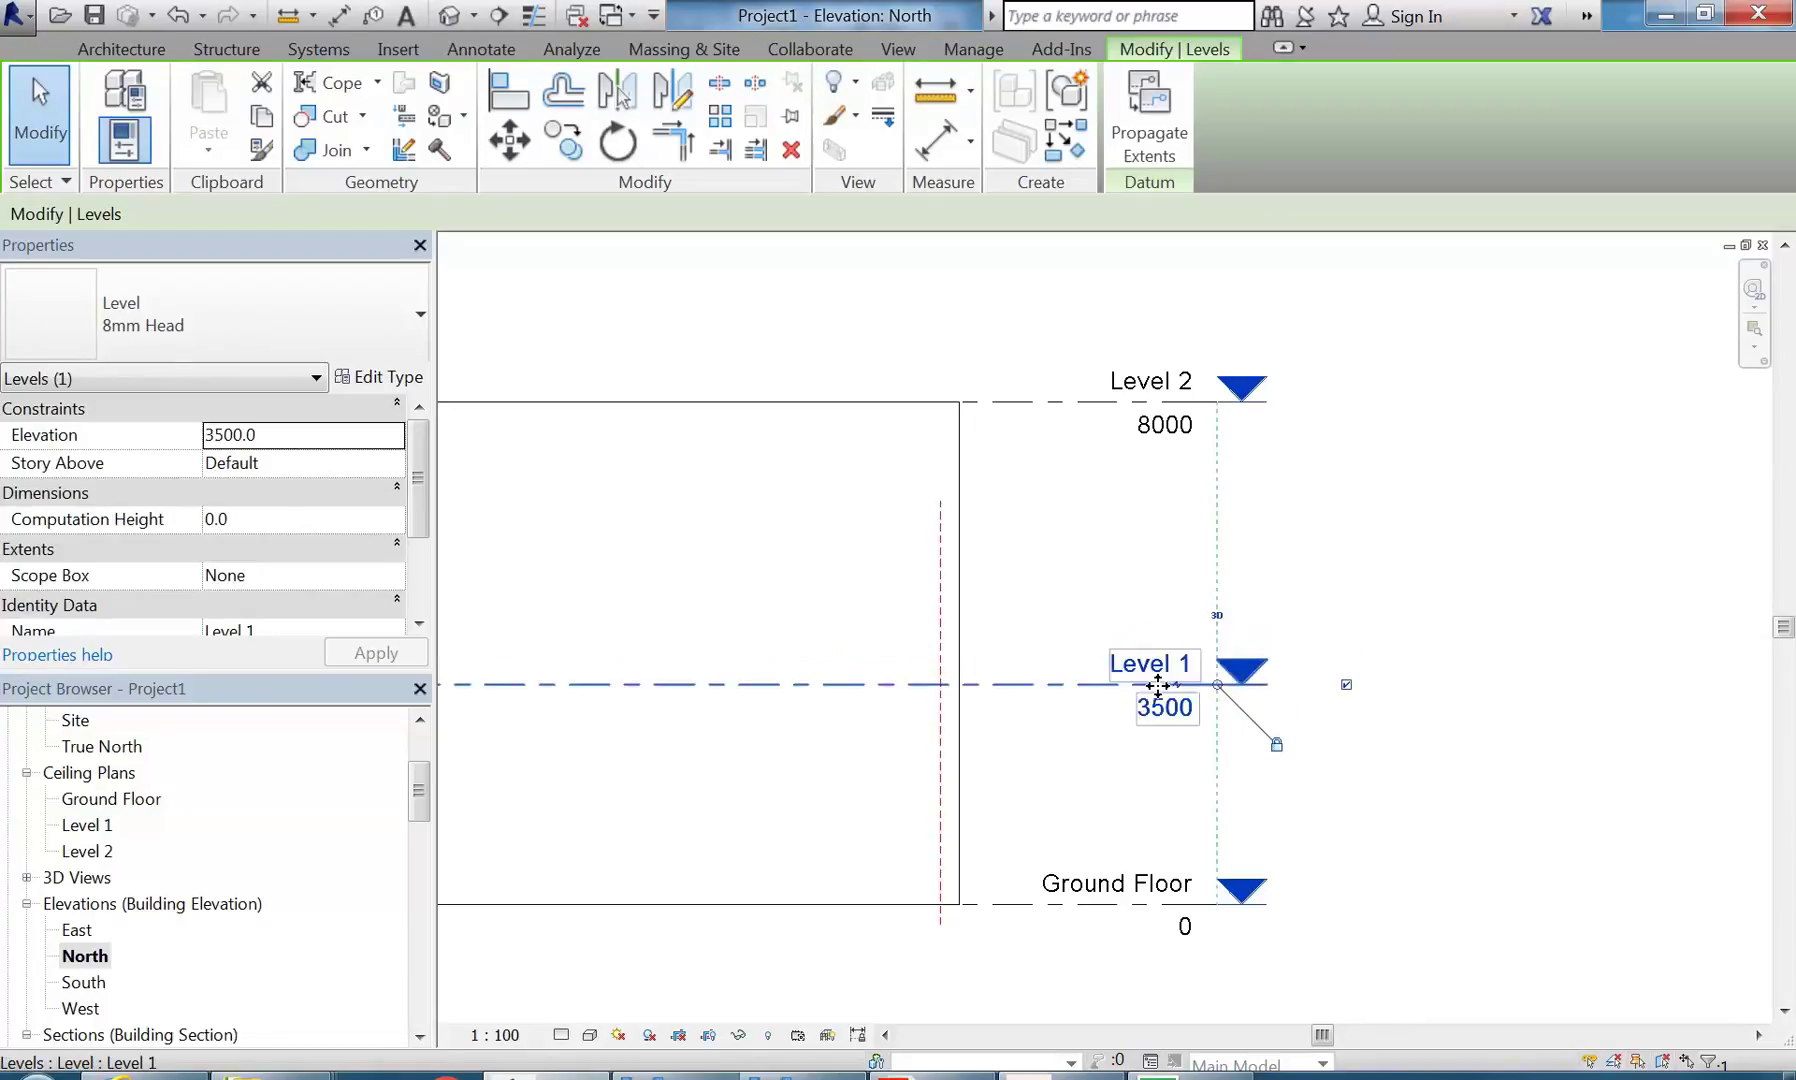
# - Set the elevation of Level 2 to 7000 and clear the selection
pyautogui.click(1090, 484)
pyautogui.click(1064, 404)
pyautogui.click(1165, 424)
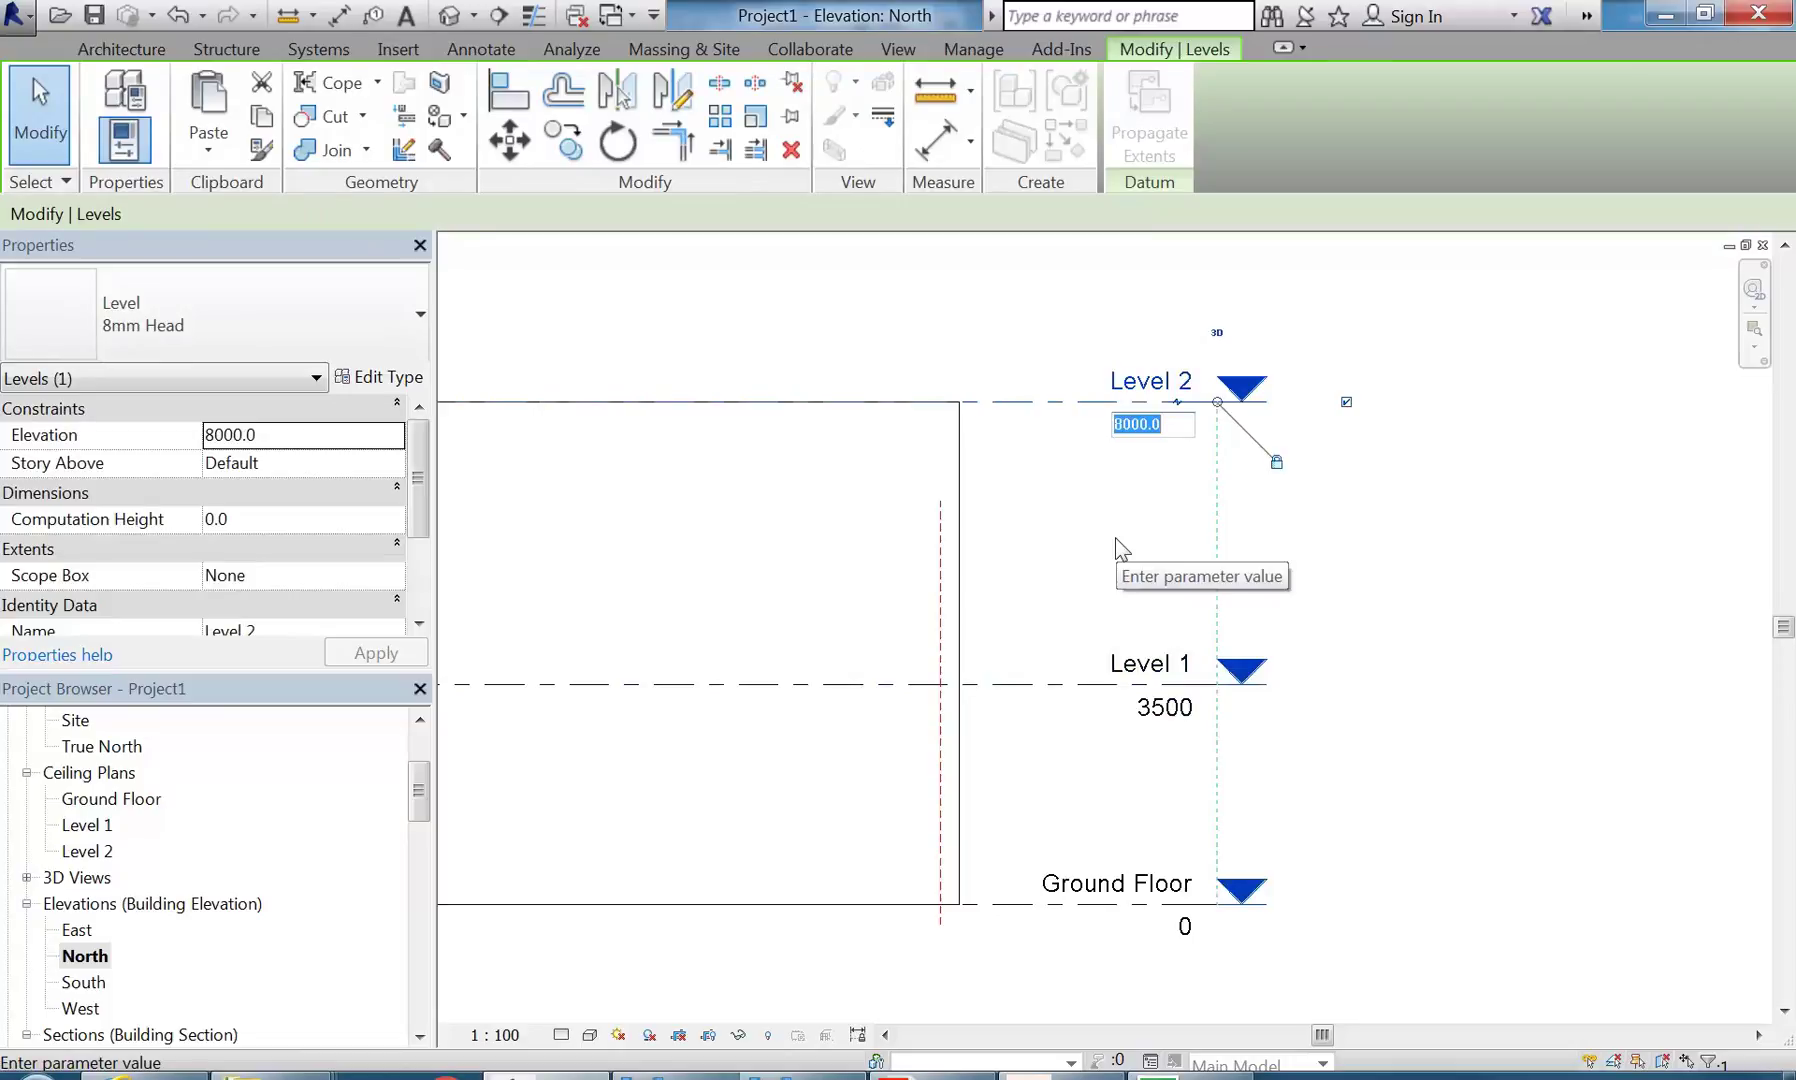
pyautogui.write('70')
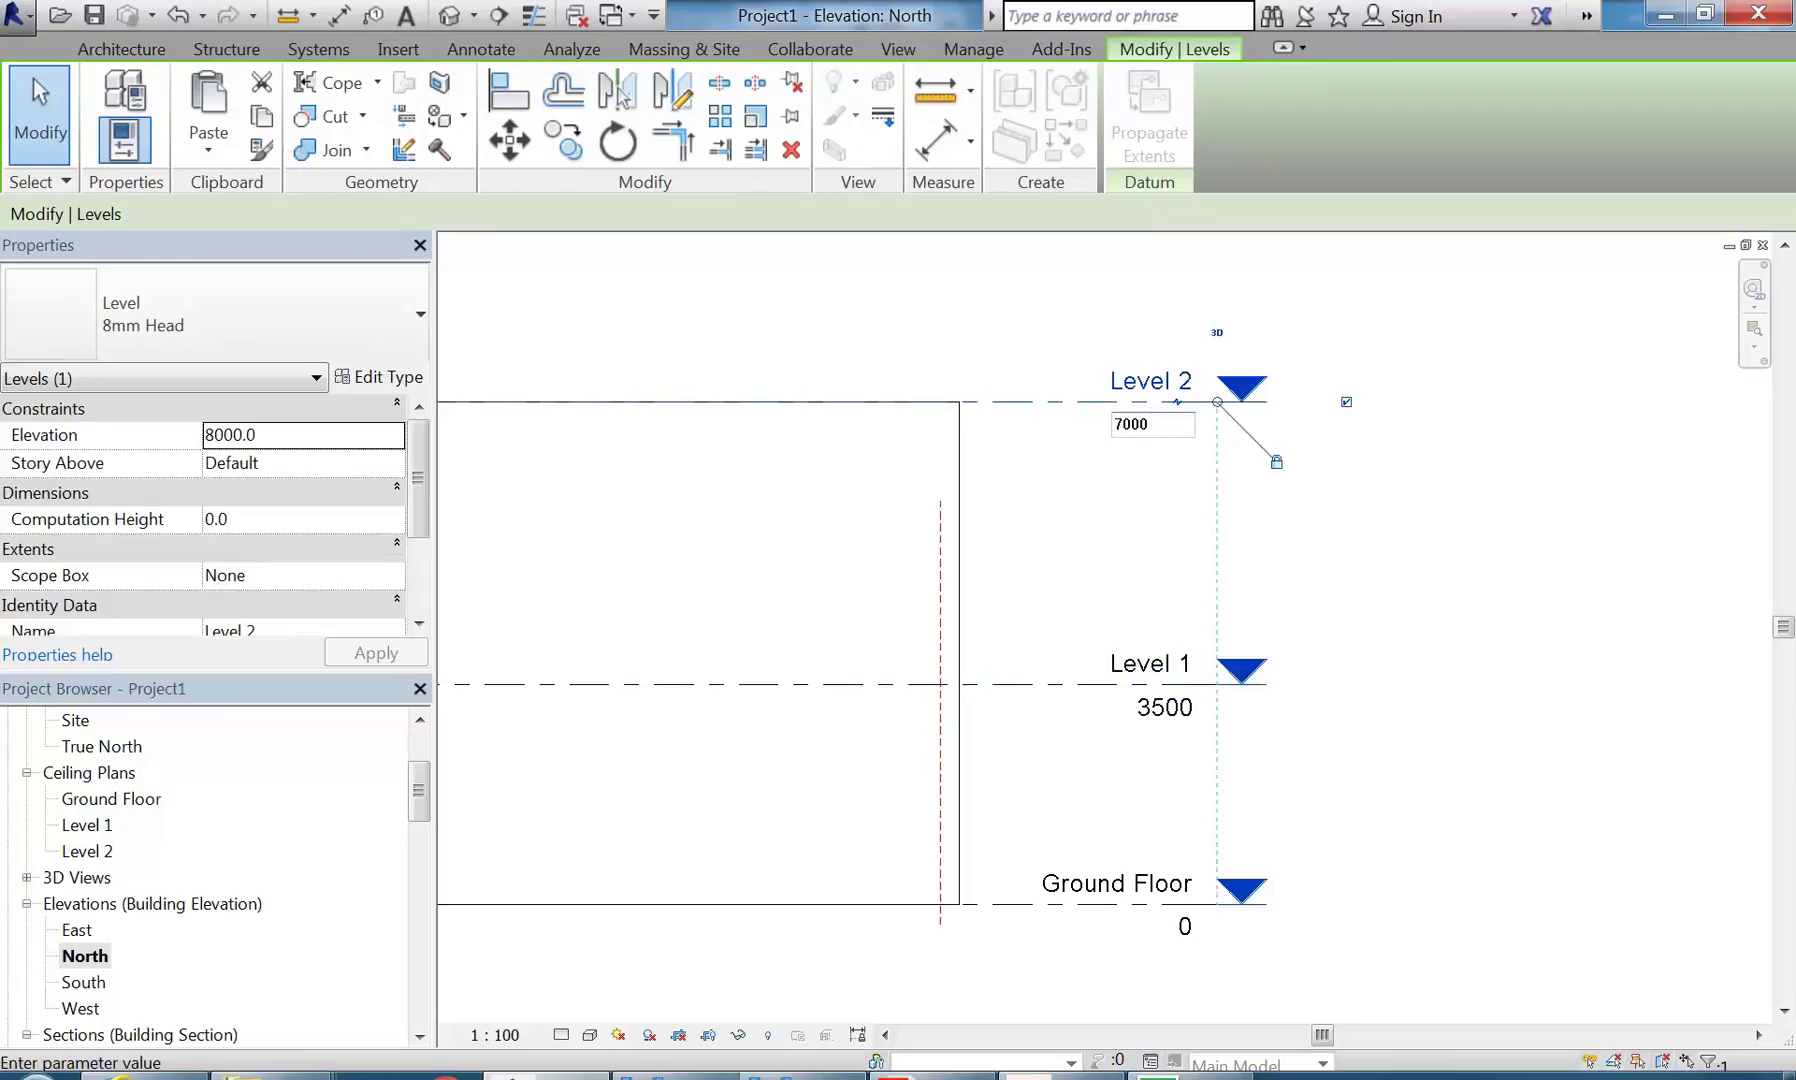
pyautogui.press('Return')
pyautogui.click(1122, 551)
pyautogui.scroll(-3, 1190, 570)
pyautogui.moveTo(1190, 570); pyautogui.dragTo(1226, 557, button='middle')
pyautogui.scroll(-2, 1331, 555)
pyautogui.scroll(-1, 1160, 546)
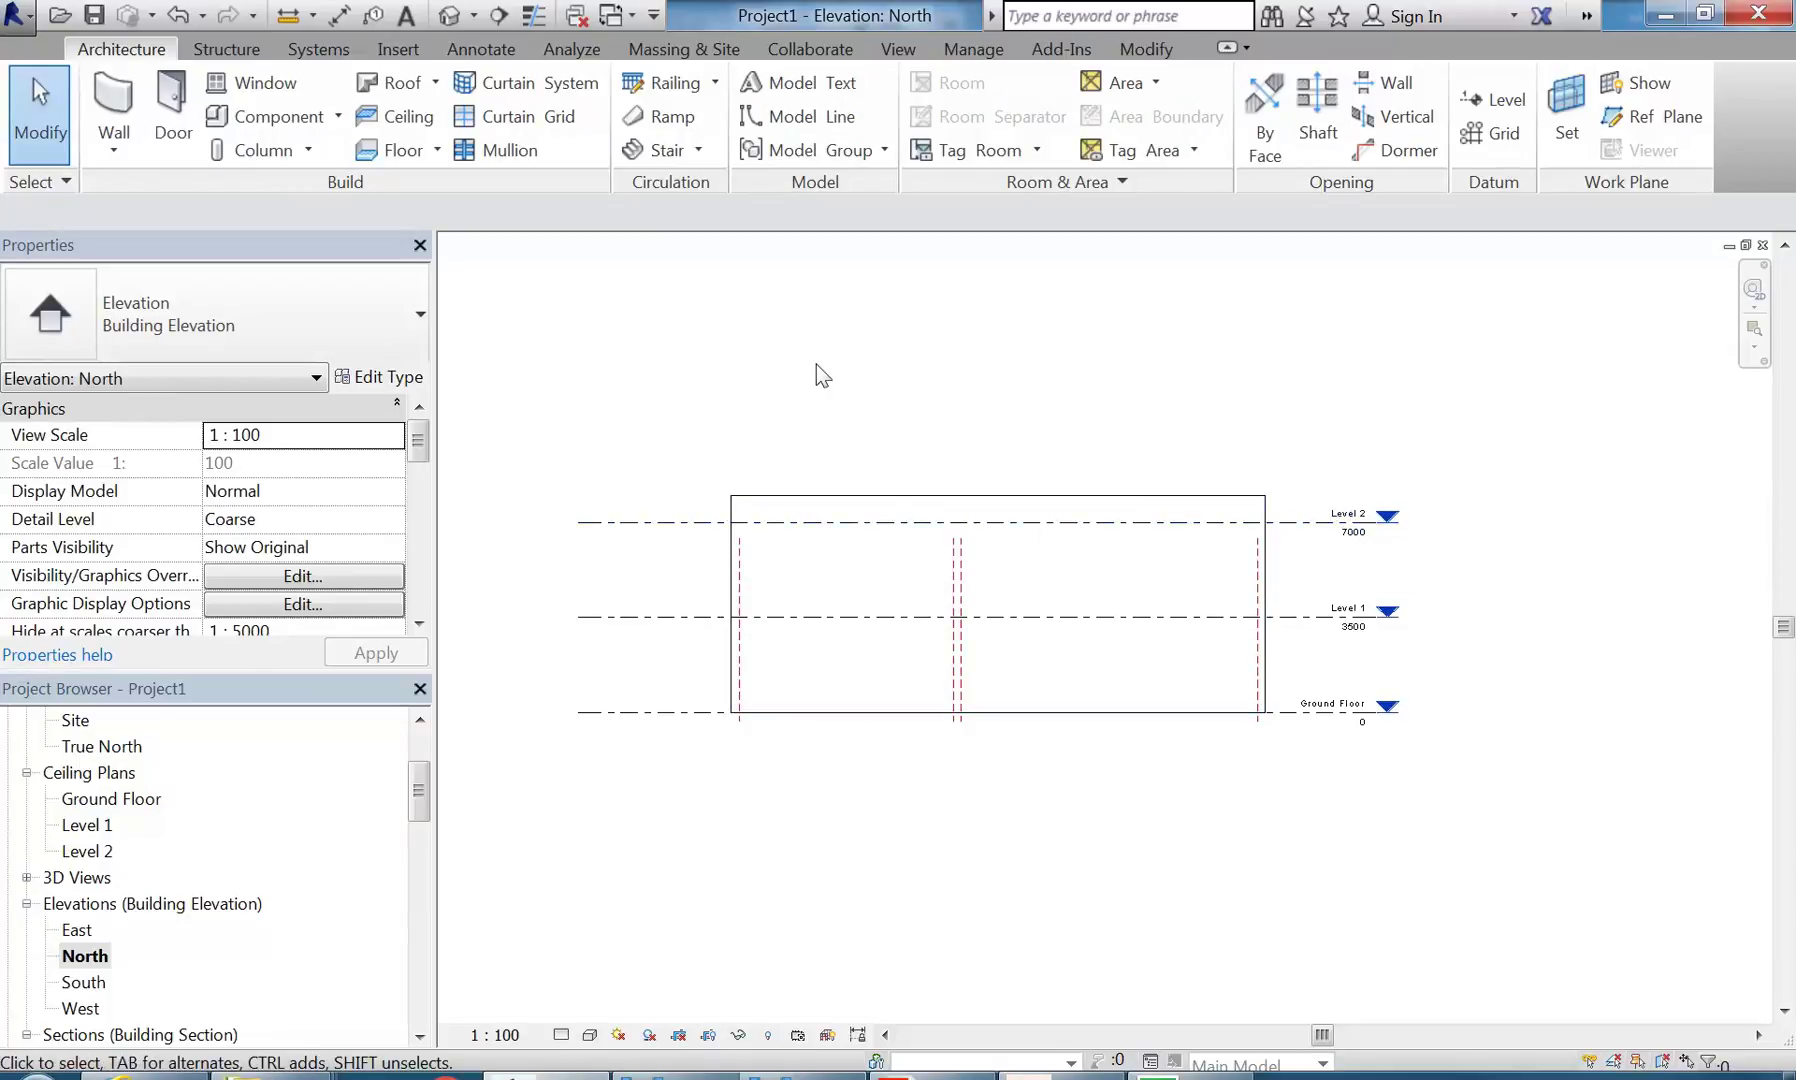
# - In the default 3D view, select all the showroom walls and set their top constraint to Up to level: Level 2
pyautogui.click(452, 17)
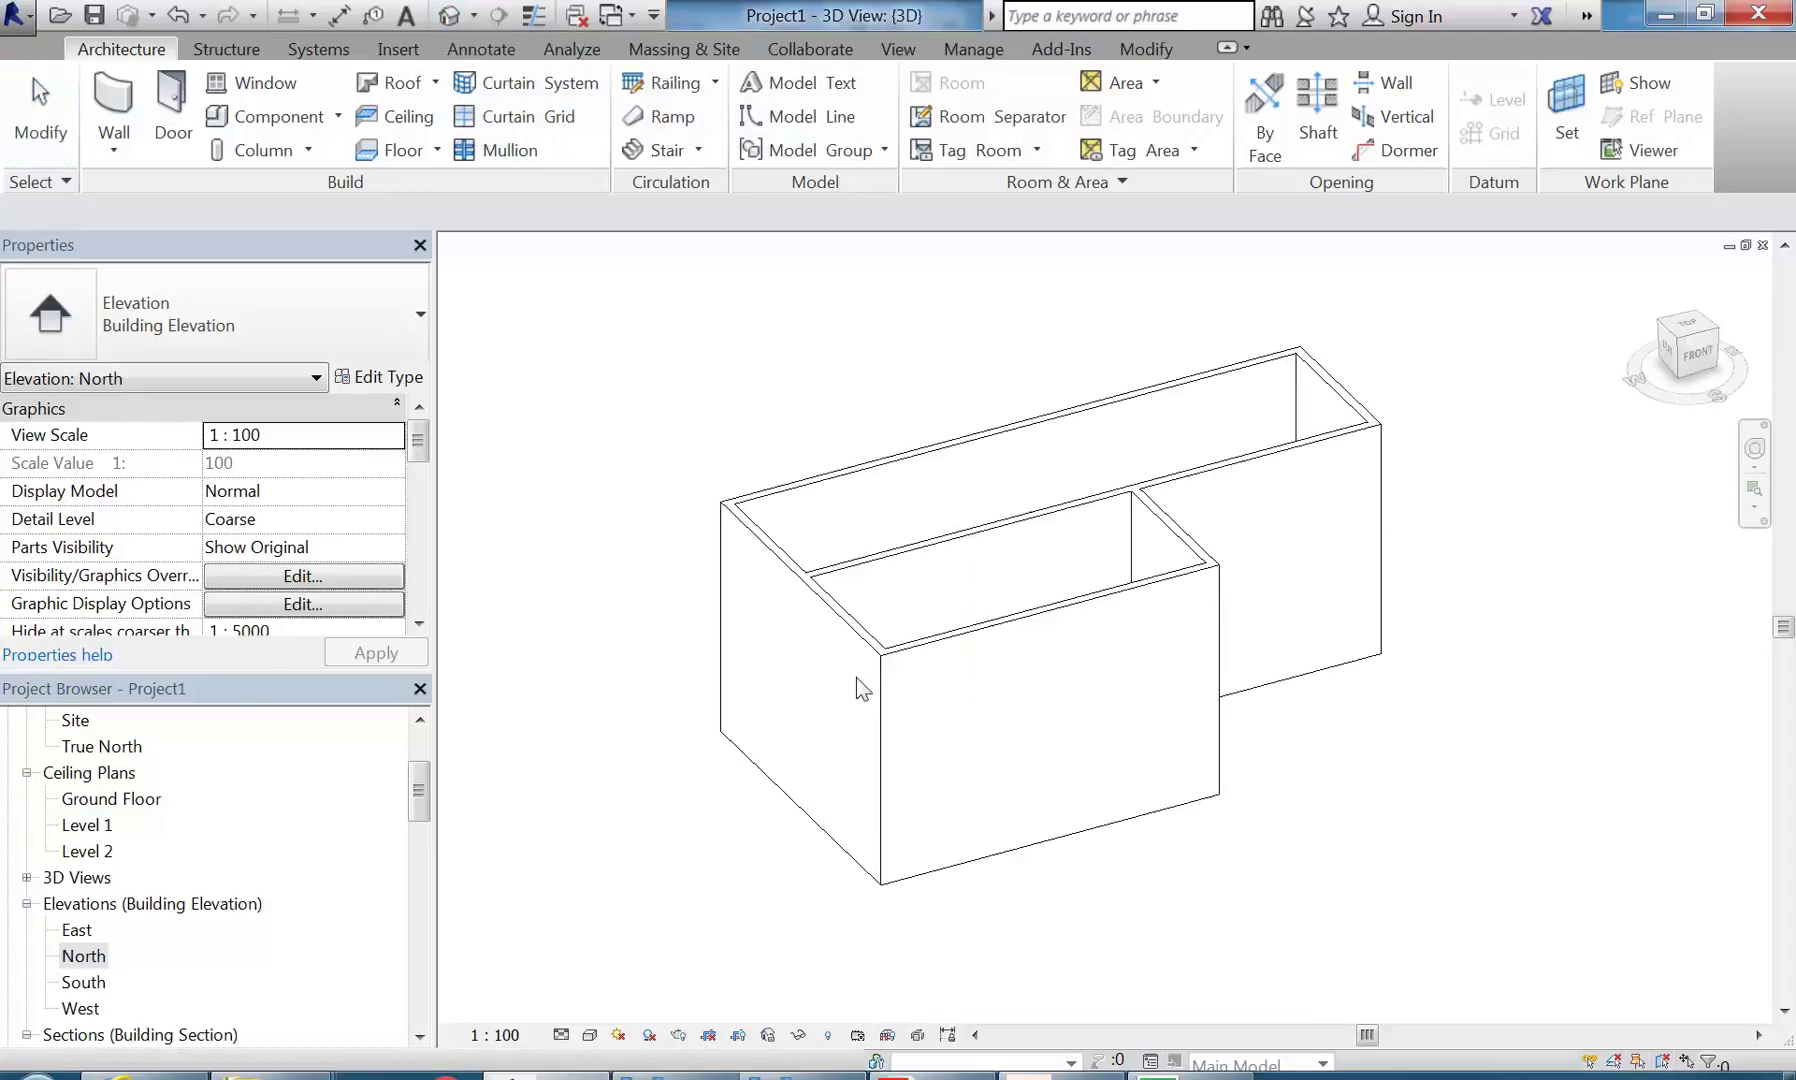
pyautogui.keyDown('shift'); pyautogui.moveTo(856, 678); pyautogui.dragTo(842, 706, button='middle'); pyautogui.keyUp('shift')
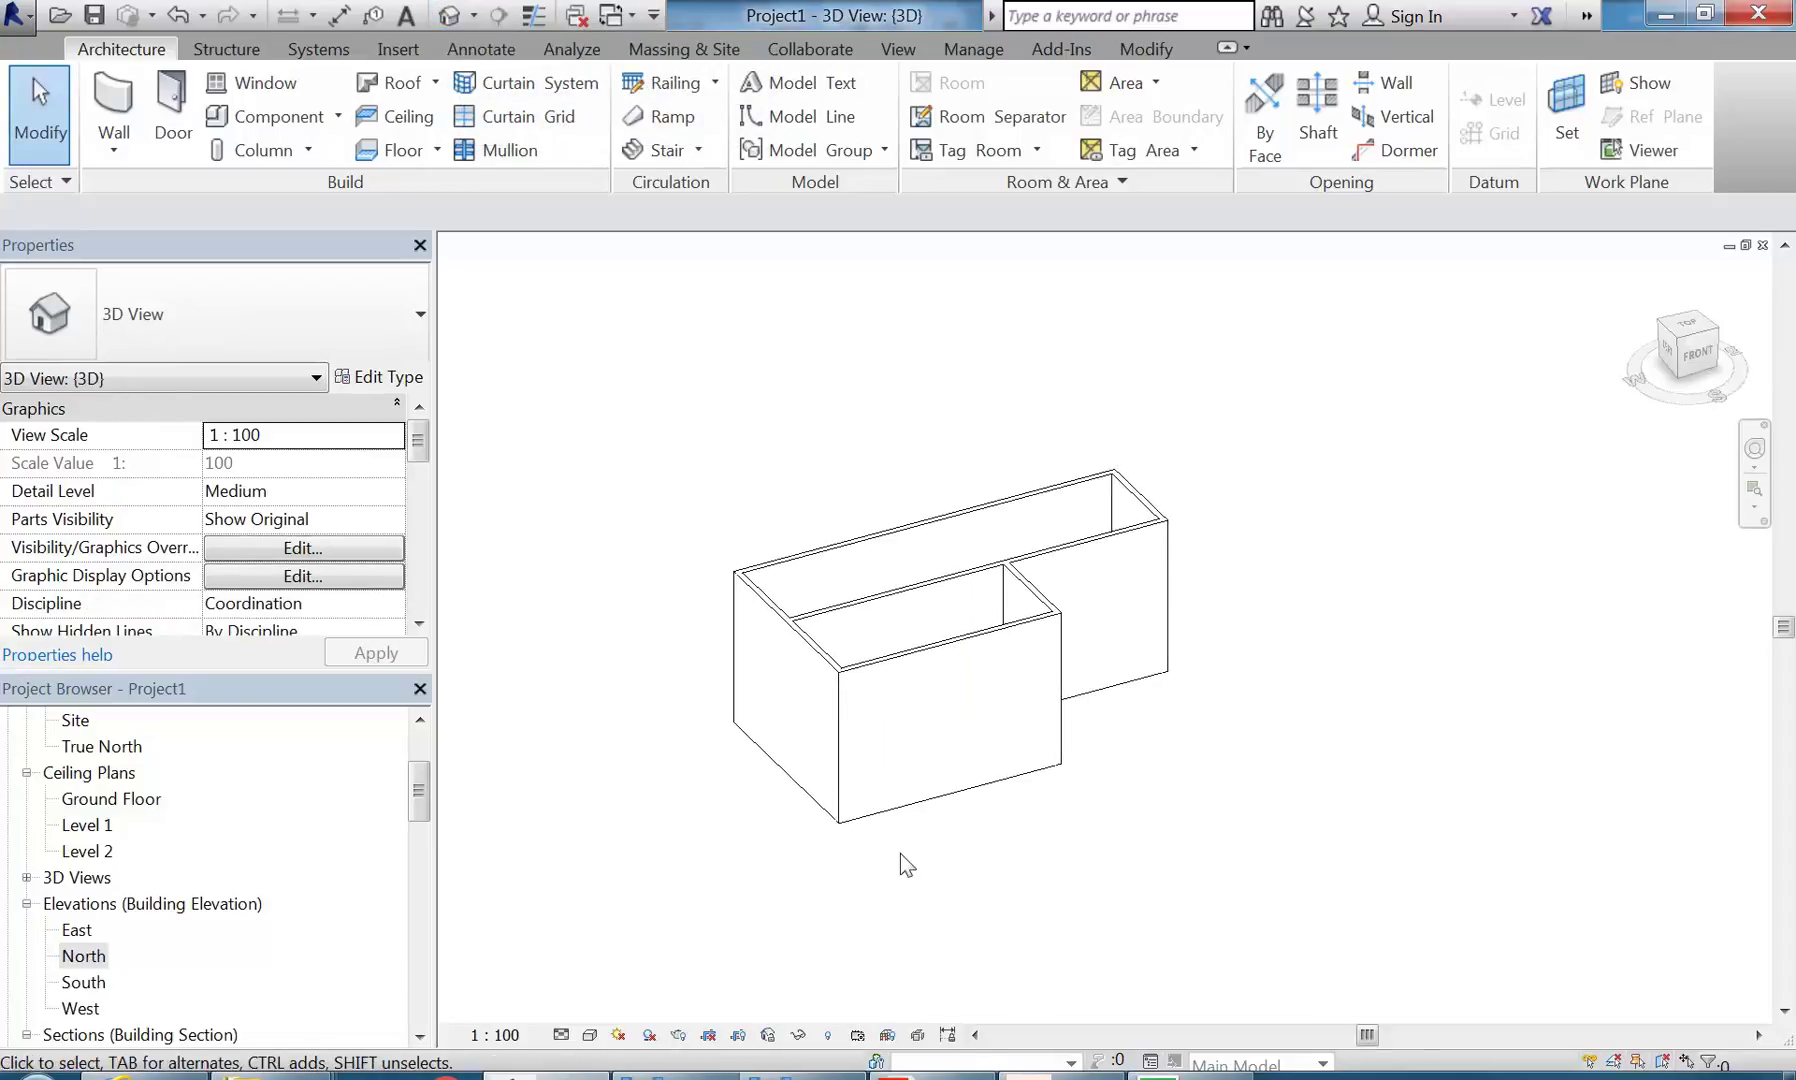
pyautogui.moveTo(592, 350); pyautogui.dragTo(1367, 925)
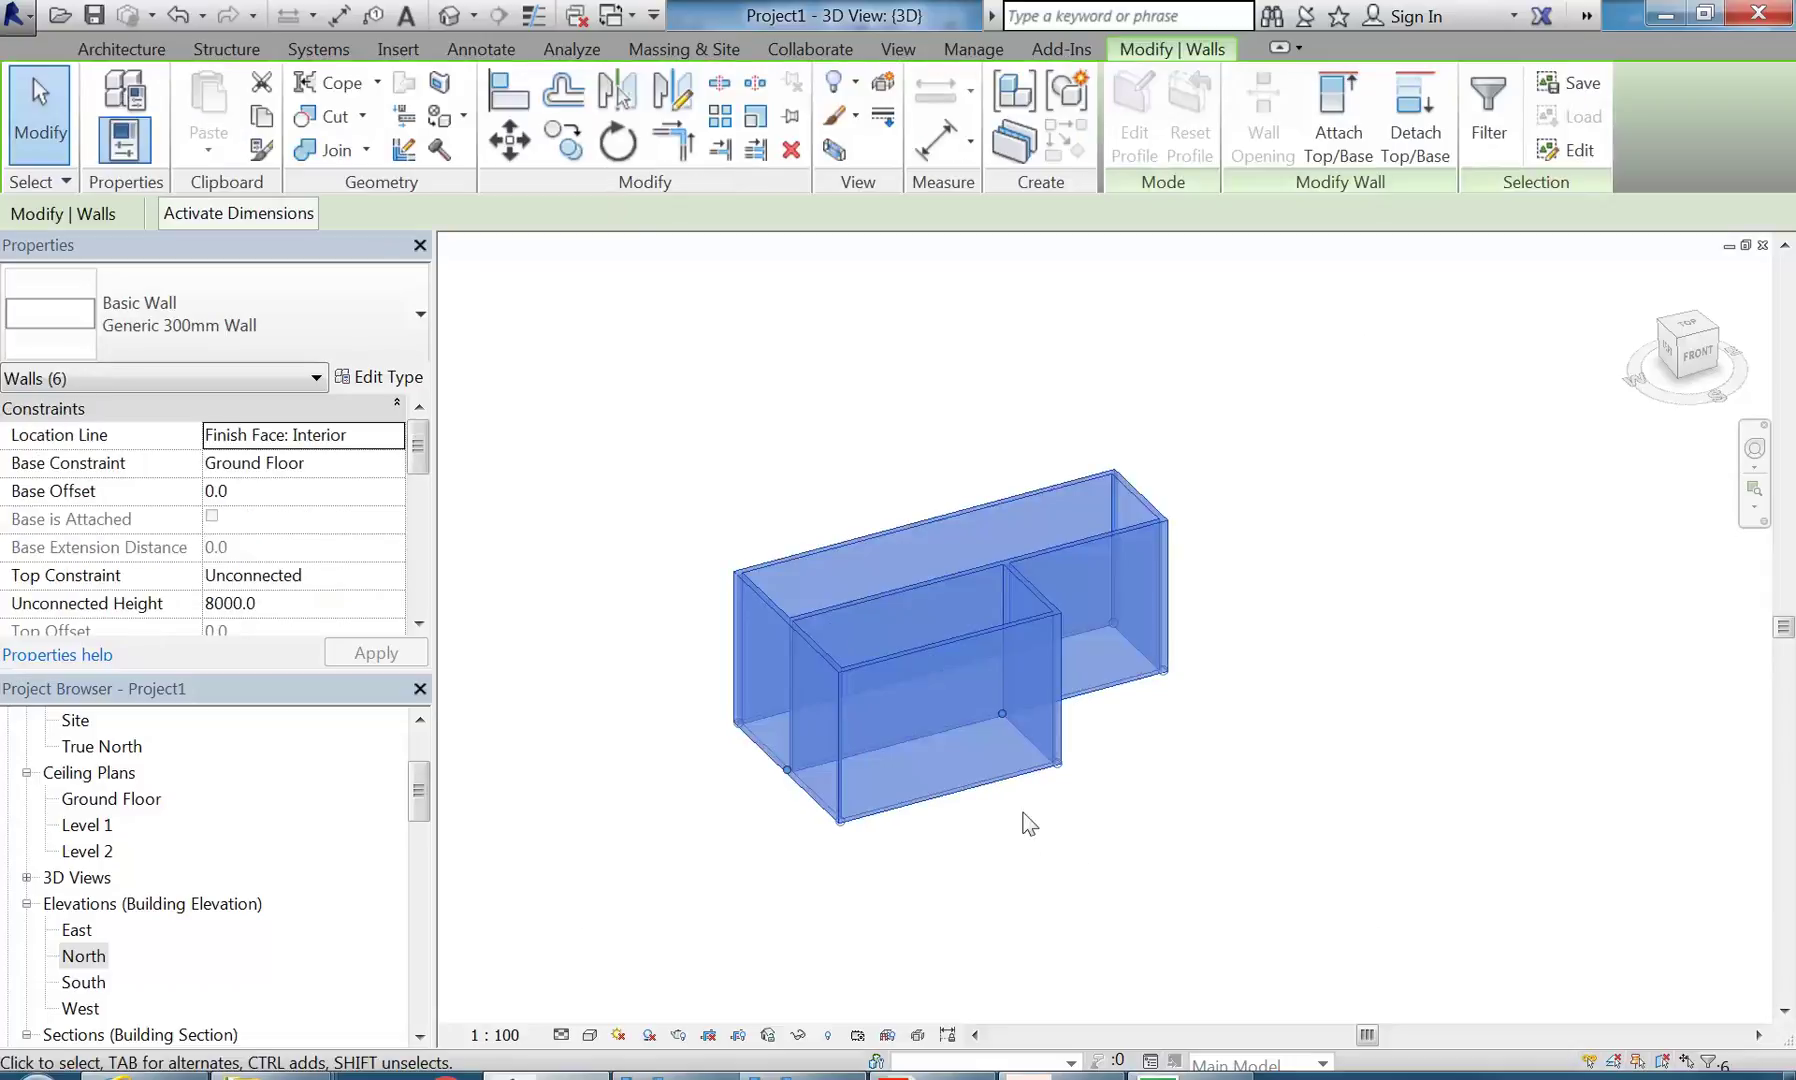
pyautogui.scroll(1, 755, 480)
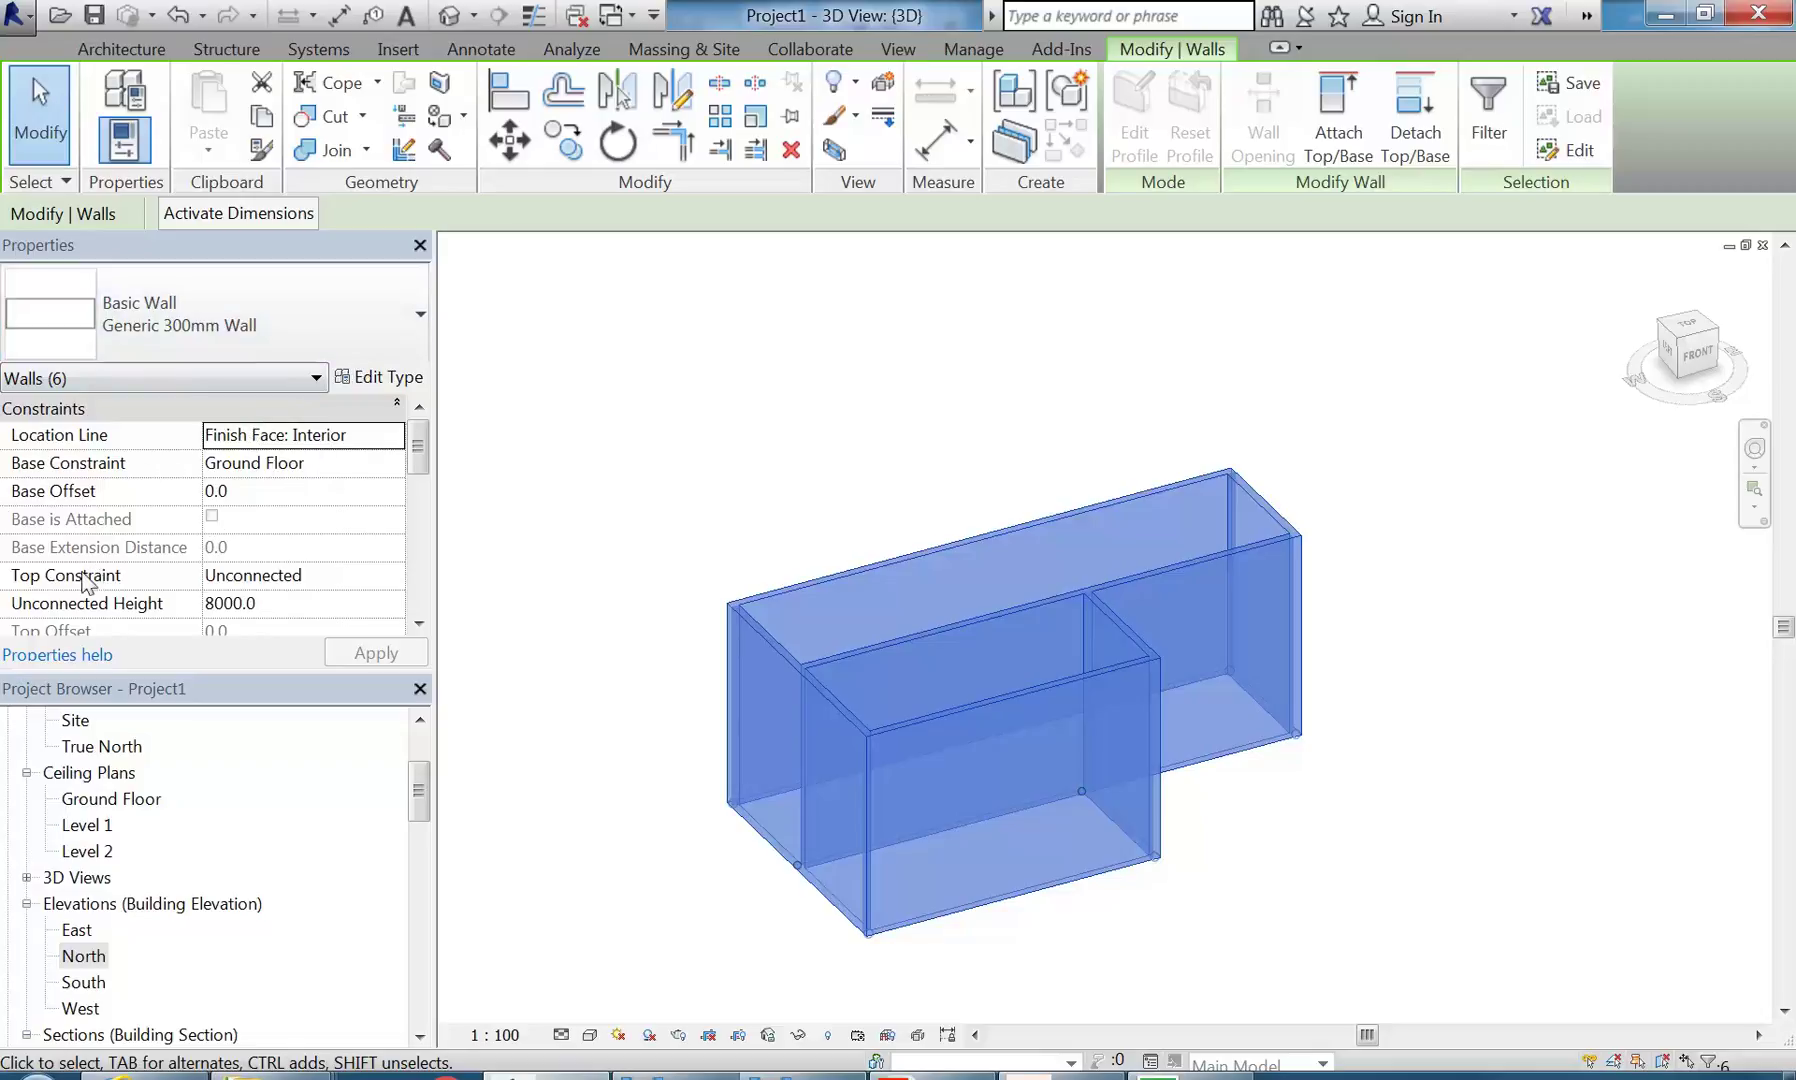
pyautogui.click(316, 576)
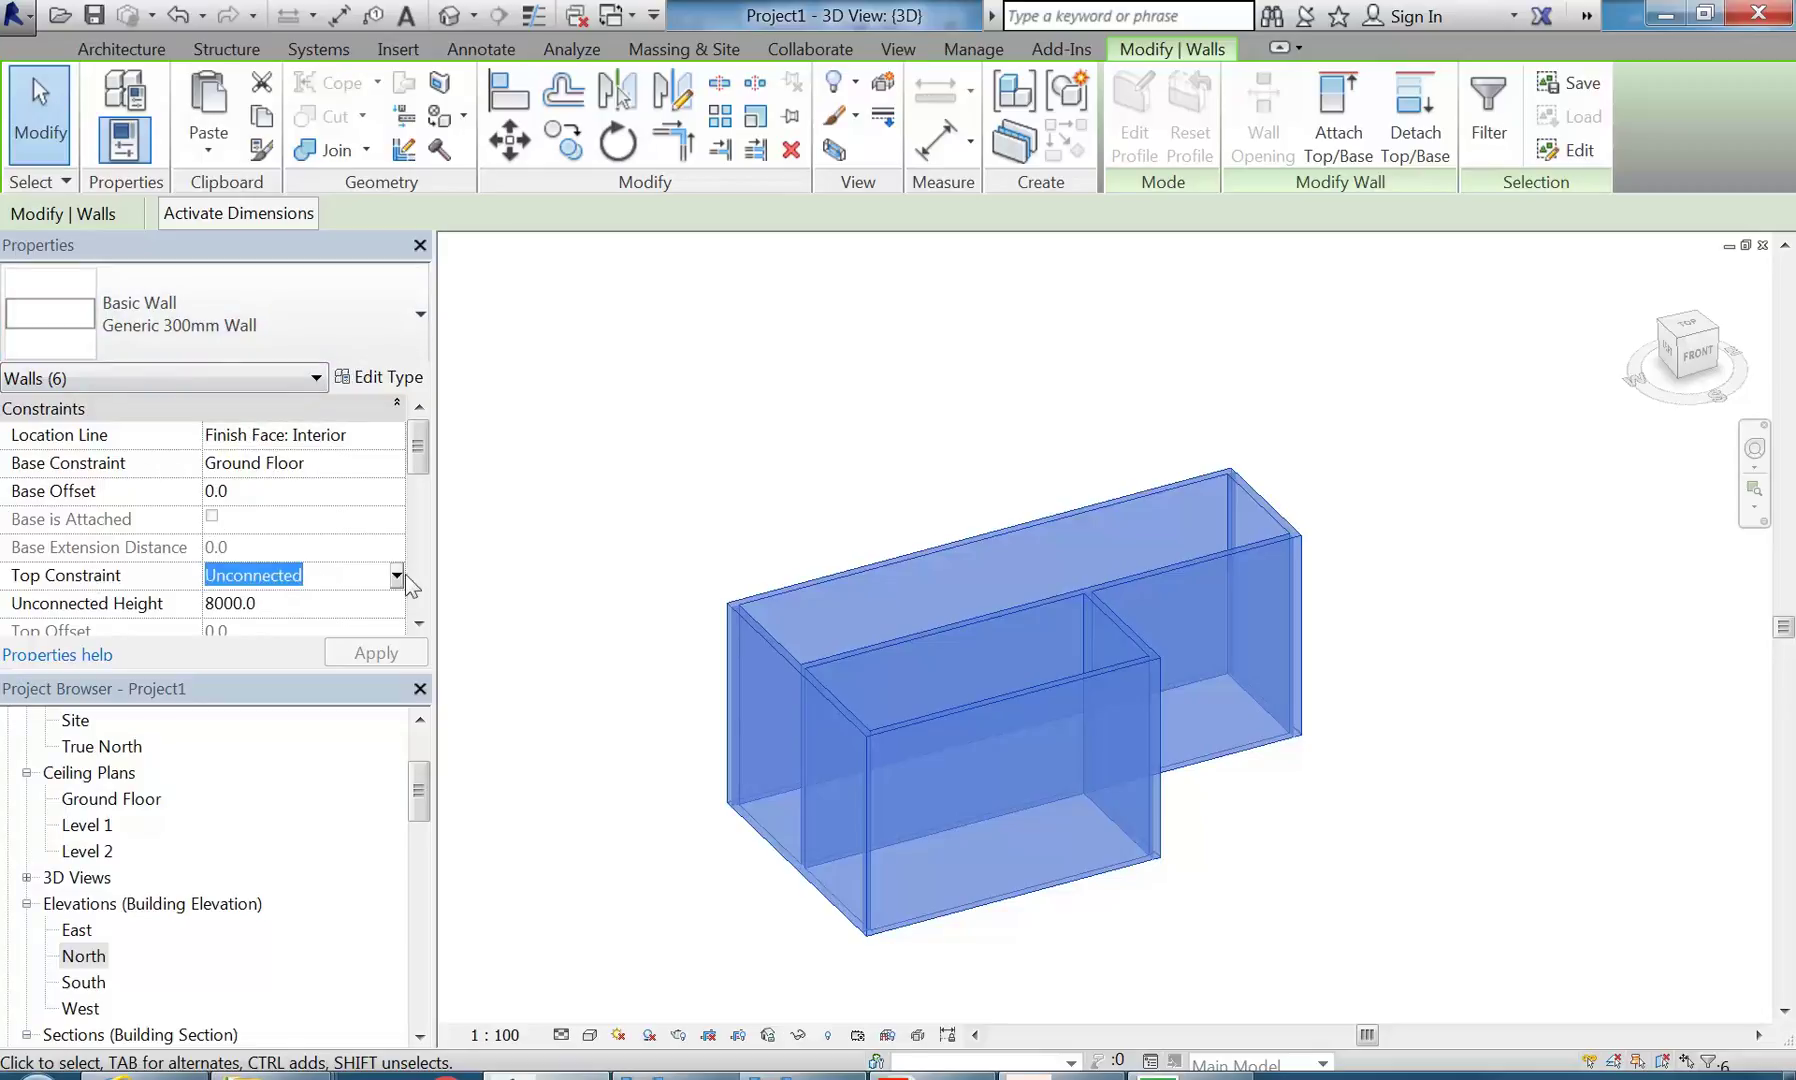
pyautogui.click(397, 576)
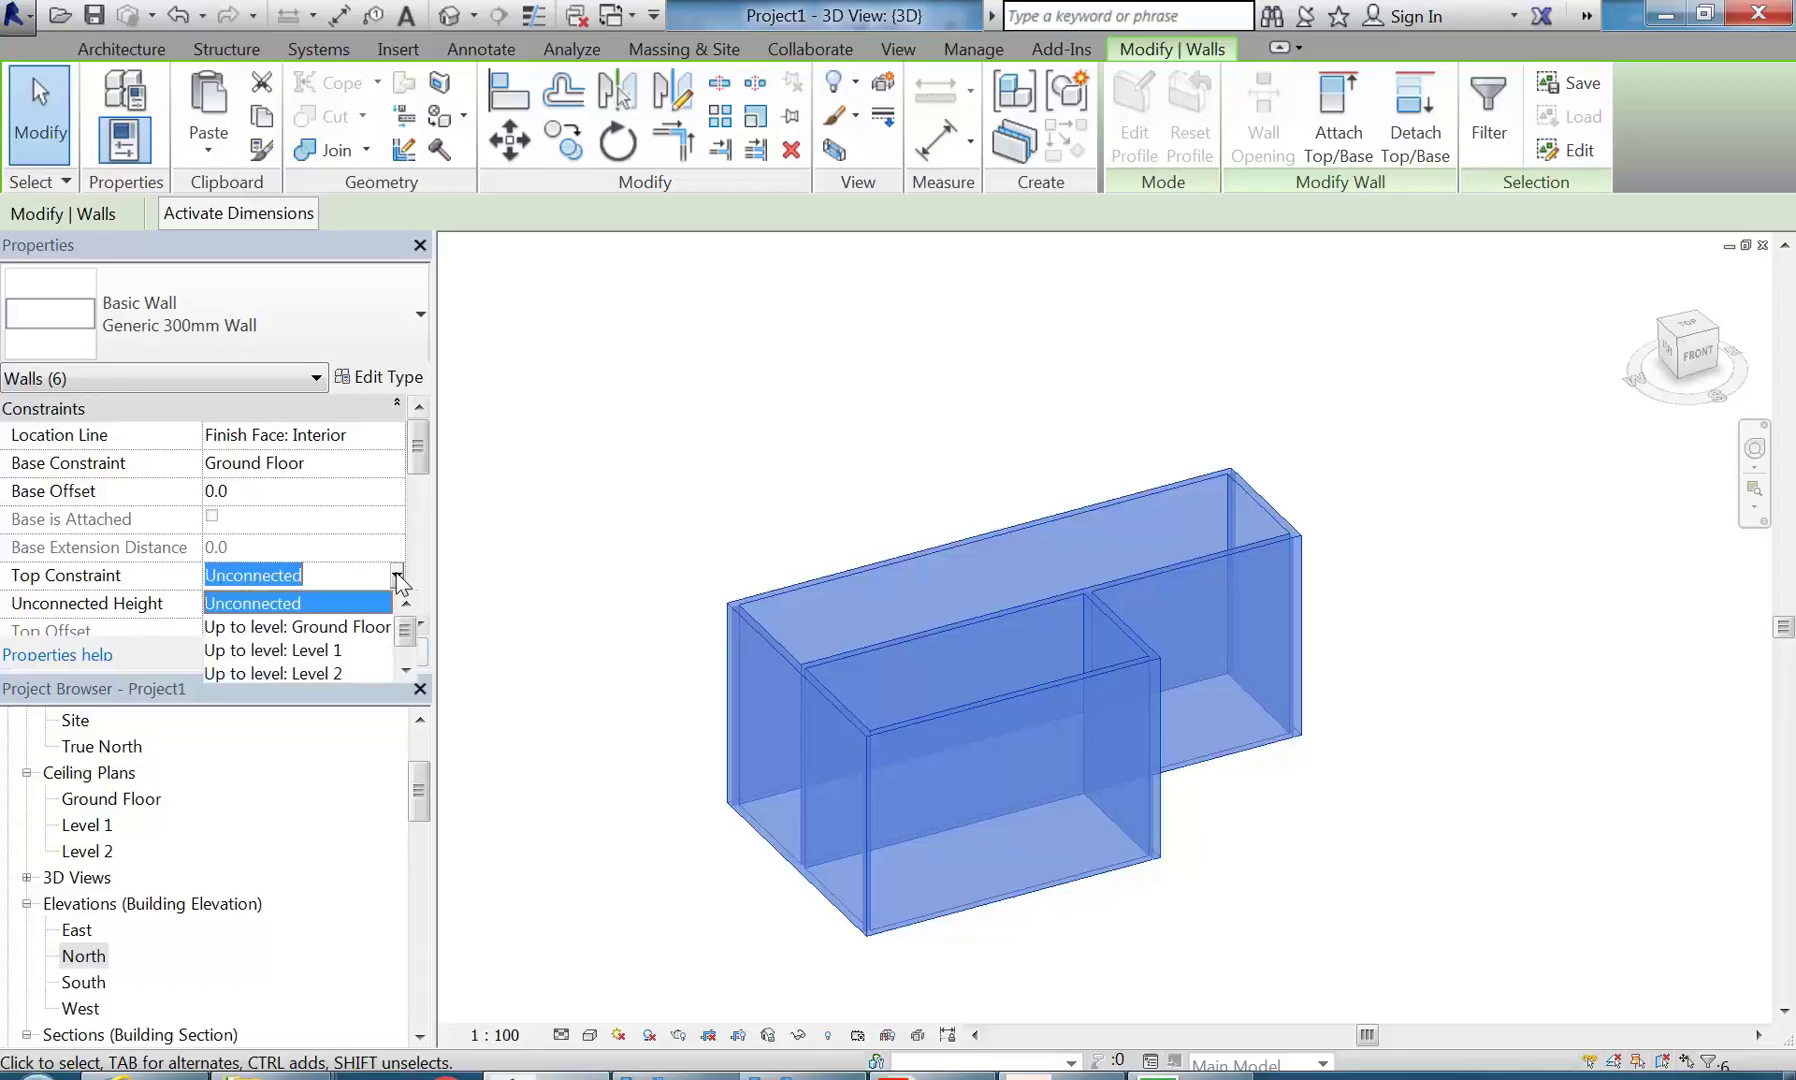
pyautogui.click(300, 673)
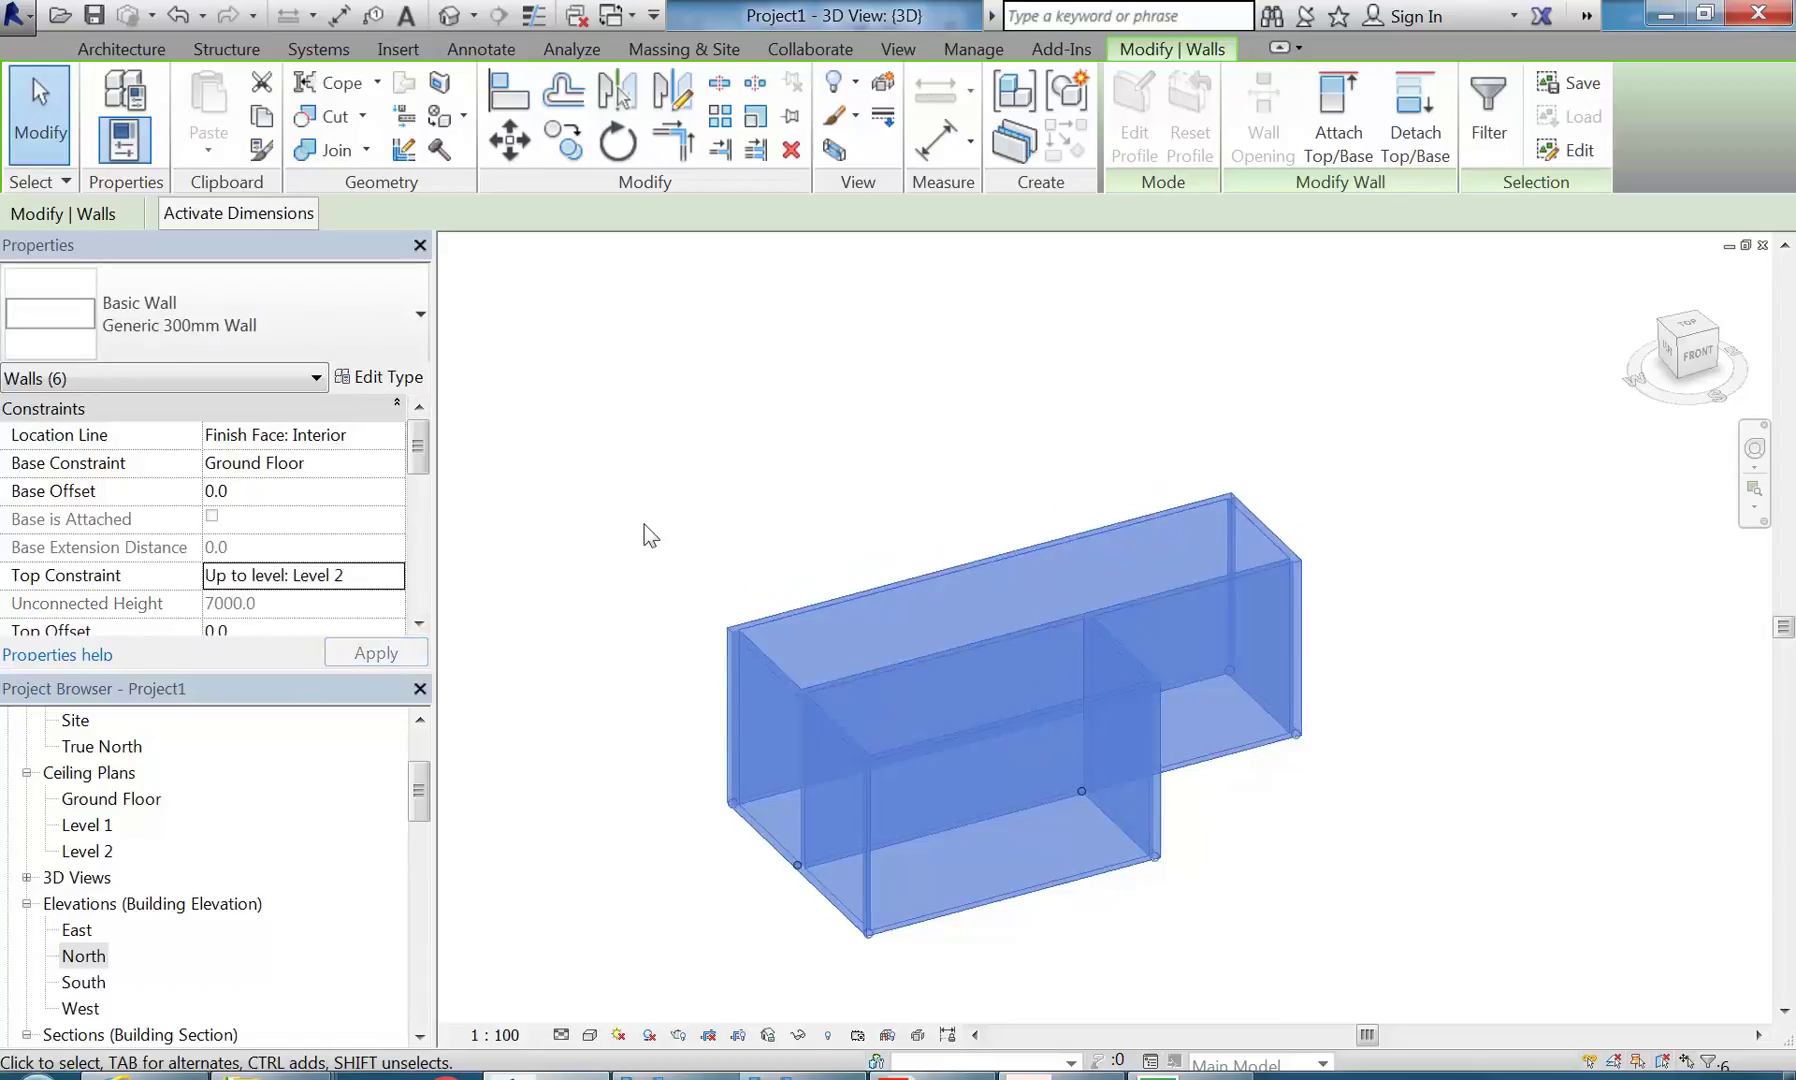
pyautogui.click(644, 523)
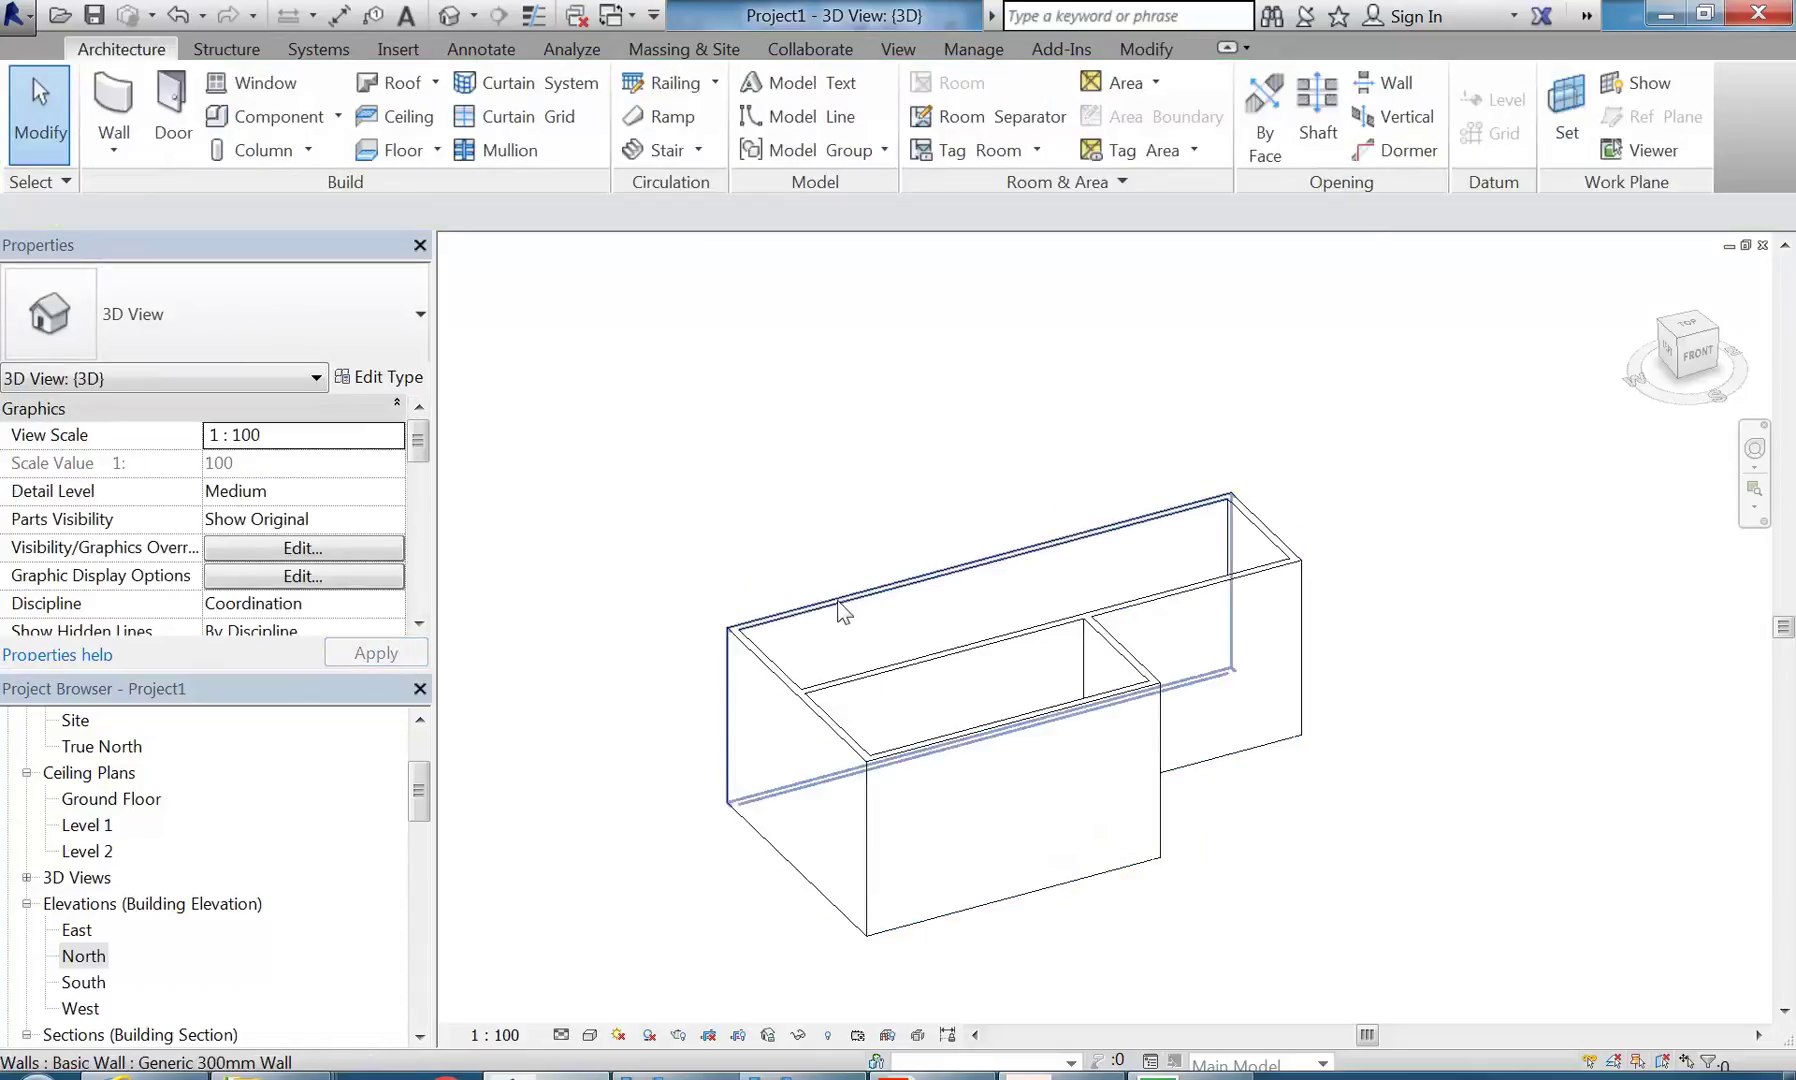
# - Reopen the North elevation view and bring the level heads closer
pyautogui.moveTo(418, 788); pyautogui.dragTo(427, 795)
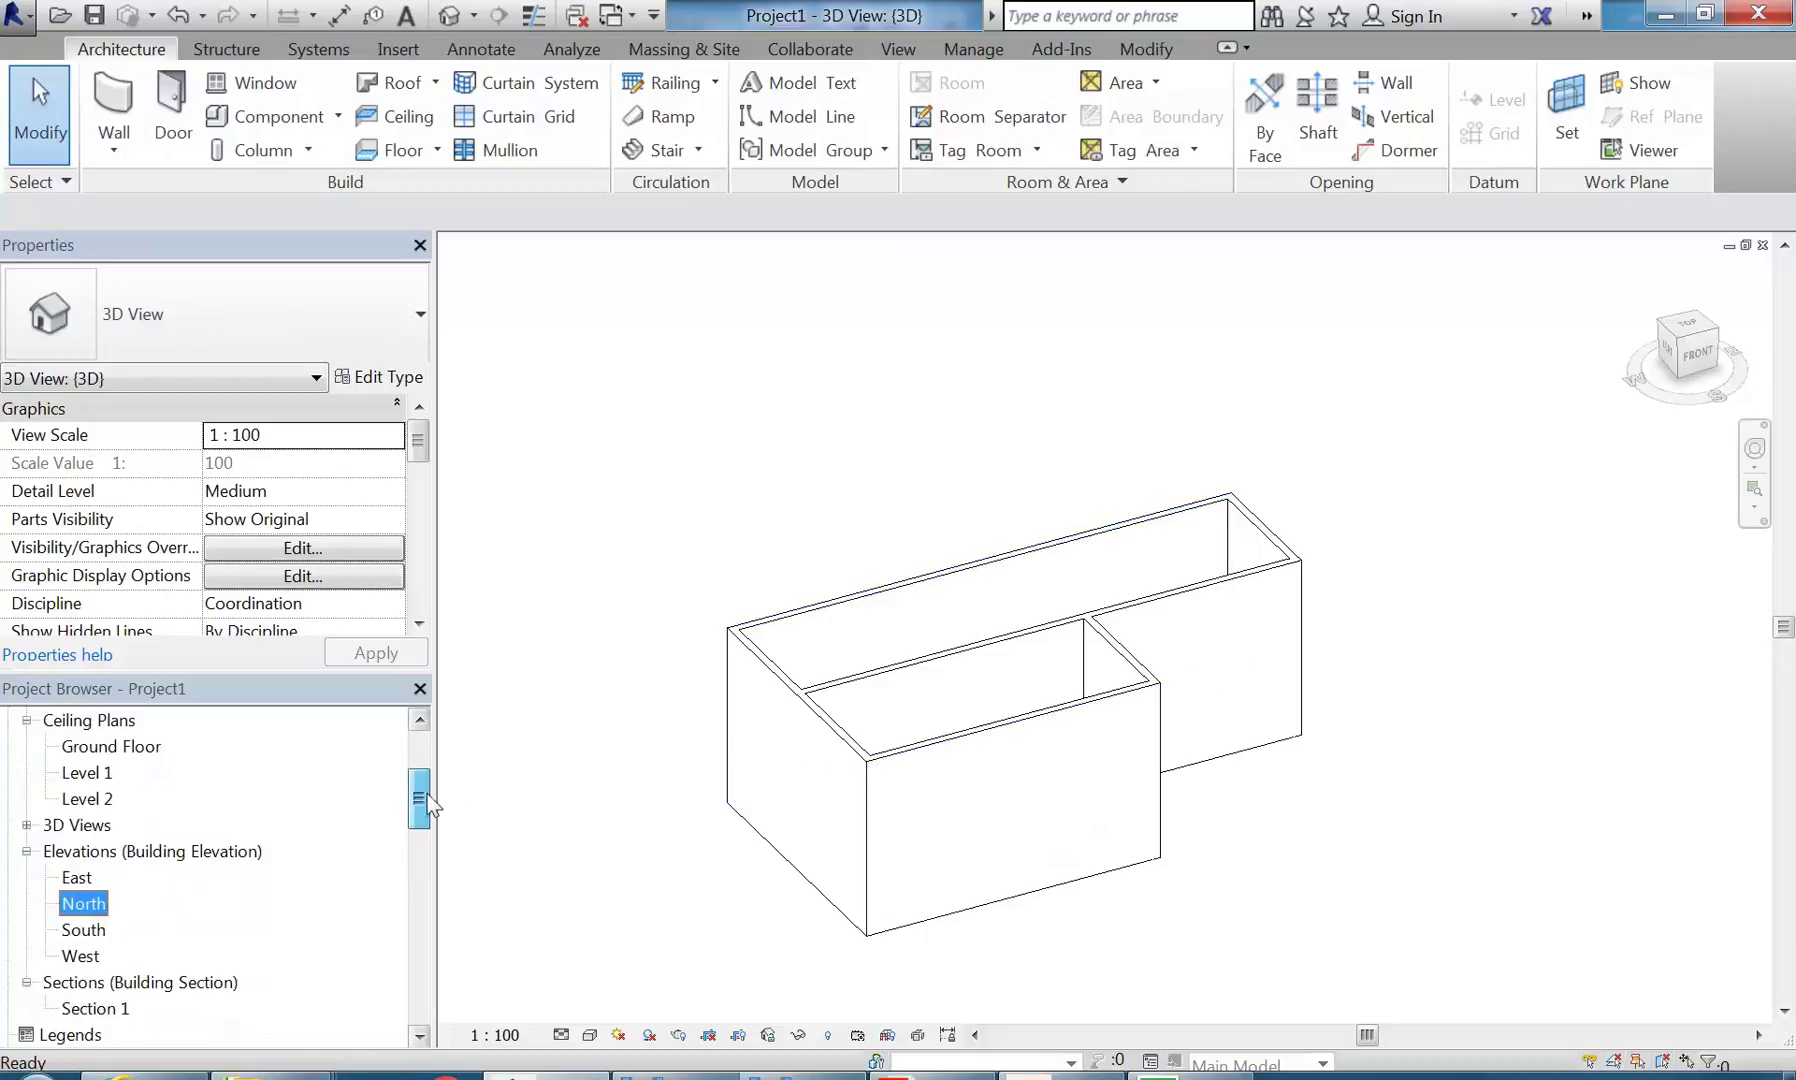
pyautogui.doubleClick(84, 903)
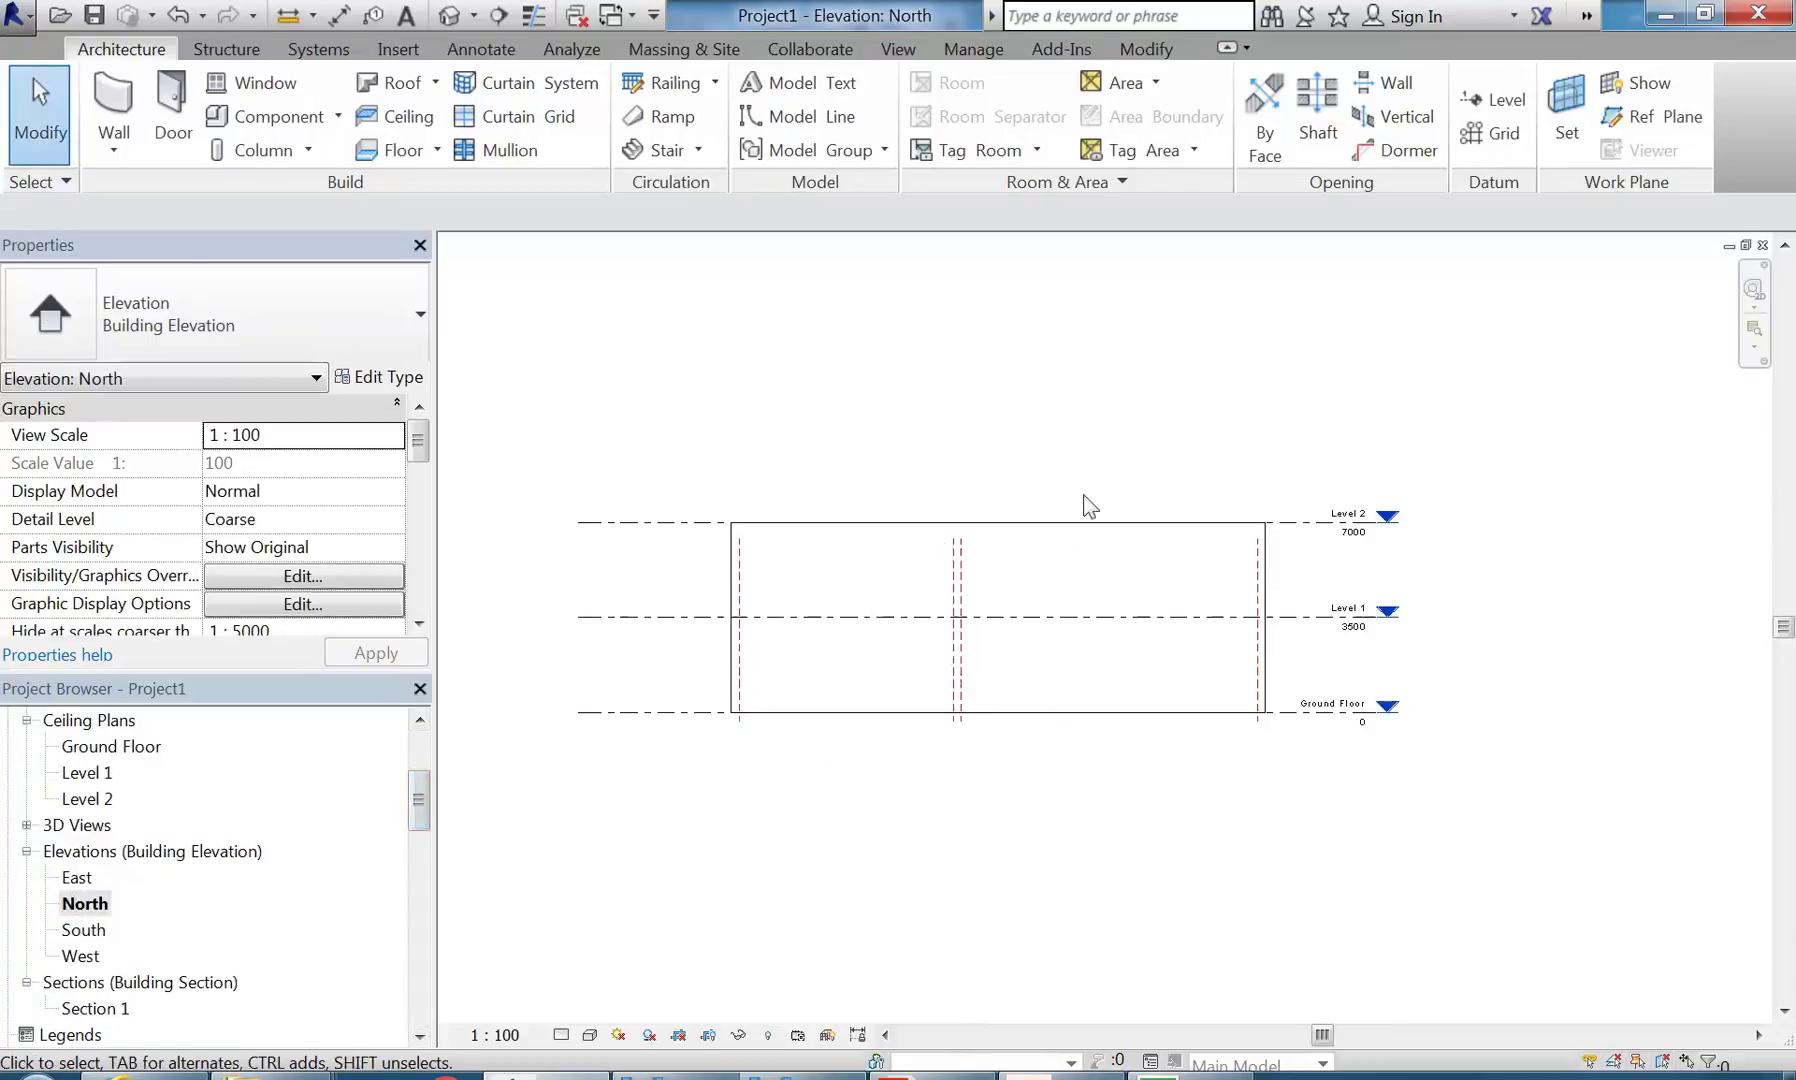
pyautogui.scroll(2, 1390, 590)
# - Try raising the Level 2 line to 8300 to test the attached walls, and undo the move
pyautogui.click(1289, 500)
pyautogui.scroll(2, 1280, 595)
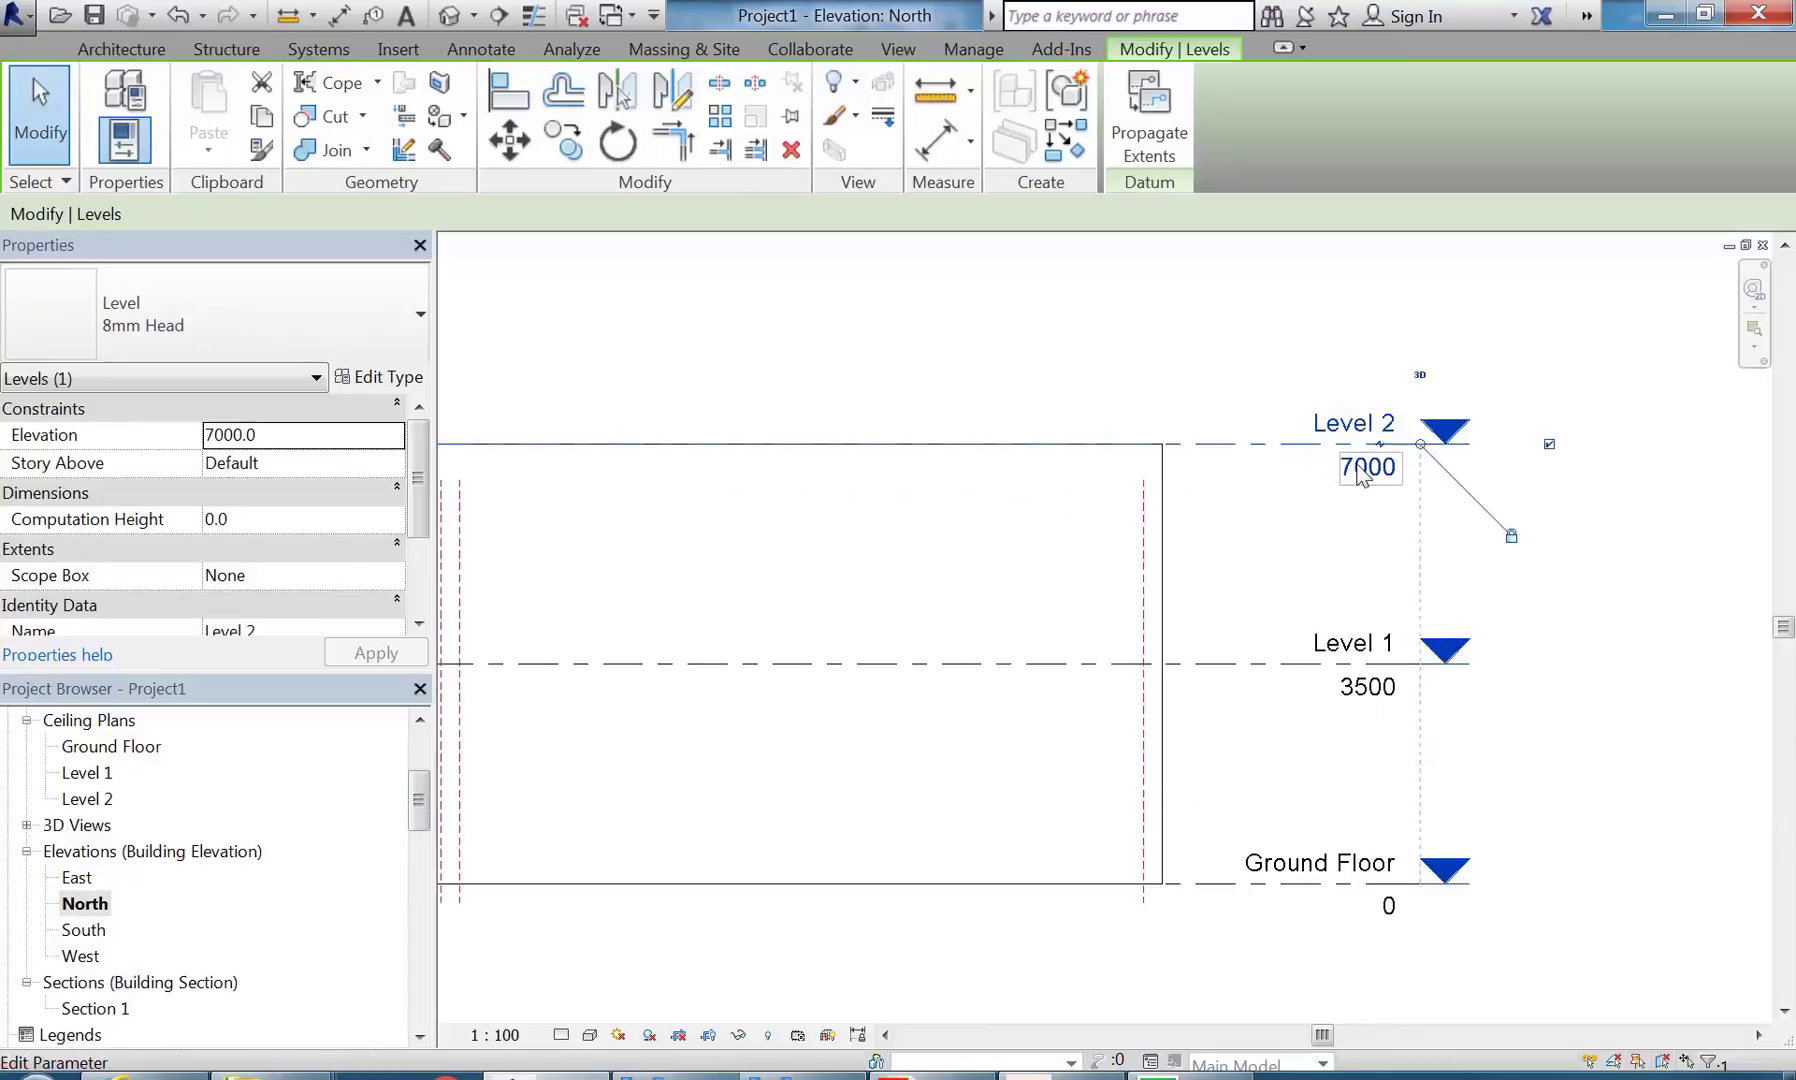
pyautogui.moveTo(1231, 443); pyautogui.dragTo(1230, 363)
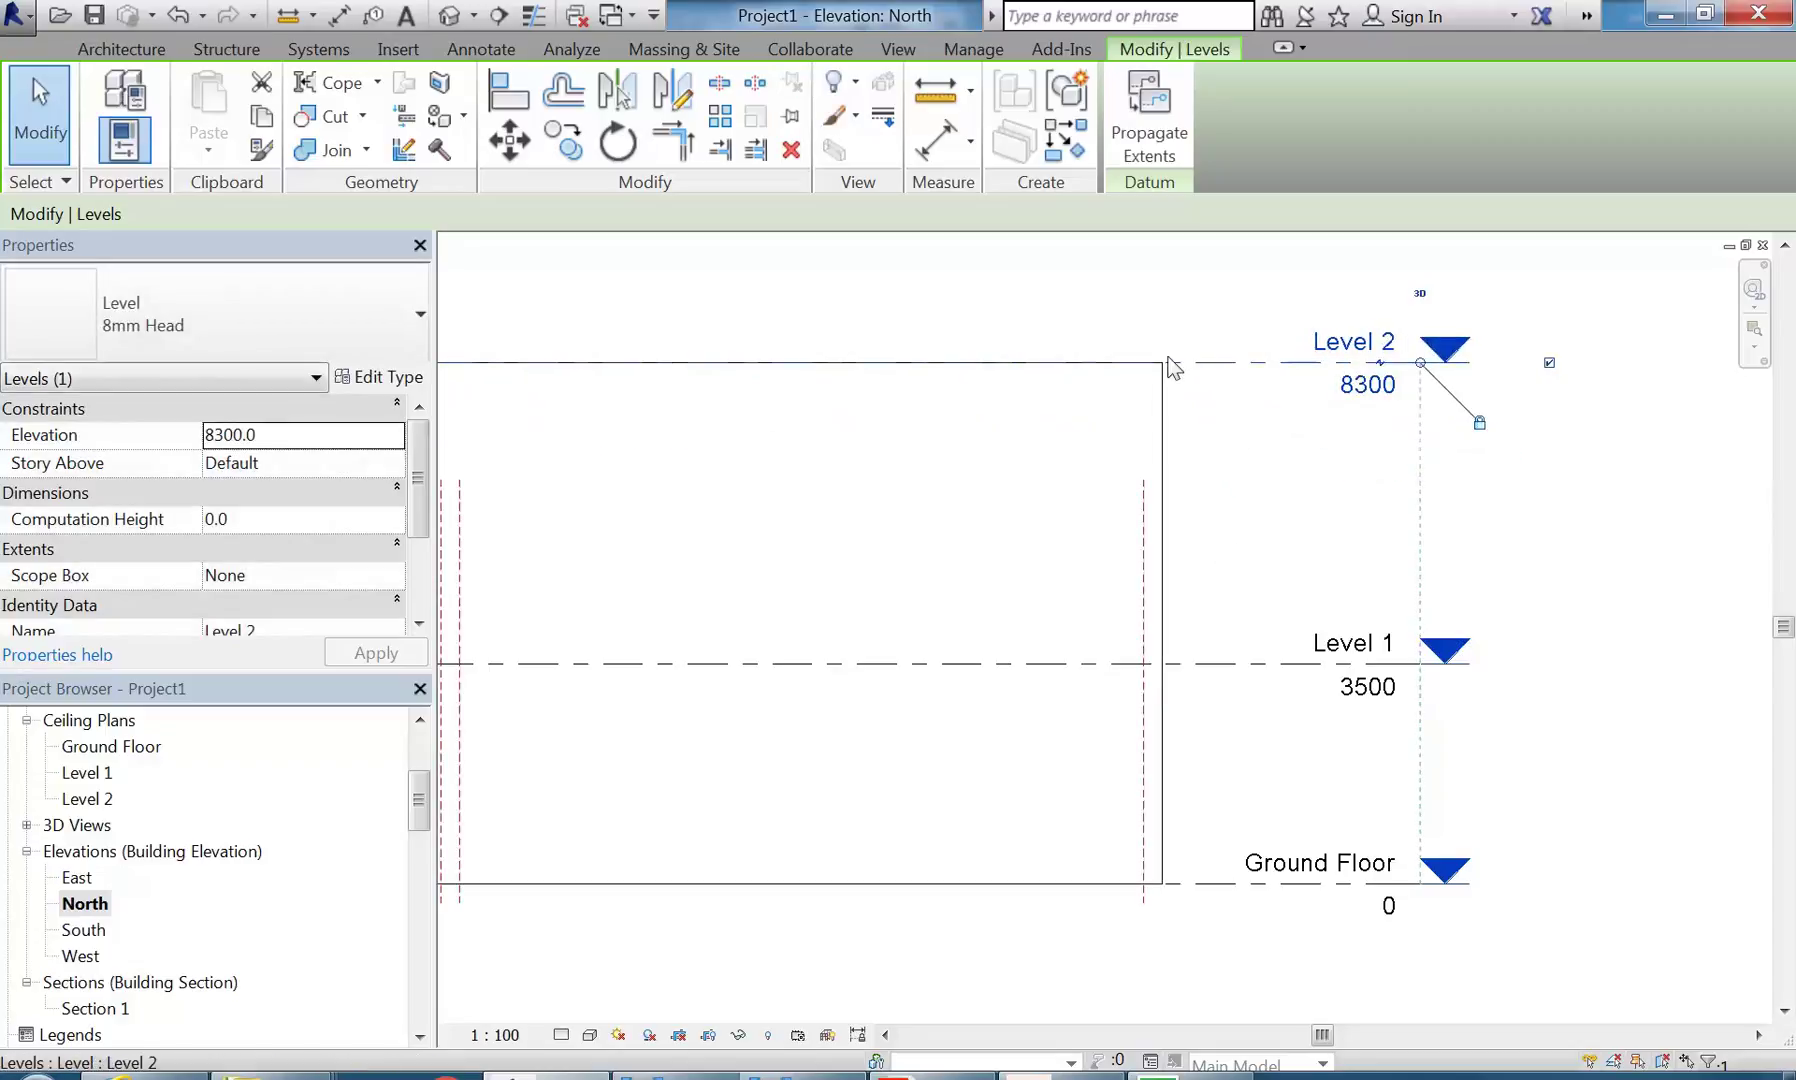
pyautogui.click(1266, 532)
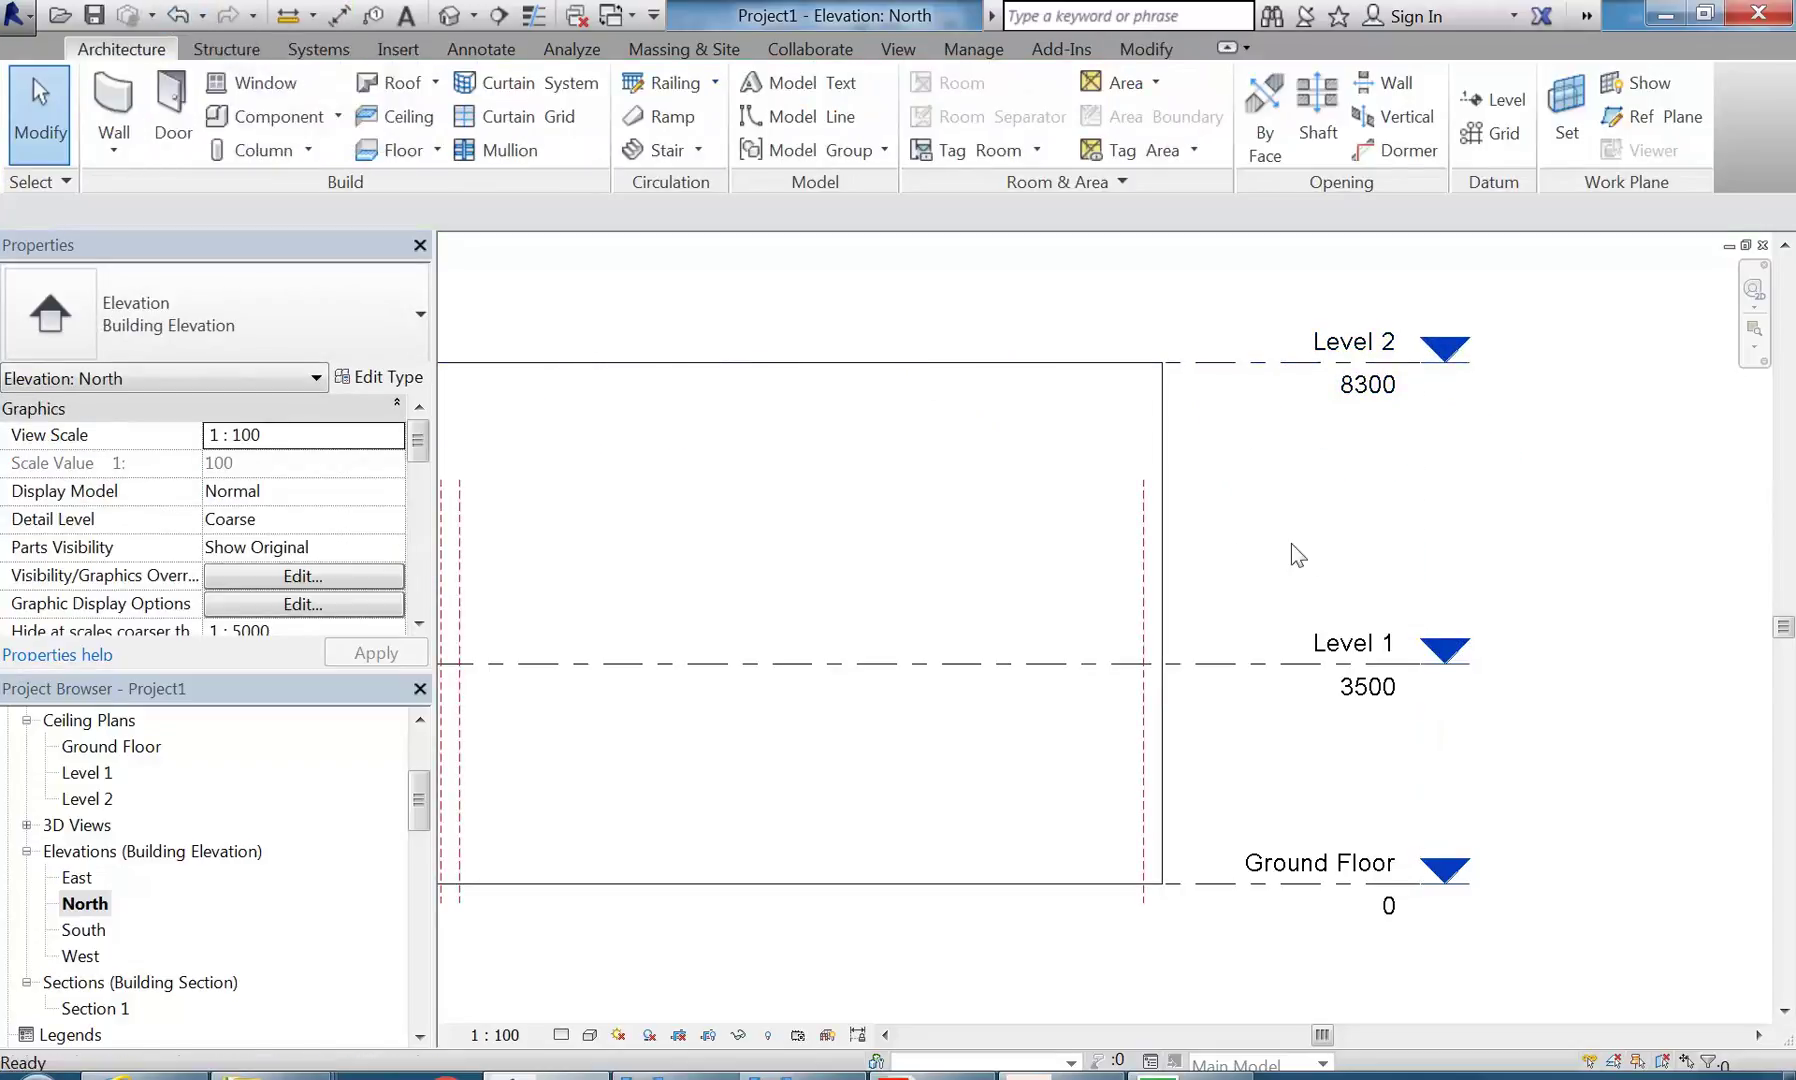
pyautogui.hotkey('ctrl', 'z')
# - Rename Level 2 as Level 1 Ceiling, including its corresponding views, and clear the selection
pyautogui.moveTo(1336, 542); pyautogui.dragTo(1220, 510, button='middle')
pyautogui.scroll(2, 1220, 510)
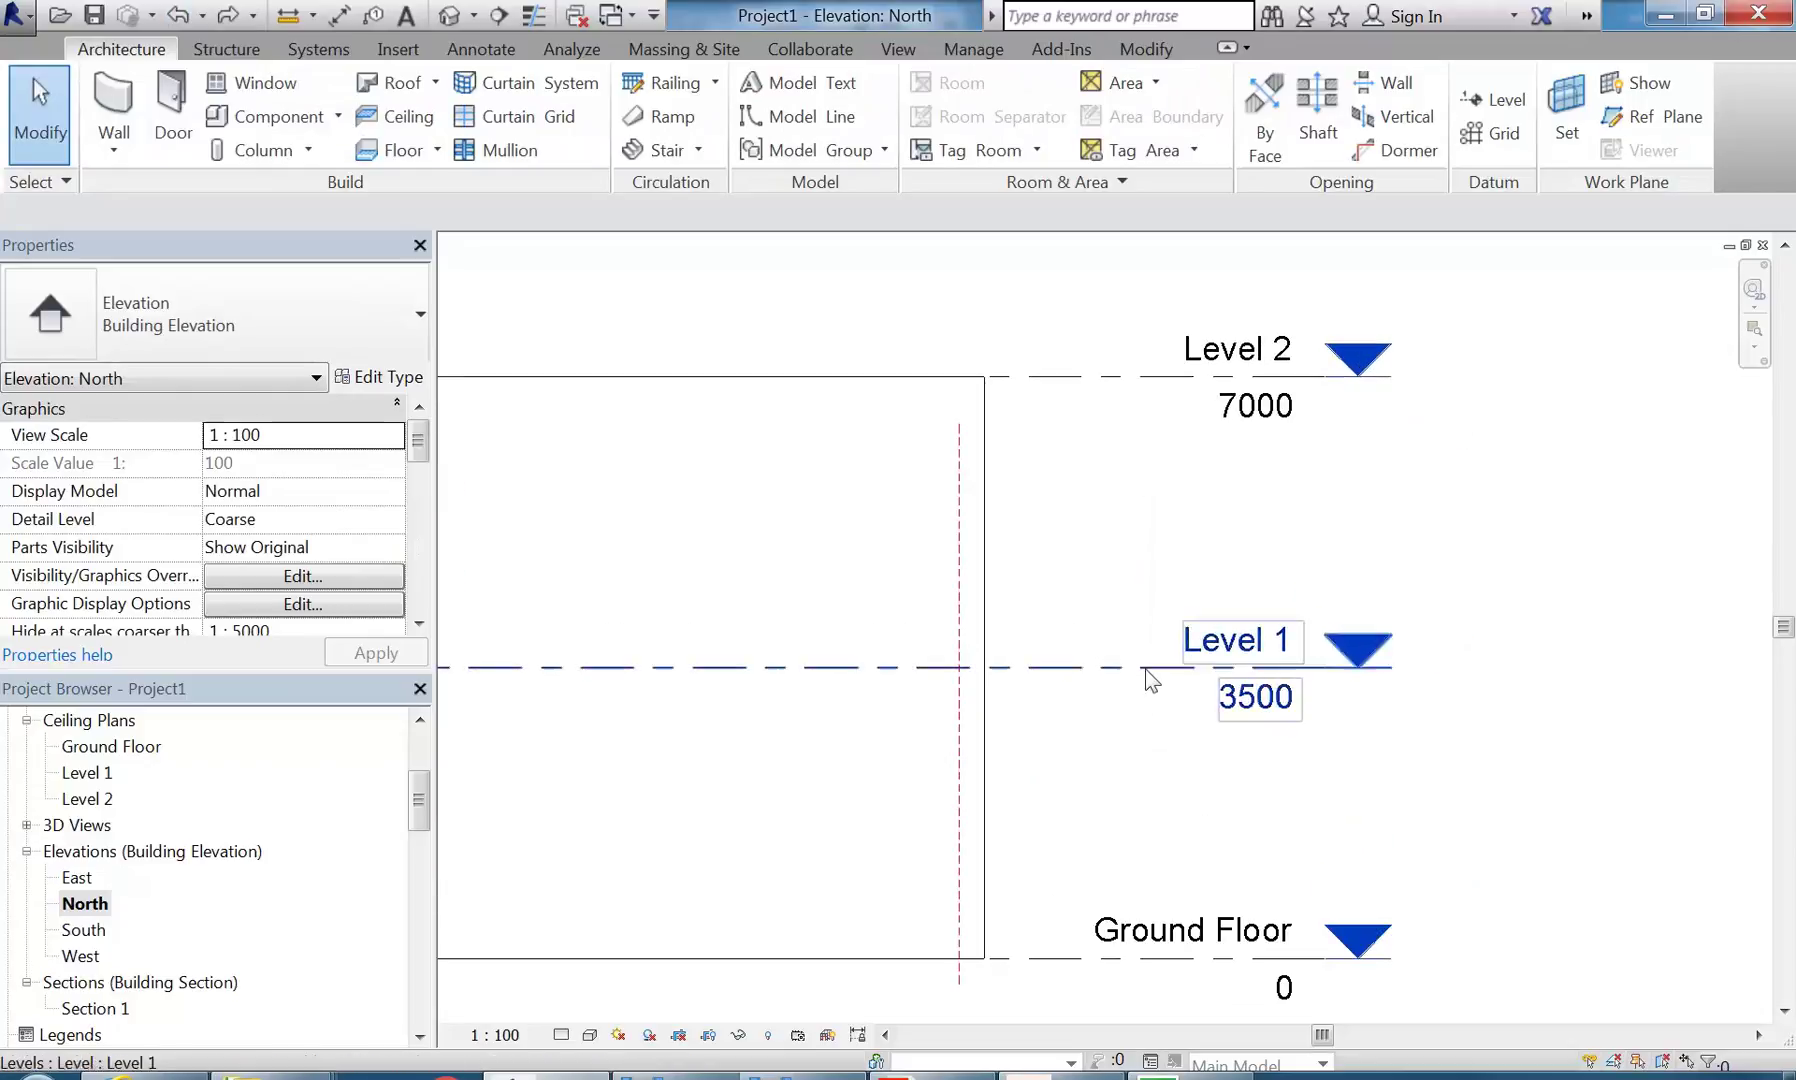
pyautogui.moveTo(1104, 498); pyautogui.dragTo(1057, 476, button='middle')
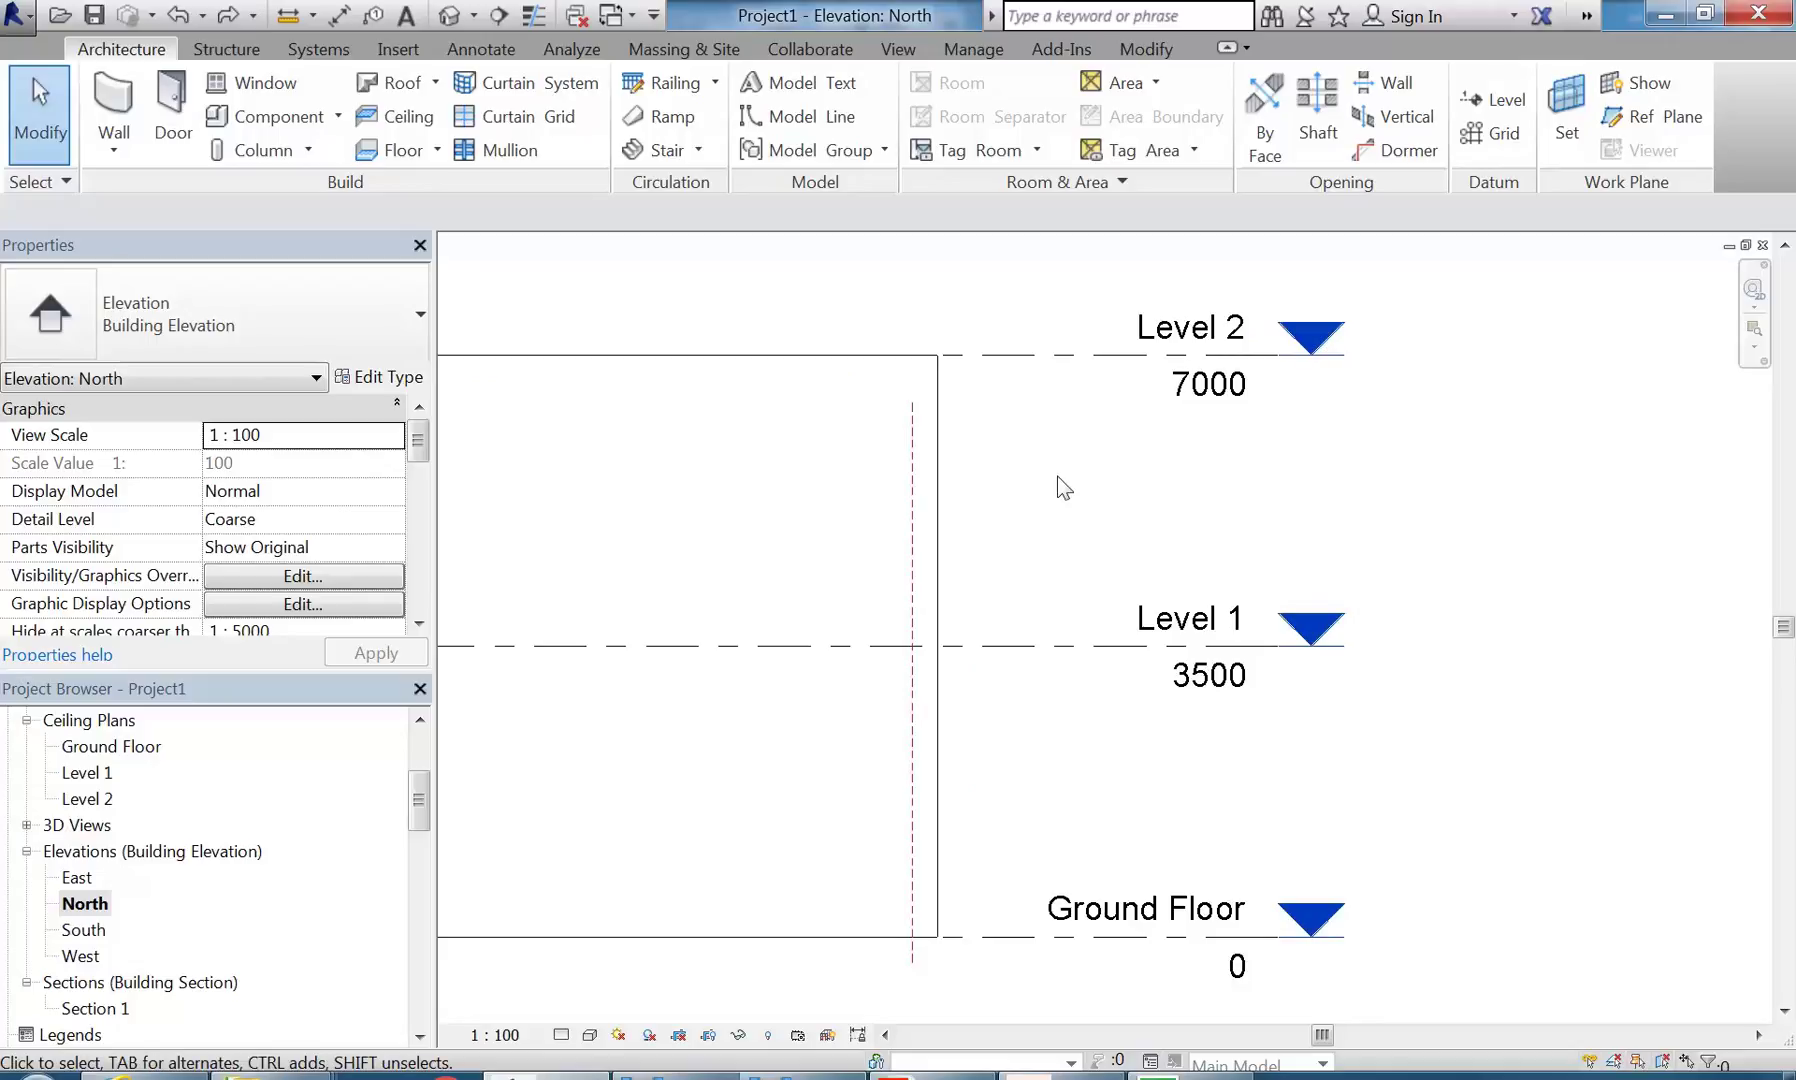
pyautogui.click(1168, 355)
pyautogui.click(1190, 330)
pyautogui.write('Lev')
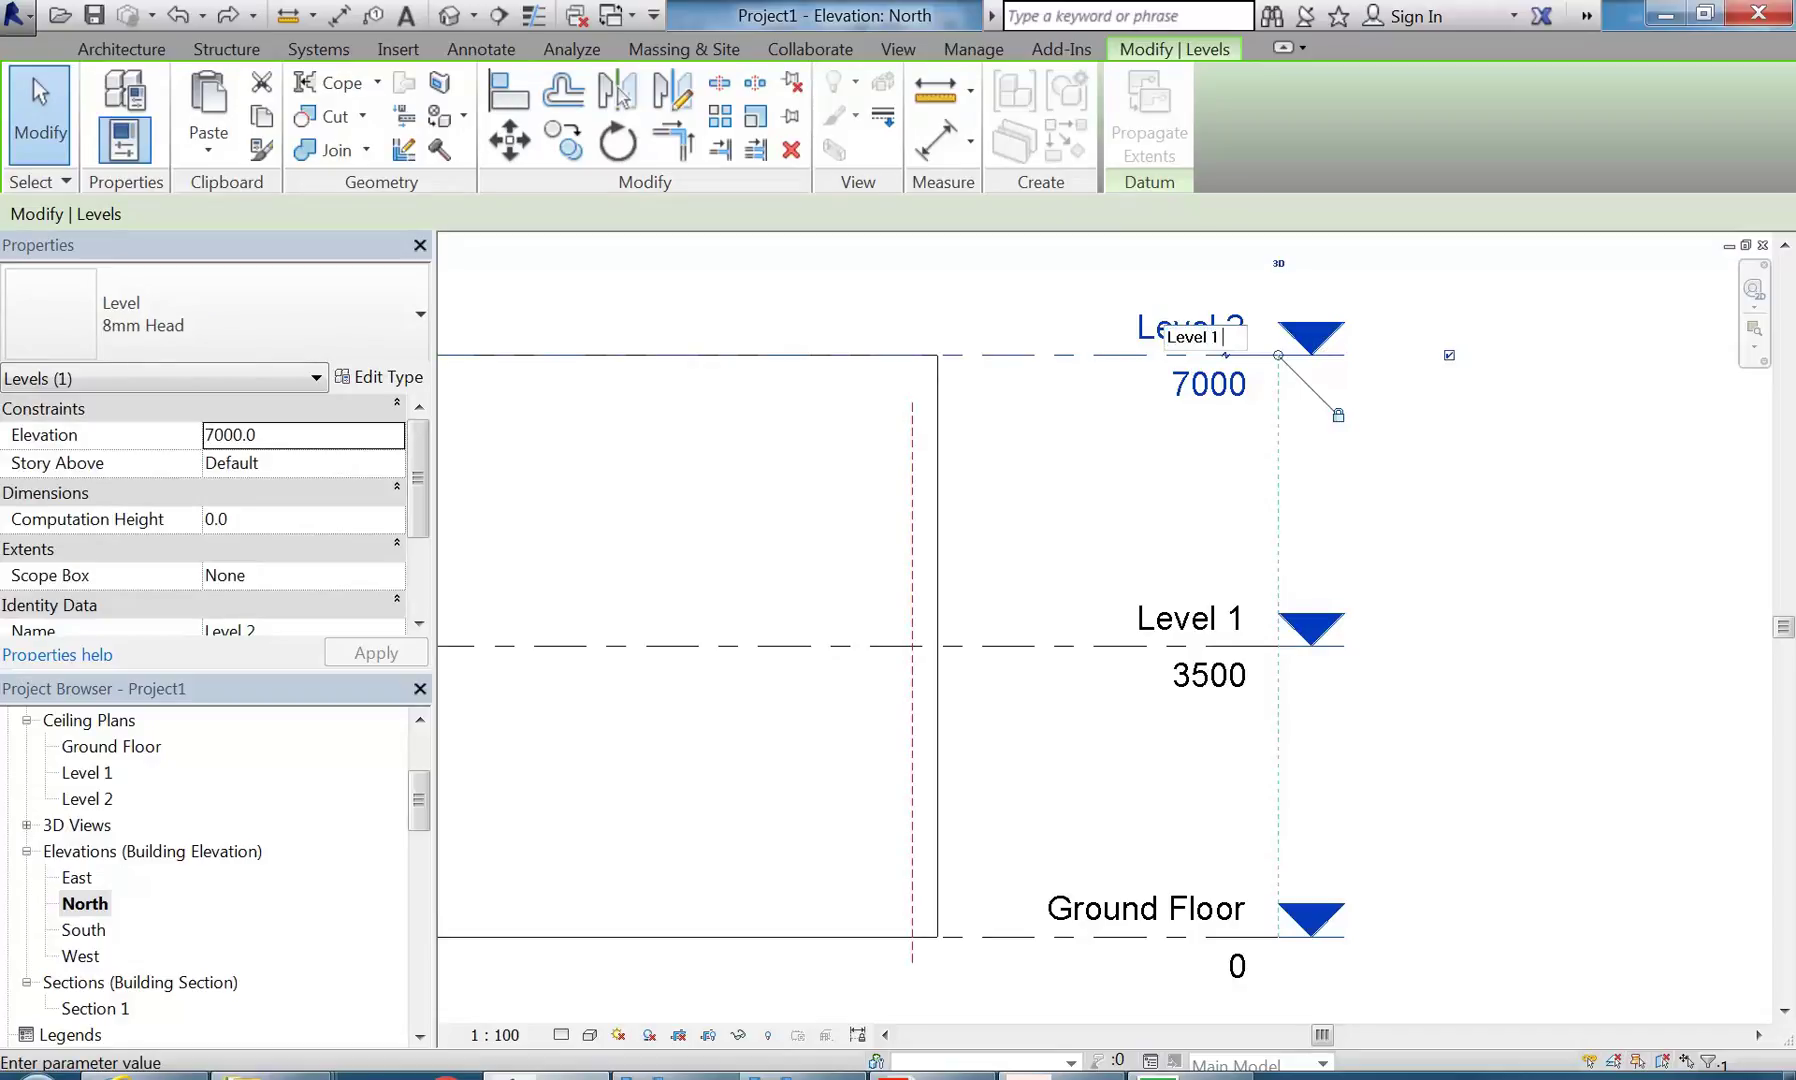
pyautogui.write('eiling')
pyautogui.click(1193, 458)
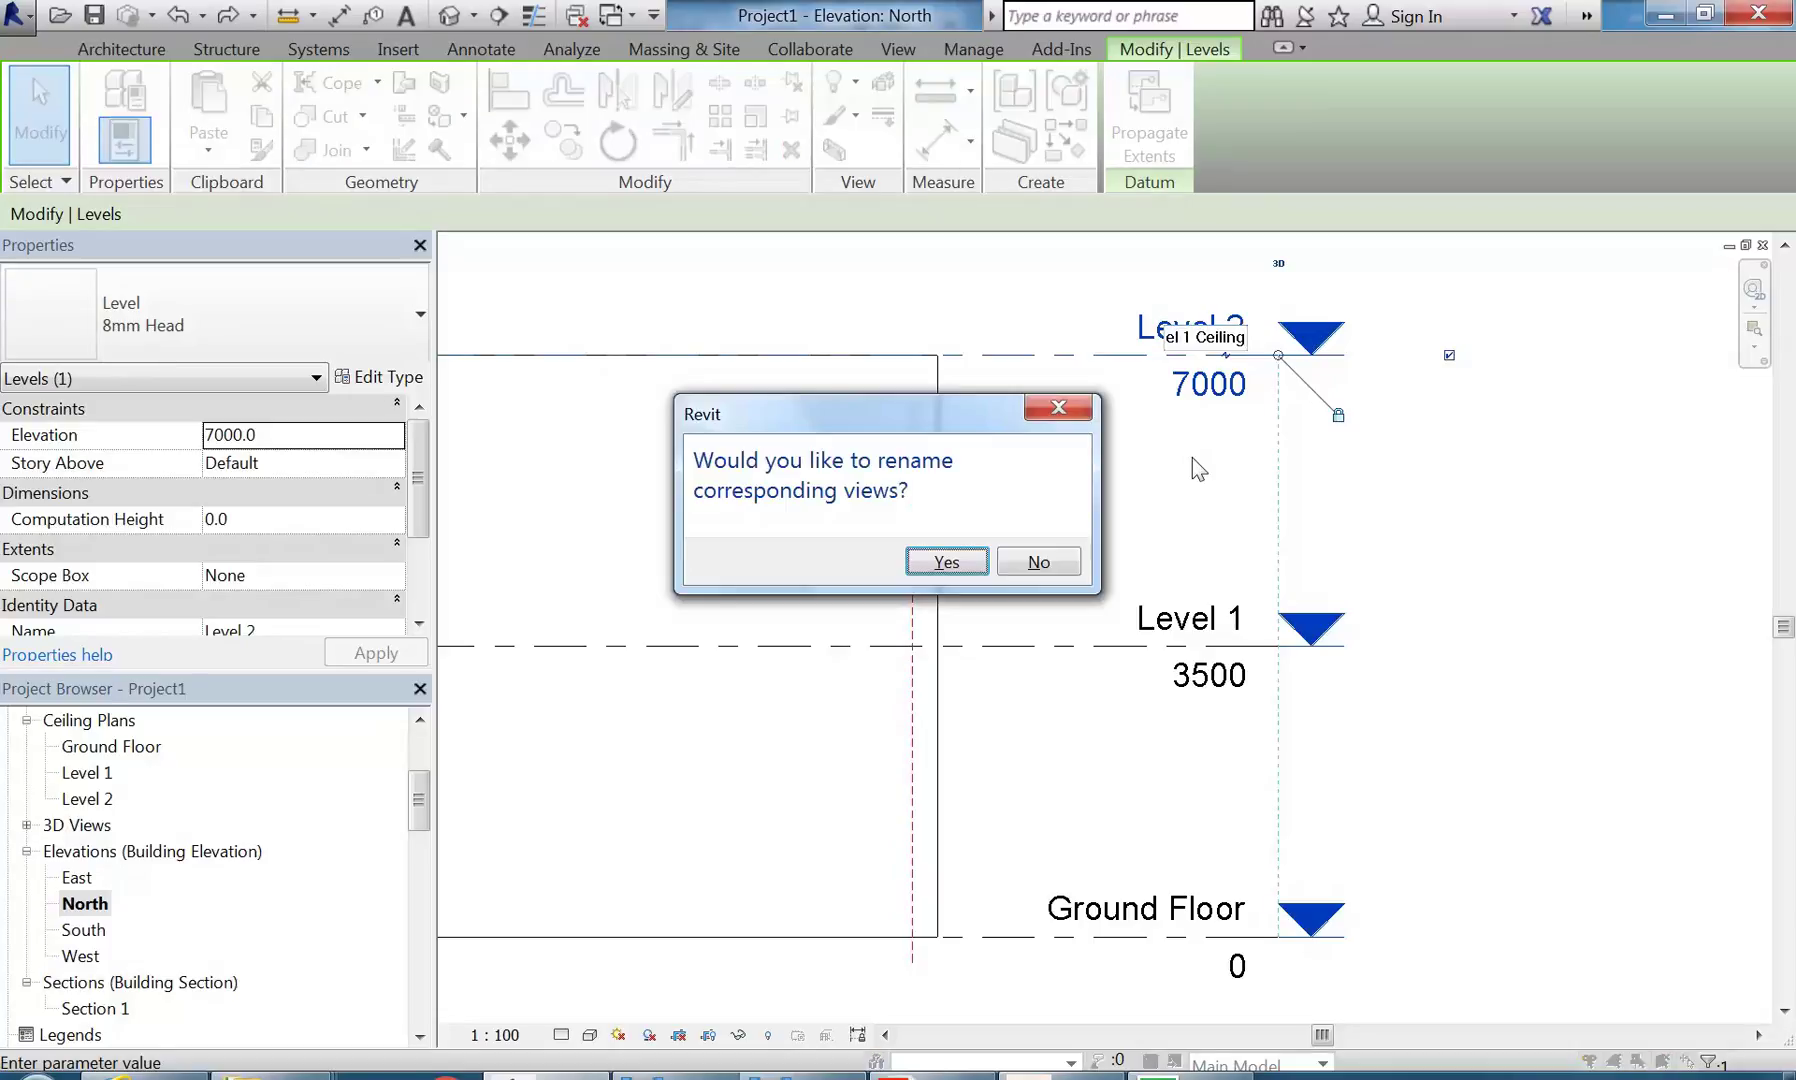
pyautogui.click(946, 562)
pyautogui.click(1048, 518)
pyautogui.scroll(-2, 1048, 518)
pyautogui.moveTo(1048, 518); pyautogui.dragTo(1290, 538, button='middle')
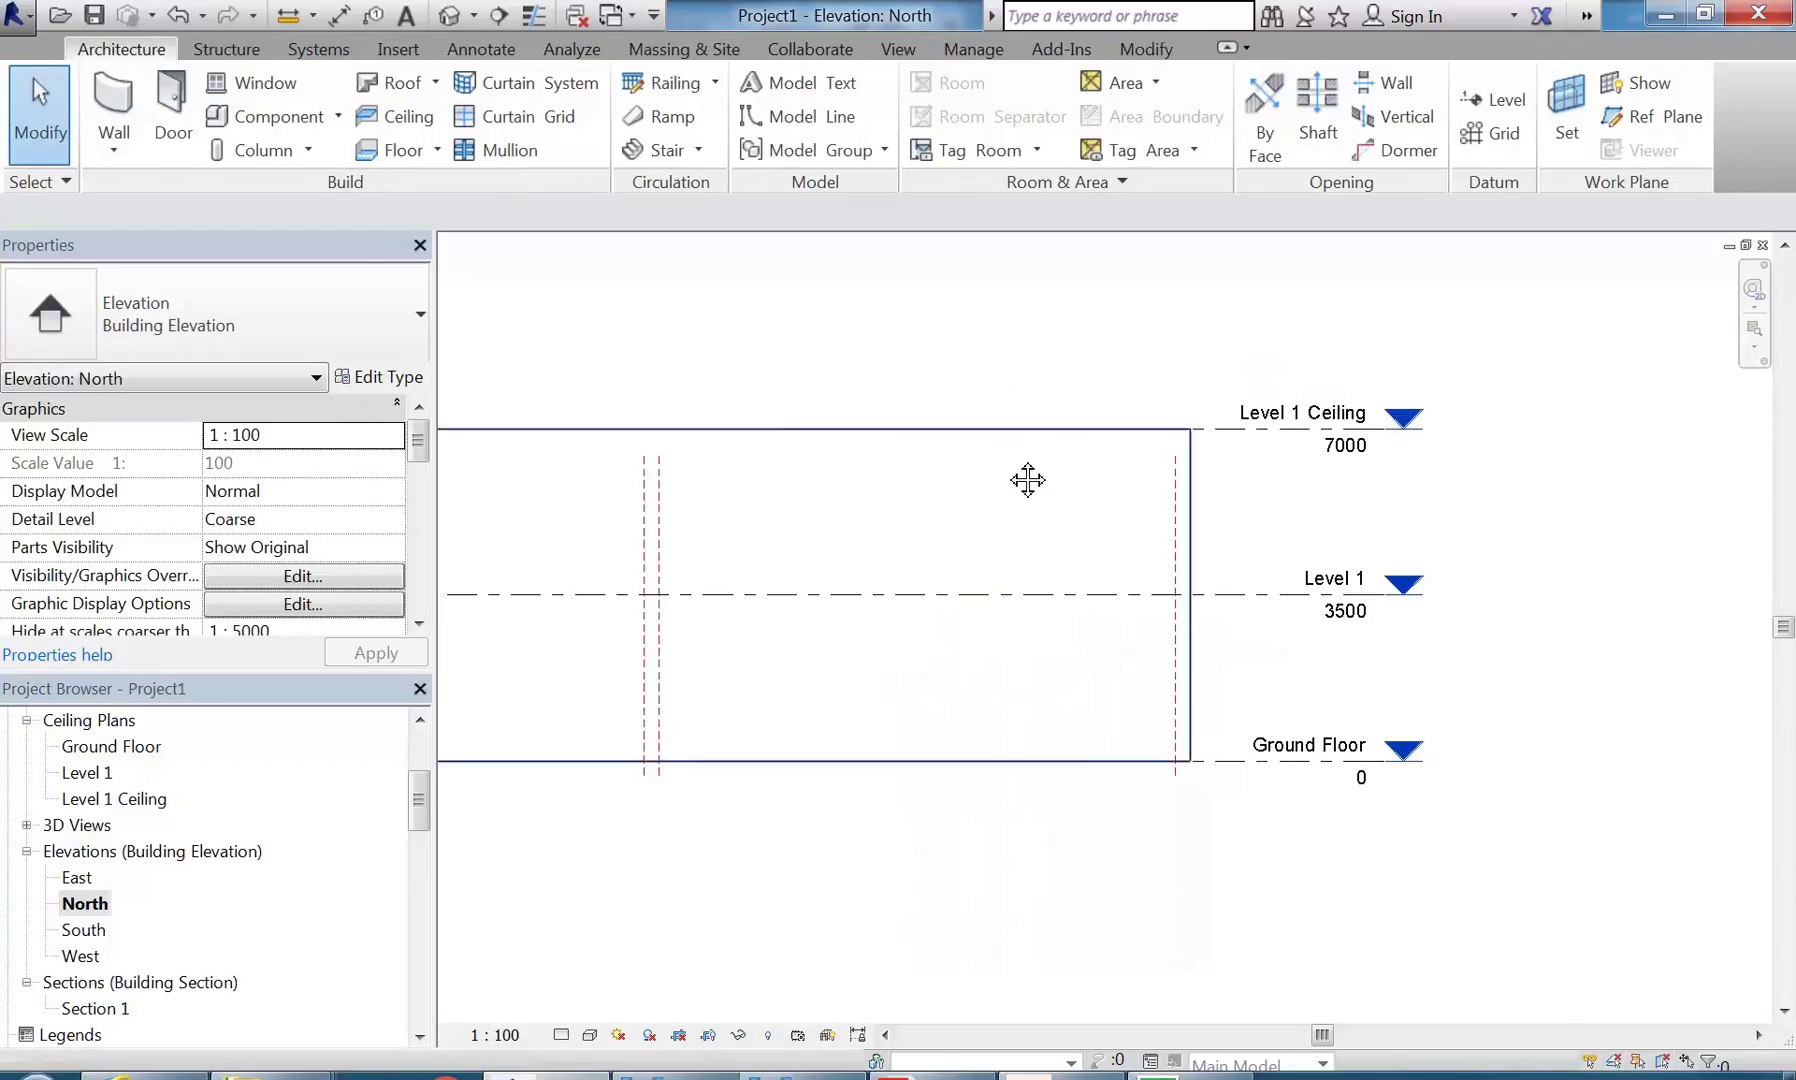
pyautogui.scroll(-2, 1148, 480)
pyautogui.moveTo(1188, 602); pyautogui.dragTo(987, 604, button='middle')
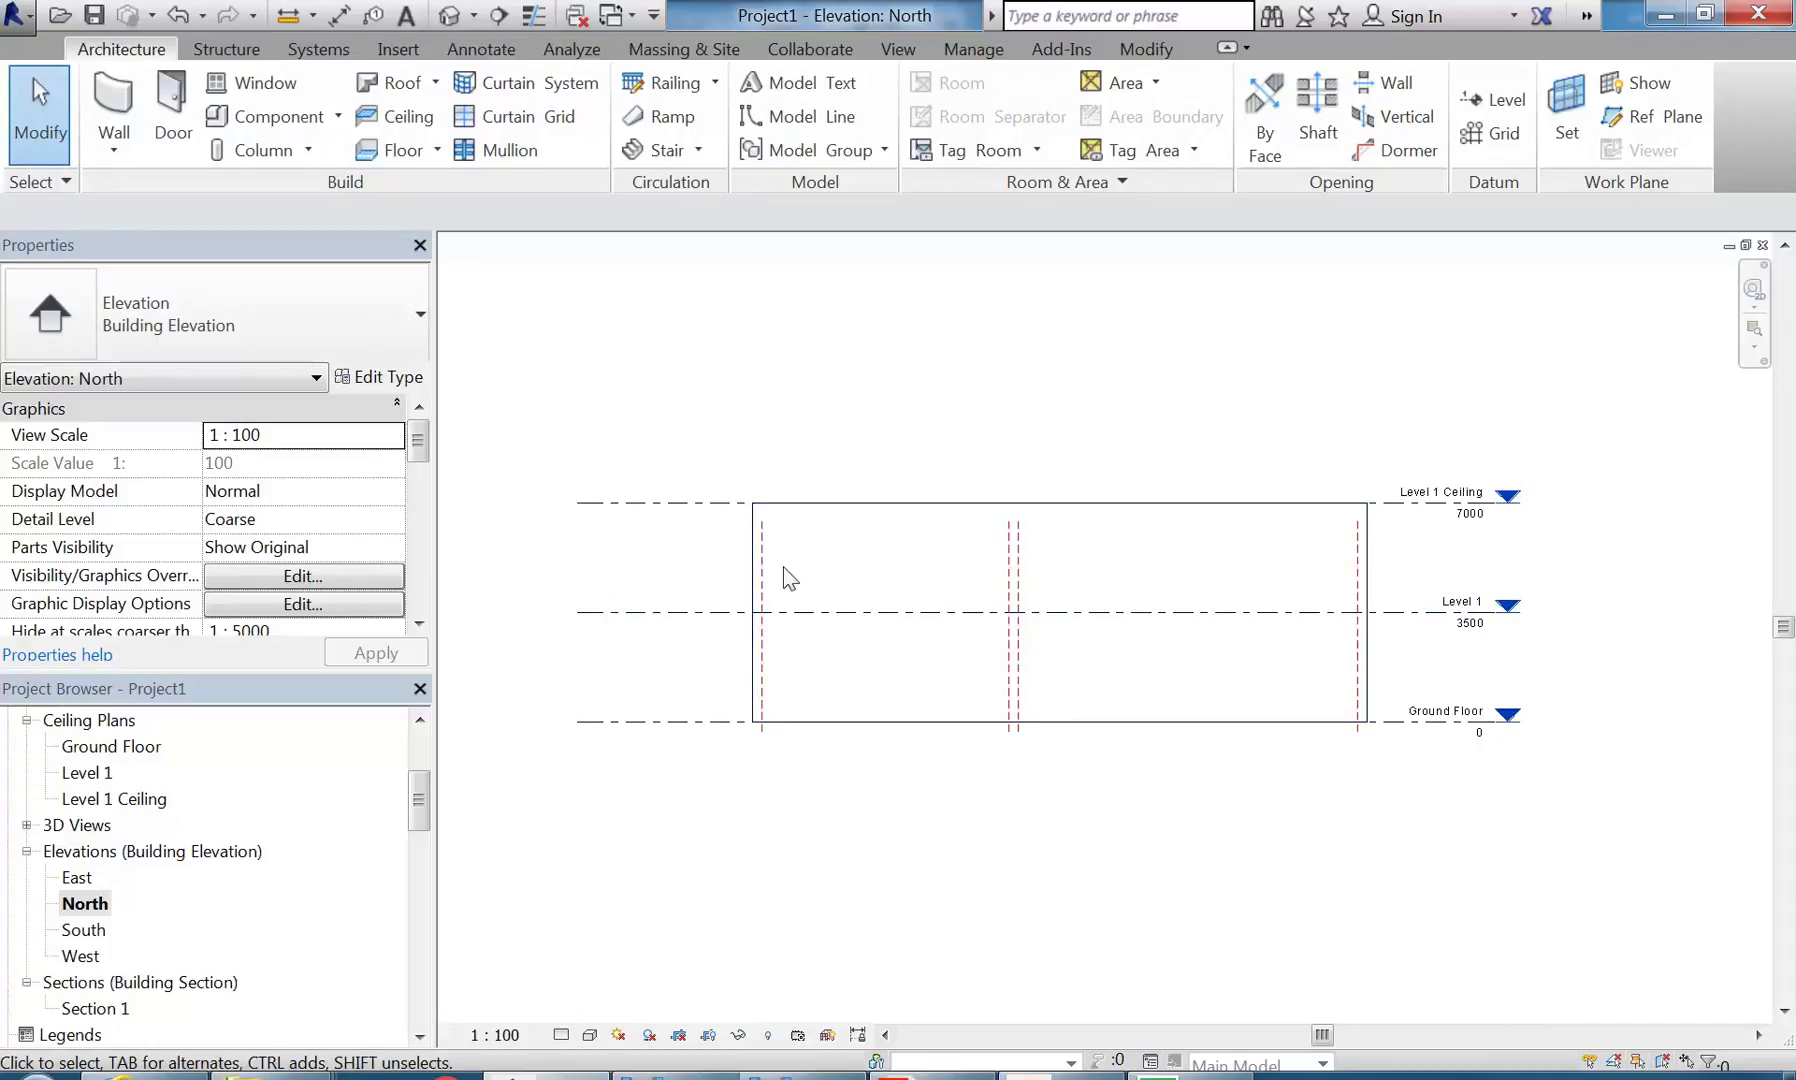
# - Look through the cover sheet PDF and the showroom PDF's plans and site photos in Adobe Acrobat, and return to Revit
pyautogui.hotkey('alt', 'Tab')
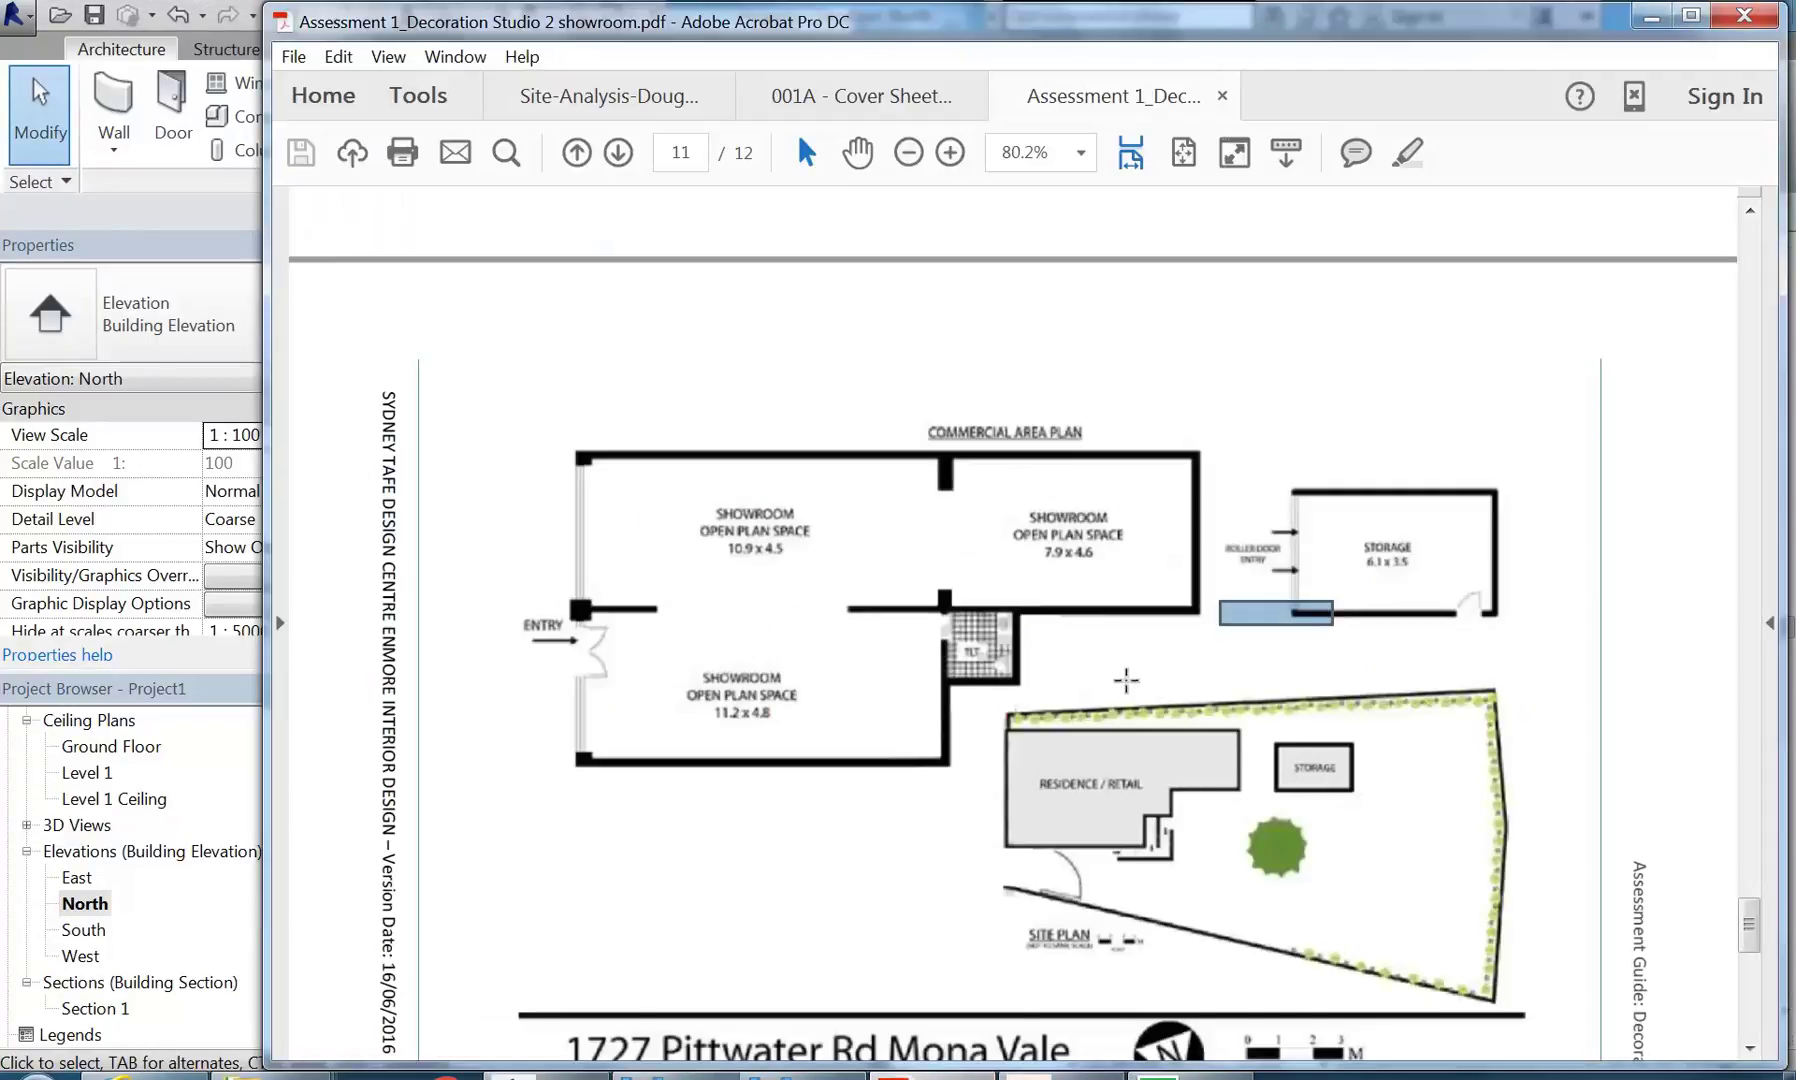
pyautogui.scroll(-10, 1126, 680)
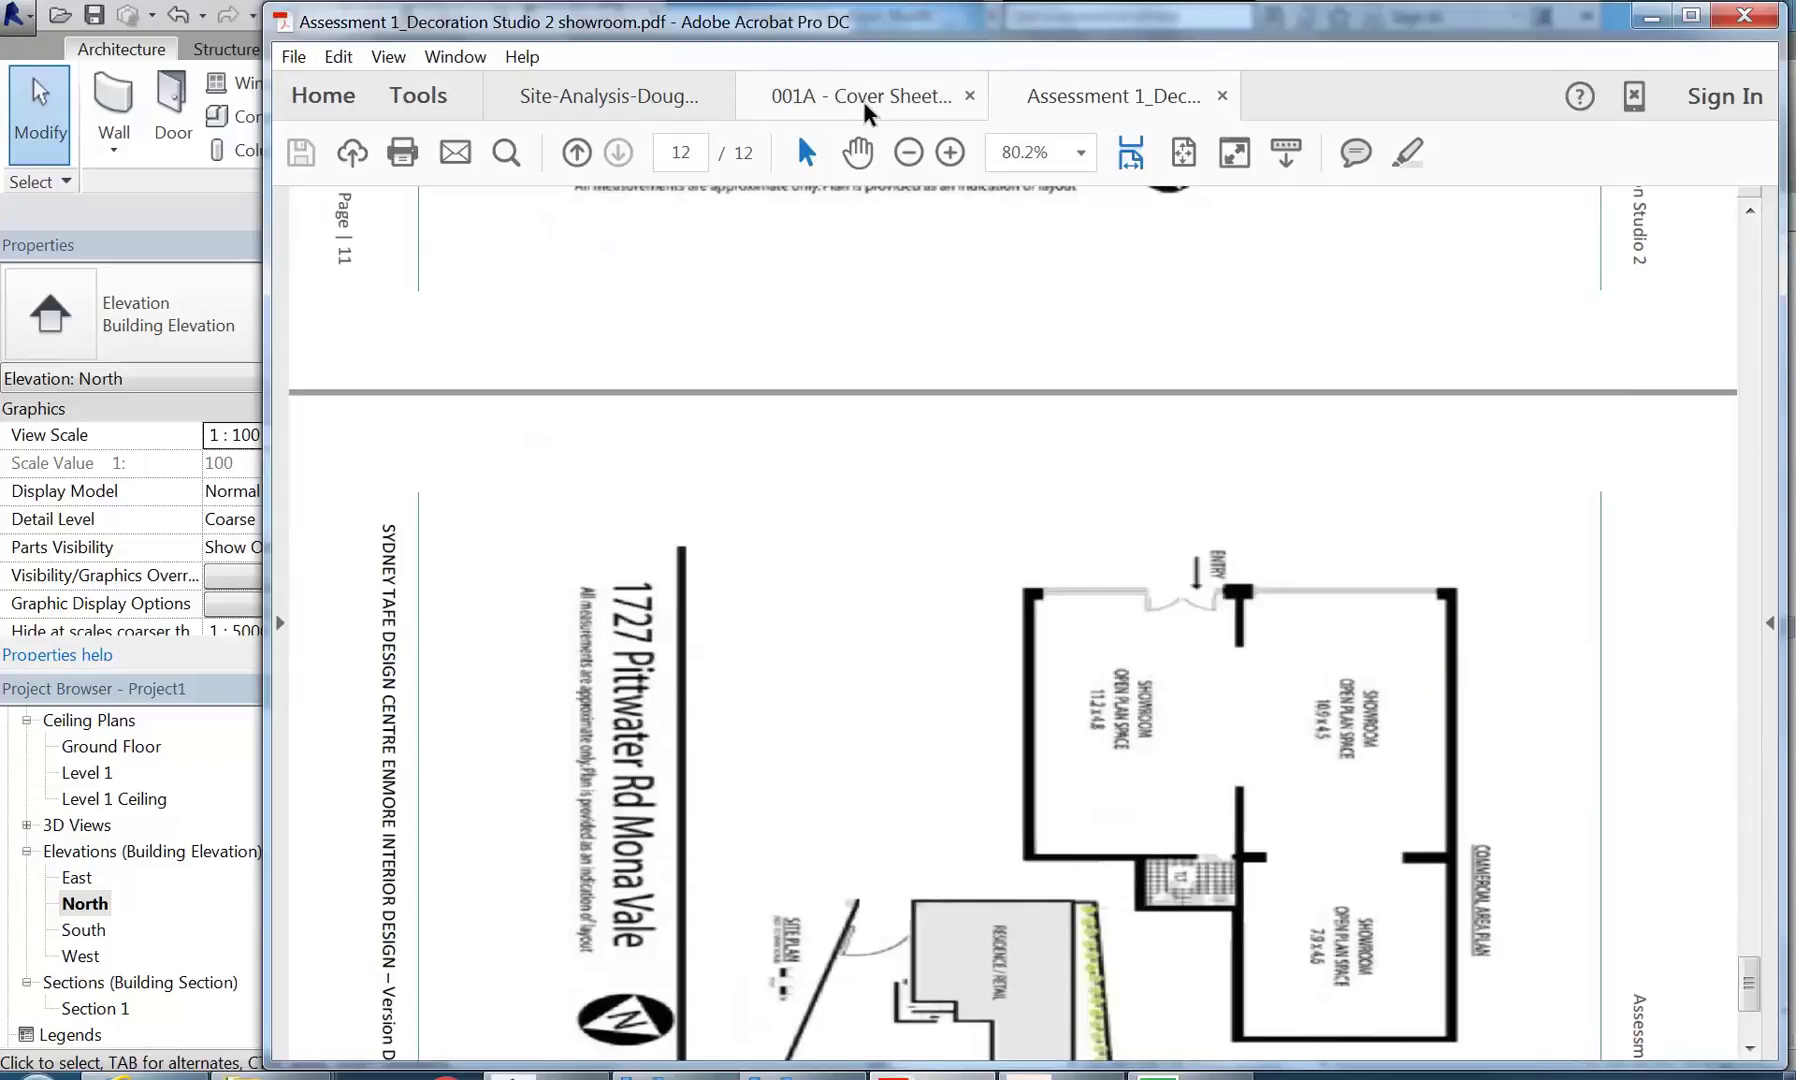
pyautogui.click(866, 100)
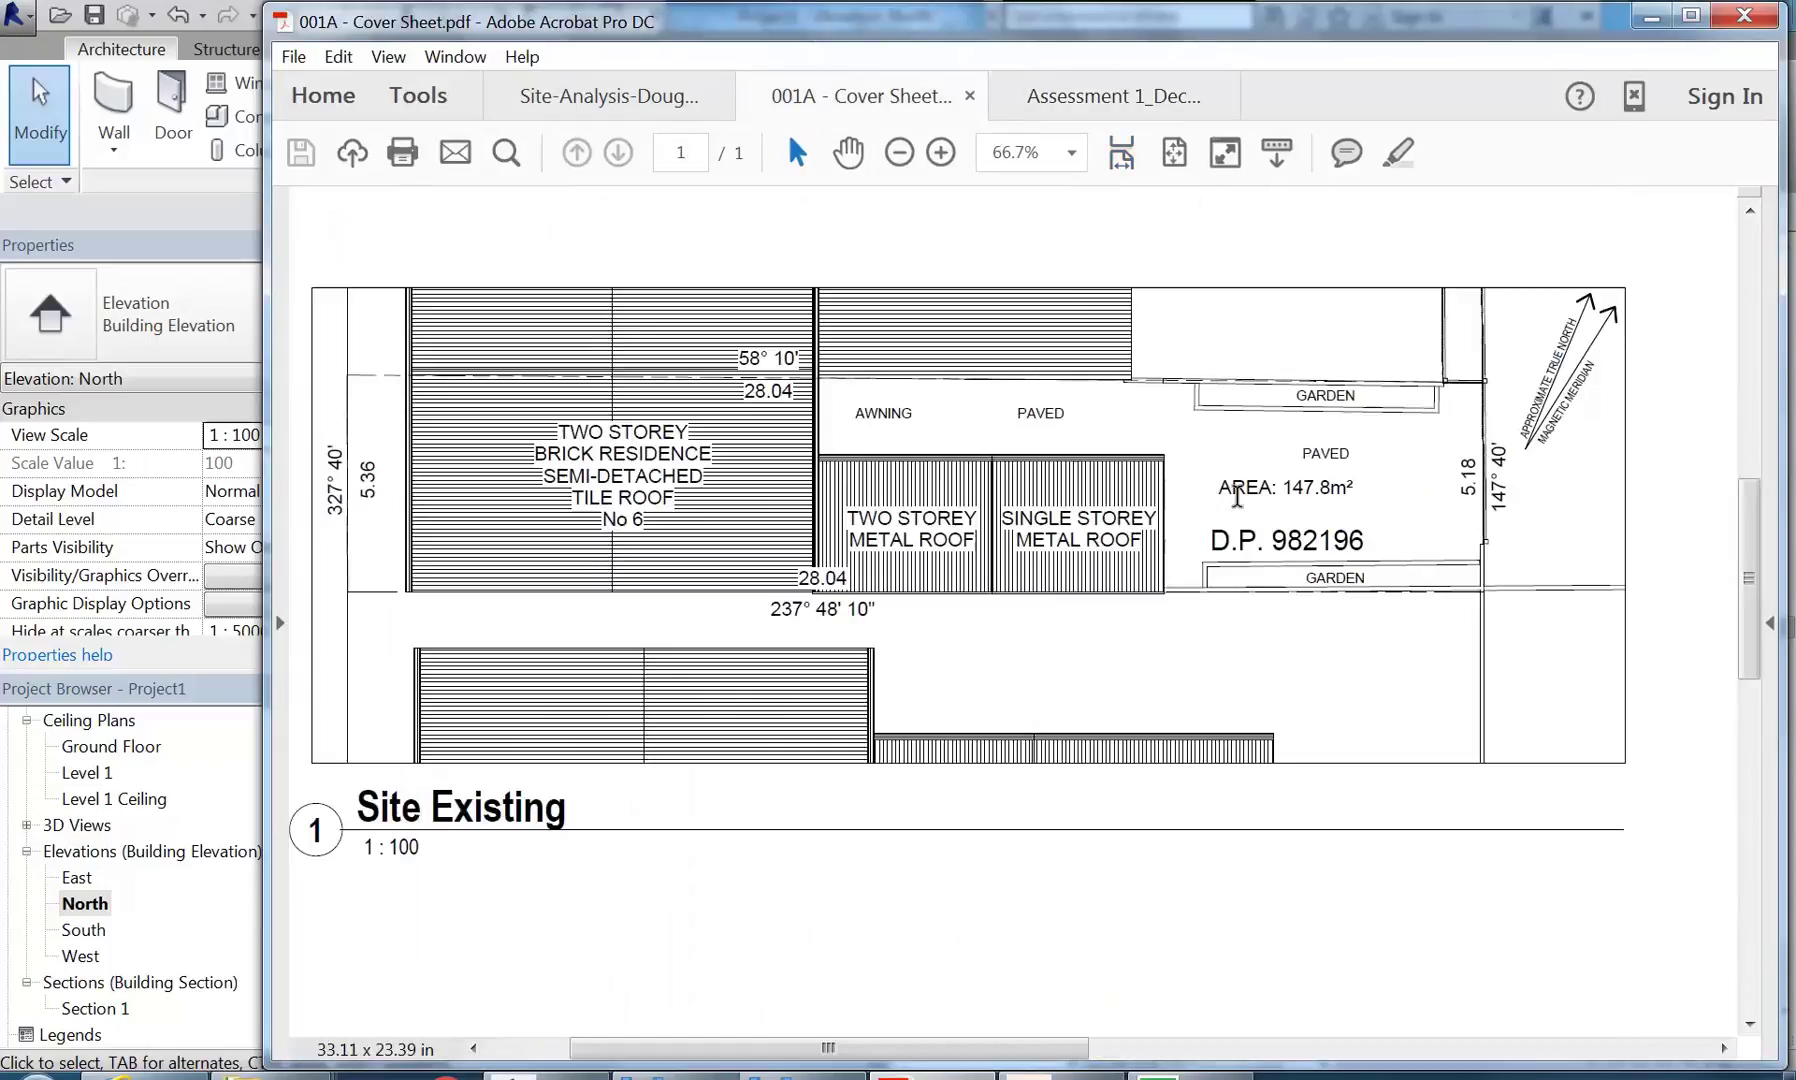
pyautogui.click(1088, 103)
pyautogui.moveTo(1752, 990); pyautogui.dragTo(1766, 692)
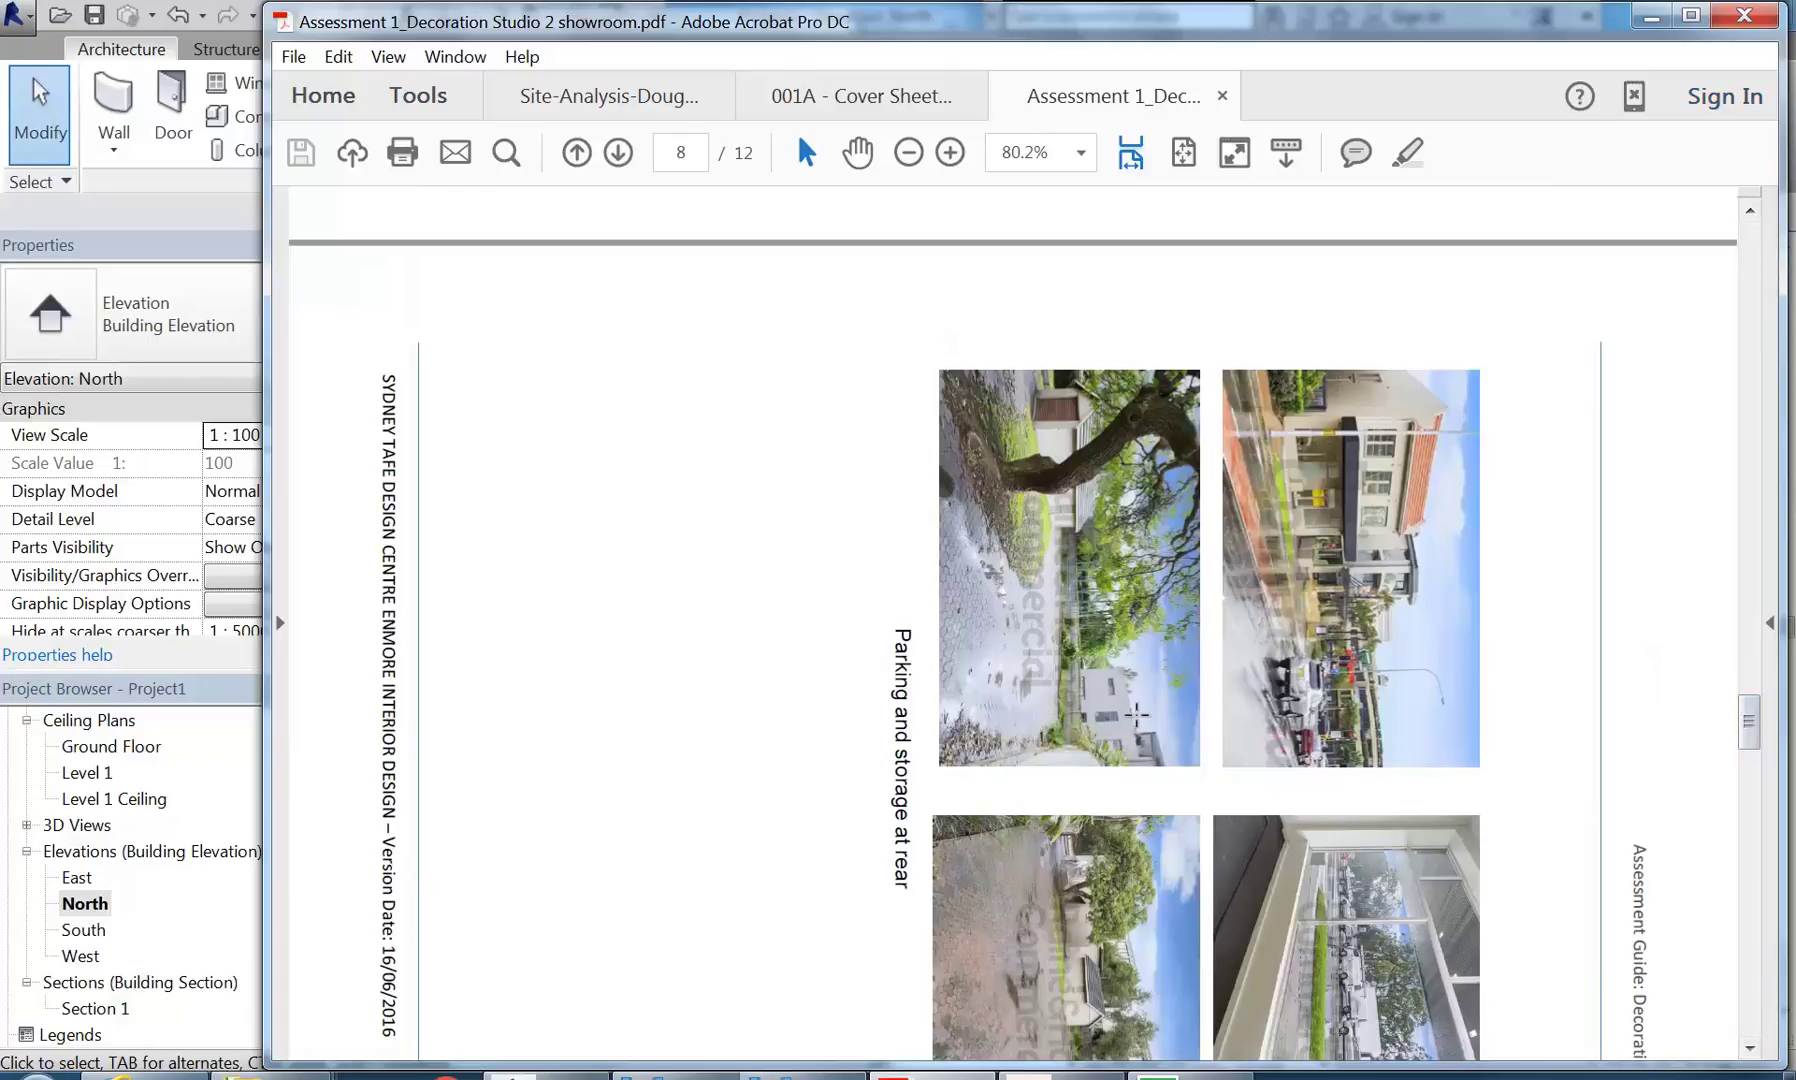
pyautogui.click(1652, 16)
pyautogui.scroll(2, 916, 615)
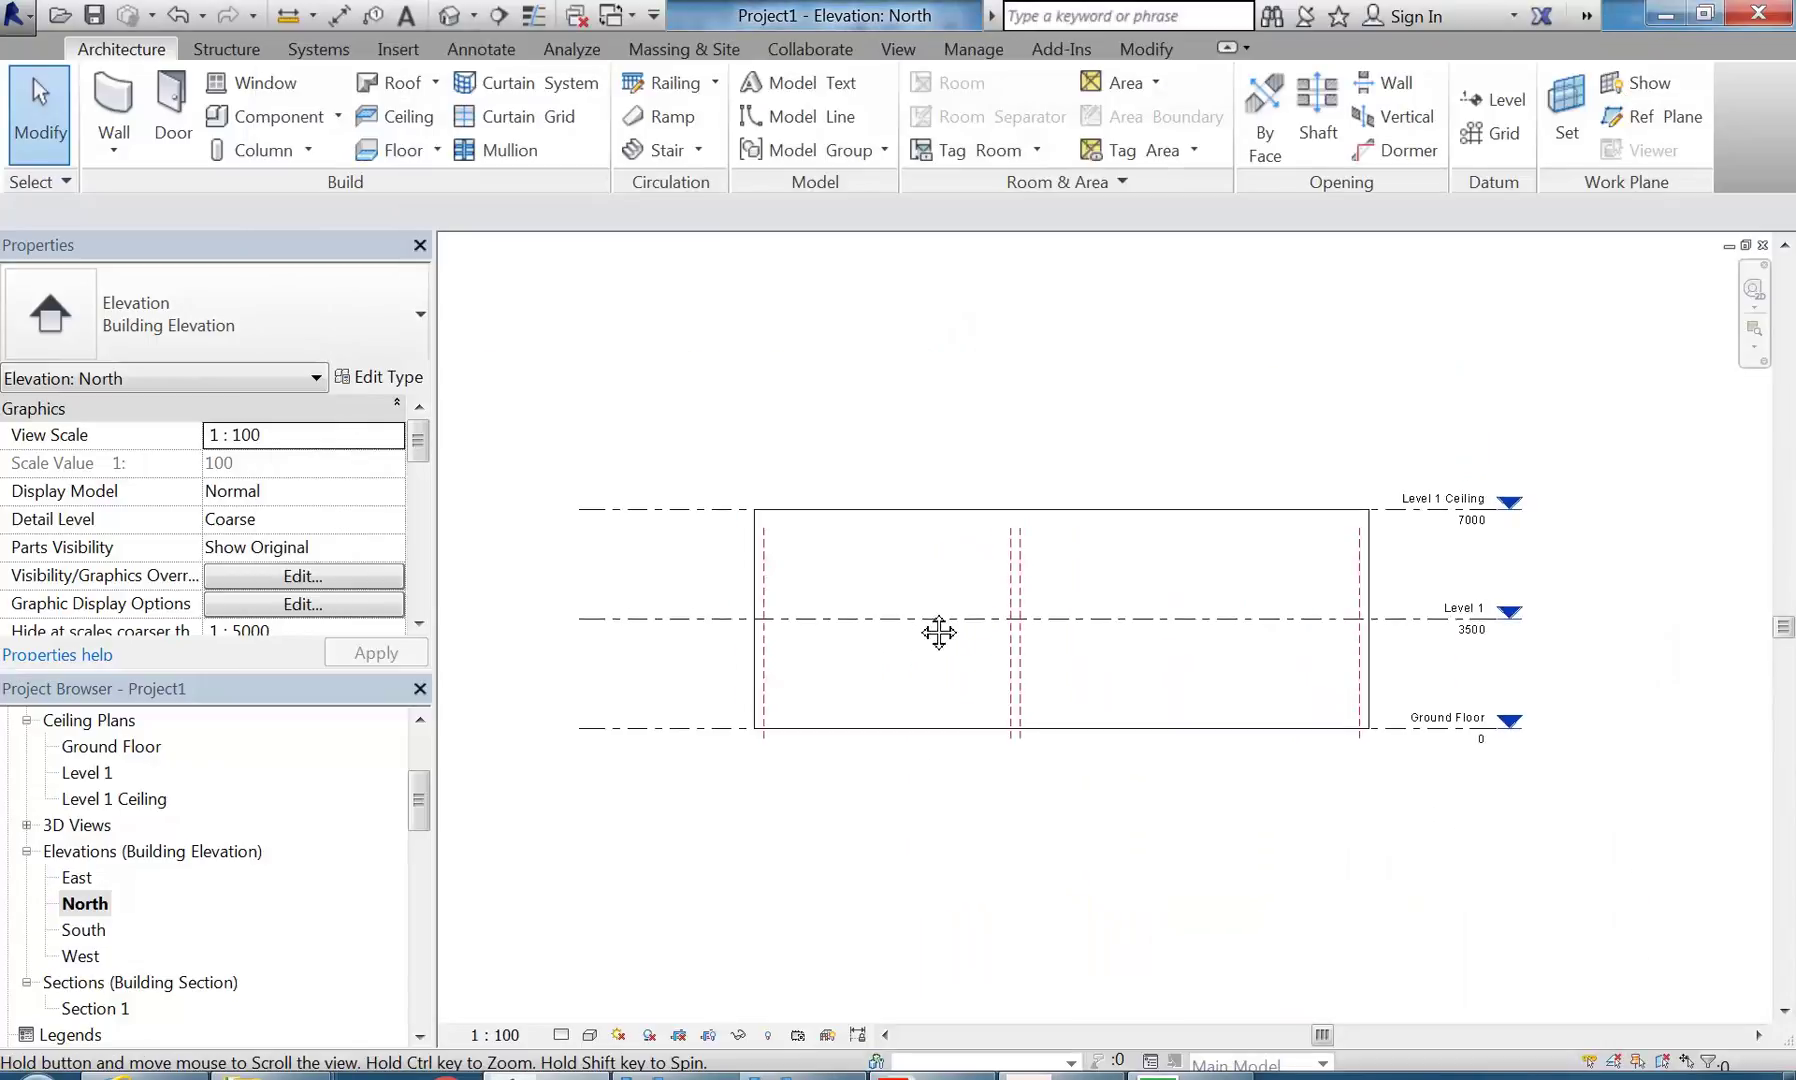
# - Open the 3D view and examine the long middle wall and its junction with the short cross wall
pyautogui.scroll(1, 1118, 635)
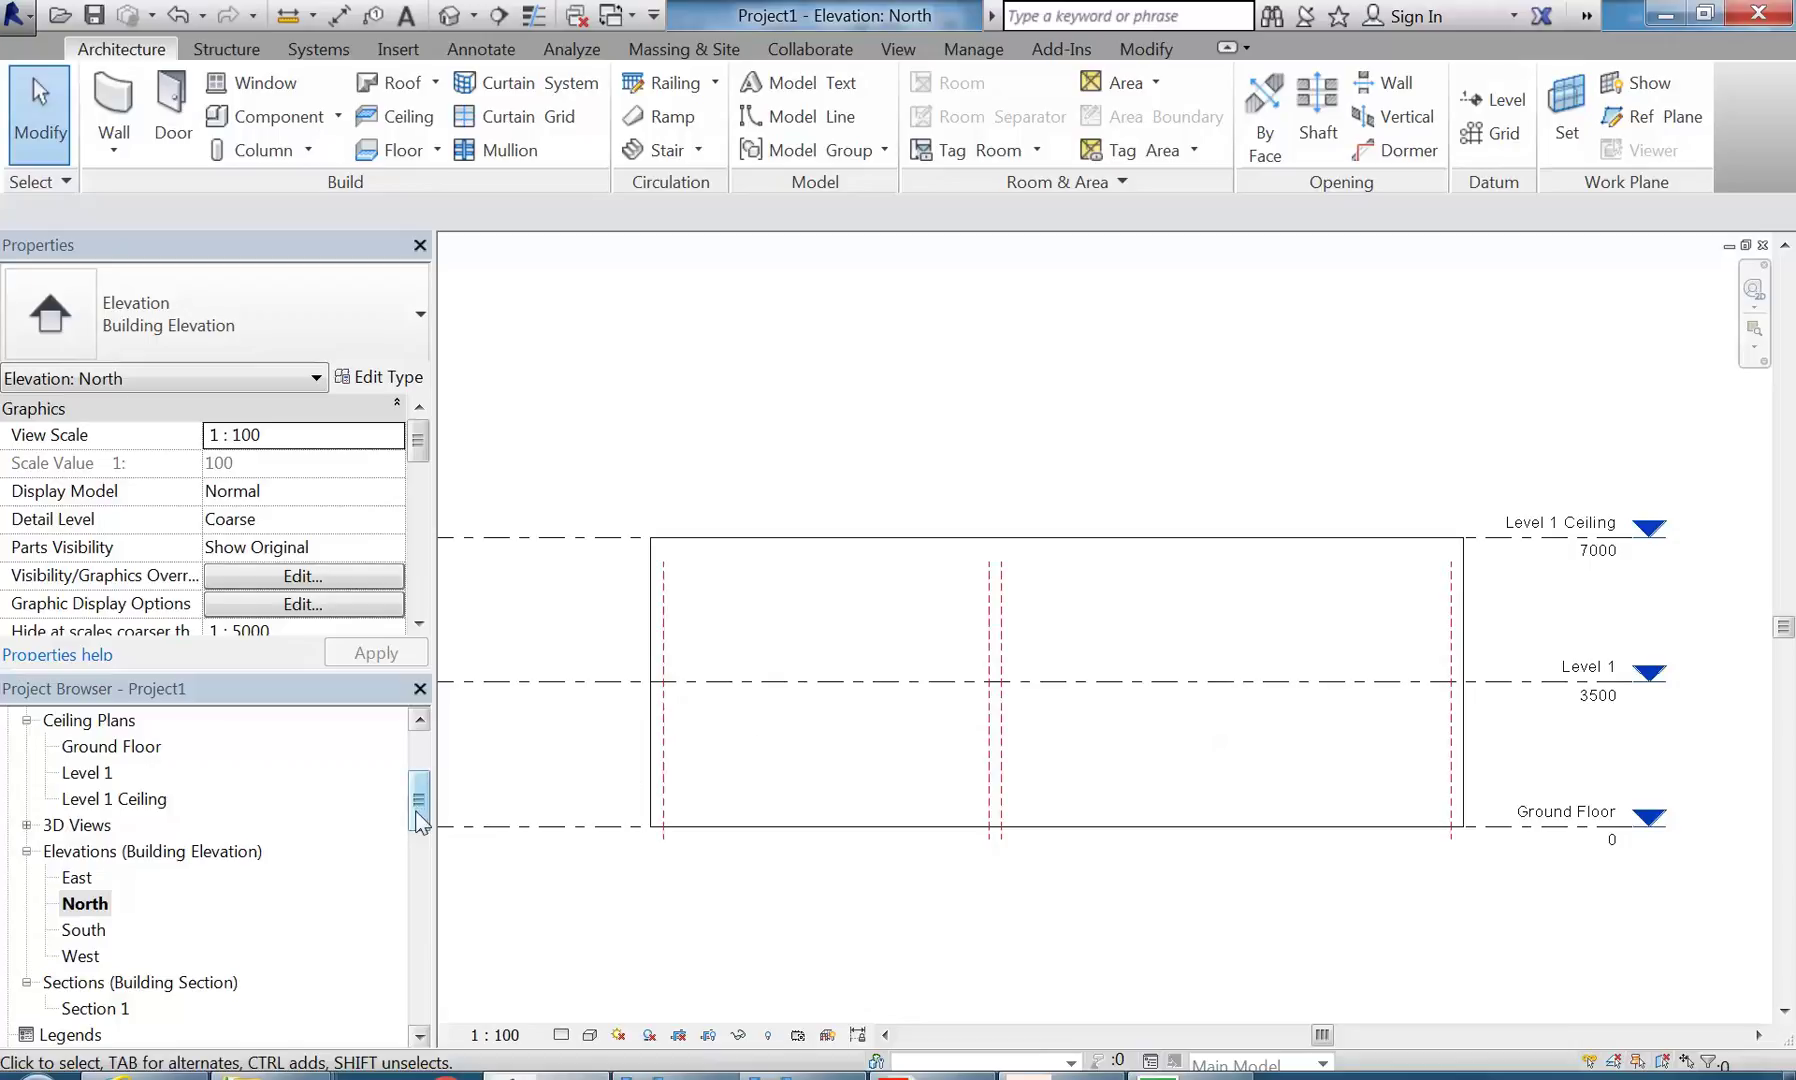
pyautogui.scroll(4, 30, 880)
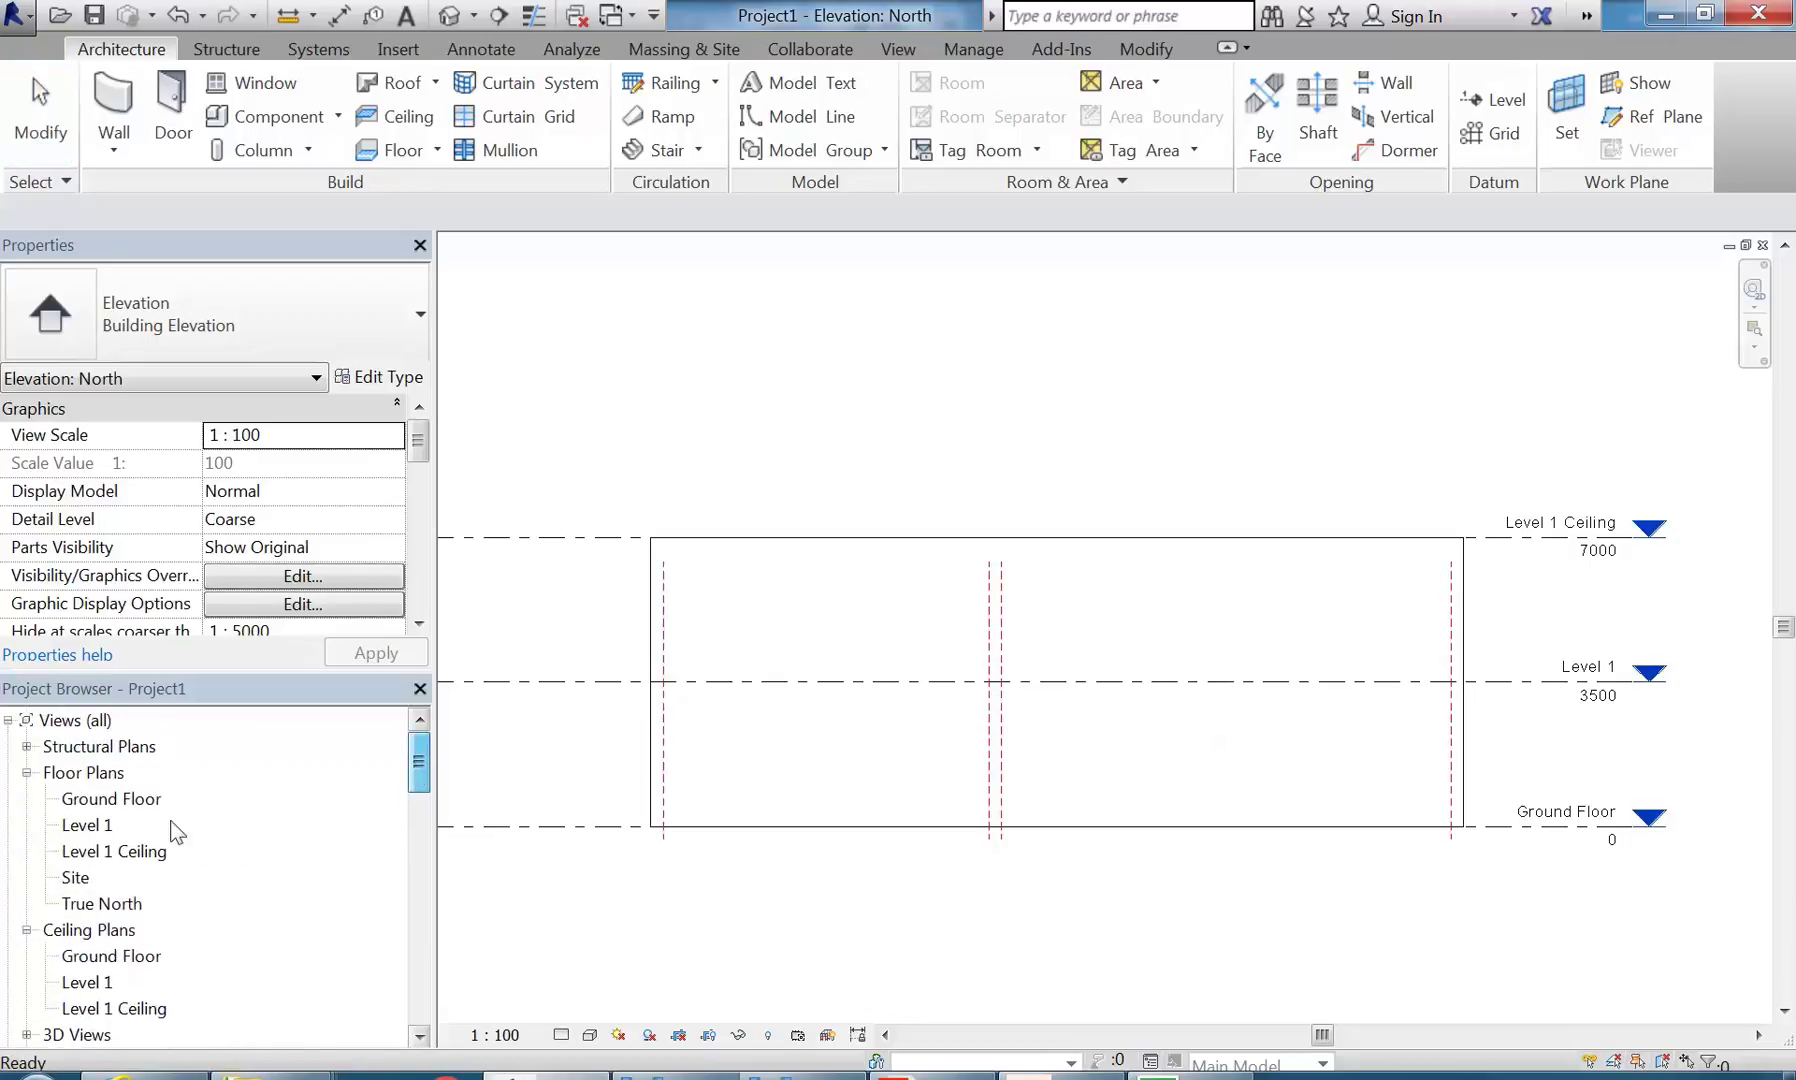
pyautogui.scroll(-3, 418, 786)
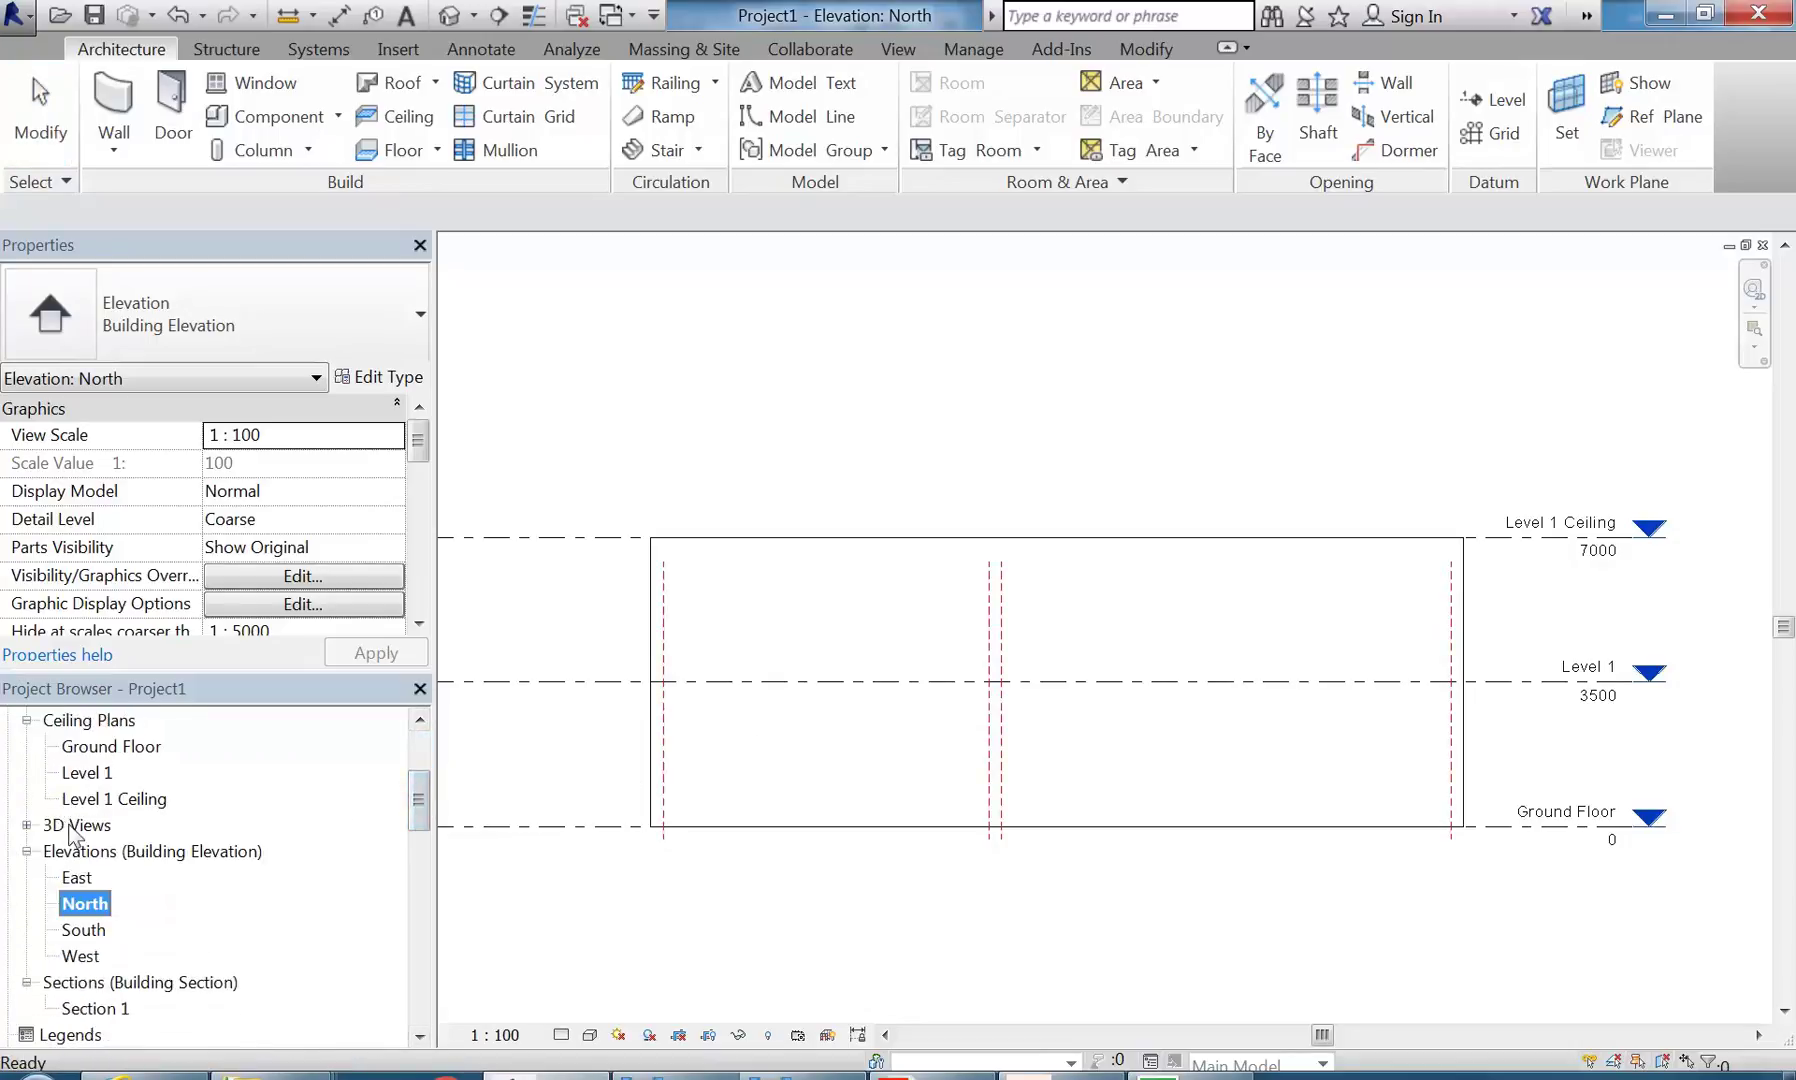
pyautogui.click(76, 825)
pyautogui.doubleClick(77, 852)
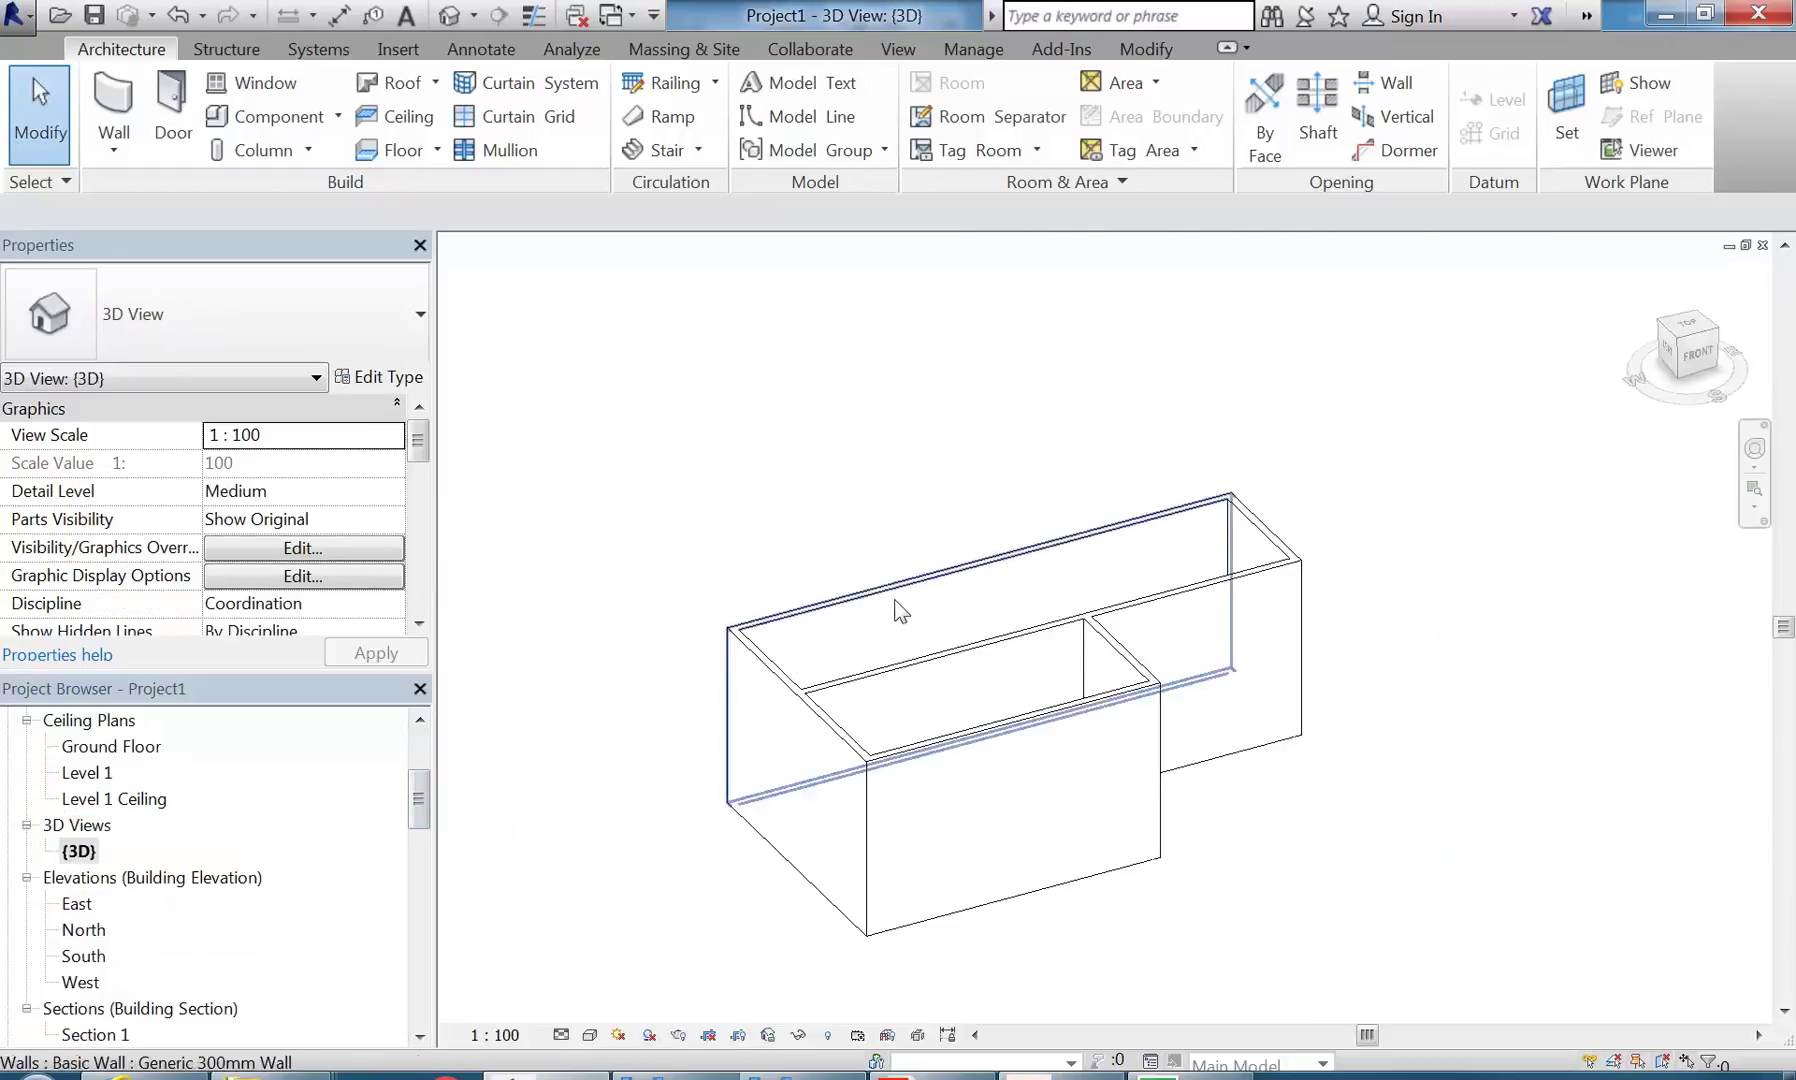
pyautogui.keyDown('shift'); pyautogui.moveTo(883, 594); pyautogui.dragTo(961, 693, button='middle'); pyautogui.keyUp('shift')
pyautogui.scroll(3, 958, 688)
pyautogui.click(1020, 692)
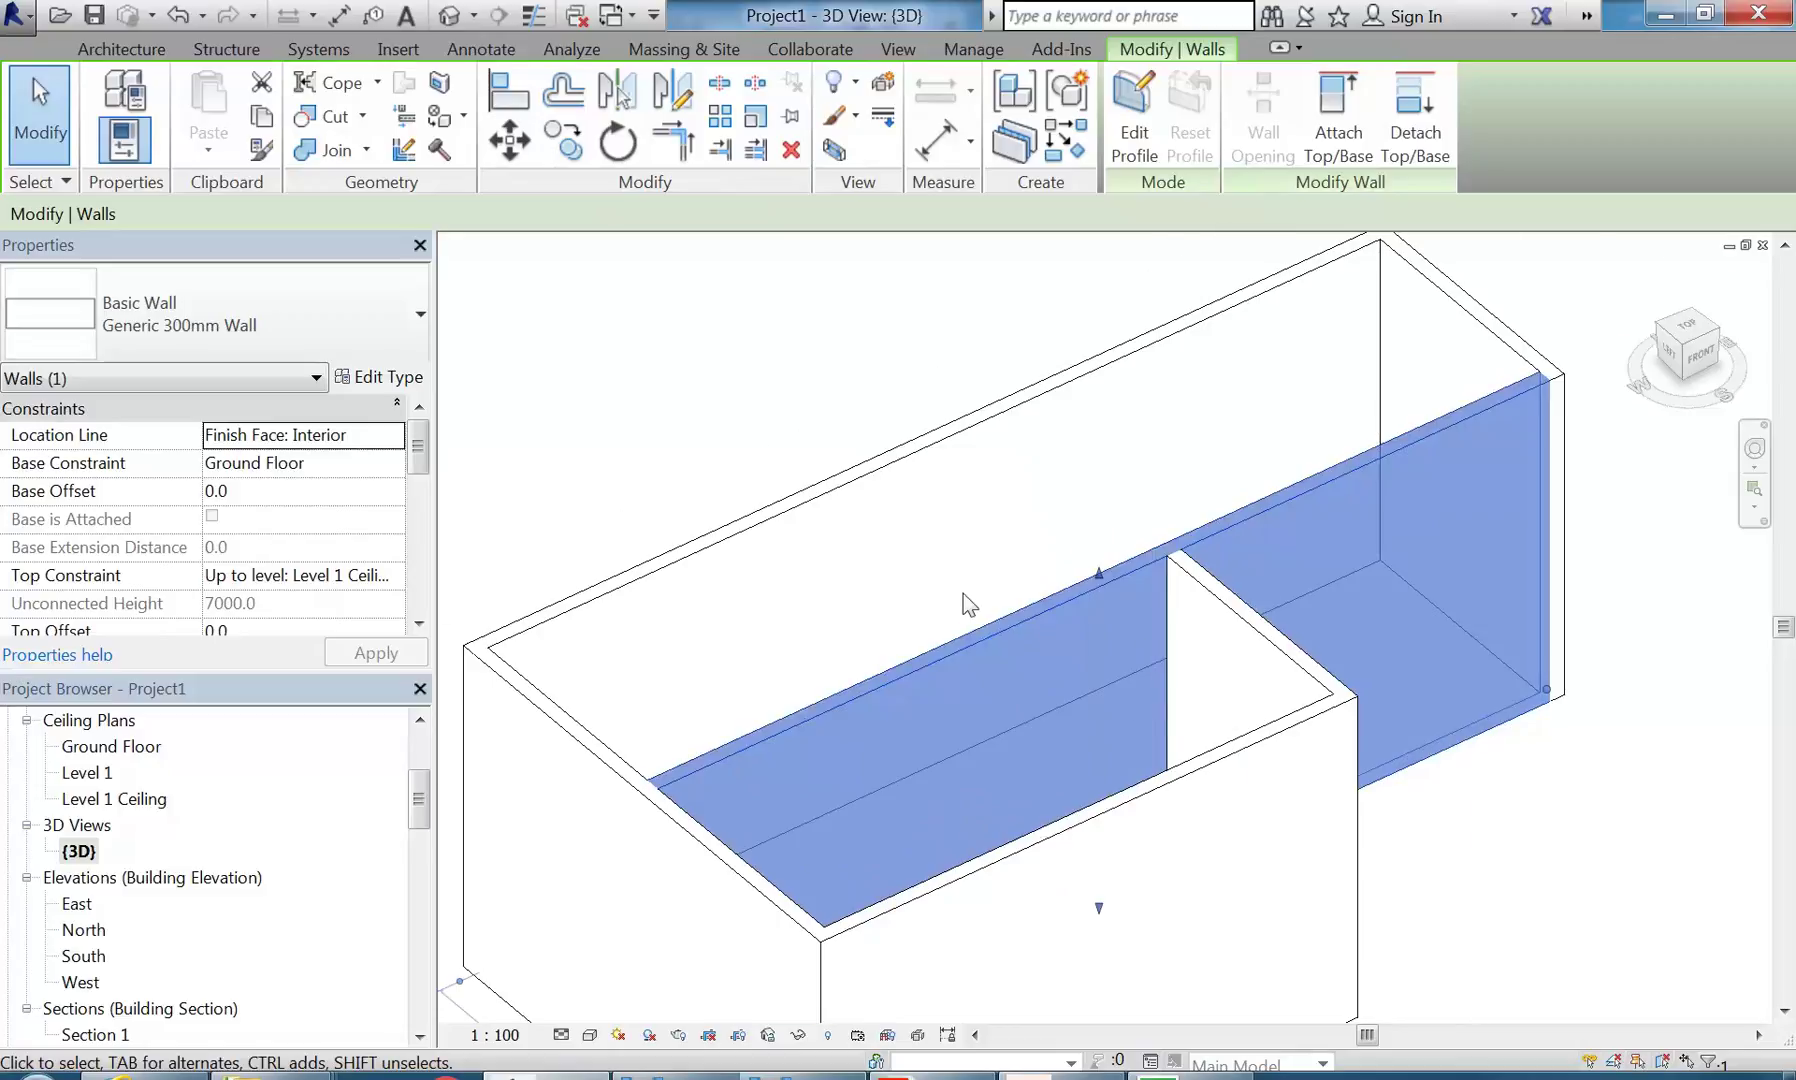
pyautogui.scroll(4, 1130, 595)
pyautogui.scroll(-2, 1194, 476)
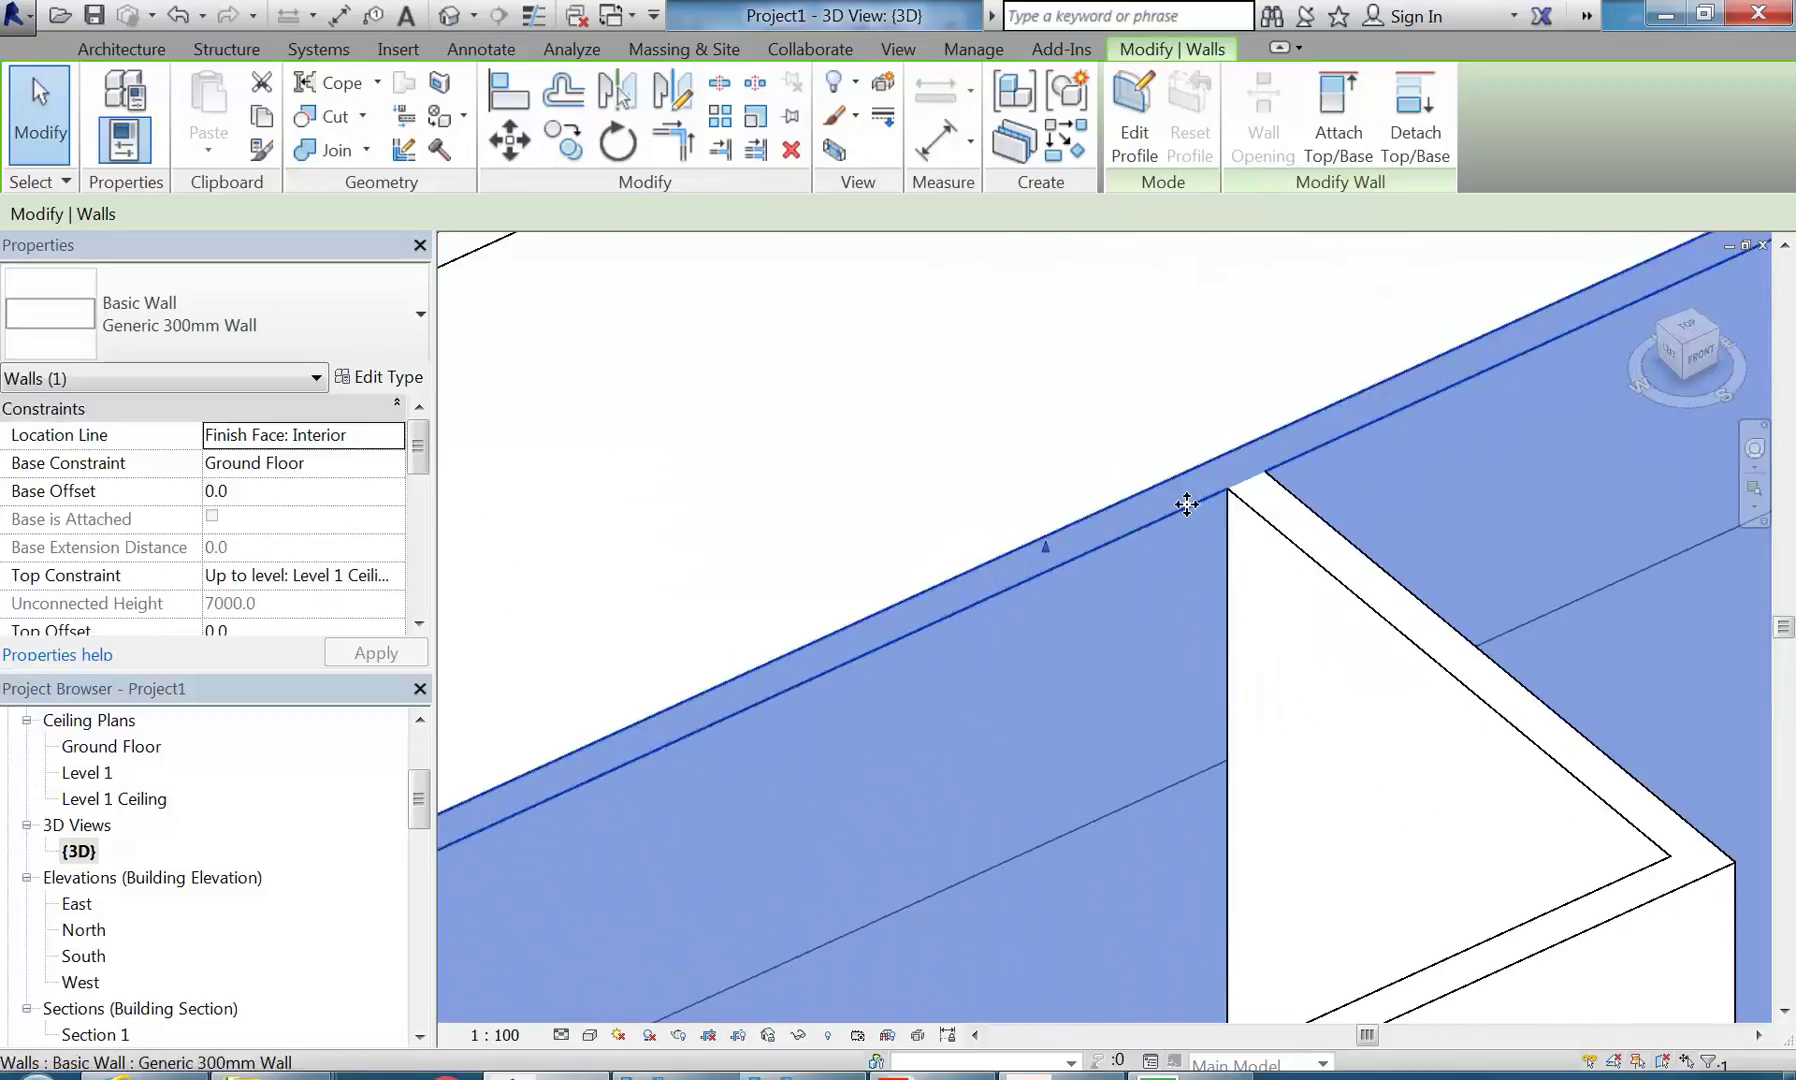
pyautogui.scroll(-2, 1034, 620)
pyautogui.scroll(-3, 979, 606)
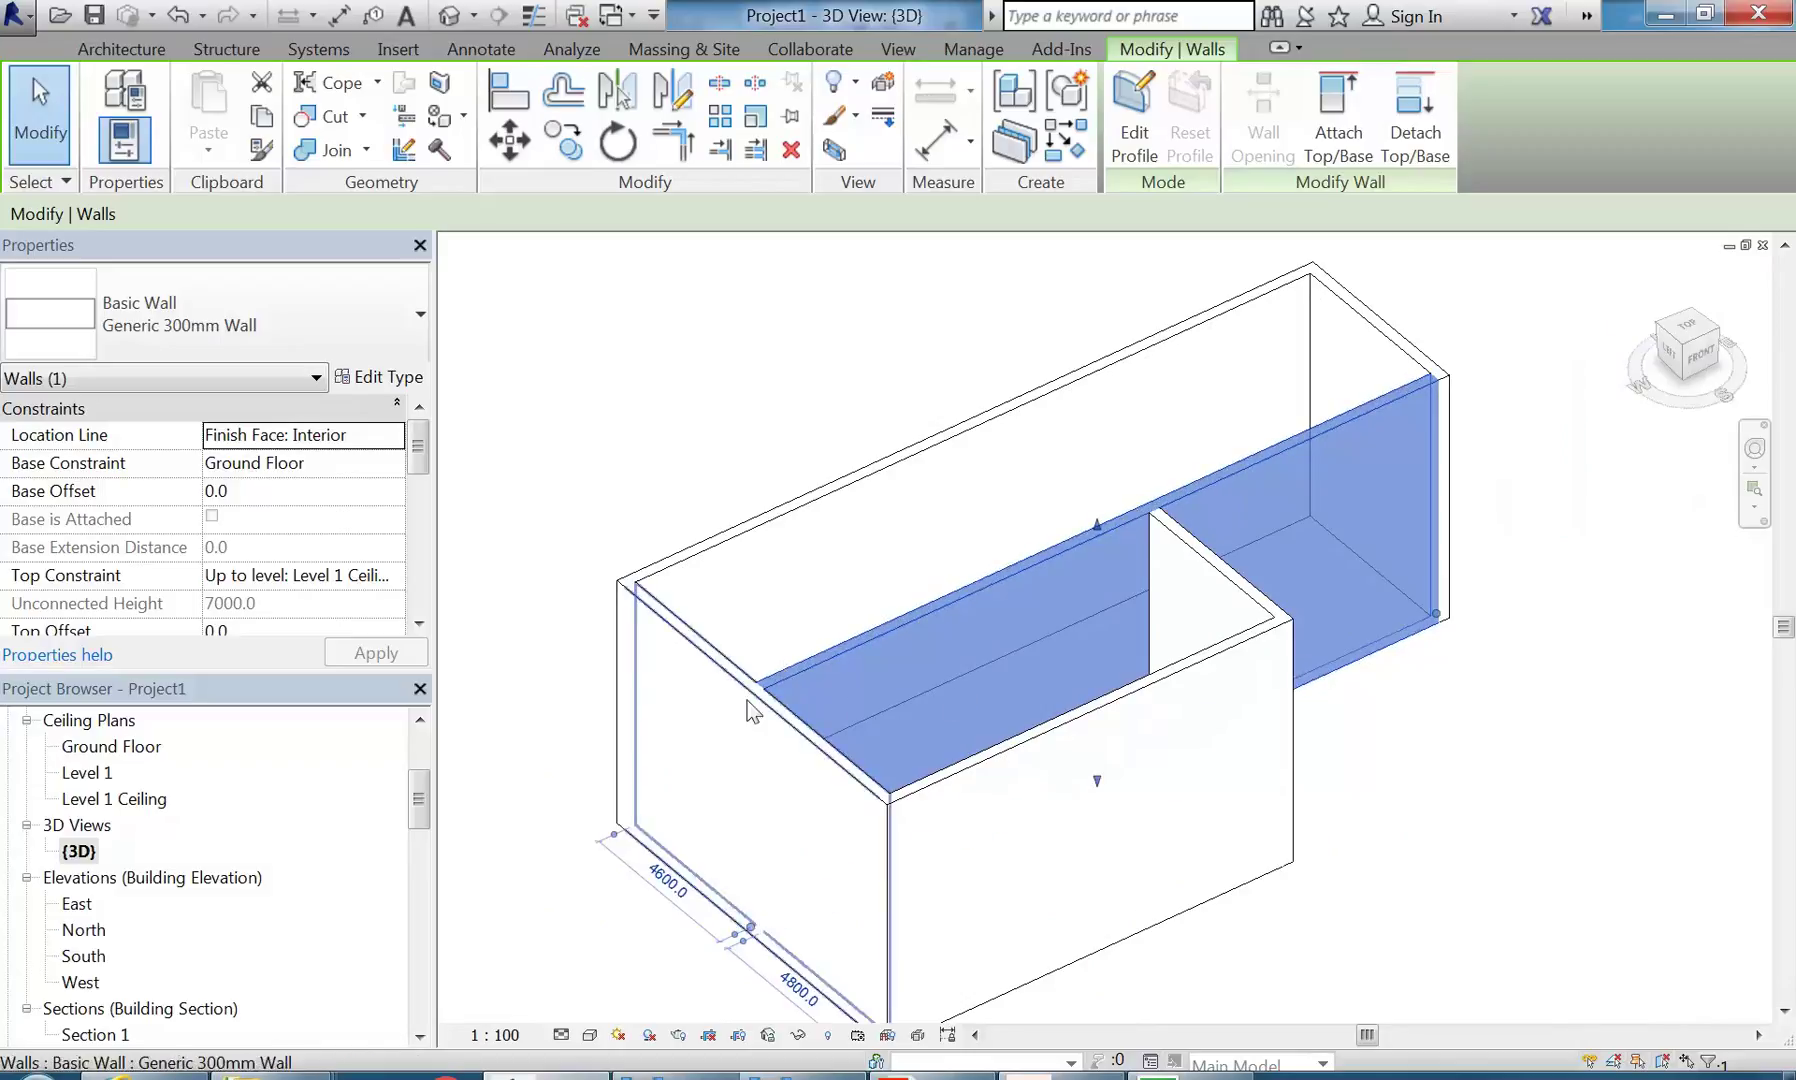
# - Compare the wall layouts in the Level 1 and Ground Floor plans
pyautogui.moveTo(421, 797); pyautogui.dragTo(421, 750)
pyautogui.click(144, 803)
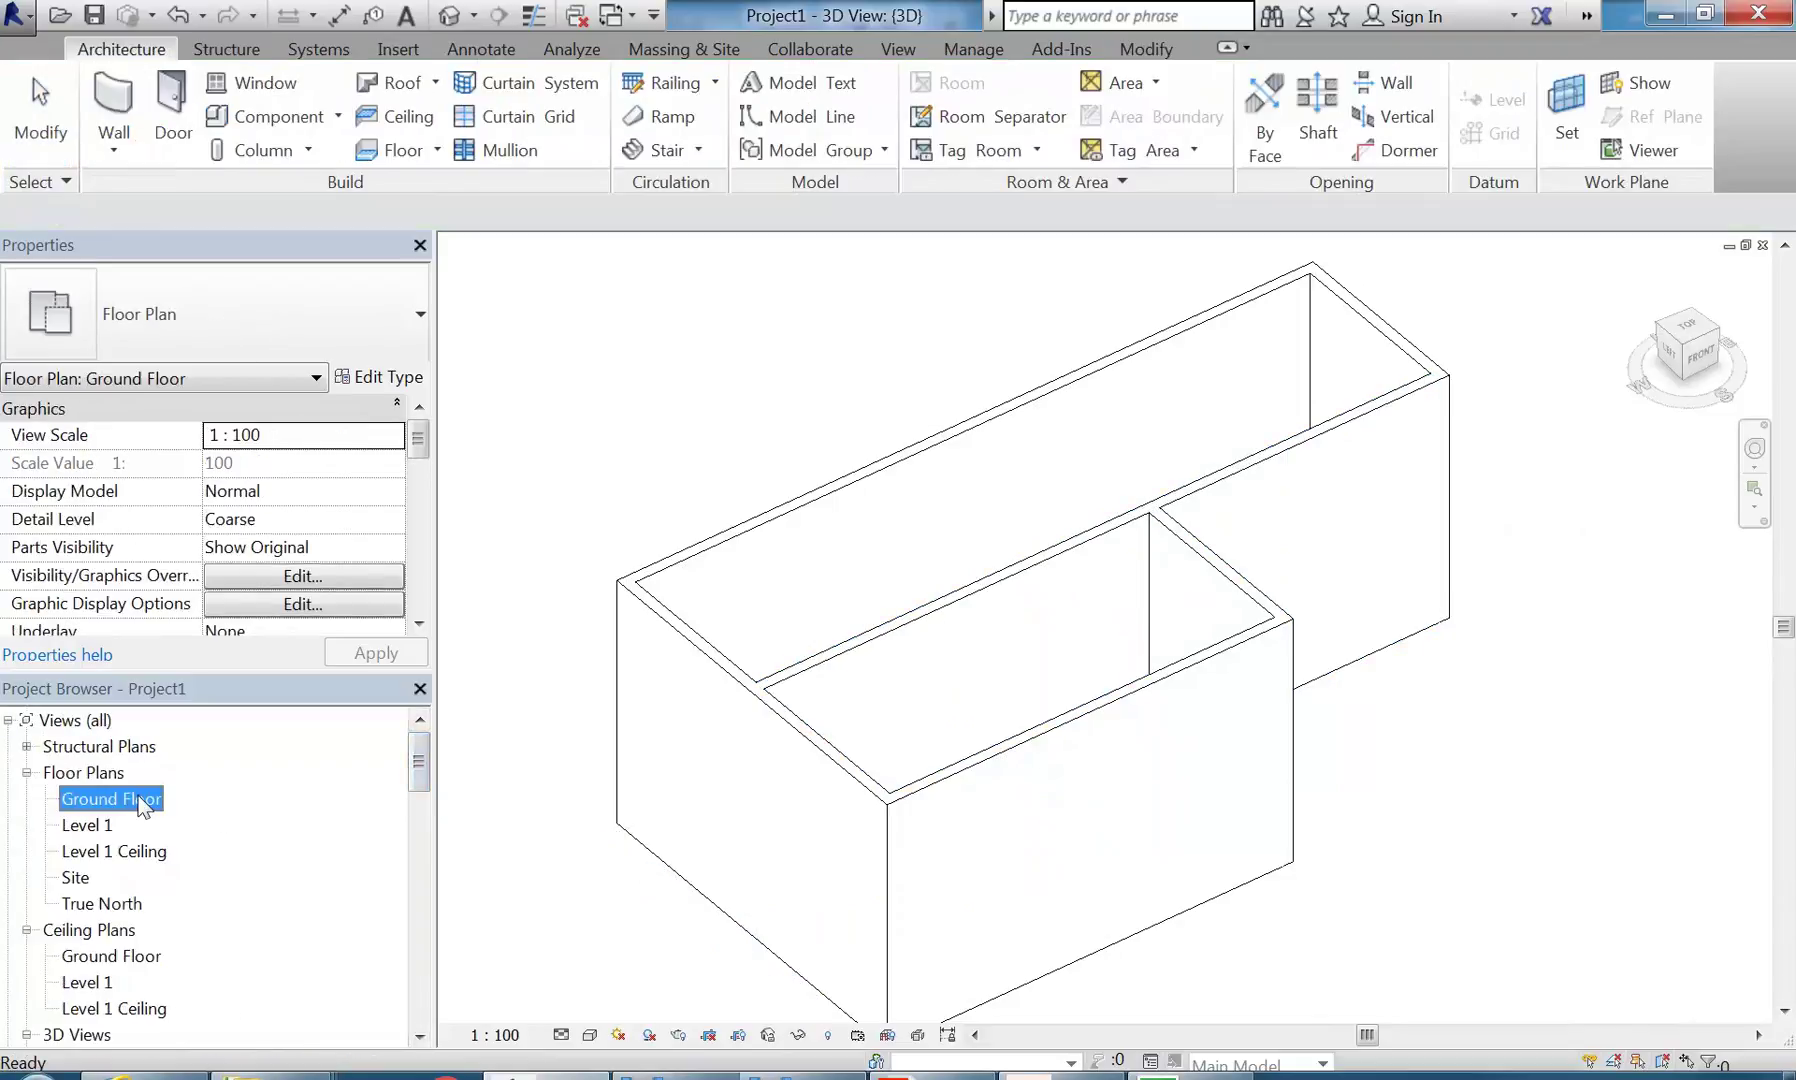
pyautogui.doubleClick(88, 825)
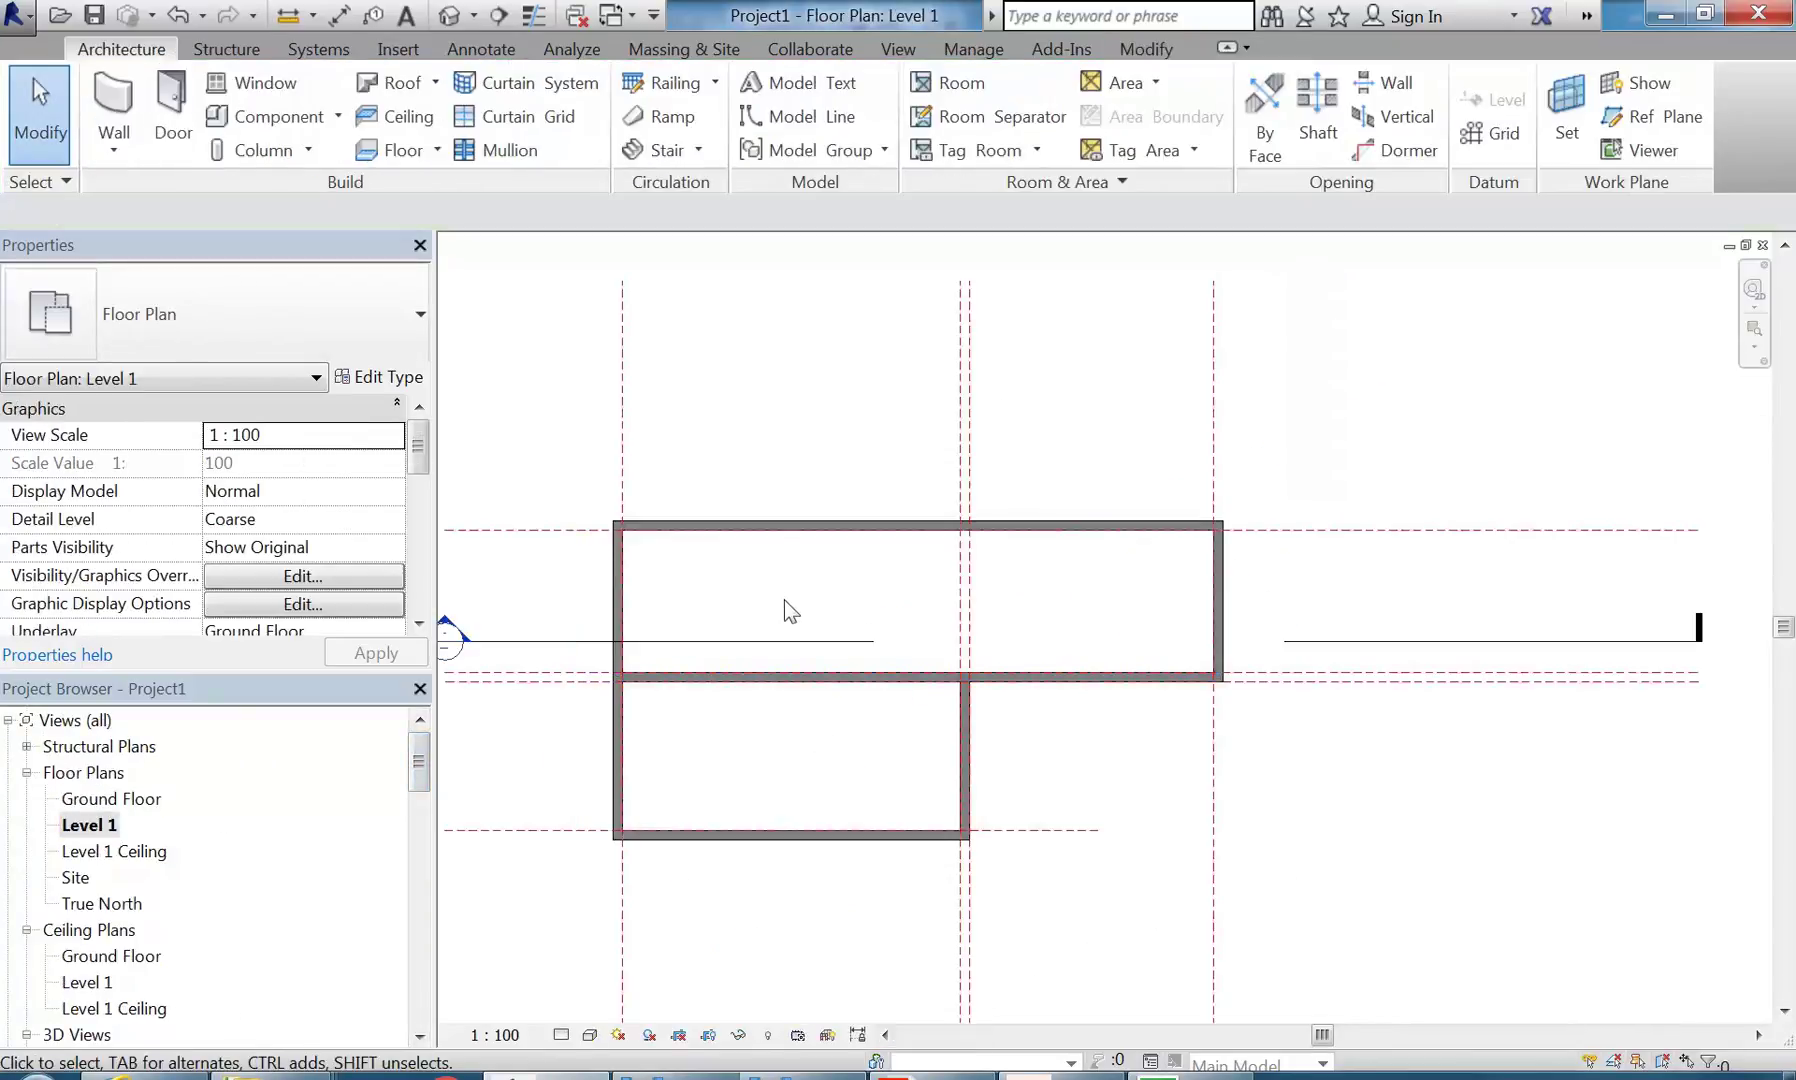
pyautogui.scroll(3, 784, 601)
pyautogui.doubleClick(92, 795)
pyautogui.moveTo(861, 768); pyautogui.dragTo(912, 748, button='middle')
pyautogui.scroll(3, 912, 748)
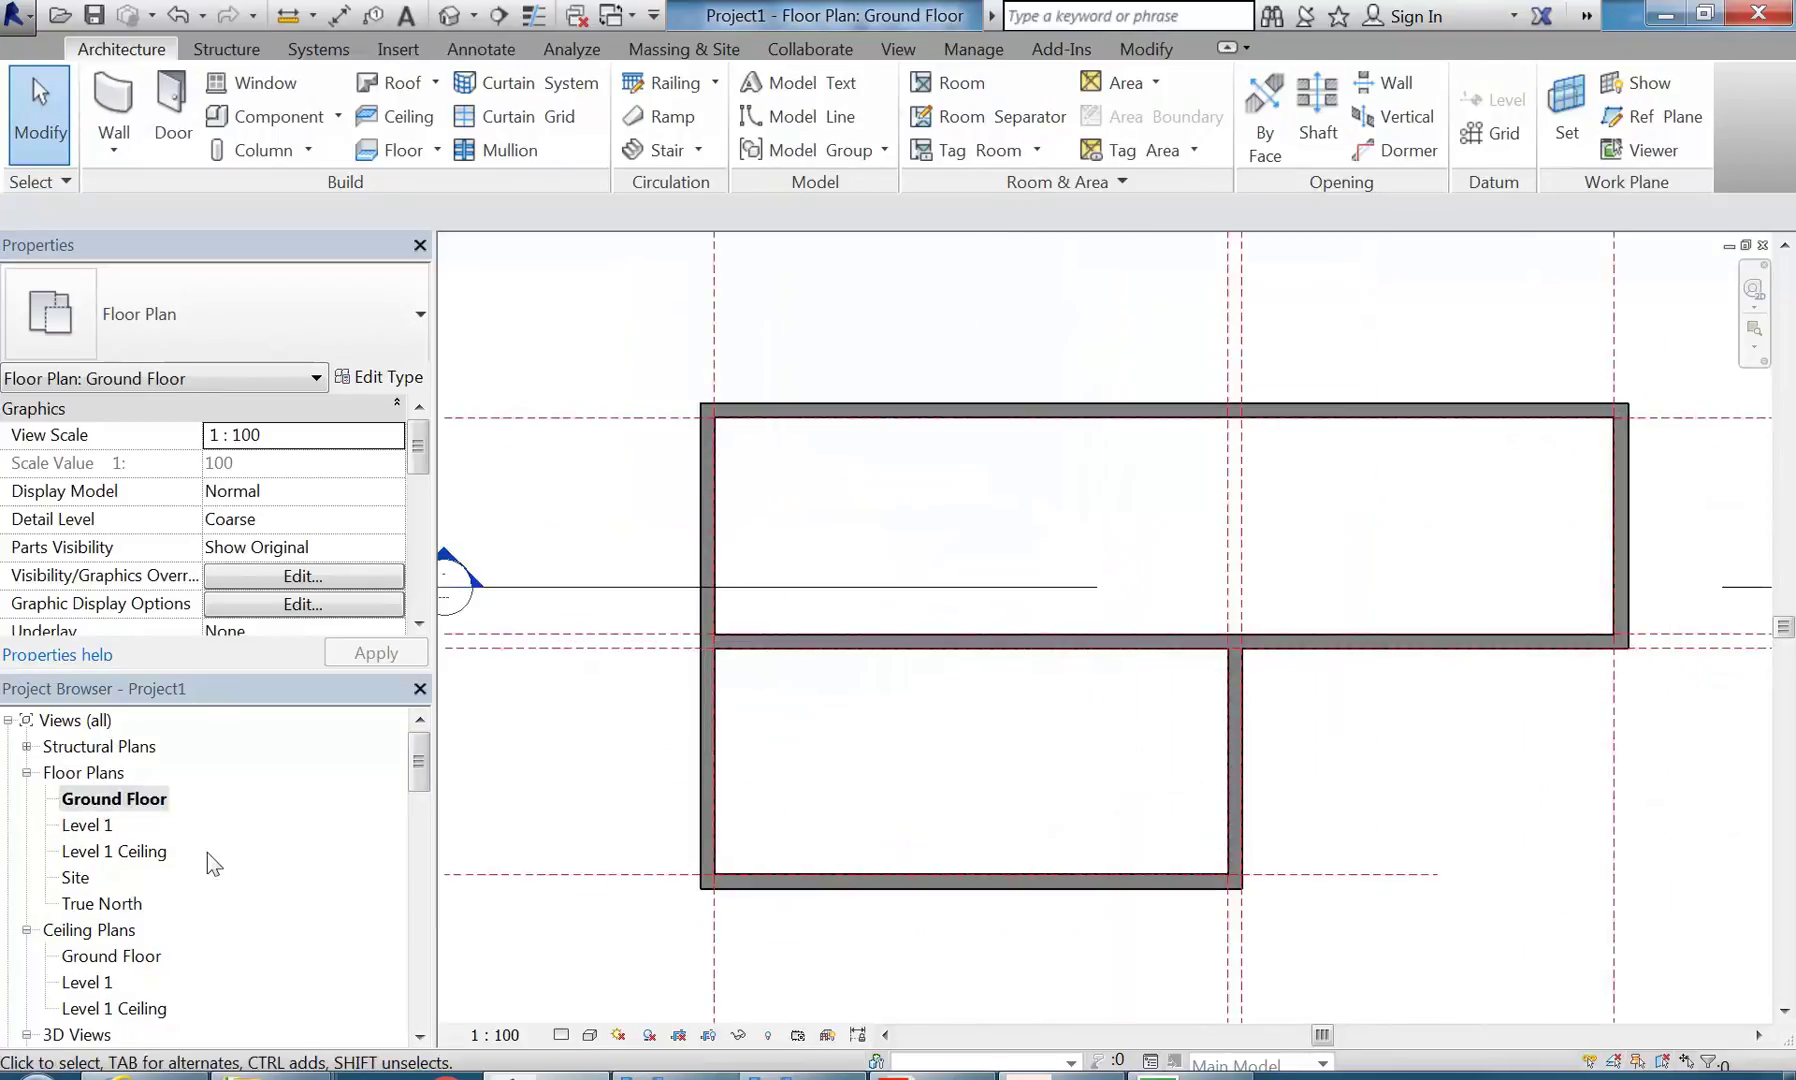
# - In the Level 1 plan, split the long middle wall at its junction with the short cross wall
pyautogui.doubleClick(88, 826)
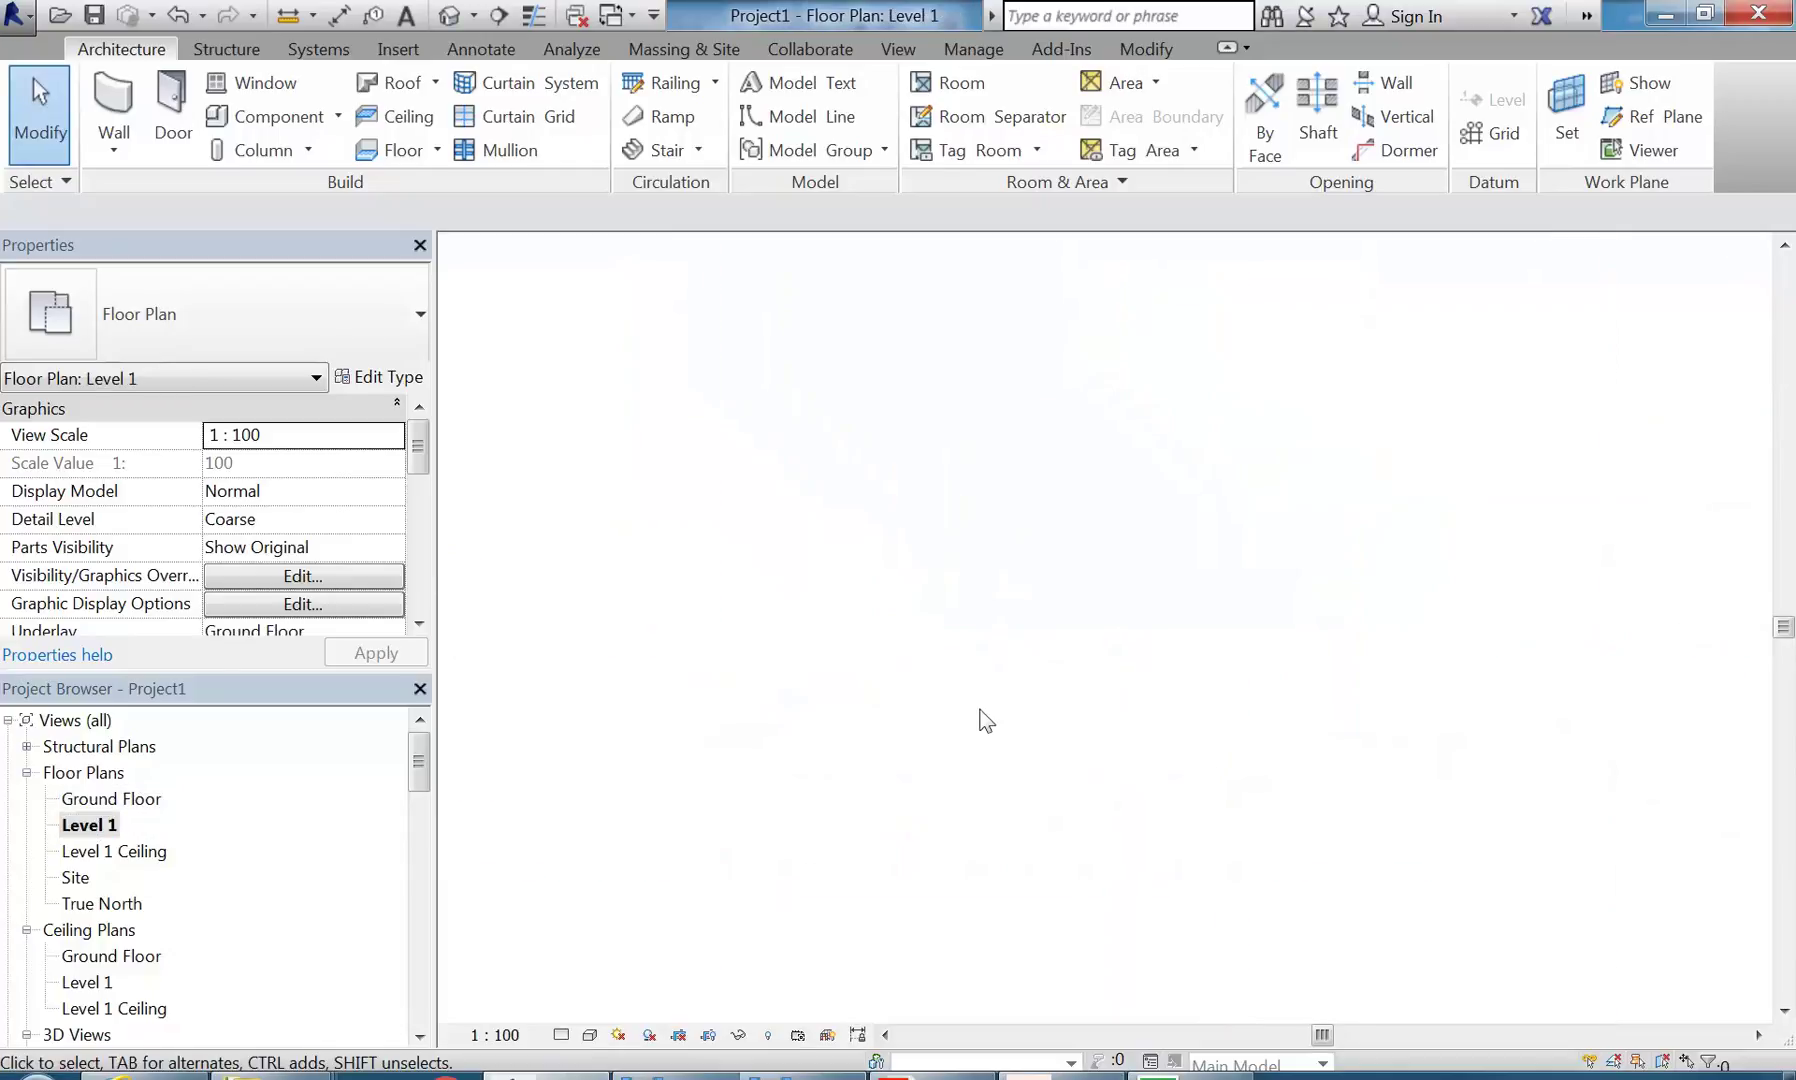
pyautogui.scroll(5, 1073, 563)
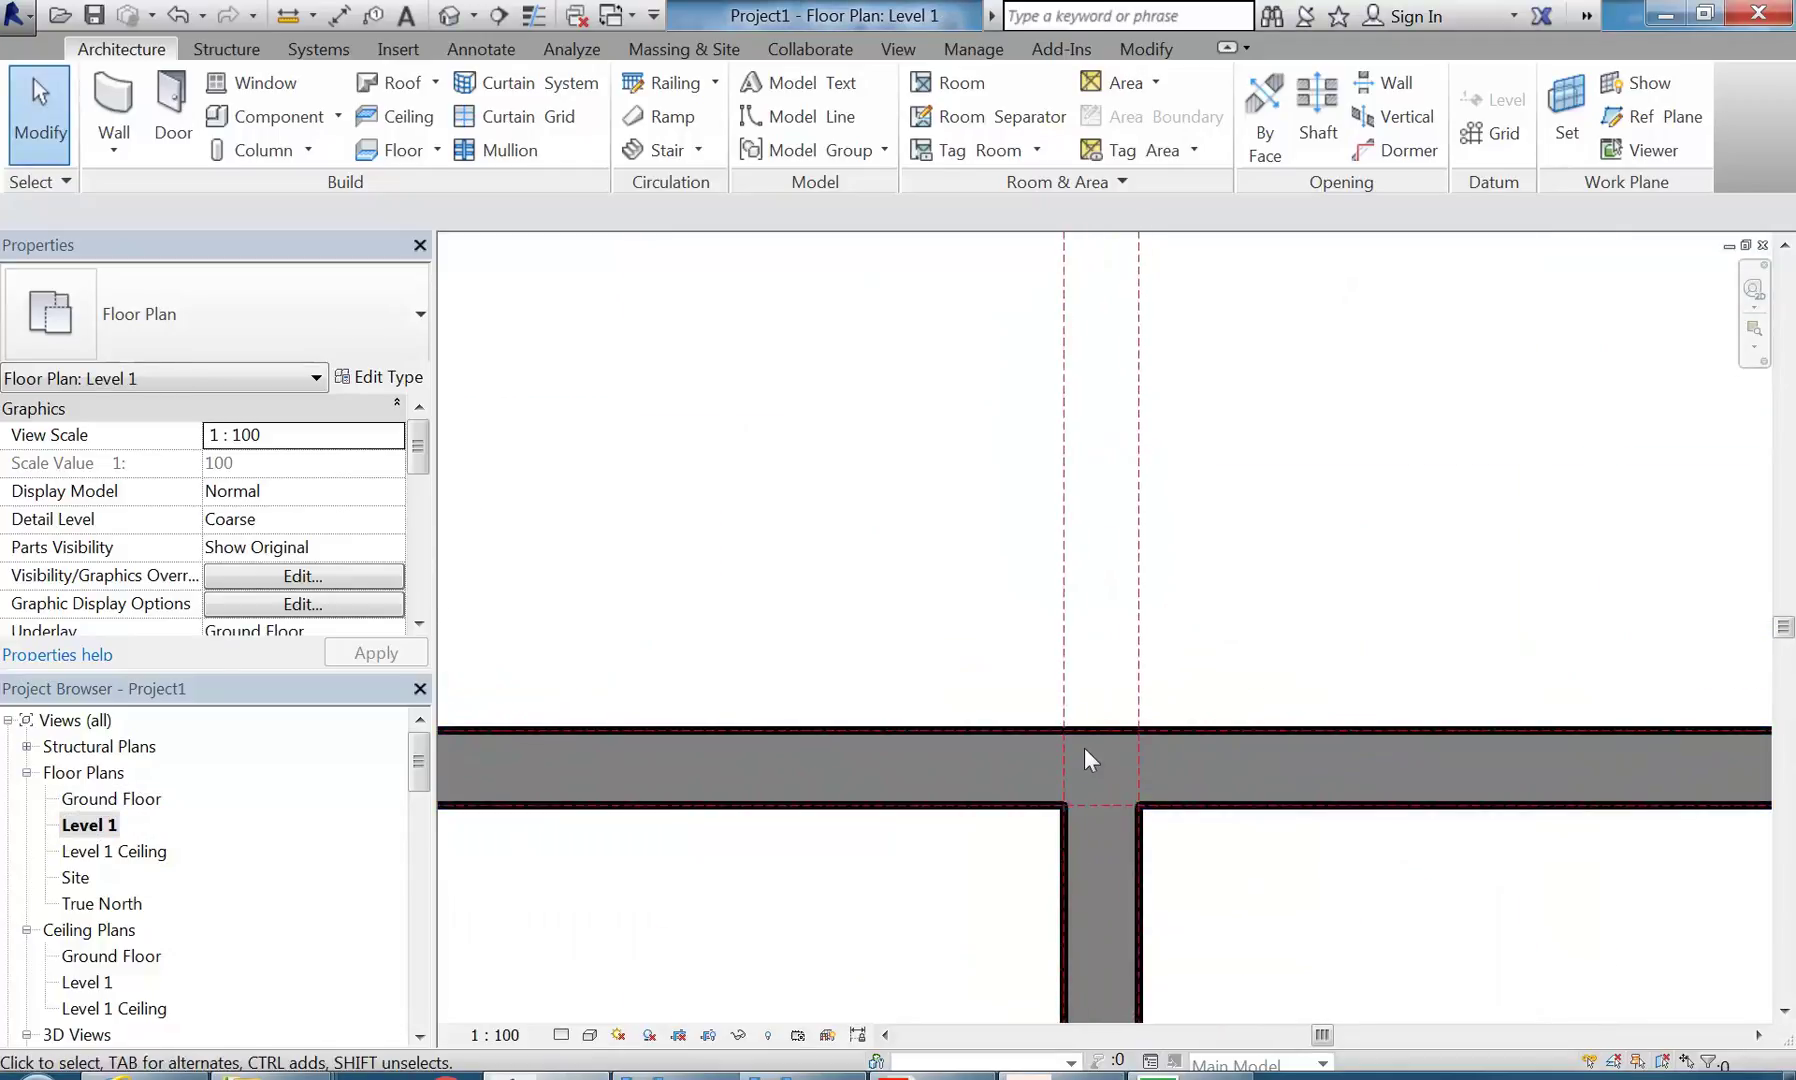
pyautogui.click(1142, 48)
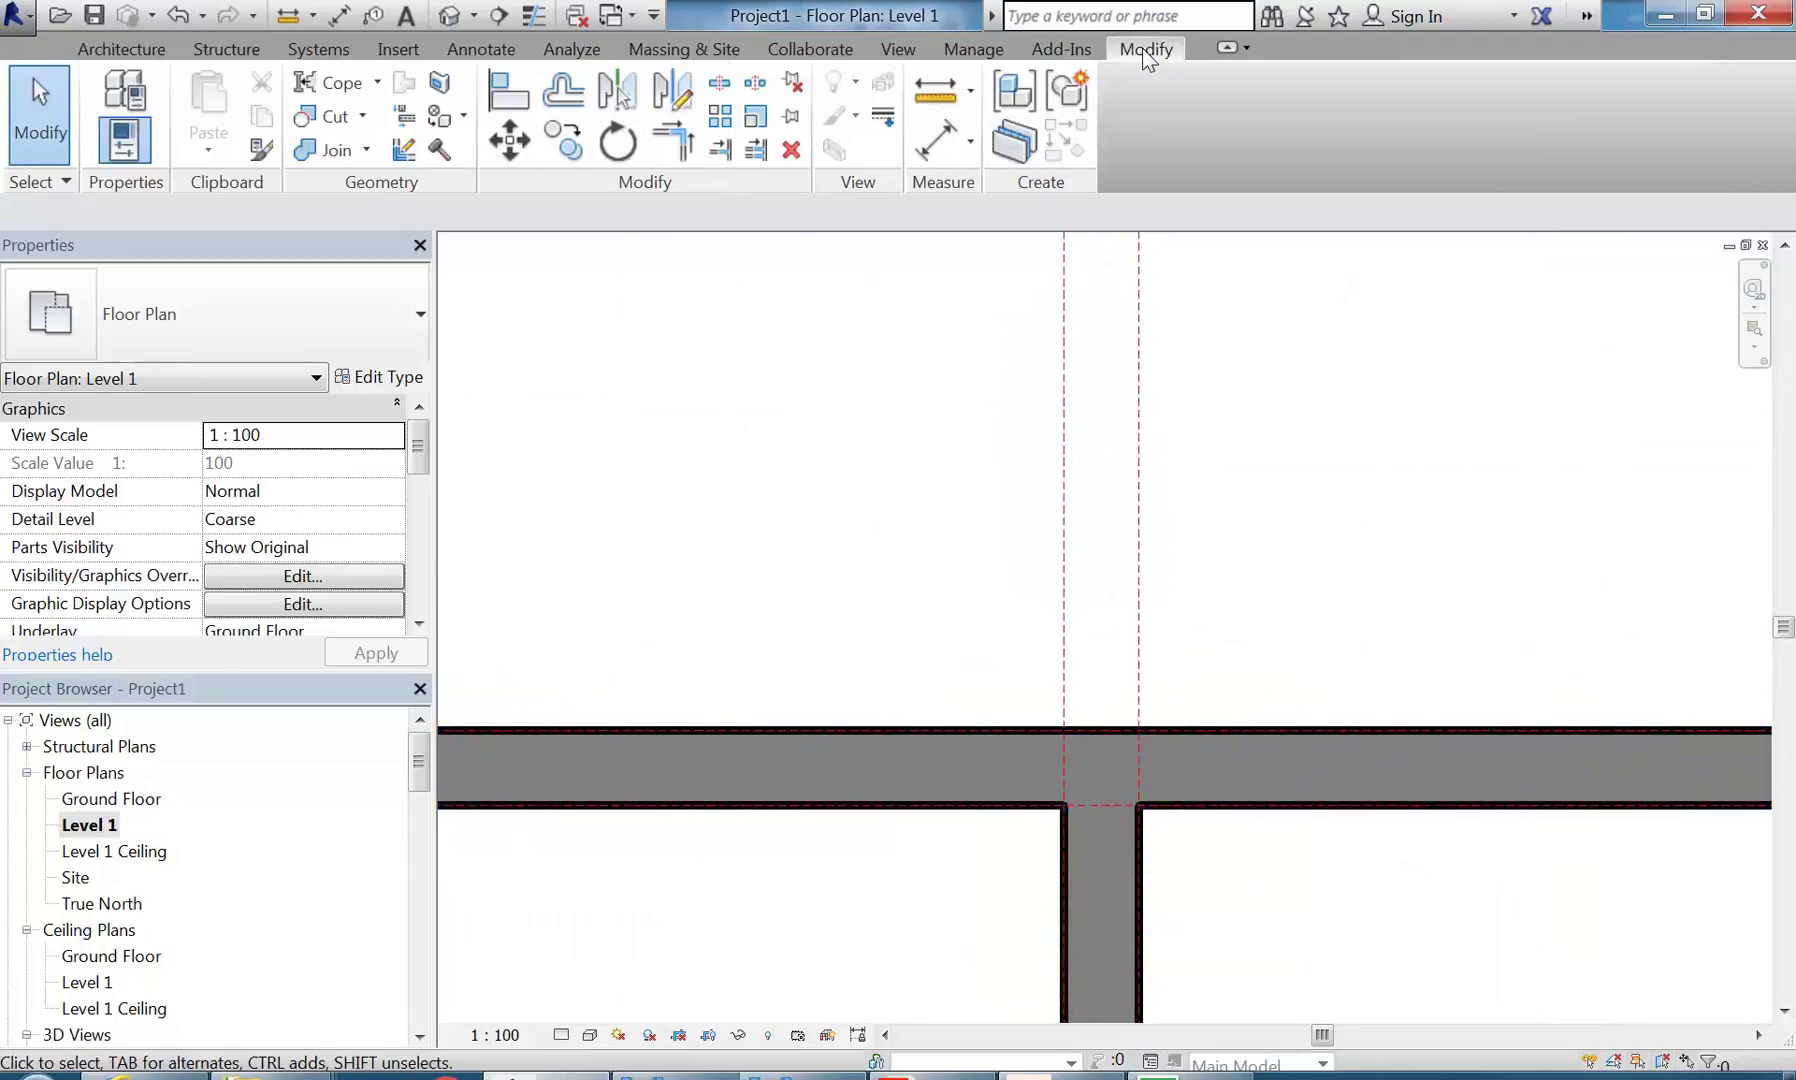
pyautogui.click(719, 85)
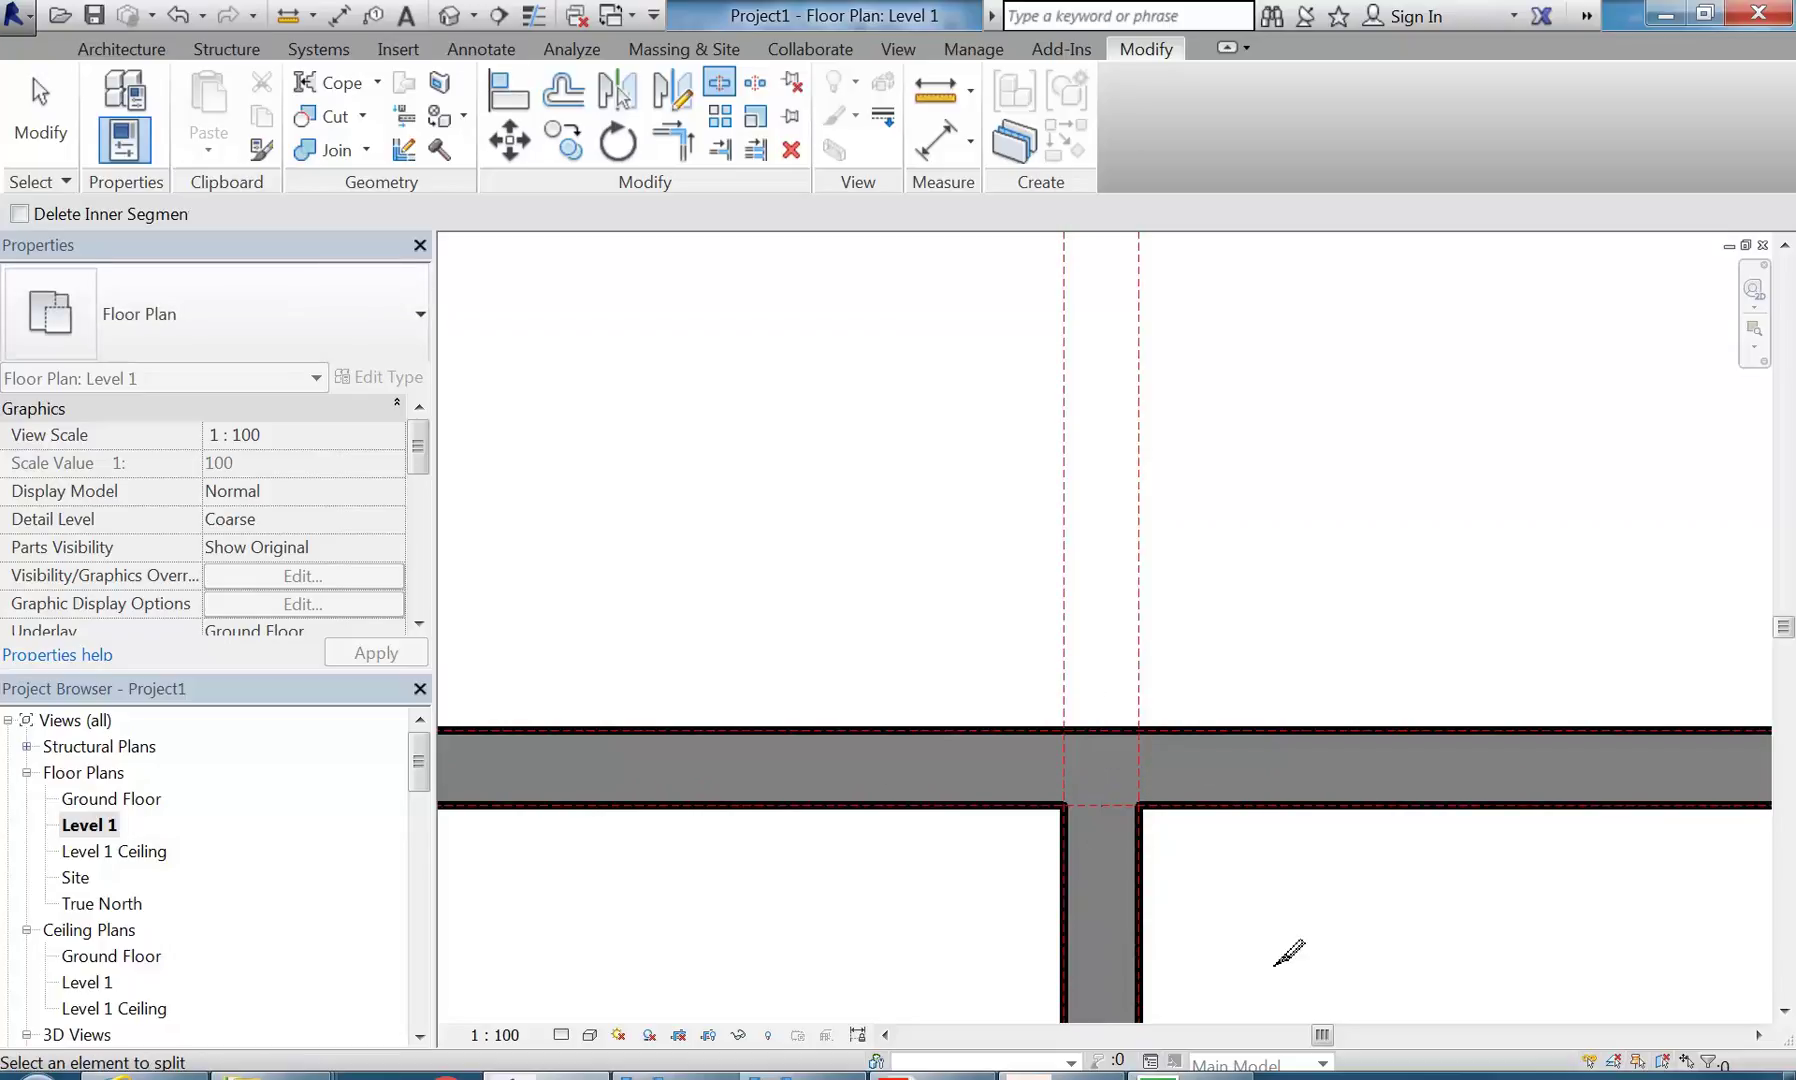
pyautogui.rightClick(886, 494)
pyautogui.rightClick(936, 516)
pyautogui.click(960, 536)
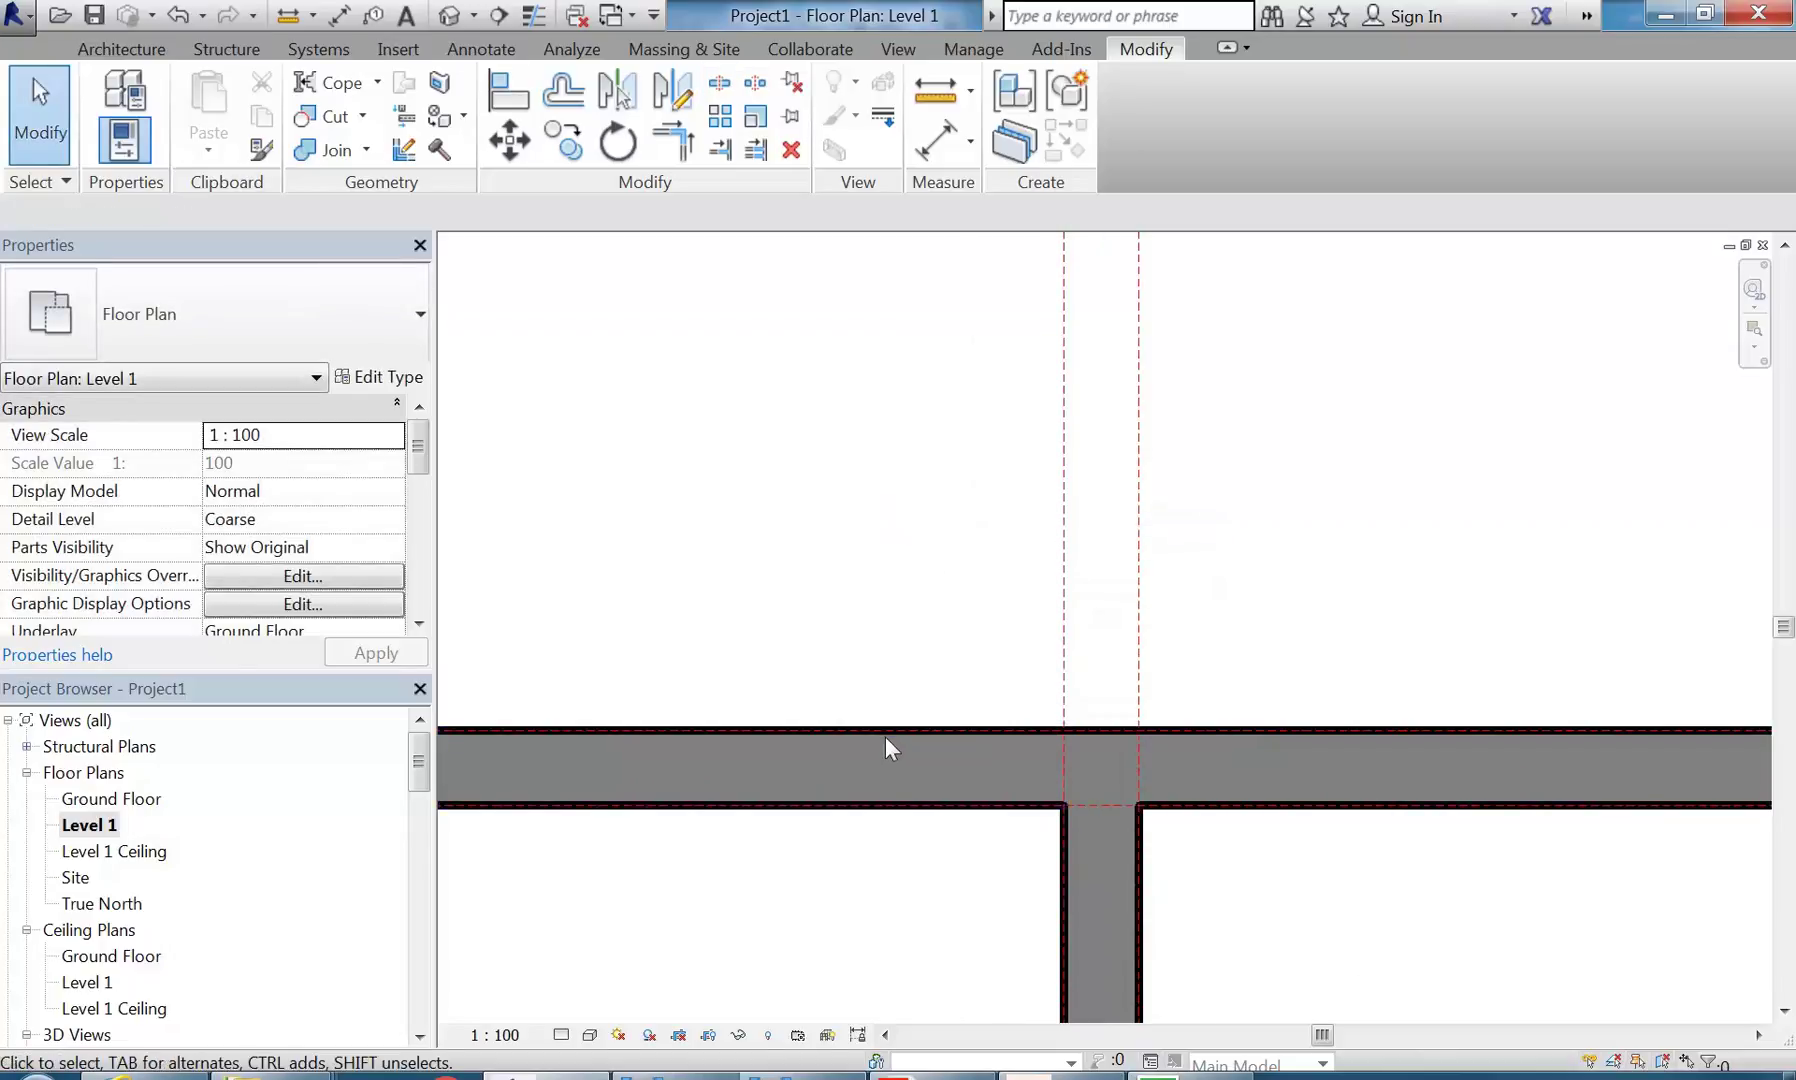
# - Set the top constraint of the middle wall's western segment to Up to level: Level 1, and clear the selection
pyautogui.click(895, 760)
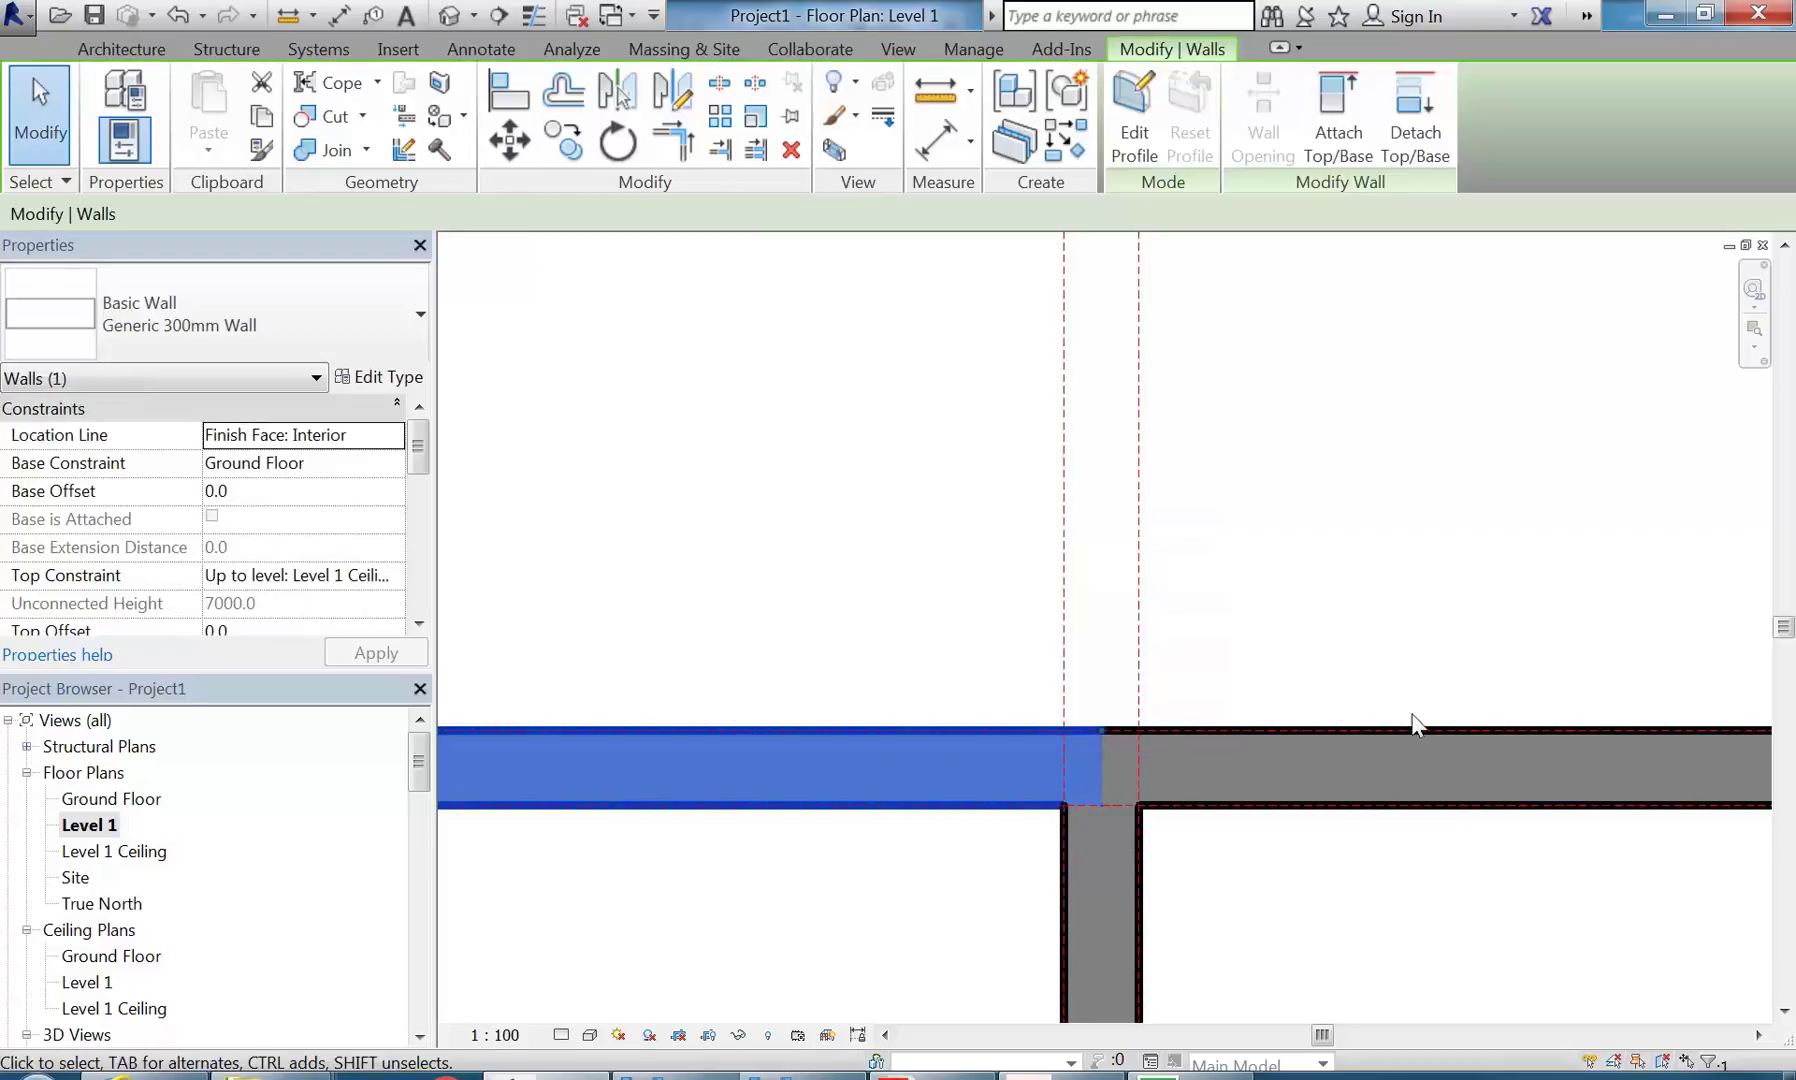
pyautogui.click(1442, 728)
pyautogui.click(930, 729)
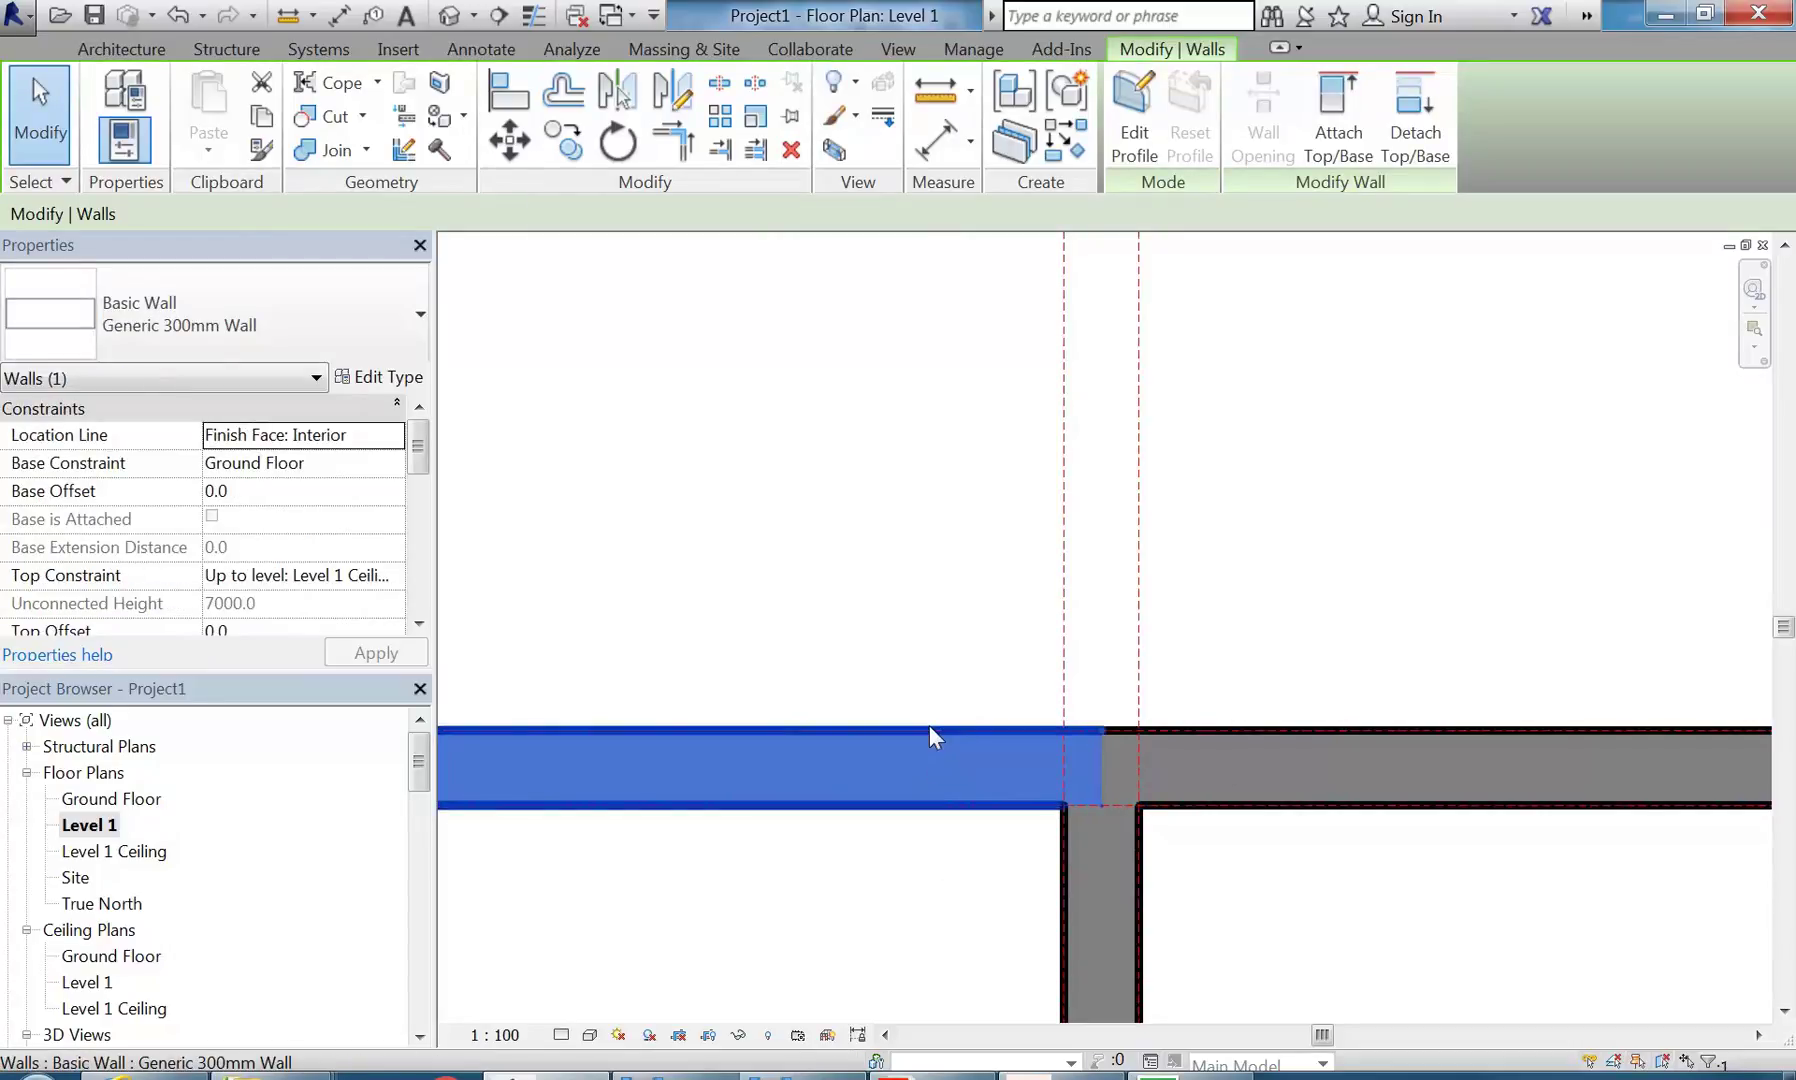
pyautogui.click(397, 574)
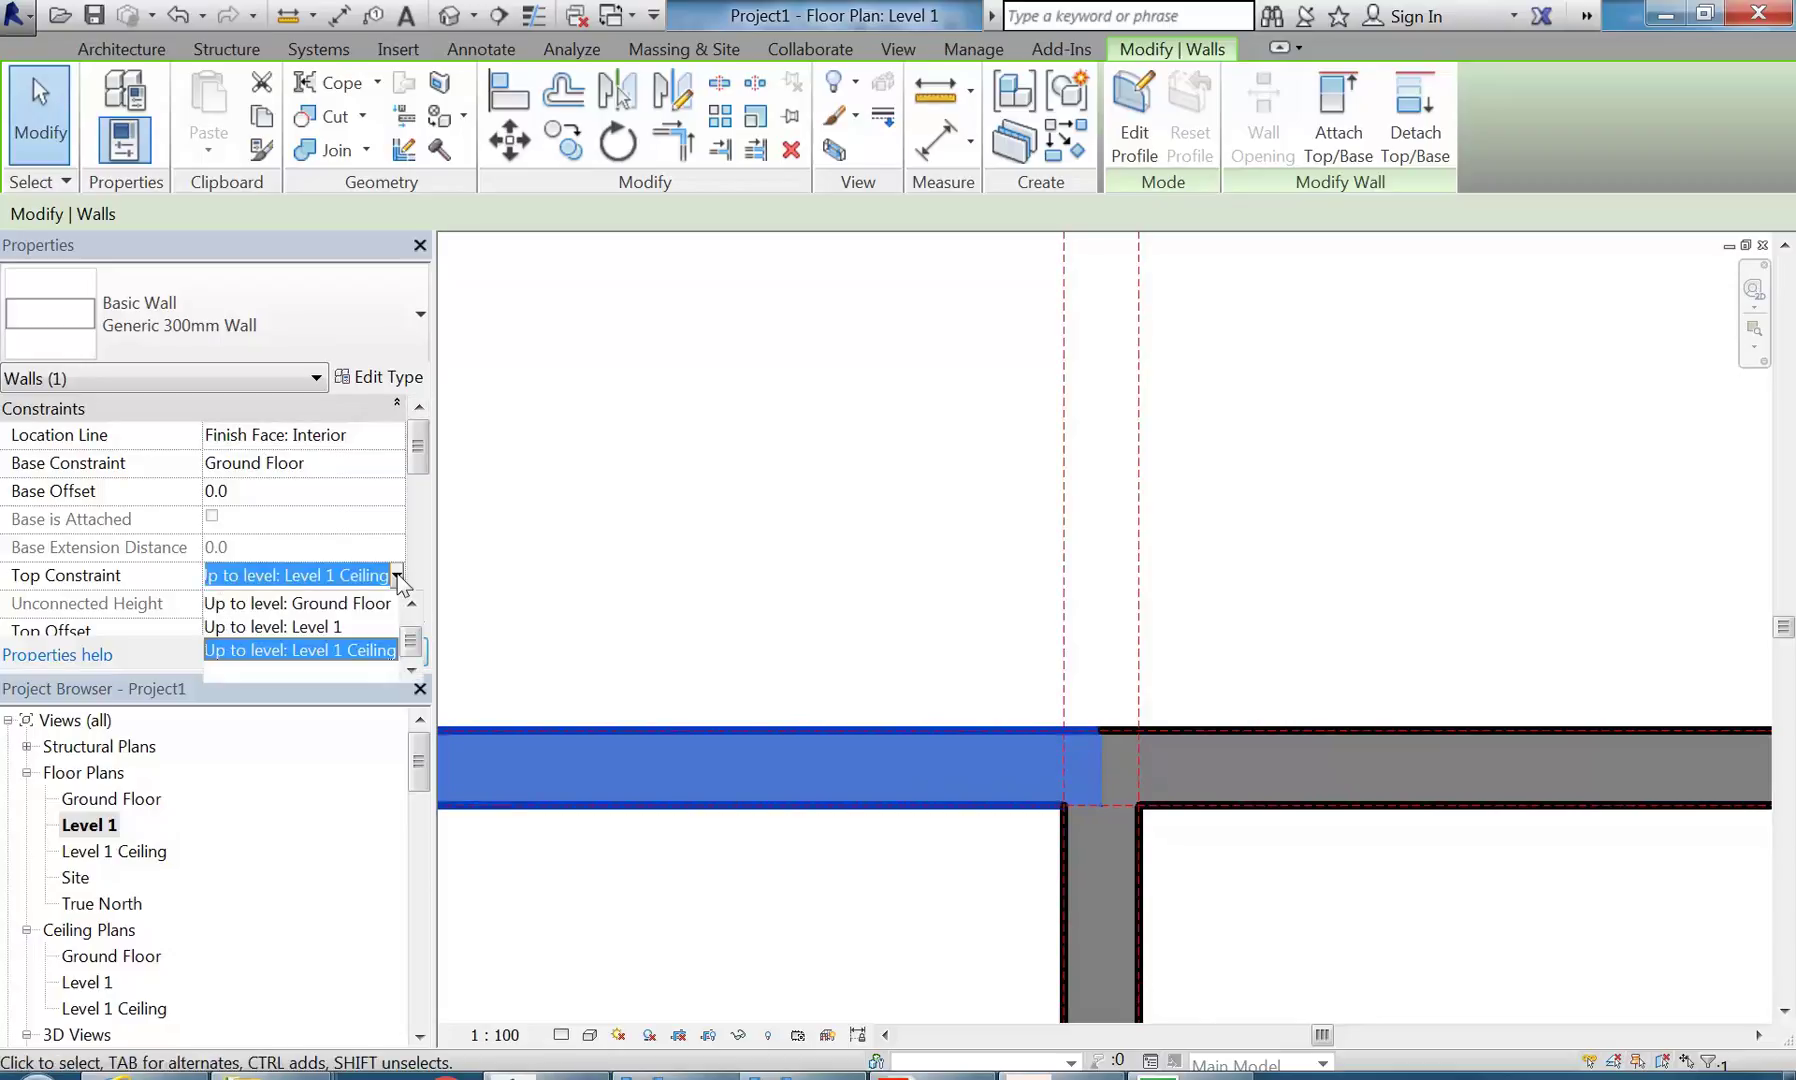
pyautogui.click(292, 626)
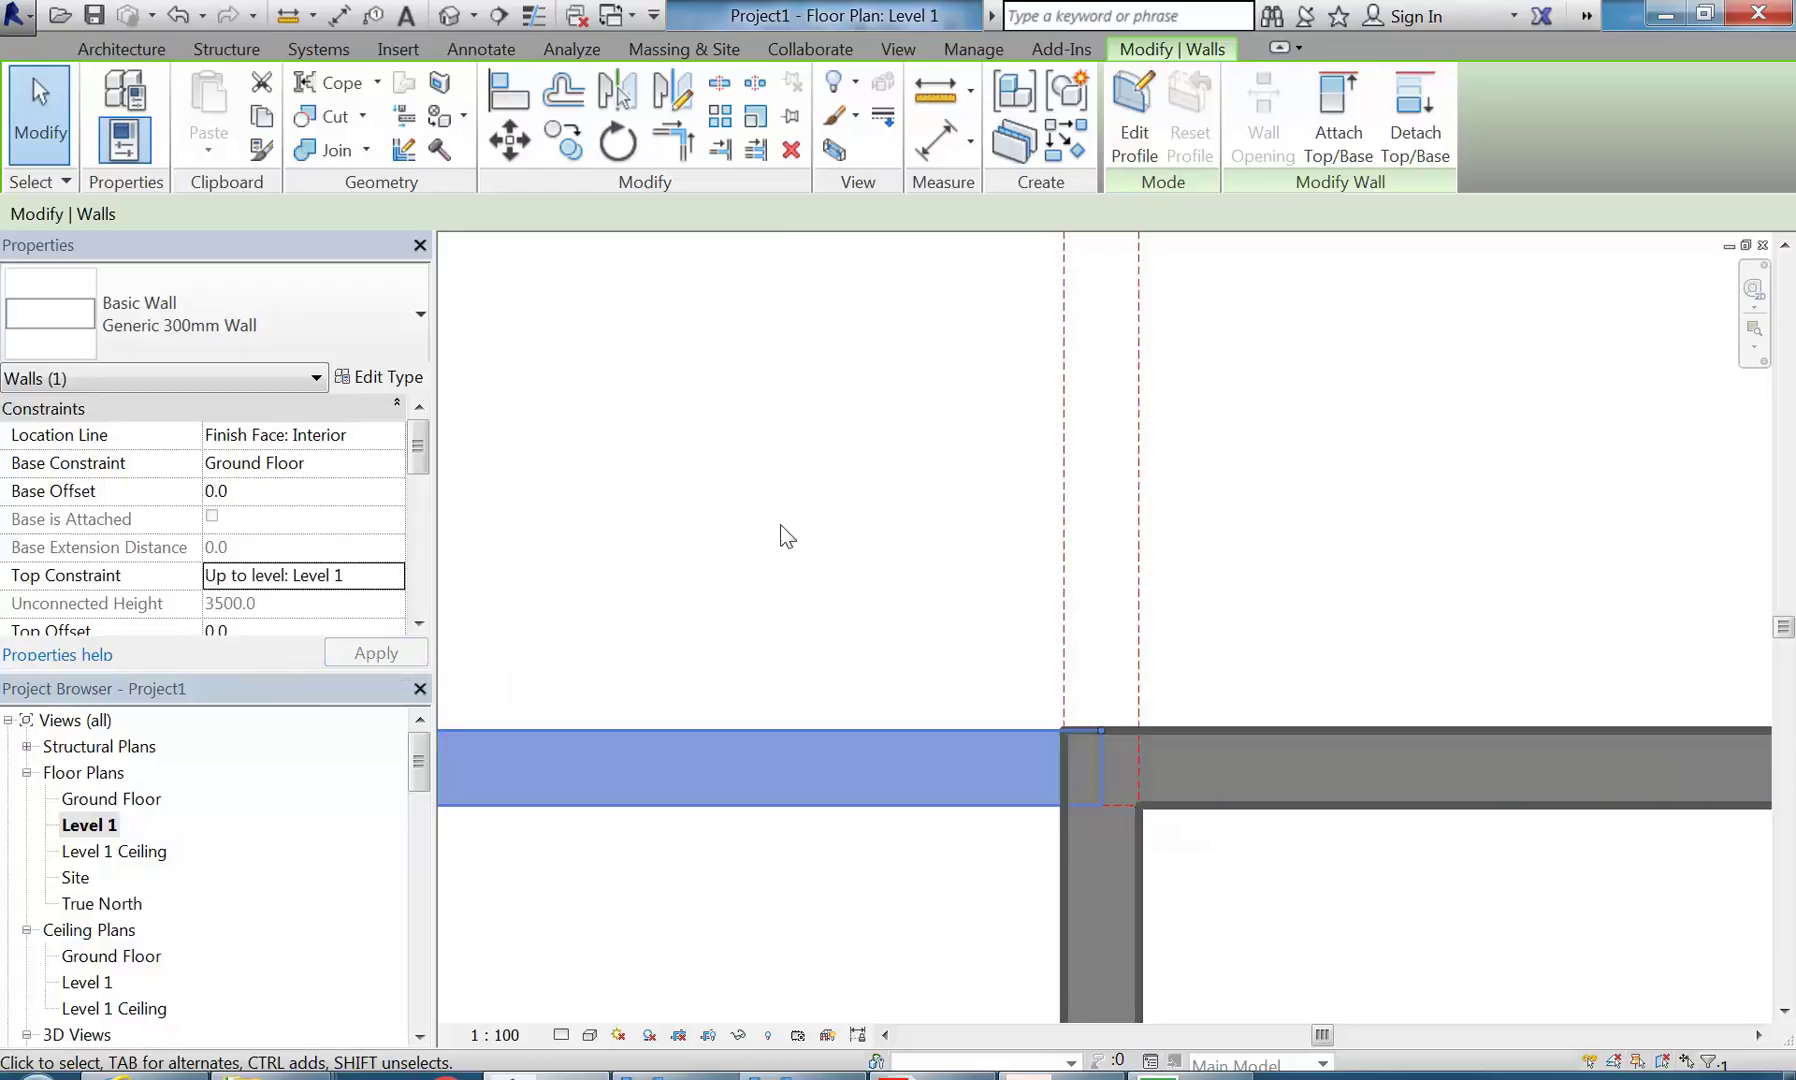
pyautogui.click(781, 525)
pyautogui.scroll(-6, 780, 523)
pyautogui.moveTo(1038, 675); pyautogui.dragTo(1018, 762, button='middle')
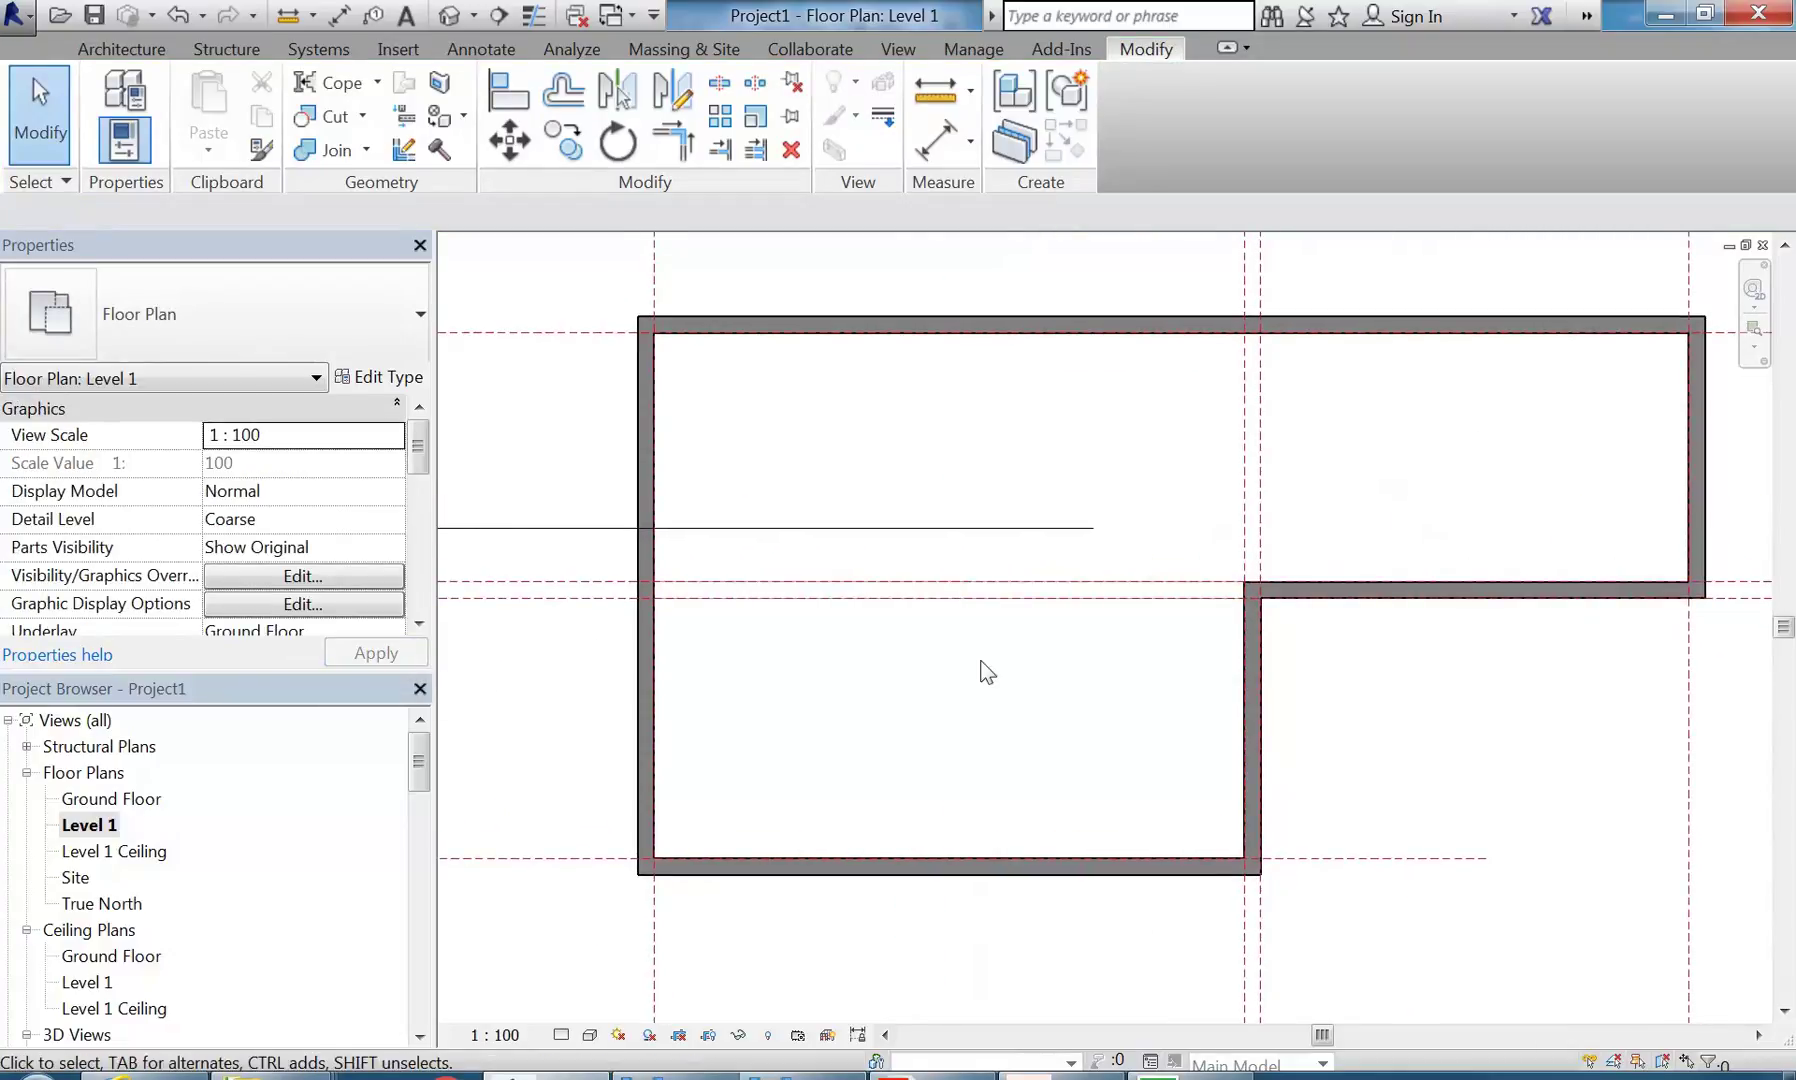
# - Inspect the shortened middle wall segment and its surrounding walls in the 3D view
pyautogui.click(449, 15)
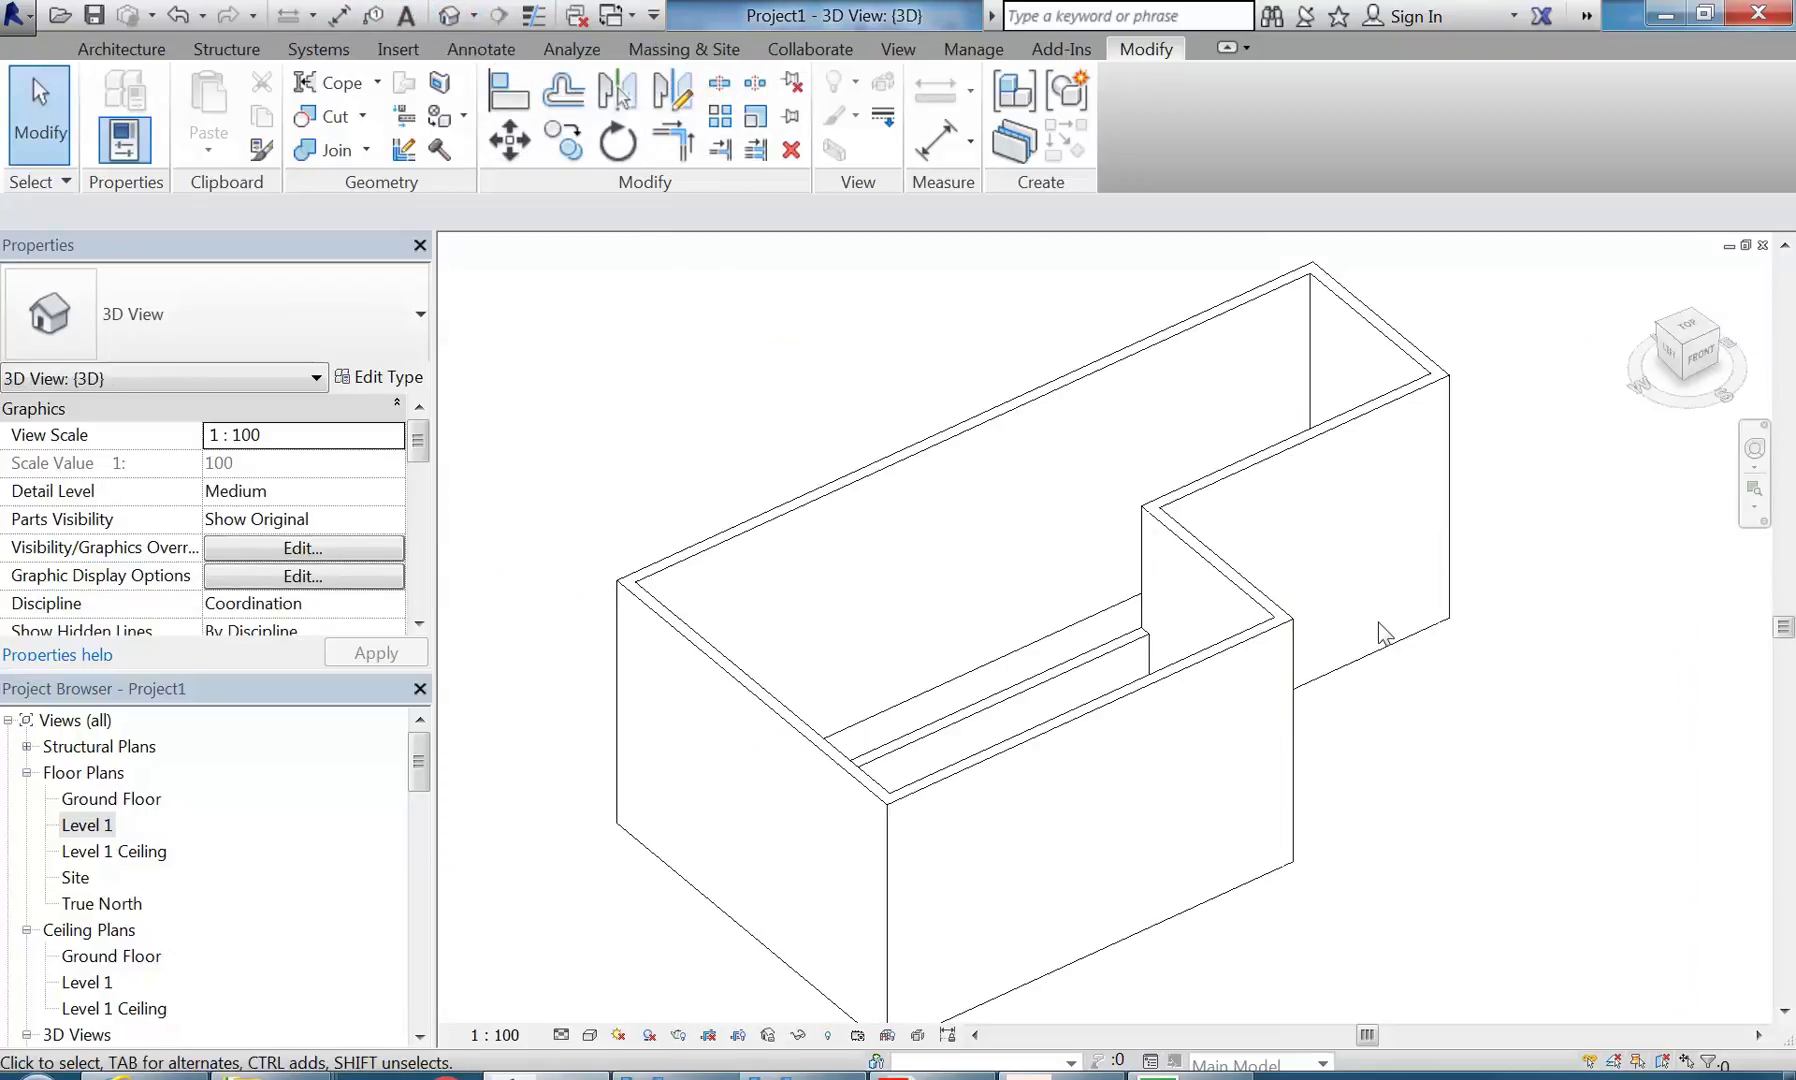
pyautogui.keyDown('shift'); pyautogui.moveTo(1385, 632); pyautogui.dragTo(1379, 714, button='middle'); pyautogui.keyUp('shift')
pyautogui.click(1264, 460)
pyautogui.press('Escape')
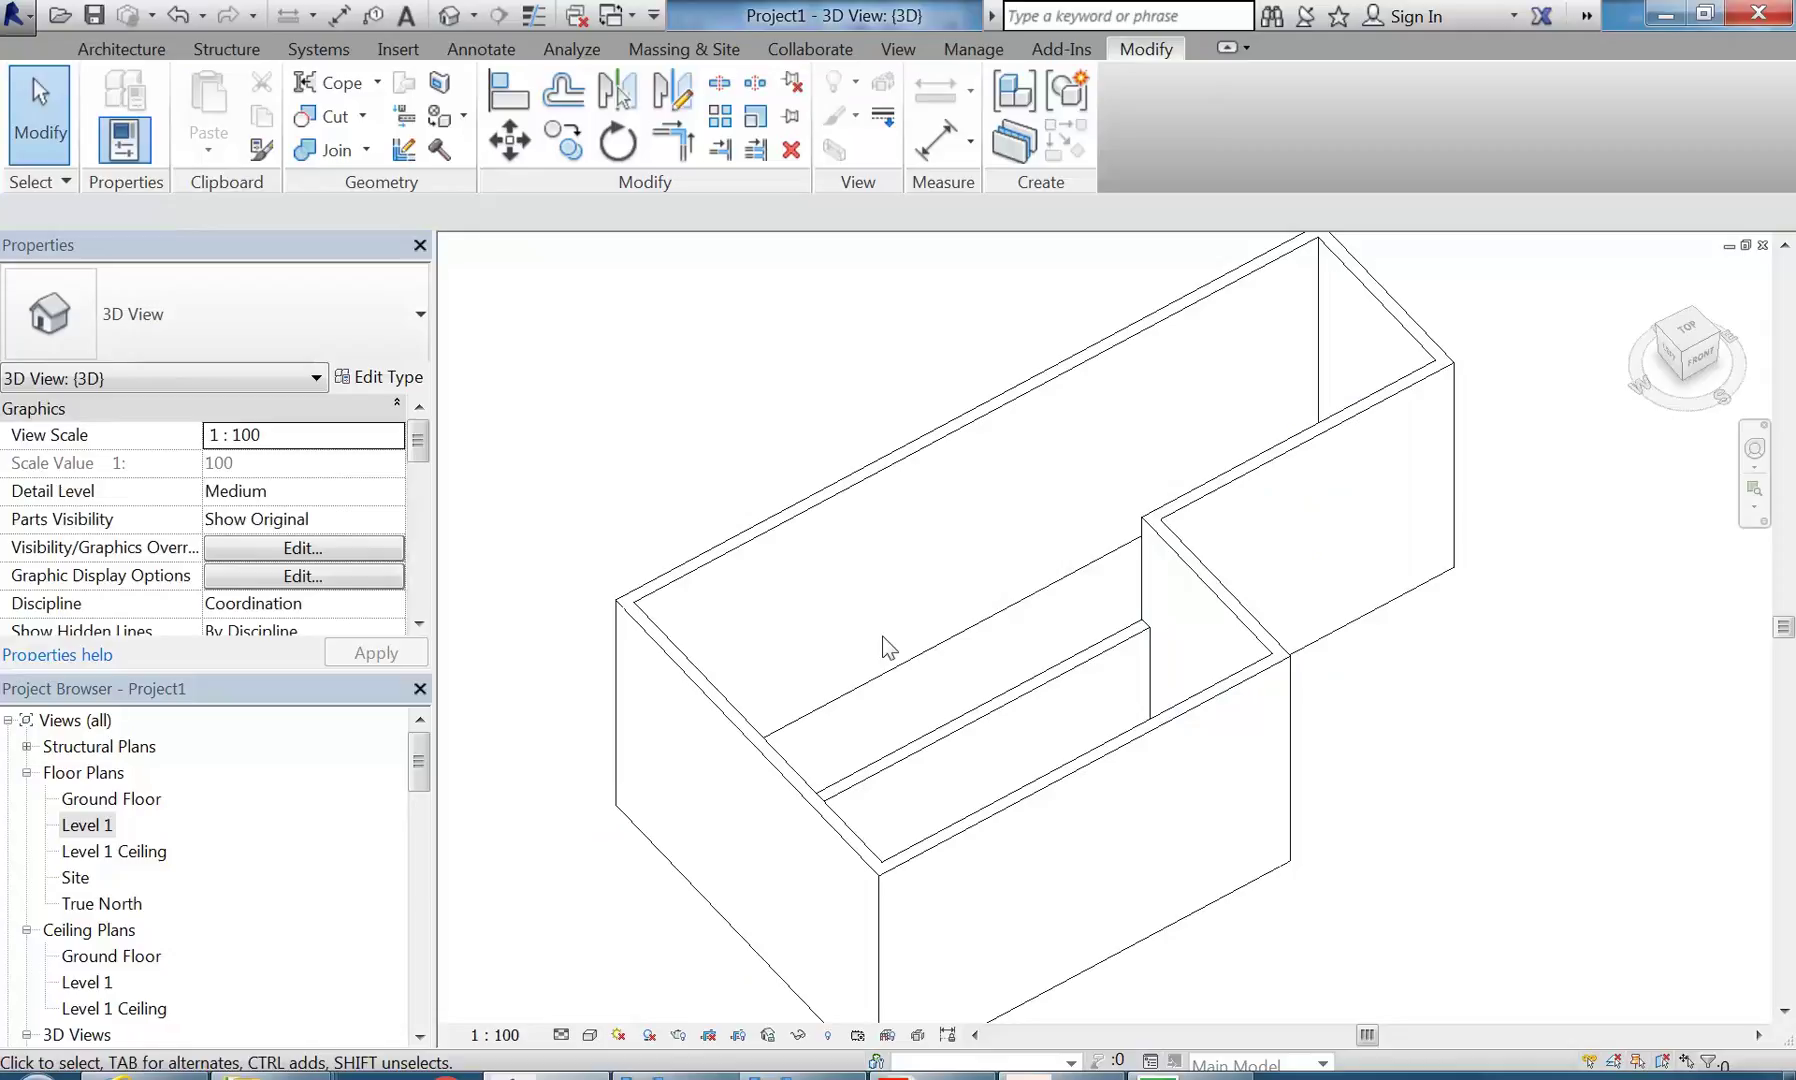
# - In the Ground Floor plan, extend the short cross wall past the middle wall up to the long north wall
pyautogui.doubleClick(108, 798)
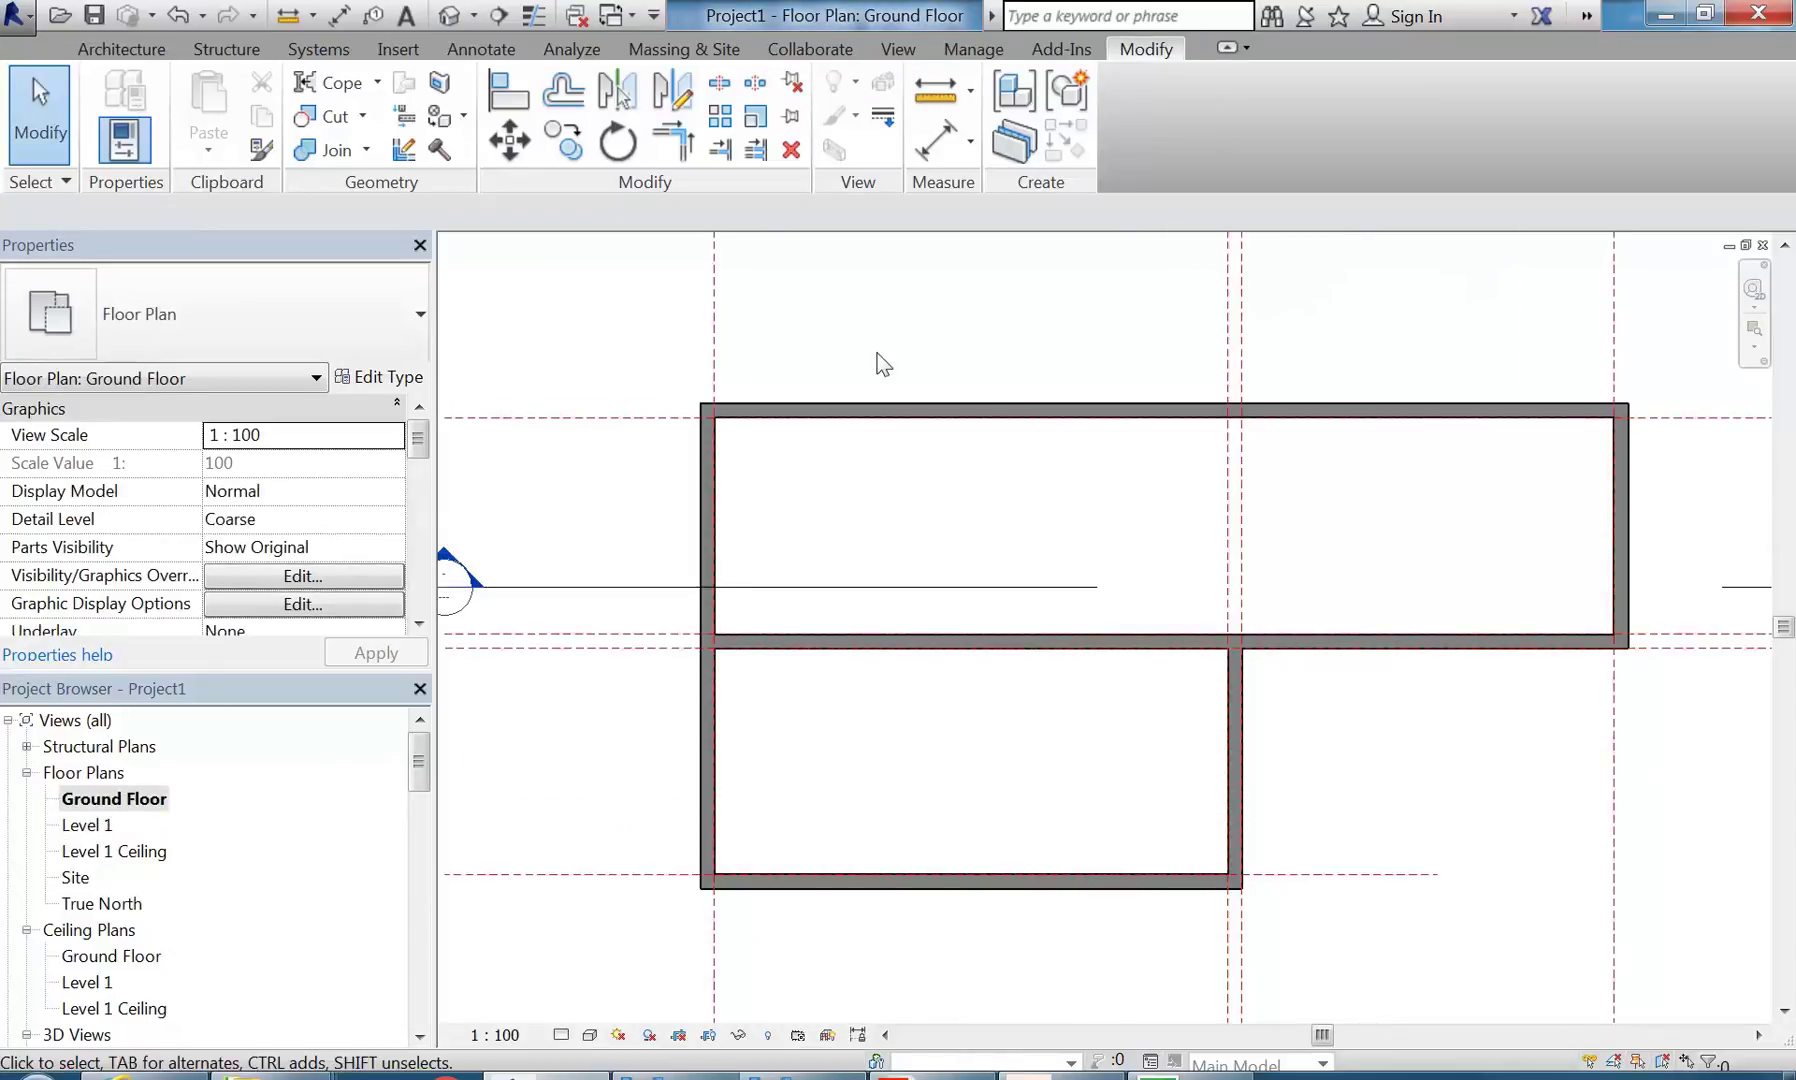
pyautogui.scroll(-3, 884, 450)
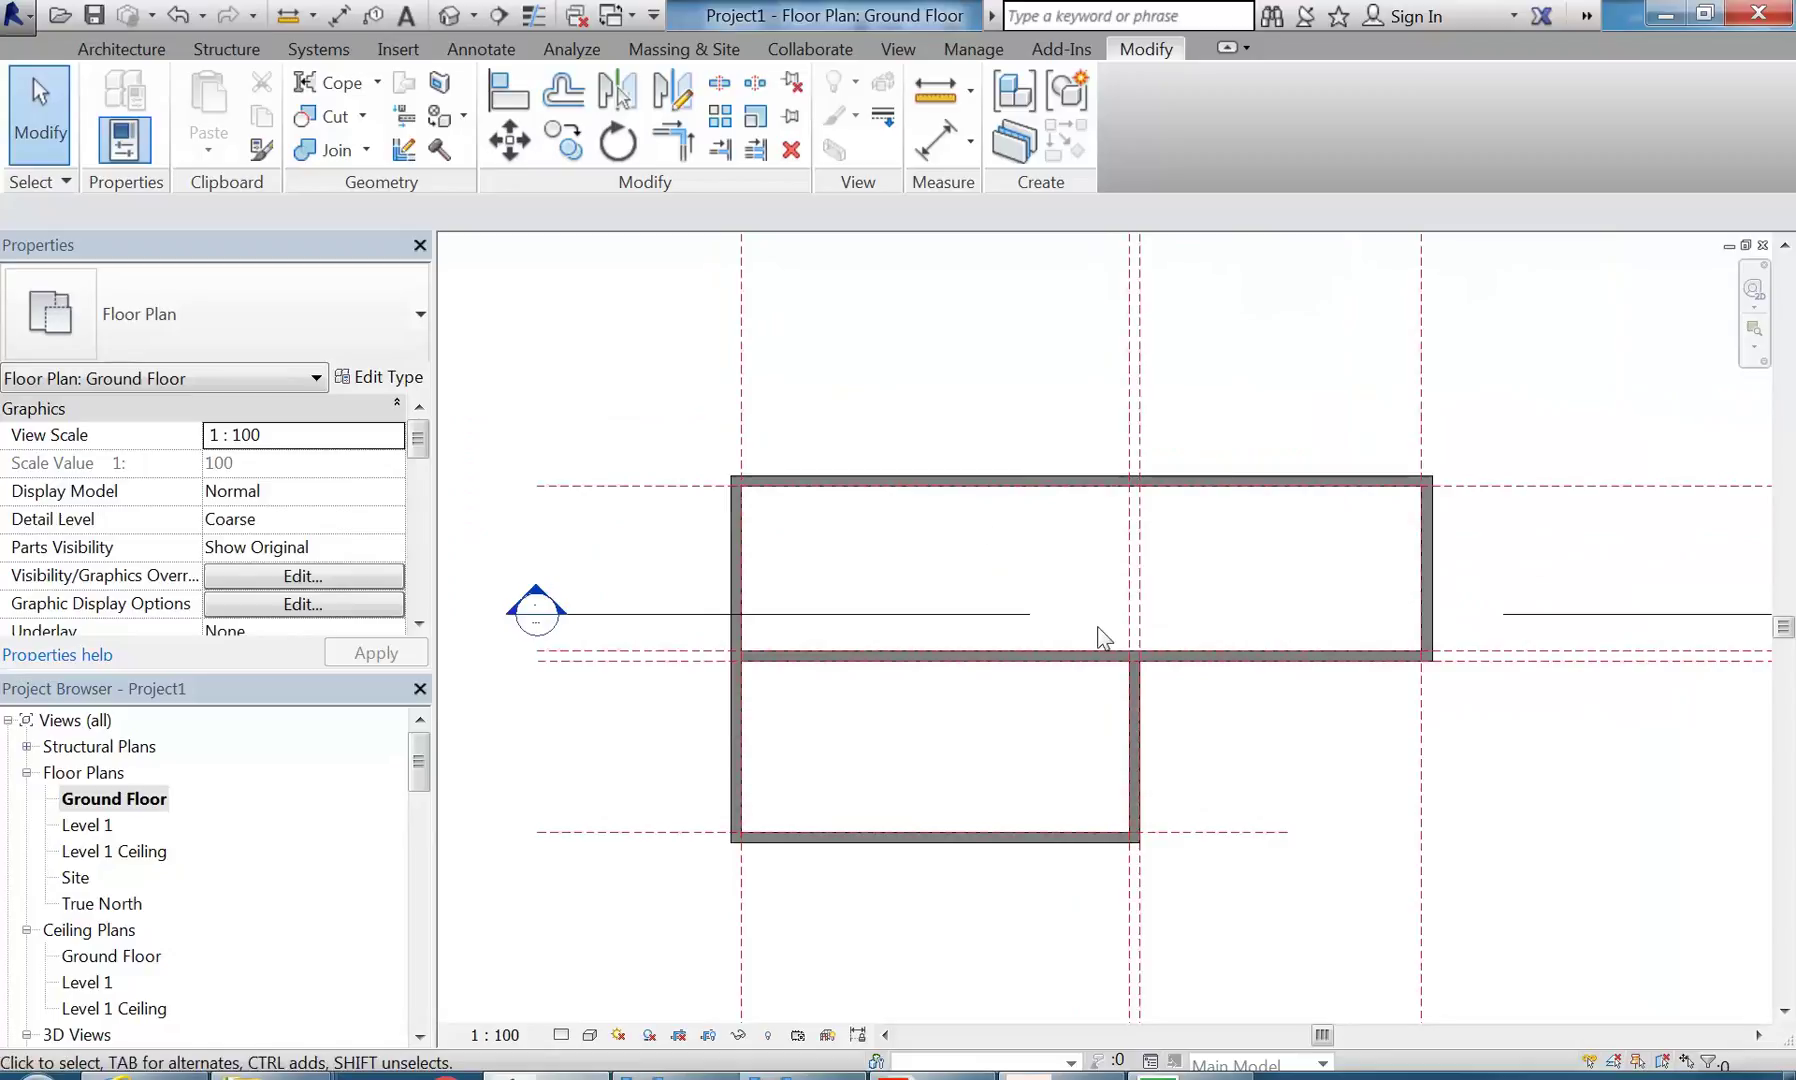
pyautogui.click(1140, 785)
pyautogui.scroll(2, 1141, 595)
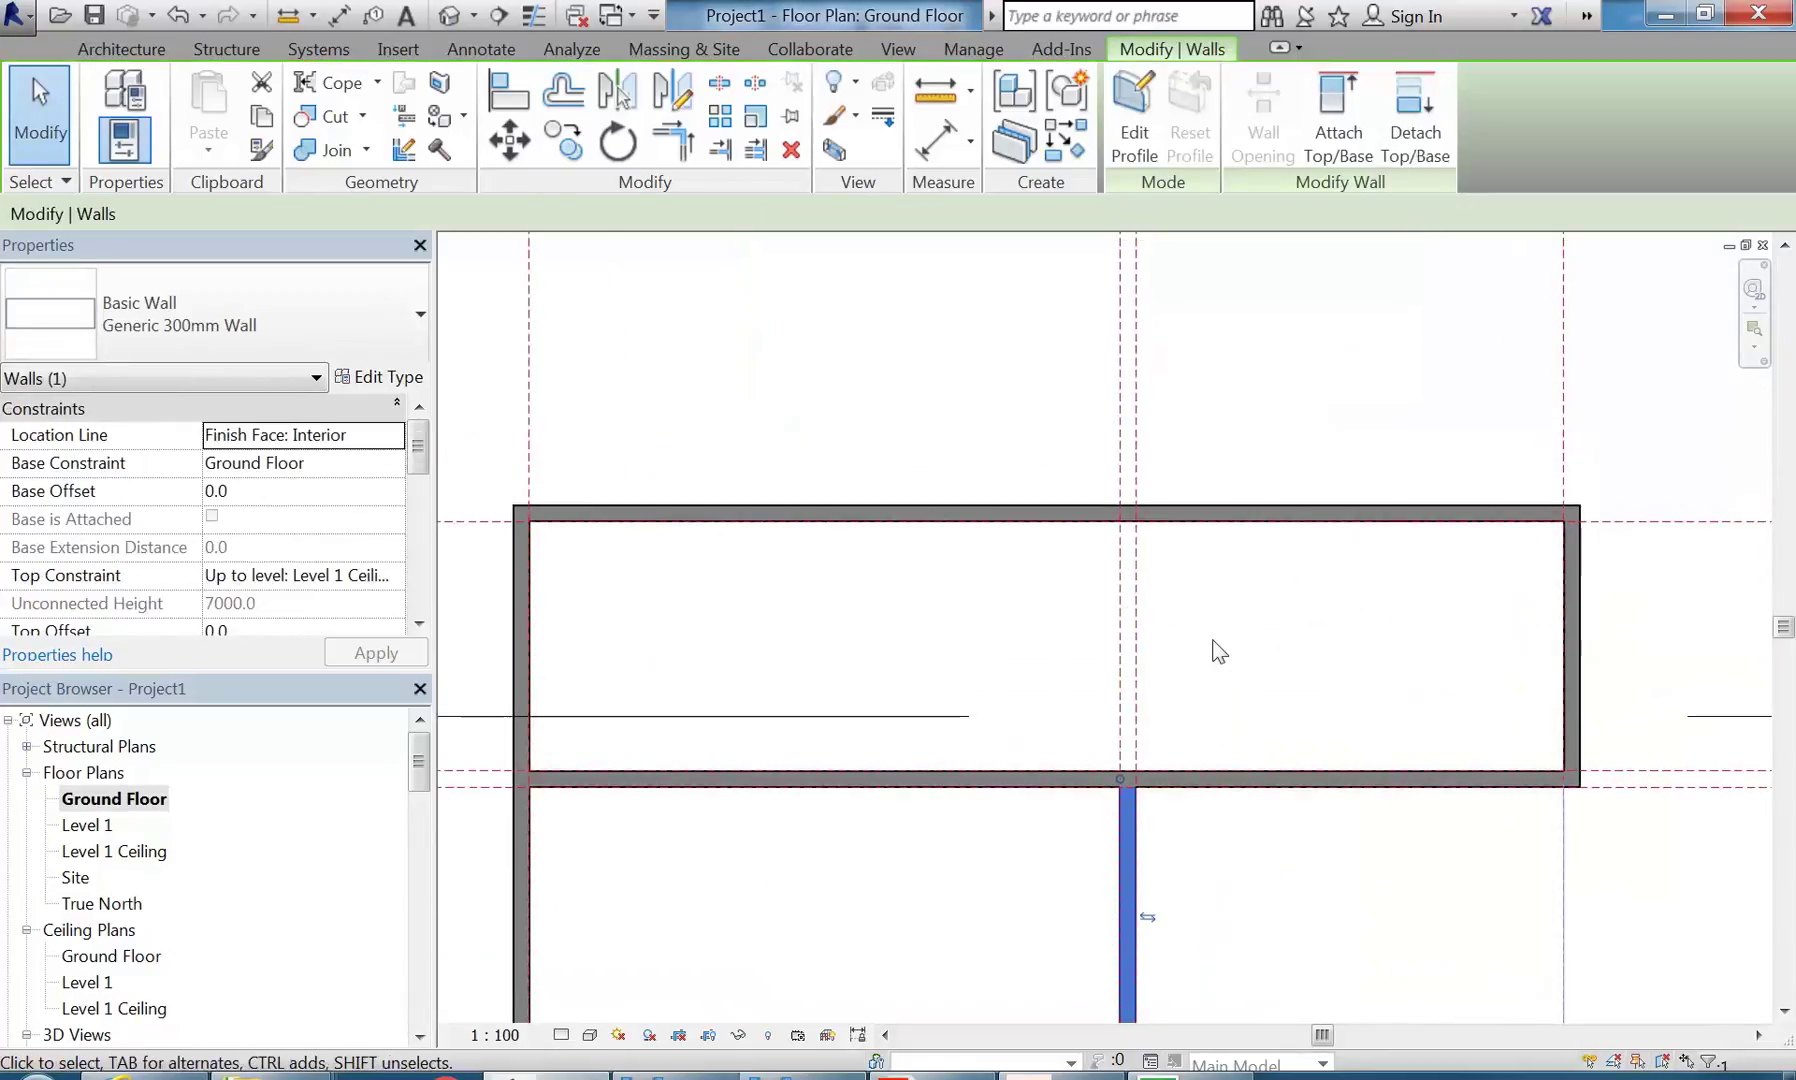
pyautogui.scroll(2, 1212, 648)
pyautogui.moveTo(1073, 849); pyautogui.dragTo(1077, 442)
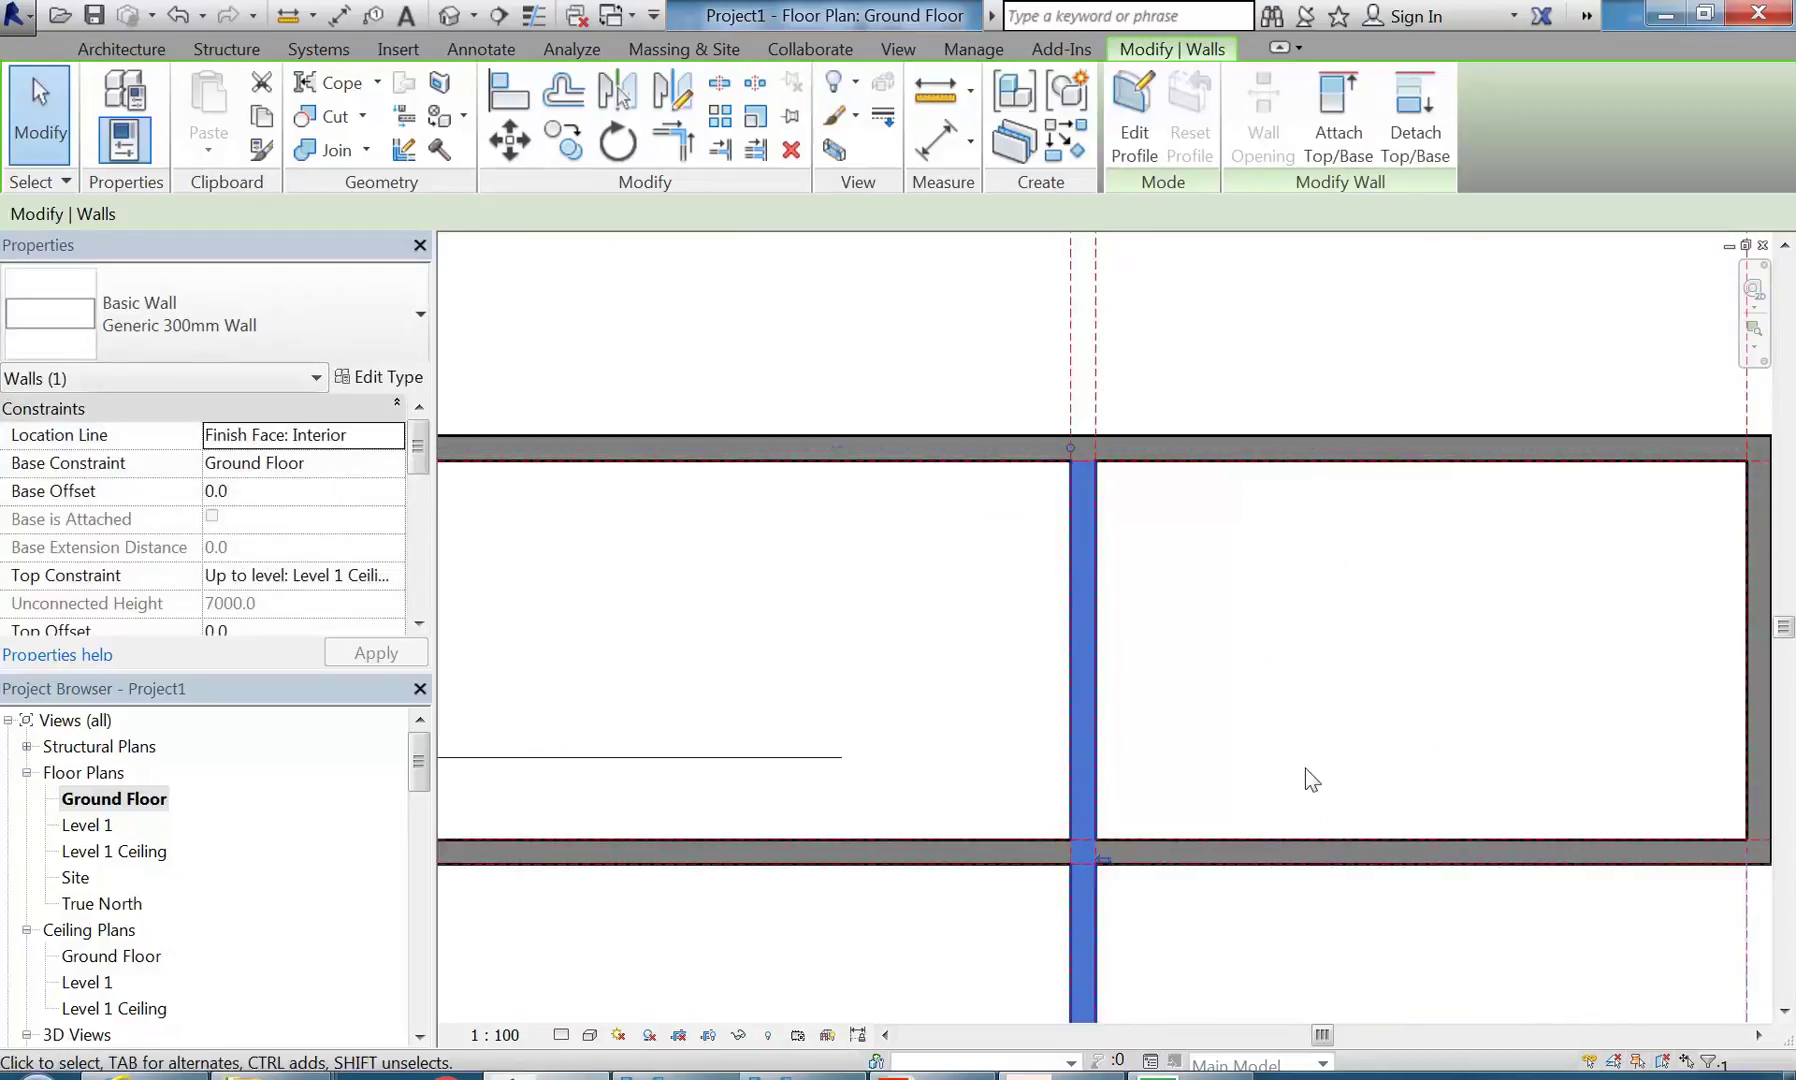
pyautogui.click(1204, 690)
pyautogui.scroll(-4, 1204, 690)
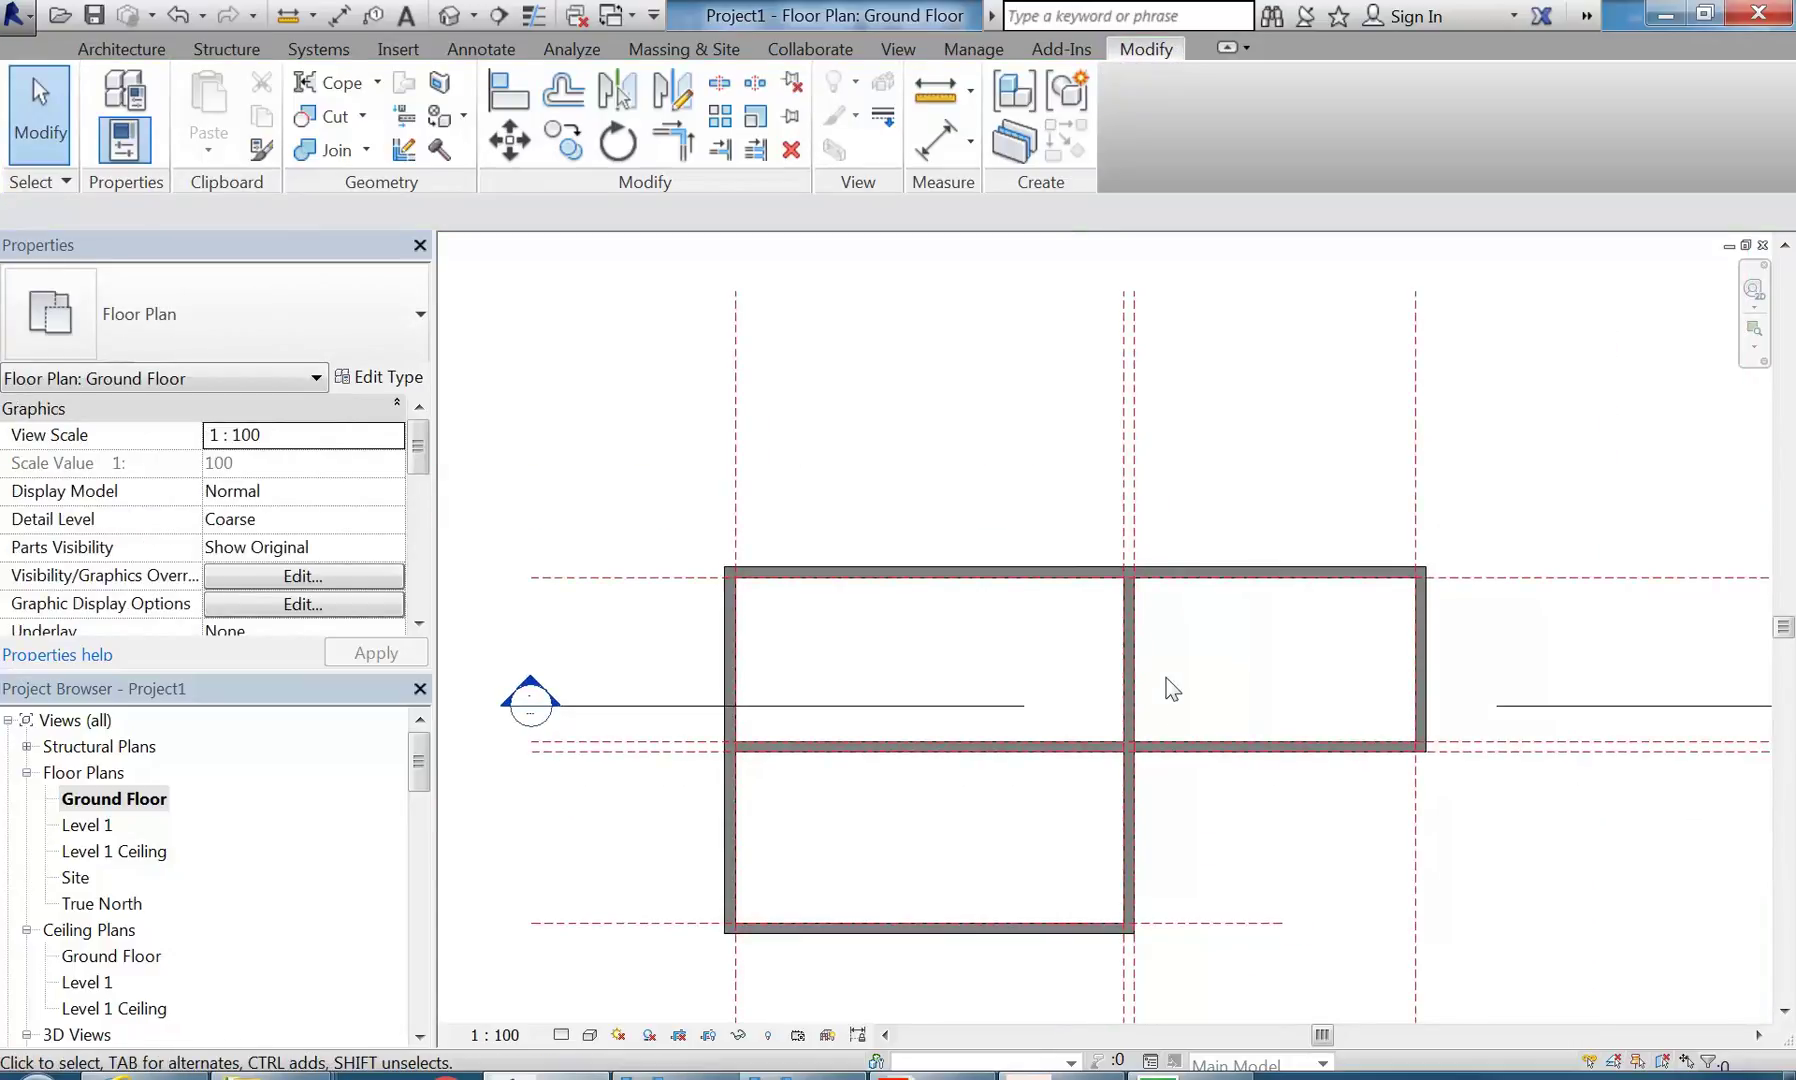
# - Check the extended cross wall in the Level 1 plan and return to the Ground Floor plan
pyautogui.scroll(4, 1165, 700)
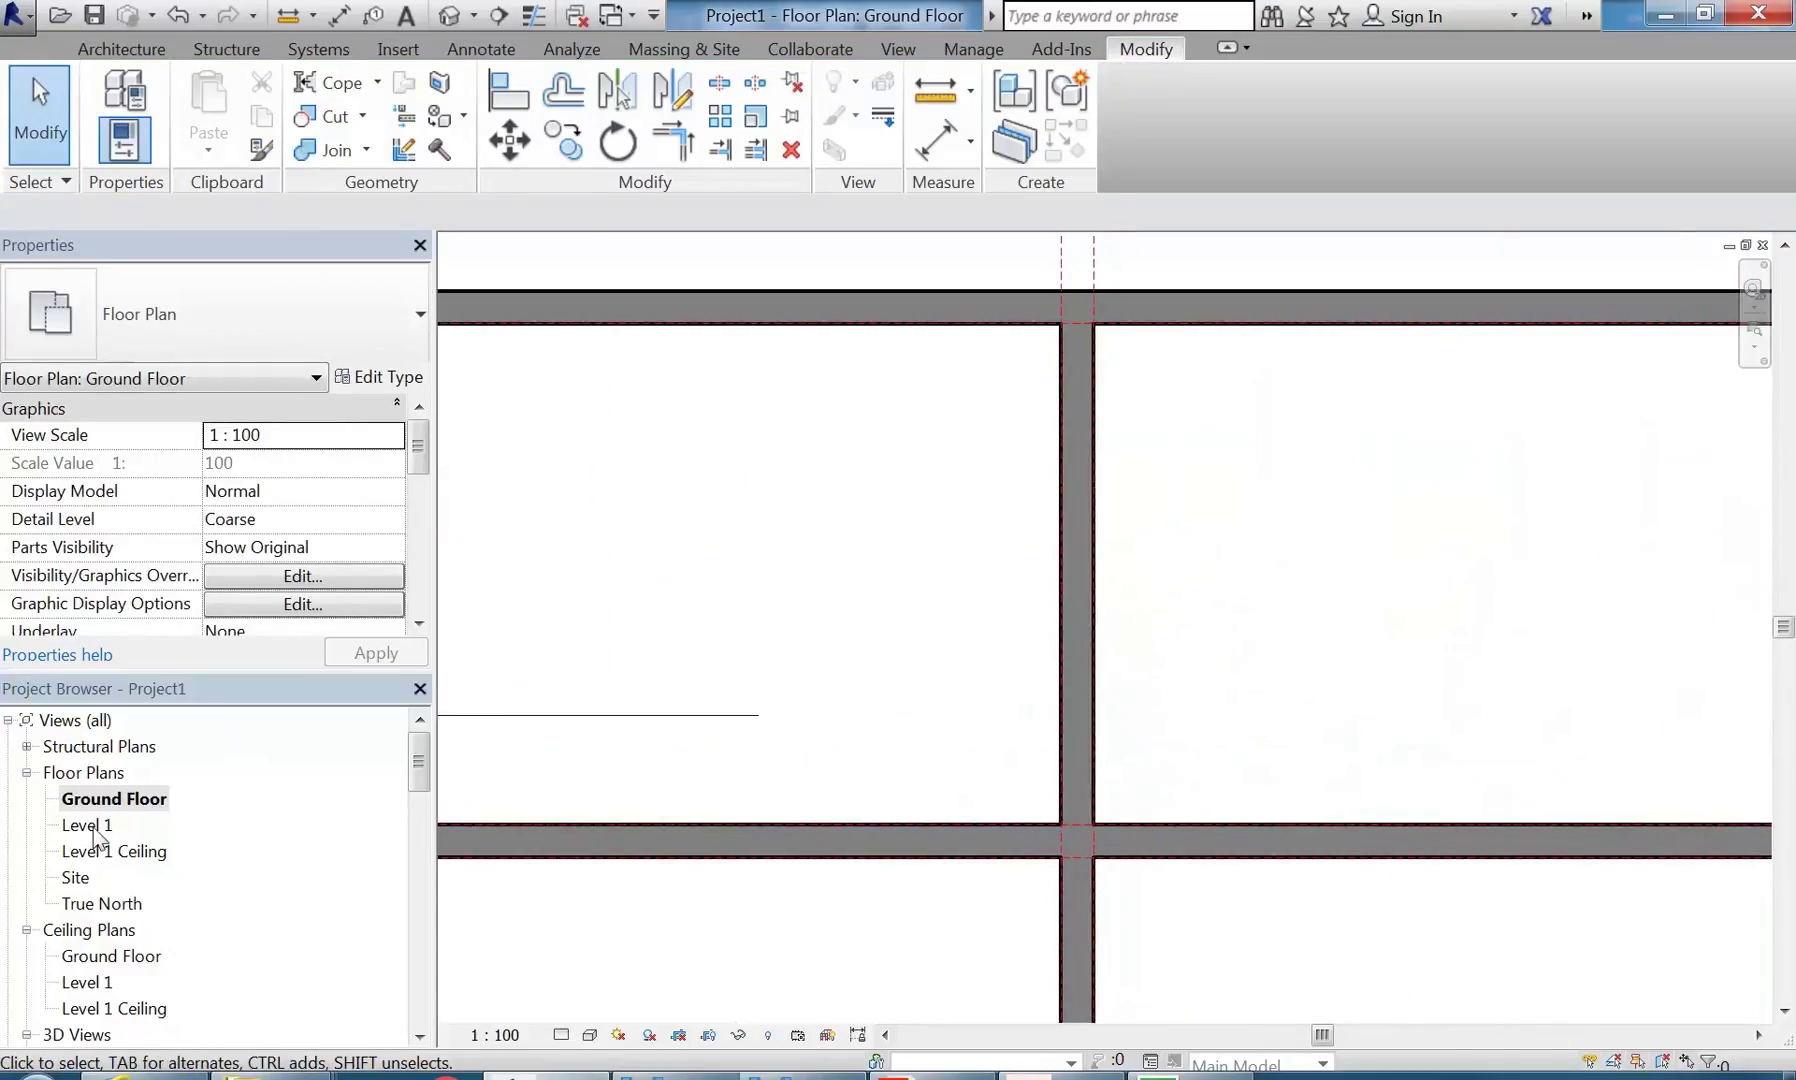
pyautogui.doubleClick(90, 826)
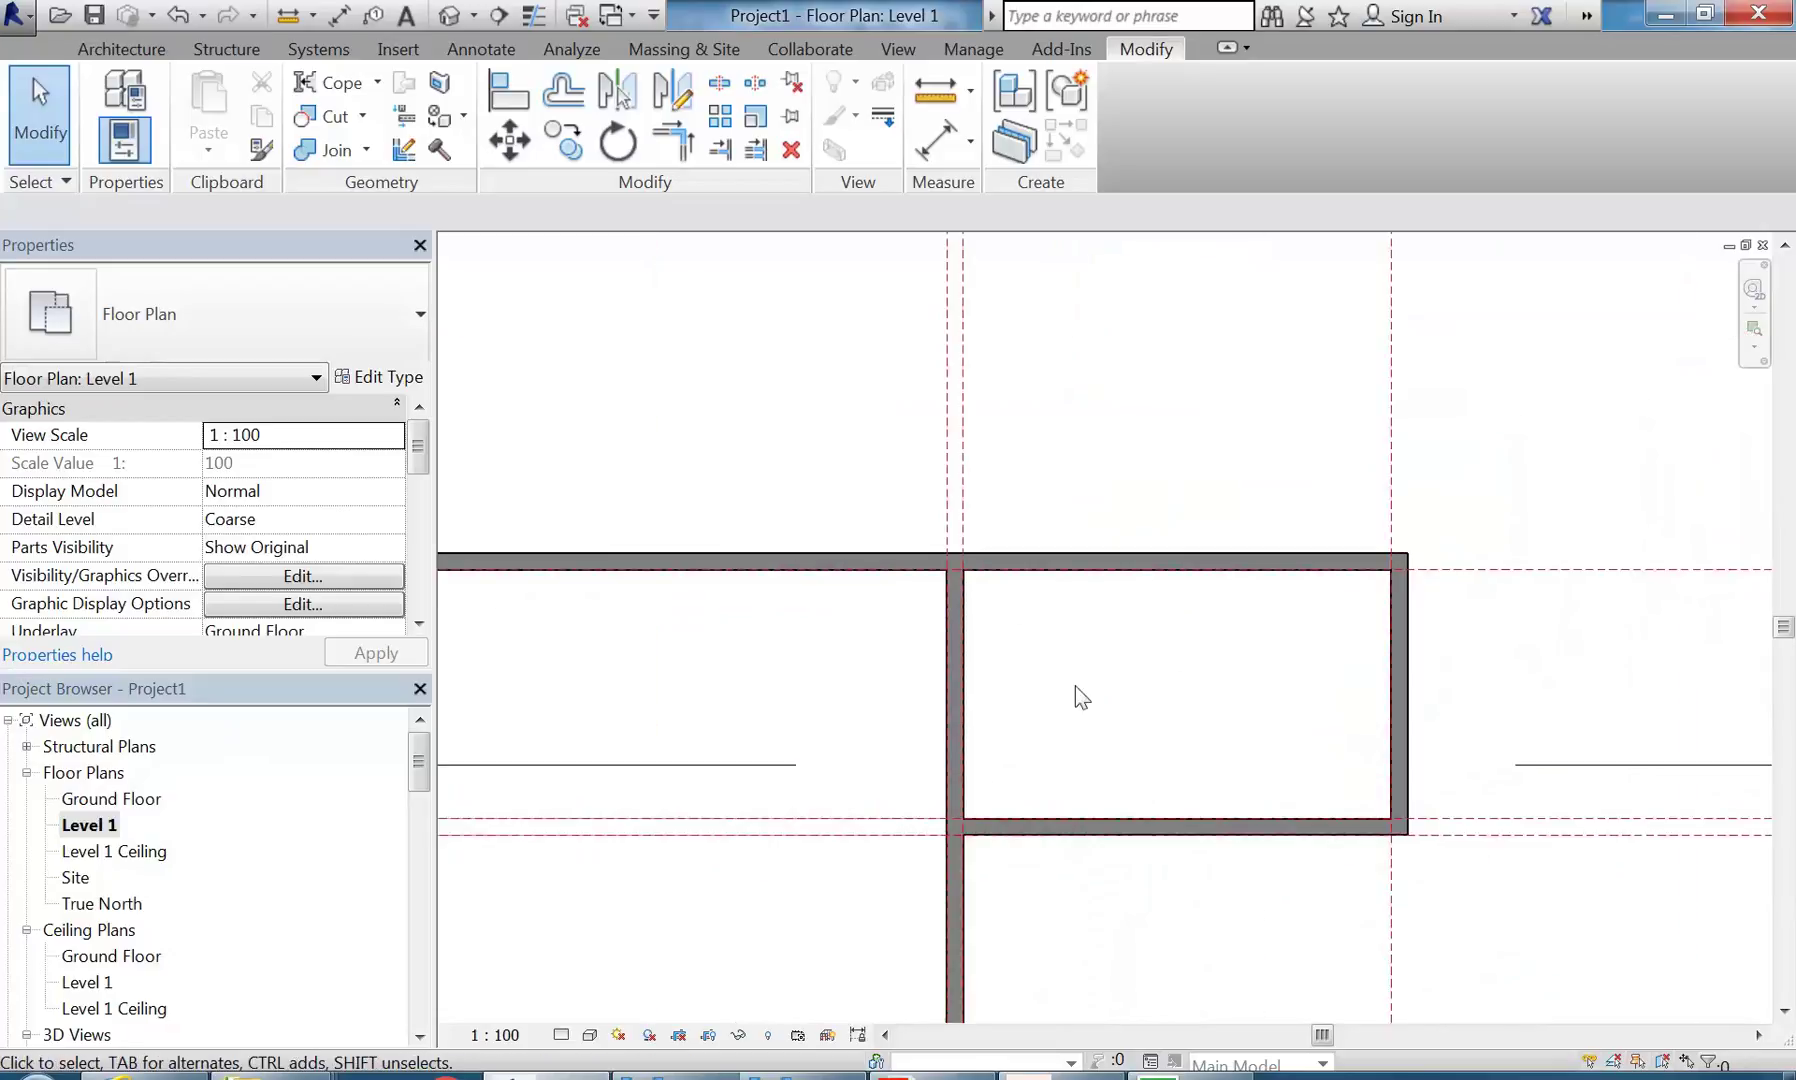
pyautogui.doubleClick(132, 797)
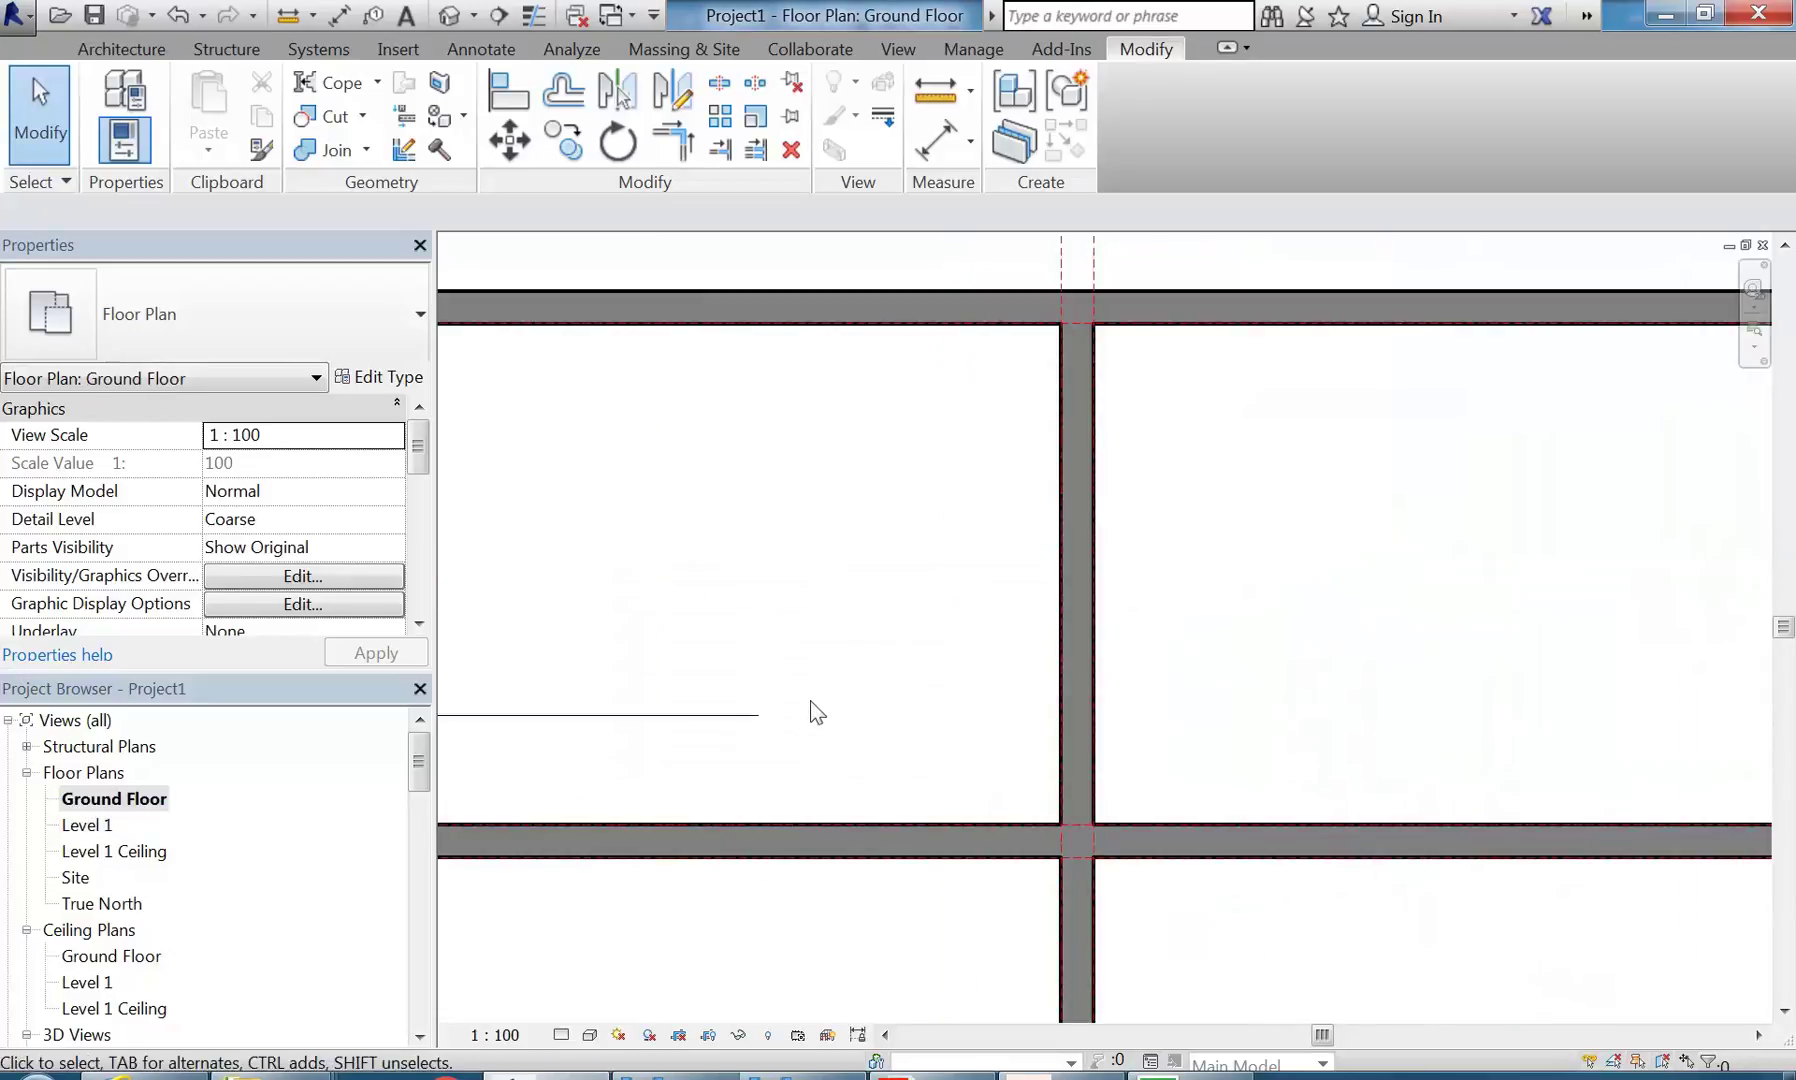
# - Split the extended cross wall where it crosses the middle wall, and exit the Split Element tool
pyautogui.press('s')
pyautogui.press('l')
pyautogui.scroll(3, 1055, 795)
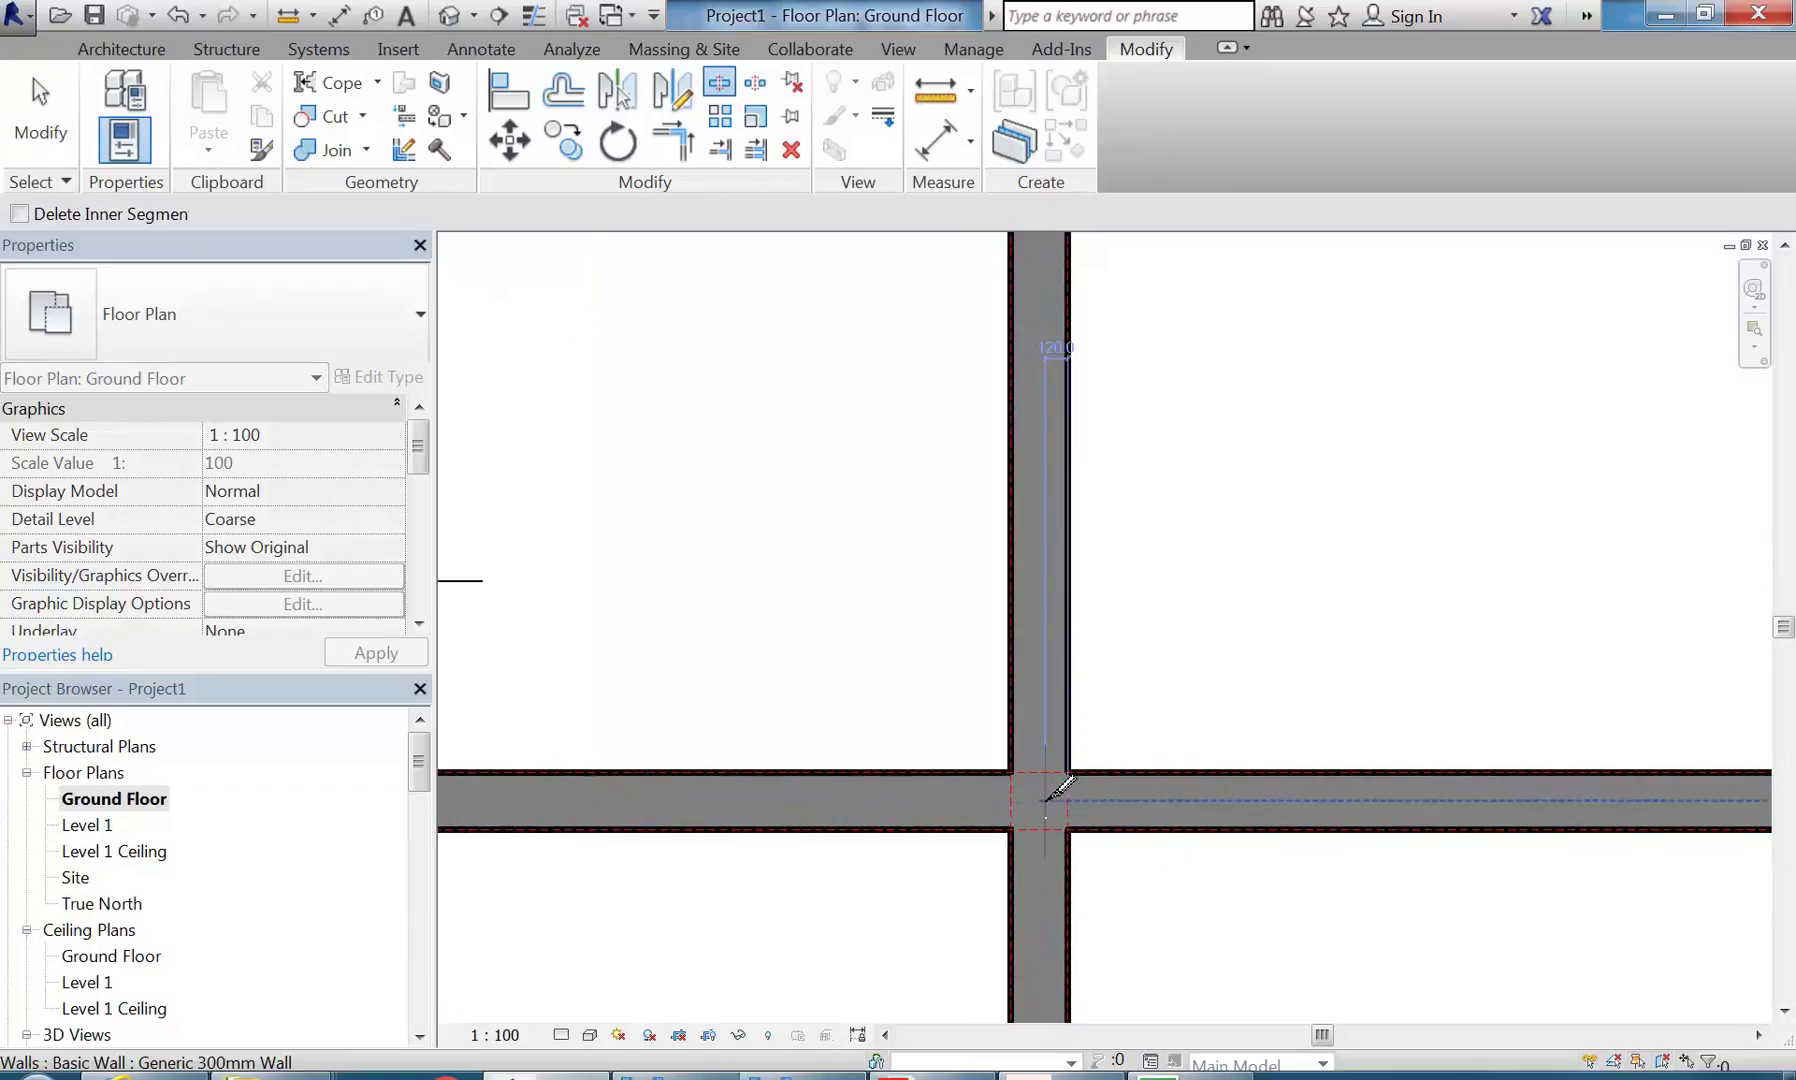
pyautogui.rightClick(886, 580)
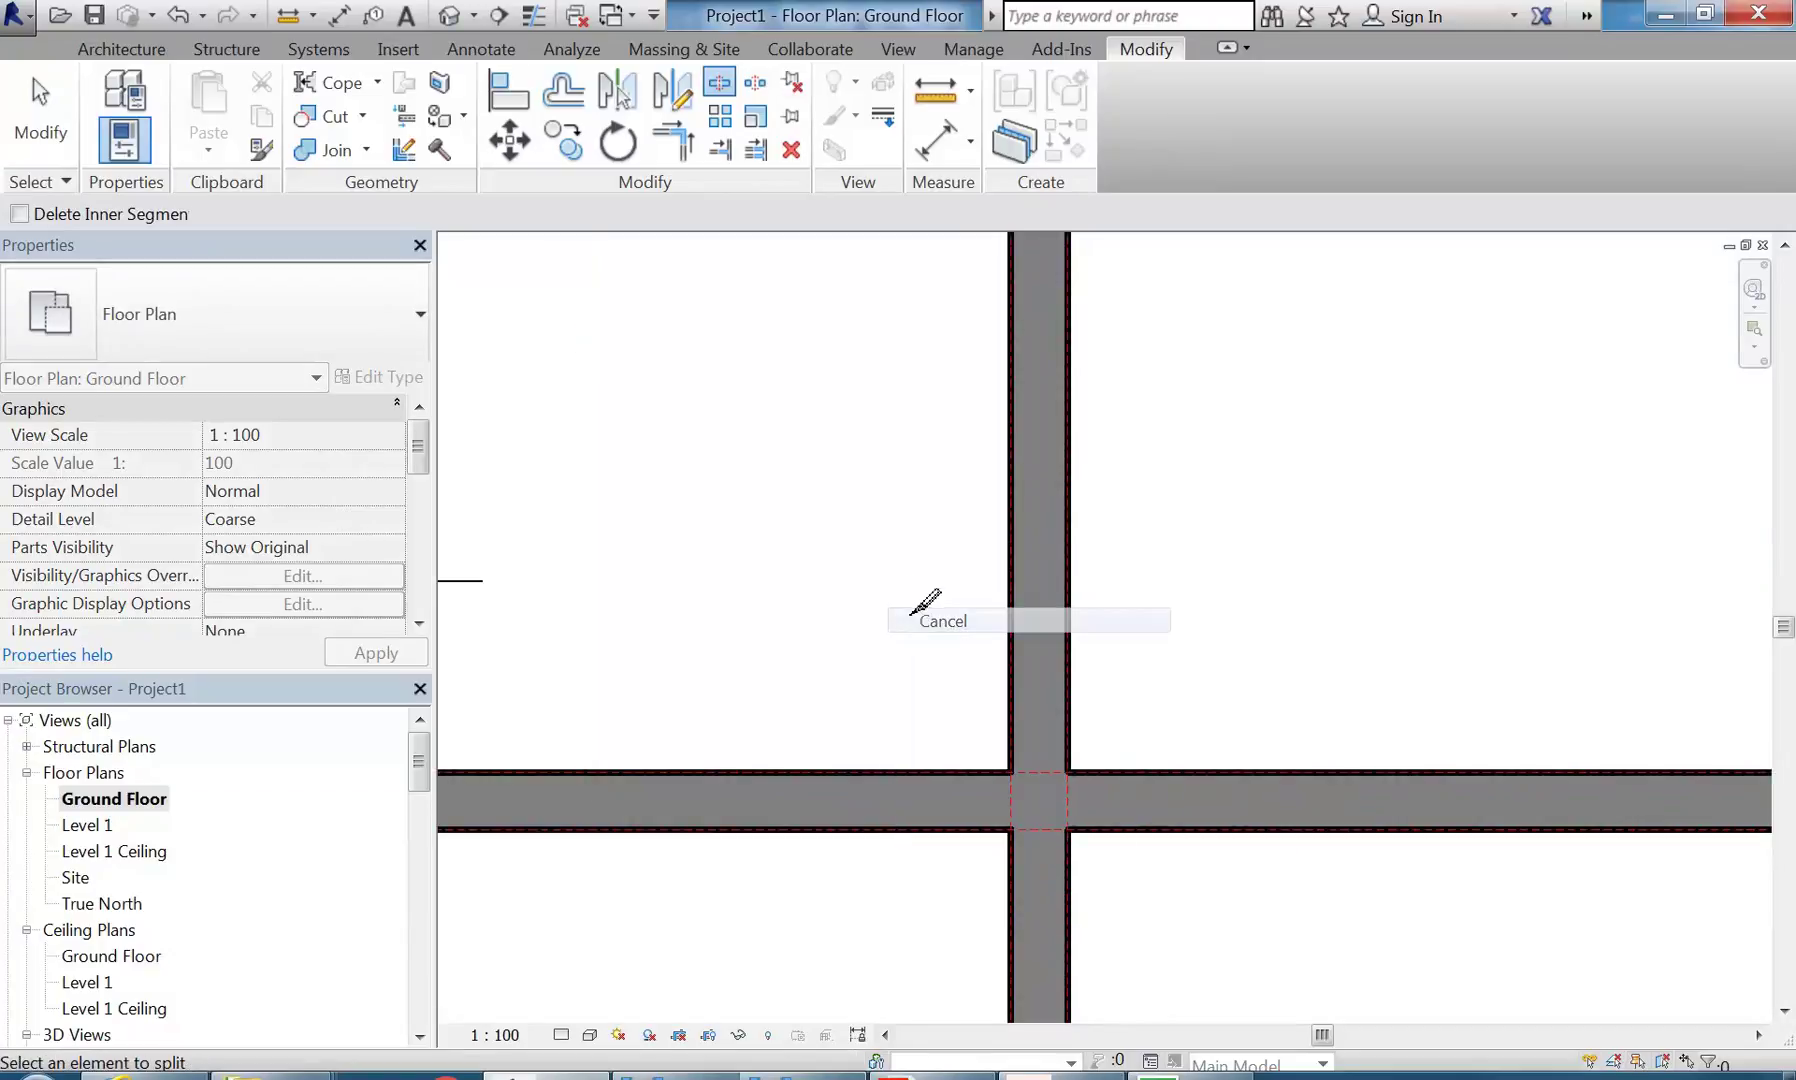
pyautogui.rightClick(930, 625)
pyautogui.click(960, 639)
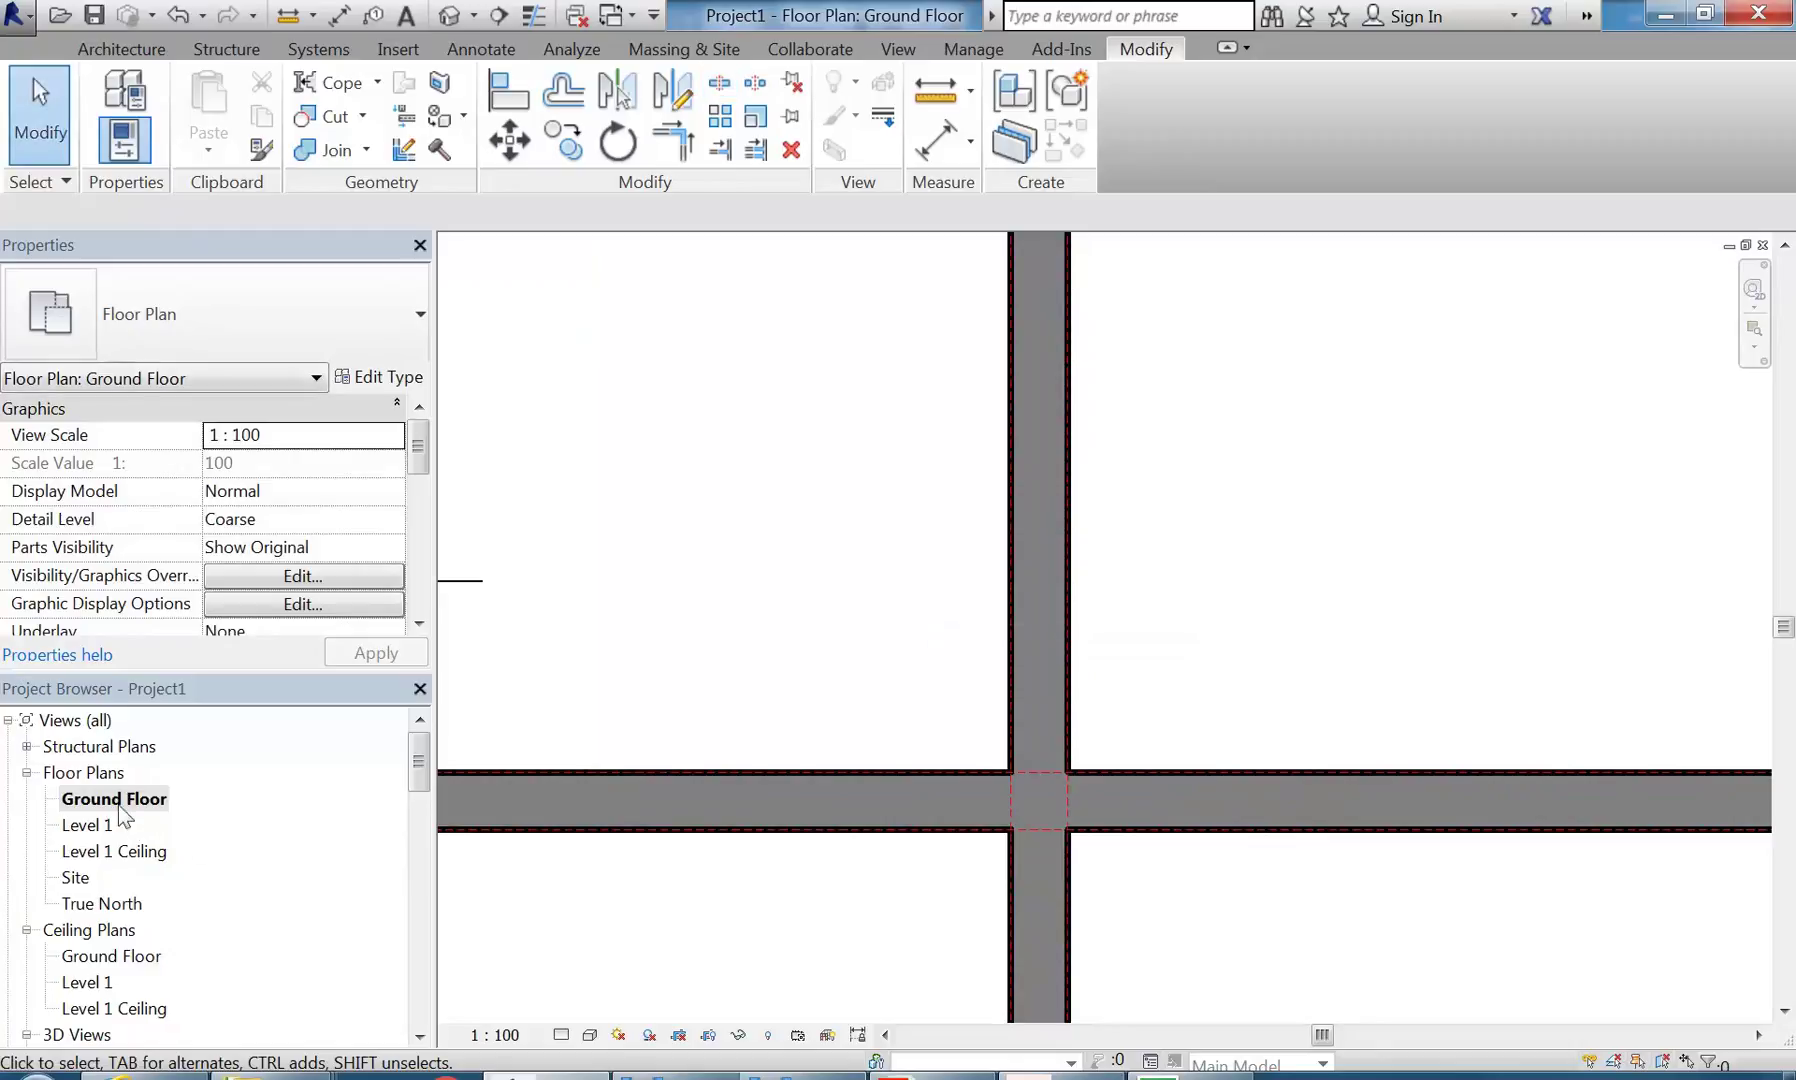
# - Set the top constraint of the cross wall segment north of the middle wall to Up to level: Level 1
pyautogui.click(1010, 576)
pyautogui.scroll(-3, 1010, 576)
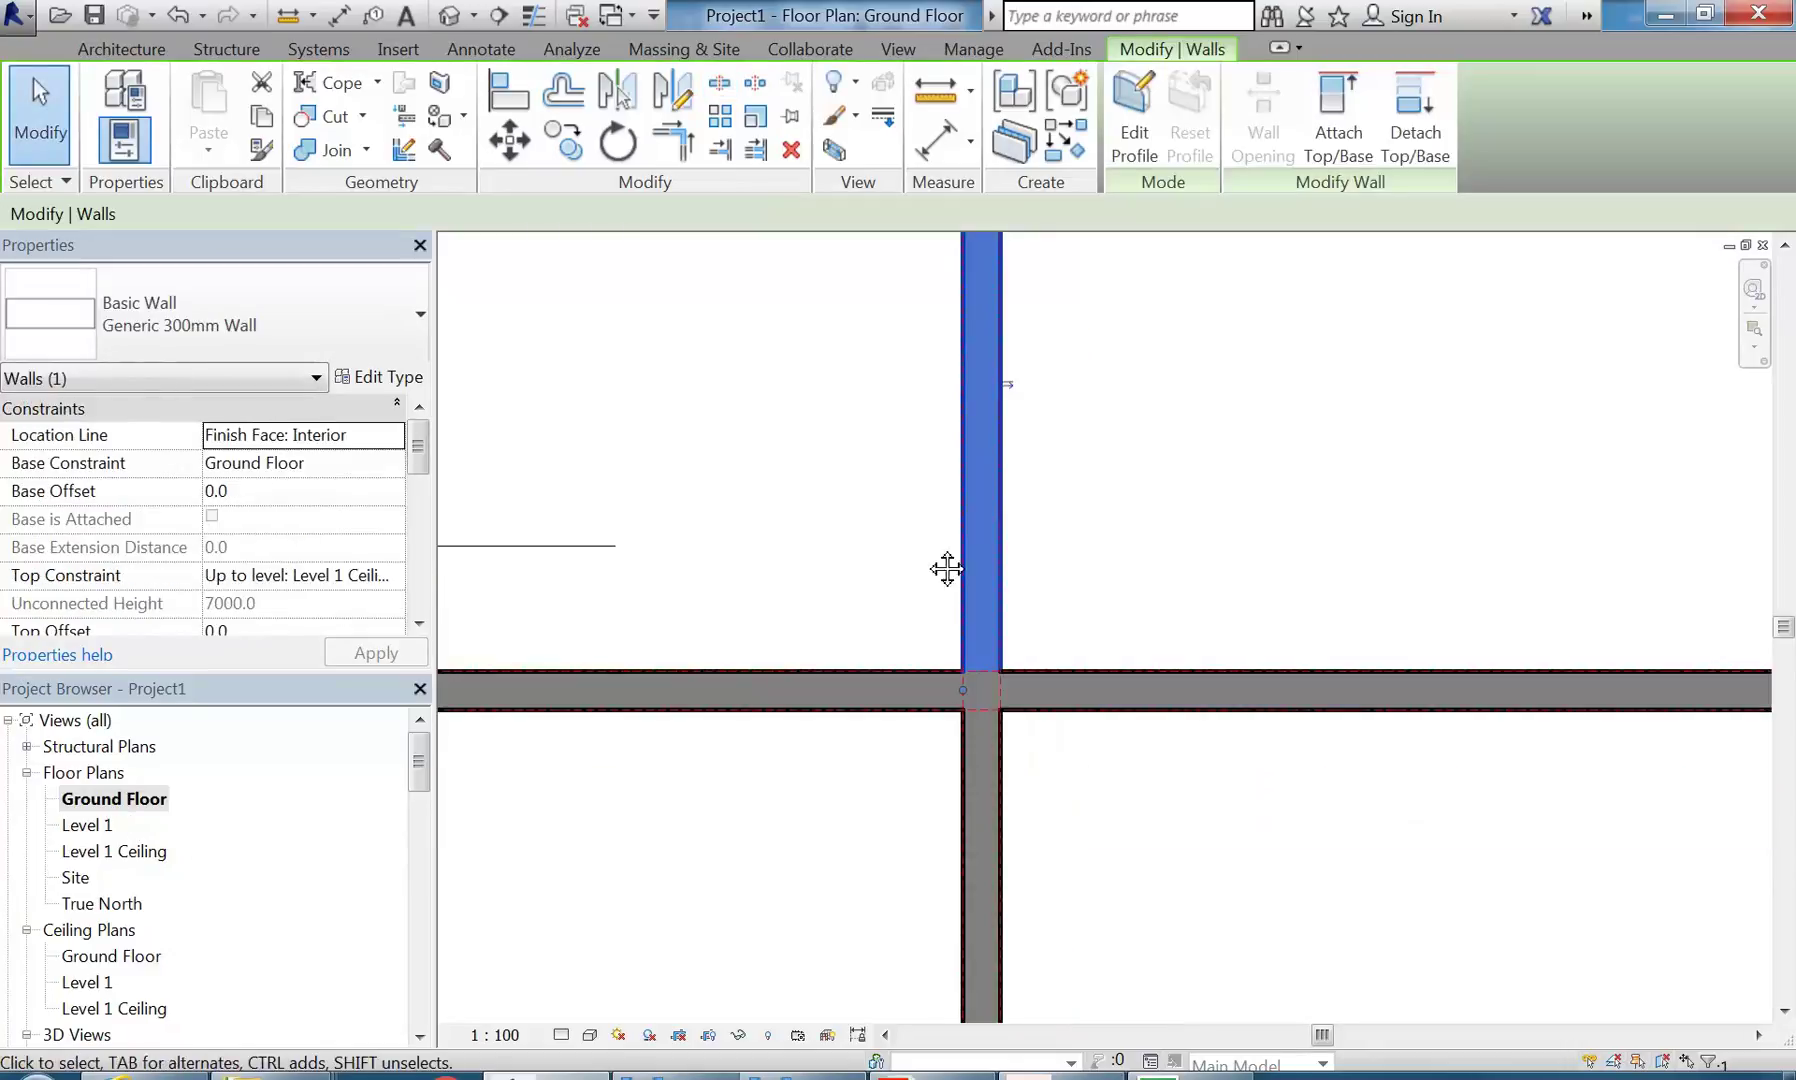
pyautogui.click(394, 574)
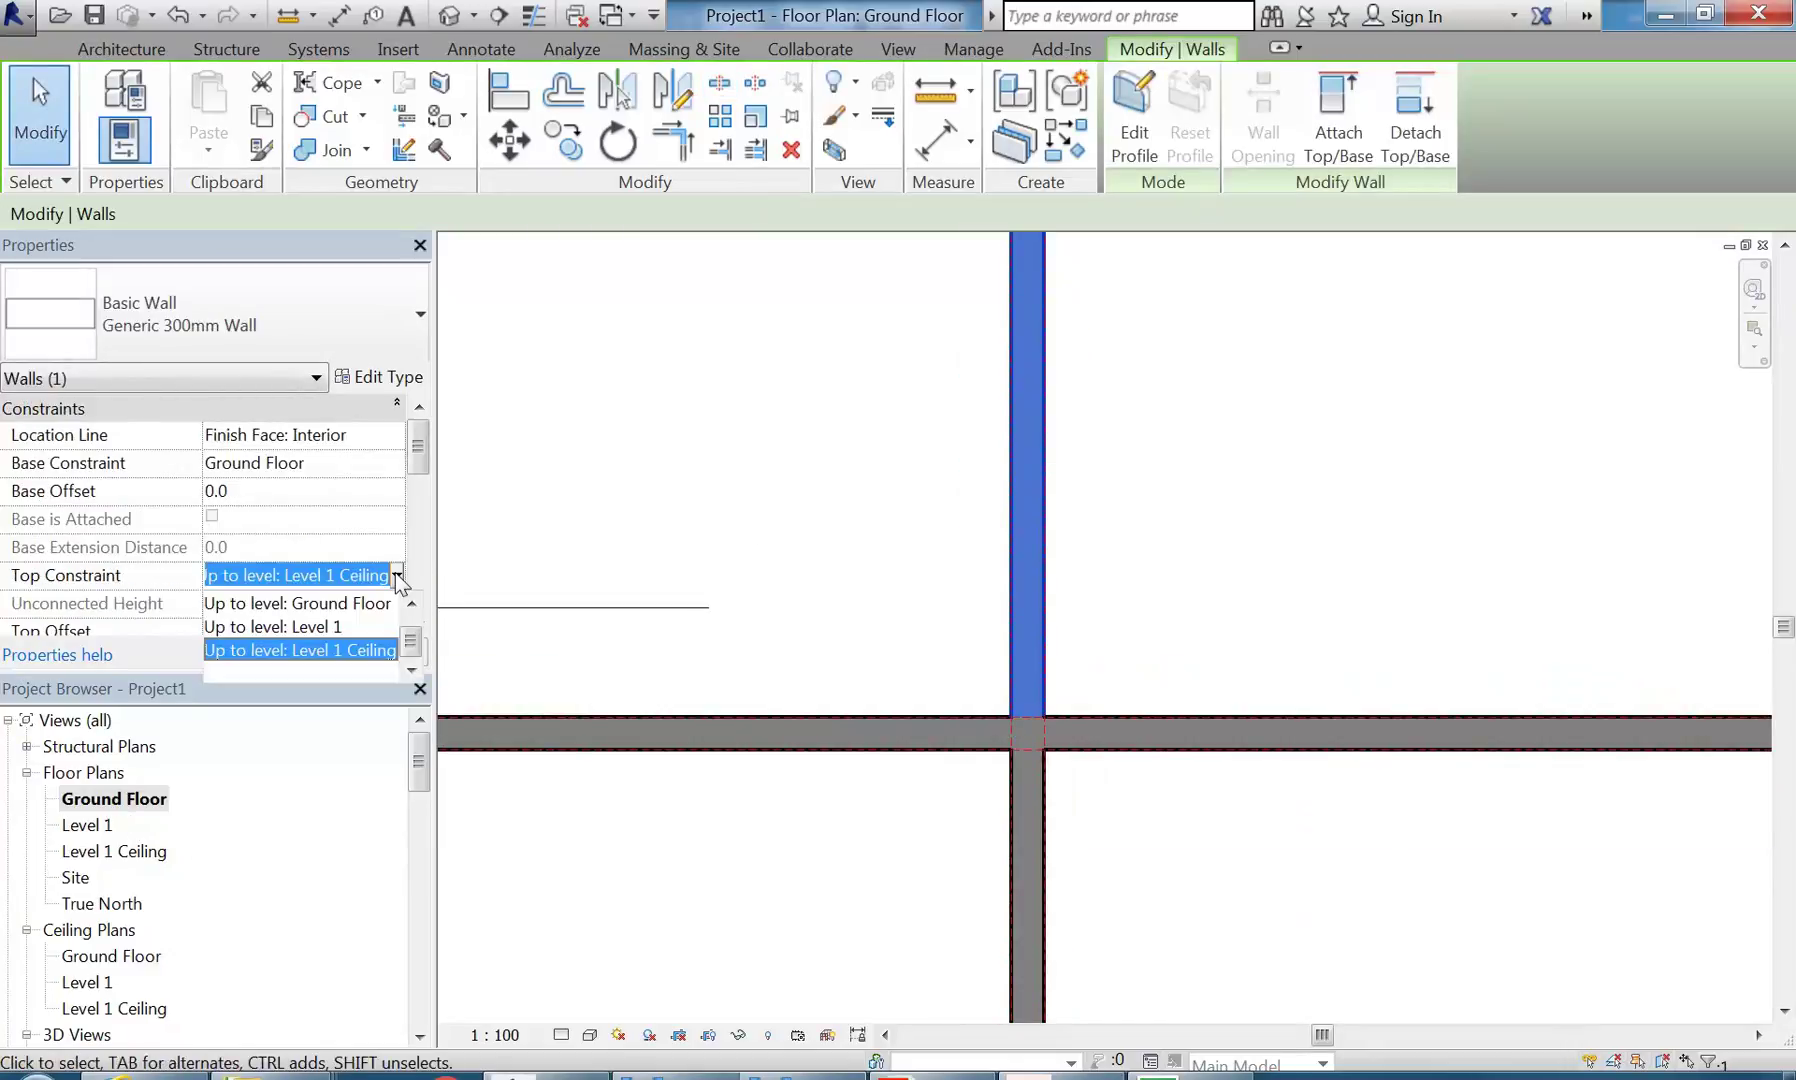
pyautogui.click(293, 626)
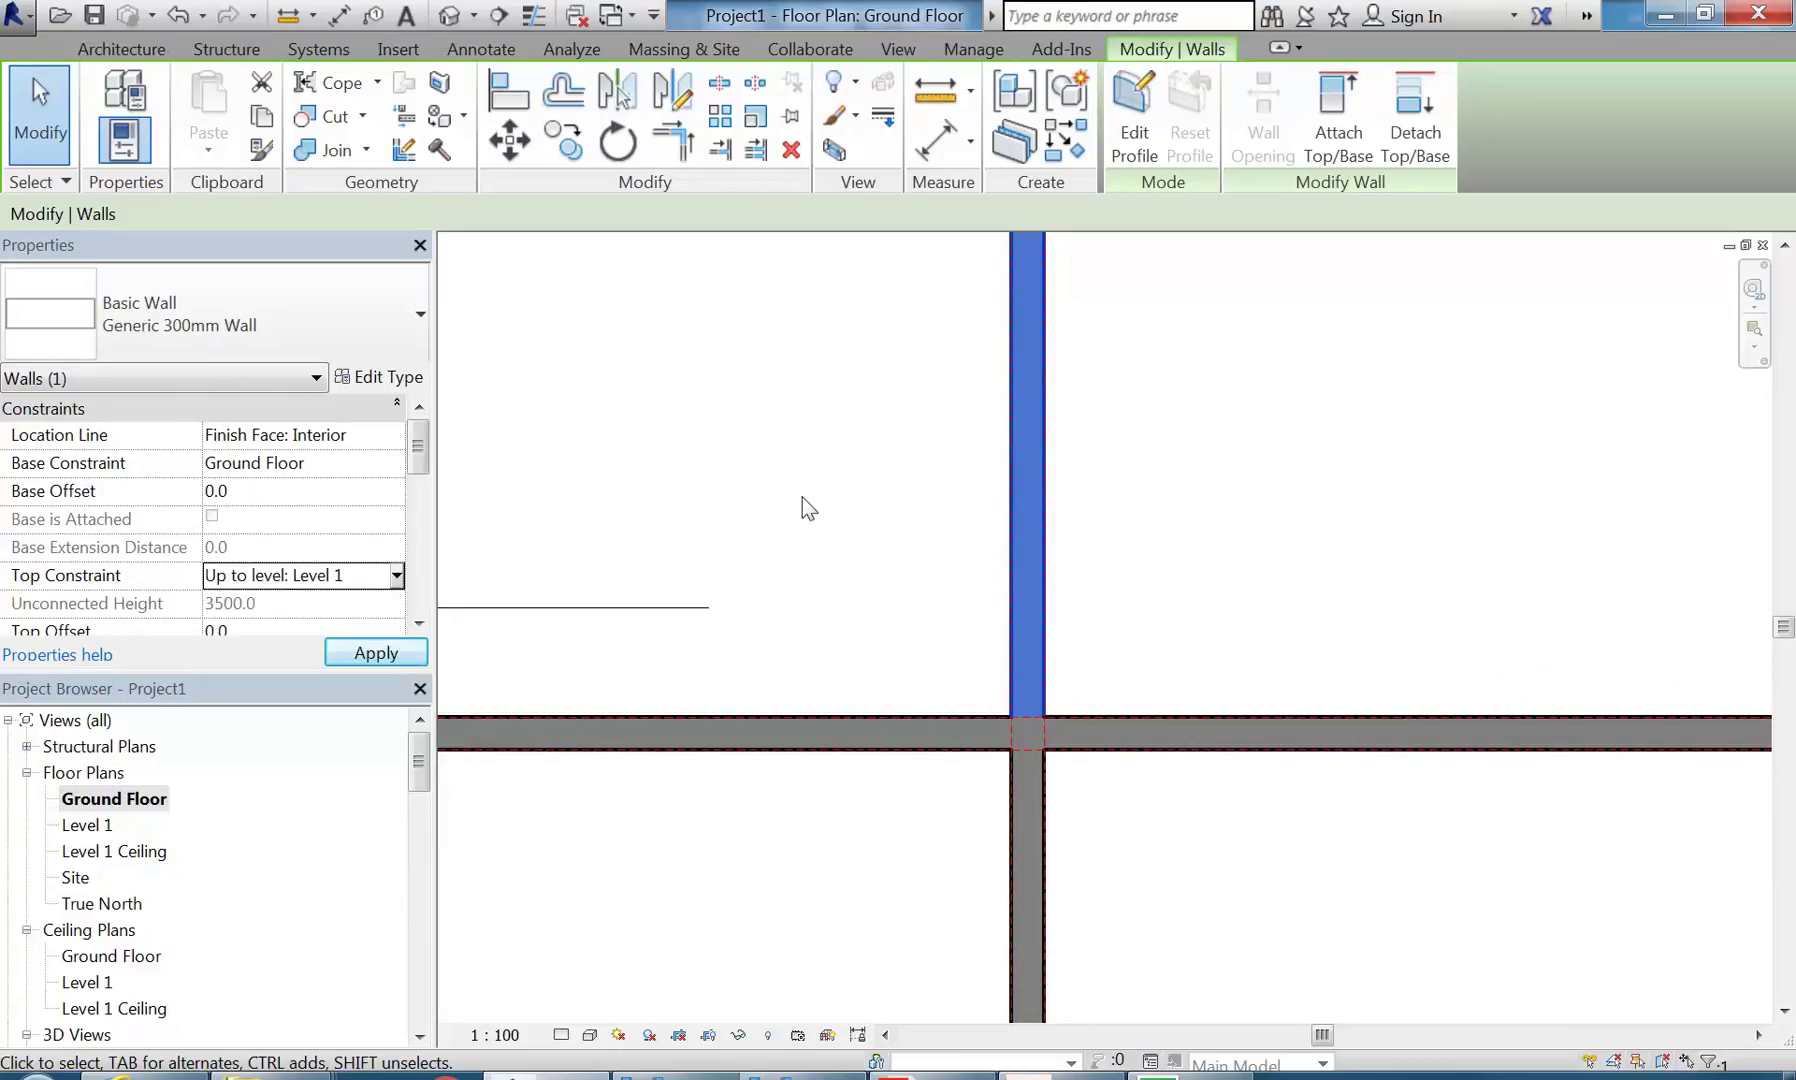
pyautogui.click(884, 484)
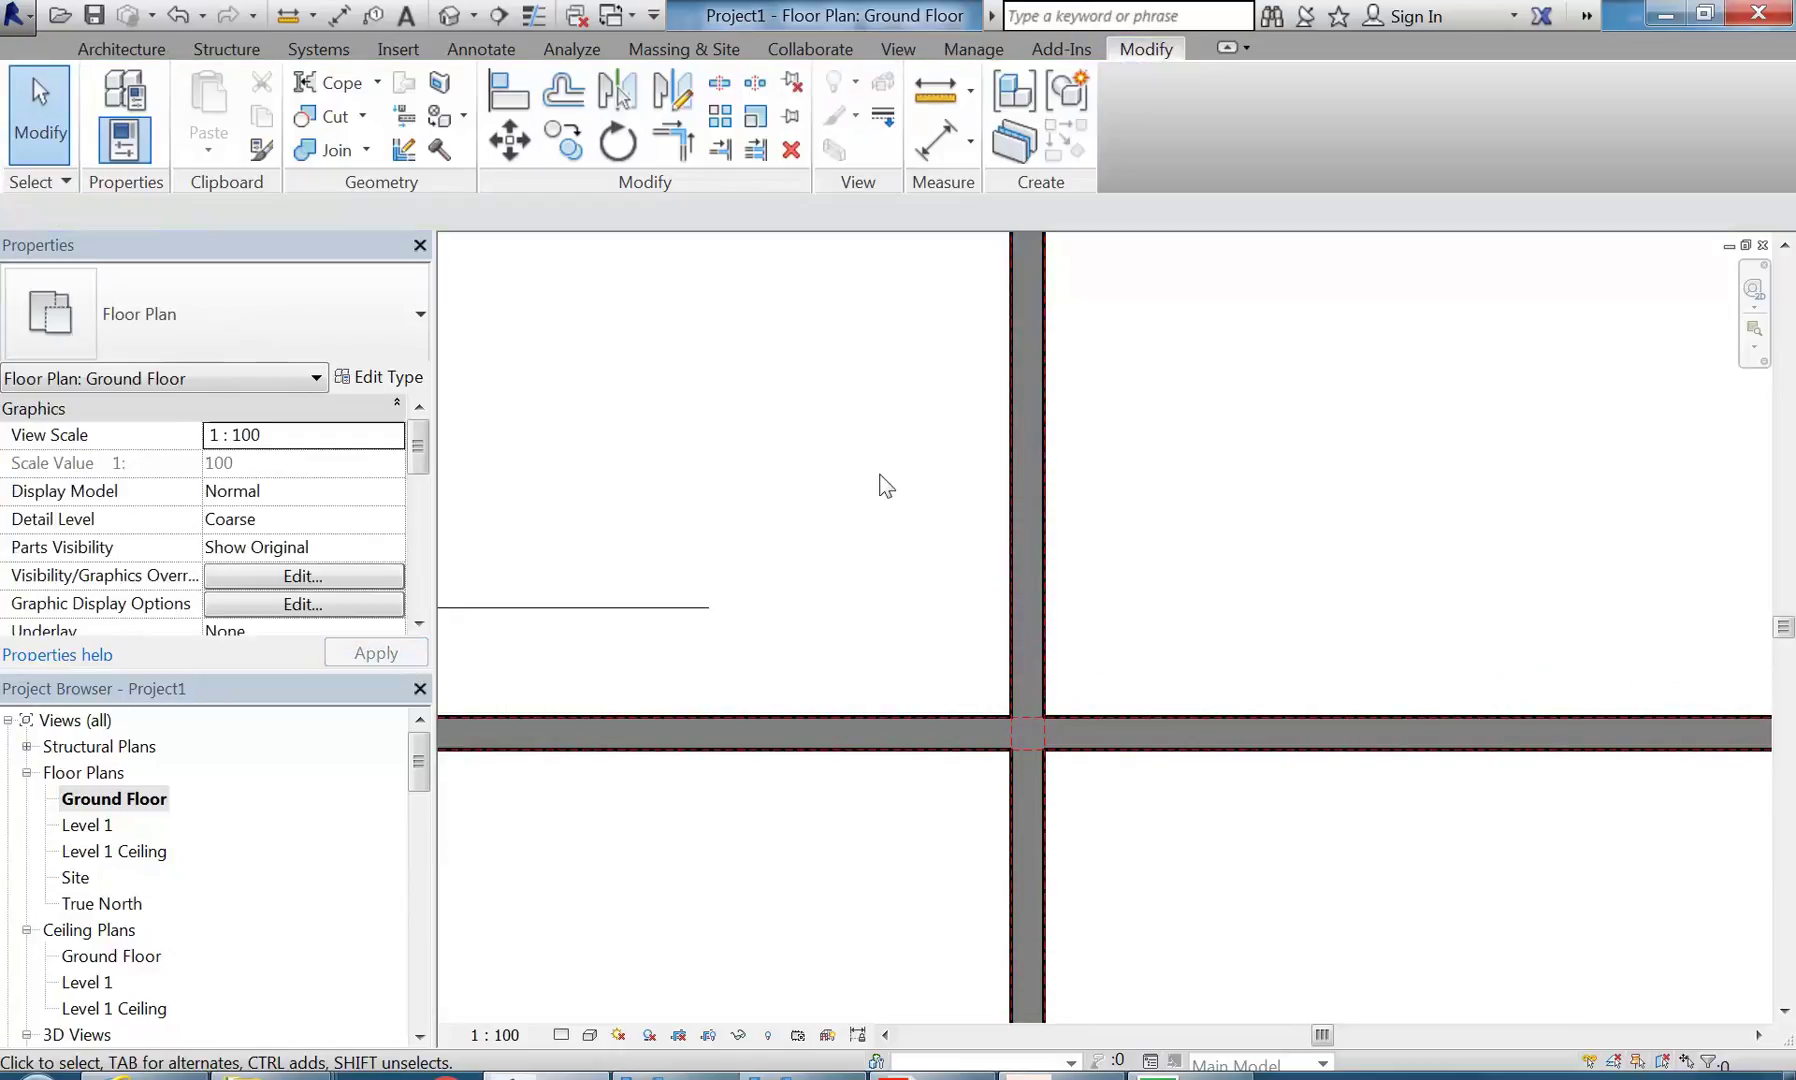
# - Check the lowered cross wall segment in the Level 1 plan and the 3D view, and return to the Ground Floor plan
pyautogui.doubleClick(90, 826)
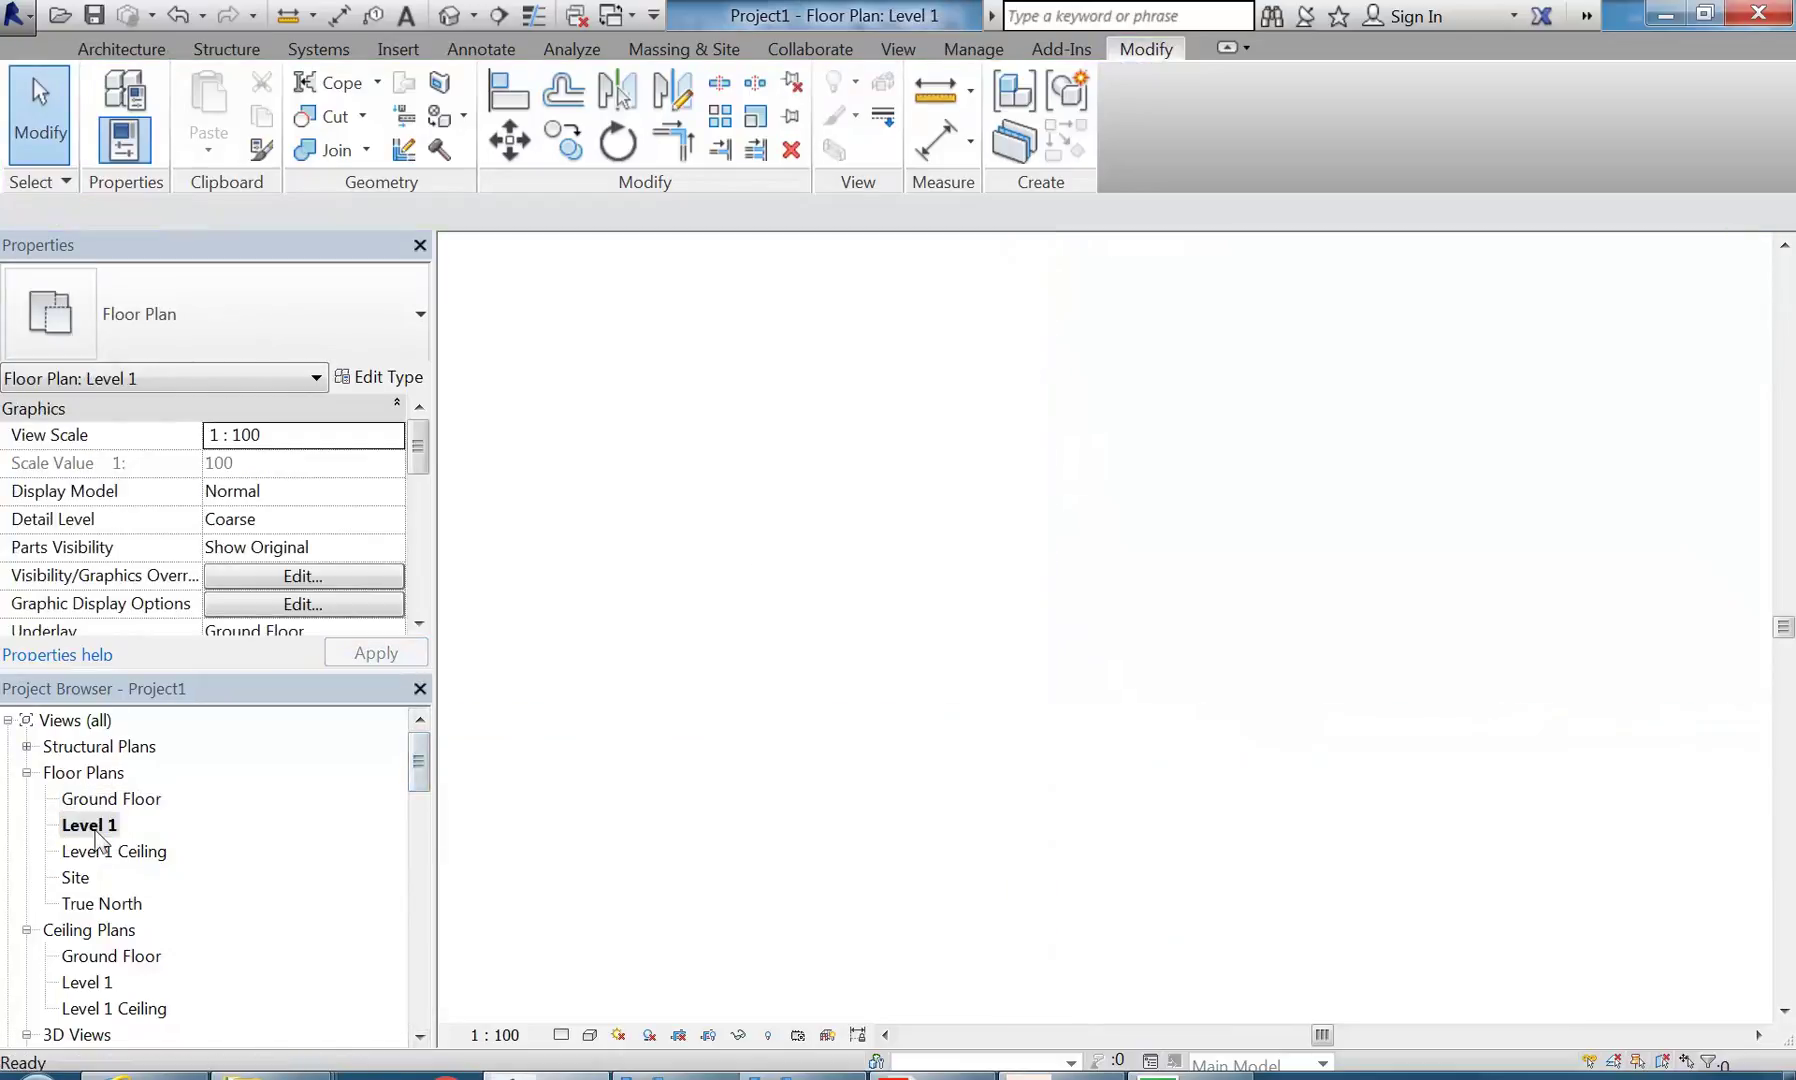
pyautogui.moveTo(876, 732)
pyautogui.mouseDown(button='middle')
pyautogui.moveTo(824, 674)
pyautogui.moveTo(838, 668)
pyautogui.mouseUp(button='middle')
pyautogui.scroll(2, 897, 686)
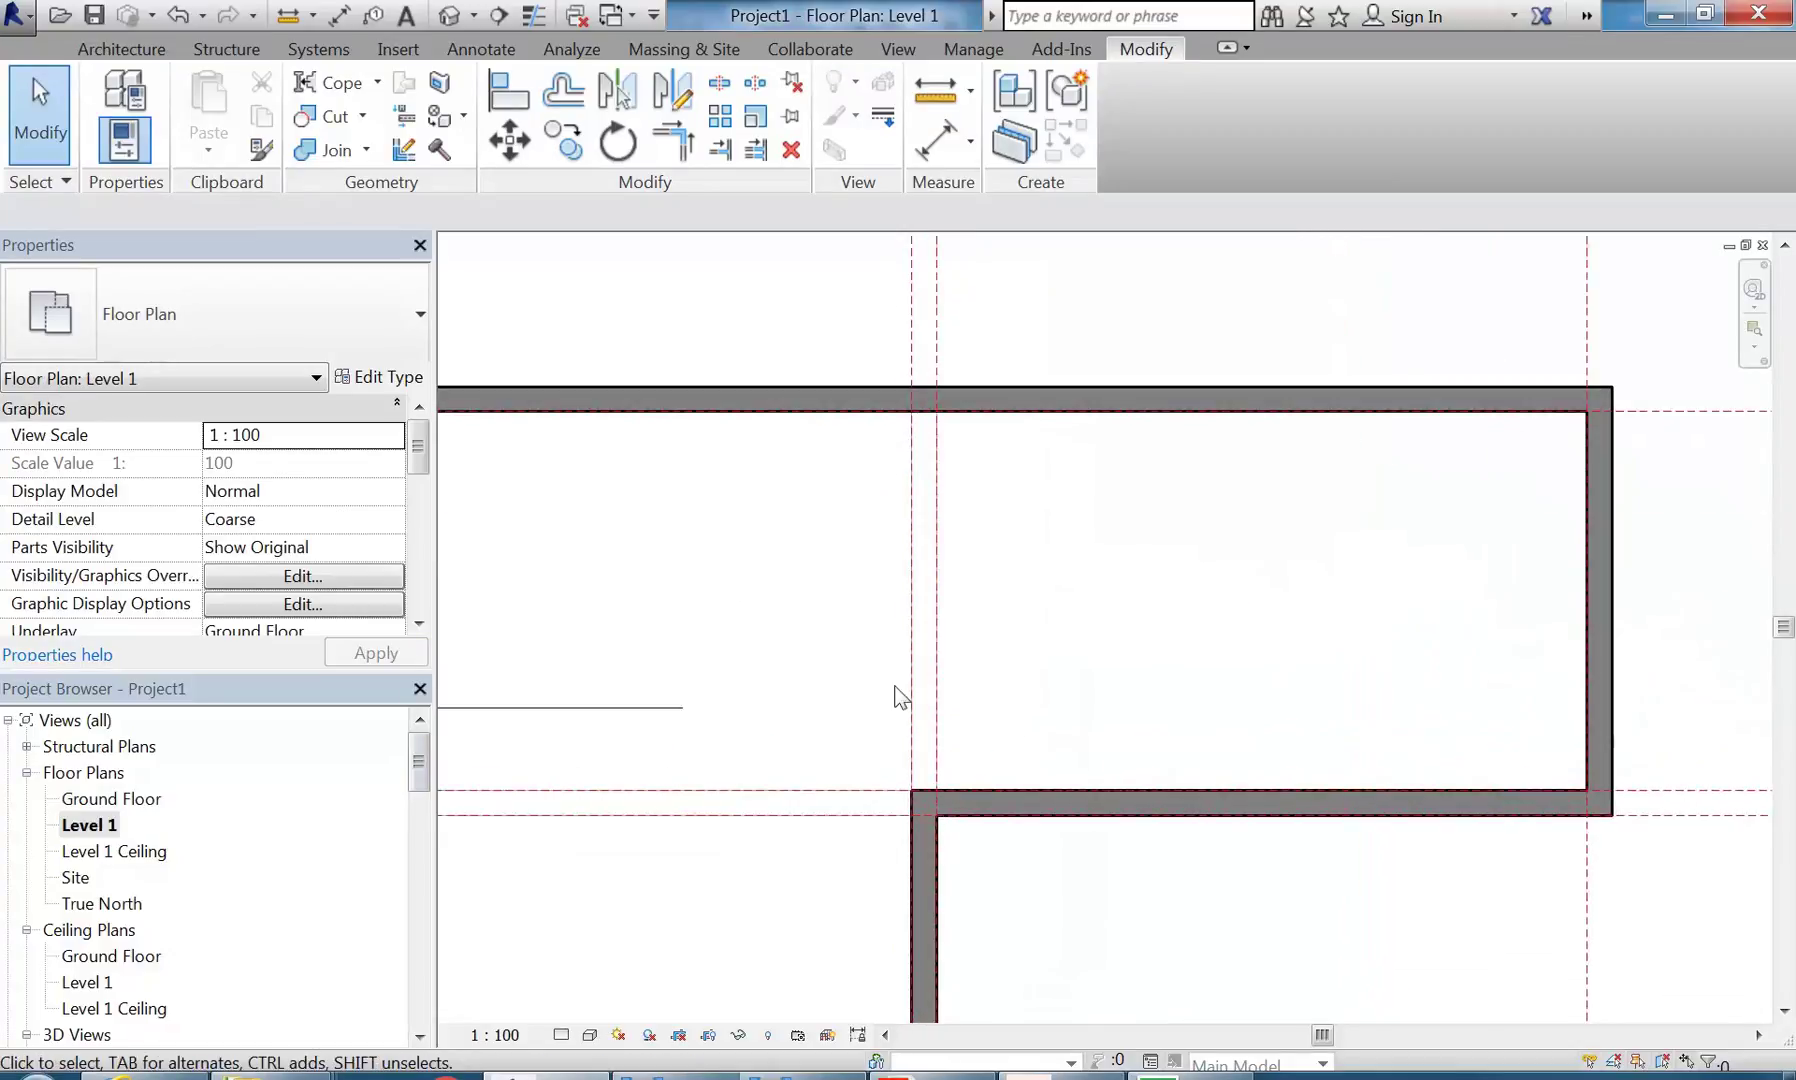
pyautogui.scroll(-2, 809, 588)
pyautogui.moveTo(876, 592); pyautogui.dragTo(1053, 560, button='middle')
pyautogui.click(452, 18)
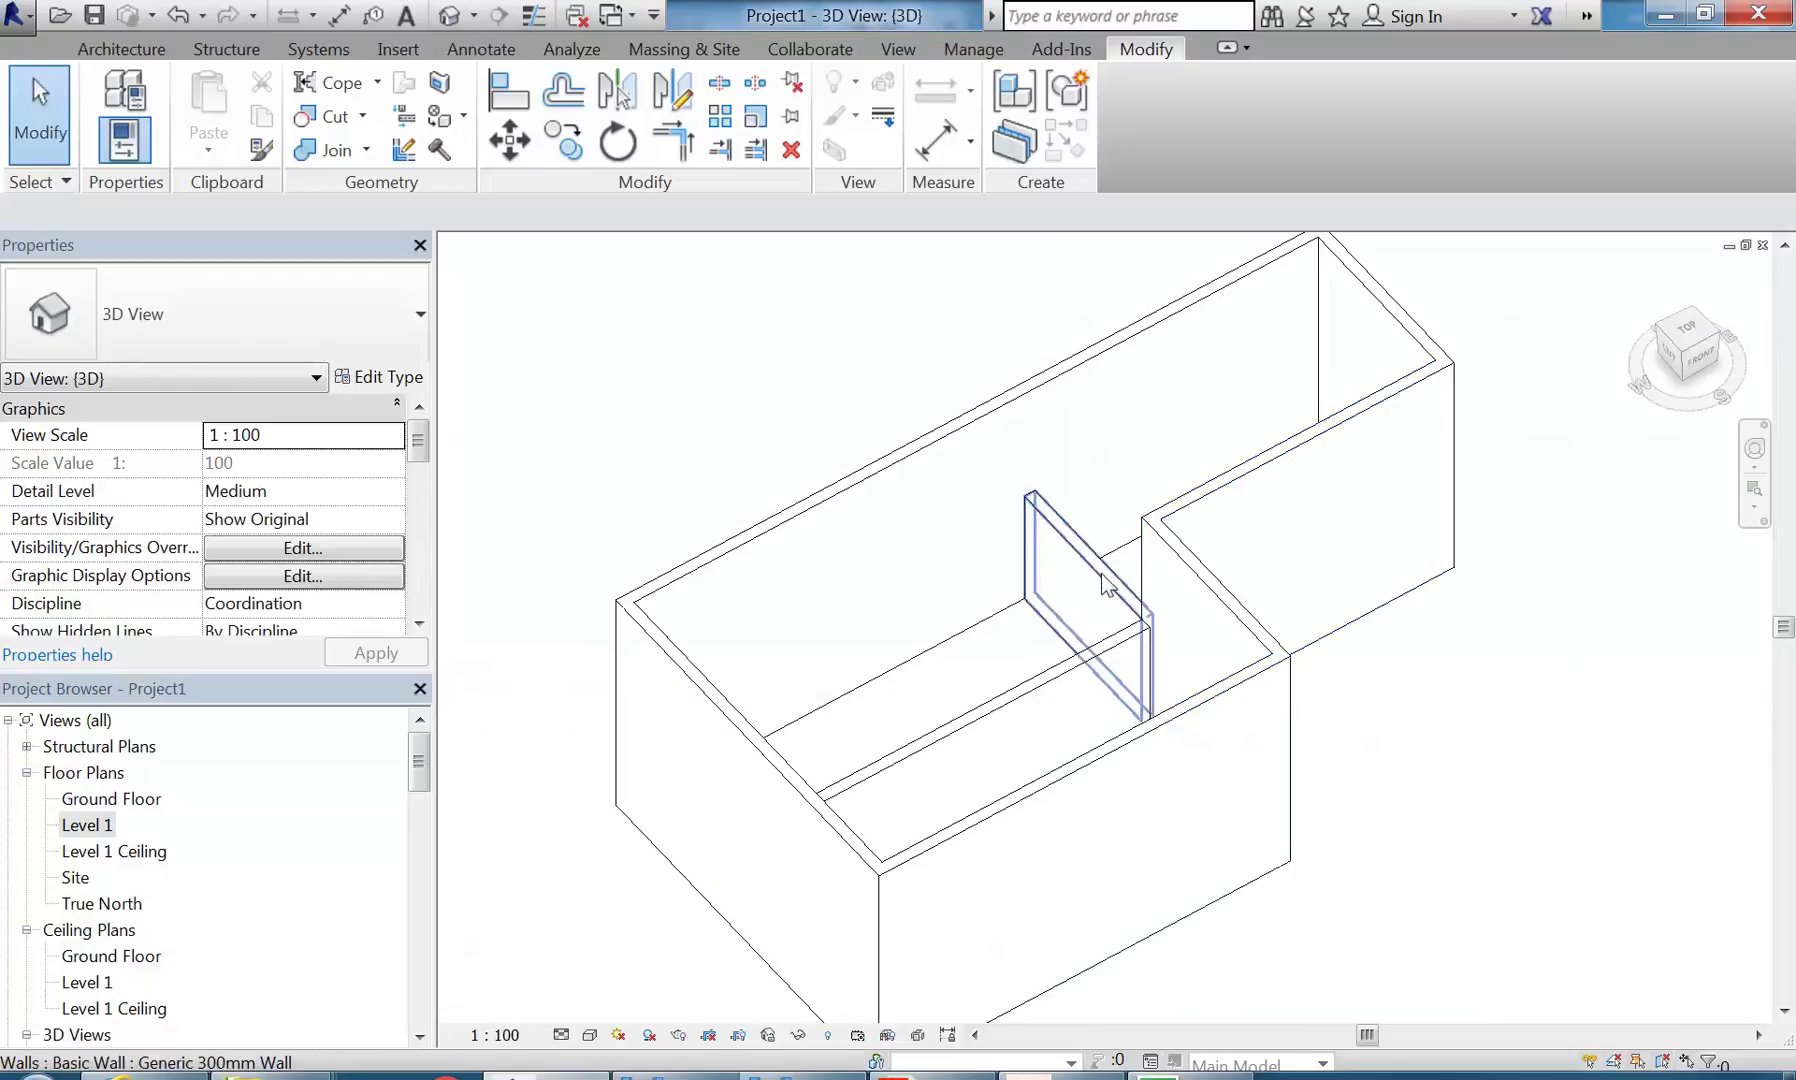
pyautogui.keyDown('shift'); pyautogui.moveTo(927, 557); pyautogui.dragTo(937, 722, button='middle'); pyautogui.keyUp('shift')
pyautogui.doubleClick(130, 795)
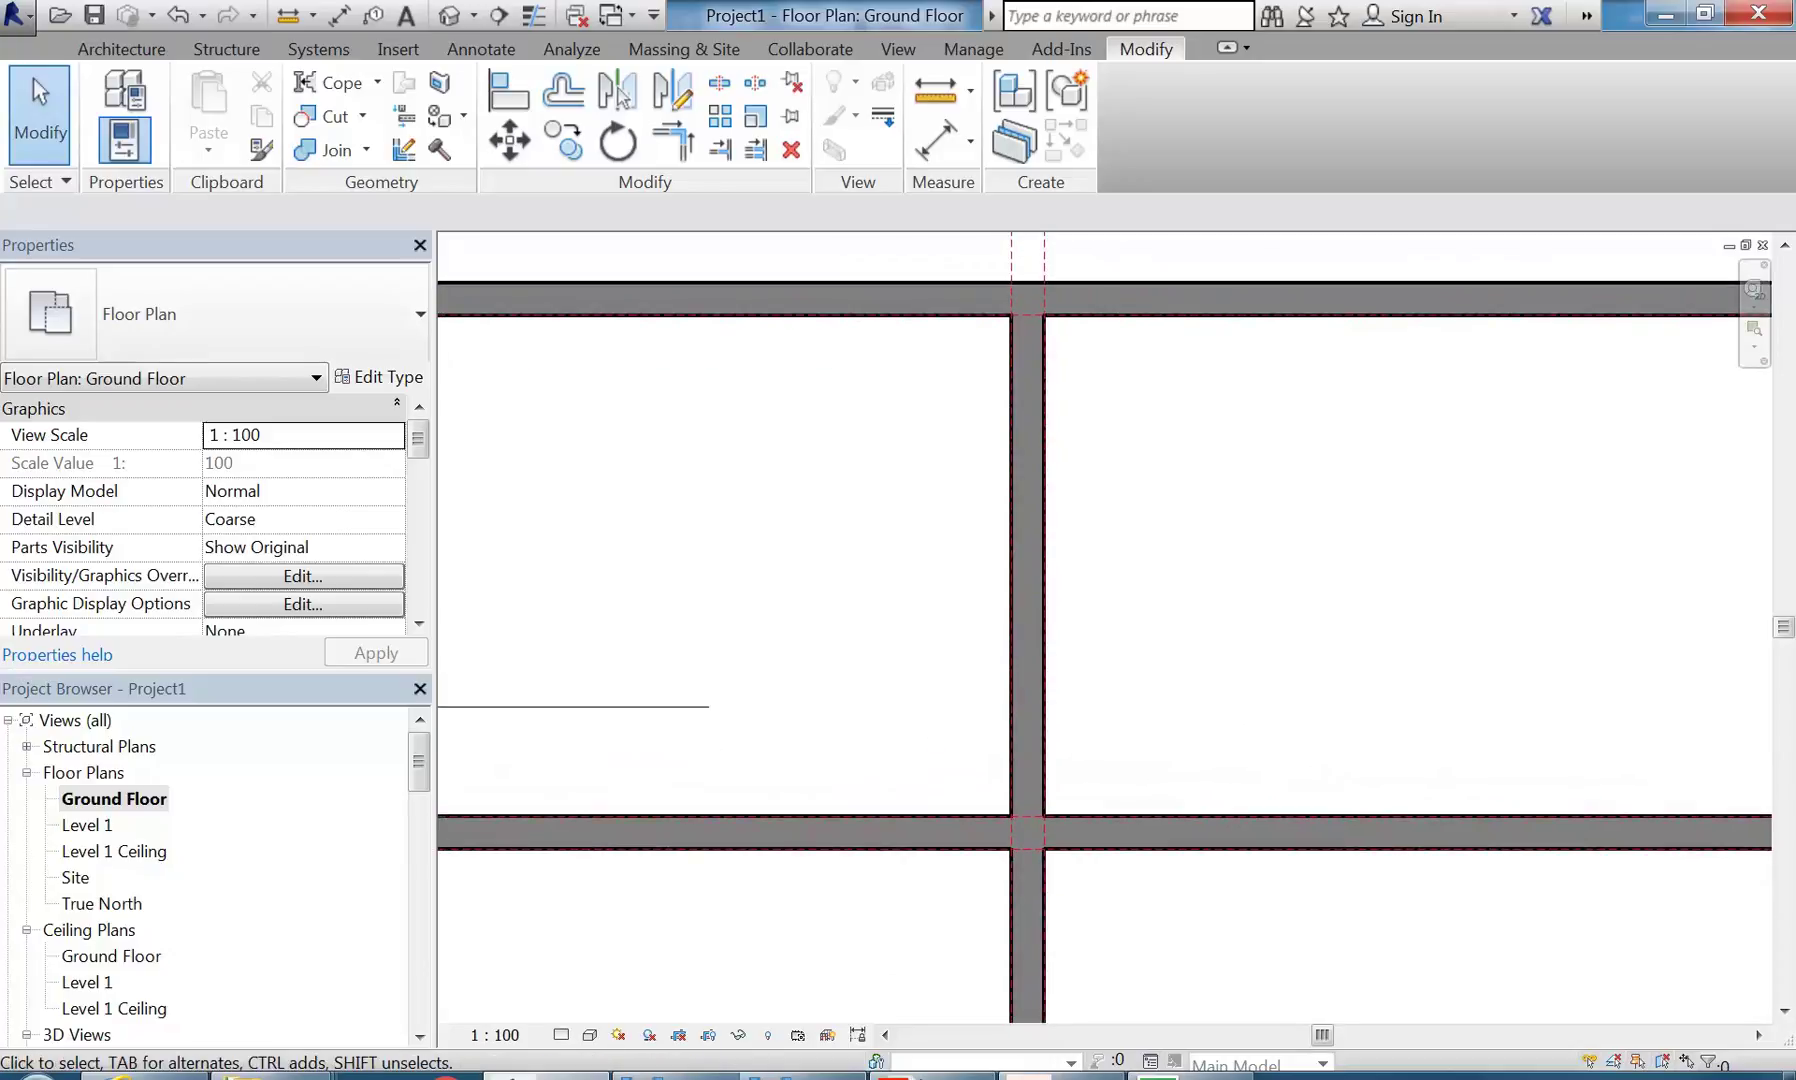
# - Switch to the showroom PDF in Acrobat, examine the wall openings on the commercial area plan, and return to Revit
pyautogui.hotkey('alt', 'Tab')
pyautogui.moveTo(1752, 713); pyautogui.dragTo(1750, 945)
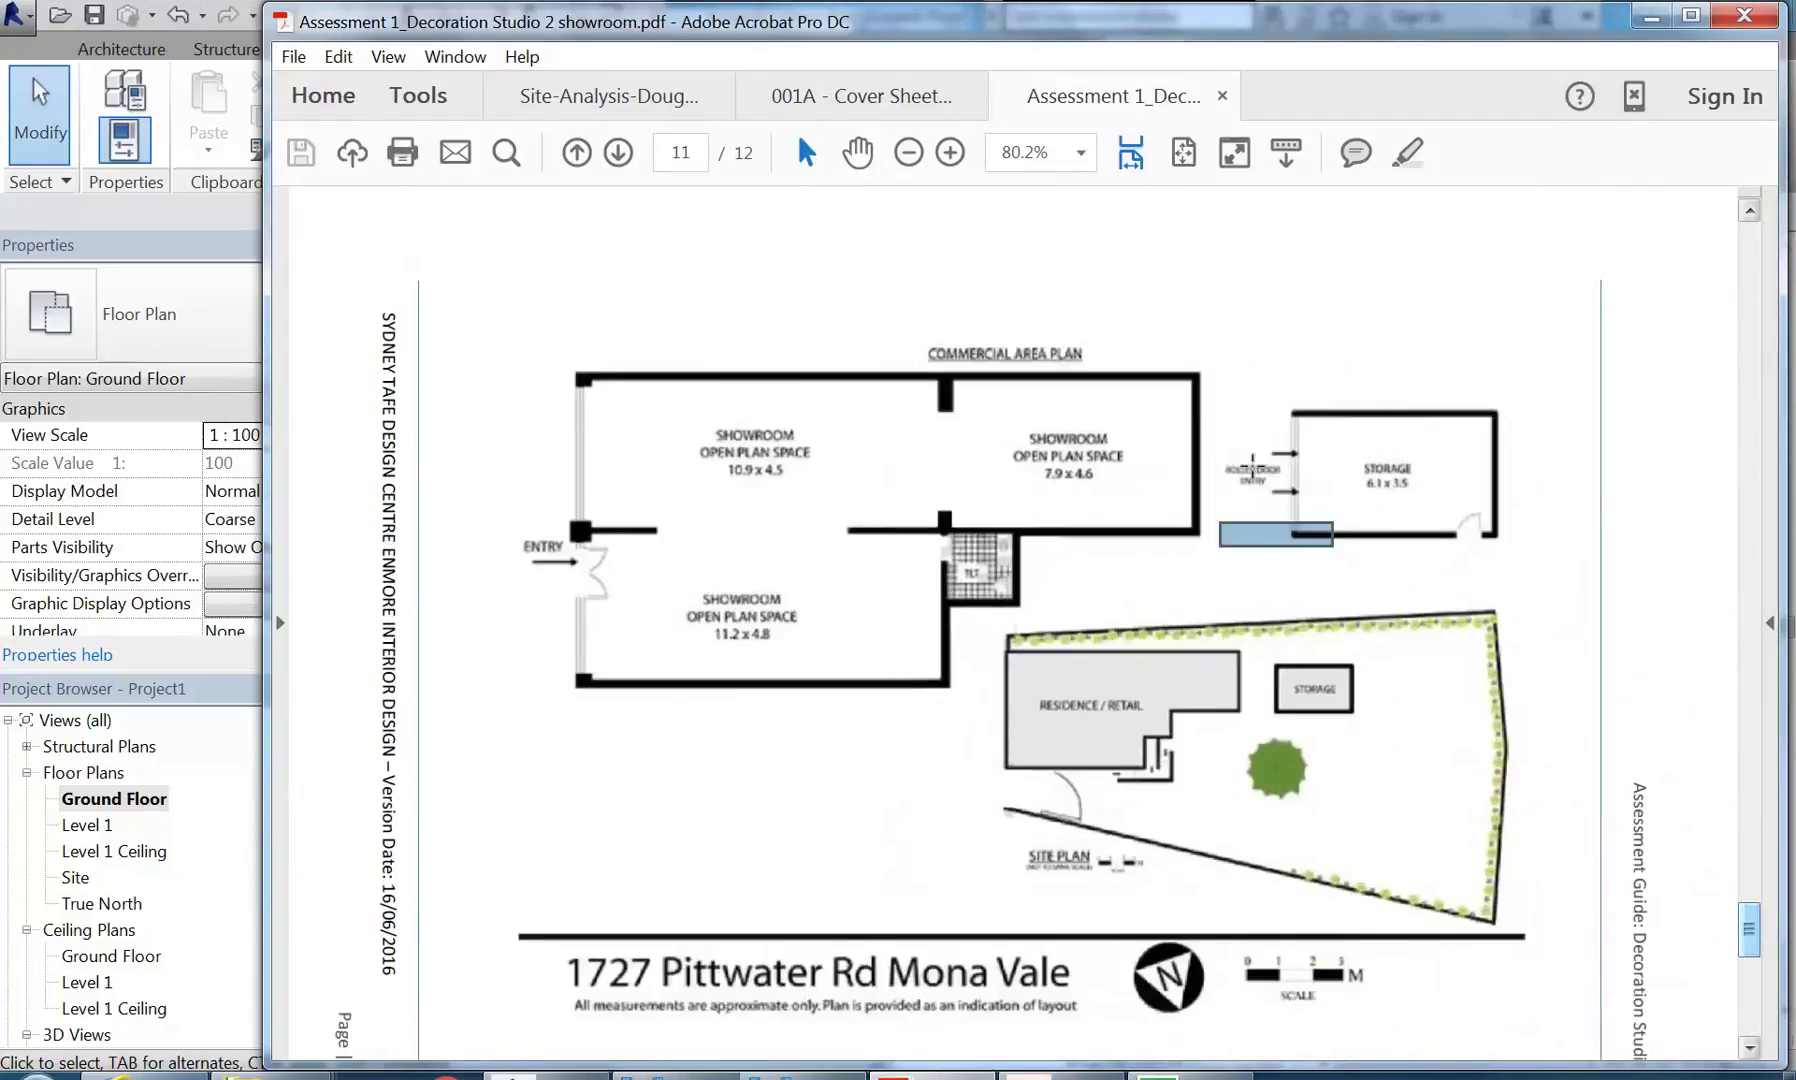
pyautogui.click(950, 152)
pyautogui.click(950, 152)
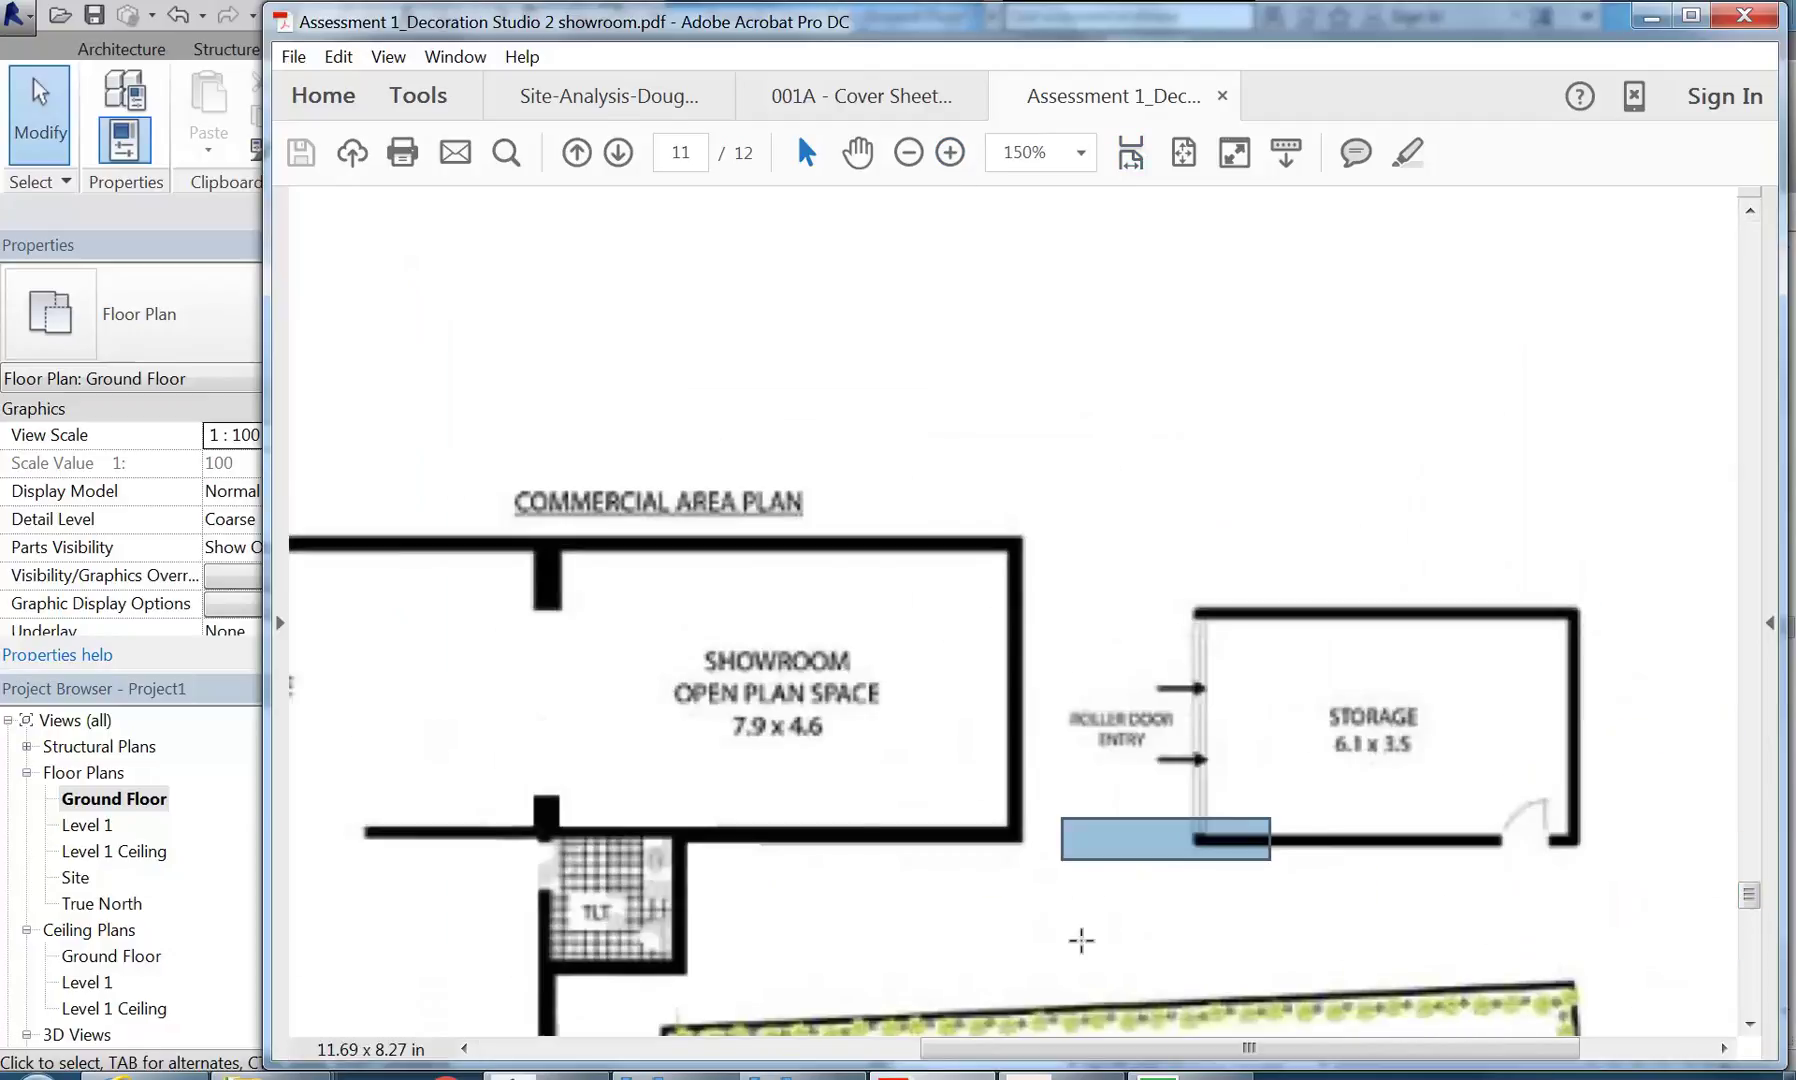
pyautogui.moveTo(1176, 1052); pyautogui.dragTo(938, 1050)
pyautogui.scroll(-3, 755, 475)
pyautogui.scroll(-2, 755, 475)
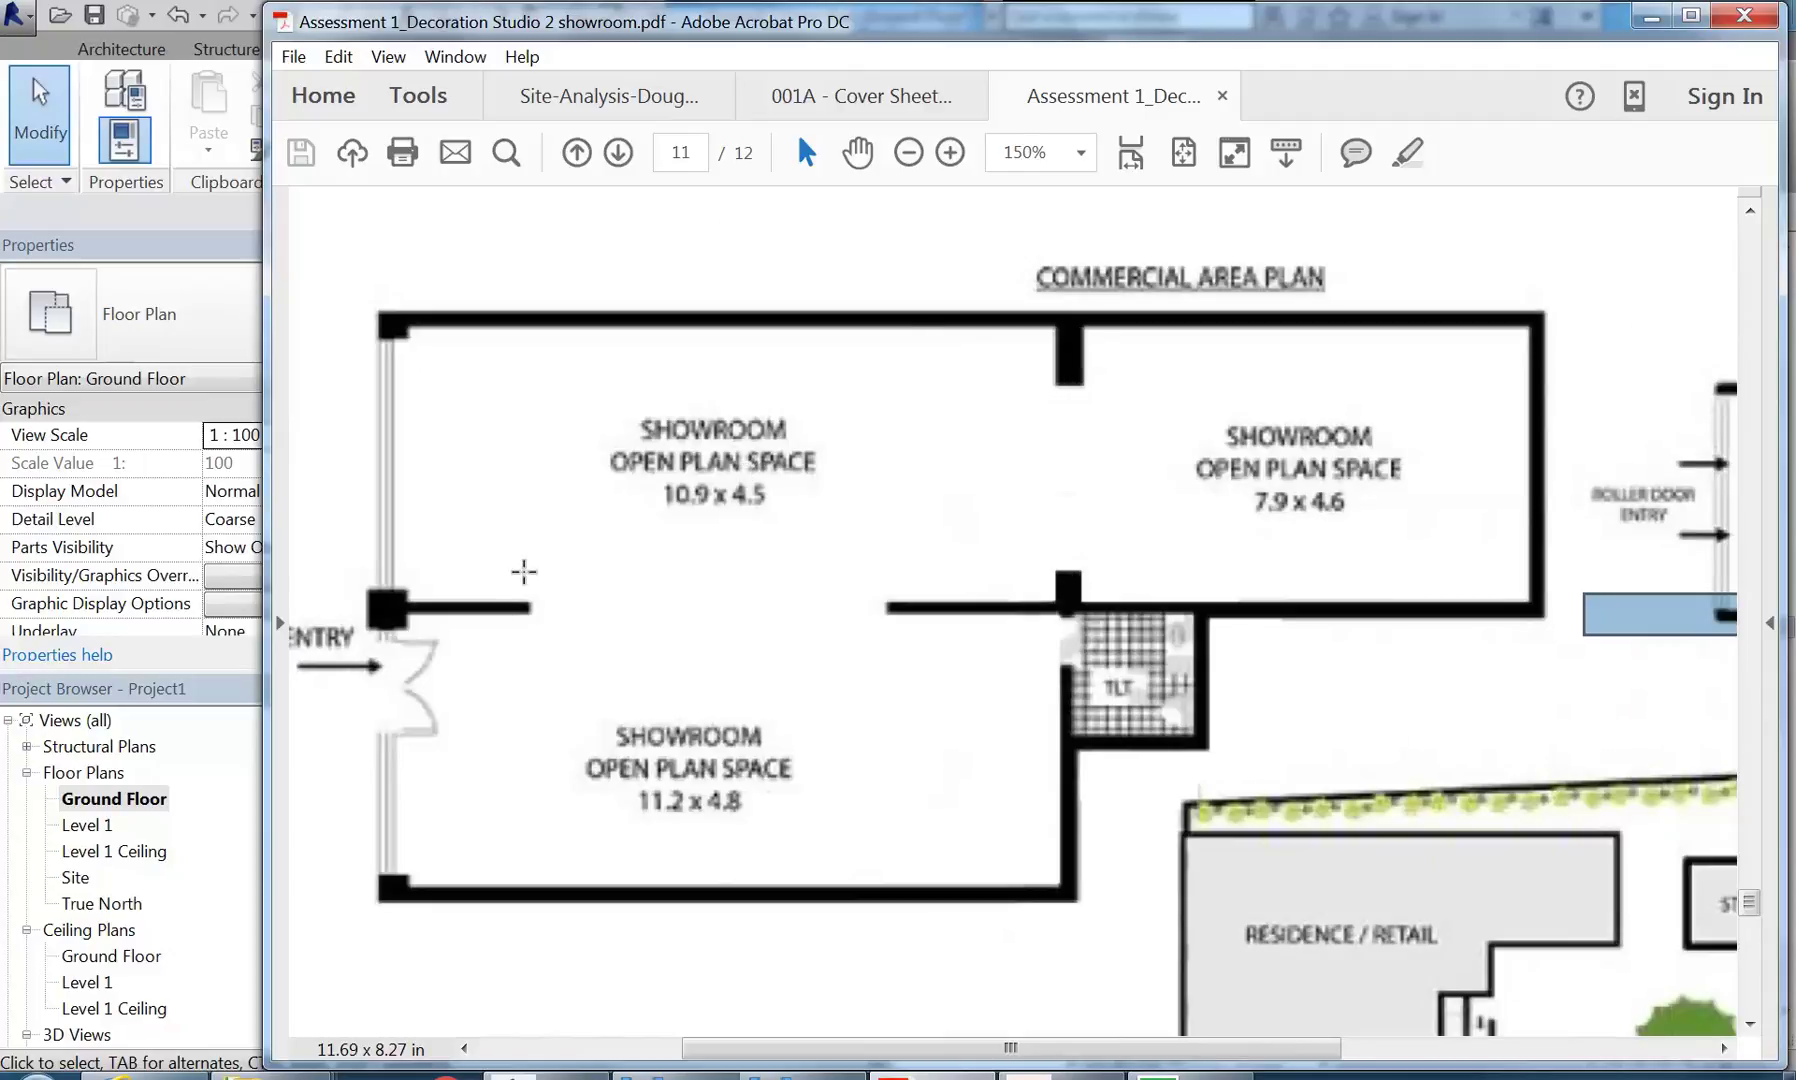
pyautogui.click(1652, 18)
# - Split the northern cross wall segment about midway between the middle wall and the north wall, and exit the Split Element tool
pyautogui.scroll(-3, 930, 497)
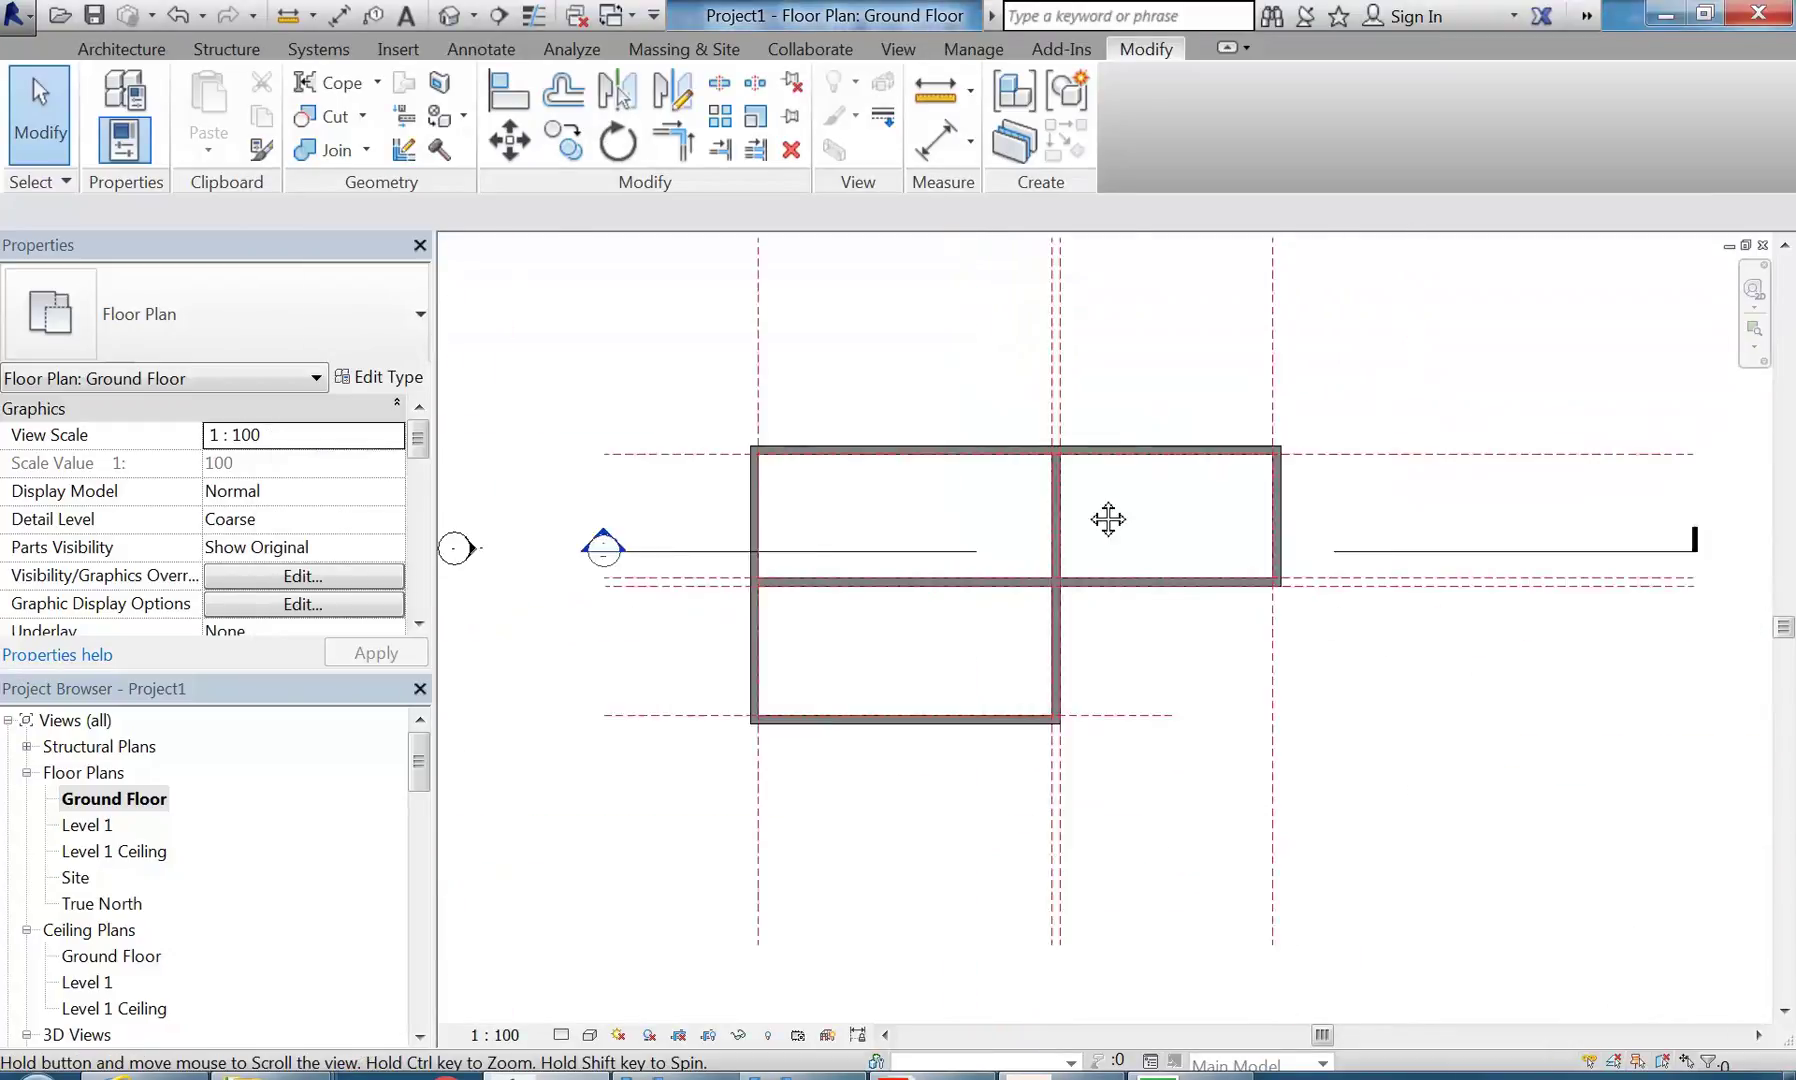
pyautogui.moveTo(1012, 497); pyautogui.dragTo(924, 508, button='middle')
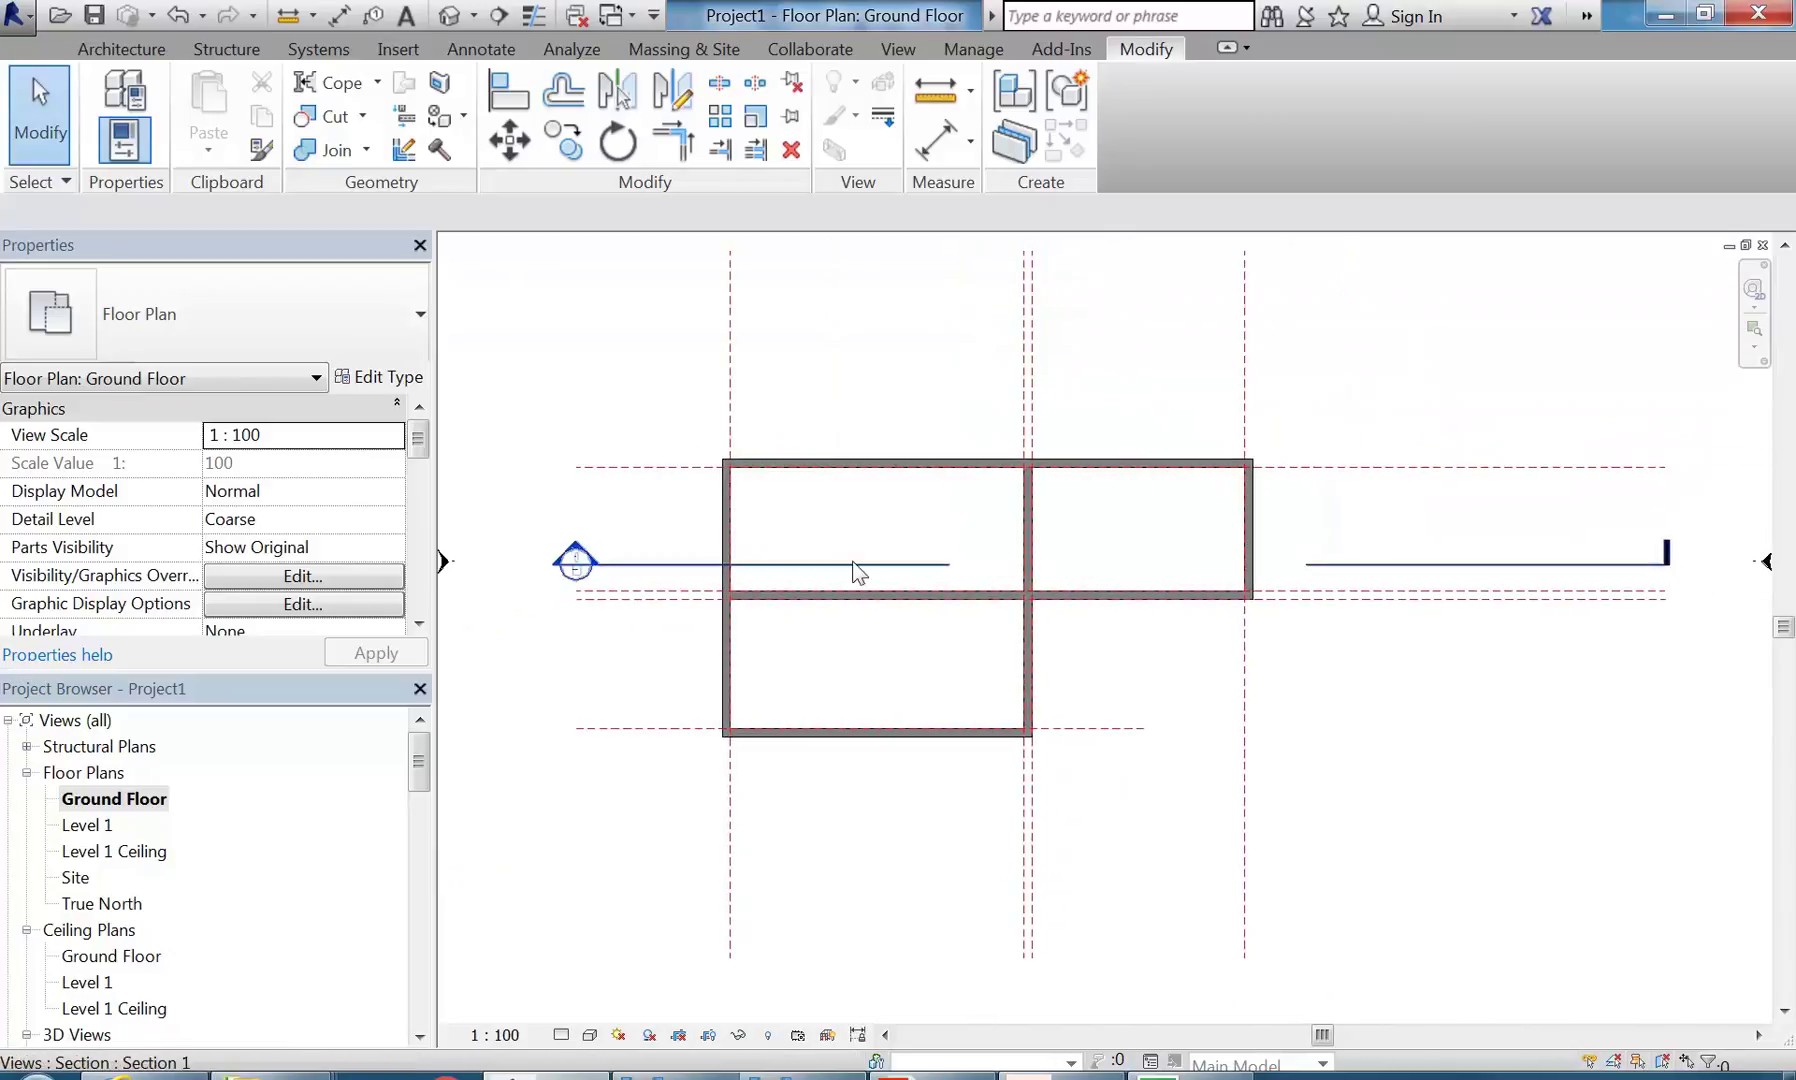
pyautogui.scroll(4, 964, 516)
pyautogui.scroll(2, 939, 558)
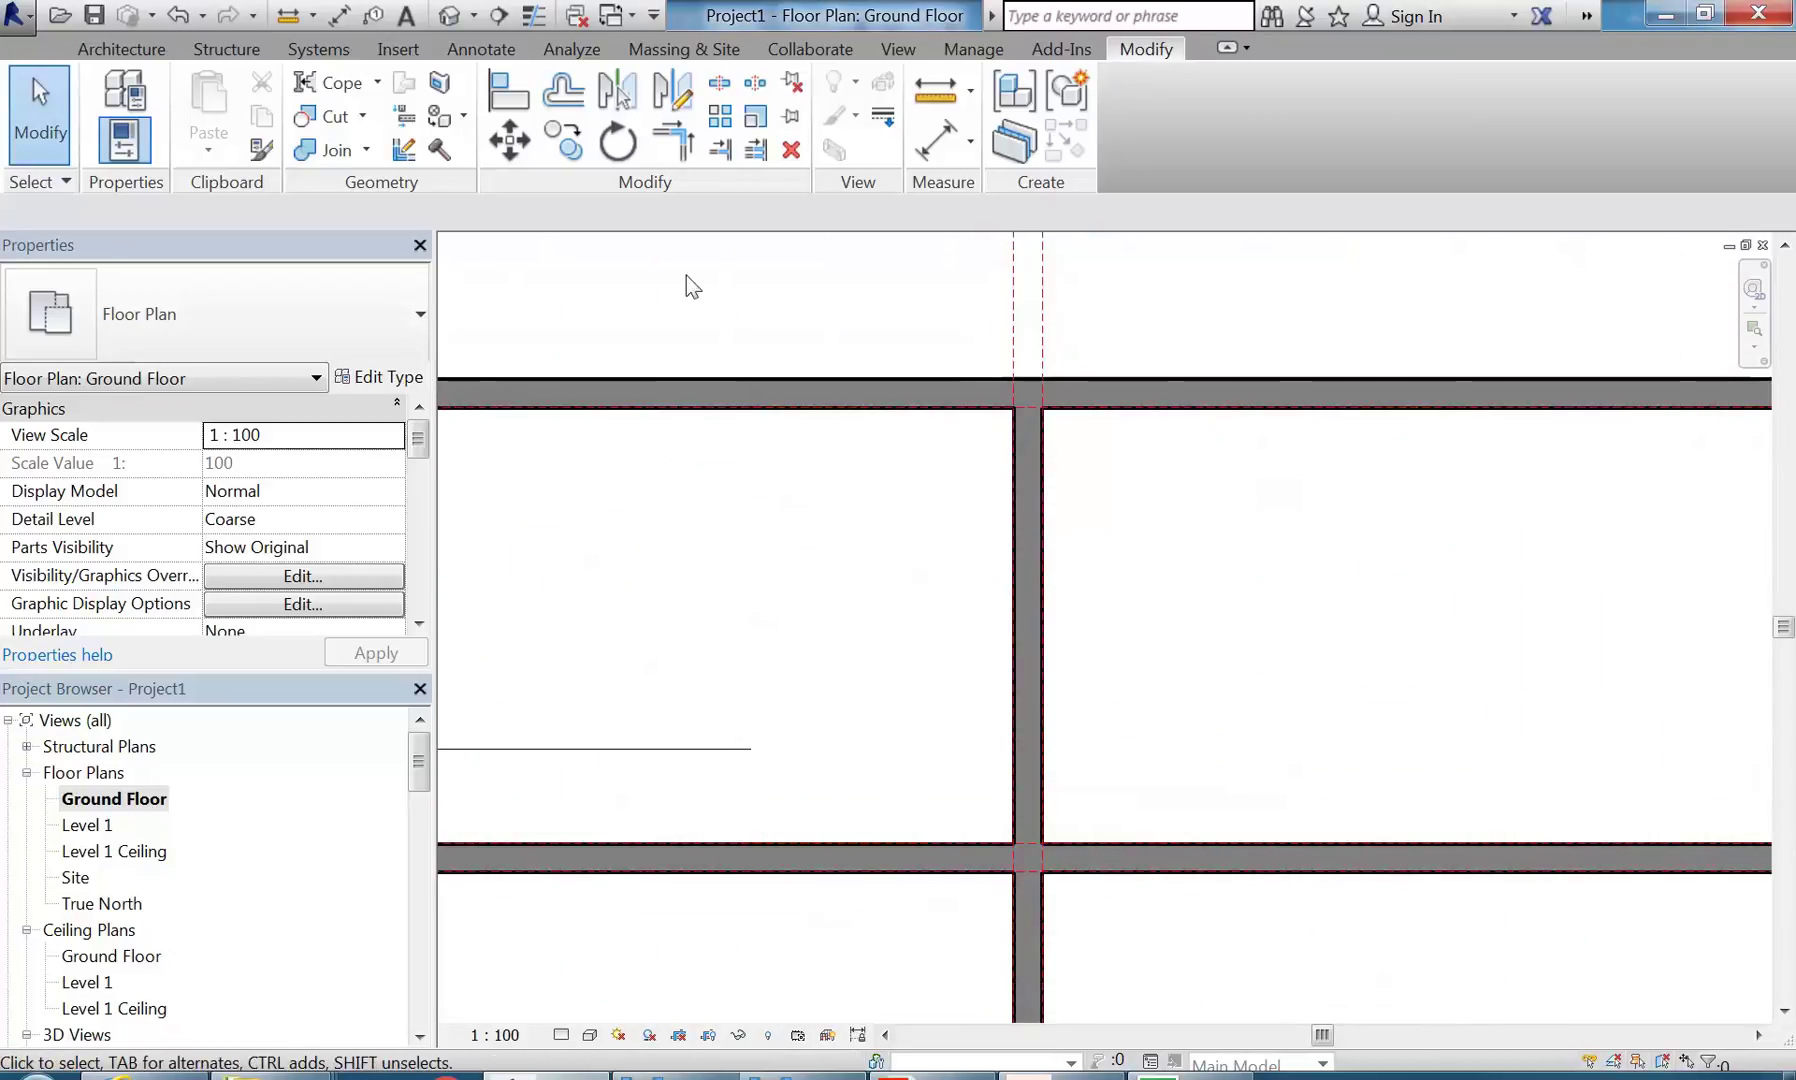
pyautogui.click(721, 92)
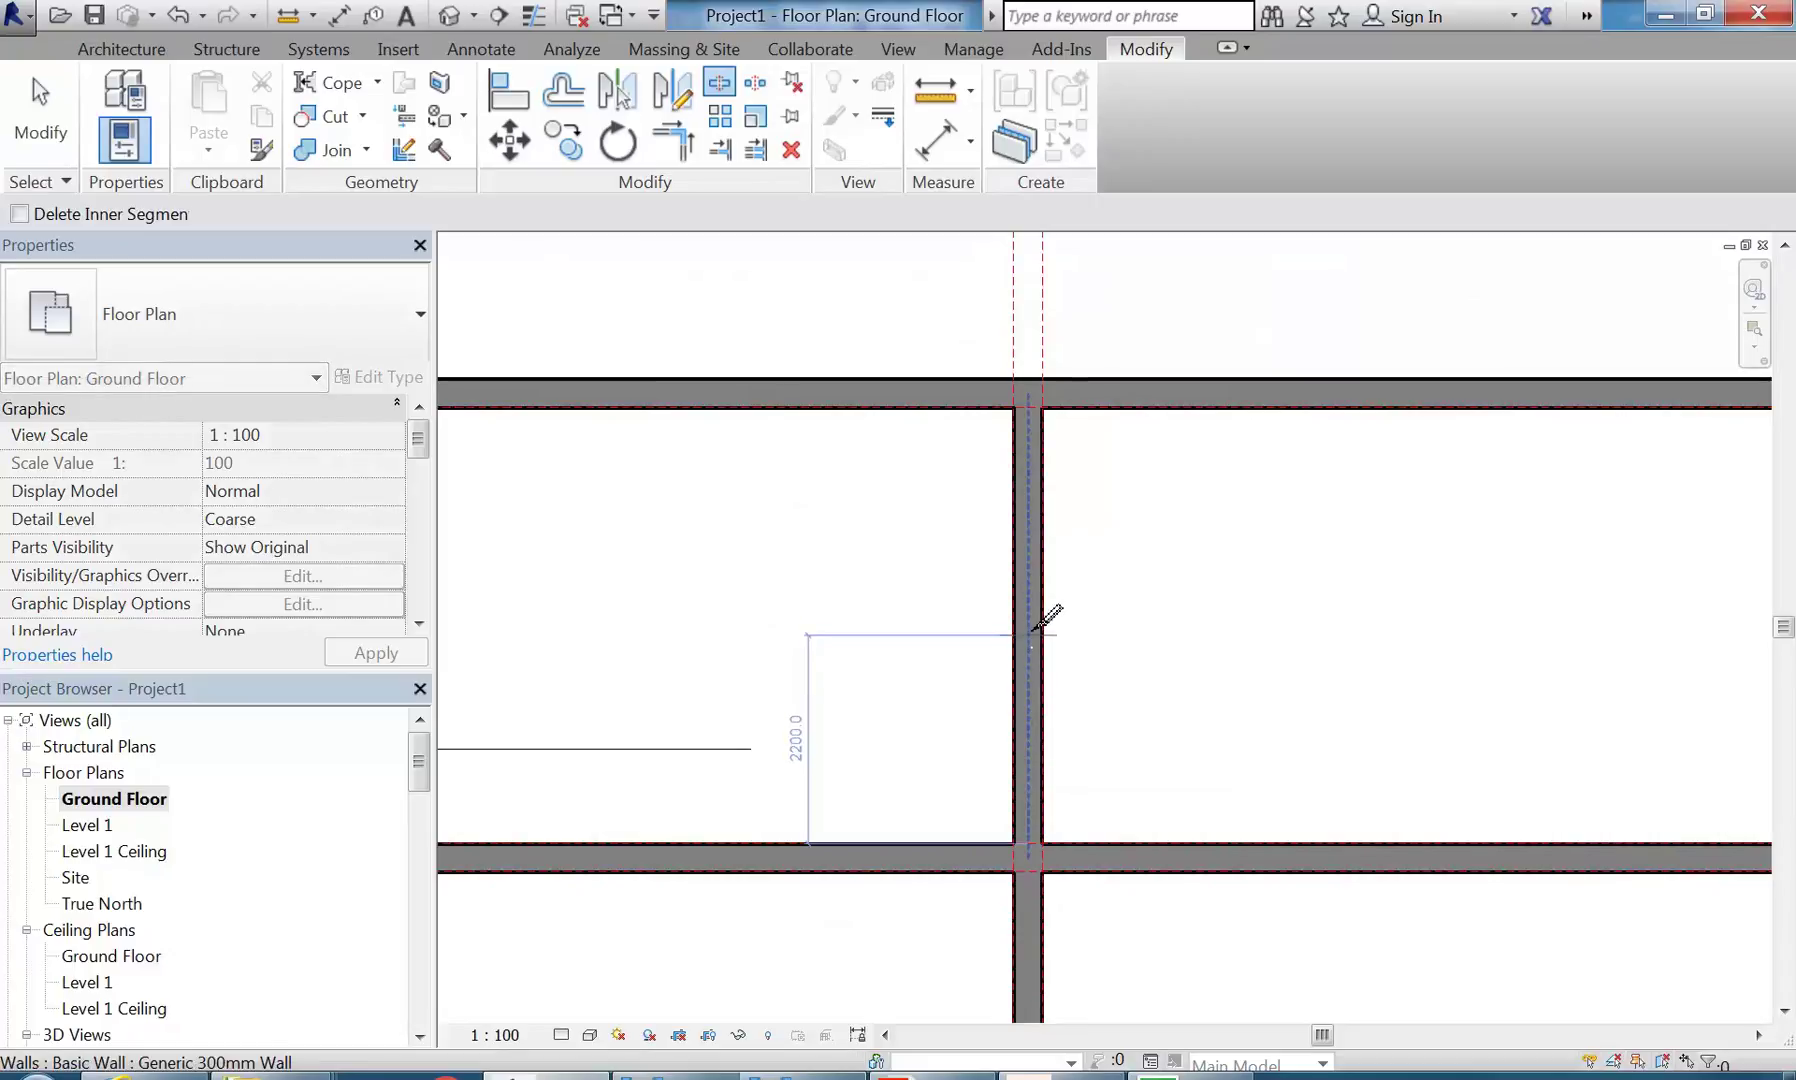
pyautogui.click(1033, 622)
pyautogui.rightClick(913, 528)
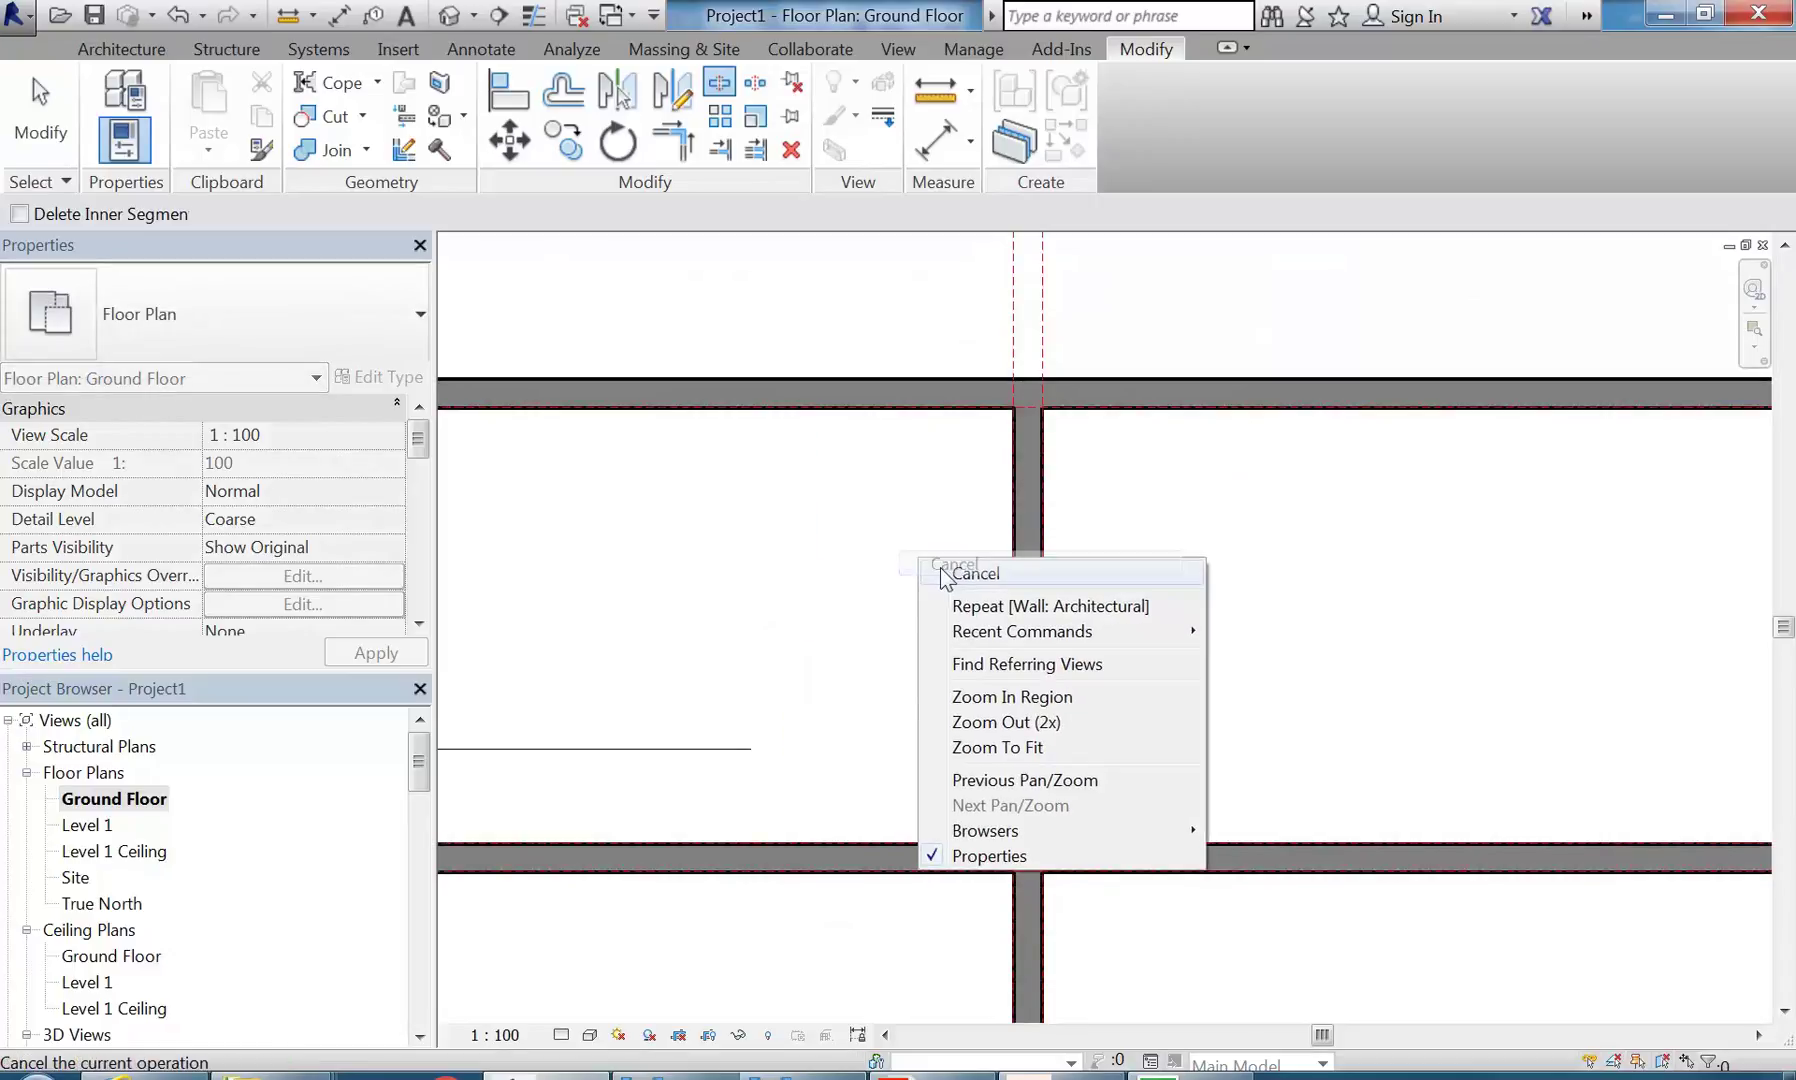
pyautogui.click(934, 555)
pyautogui.scroll(2, 1016, 689)
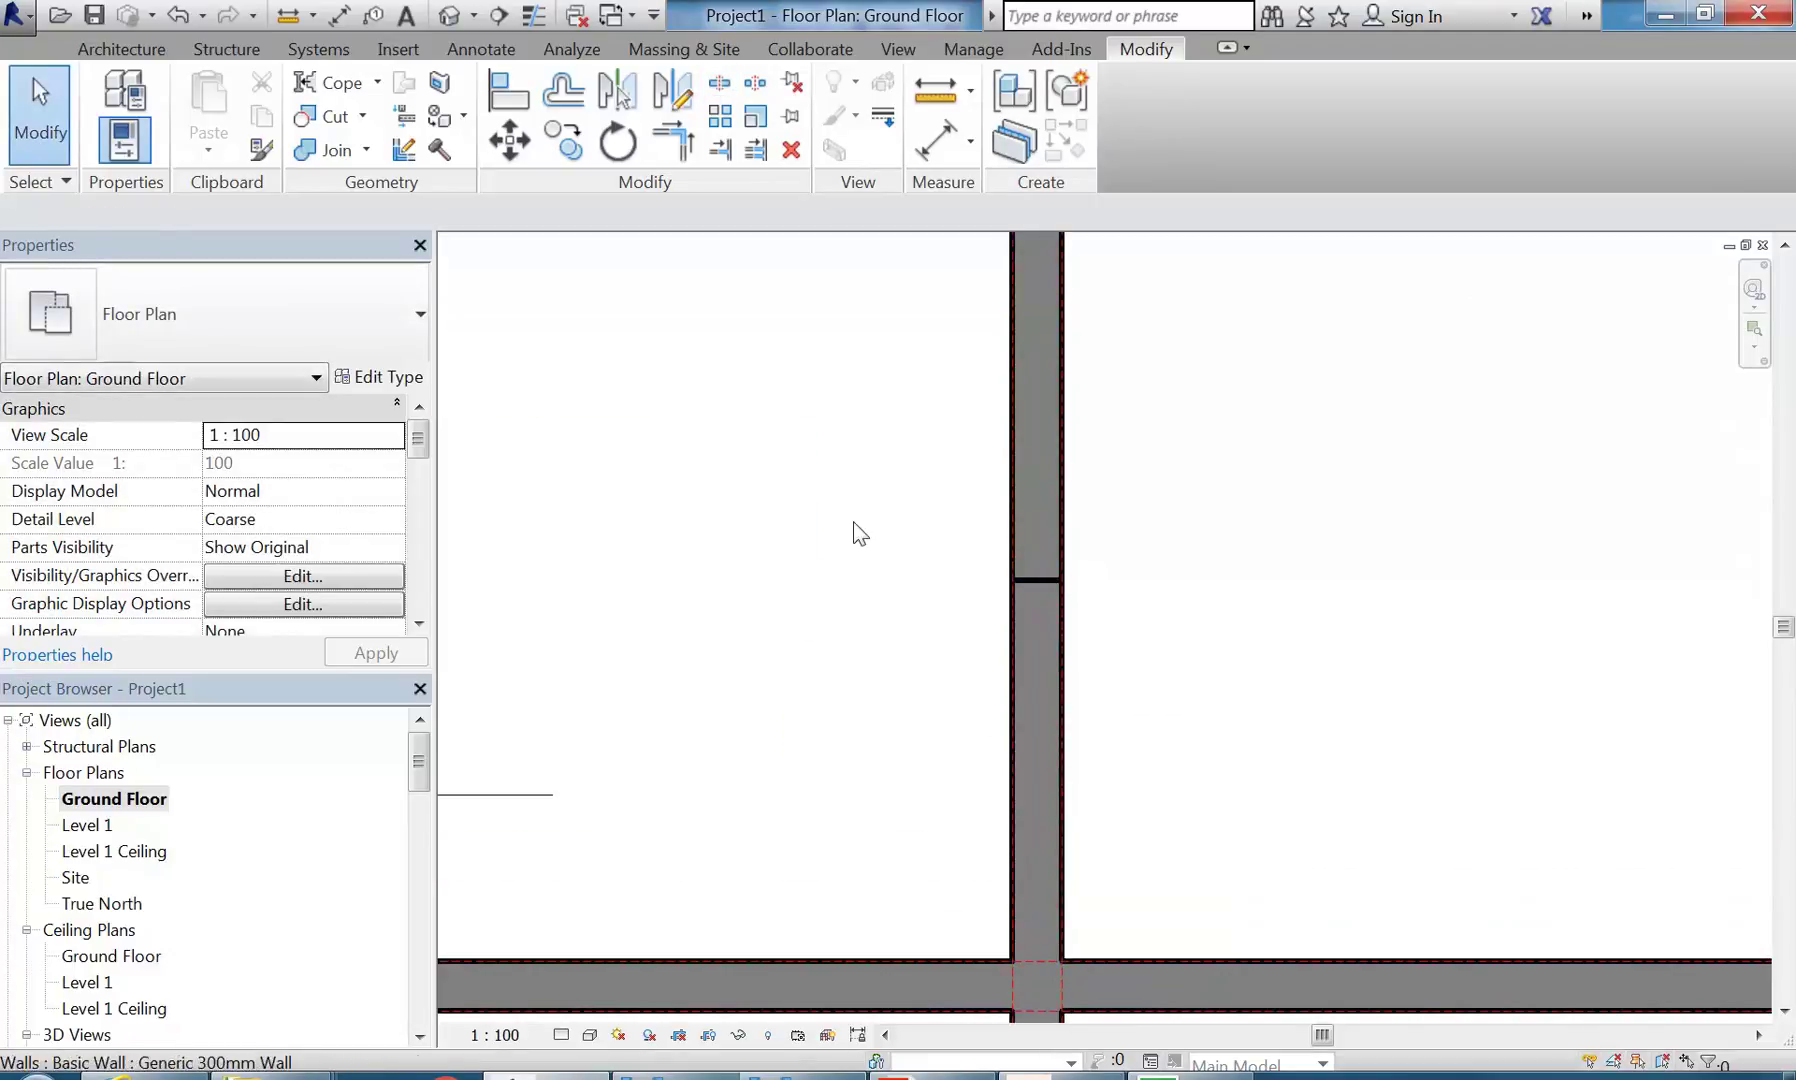
pyautogui.scroll(-1, 855, 563)
# - Shorten the two halves of the split cross wall to stubs about 1160 mm long at the north wall and 1140 mm at the middle wall
pyautogui.click(946, 553)
pyautogui.click(950, 697)
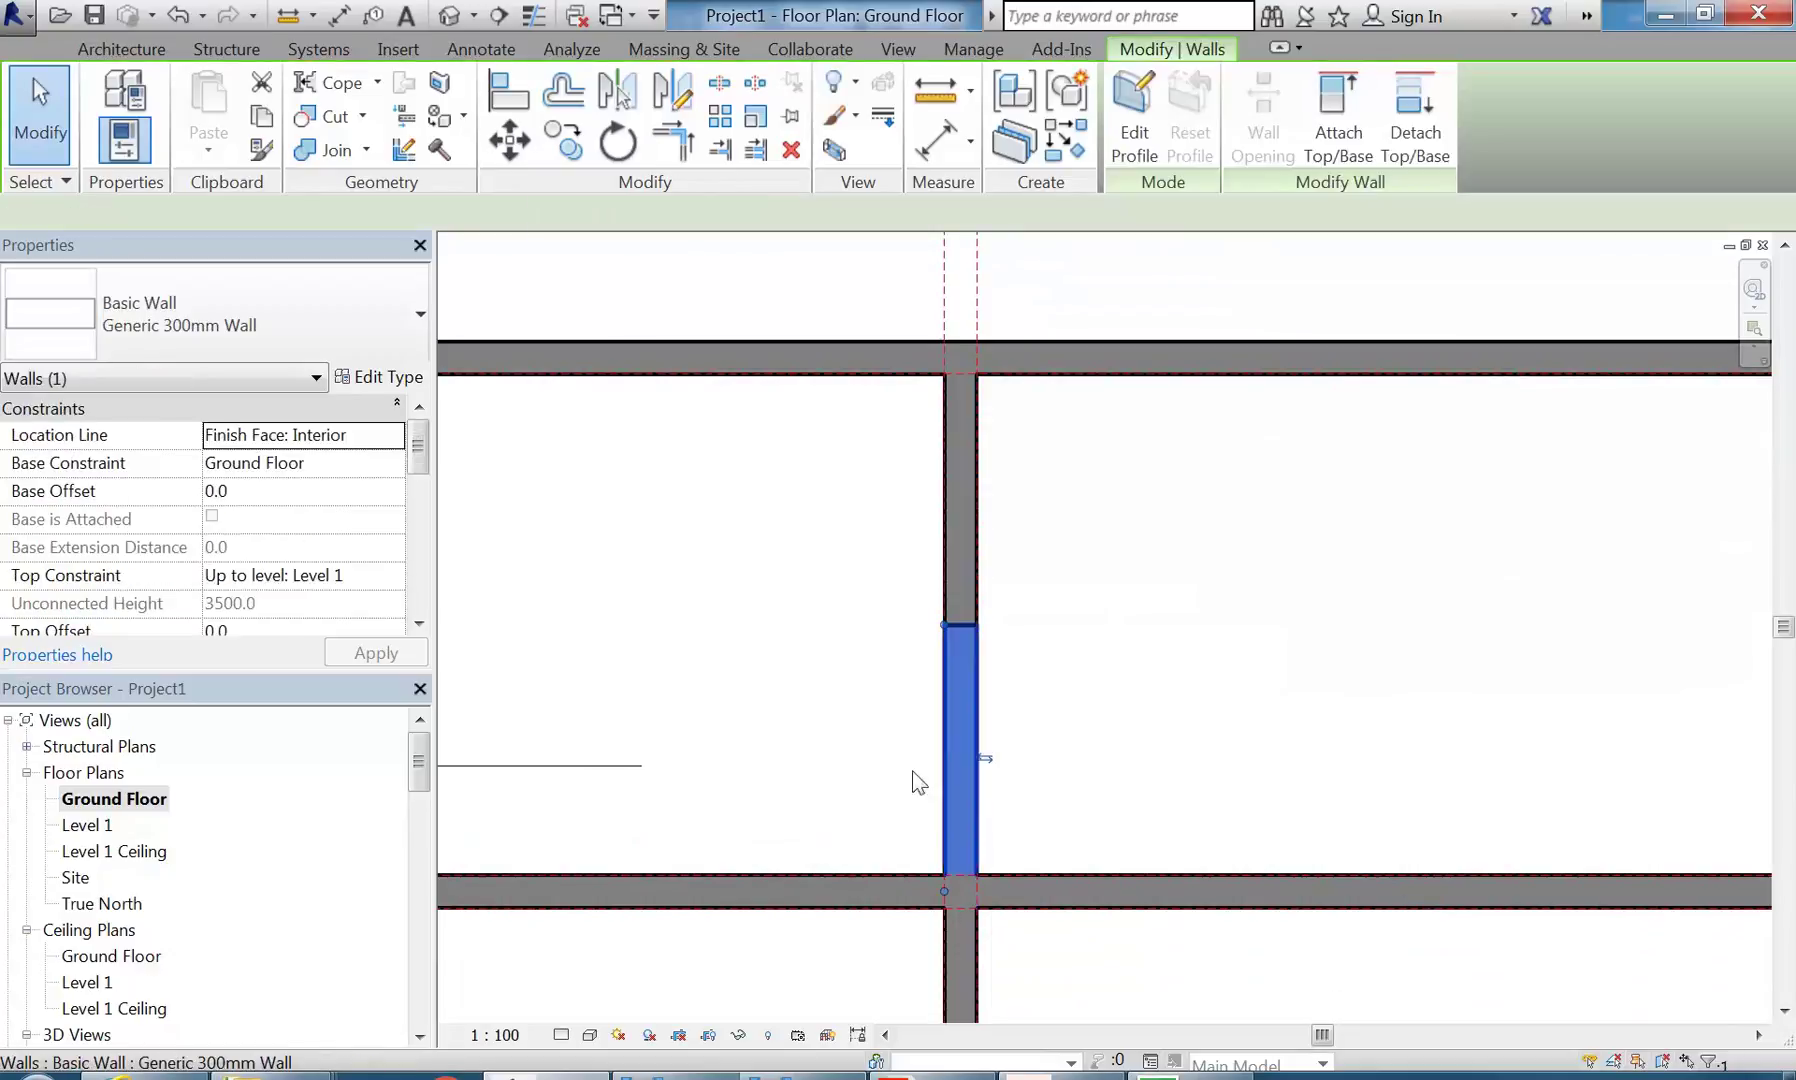
pyautogui.click(842, 642)
pyautogui.click(943, 546)
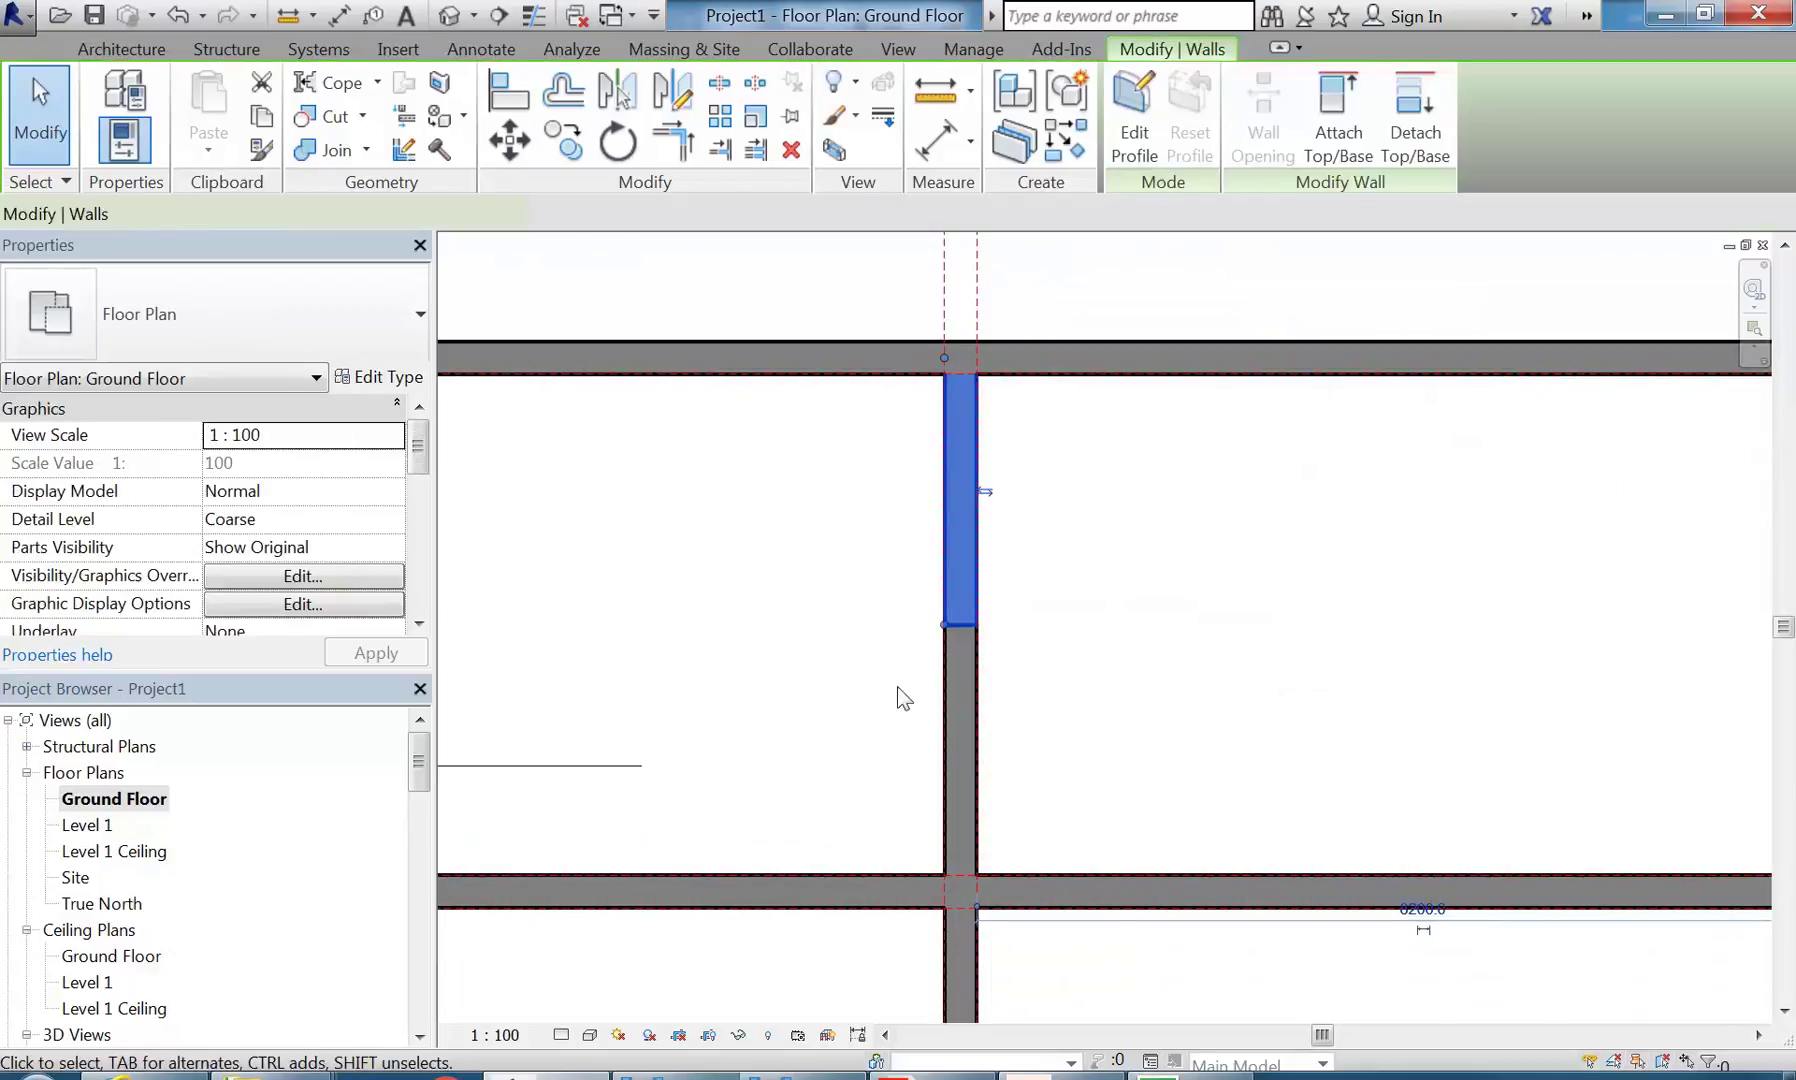
pyautogui.moveTo(945, 626); pyautogui.dragTo(945, 484)
pyautogui.click(946, 630)
pyautogui.moveTo(945, 626); pyautogui.dragTo(946, 762)
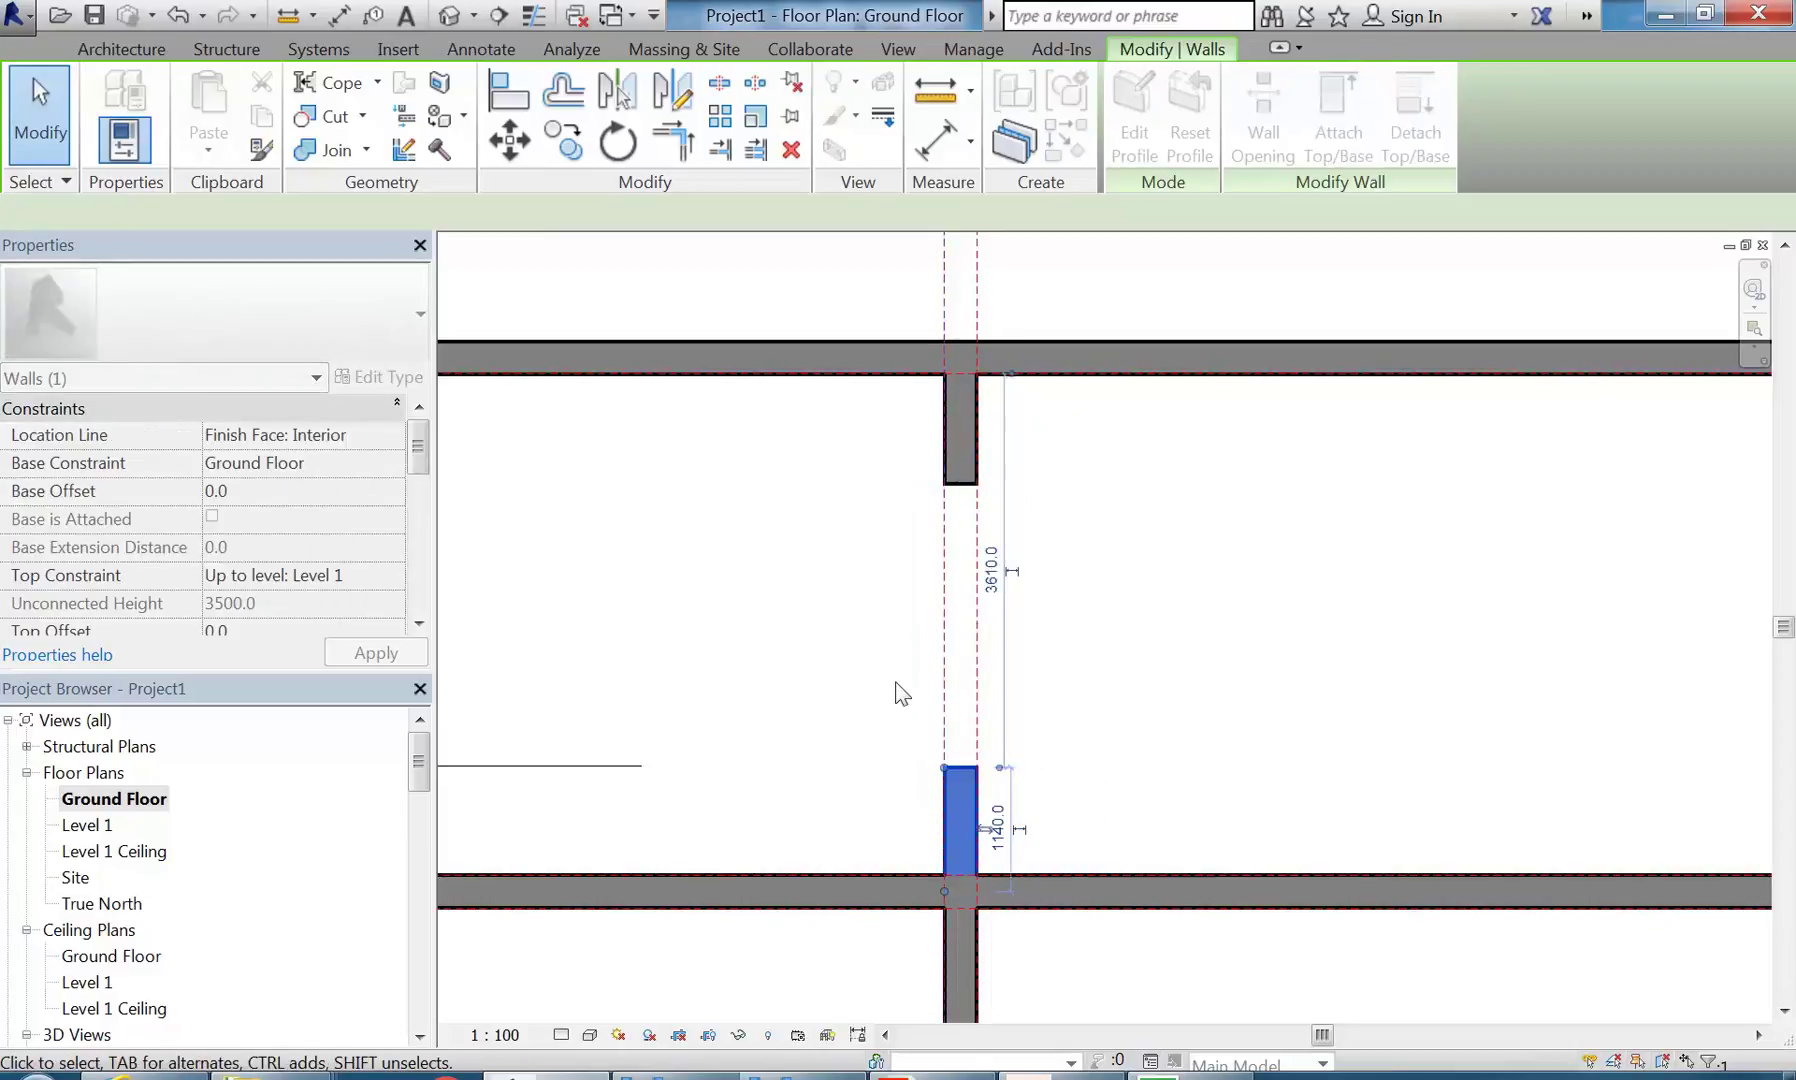
pyautogui.click(898, 690)
# - Draw a north-south building section through both western rooms, looking east toward the cross wall, and open the section view
pyautogui.scroll(-4, 854, 646)
pyautogui.scroll(3, 850, 670)
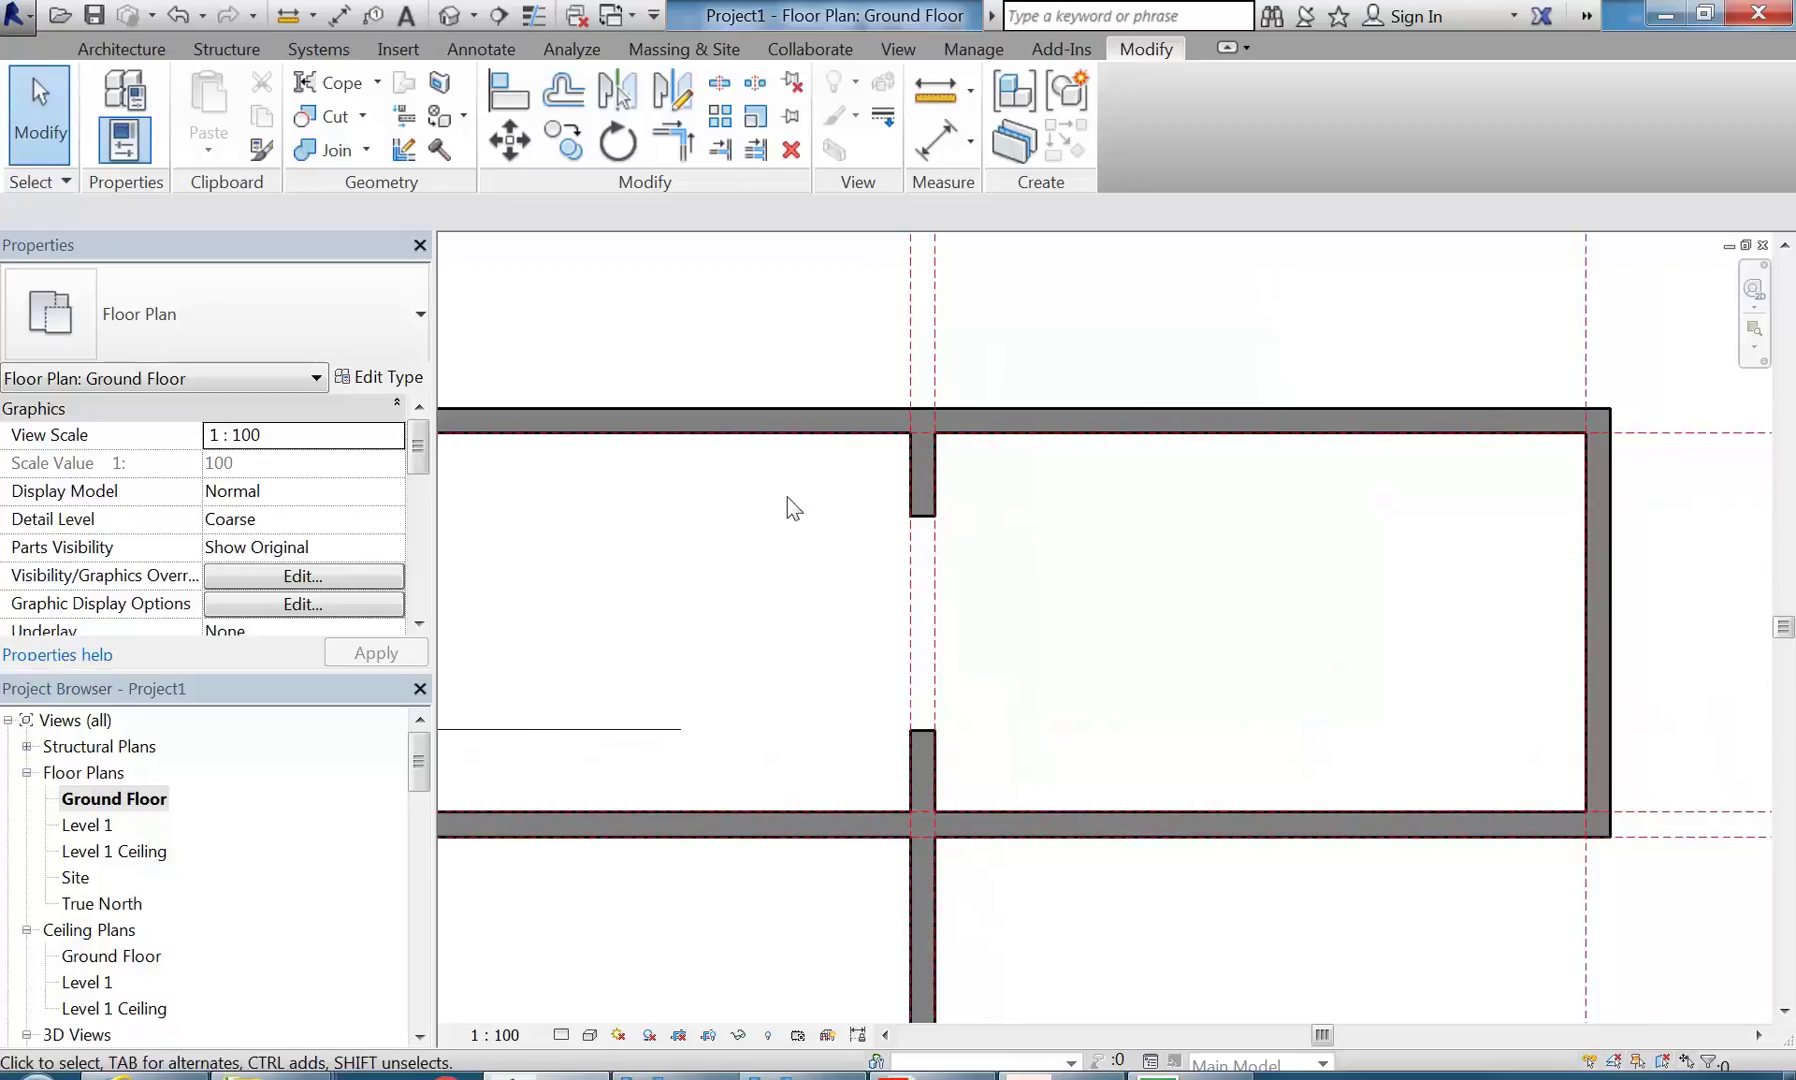
pyautogui.scroll(-2, 787, 497)
pyautogui.moveTo(787, 497); pyautogui.dragTo(940, 590, button='middle')
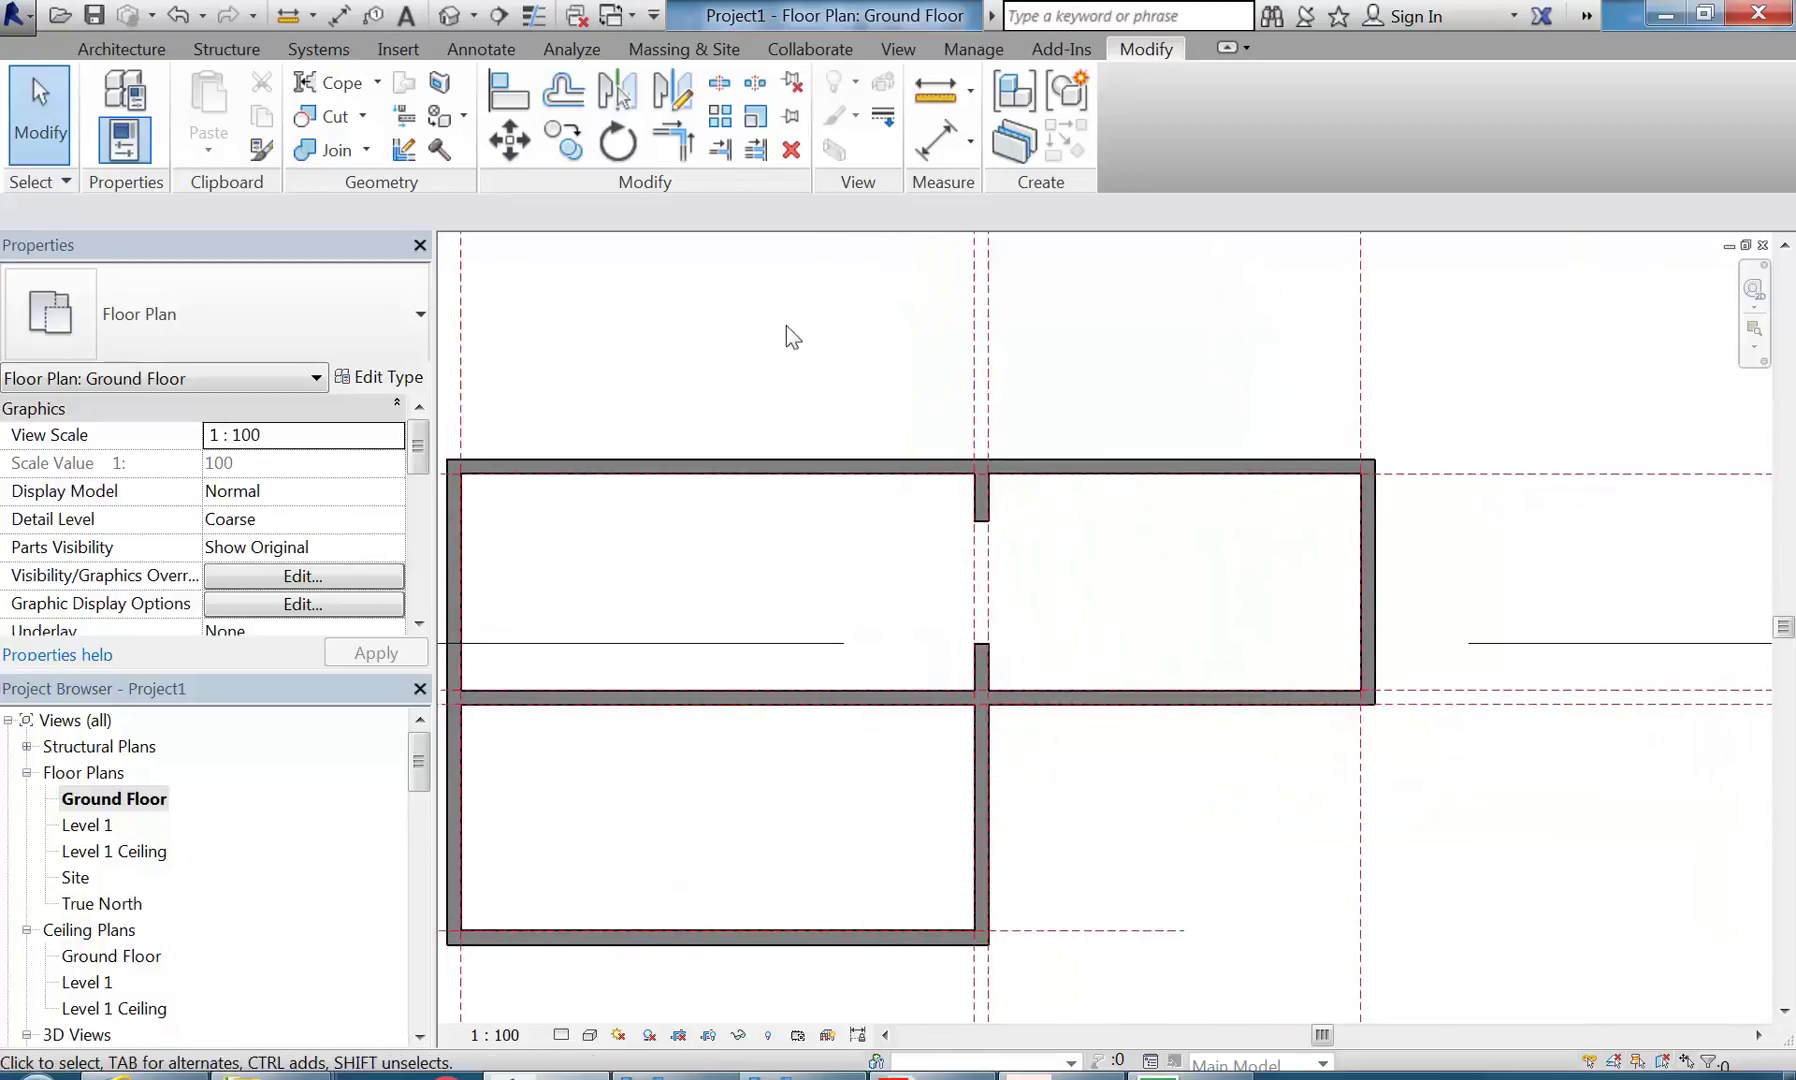
pyautogui.scroll(-1, 786, 326)
pyautogui.click(498, 15)
pyautogui.scroll(-2, 890, 520)
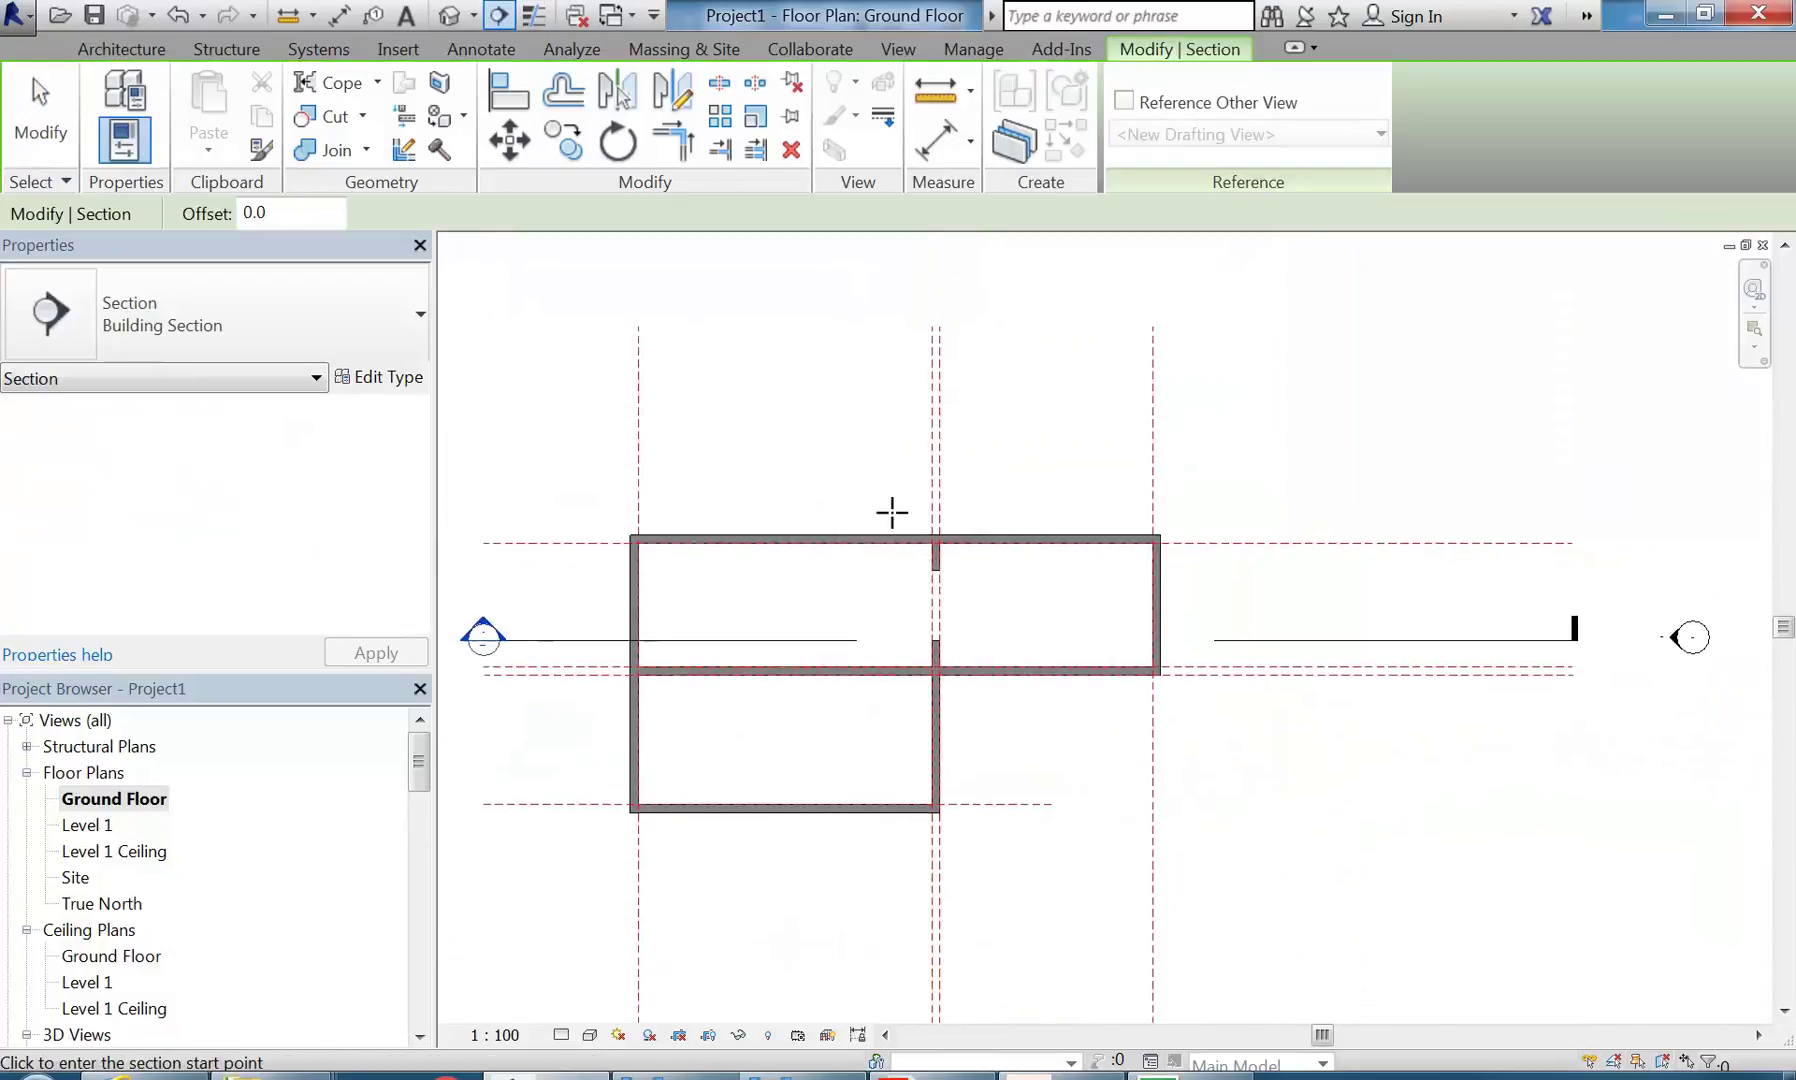
pyautogui.click(855, 472)
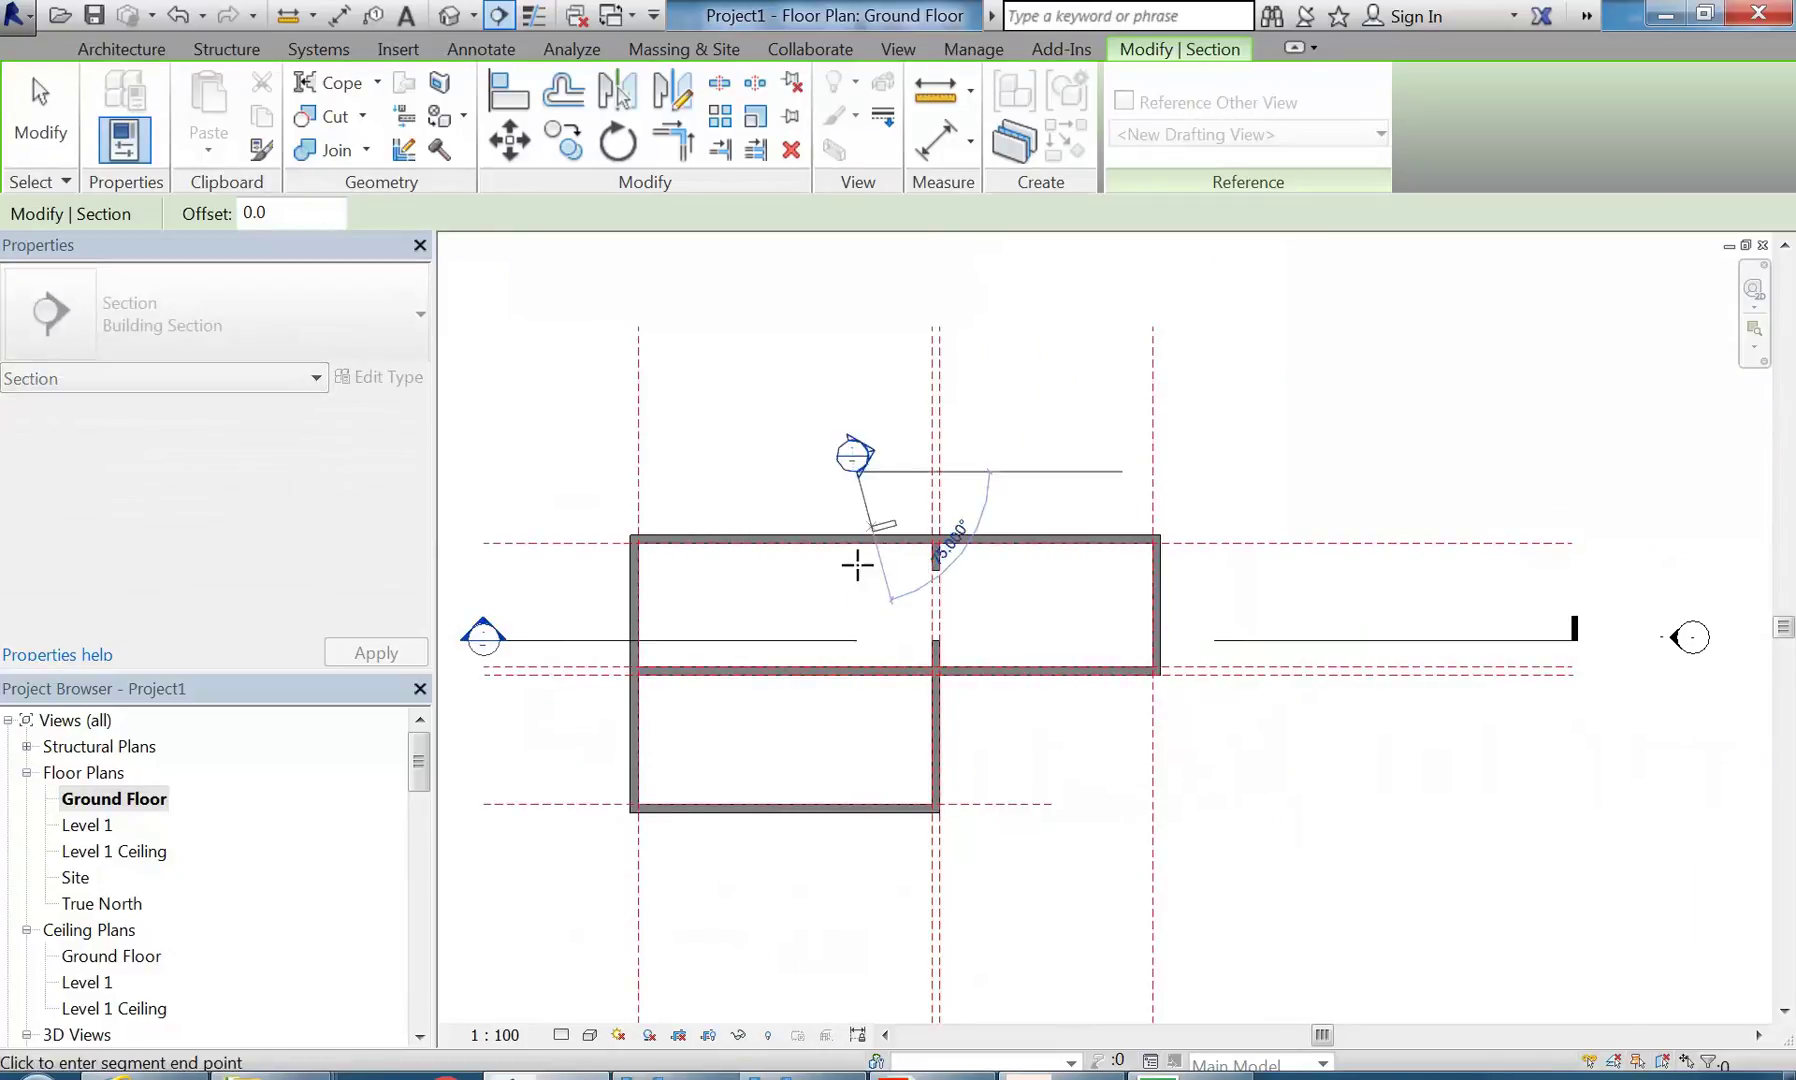
pyautogui.click(856, 860)
pyautogui.press('Escape')
pyautogui.press('Escape')
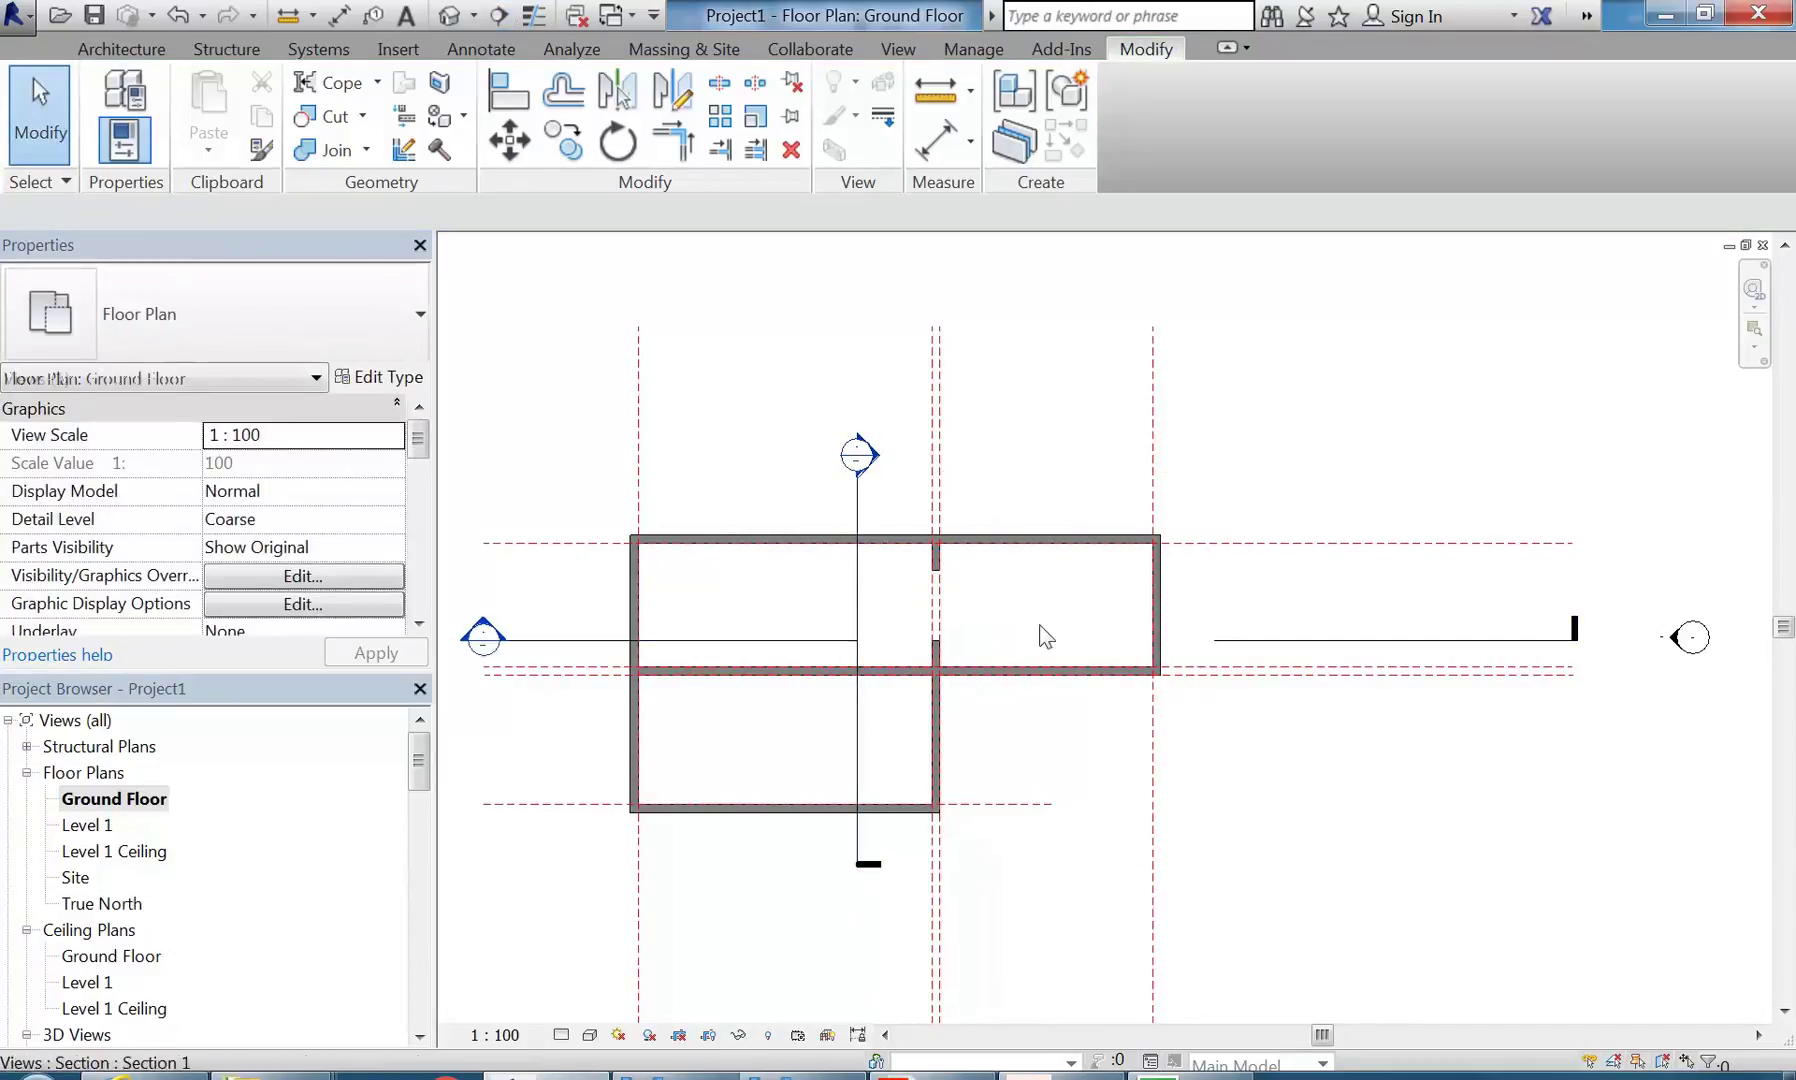
pyautogui.doubleClick(859, 456)
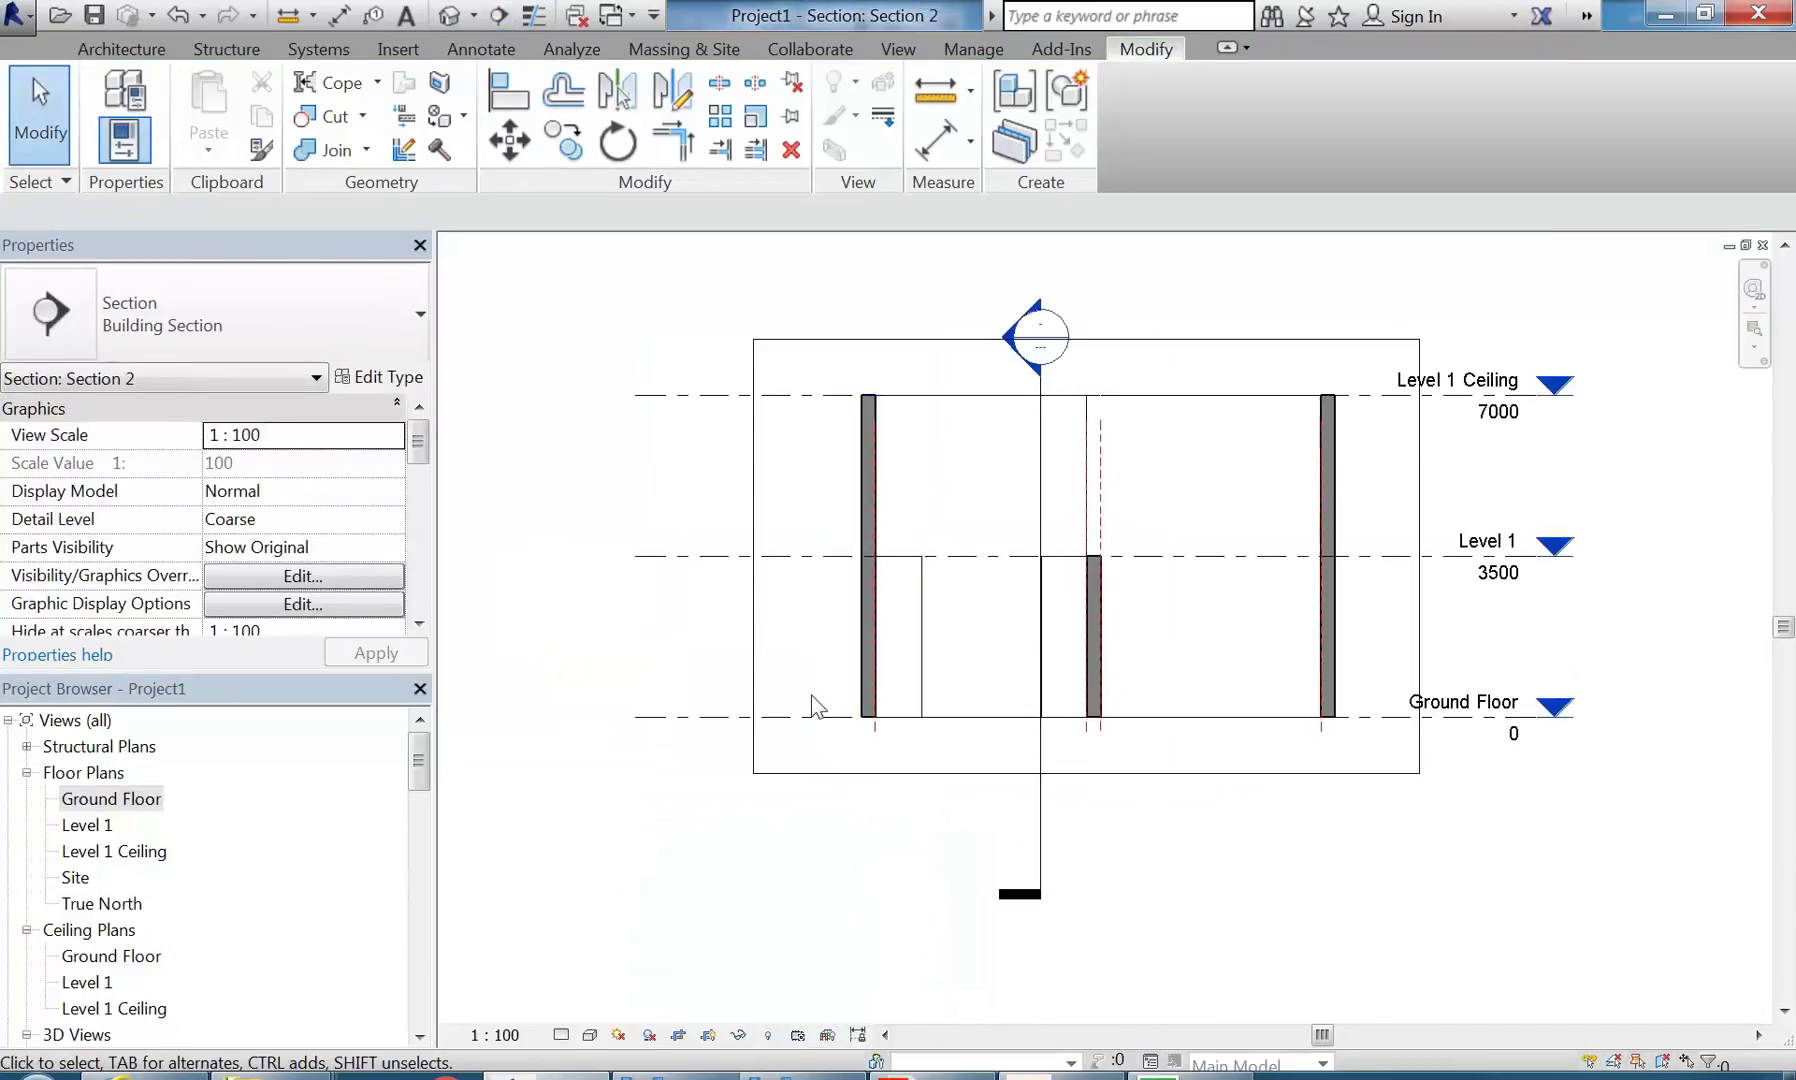
# - Examine the two cross wall stubs and the full-height opening between them in the Section 2 view
pyautogui.scroll(5, 969, 614)
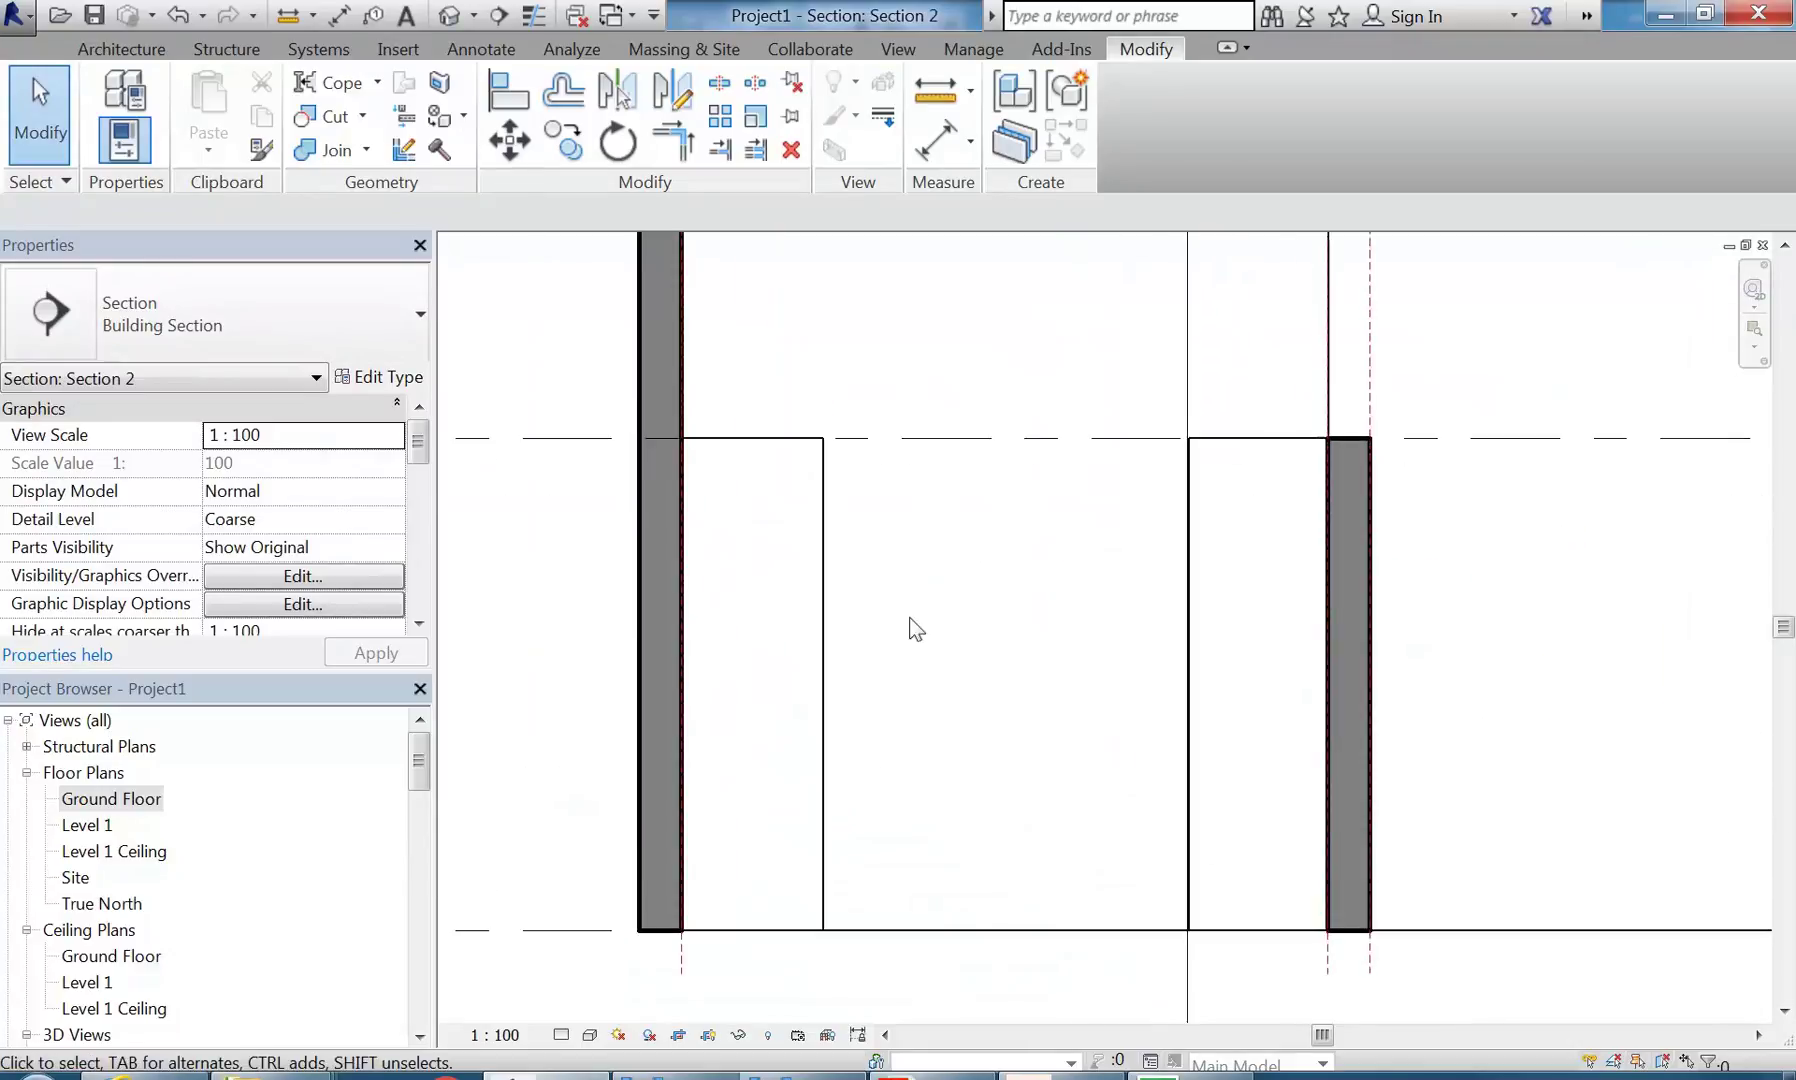
pyautogui.click(828, 642)
pyautogui.click(1191, 570)
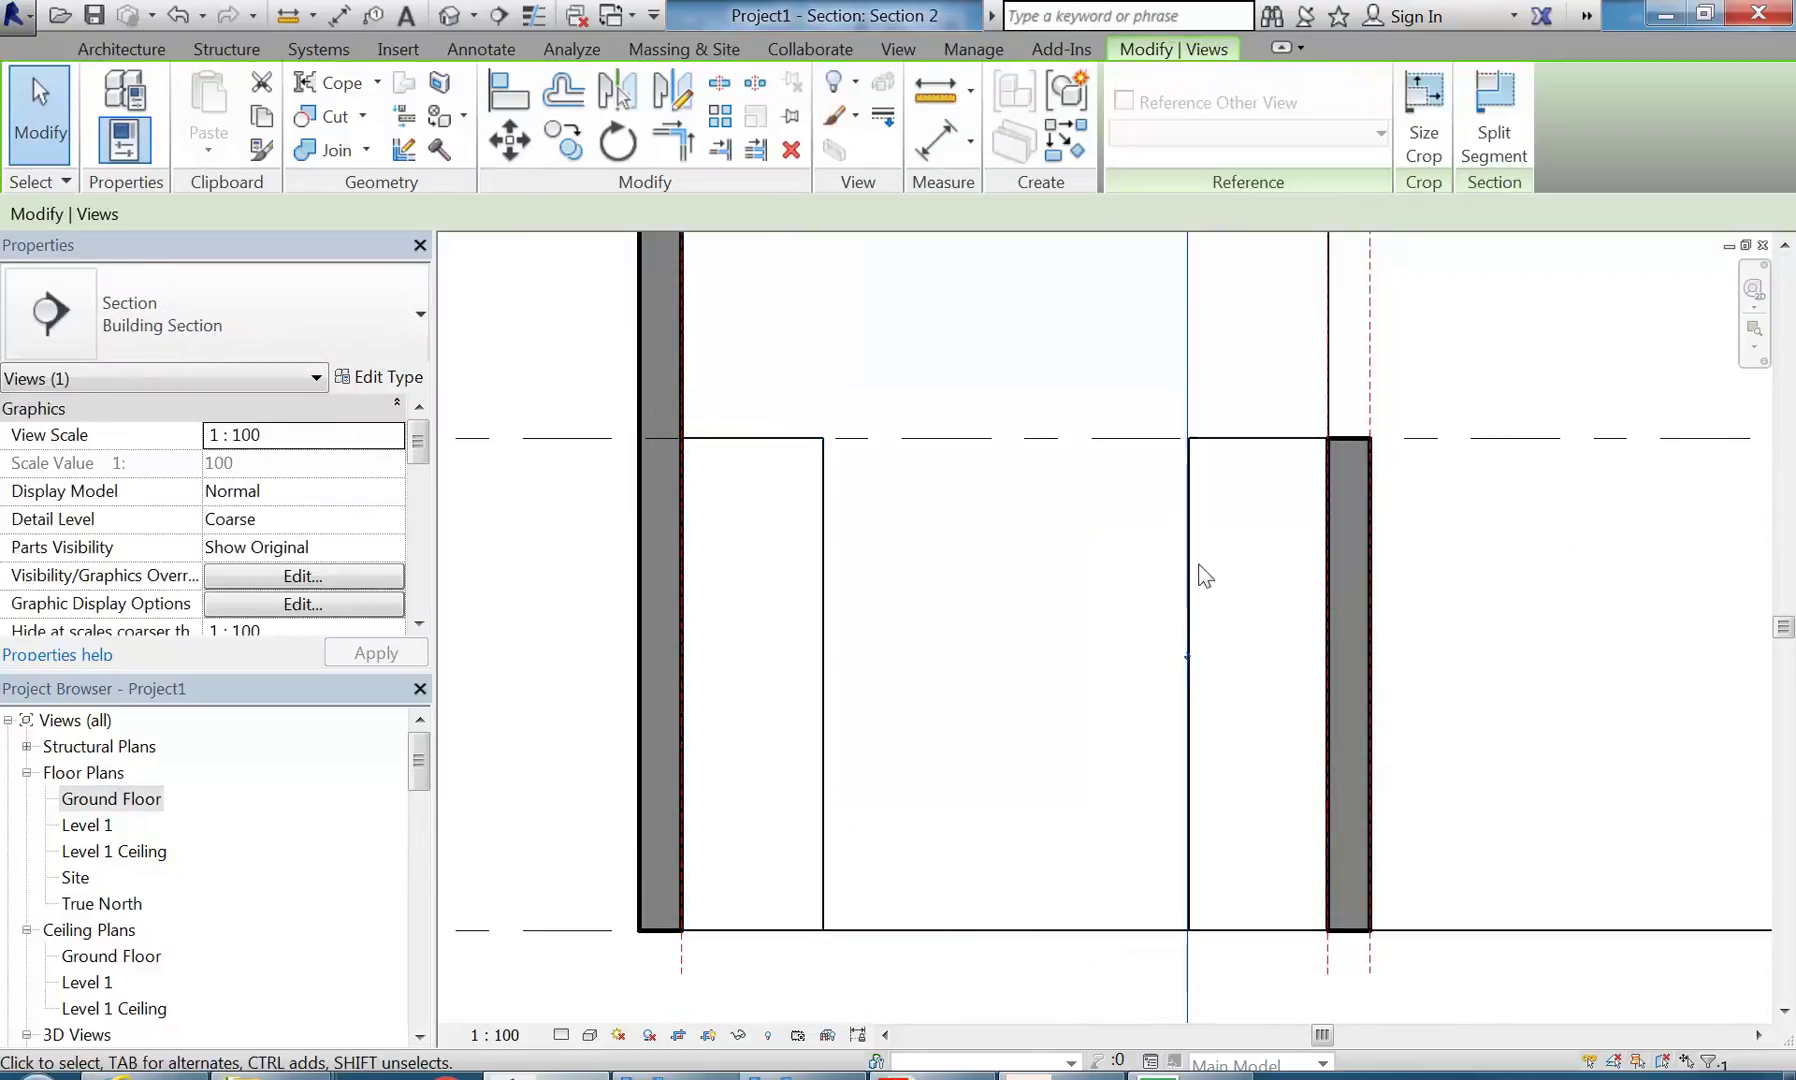
pyautogui.click(1235, 447)
pyautogui.scroll(-2, 992, 616)
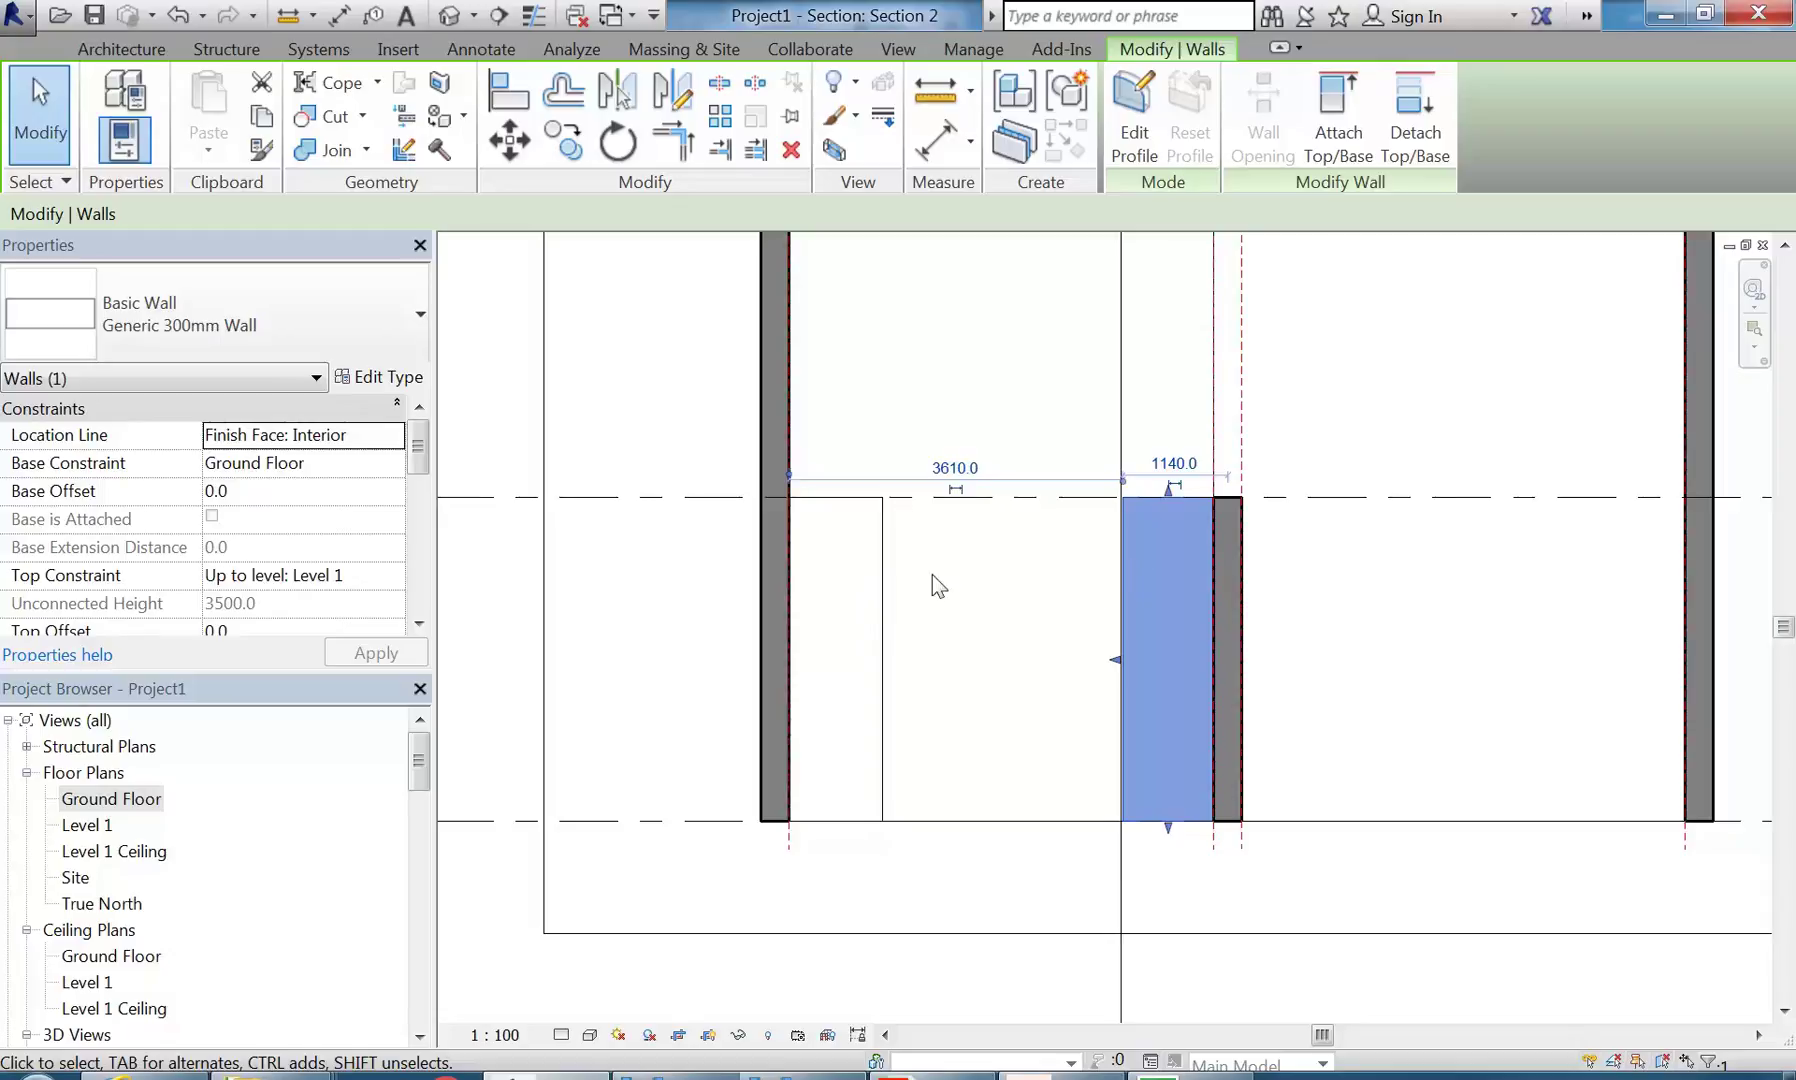
pyautogui.click(1093, 564)
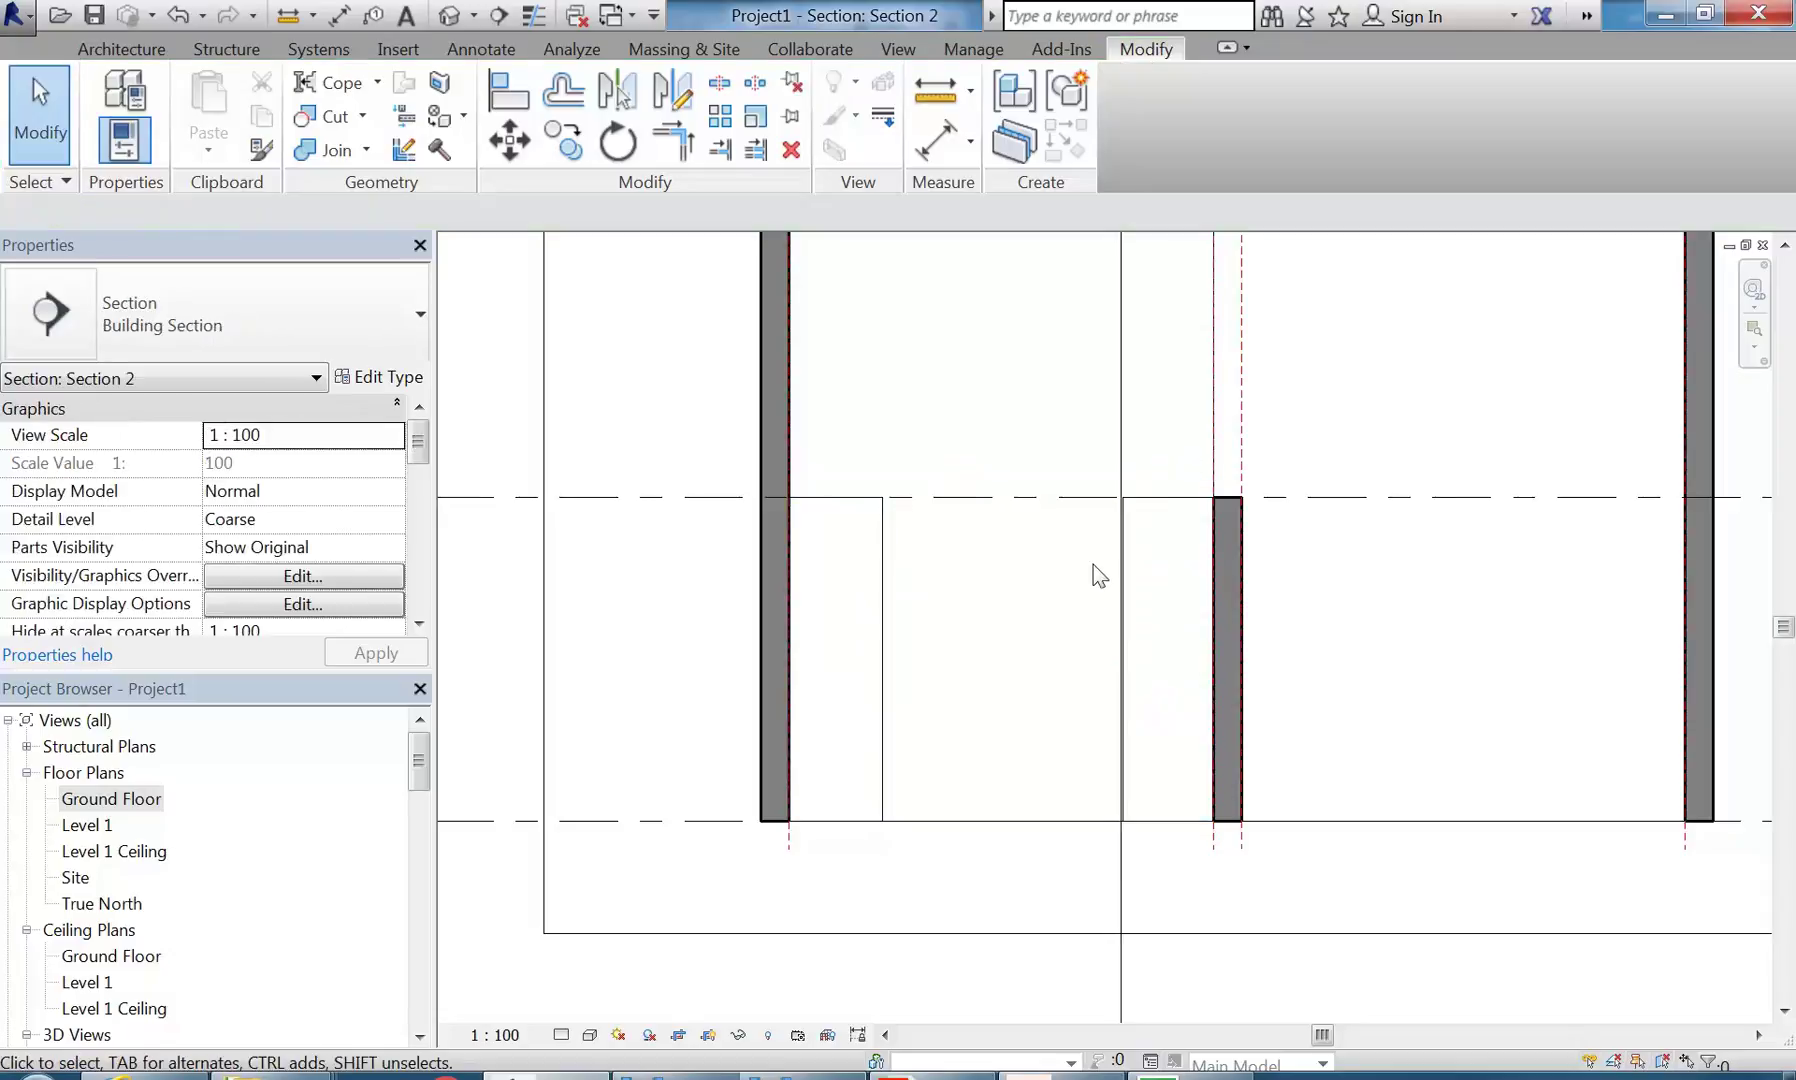
# - In the Ground Floor plan, extend the northern cross wall stub to the middle wall to close the opening, and reopen Section 2
pyautogui.doubleClick(130, 799)
pyautogui.scroll(3, 991, 602)
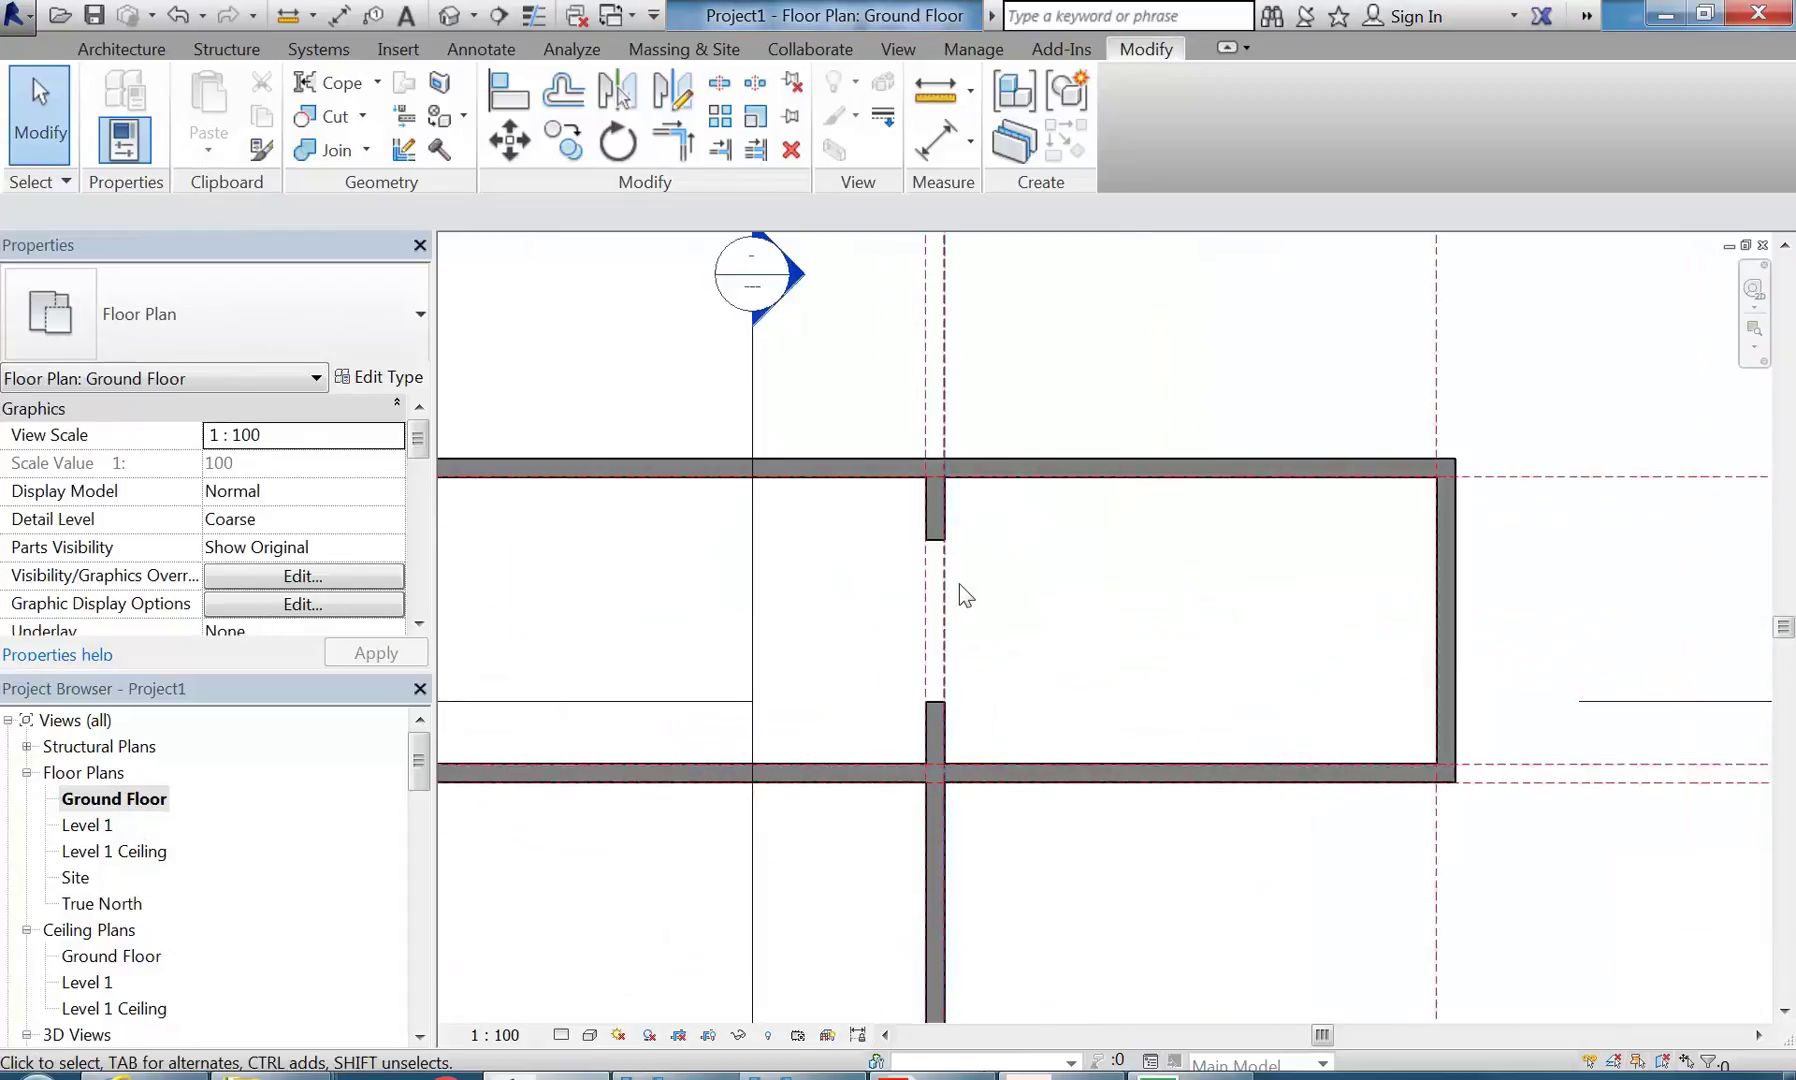
pyautogui.click(924, 514)
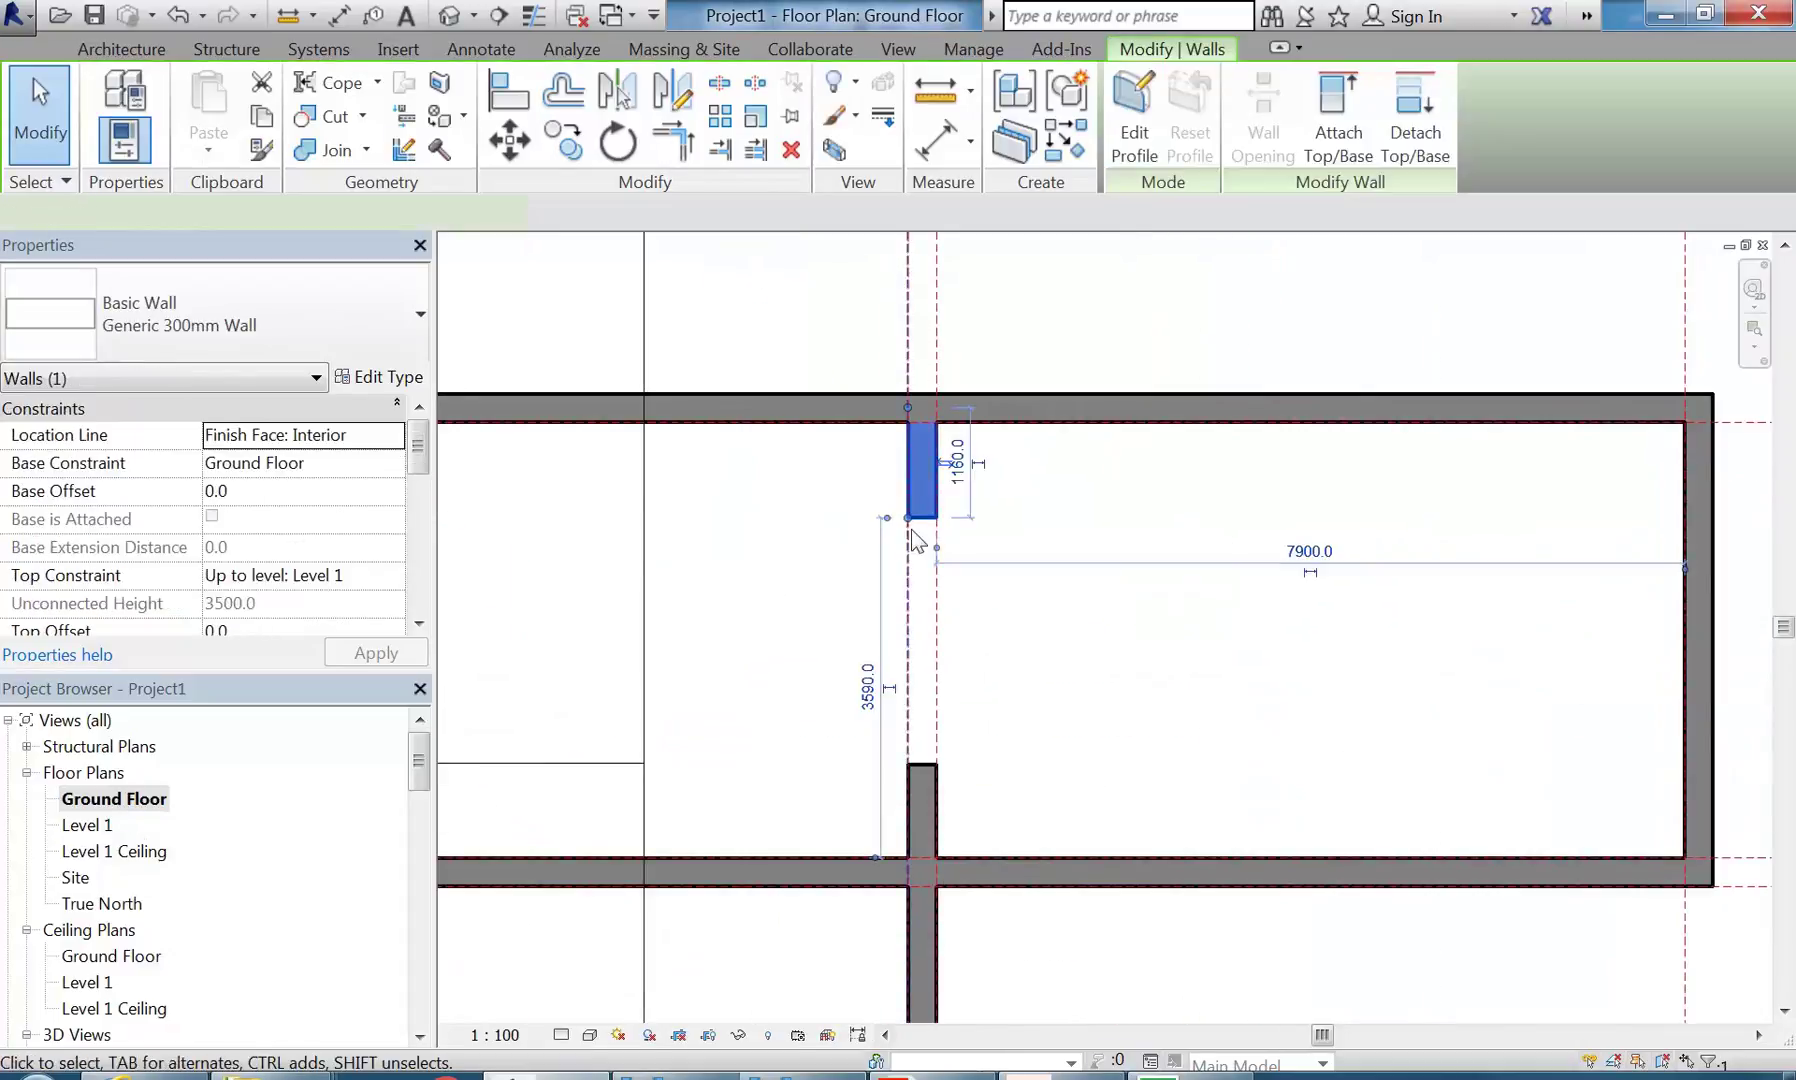
pyautogui.moveTo(922, 516); pyautogui.dragTo(874, 818)
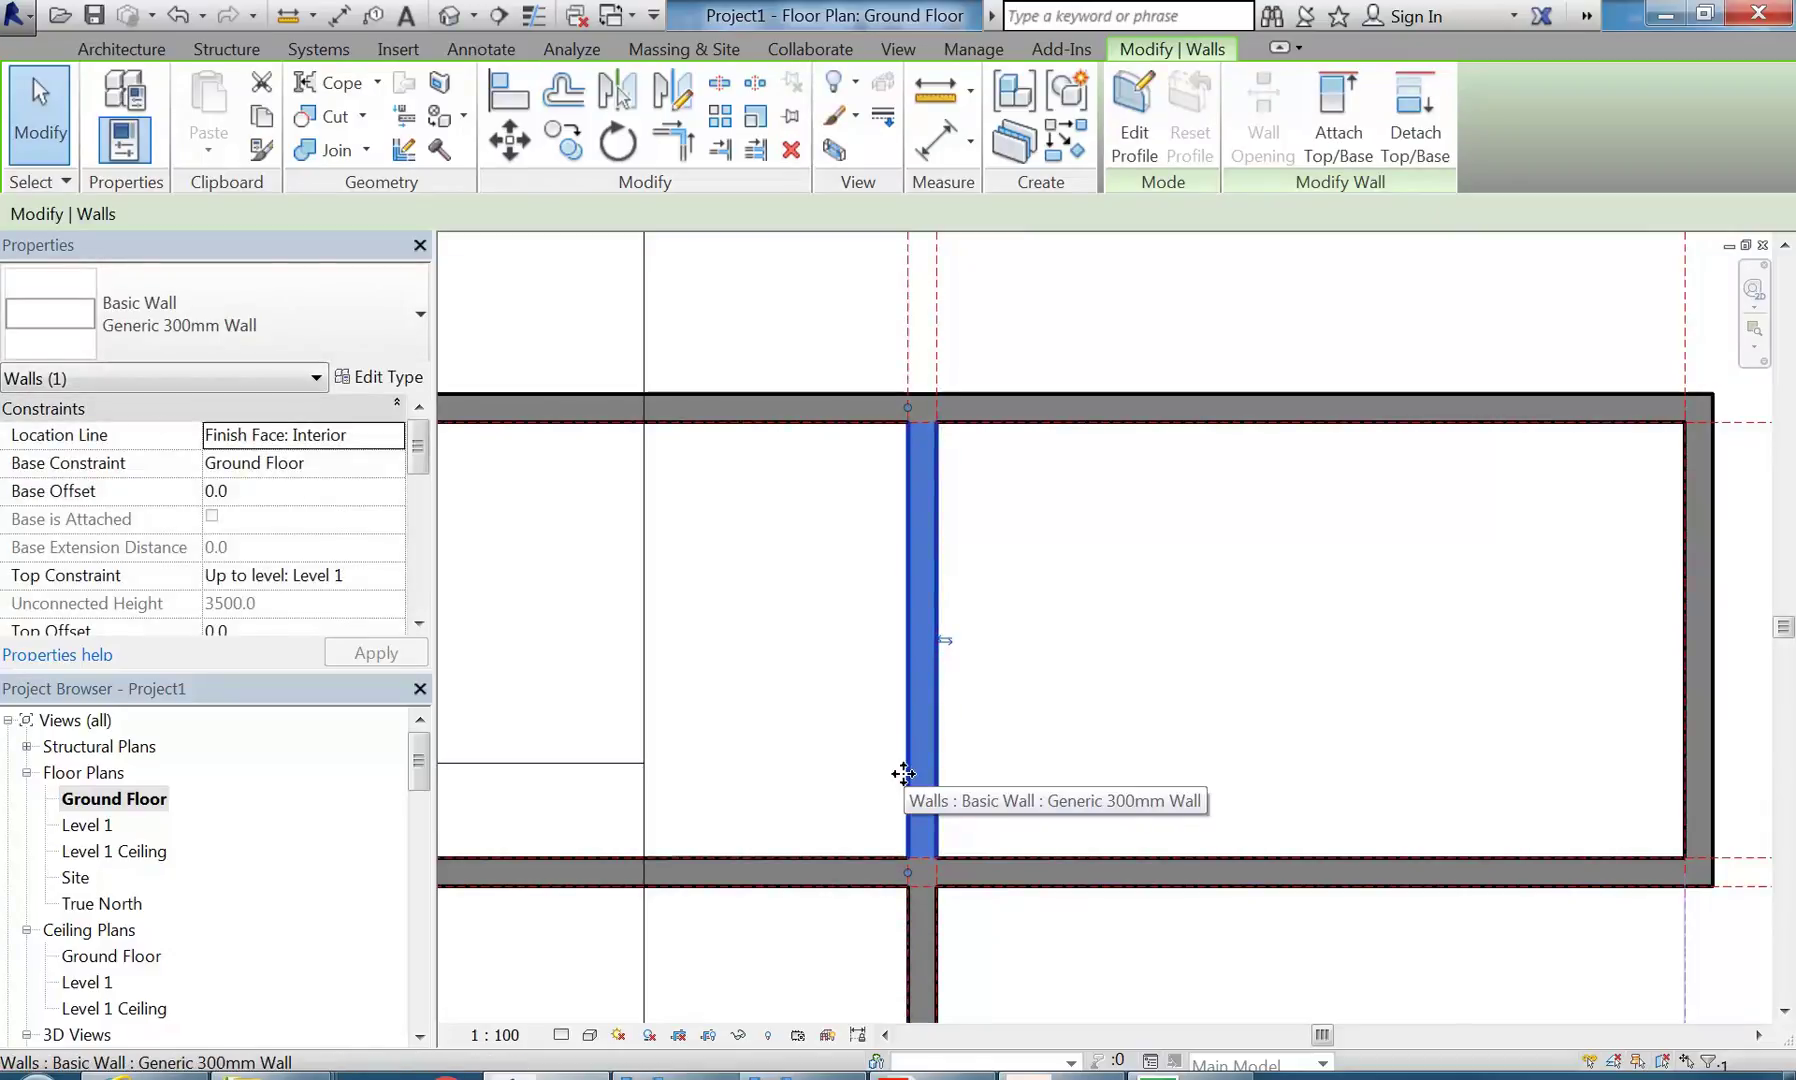
pyautogui.click(817, 611)
pyautogui.scroll(-3, 1082, 633)
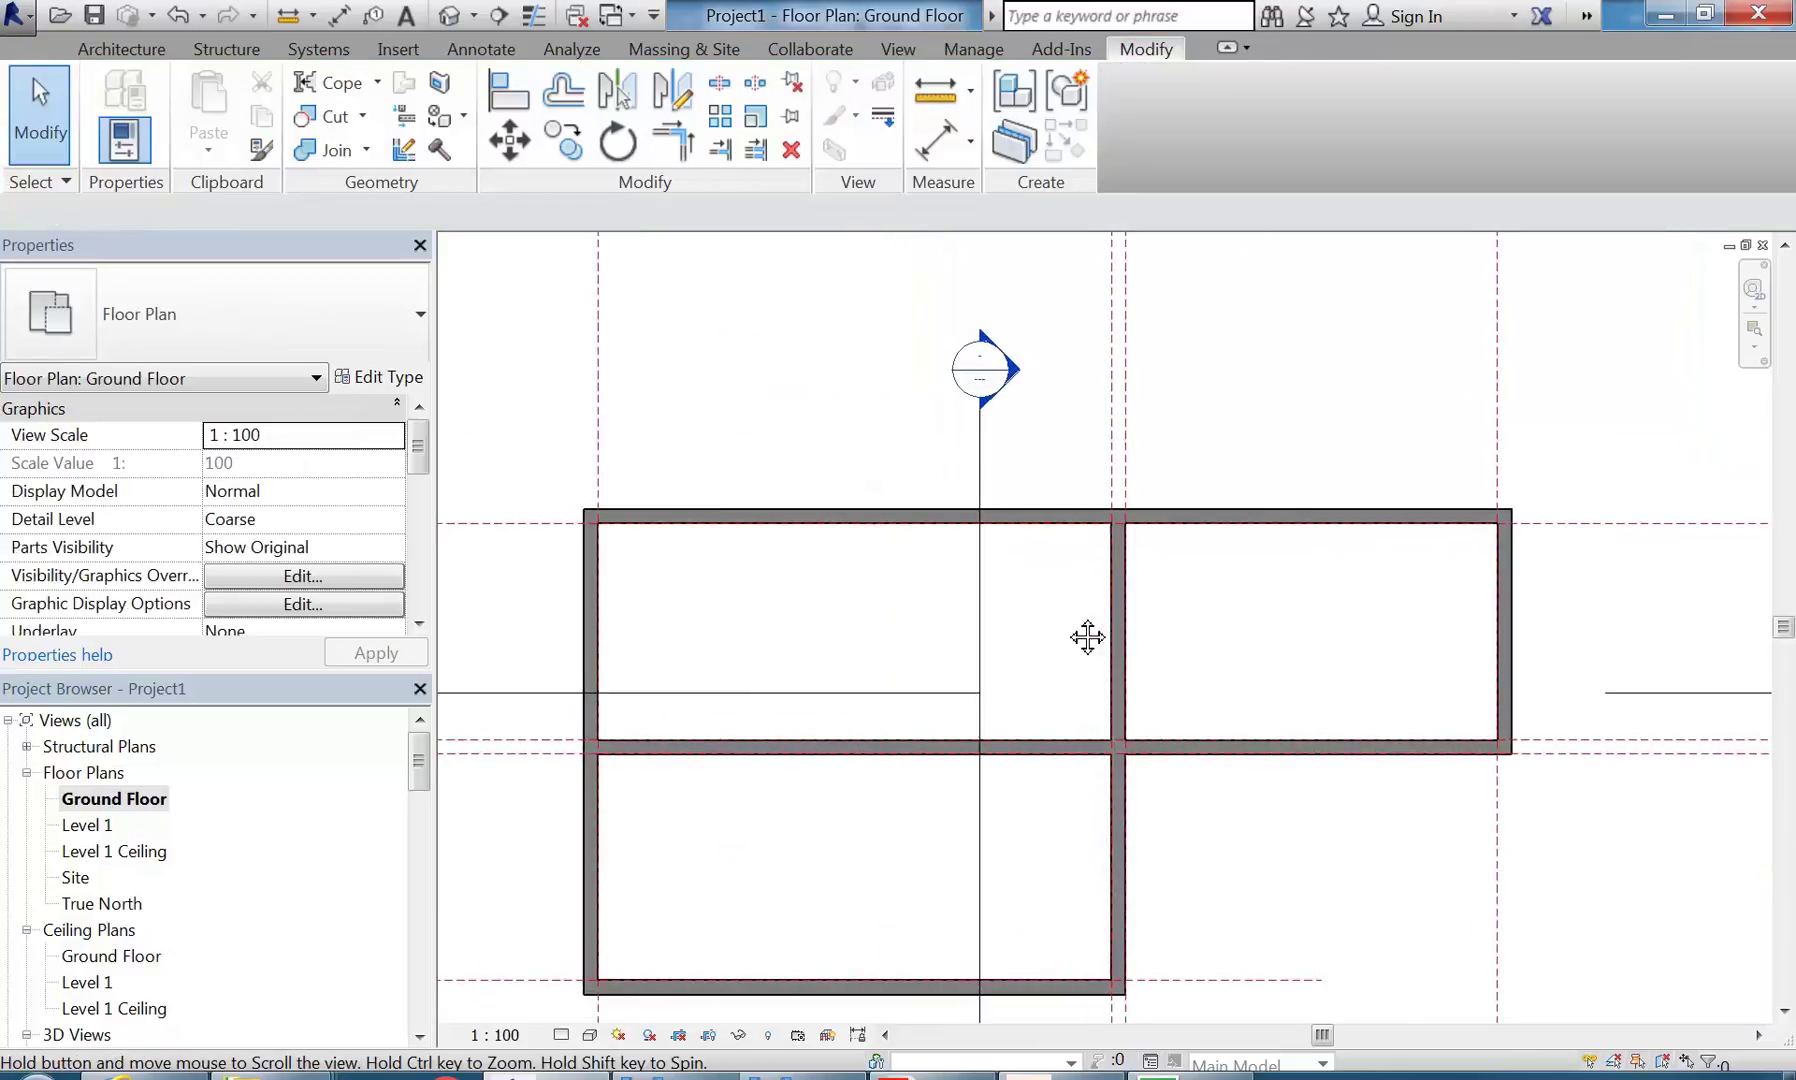
pyautogui.doubleClick(1013, 366)
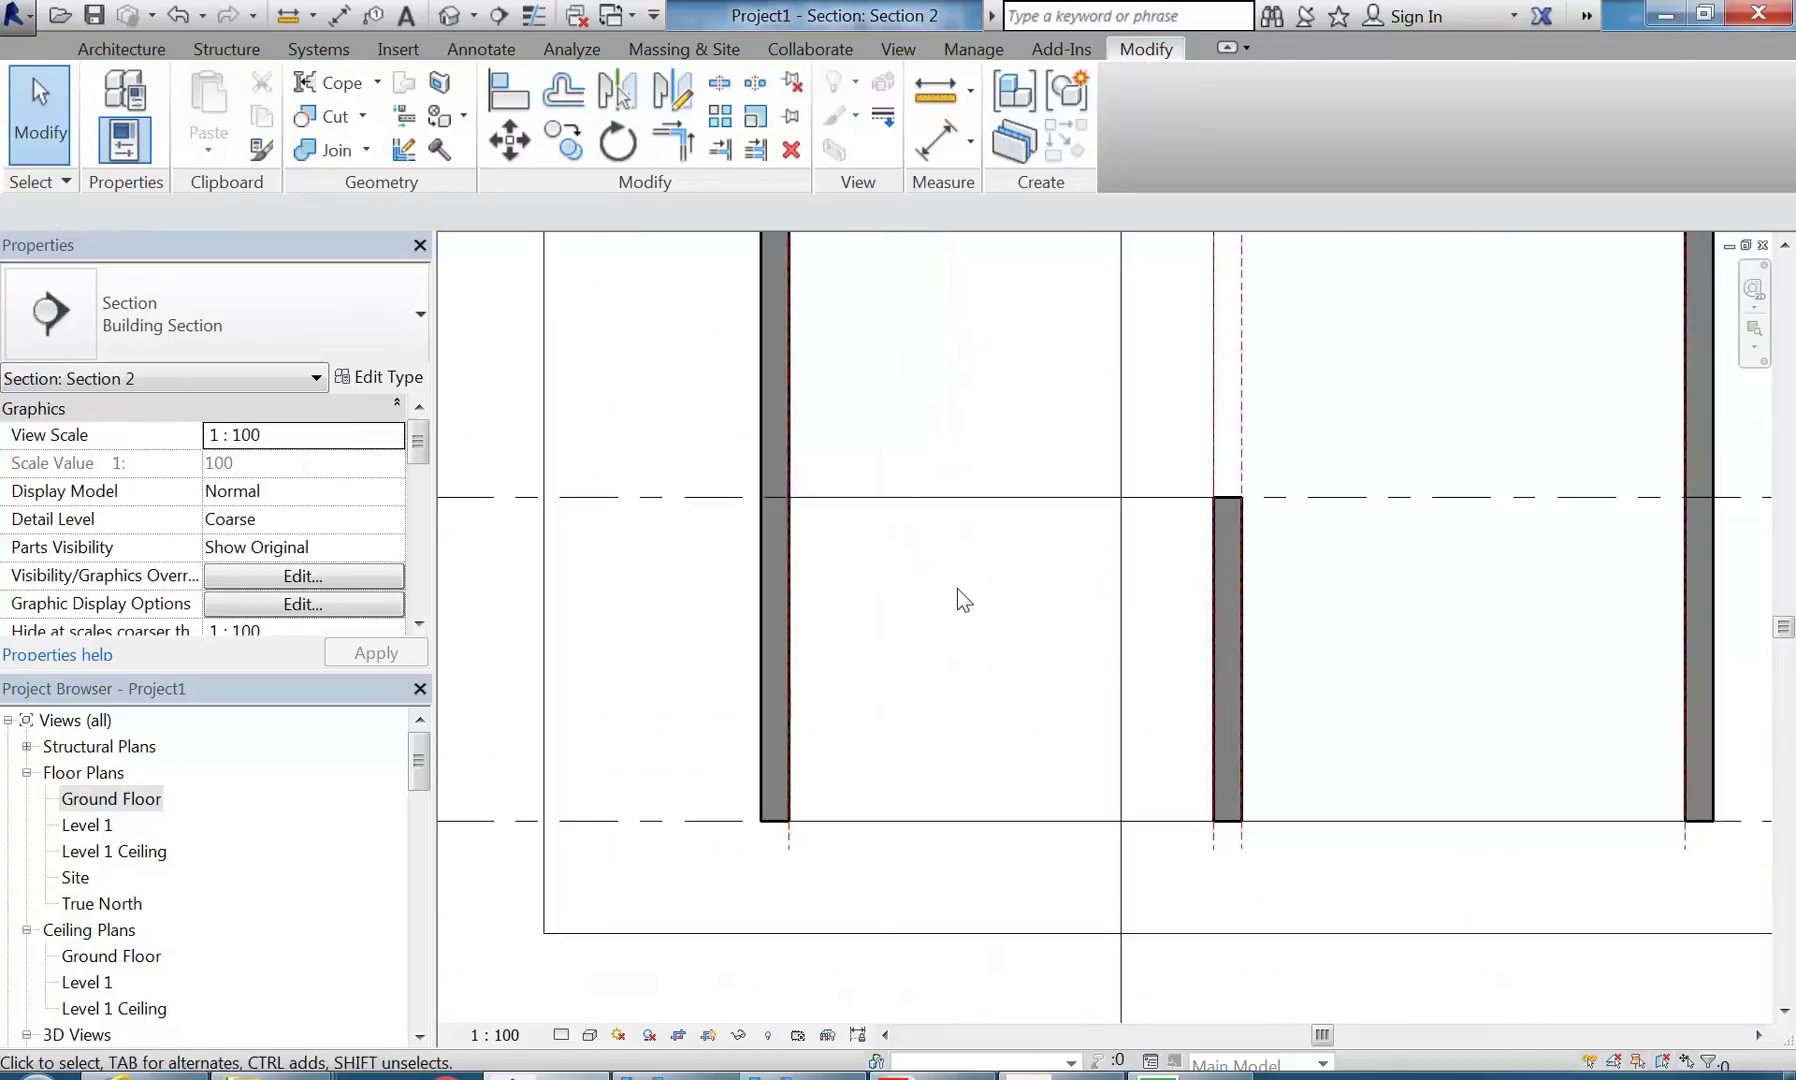
# - Edit the cross wall's profile in Section 2, sketching a doorway outline about 2340 mm wide and 2560 mm high up from the wall's base line
pyautogui.click(926, 828)
pyautogui.scroll(2, 954, 657)
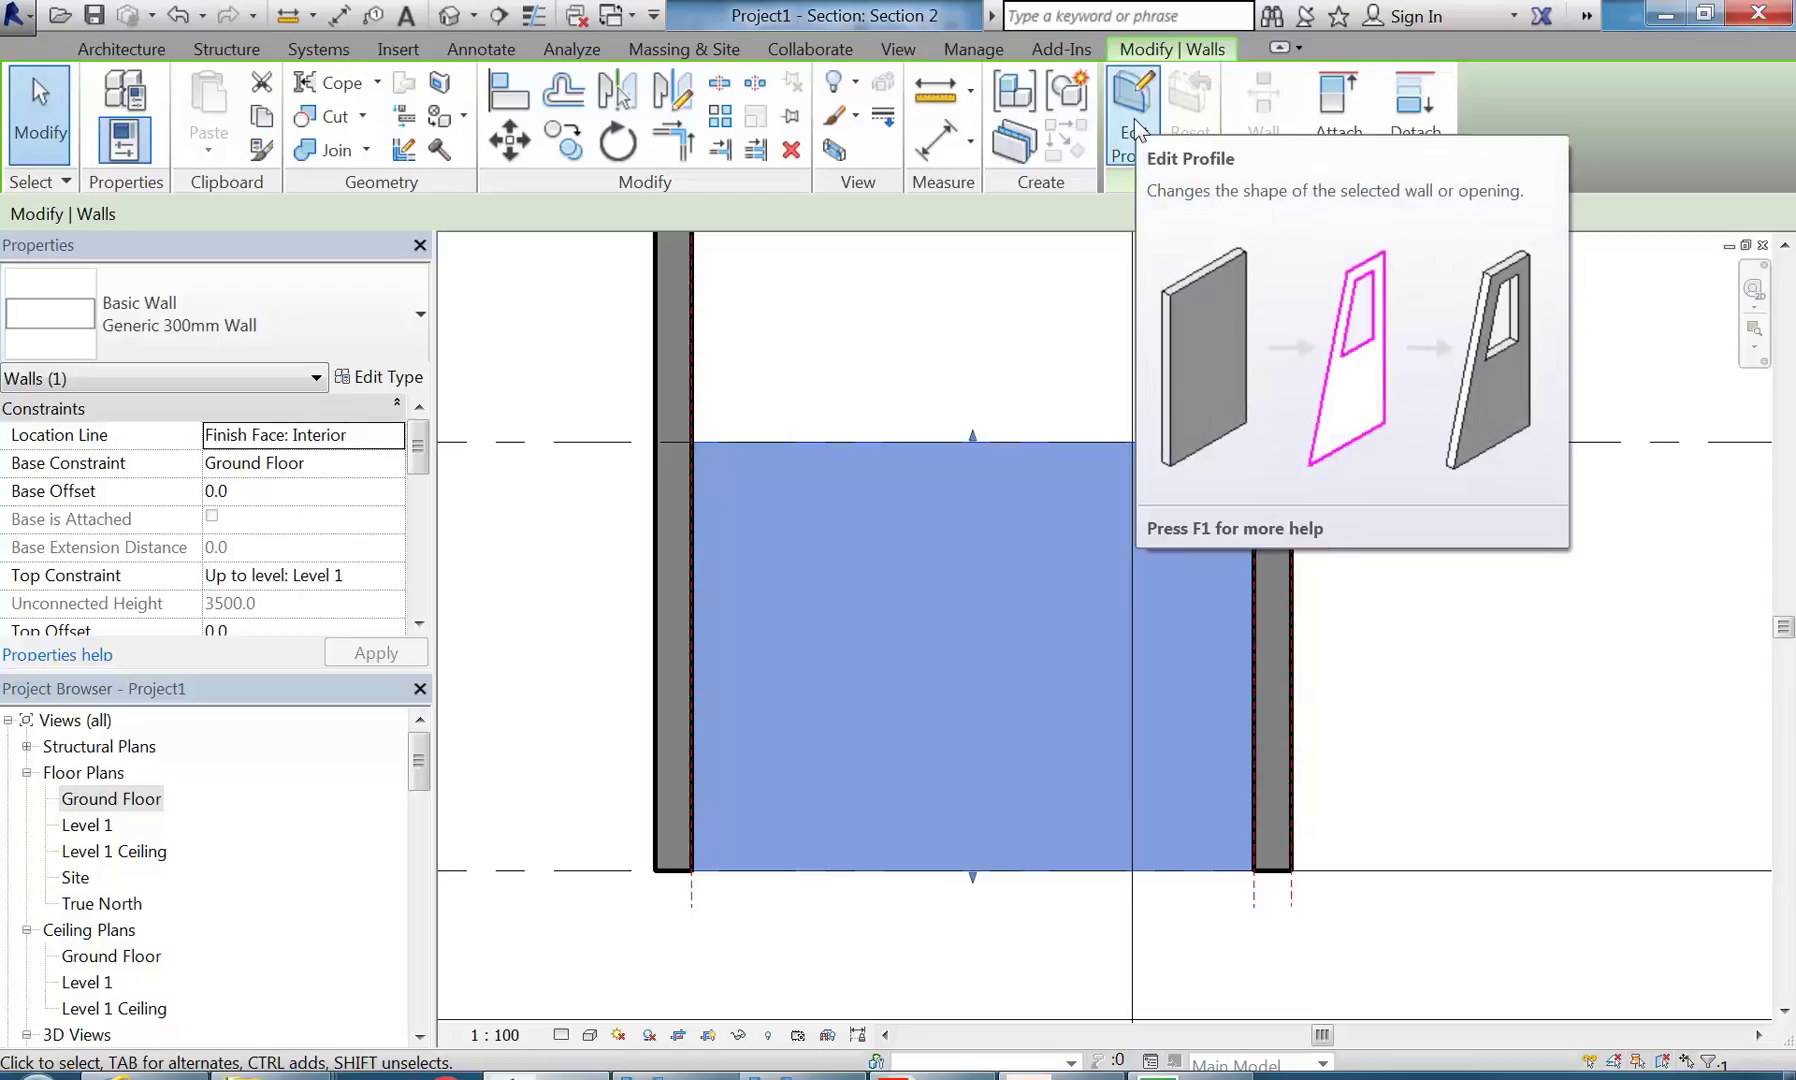
pyautogui.click(1134, 118)
pyautogui.scroll(2, 956, 606)
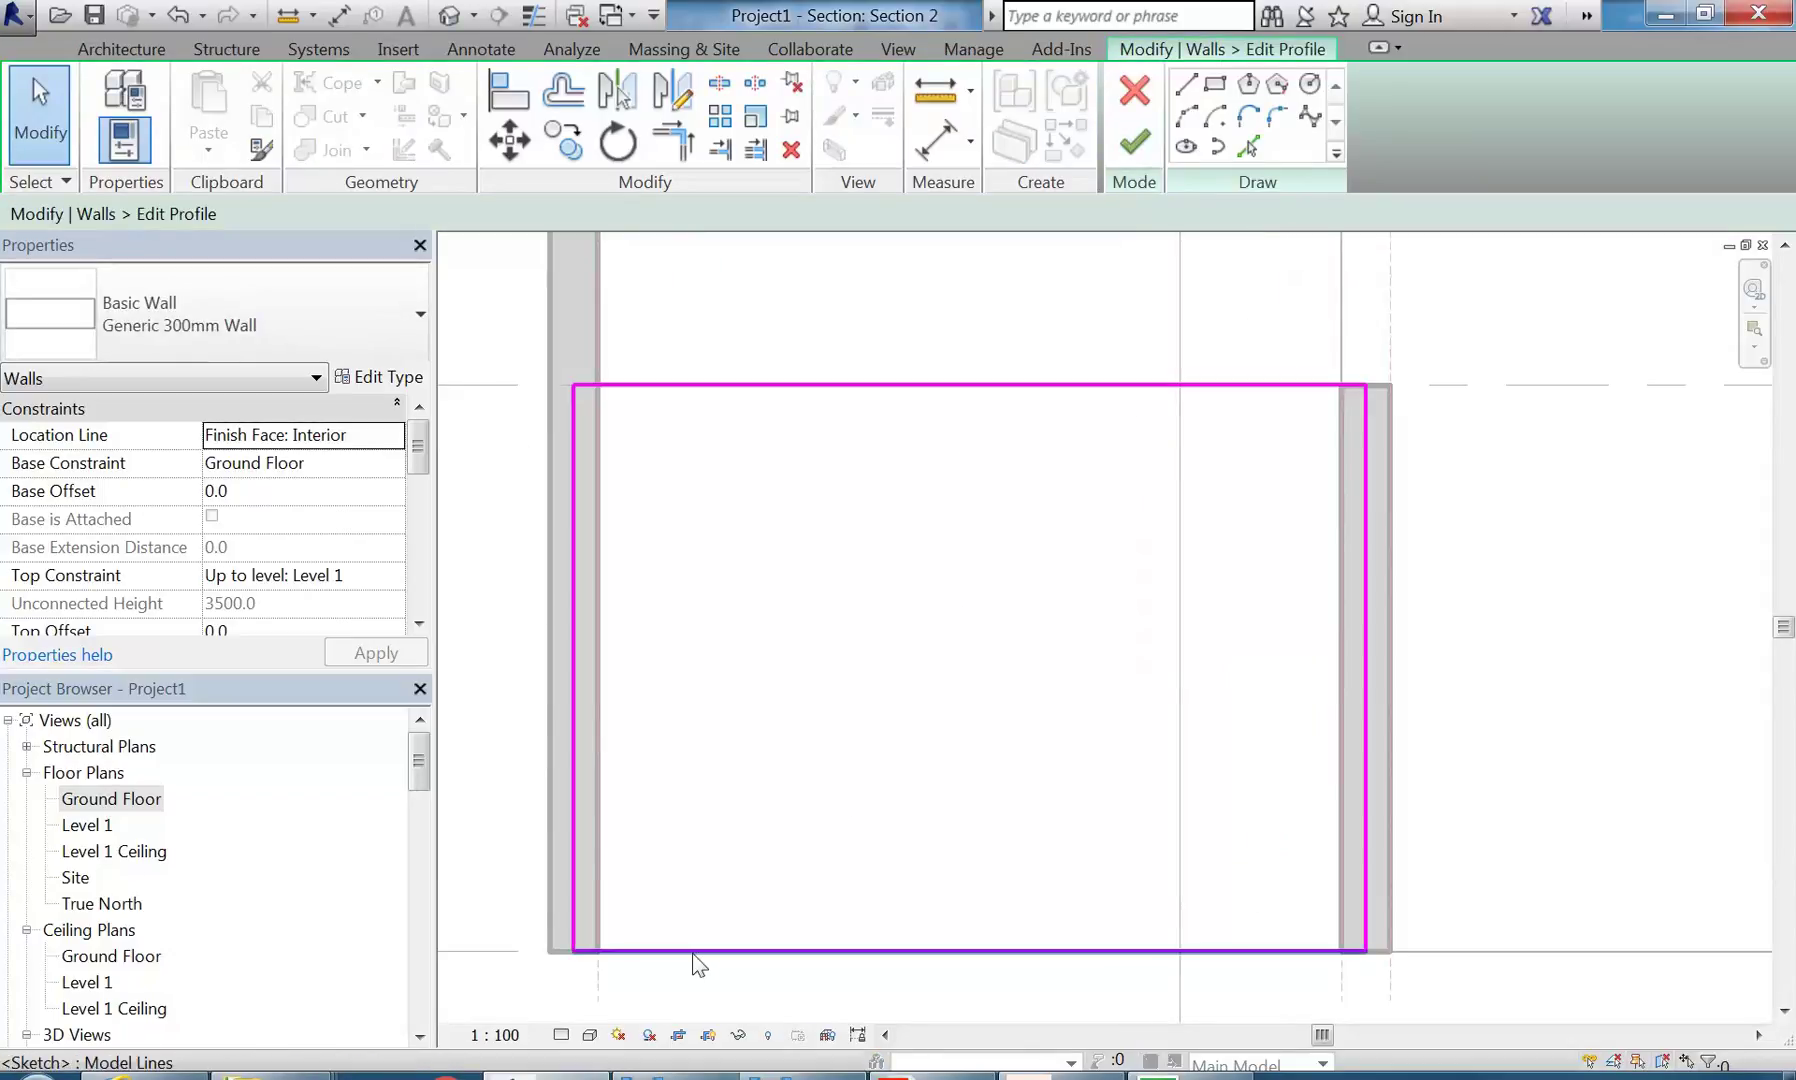
pyautogui.click(1186, 86)
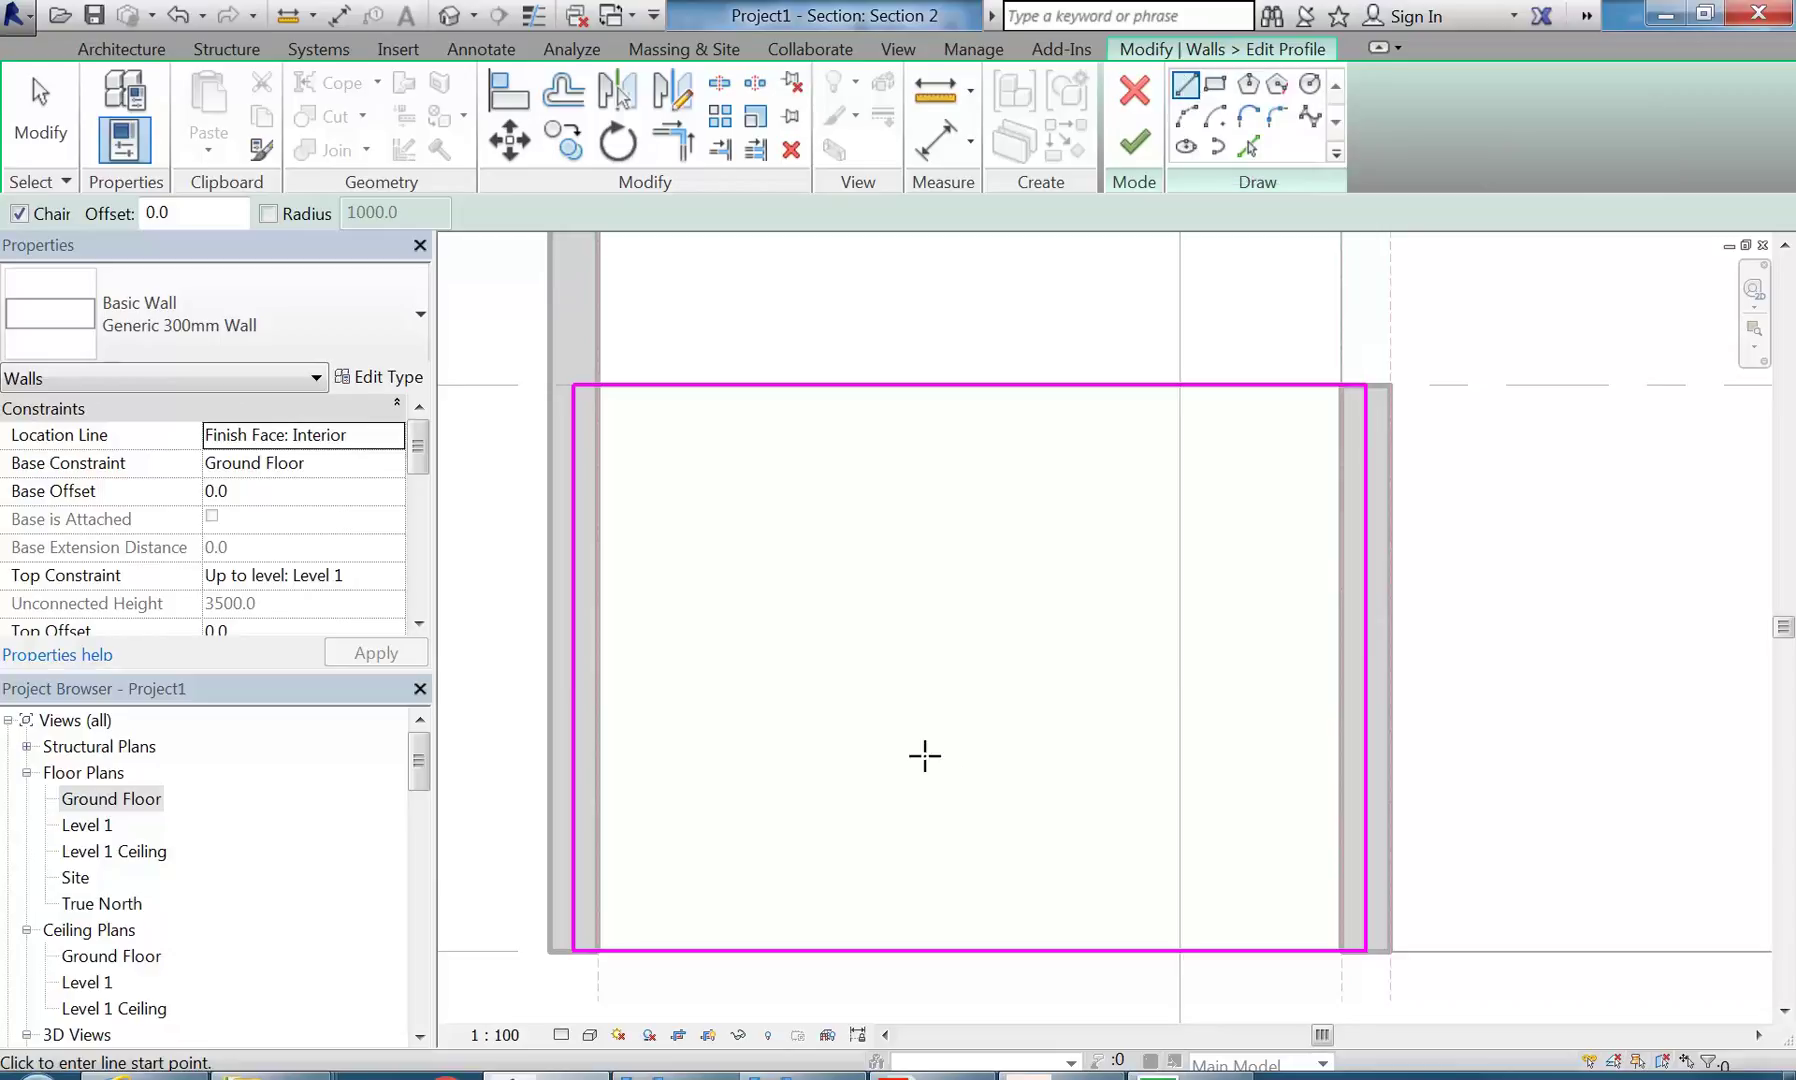
pyautogui.click(787, 950)
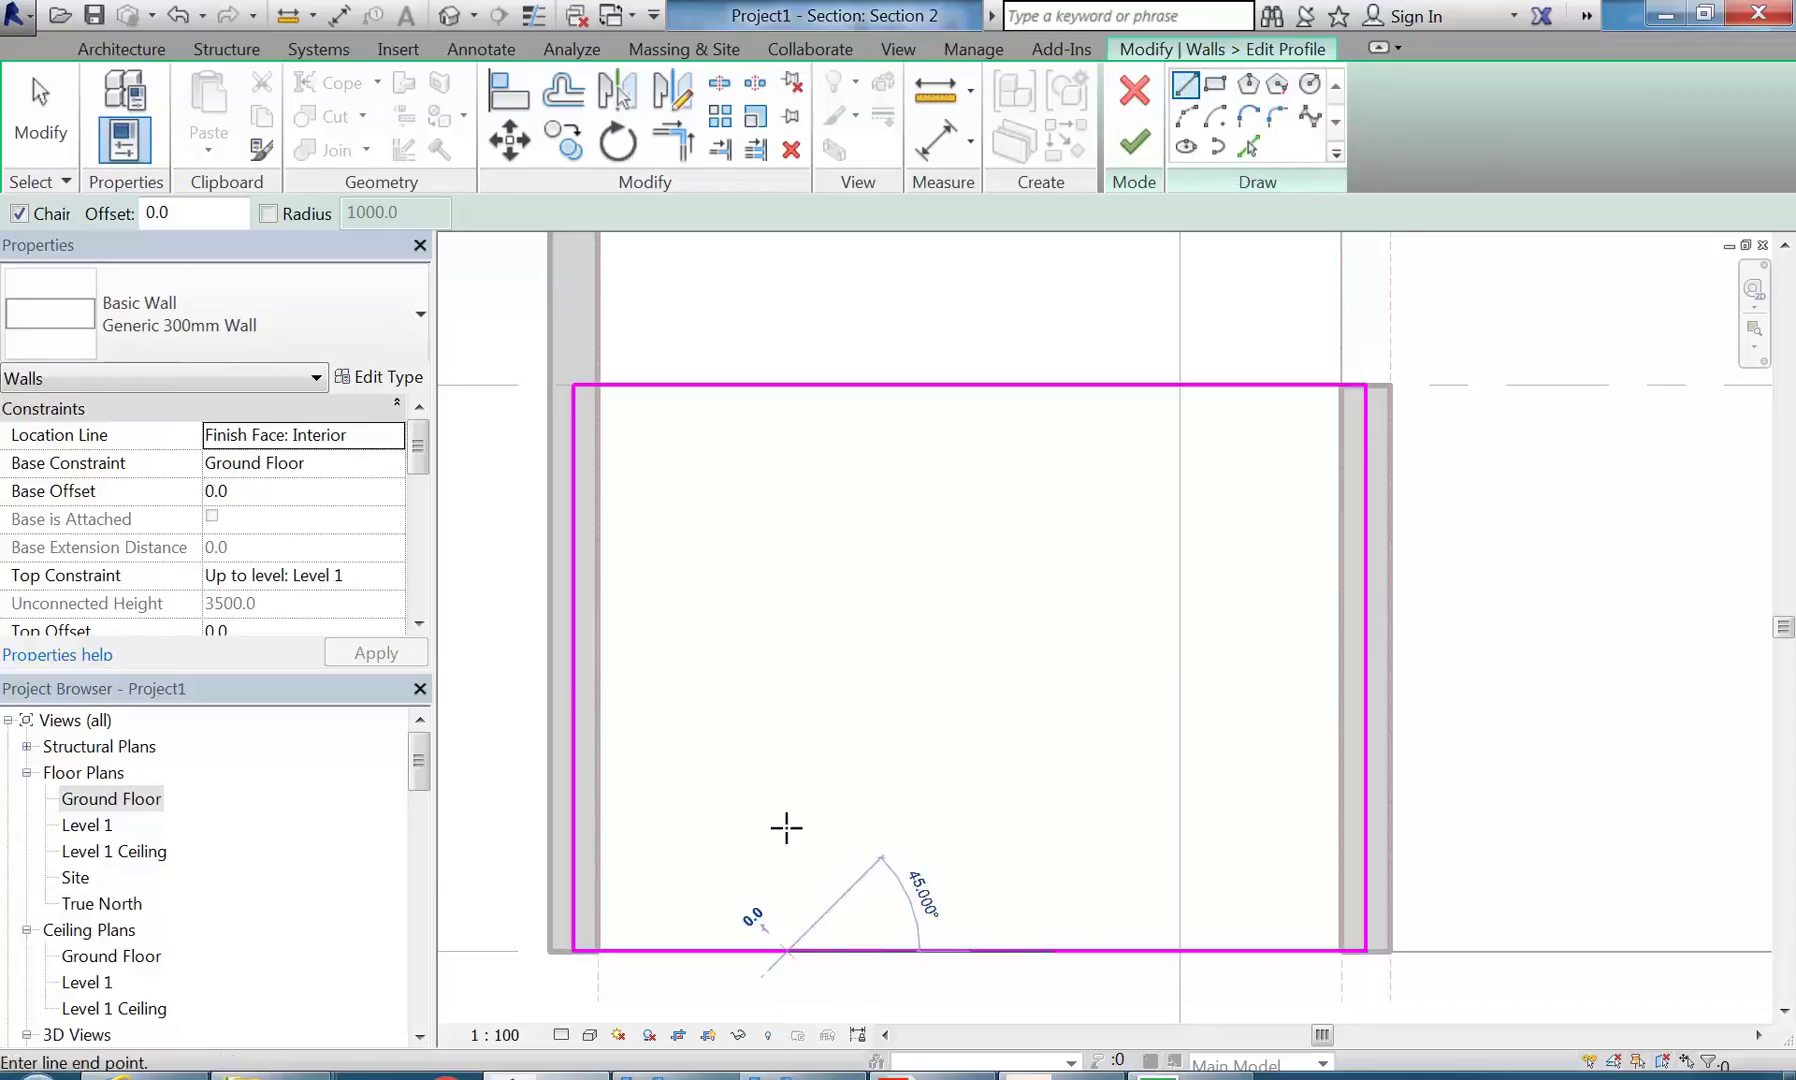
pyautogui.click(787, 537)
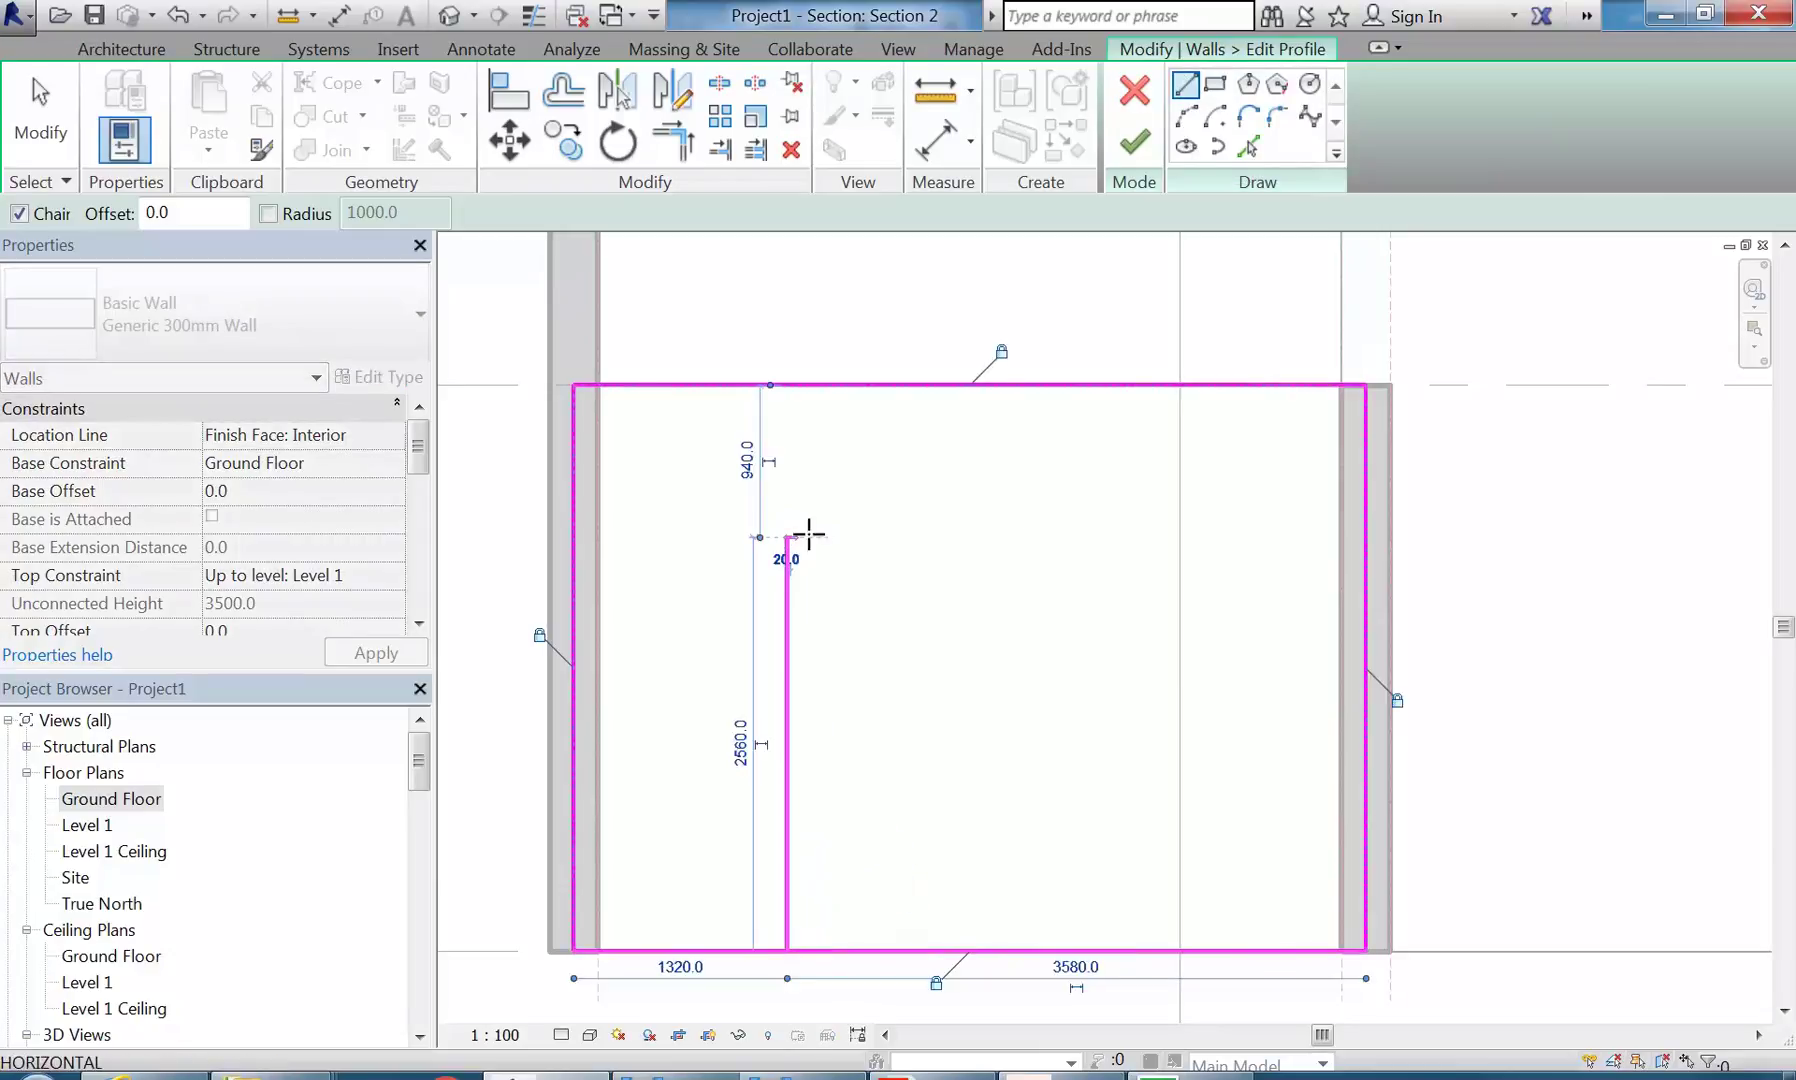
pyautogui.click(1165, 537)
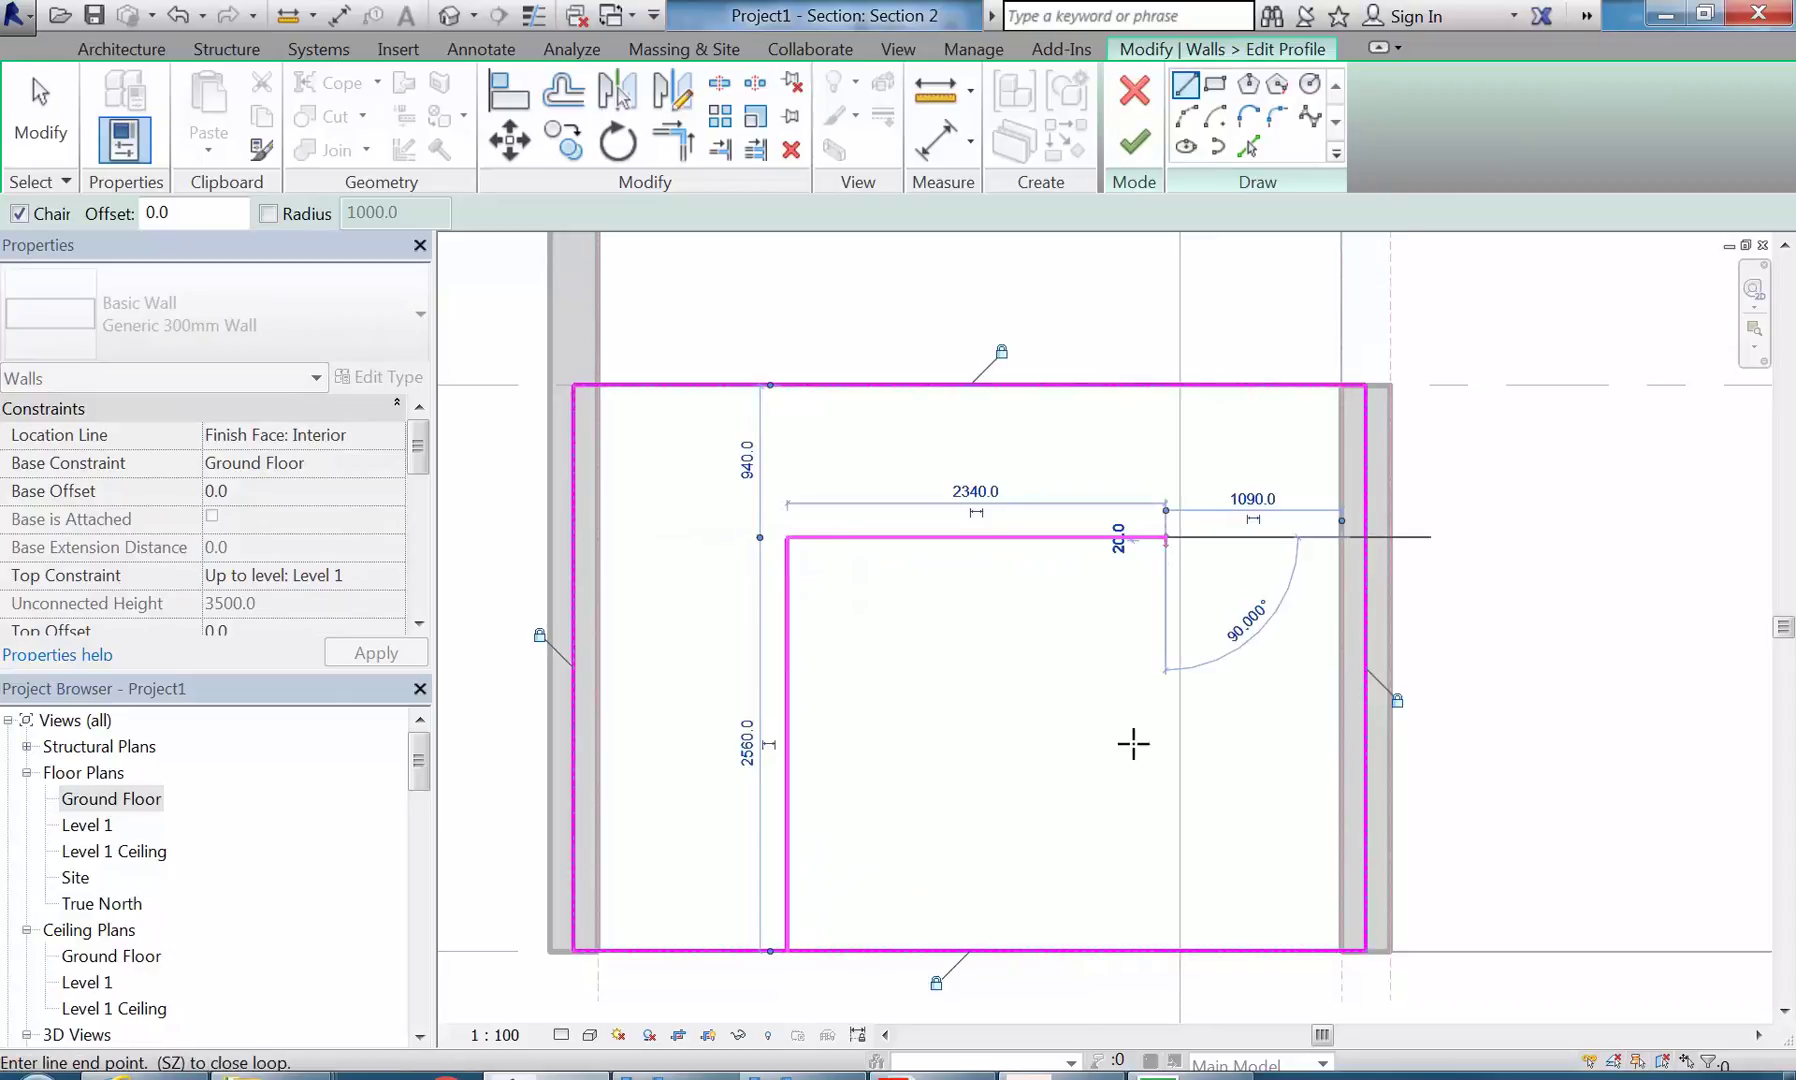
pyautogui.click(1165, 950)
pyautogui.press('Escape')
pyautogui.moveTo(934, 745); pyautogui.dragTo(877, 667, button='middle')
pyautogui.scroll(1, 907, 716)
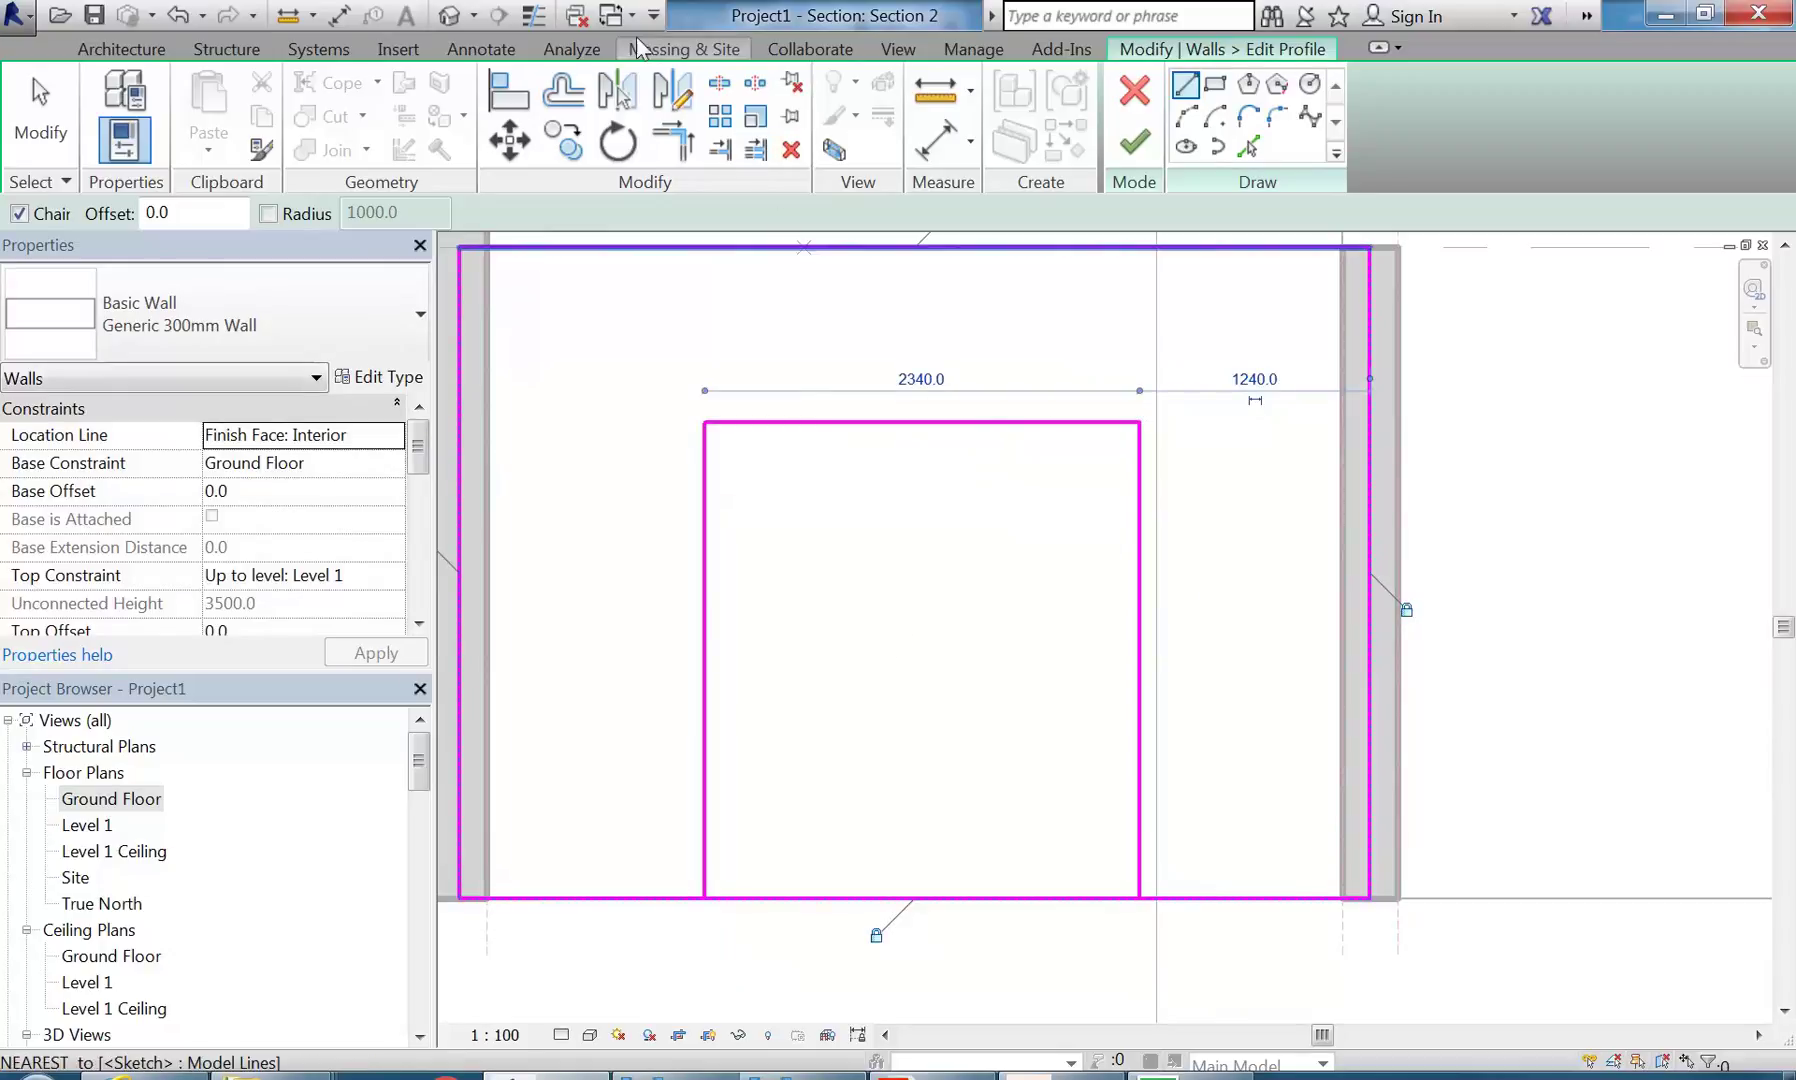
# - Split the profile's base line within the doorway, trim both halves to the doorway's vertical sides, and finish the wall profile
pyautogui.click(717, 86)
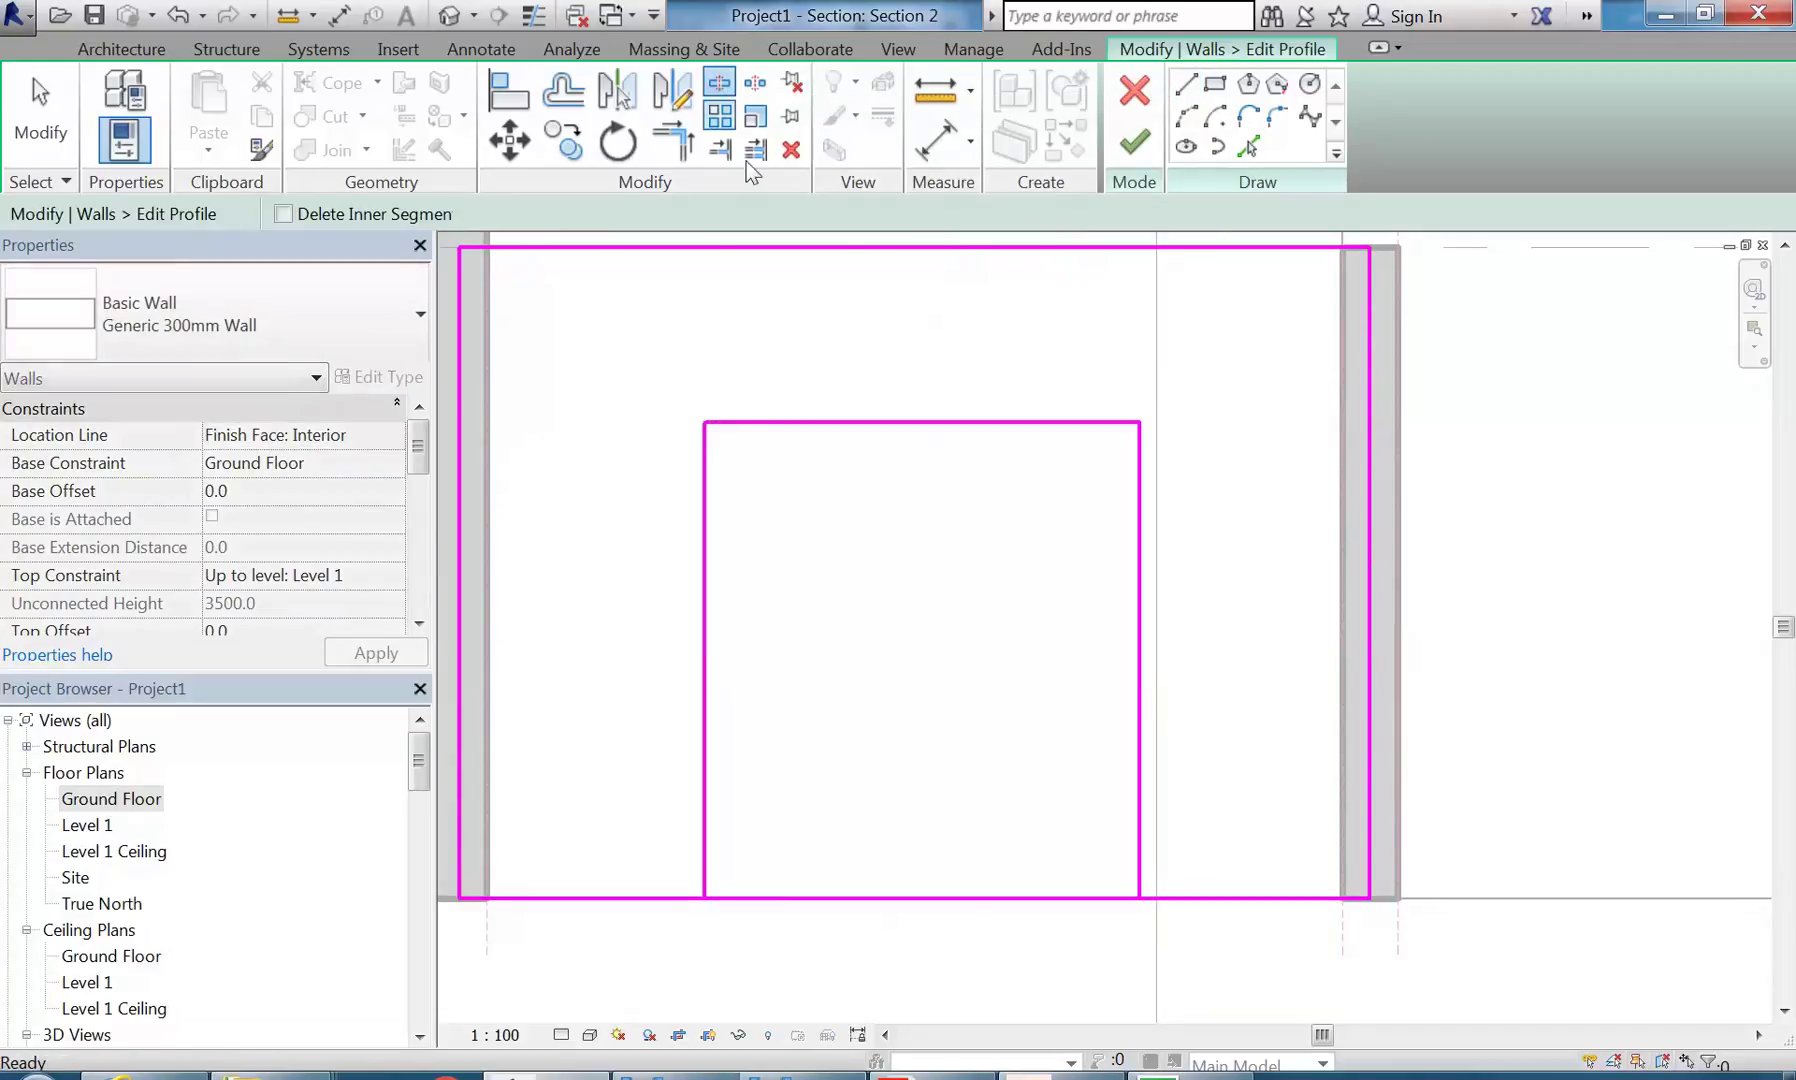
pyautogui.click(924, 898)
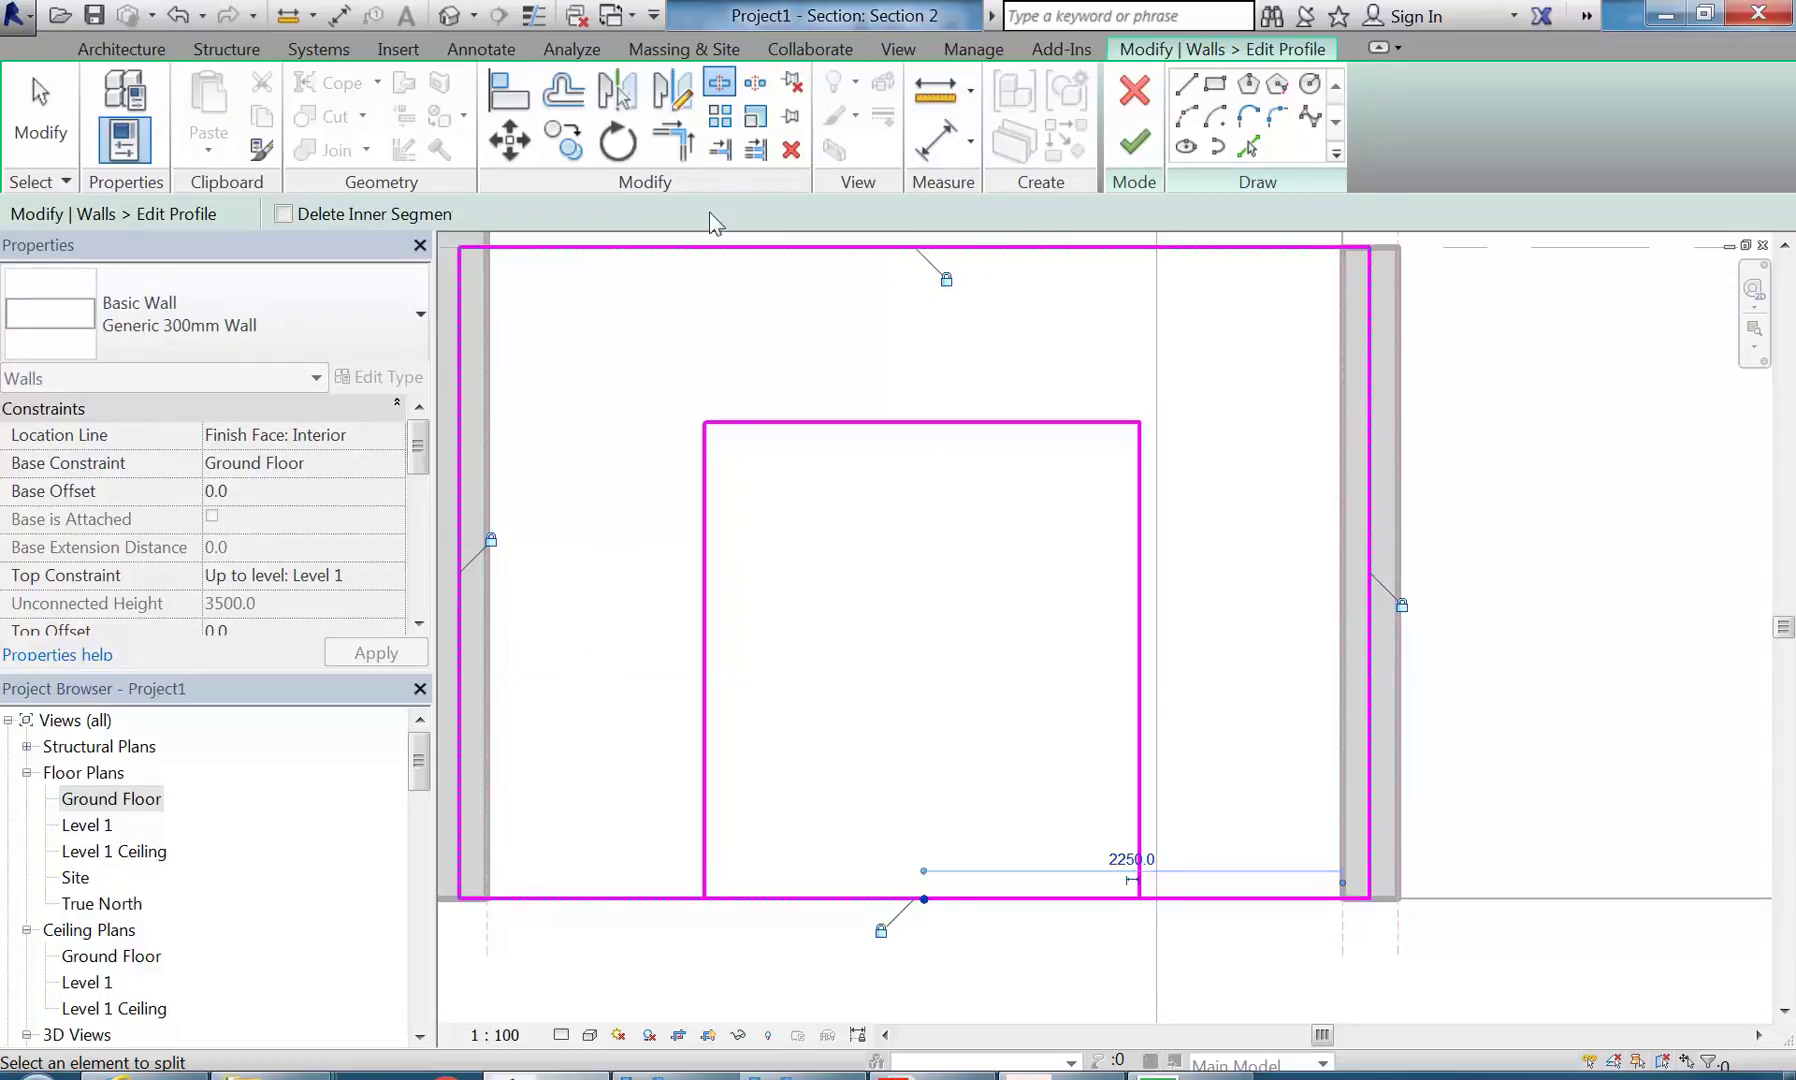
pyautogui.click(670, 143)
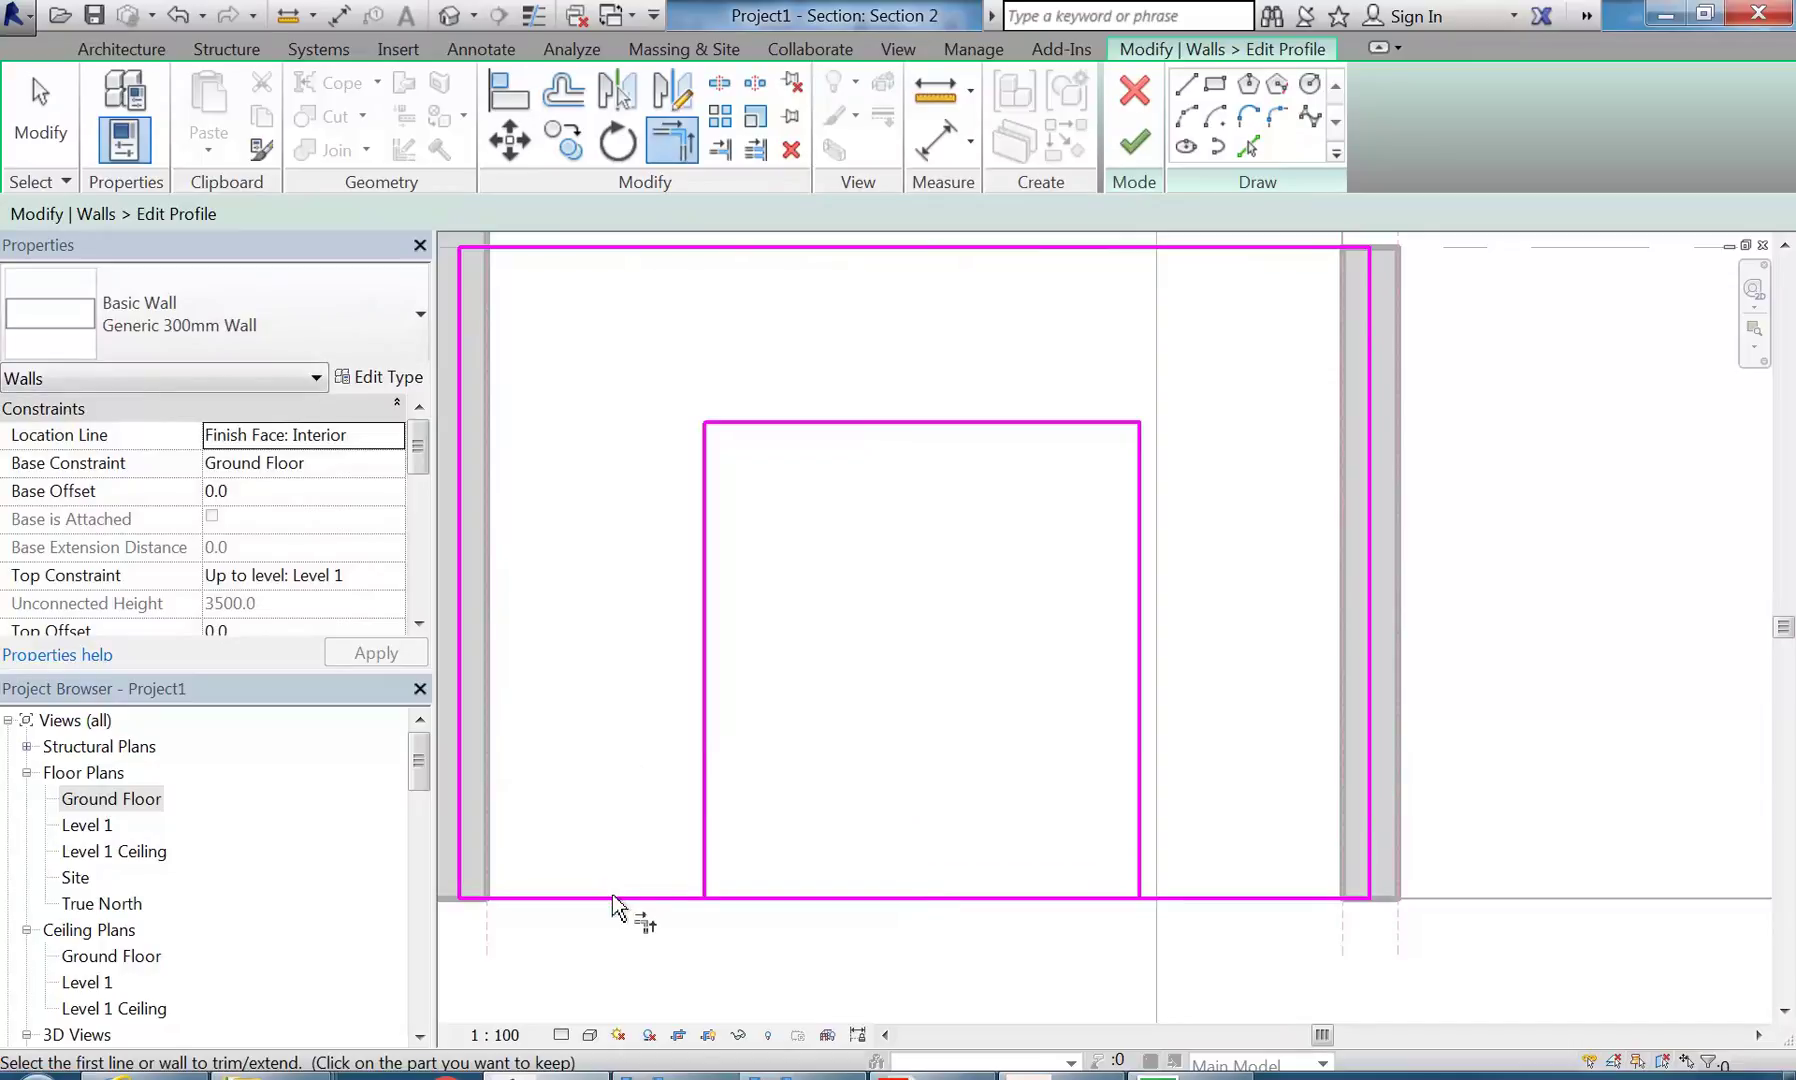
pyautogui.click(643, 899)
pyautogui.click(705, 868)
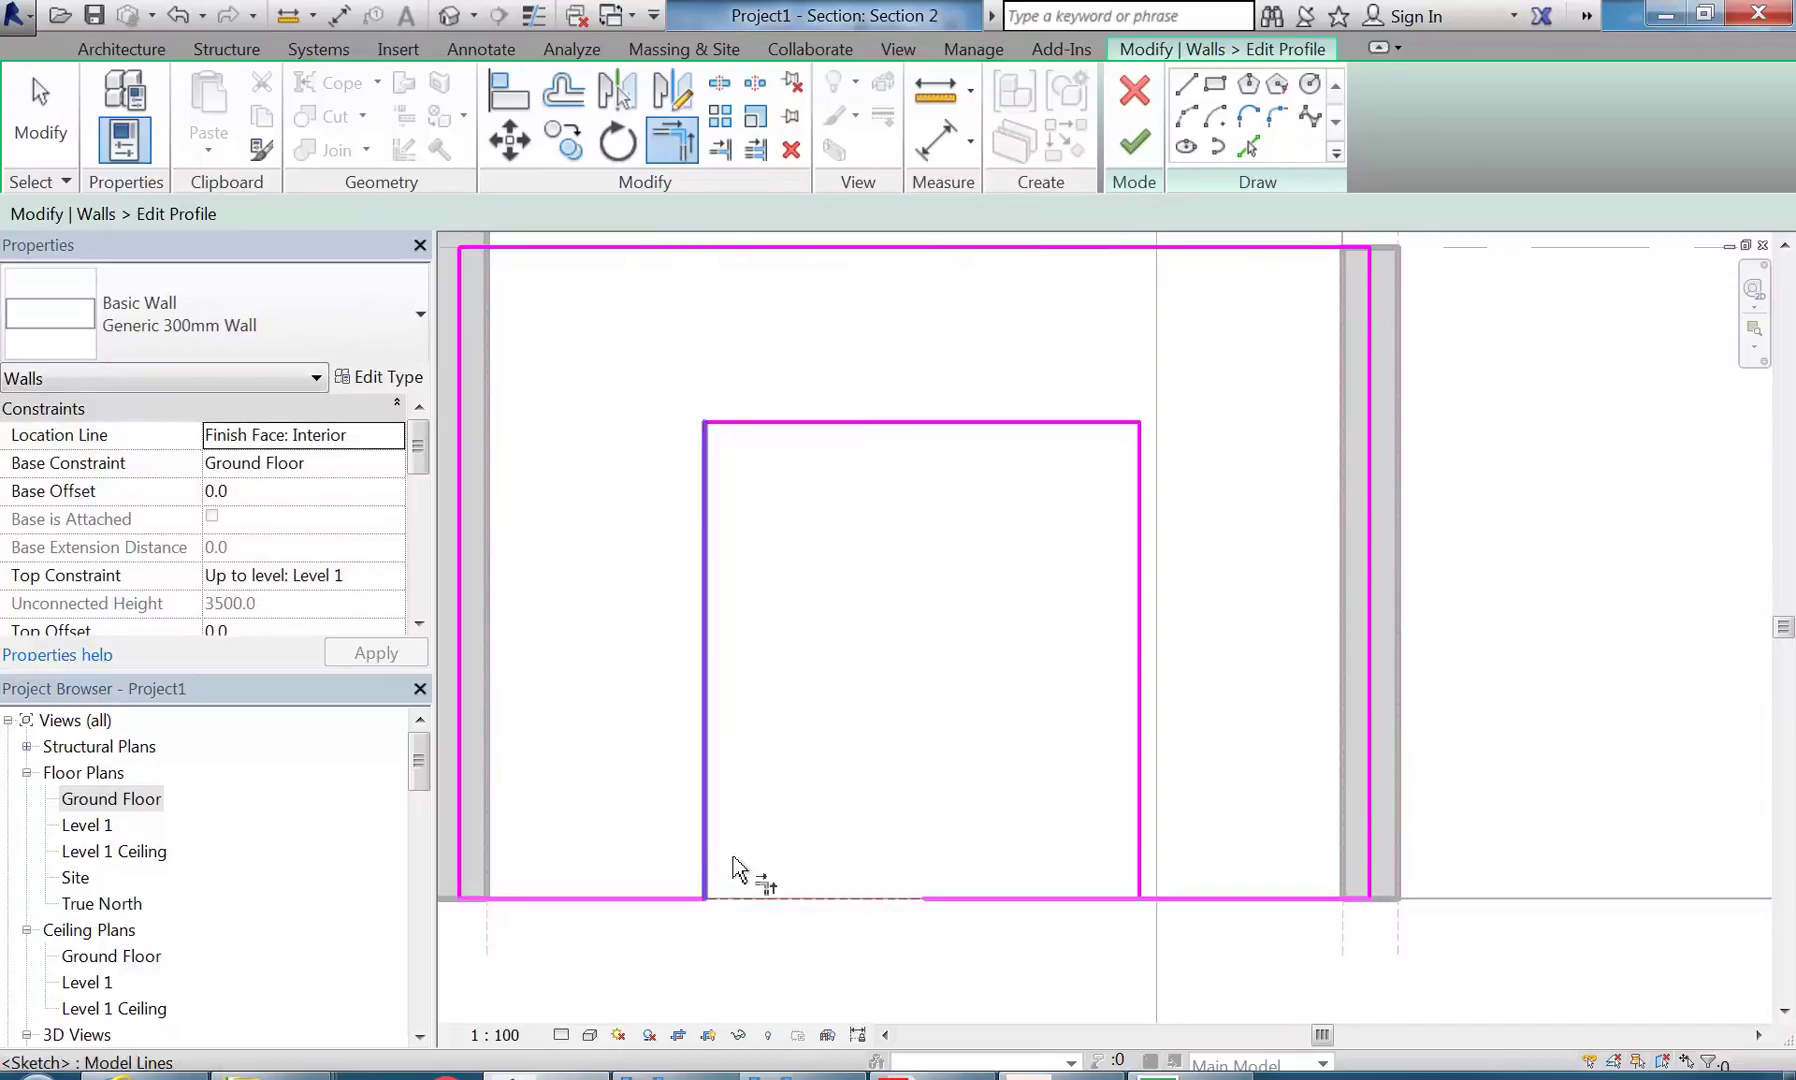
pyautogui.click(1192, 900)
pyautogui.click(1145, 868)
pyautogui.scroll(-2, 918, 662)
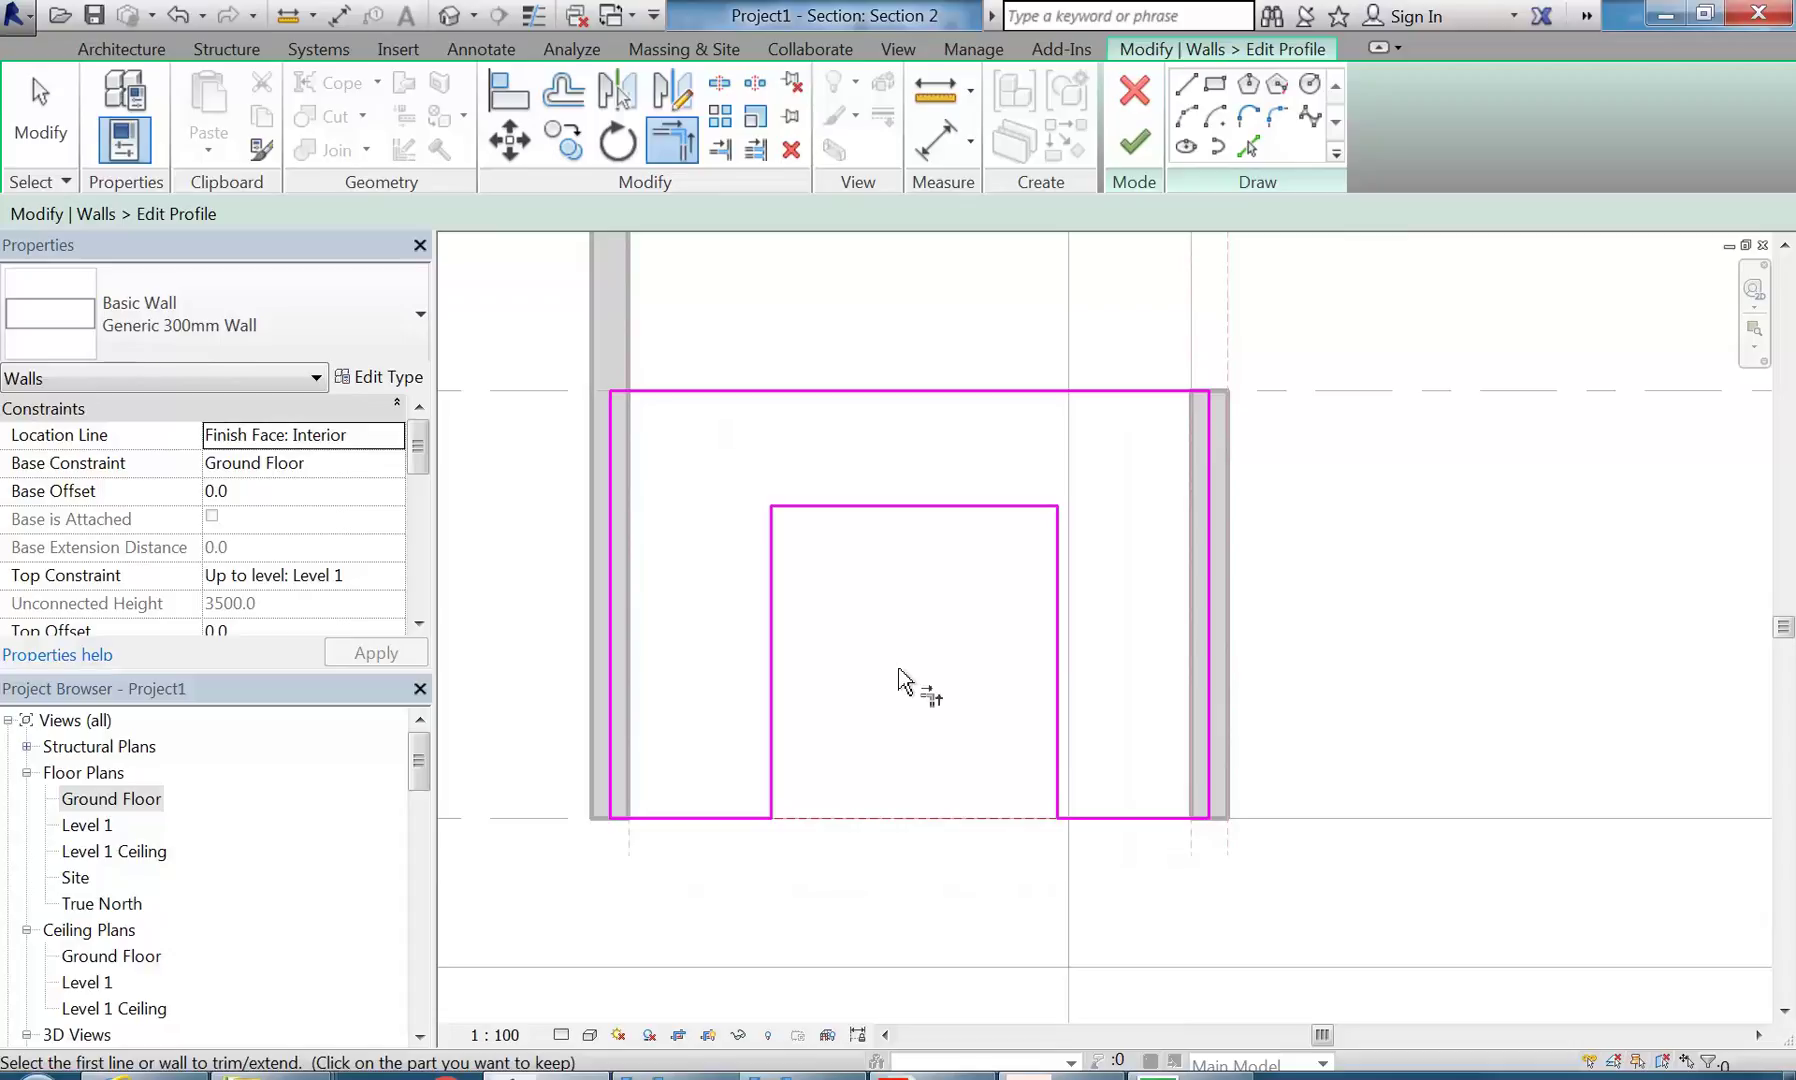
pyautogui.click(1134, 142)
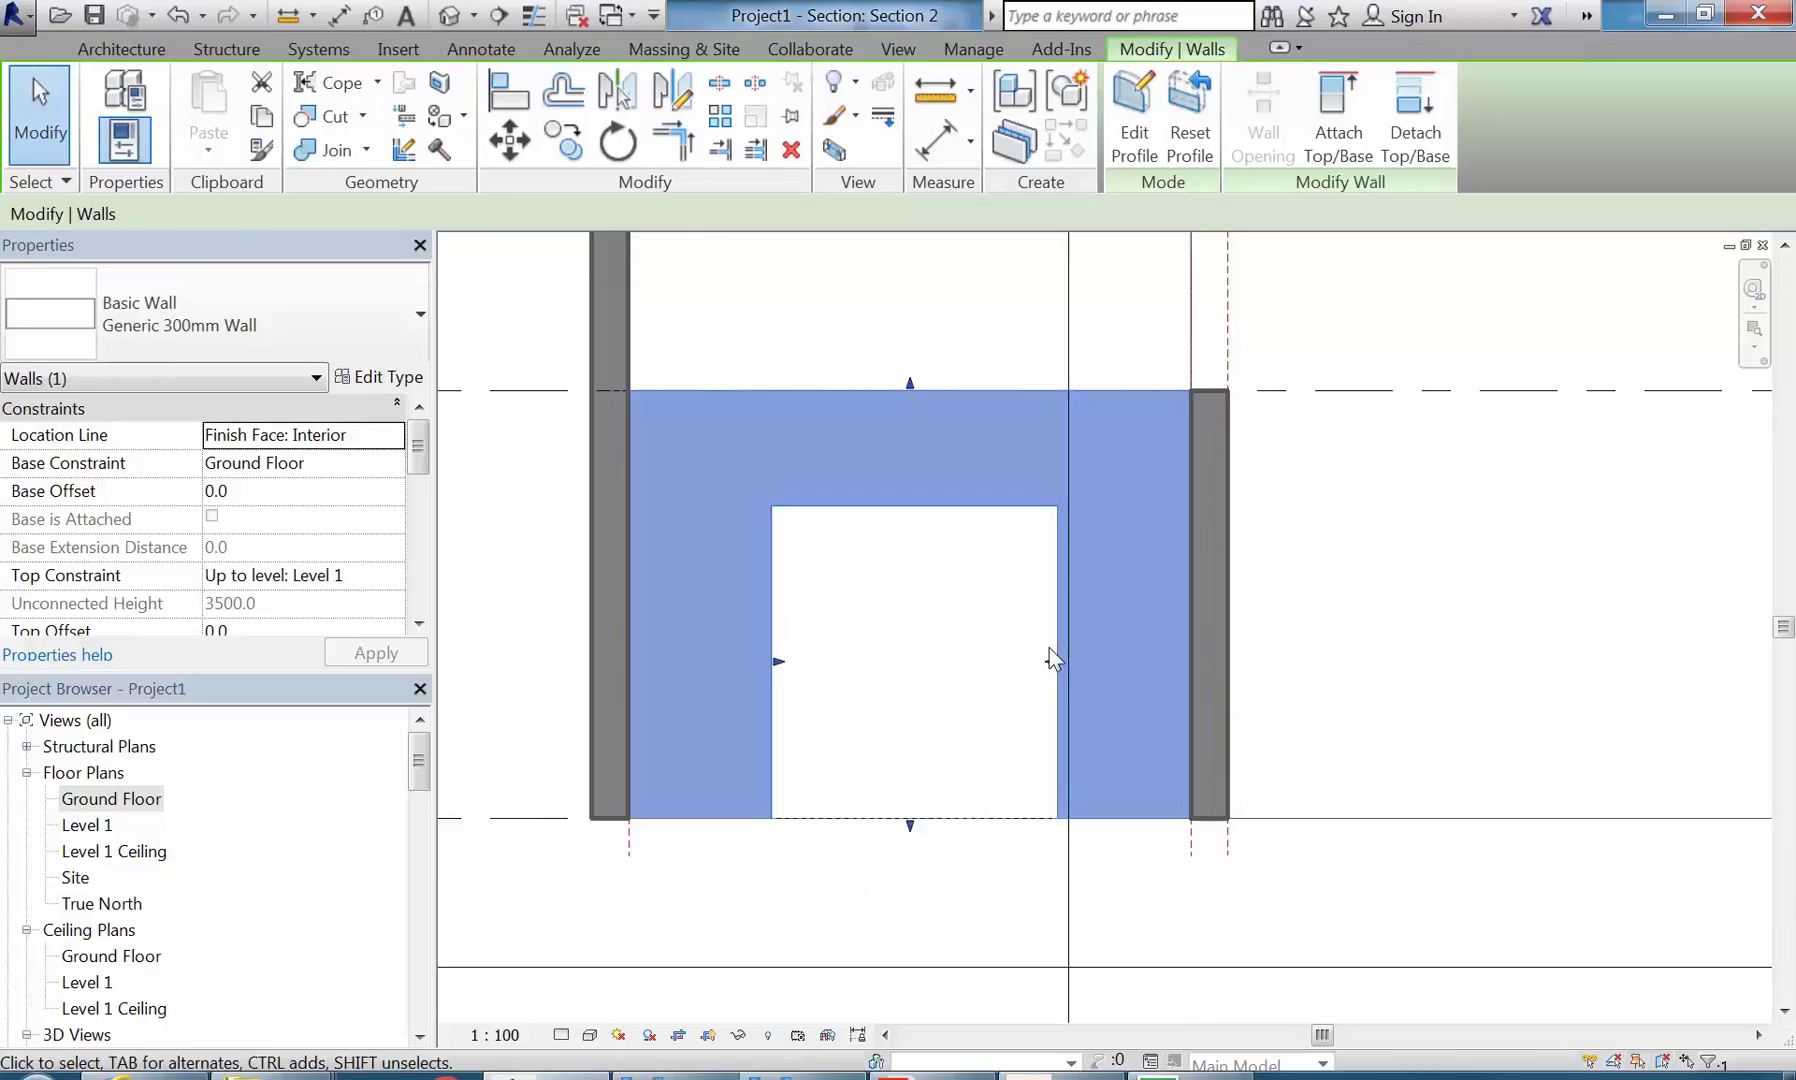
pyautogui.click(770, 335)
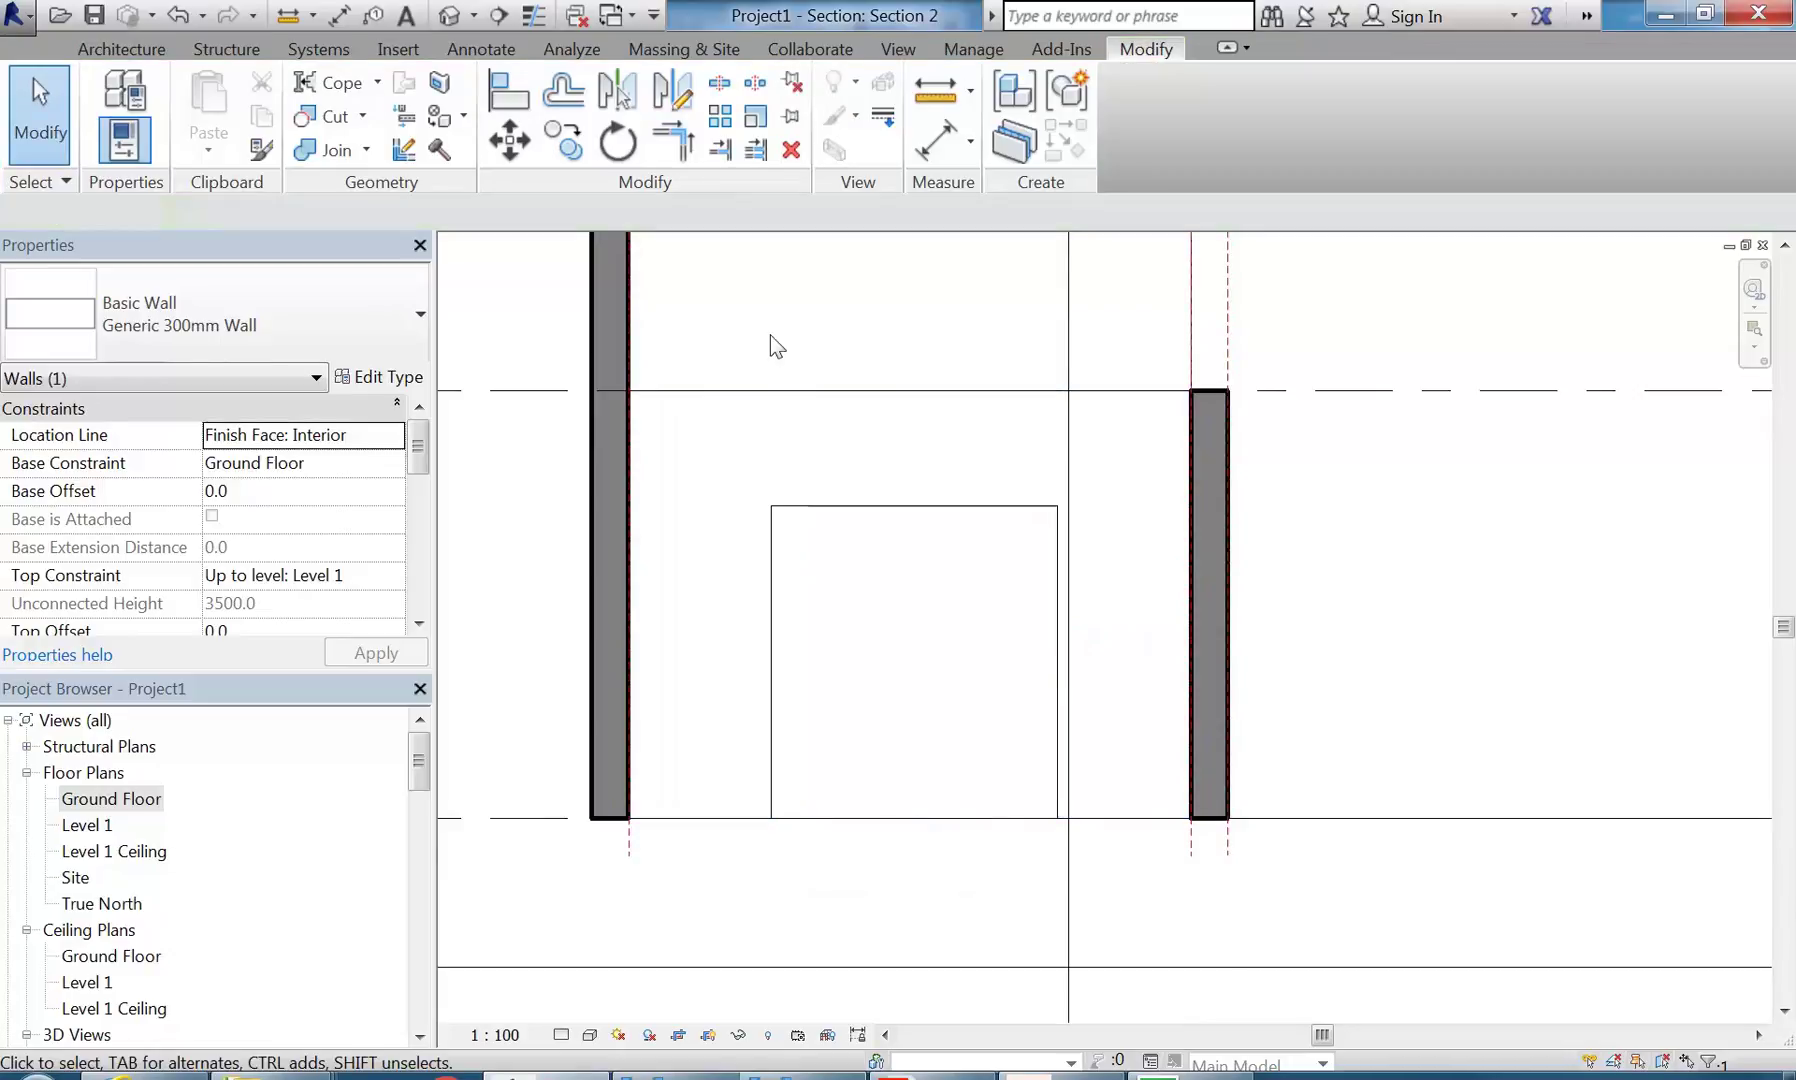
# - Reopen the Ground Floor plan and examine how the cross wall's opening shows between the two rooms
pyautogui.click(118, 52)
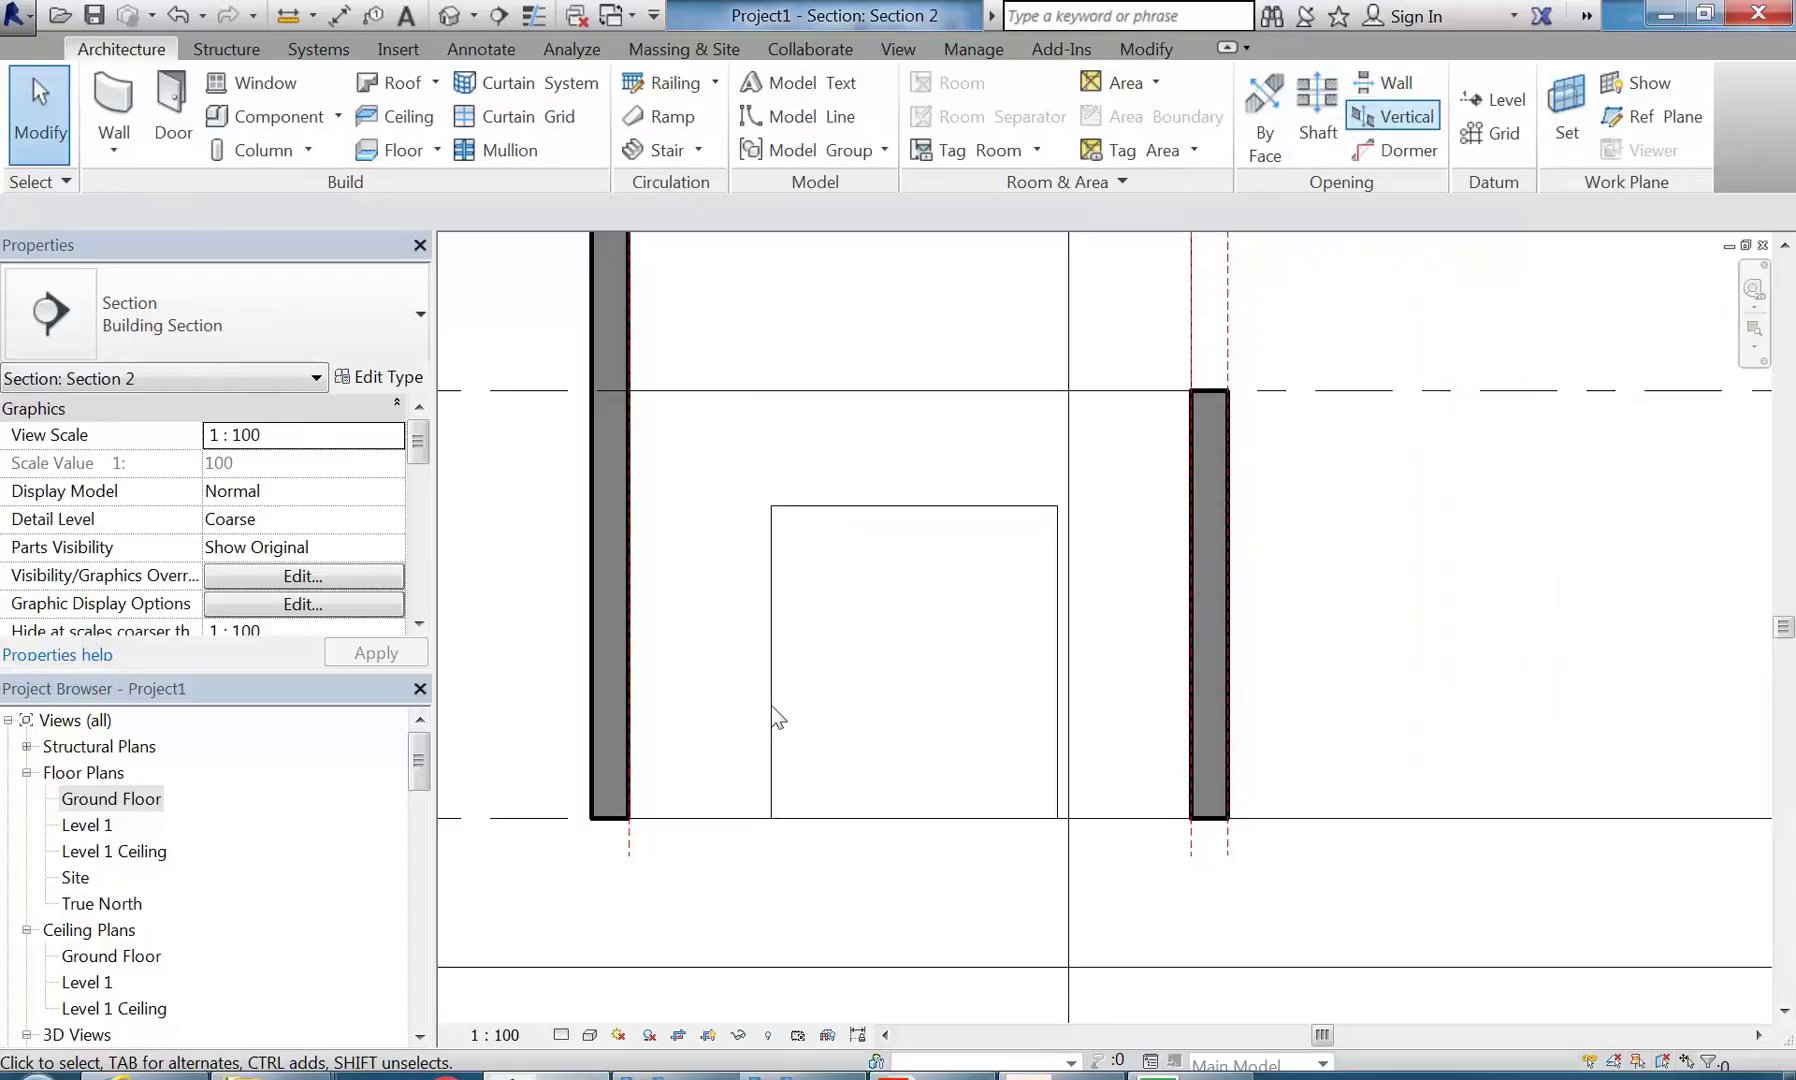
pyautogui.click(862, 508)
pyautogui.click(876, 588)
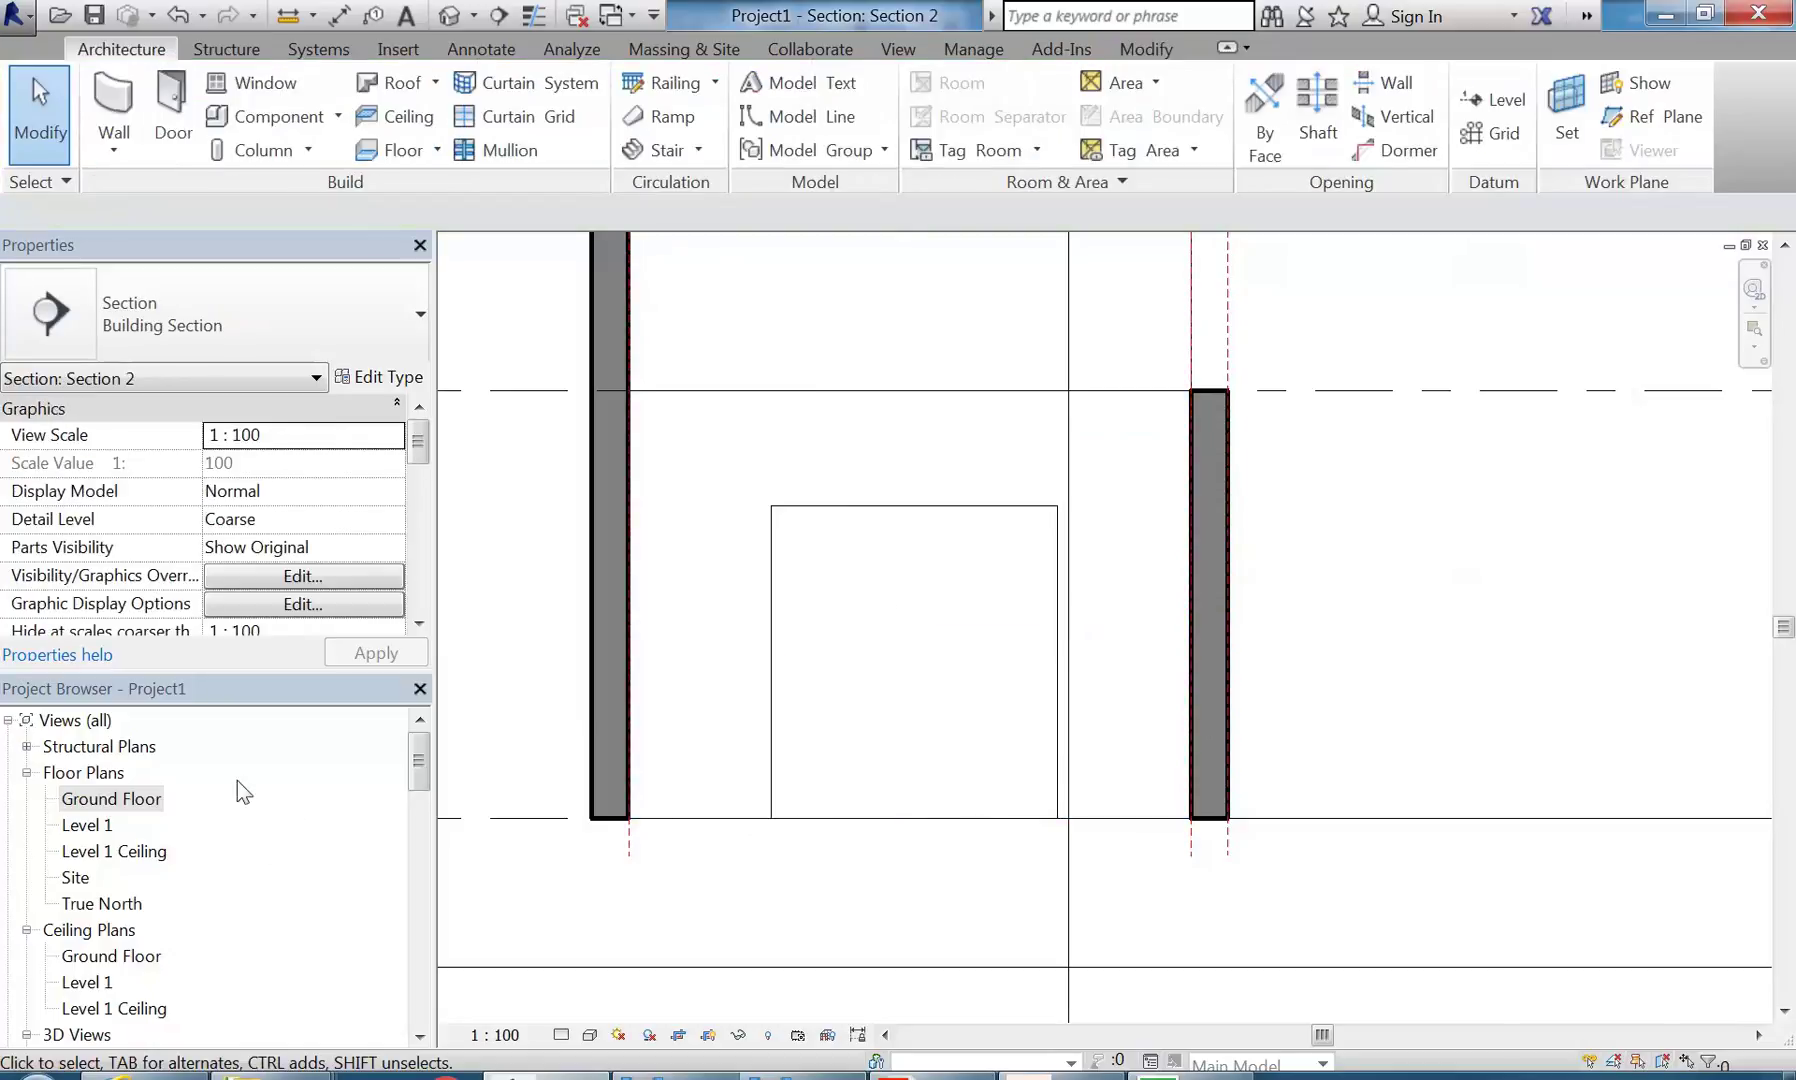
pyautogui.doubleClick(121, 798)
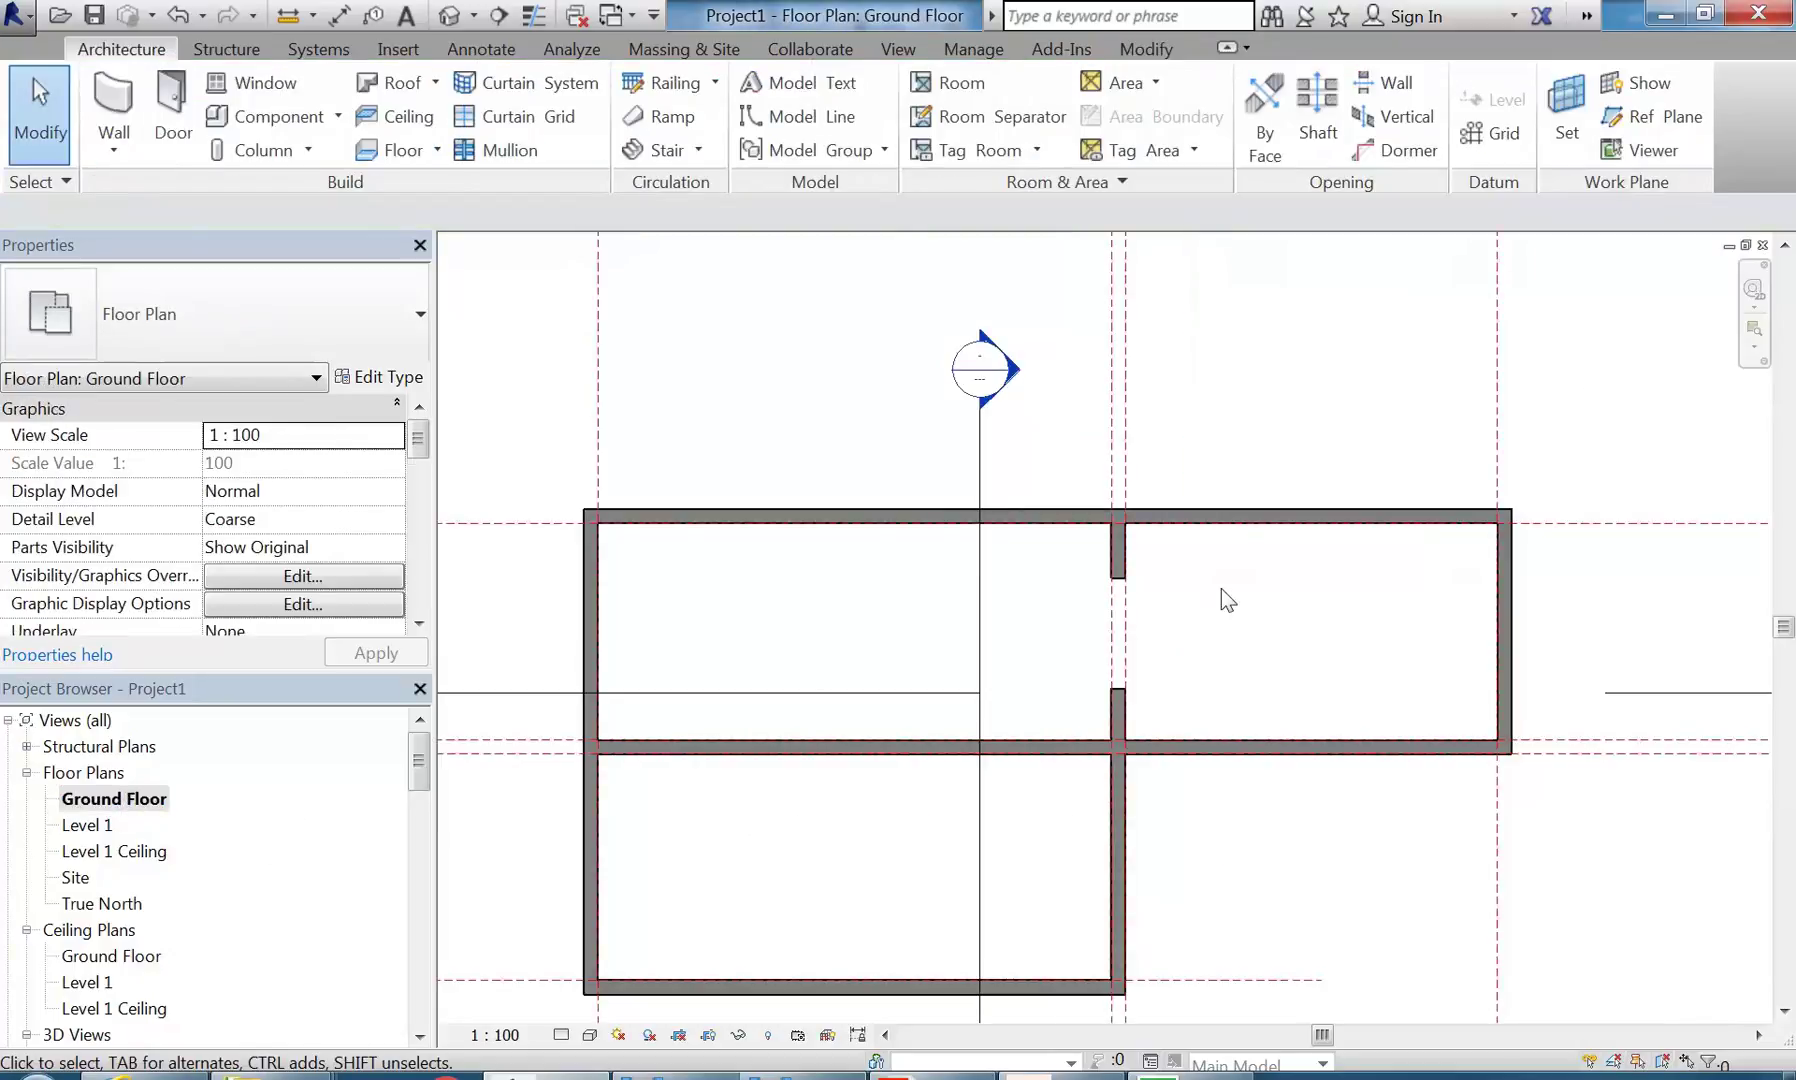
pyautogui.scroll(3, 1221, 588)
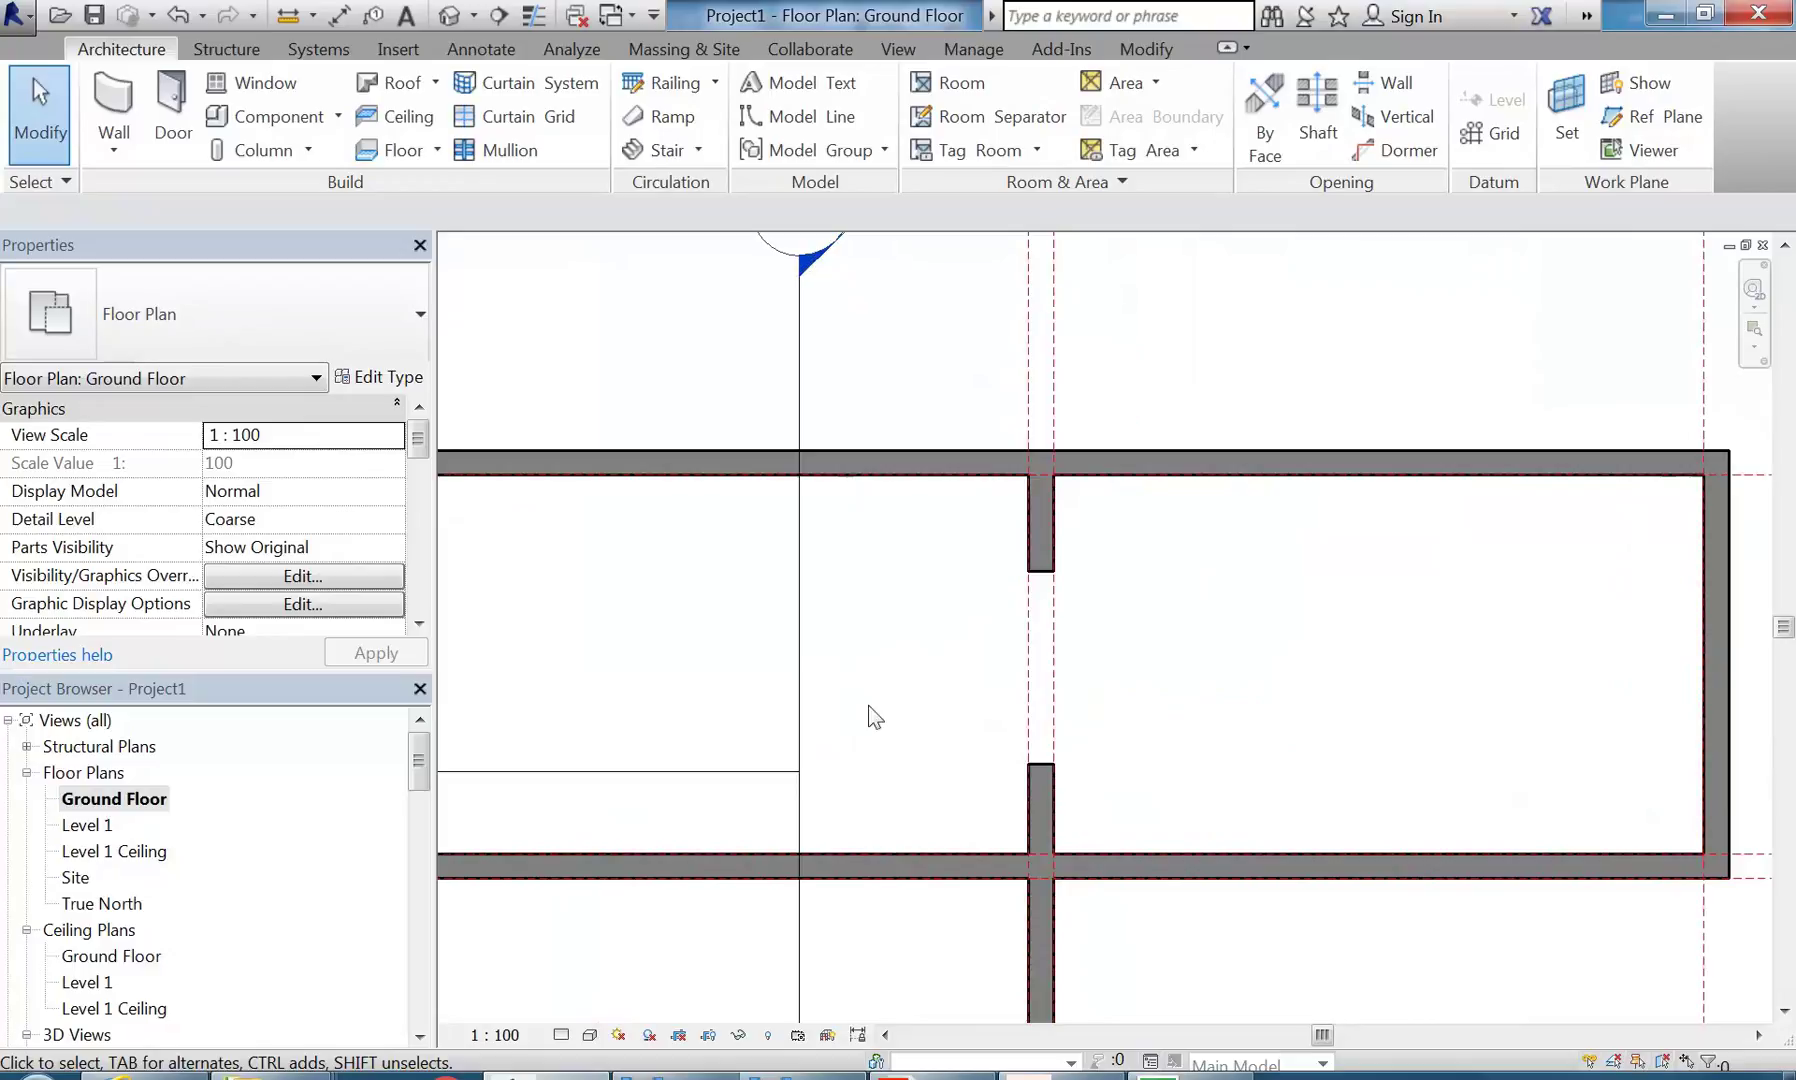
pyautogui.scroll(-3, 901, 648)
pyautogui.scroll(-1, 826, 601)
pyautogui.moveTo(826, 601); pyautogui.dragTo(925, 566, button='middle')
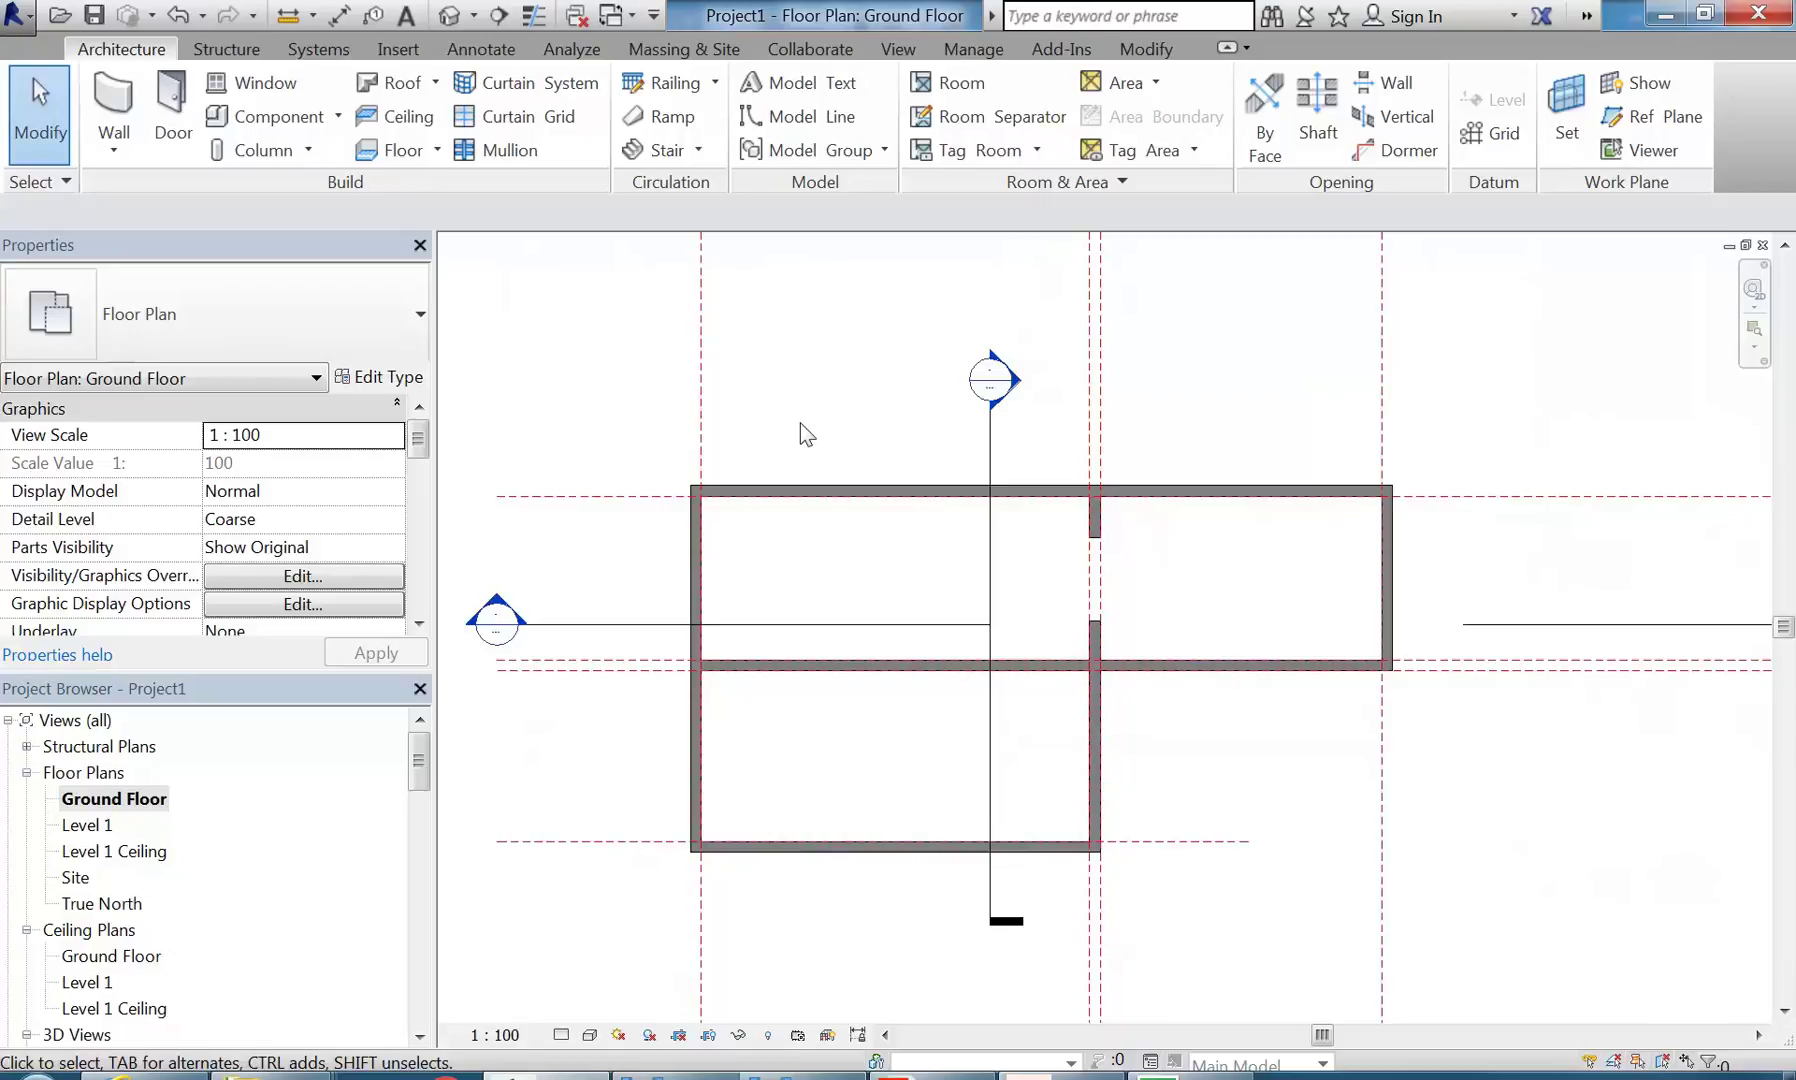
pyautogui.moveTo(789, 422); pyautogui.dragTo(725, 407, button='middle')
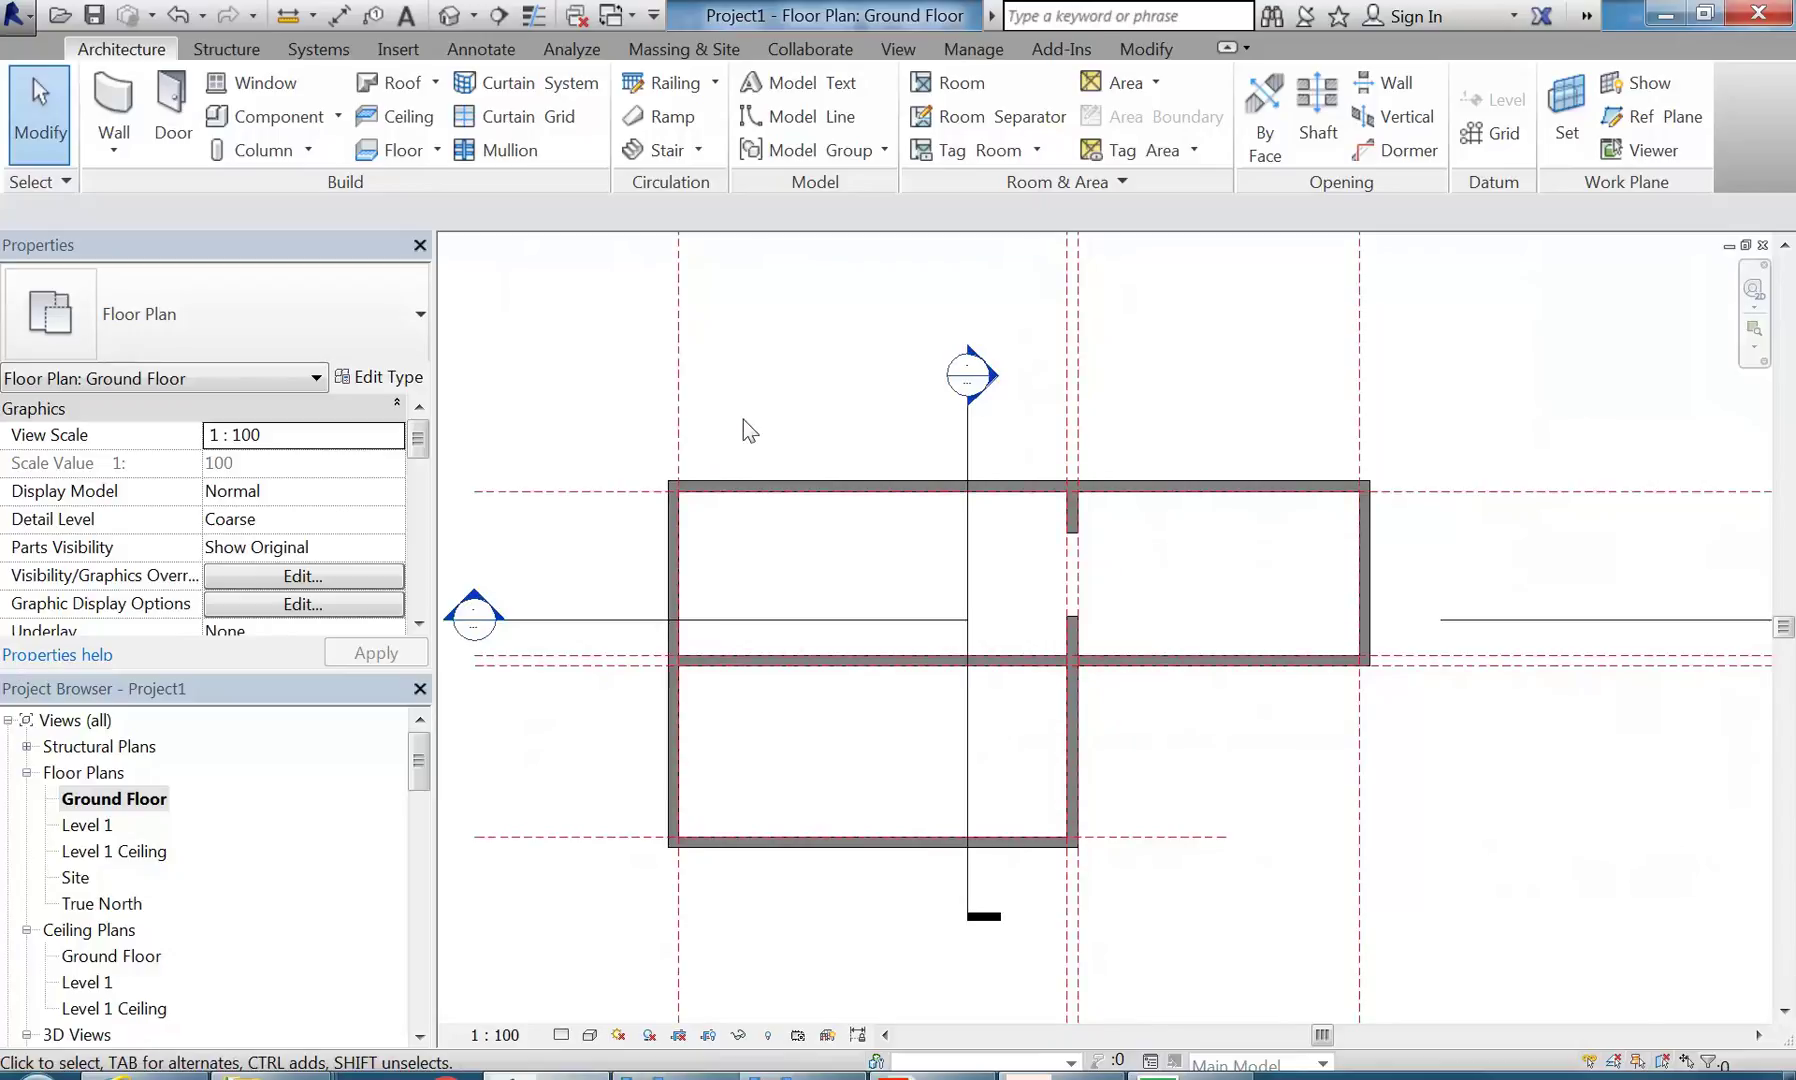
pyautogui.moveTo(744, 420); pyautogui.dragTo(711, 420, button='middle')
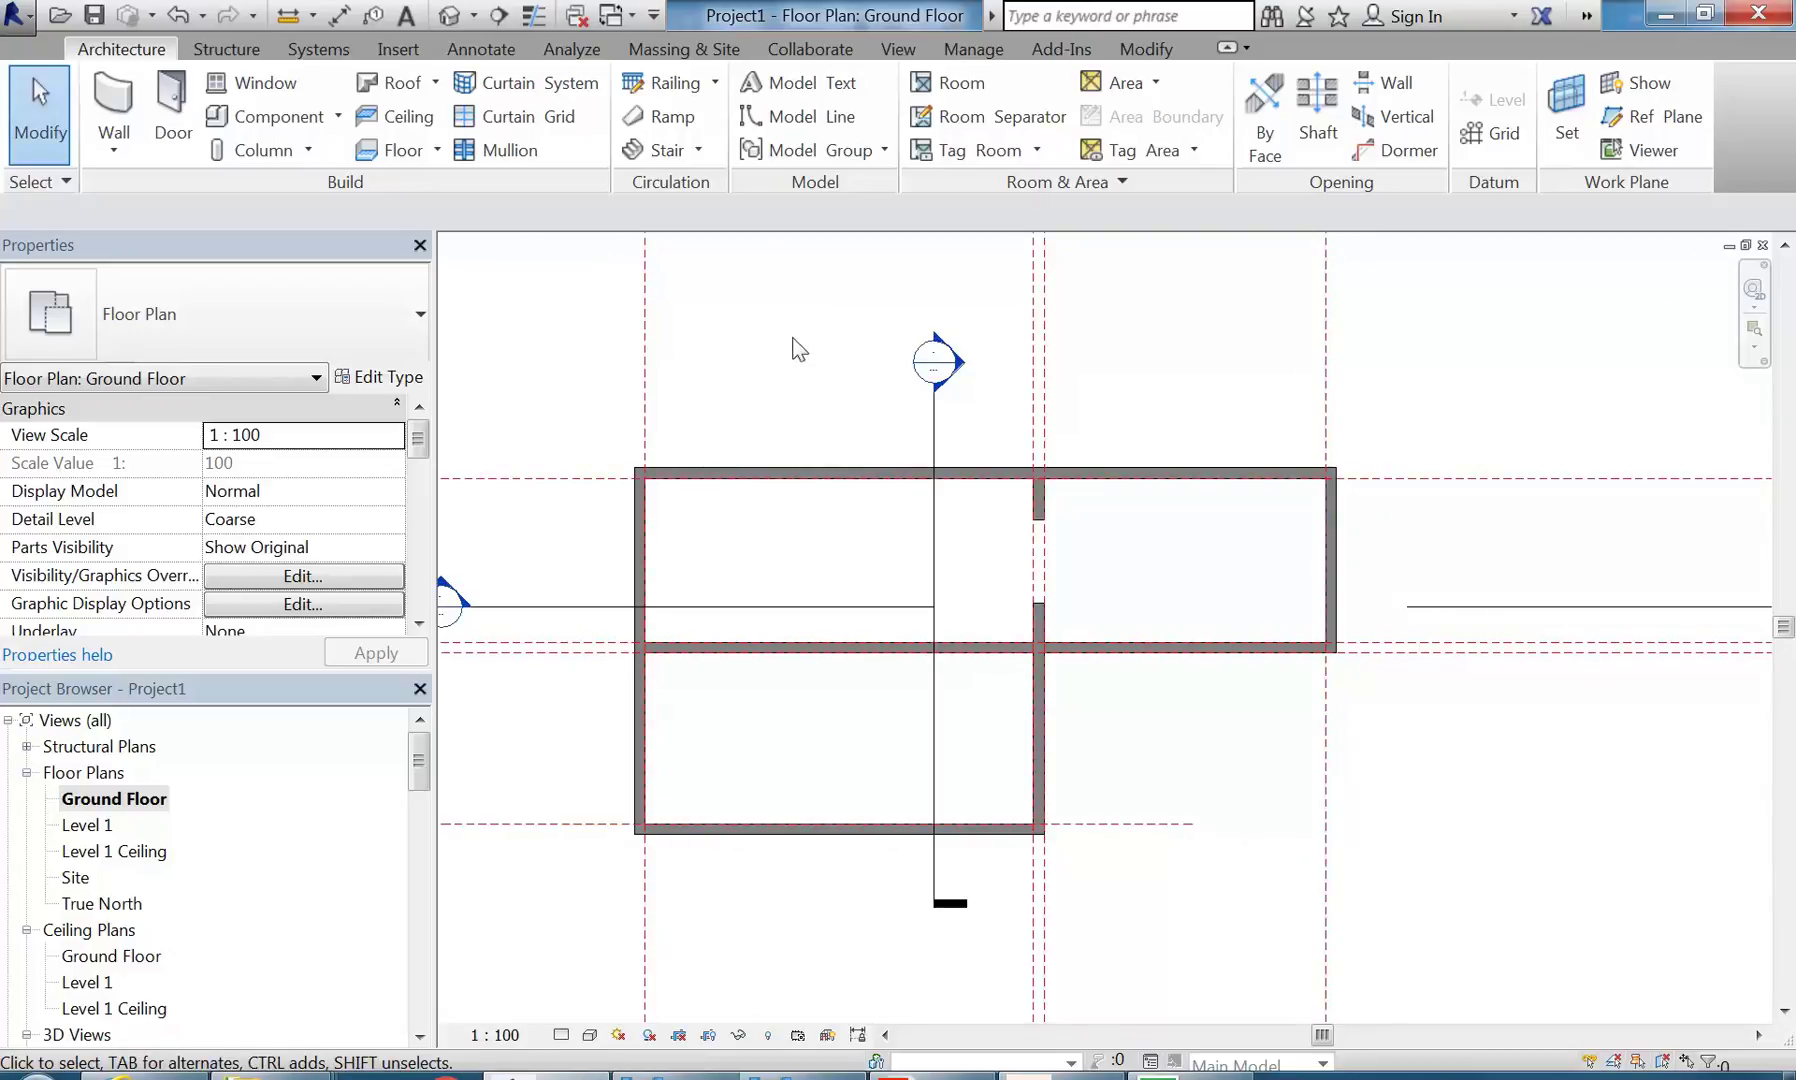
pyautogui.moveTo(783, 437); pyautogui.dragTo(750, 421, button='middle')
pyautogui.scroll(2, 682, 273)
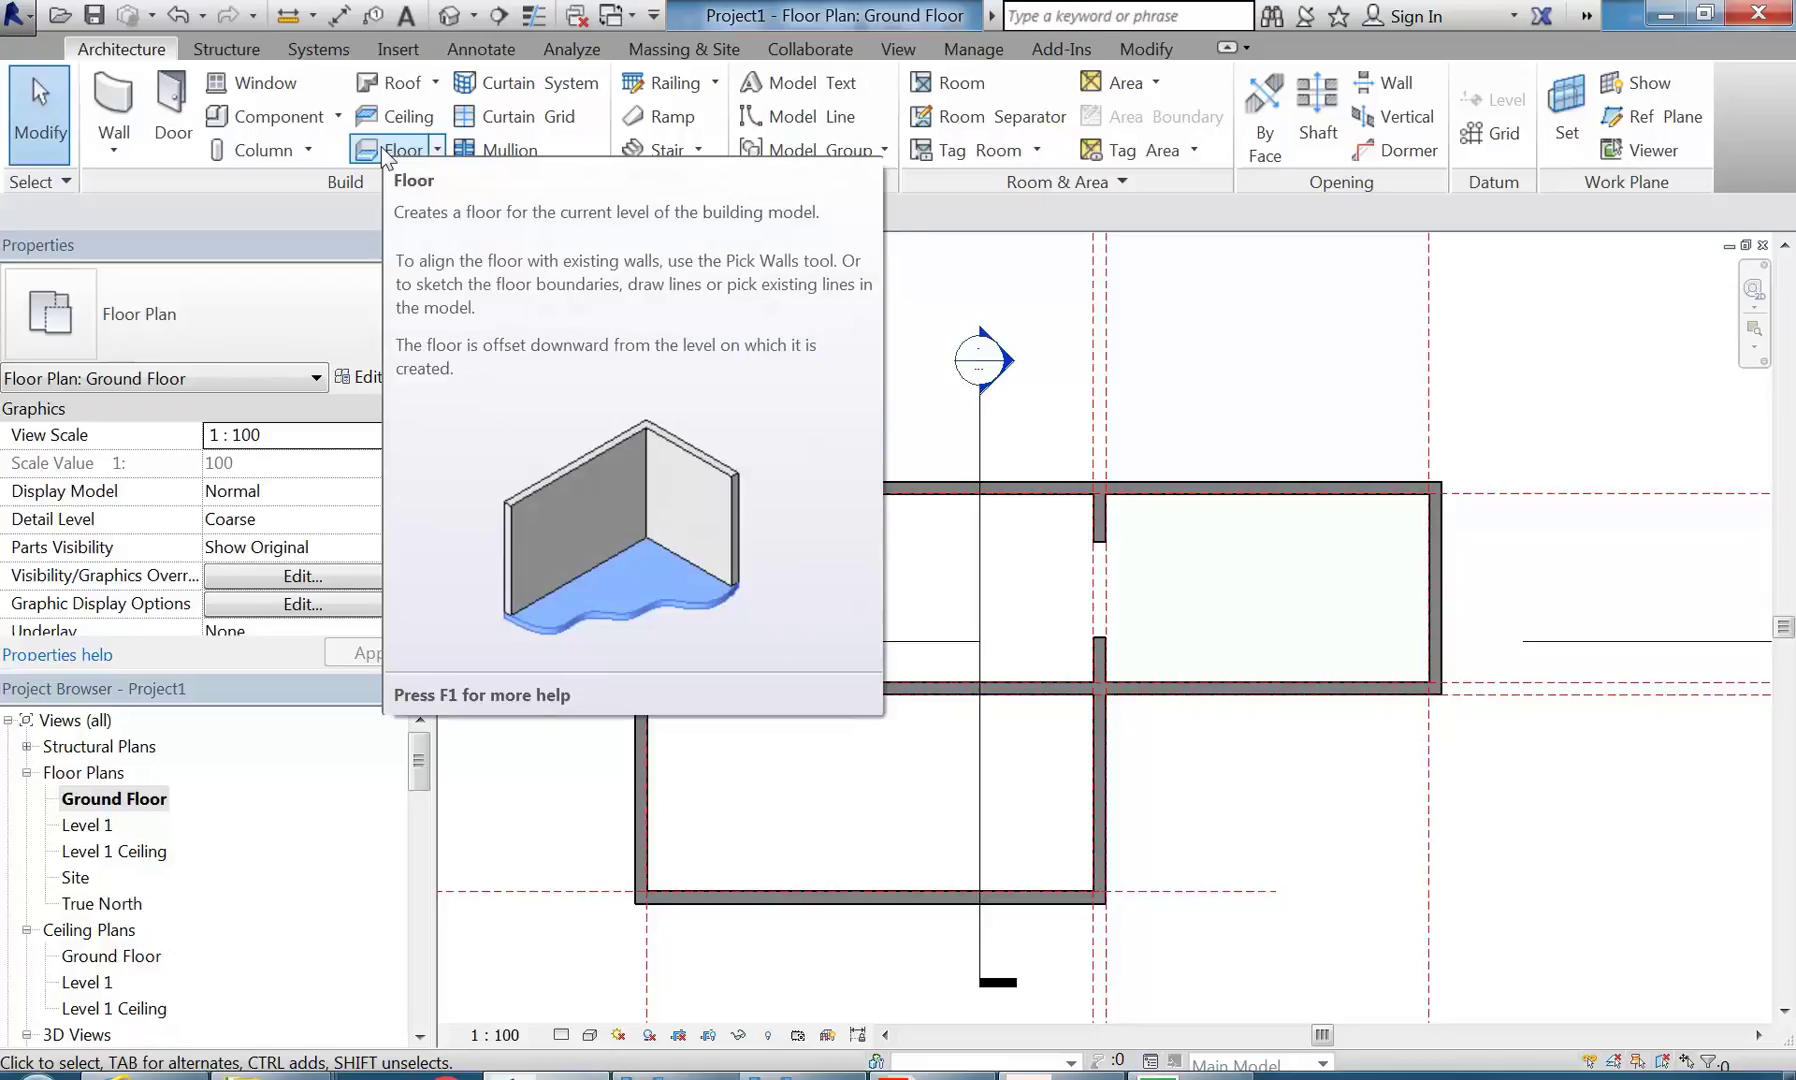
# - Create a Generic 150mm floor on the Ground Floor level, picking the outer walls as its boundary around the L-shaped building
pyautogui.click(386, 150)
pyautogui.scroll(-1, 784, 359)
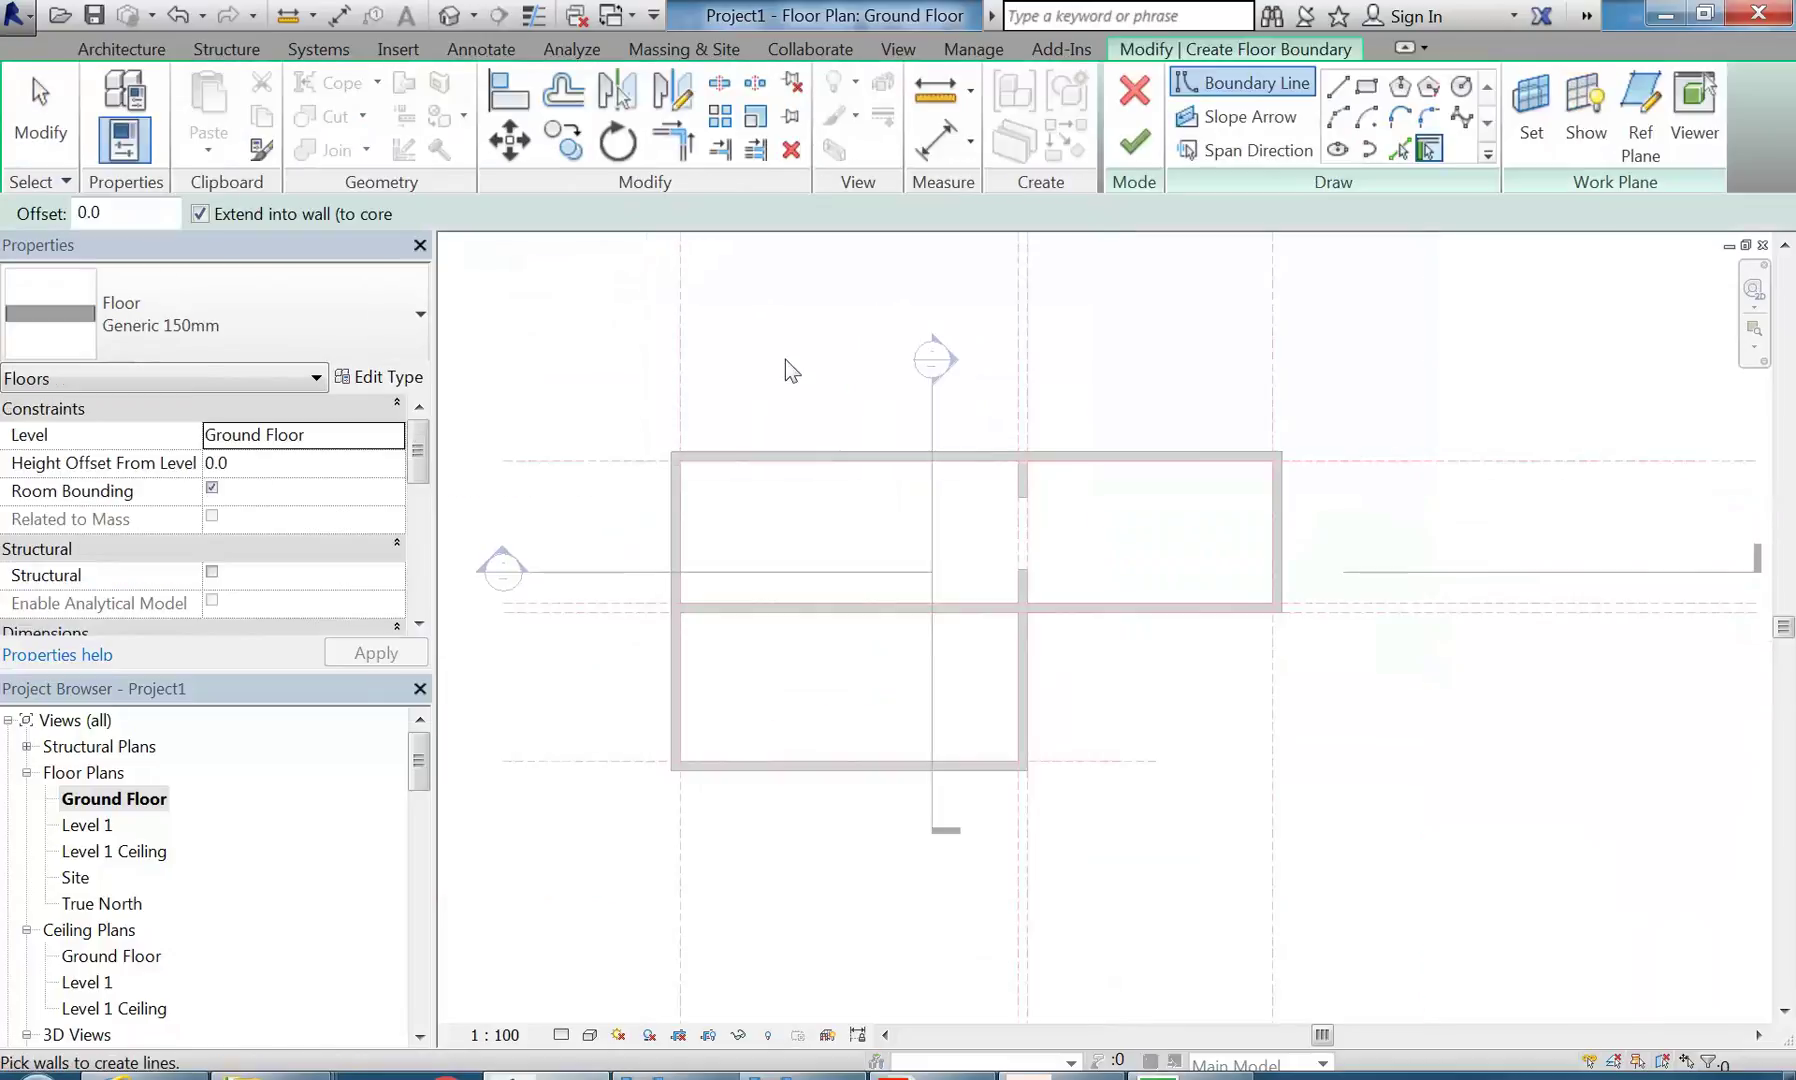
pyautogui.click(810, 449)
pyautogui.click(1290, 585)
pyautogui.click(1124, 612)
pyautogui.click(1026, 706)
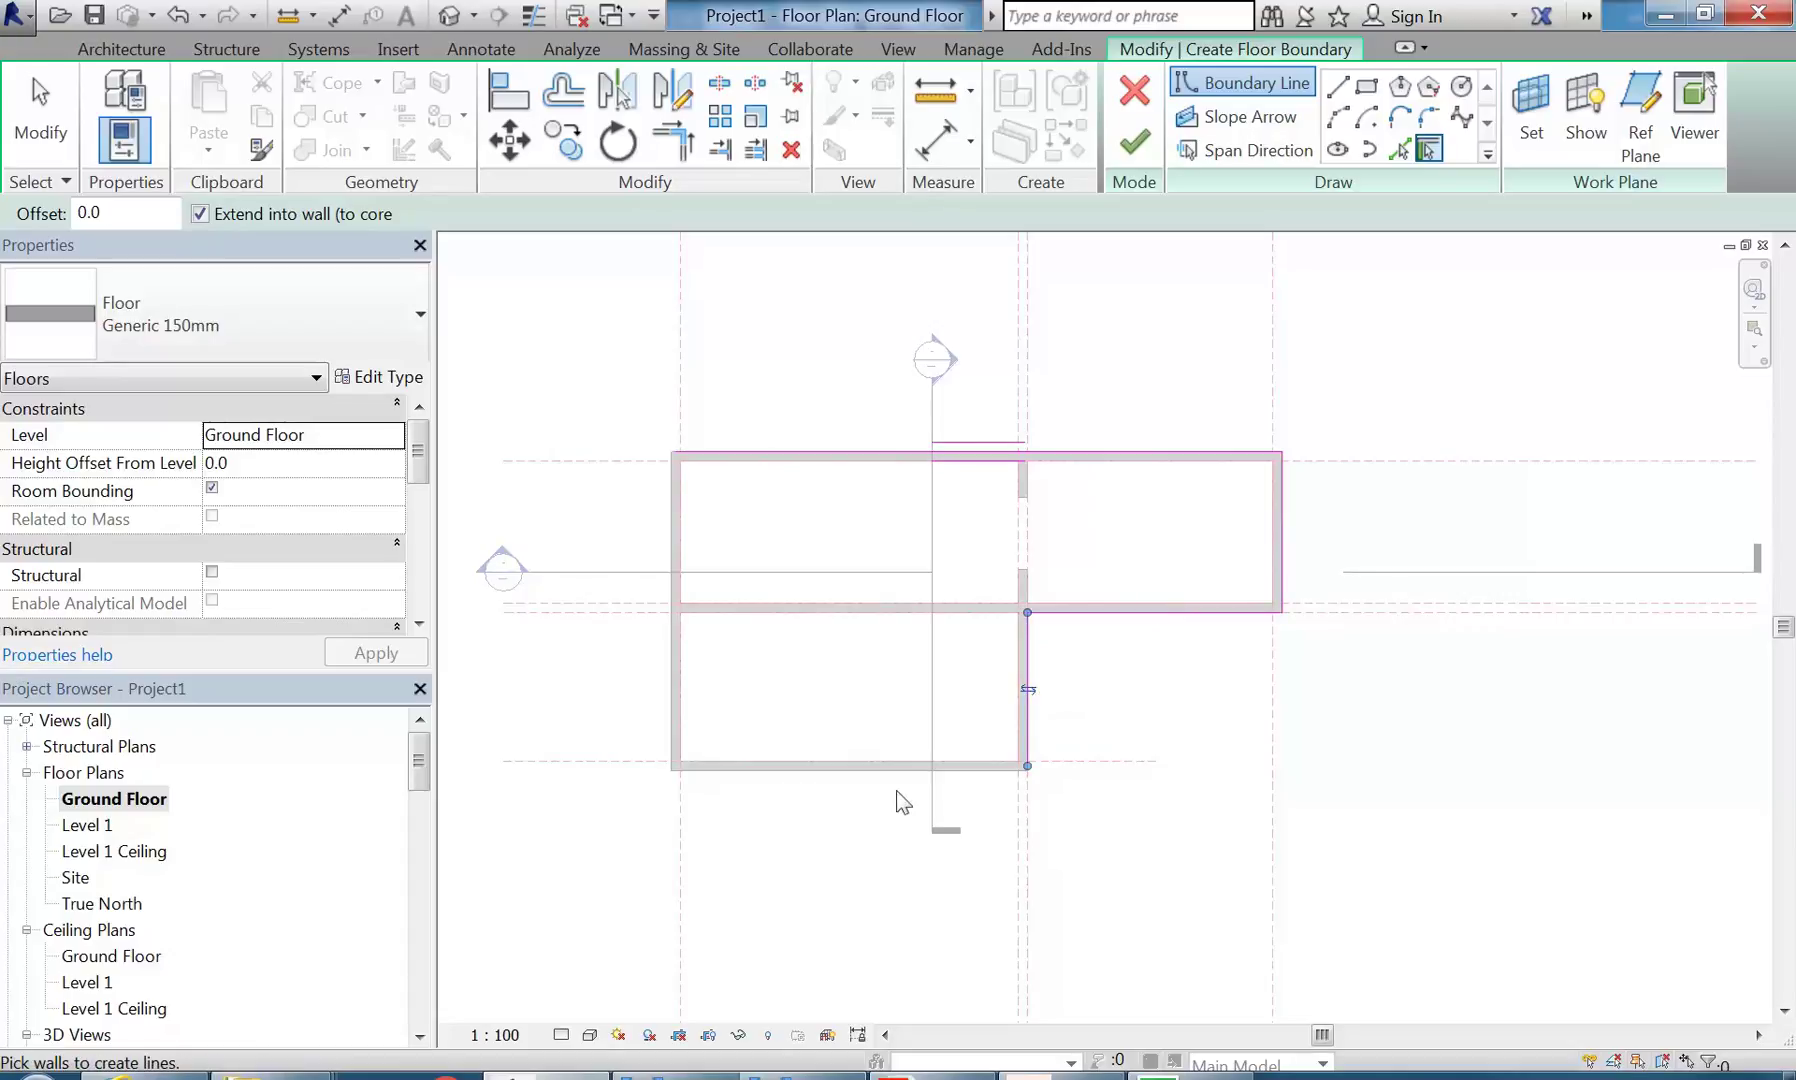
pyautogui.click(860, 769)
pyautogui.click(678, 714)
pyautogui.scroll(4, 912, 690)
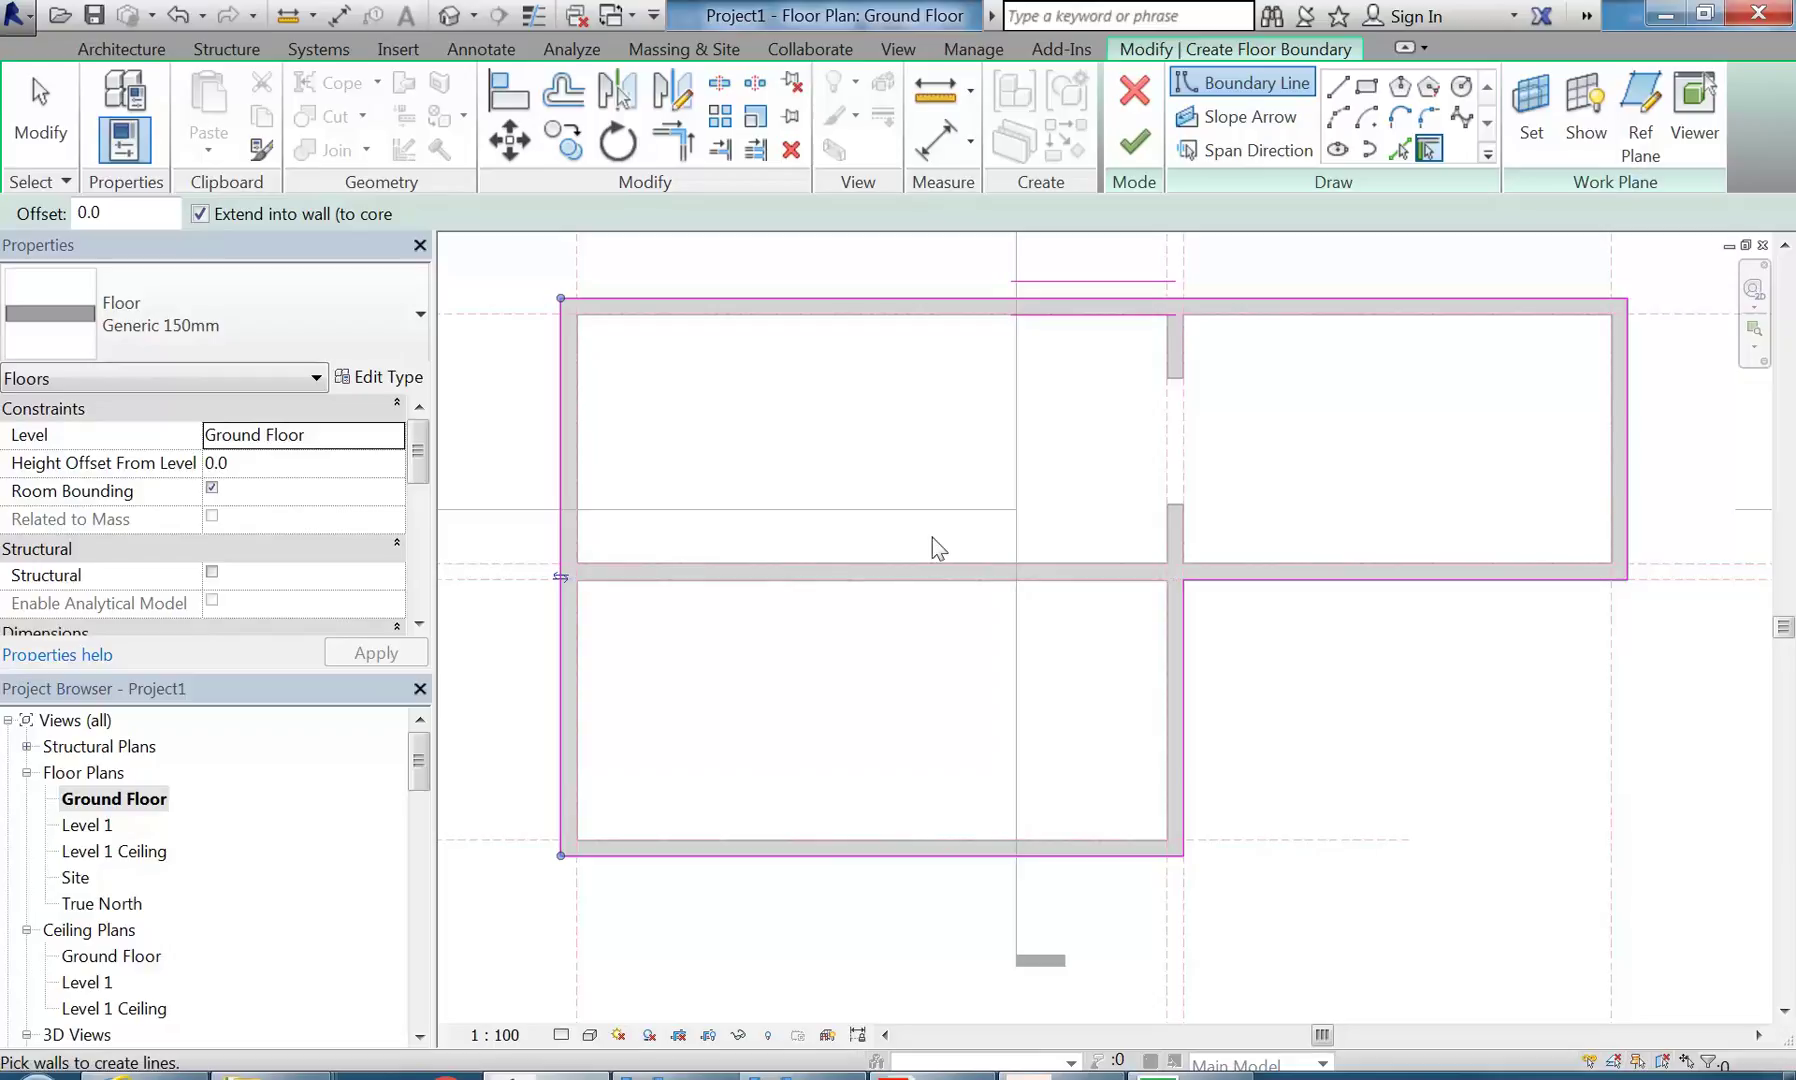
pyautogui.click(1133, 148)
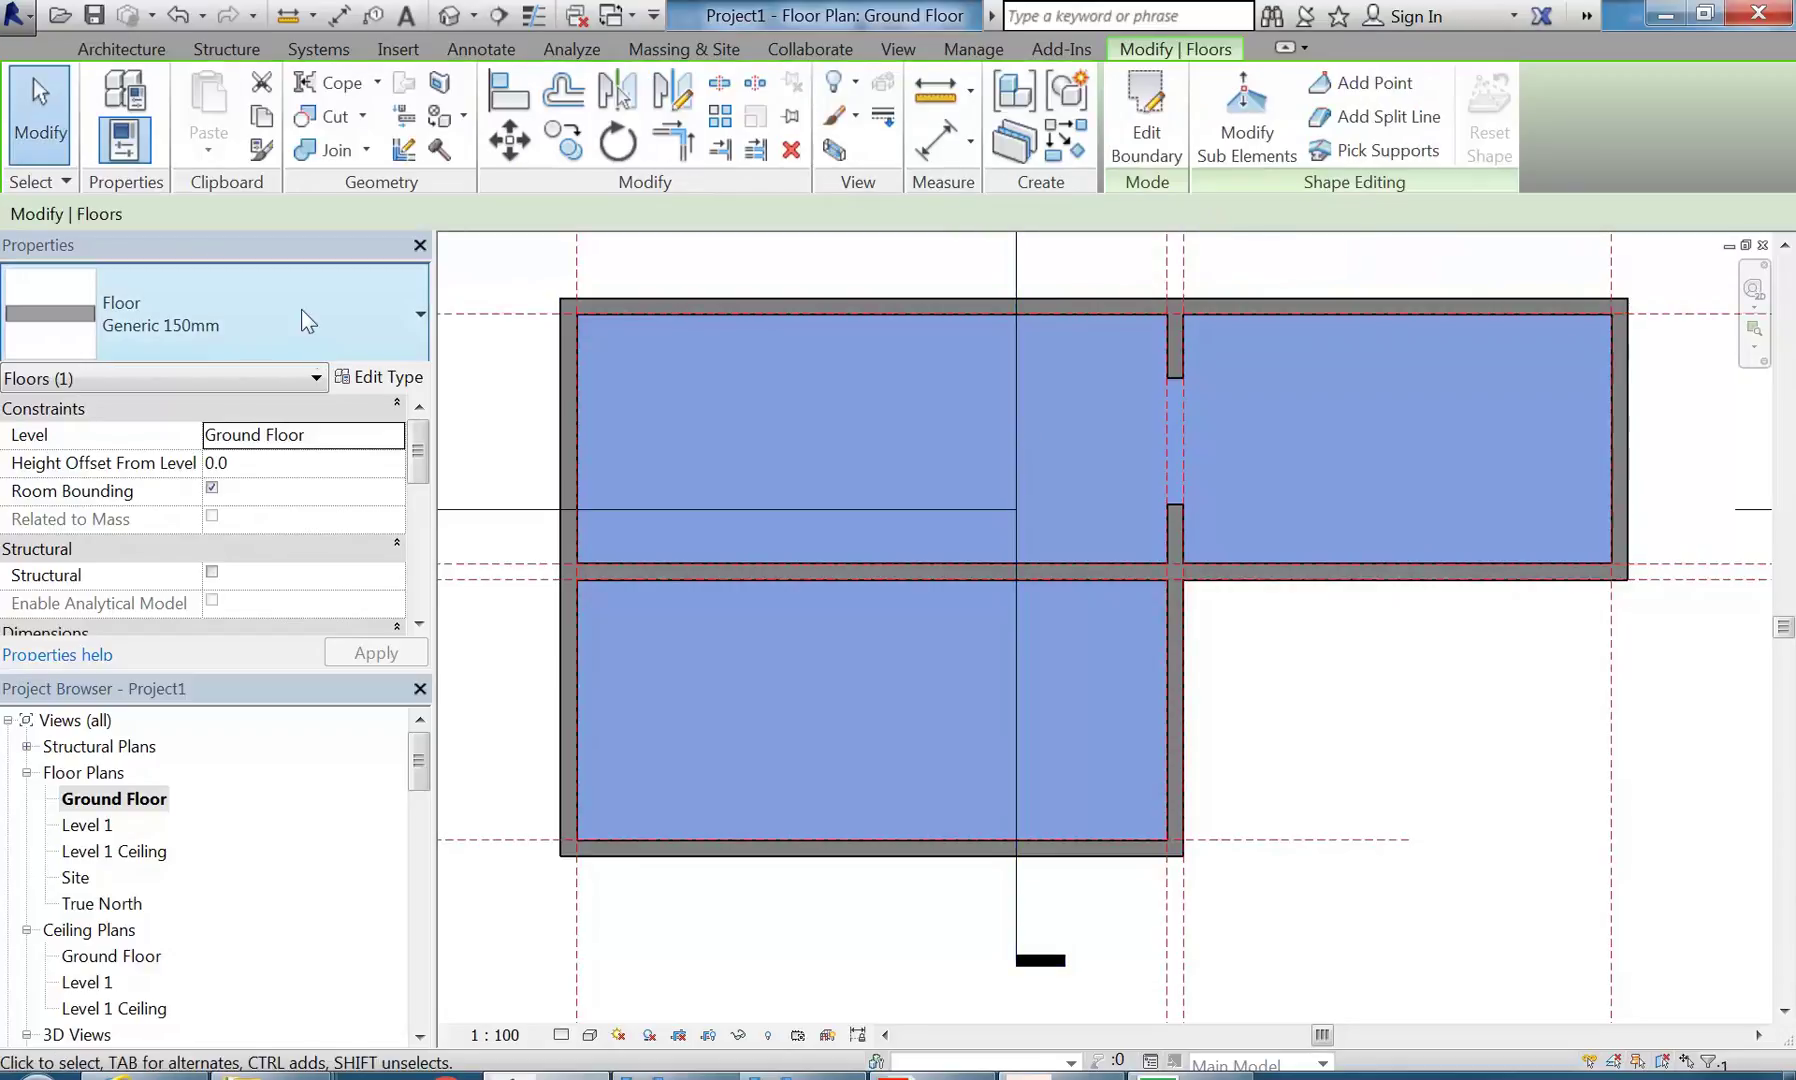
# - Change the new floor's type to Standard Timber-Wood Finish and deselect it
pyautogui.click(302, 310)
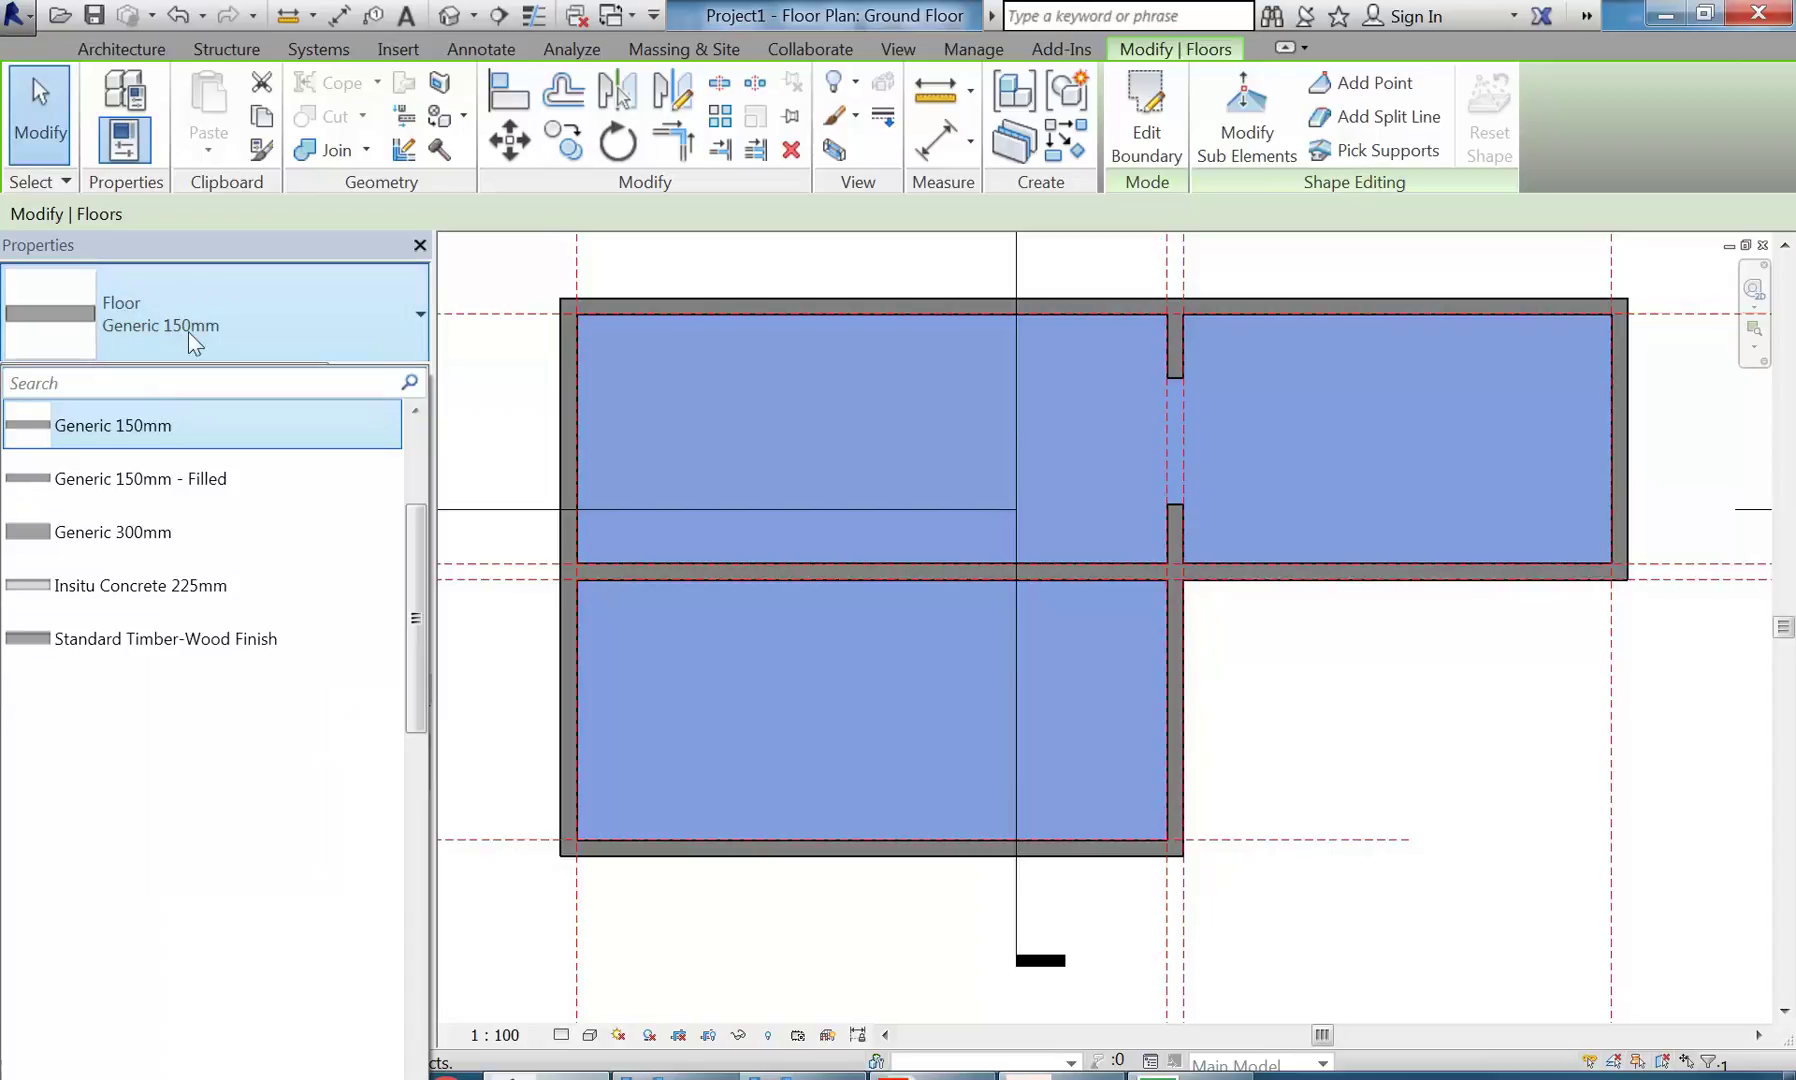
pyautogui.click(115, 640)
pyautogui.click(536, 622)
pyautogui.scroll(-1, 551, 627)
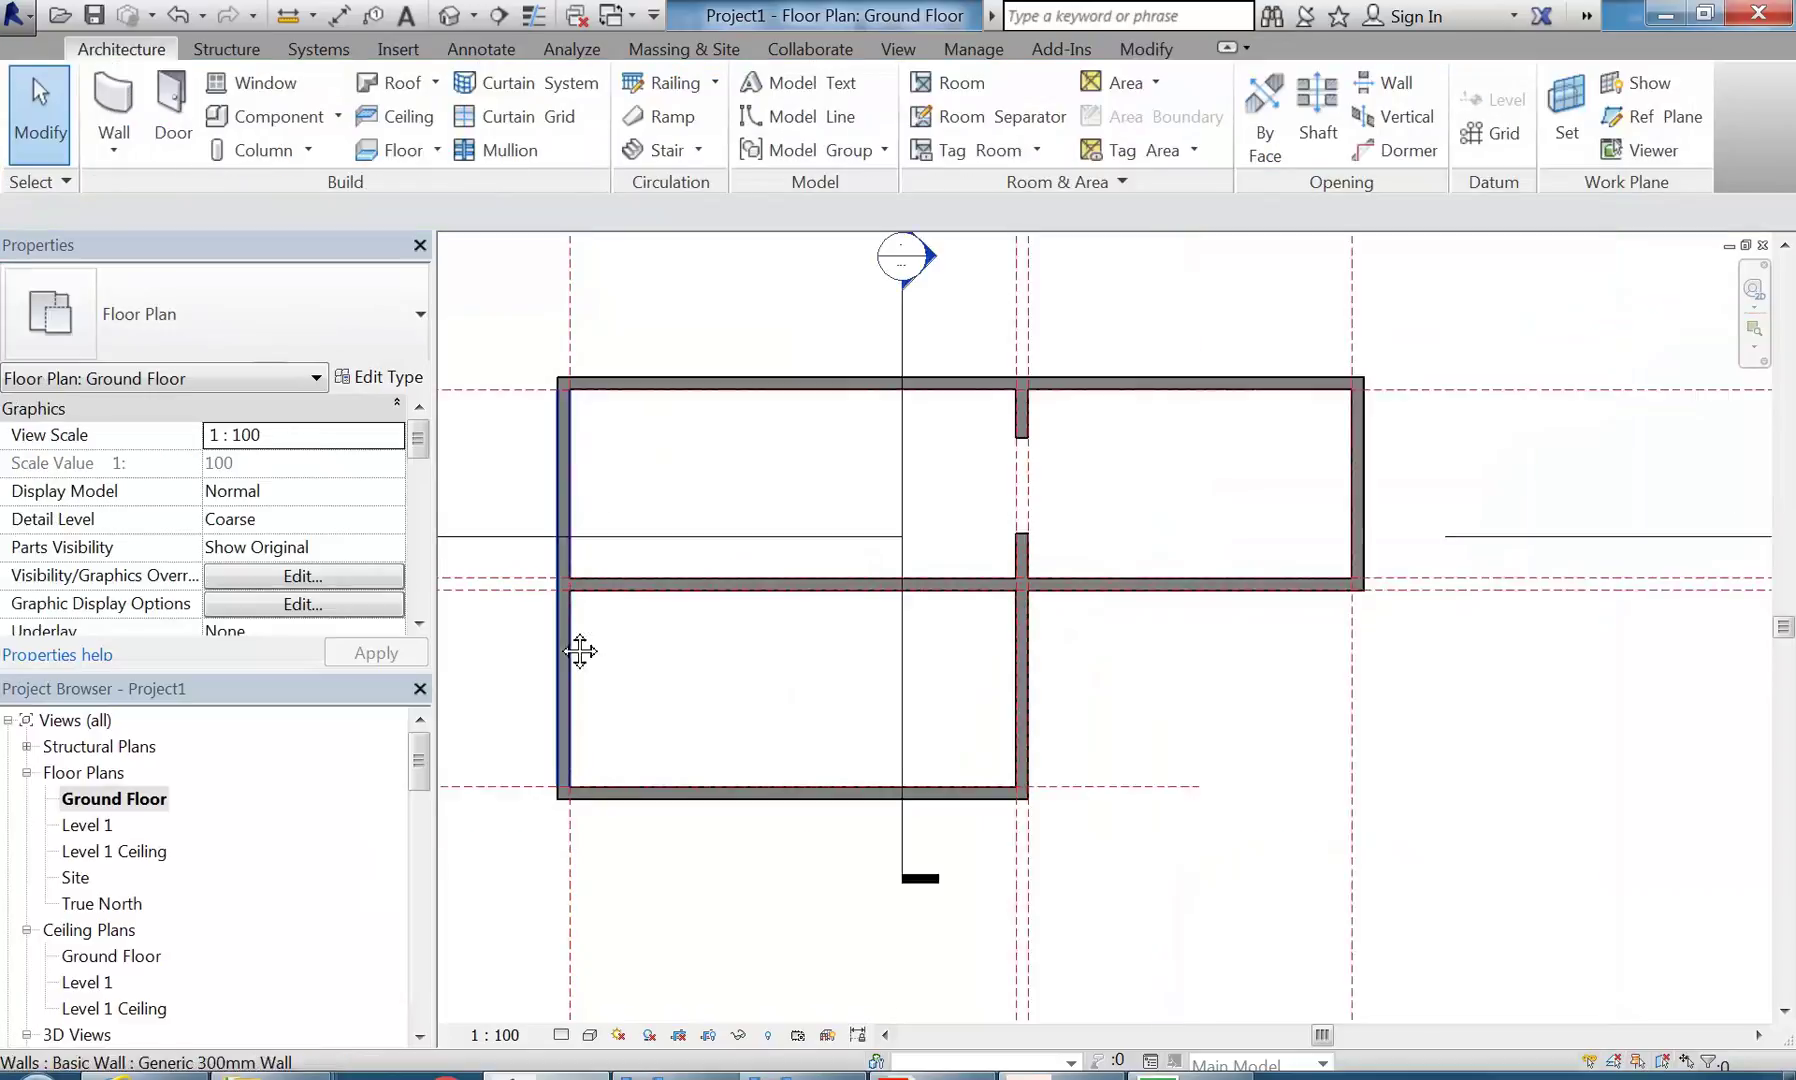
pyautogui.moveTo(551, 627); pyautogui.dragTo(595, 657, button='middle')
# - Place a camera in the northwestern room, looking east through the cross wall opening into the northeastern room
pyautogui.click(473, 15)
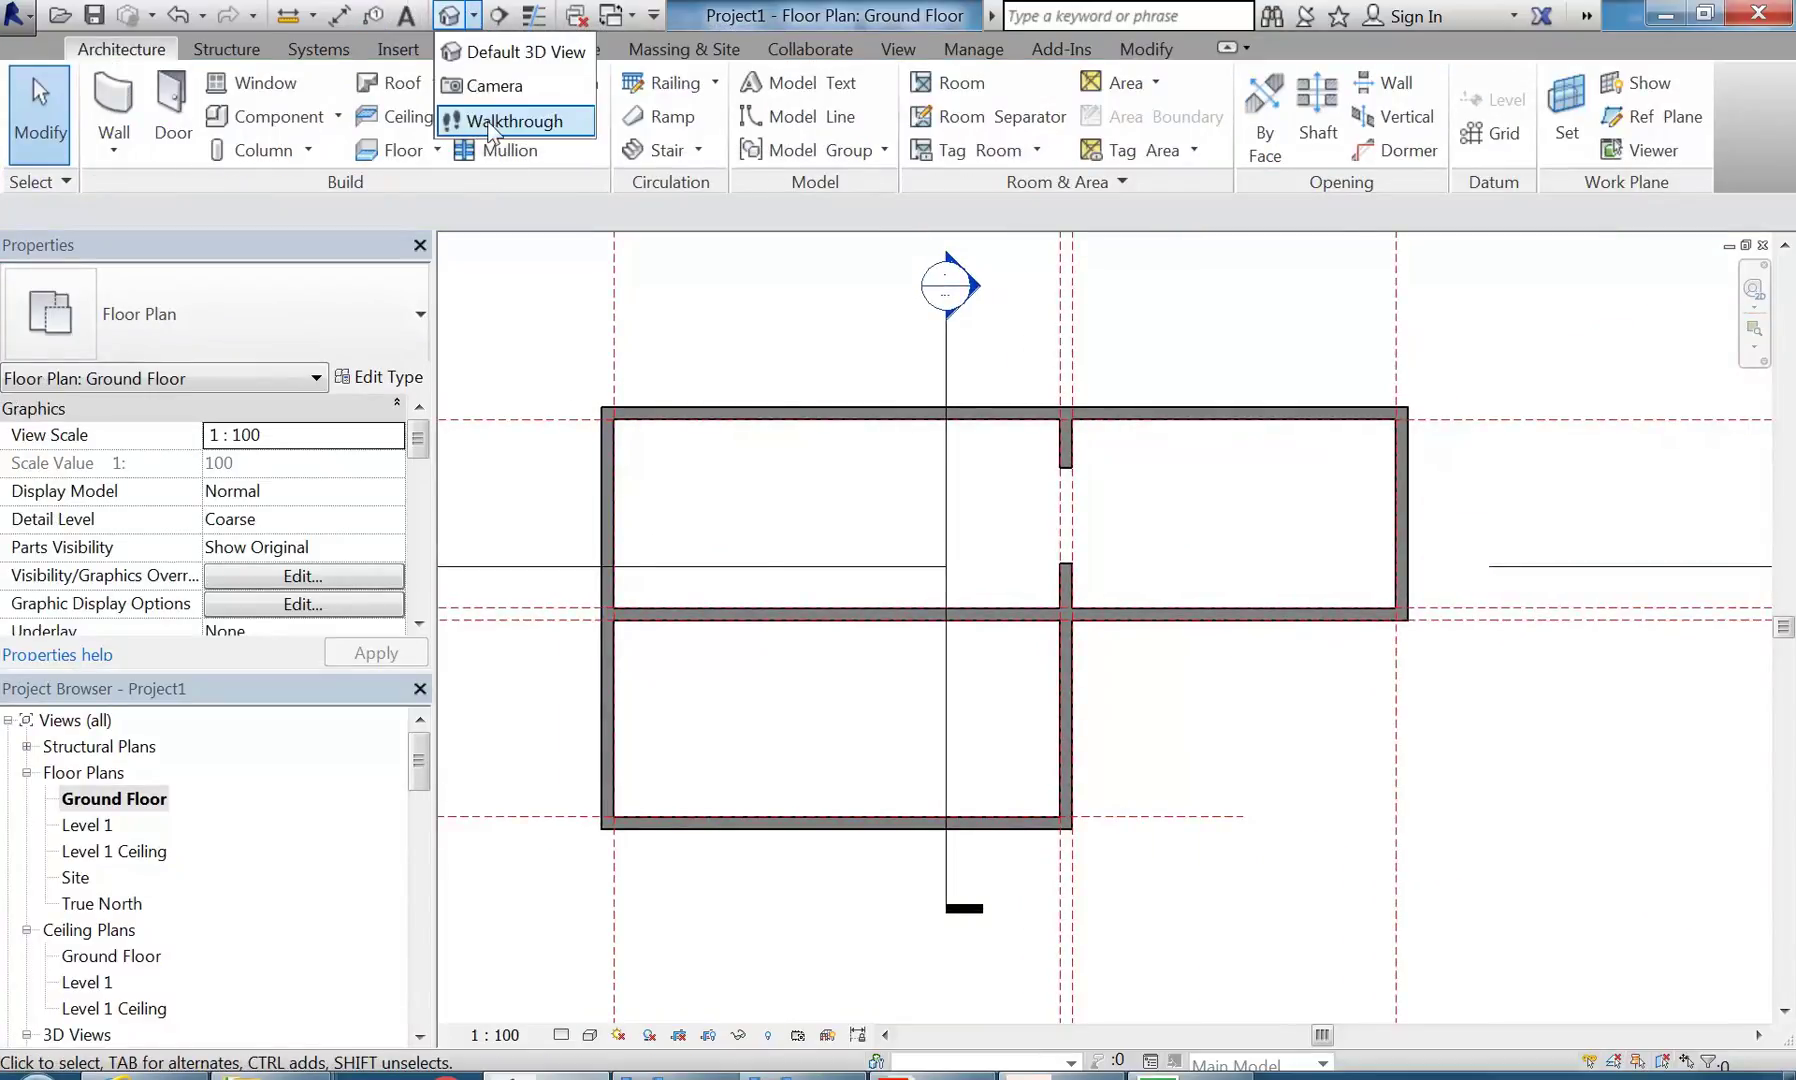
pyautogui.click(481, 88)
pyautogui.click(686, 528)
pyautogui.click(1455, 512)
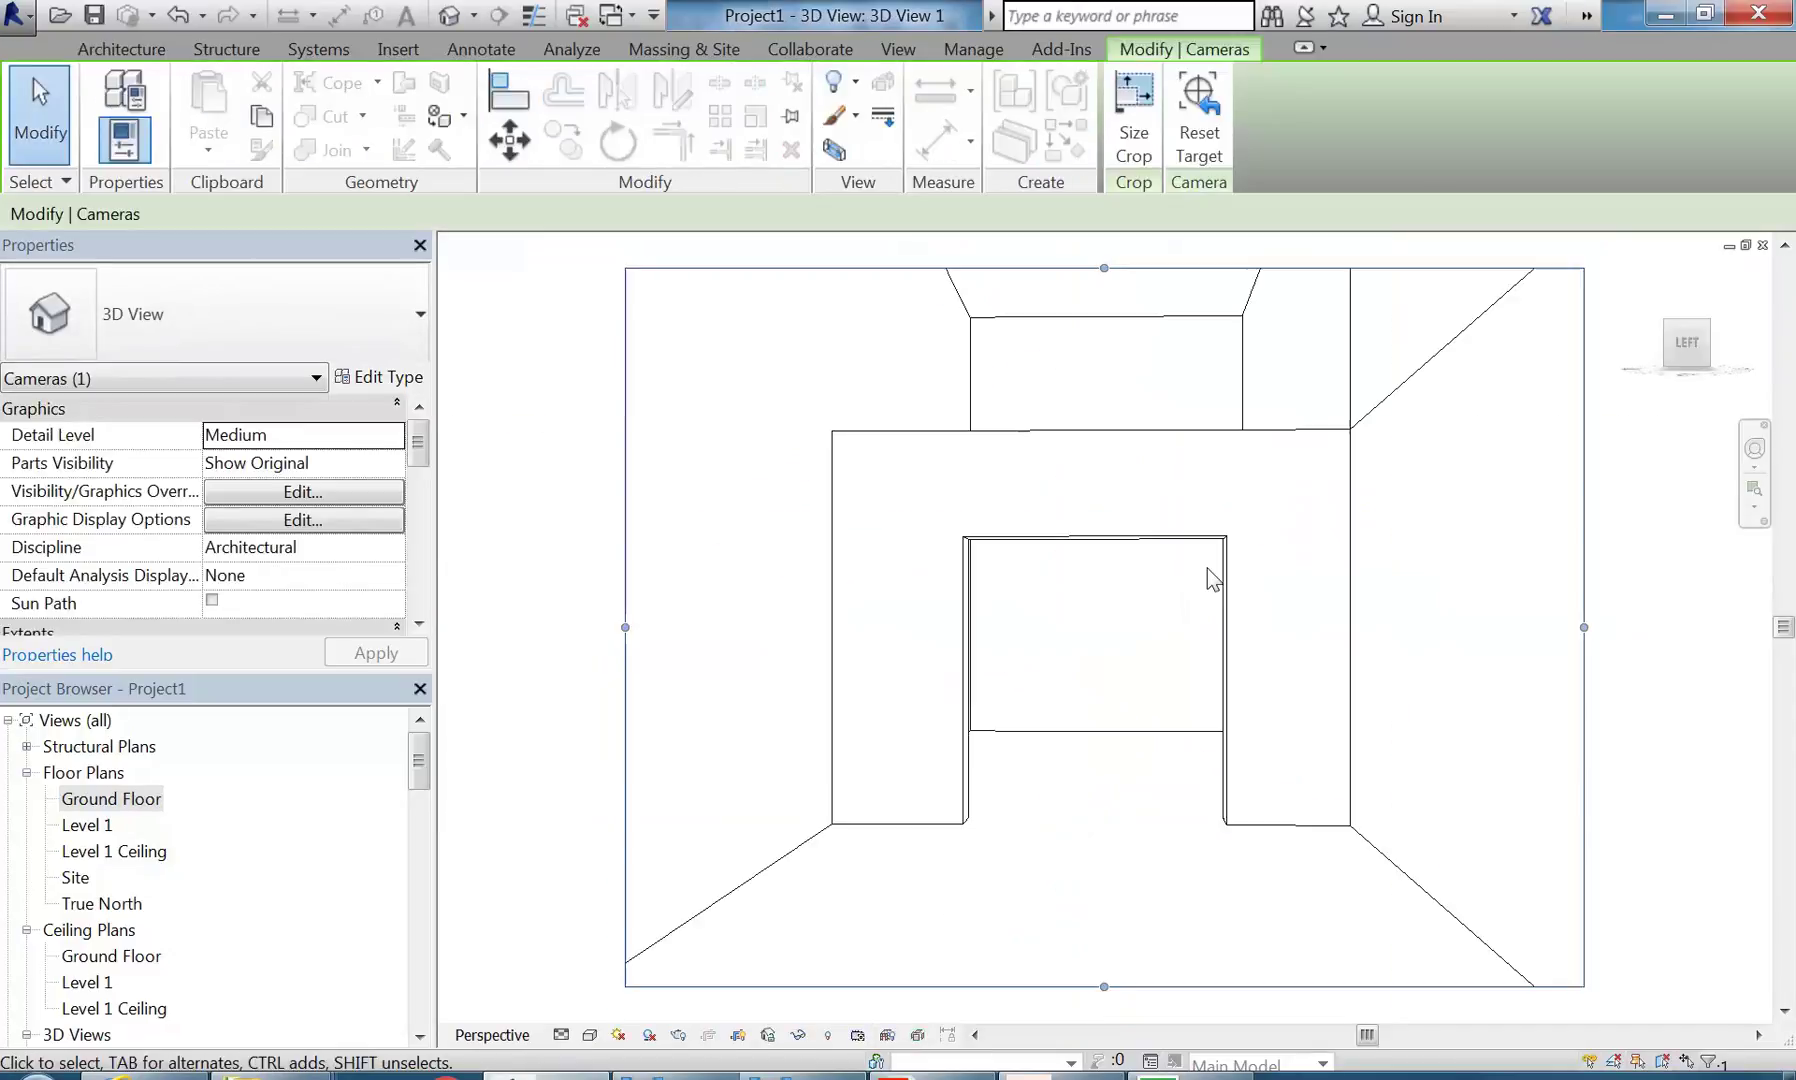
# - Set the camera view's visual style to Realistic and inspect the timber floor and the doorway opening
pyautogui.click(590, 1036)
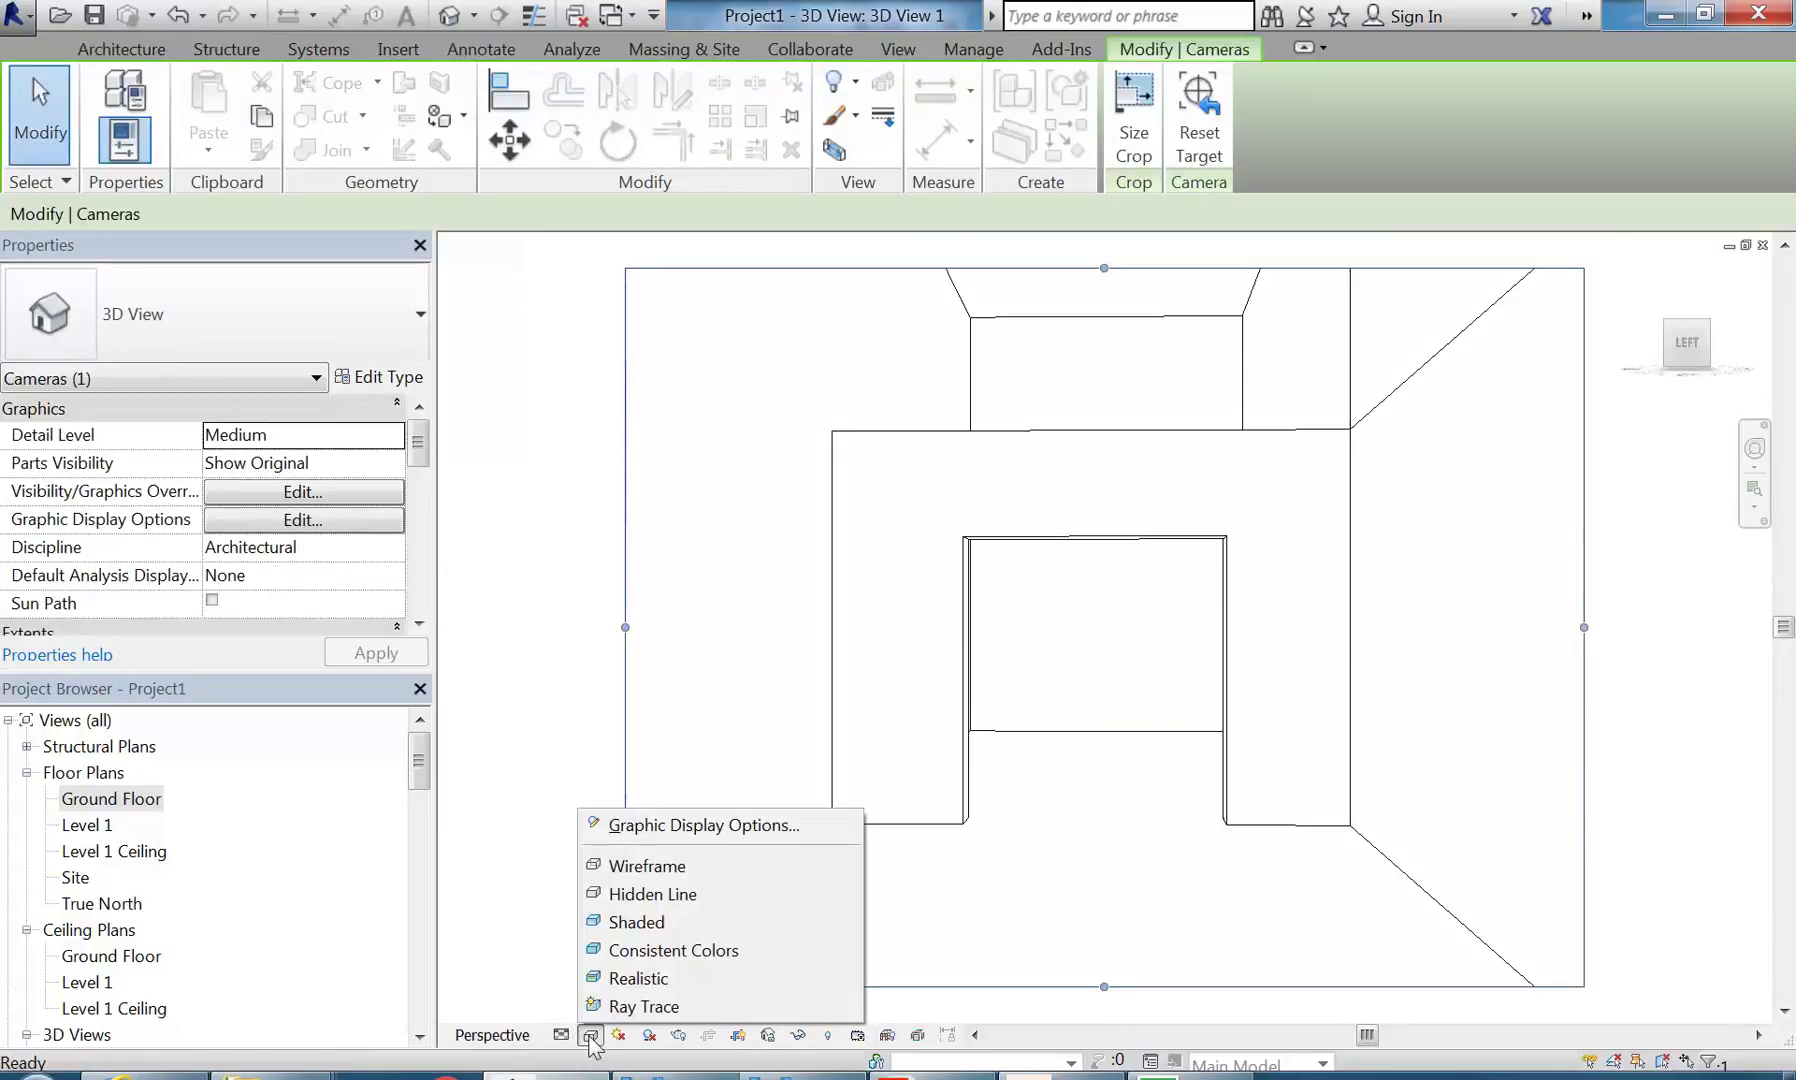
pyautogui.click(640, 978)
pyautogui.press('Escape')
pyautogui.scroll(3, 1062, 868)
pyautogui.scroll(3, 1062, 857)
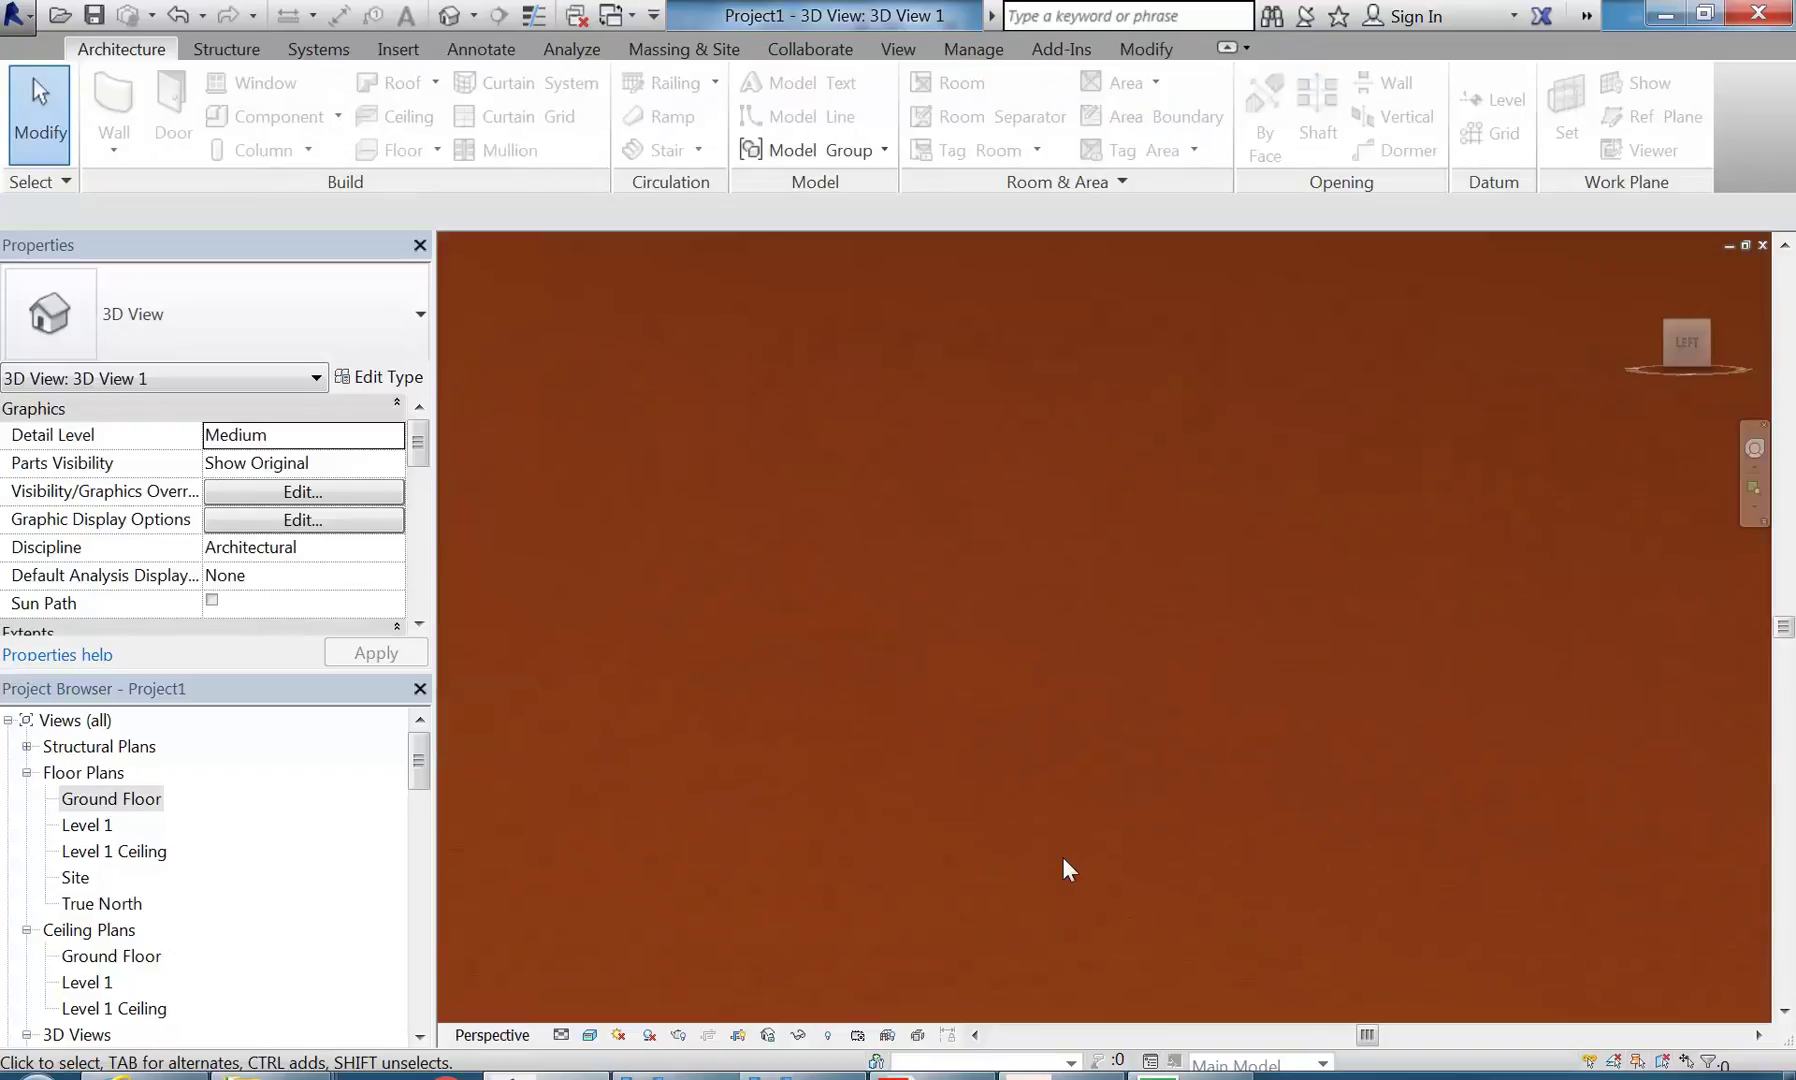
pyautogui.scroll(-5, 1062, 857)
pyautogui.moveTo(1062, 857)
pyautogui.mouseDown(button='middle')
pyautogui.moveTo(1032, 802)
pyautogui.moveTo(1063, 830)
pyautogui.mouseUp(button='middle')
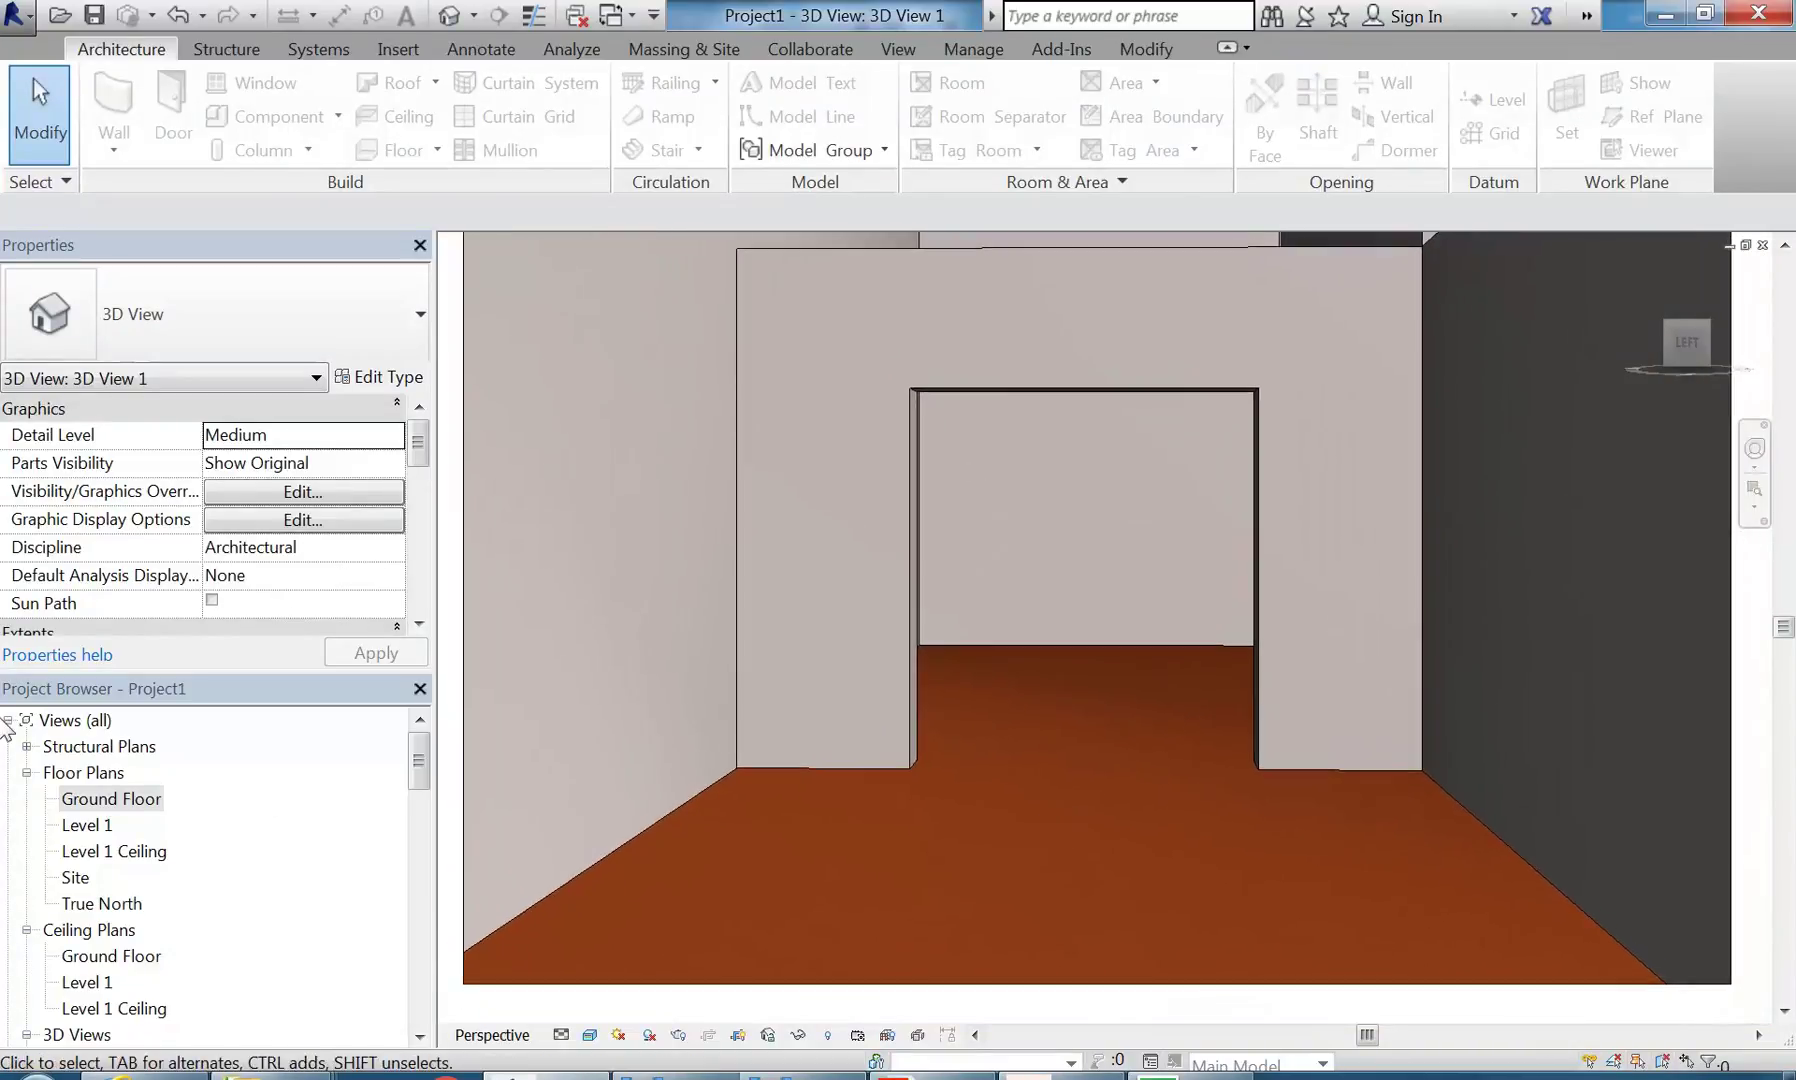
# - Return from the camera view to the Ground Floor plan
pyautogui.click(86, 801)
pyautogui.doubleClick(86, 801)
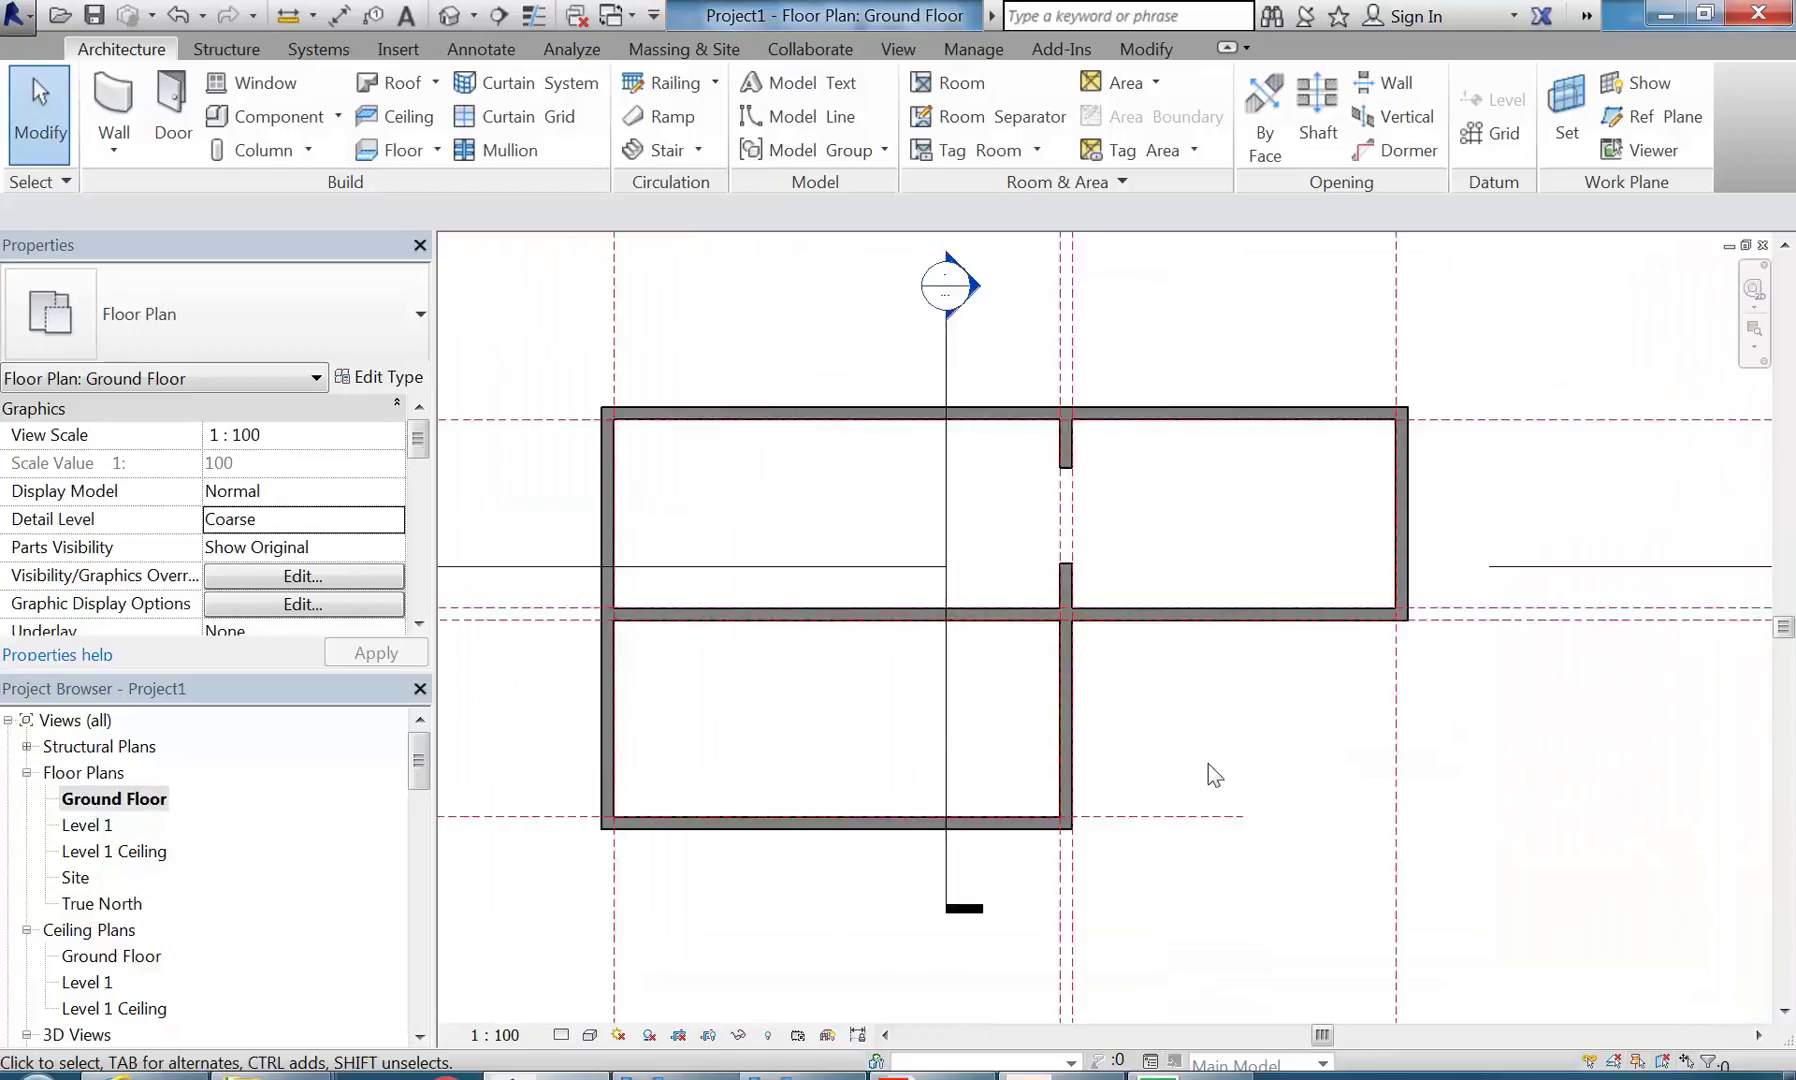
pyautogui.moveTo(798, 494); pyautogui.dragTo(829, 507, button='middle')
pyautogui.scroll(1, 829, 507)
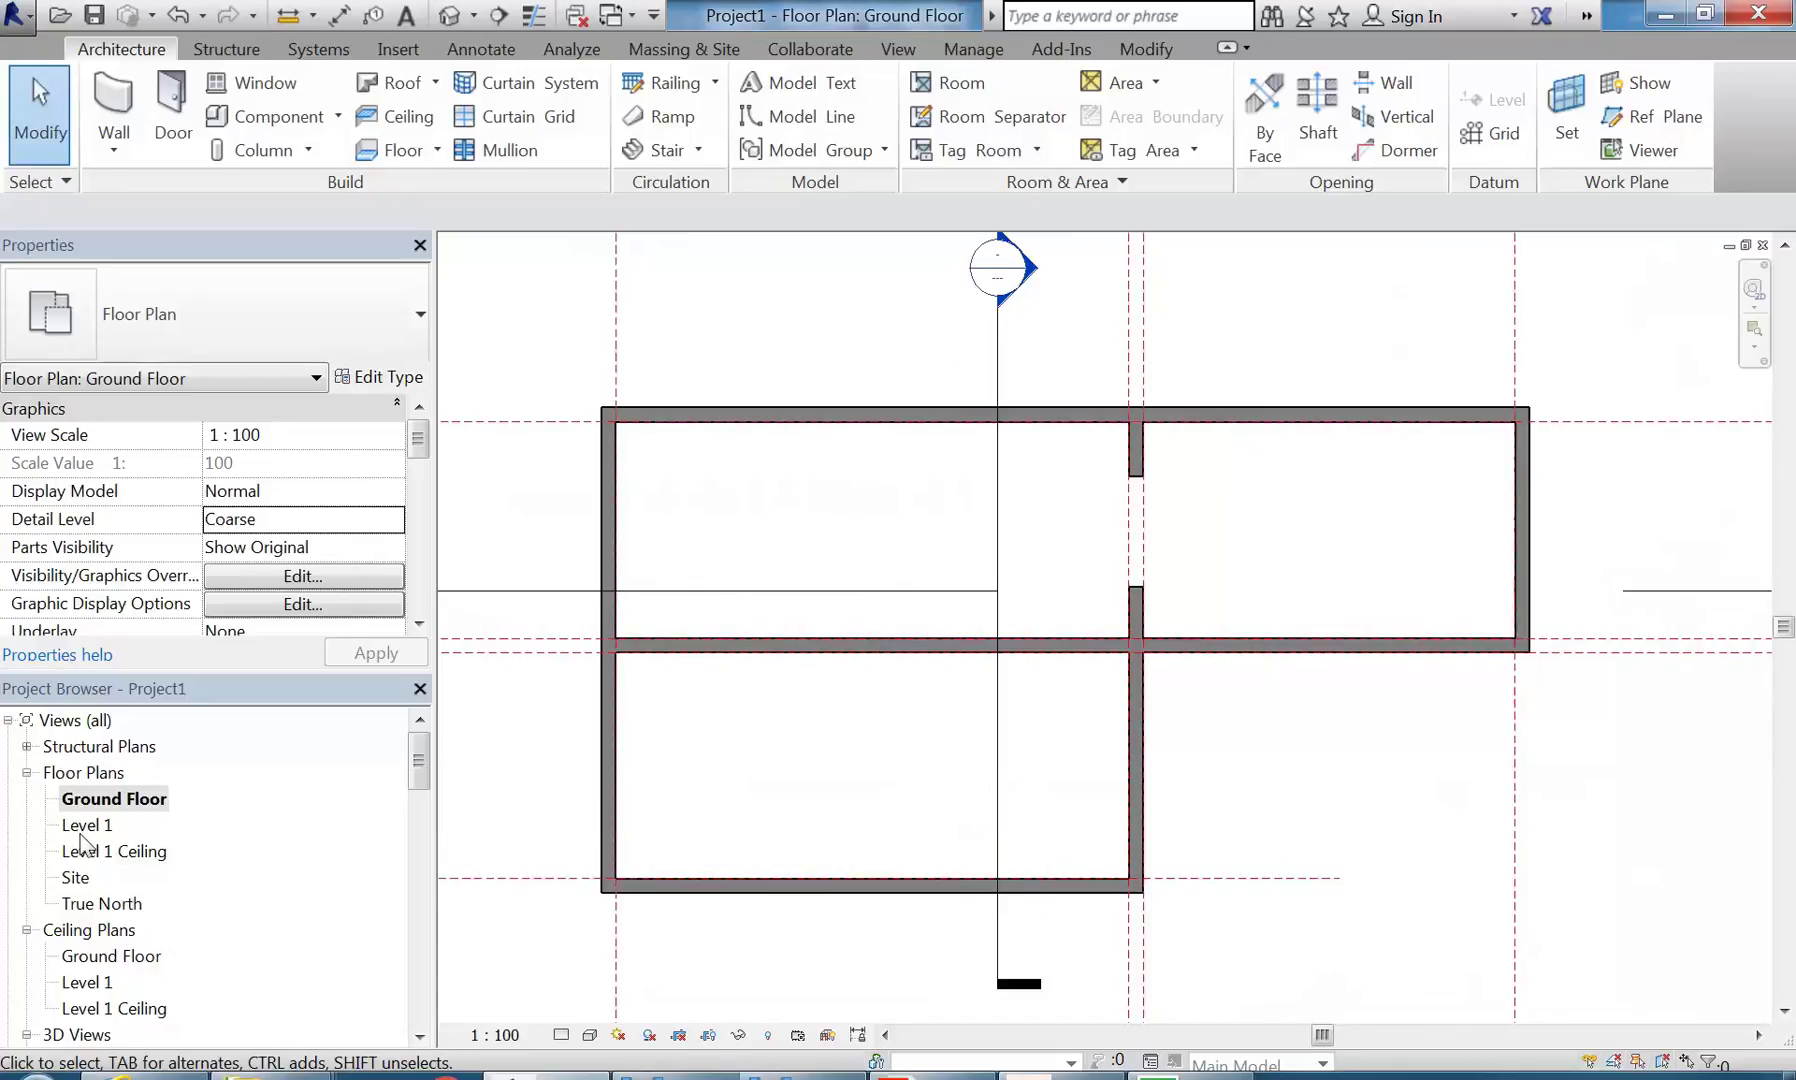
# - Open the section cutting north-south through the building and examine the walls, floor and doorway opening against the levels
pyautogui.doubleClick(1031, 268)
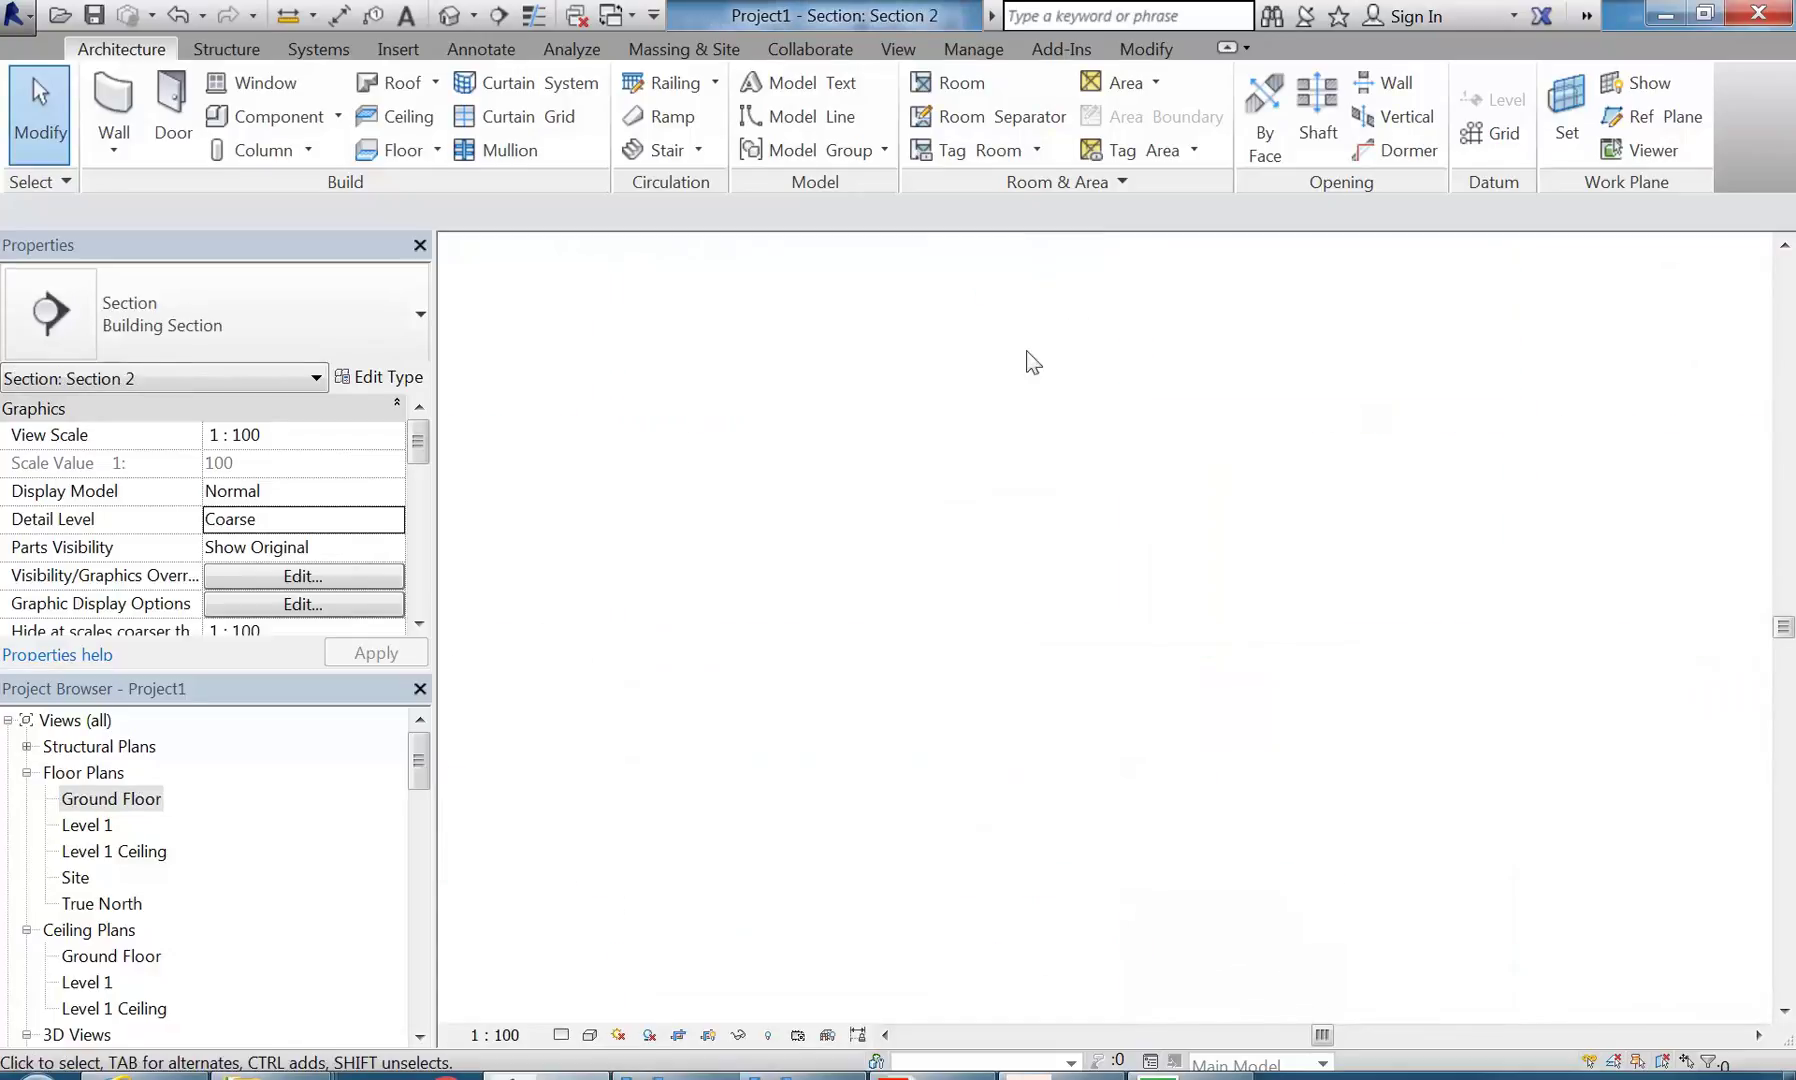
pyautogui.scroll(-5, 814, 678)
pyautogui.scroll(3, 745, 765)
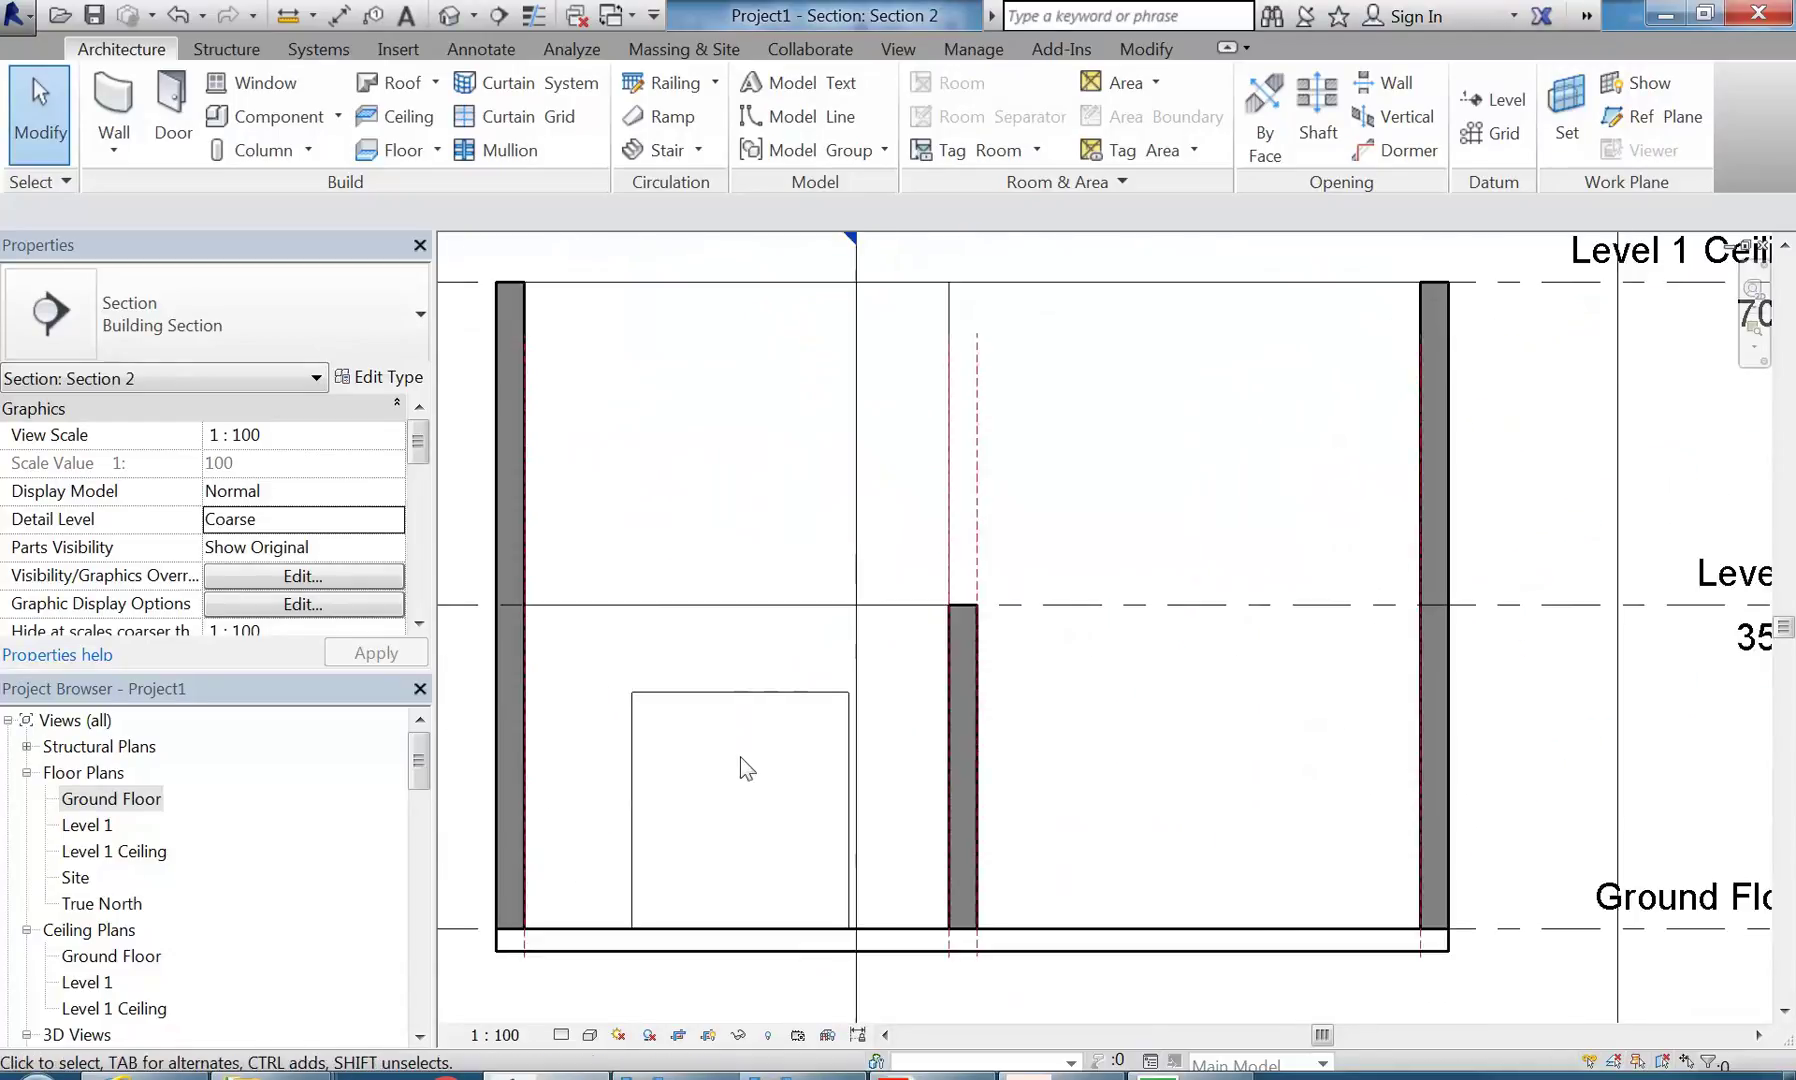
pyautogui.scroll(-1, 678, 677)
pyautogui.moveTo(702, 697); pyautogui.dragTo(744, 676, button='middle')
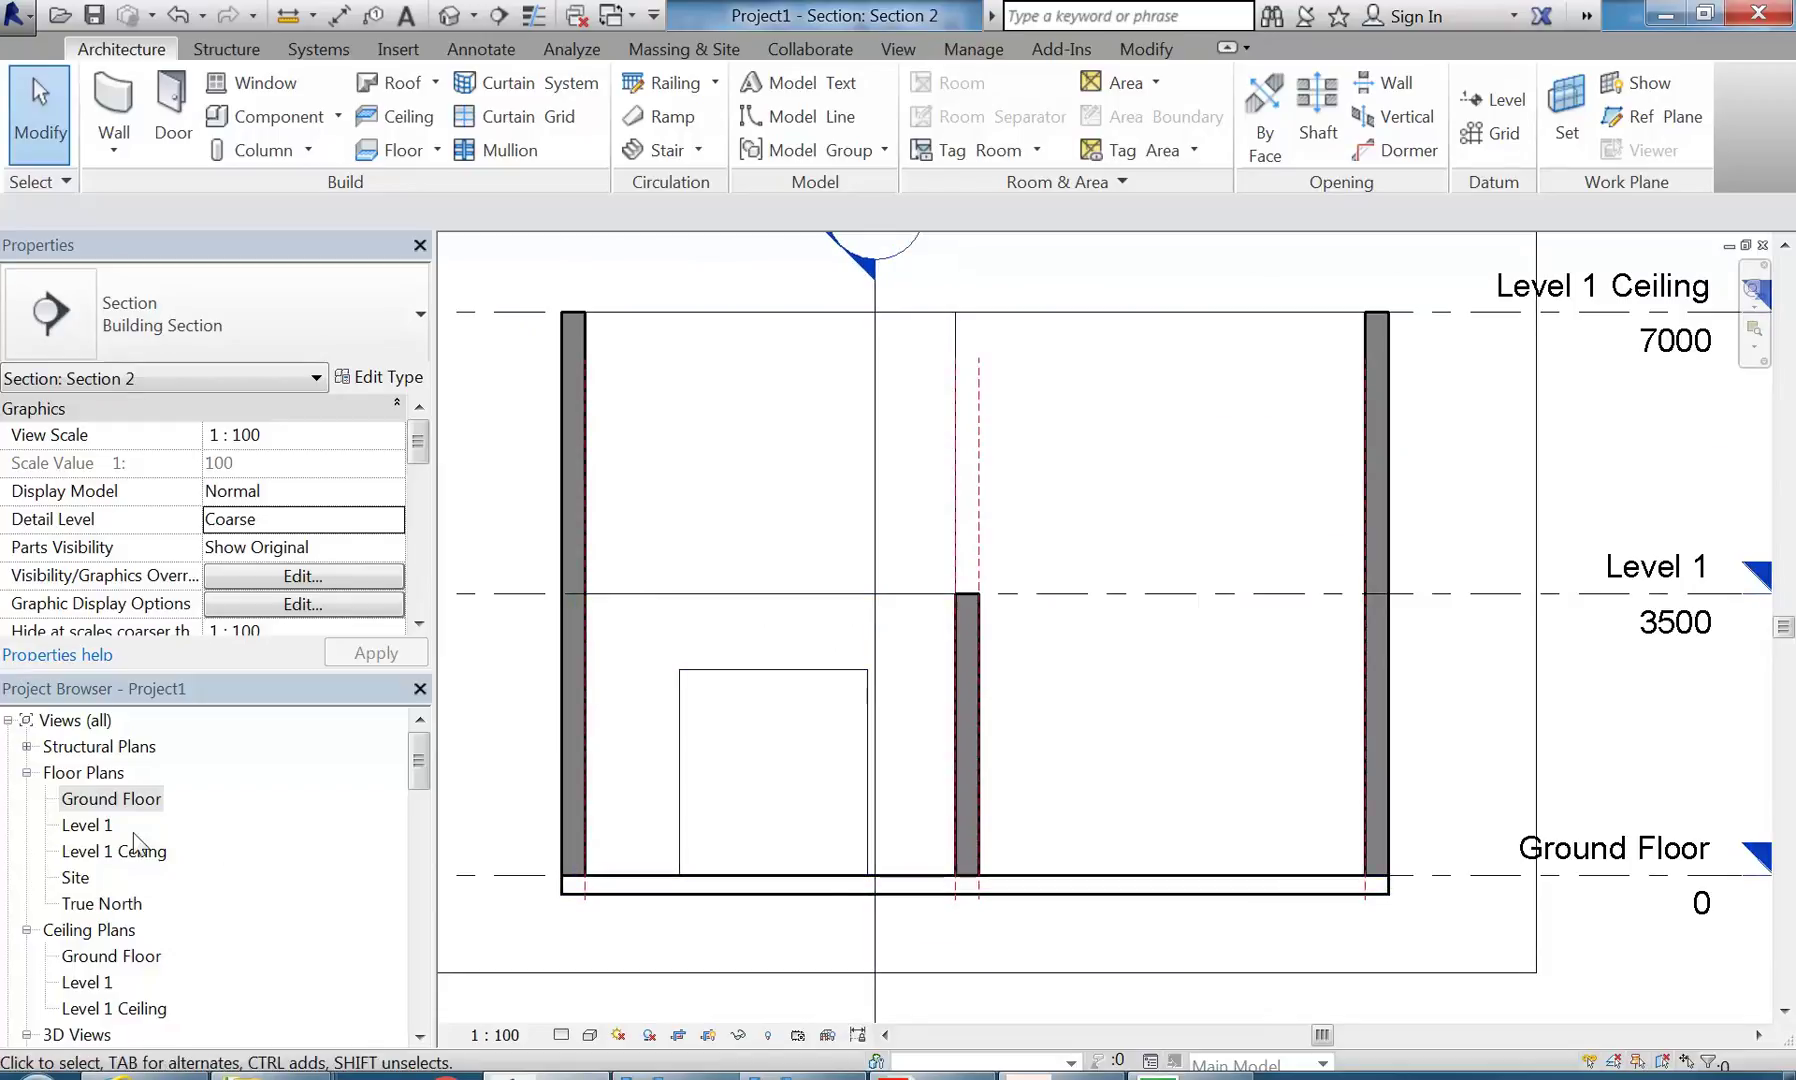
# - On the Level 1 plan, outline a Generic 150mm floor by picking the six exterior walls along their inner faces
pyautogui.doubleClick(88, 825)
pyautogui.moveTo(682, 561)
pyautogui.mouseDown(button='middle')
pyautogui.moveTo(882, 502)
pyautogui.moveTo(811, 512)
pyautogui.mouseUp(button='middle')
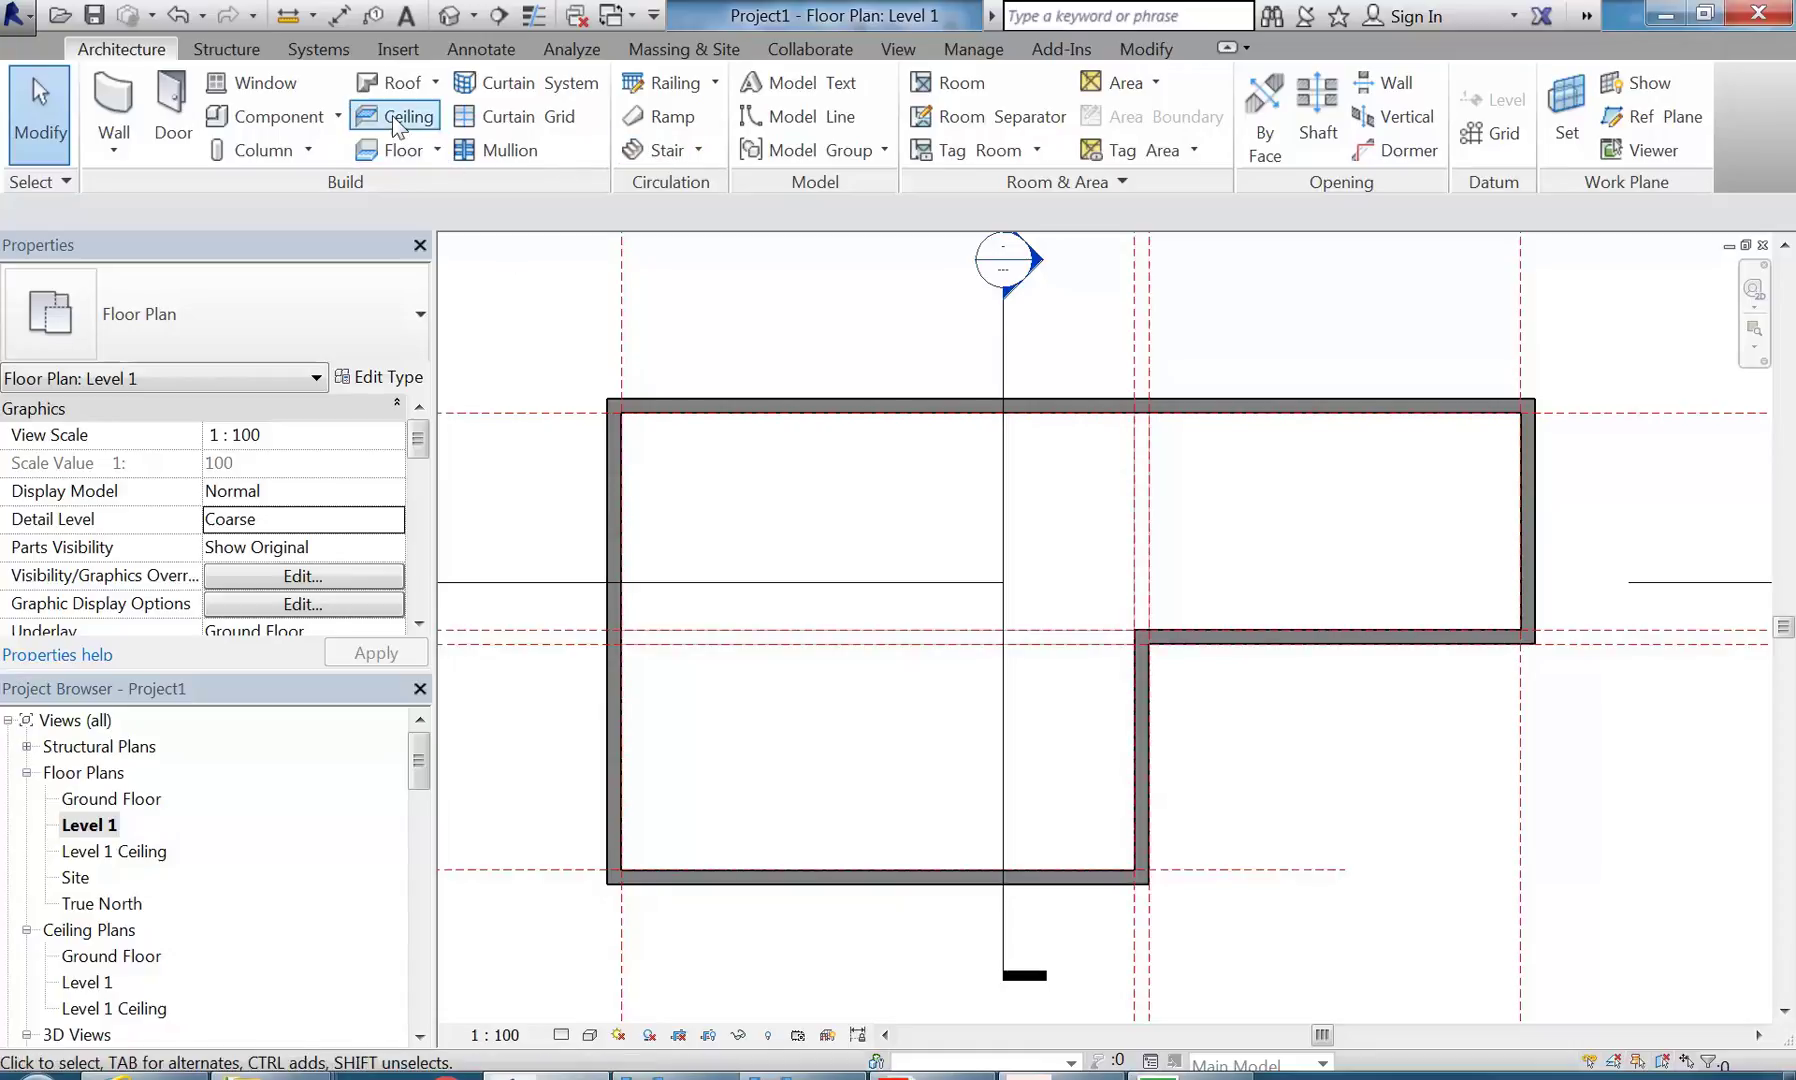
pyautogui.click(392, 150)
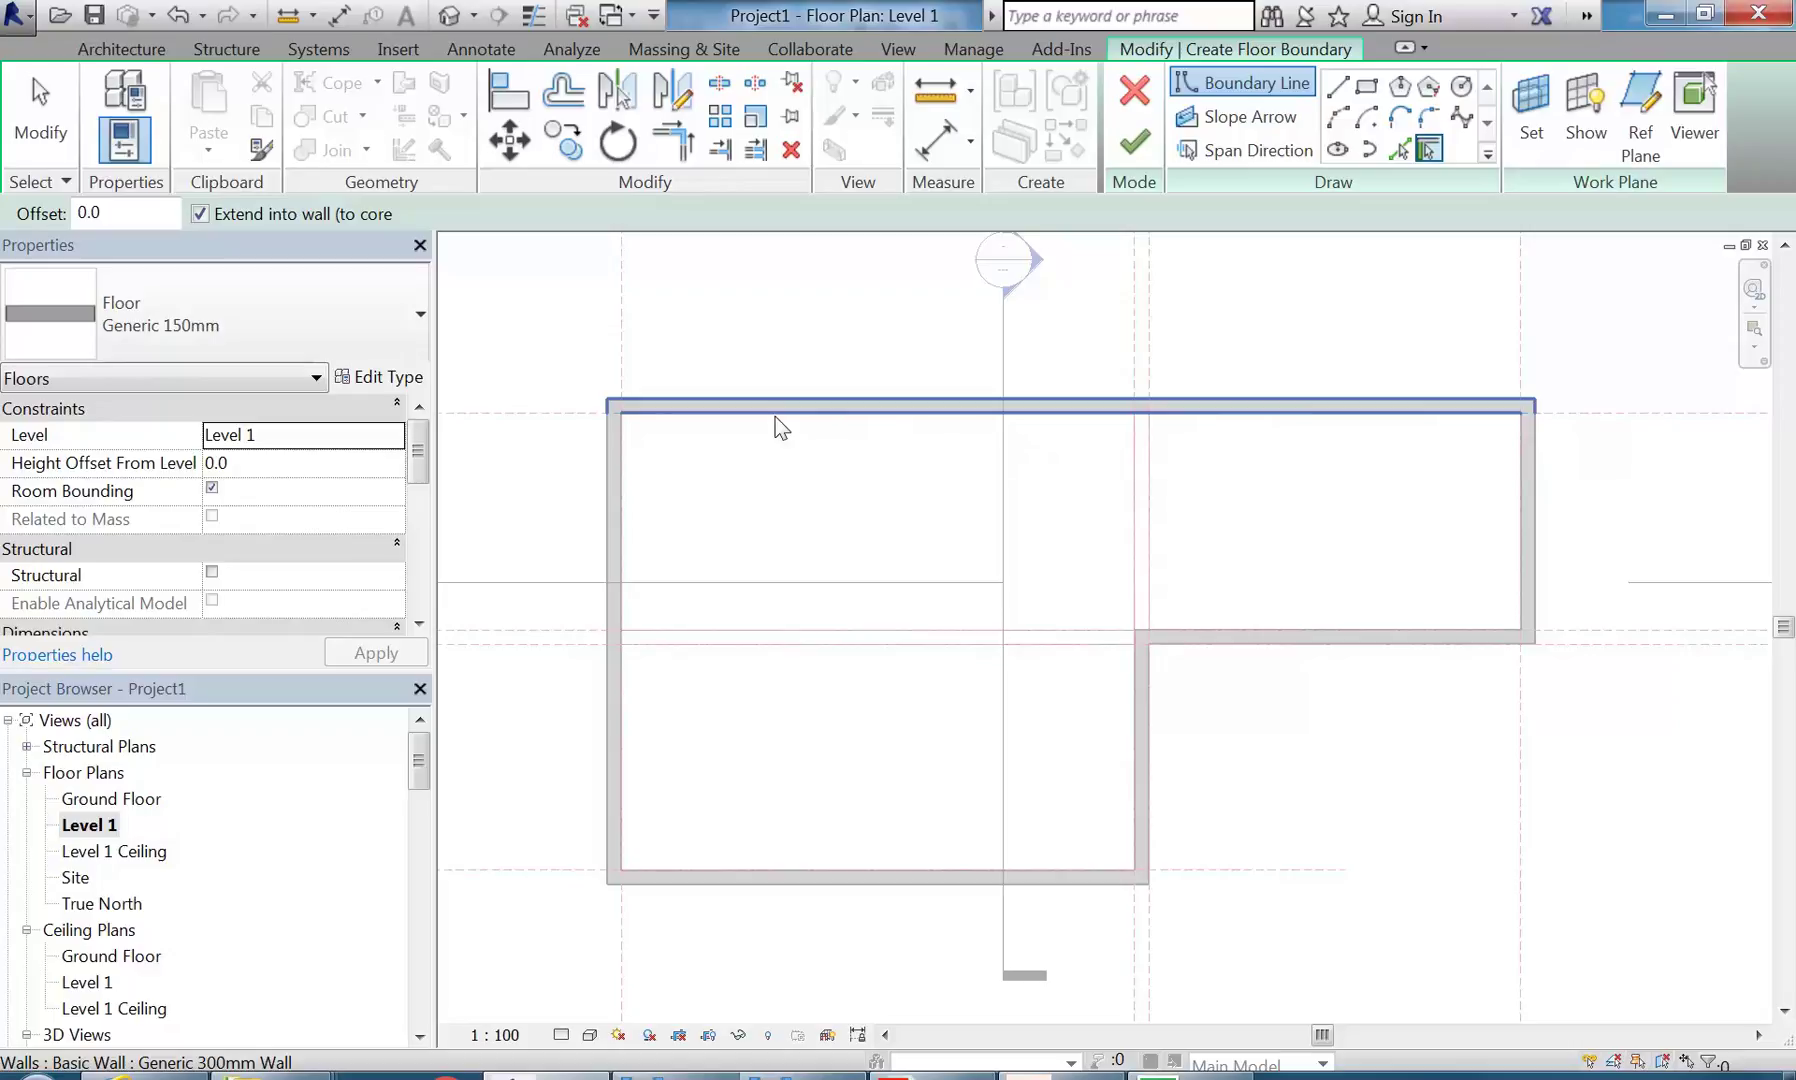
pyautogui.click(781, 428)
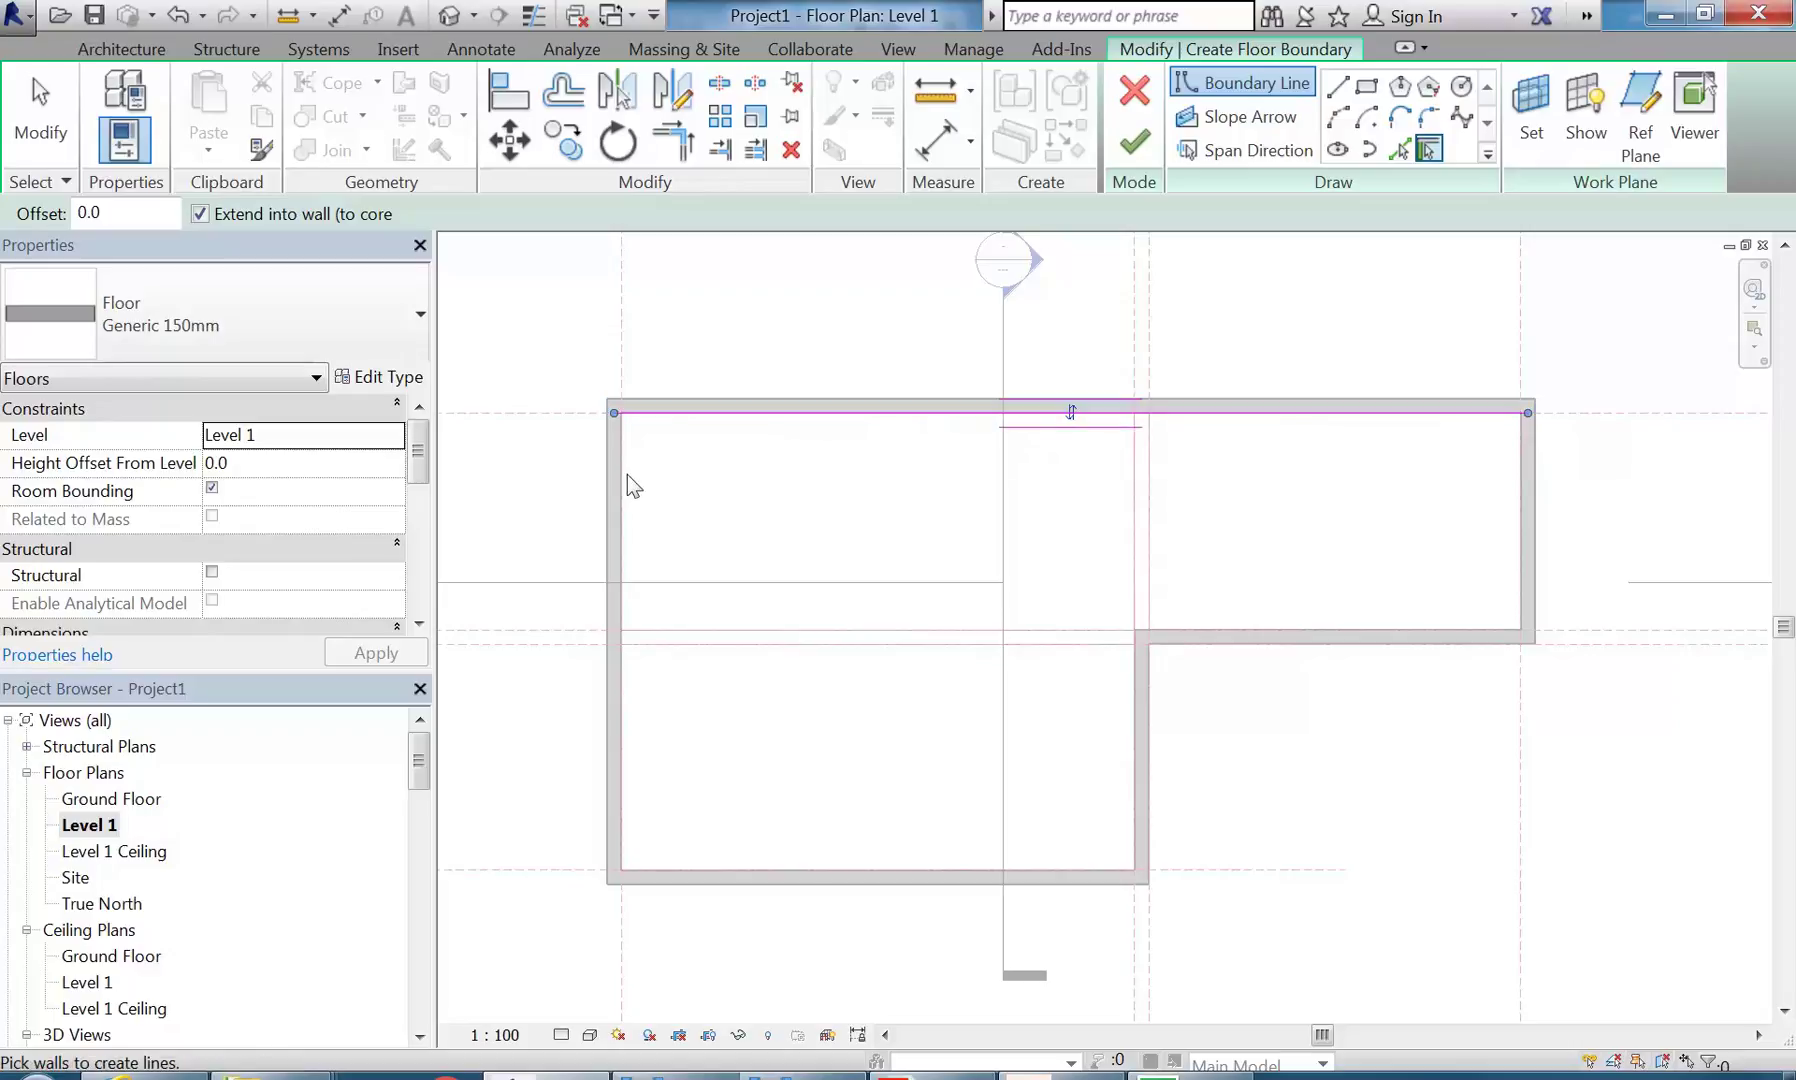
pyautogui.click(623, 478)
pyautogui.click(879, 874)
pyautogui.click(1140, 763)
pyautogui.click(1267, 637)
pyautogui.click(1525, 532)
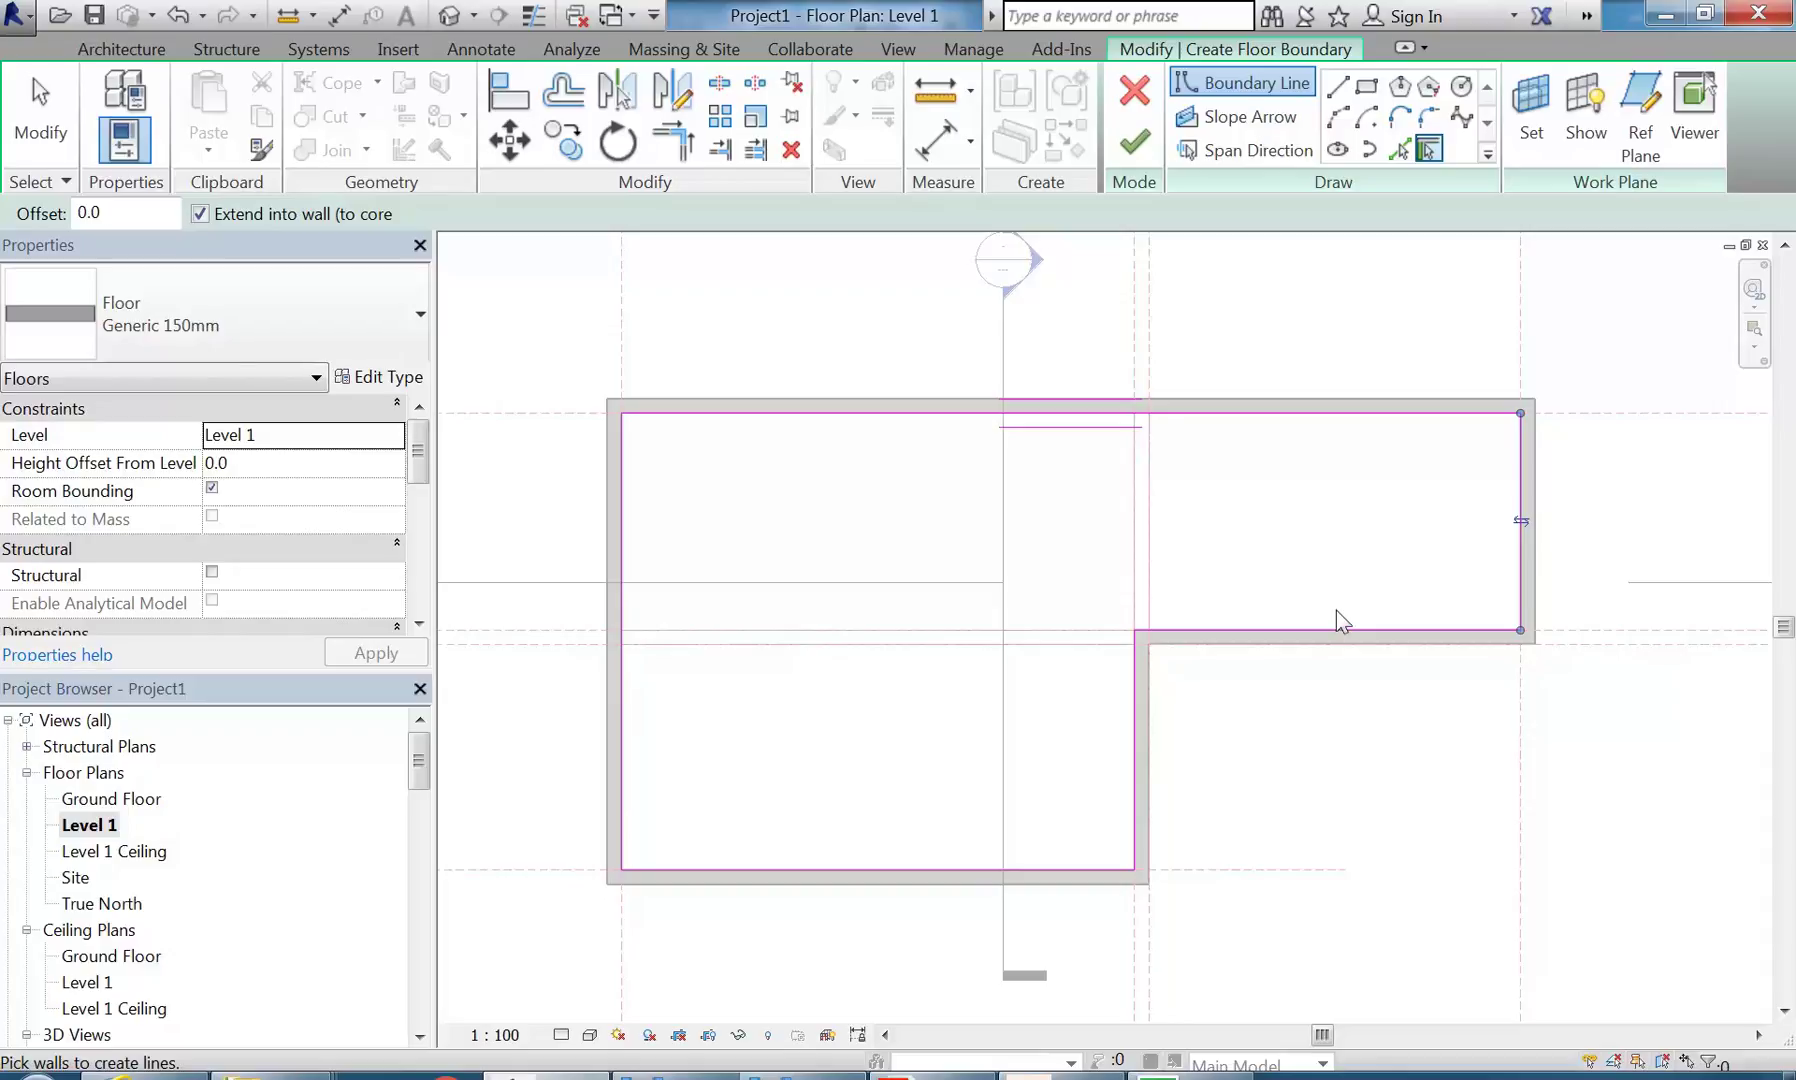
# - Finish the Level 1 floor, attaching the walls below to its underside and cutting the overlapping volume out of the walls
pyautogui.click(1135, 145)
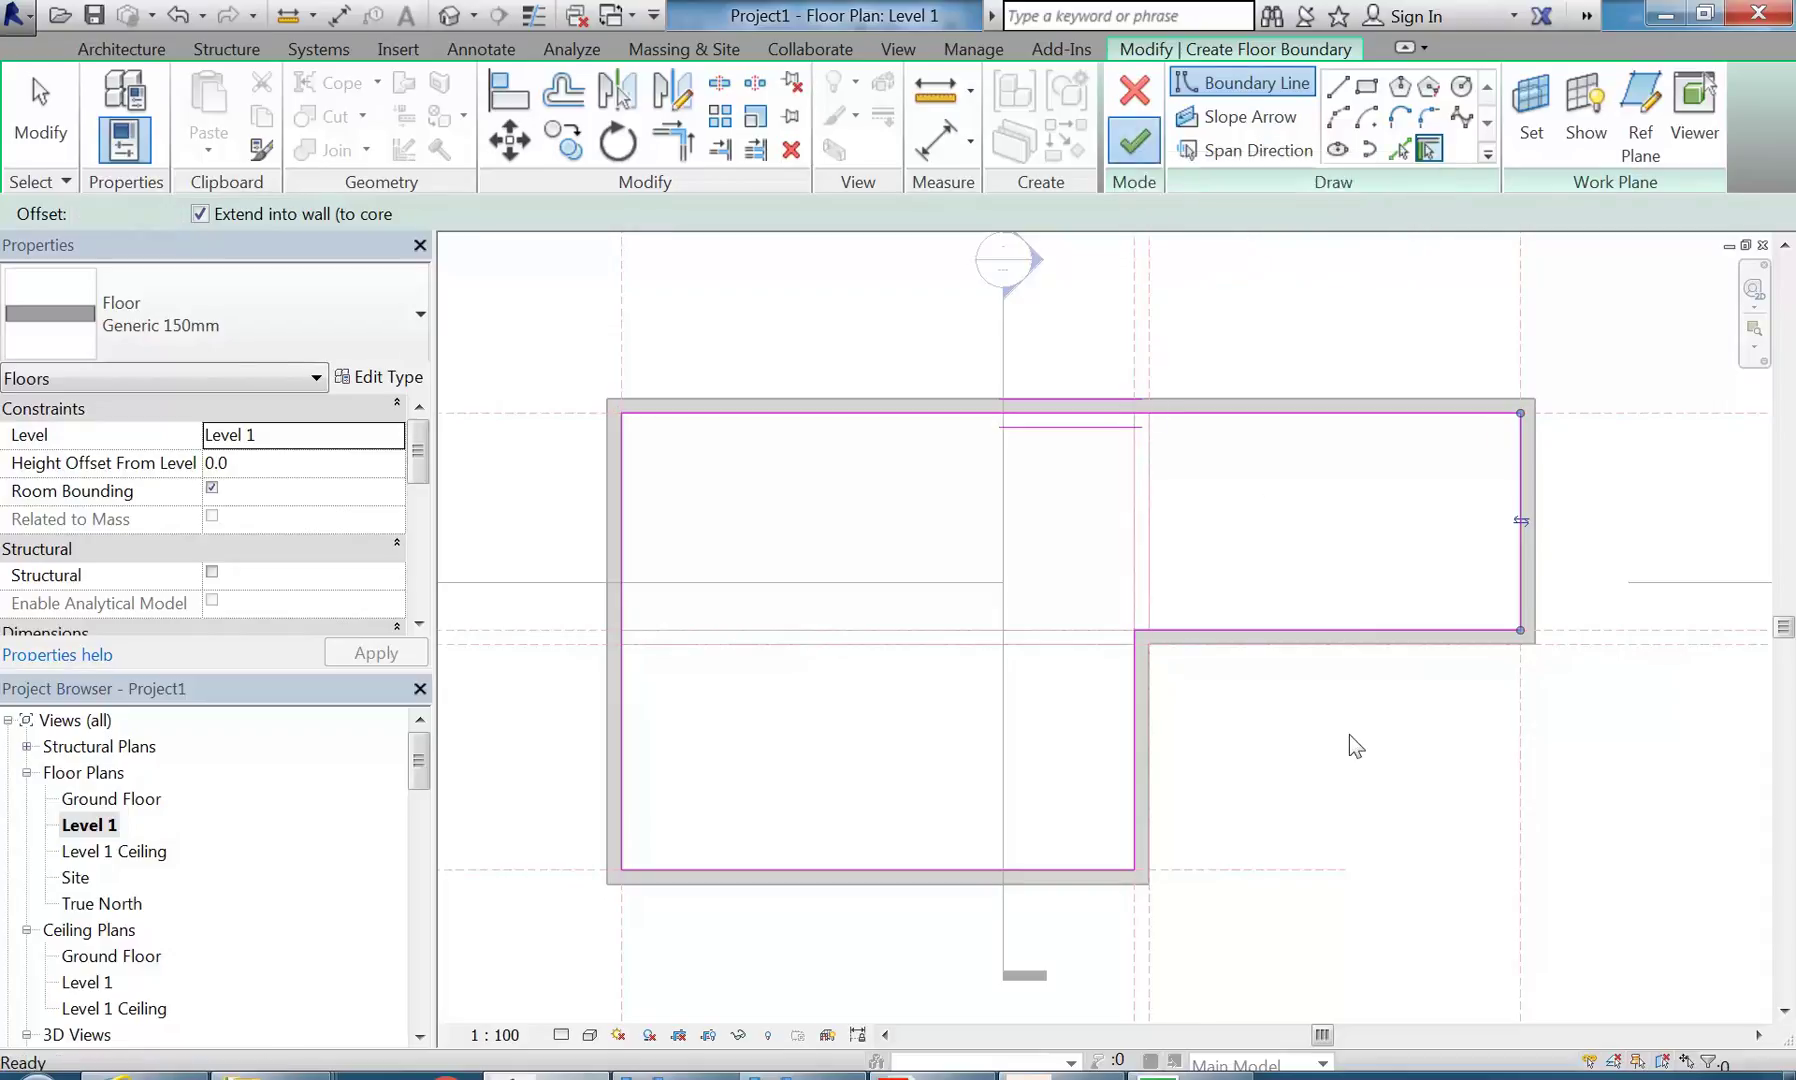
pyautogui.moveTo(871, 427); pyautogui.dragTo(834, 376)
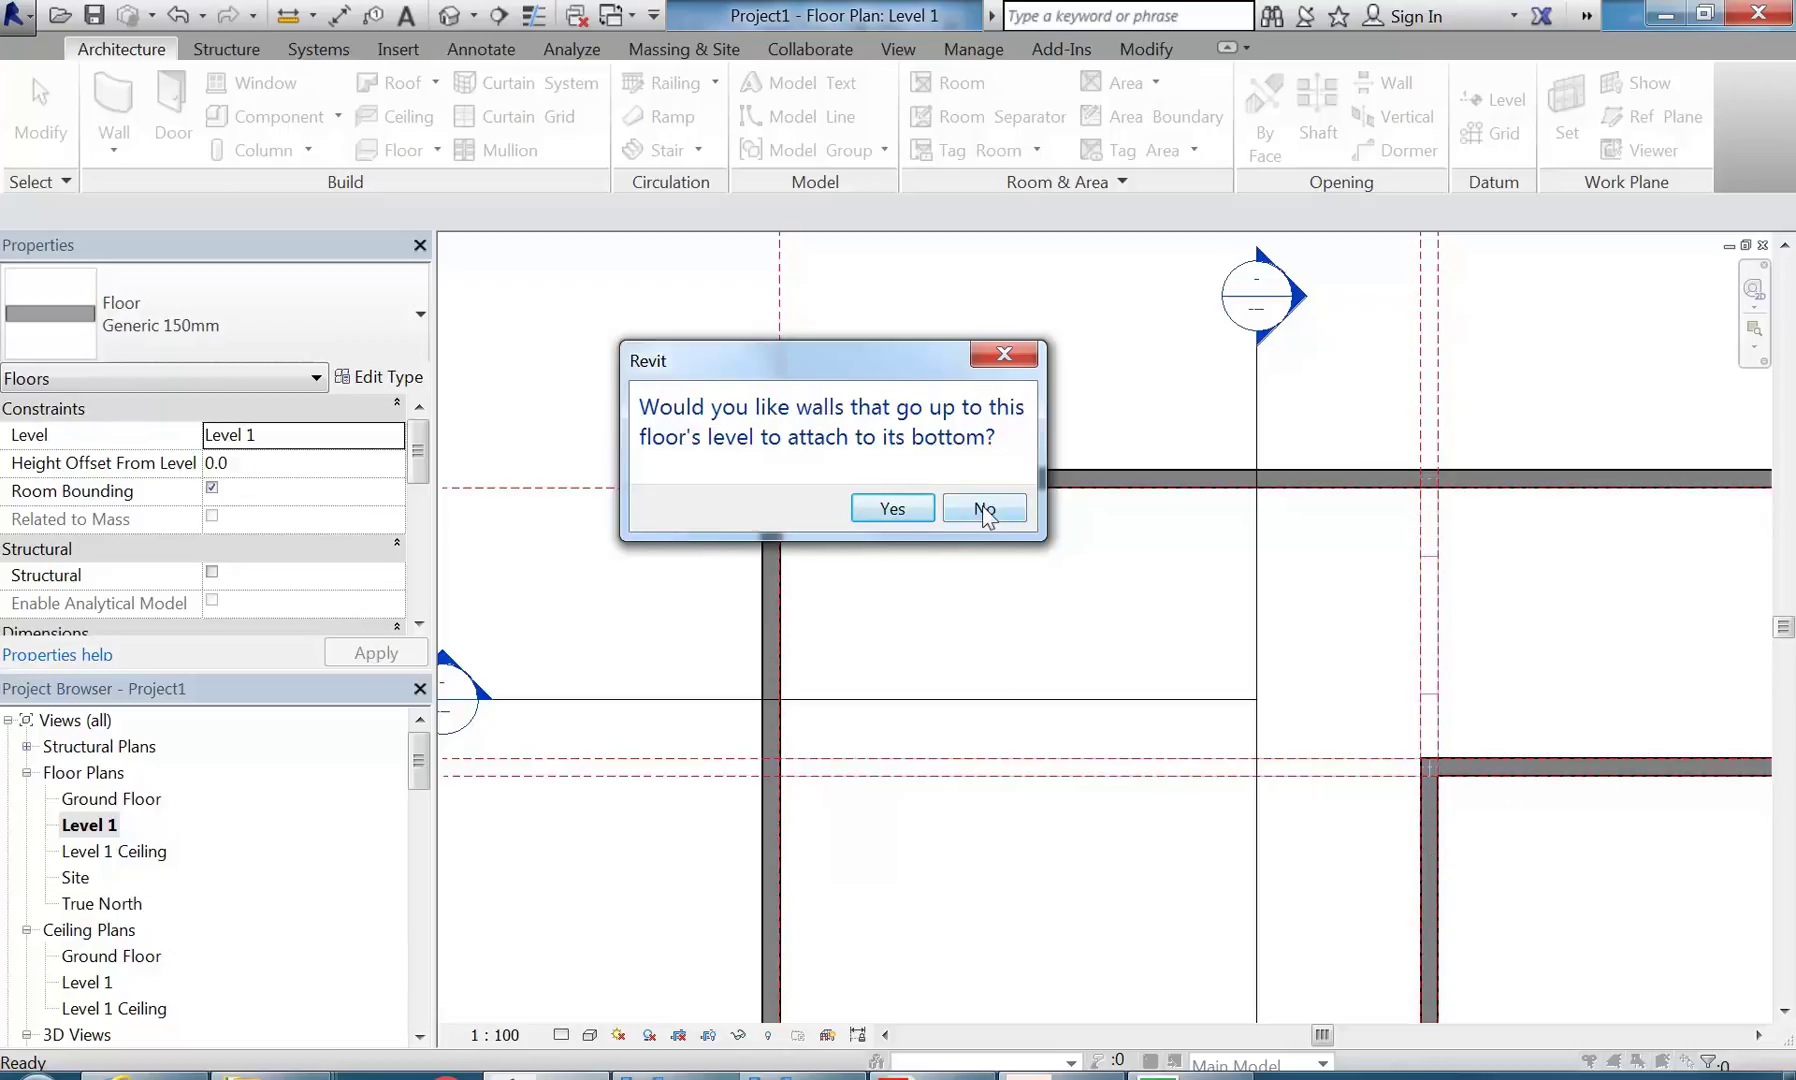
pyautogui.click(887, 508)
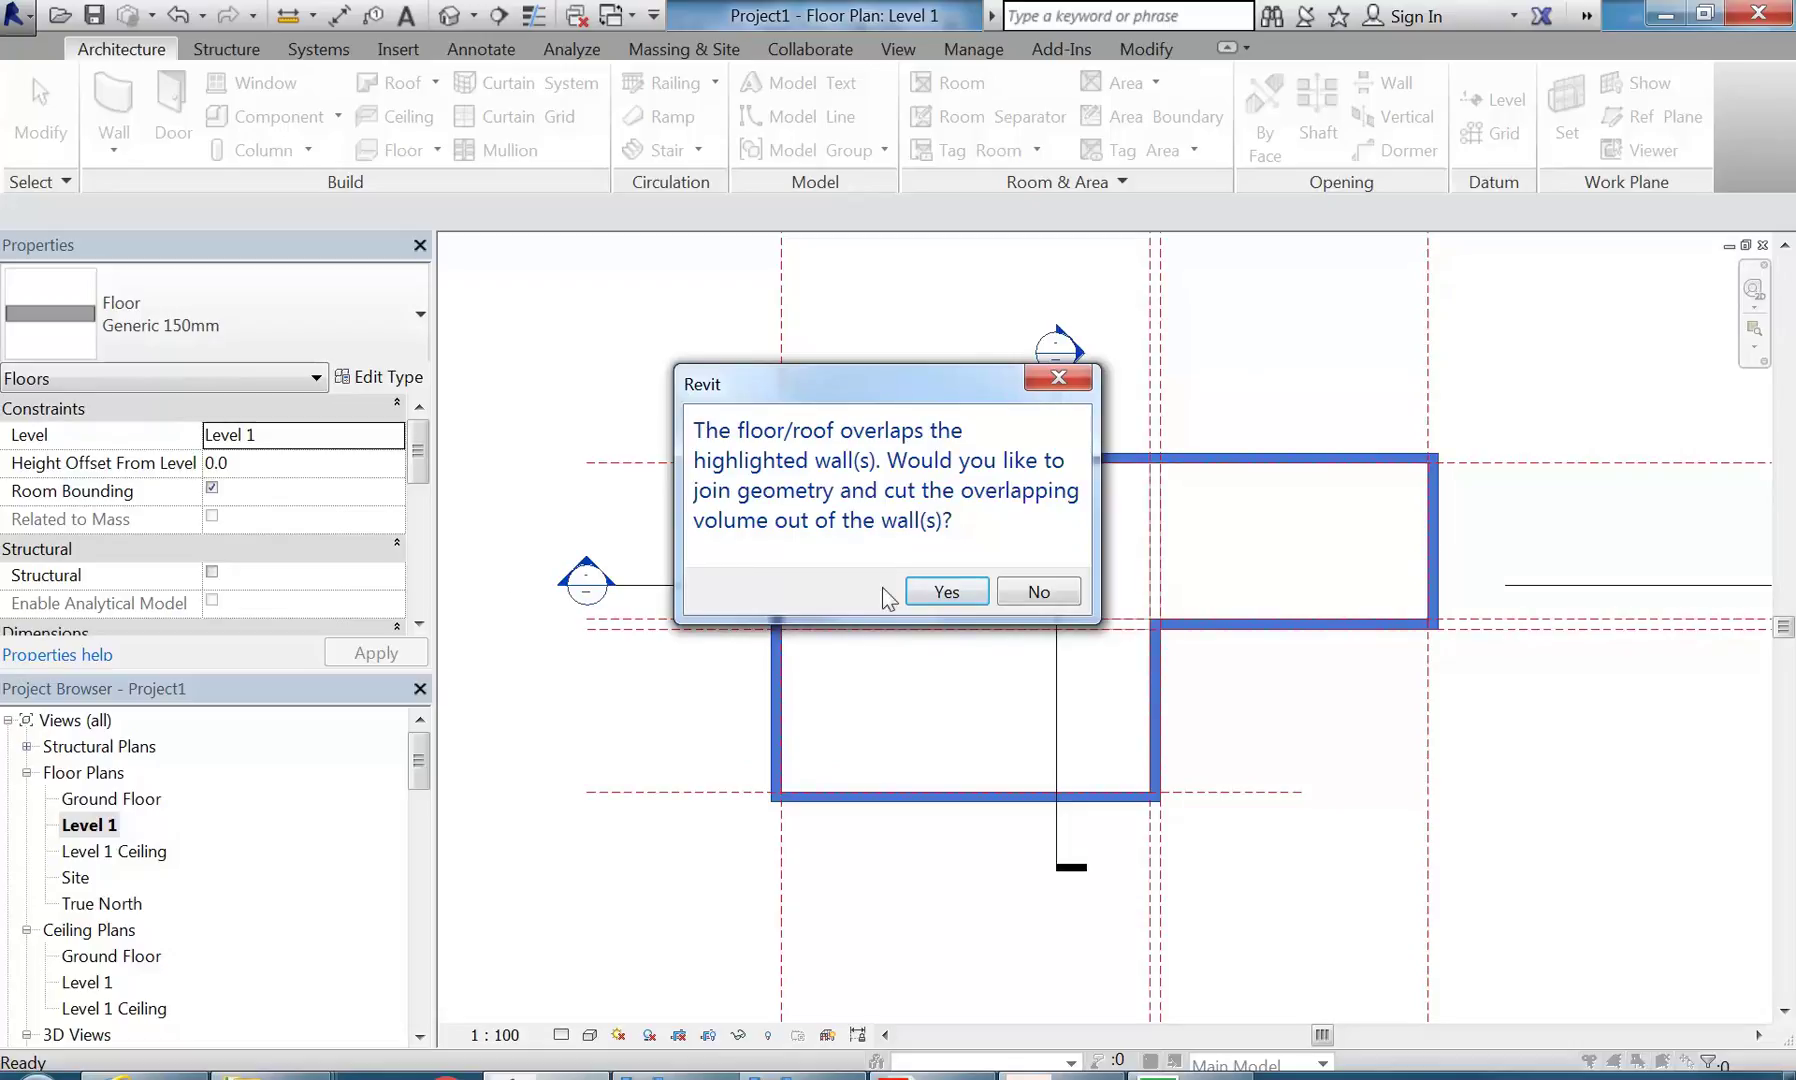
pyautogui.click(956, 598)
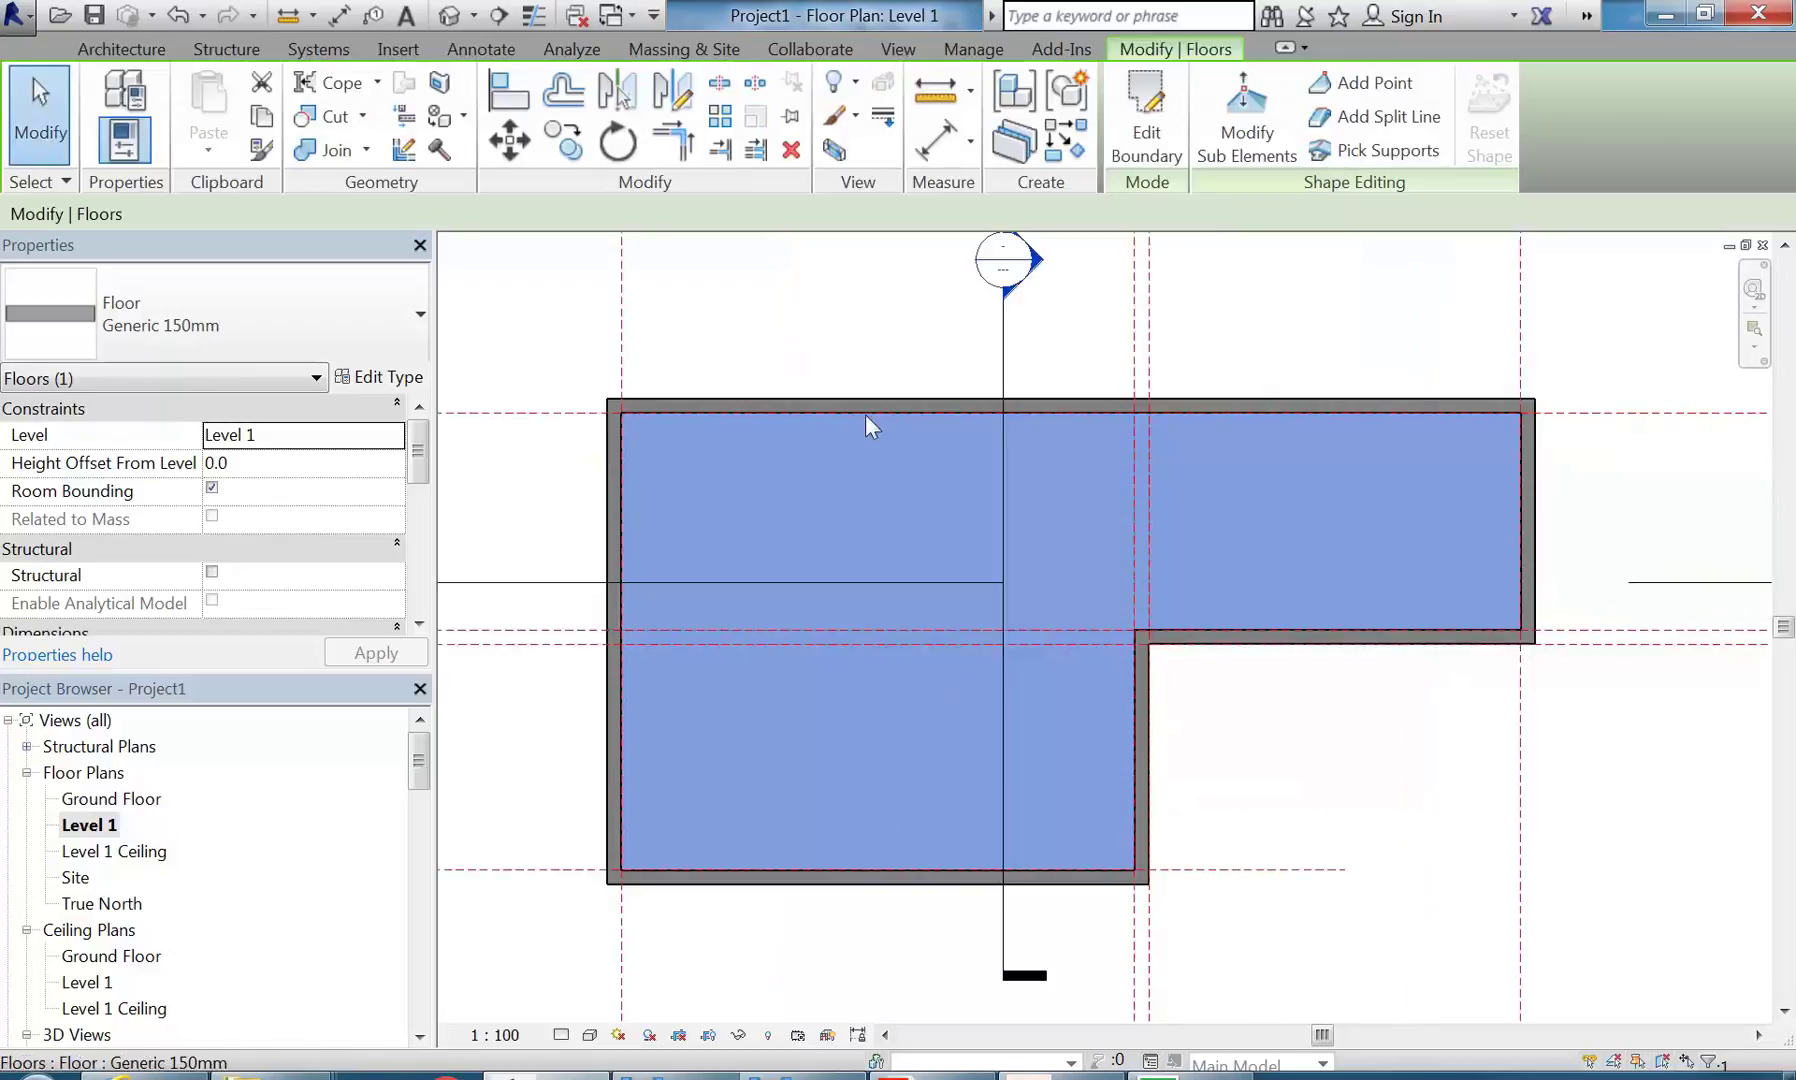
pyautogui.click(820, 365)
# - Inspect the new Level 1 floor in the 3D view and in Section 2
pyautogui.scroll(-2, 848, 381)
pyautogui.moveTo(850, 383); pyautogui.dragTo(853, 527, button='middle')
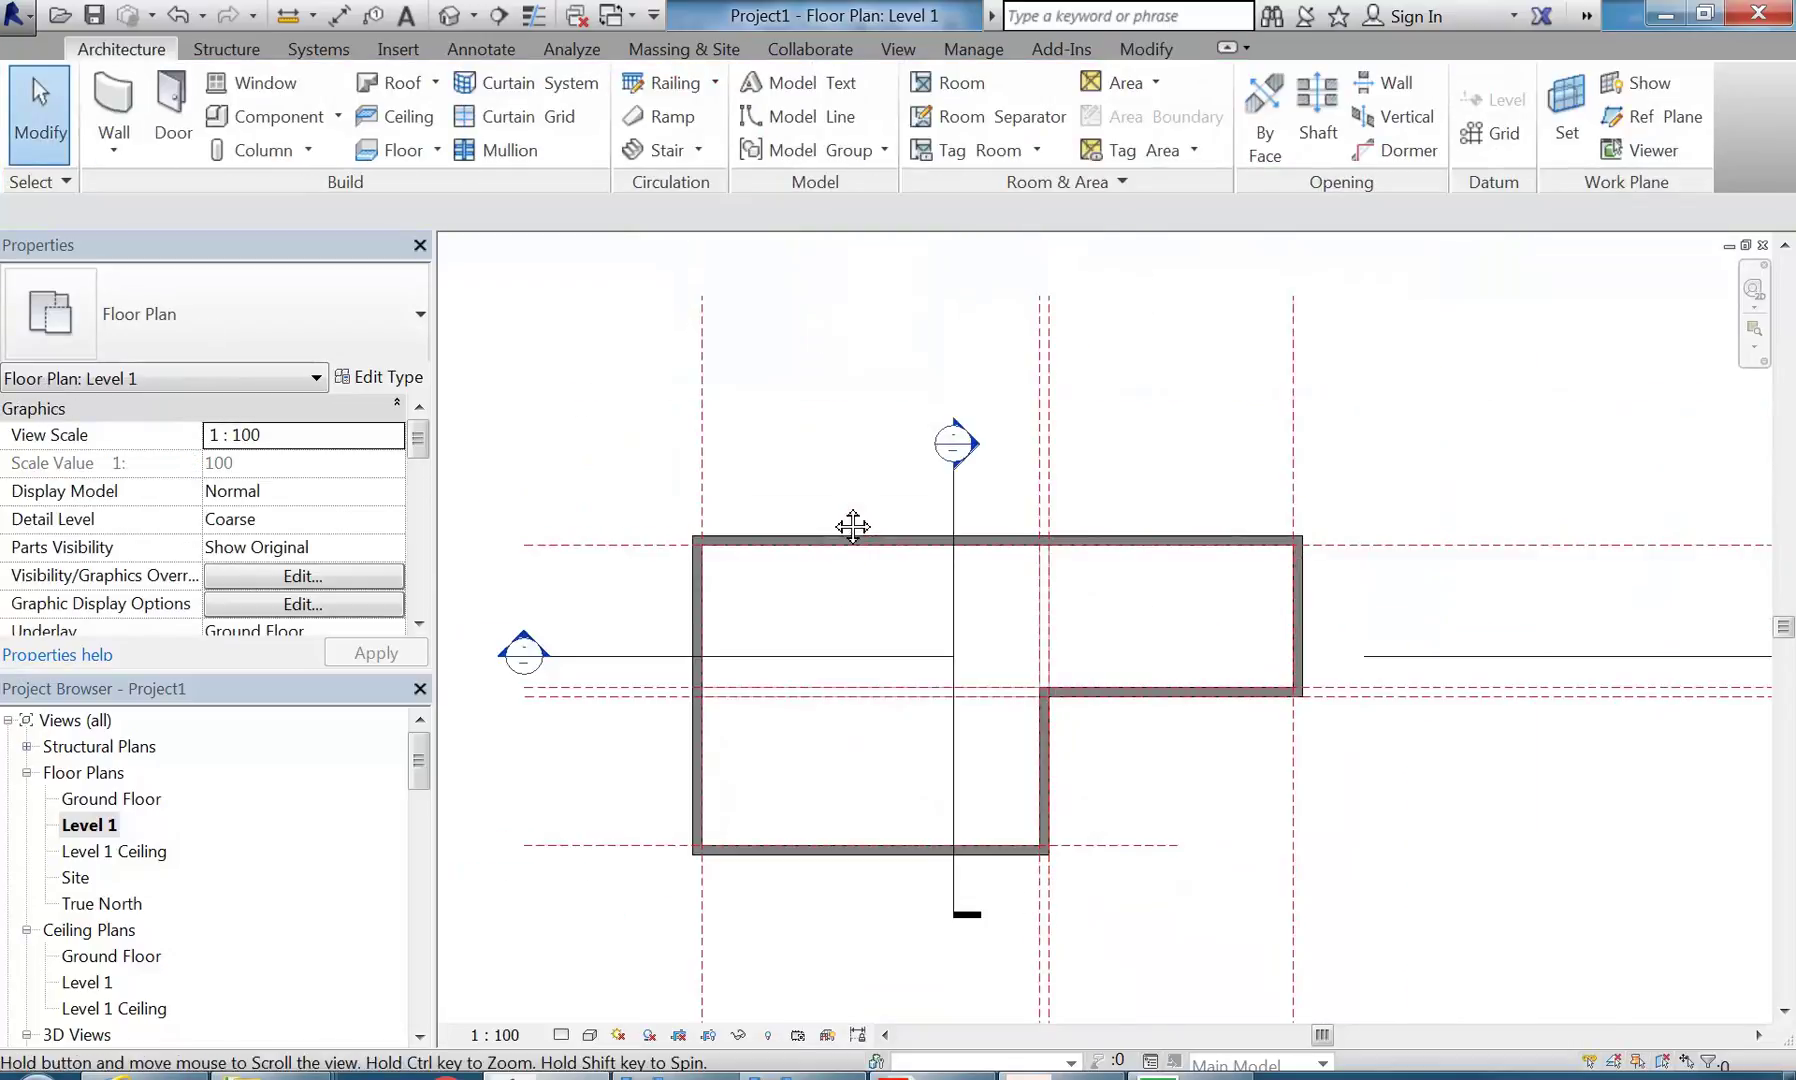
pyautogui.click(450, 15)
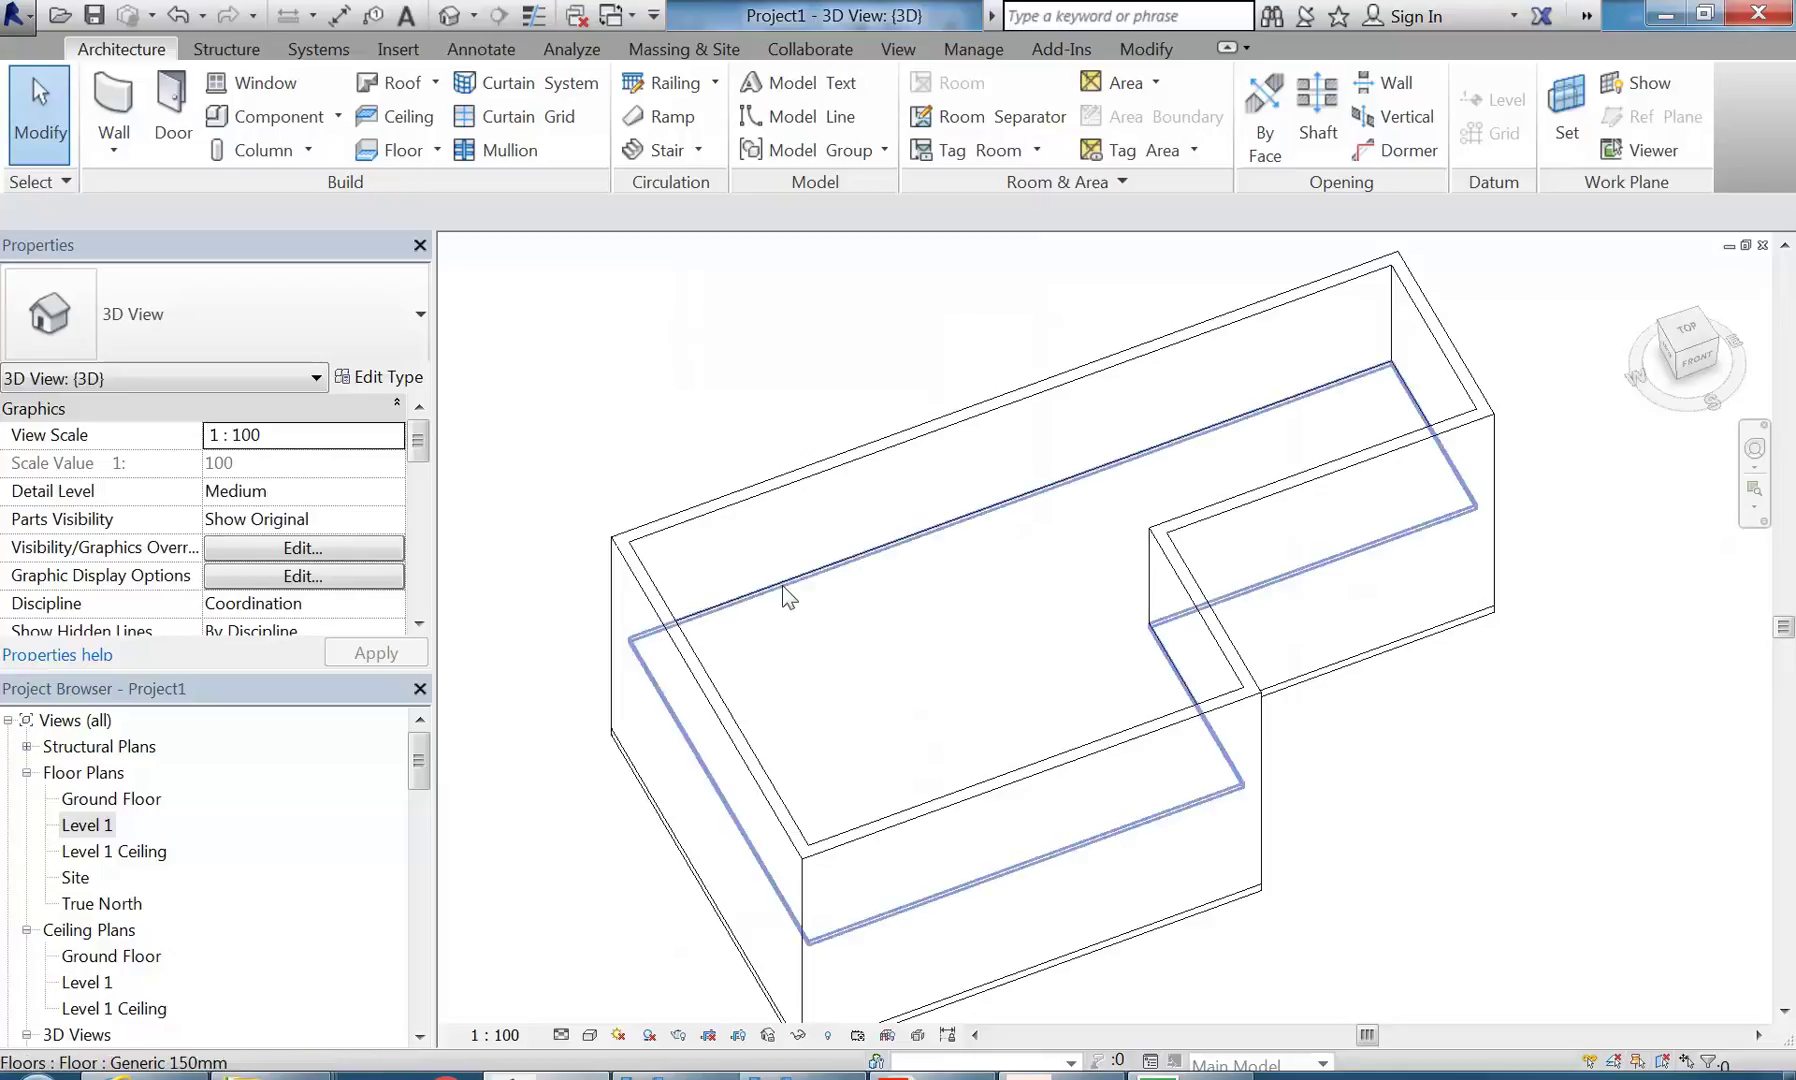
pyautogui.moveTo(421, 769); pyautogui.dragTo(420, 820)
pyautogui.doubleClick(90, 1036)
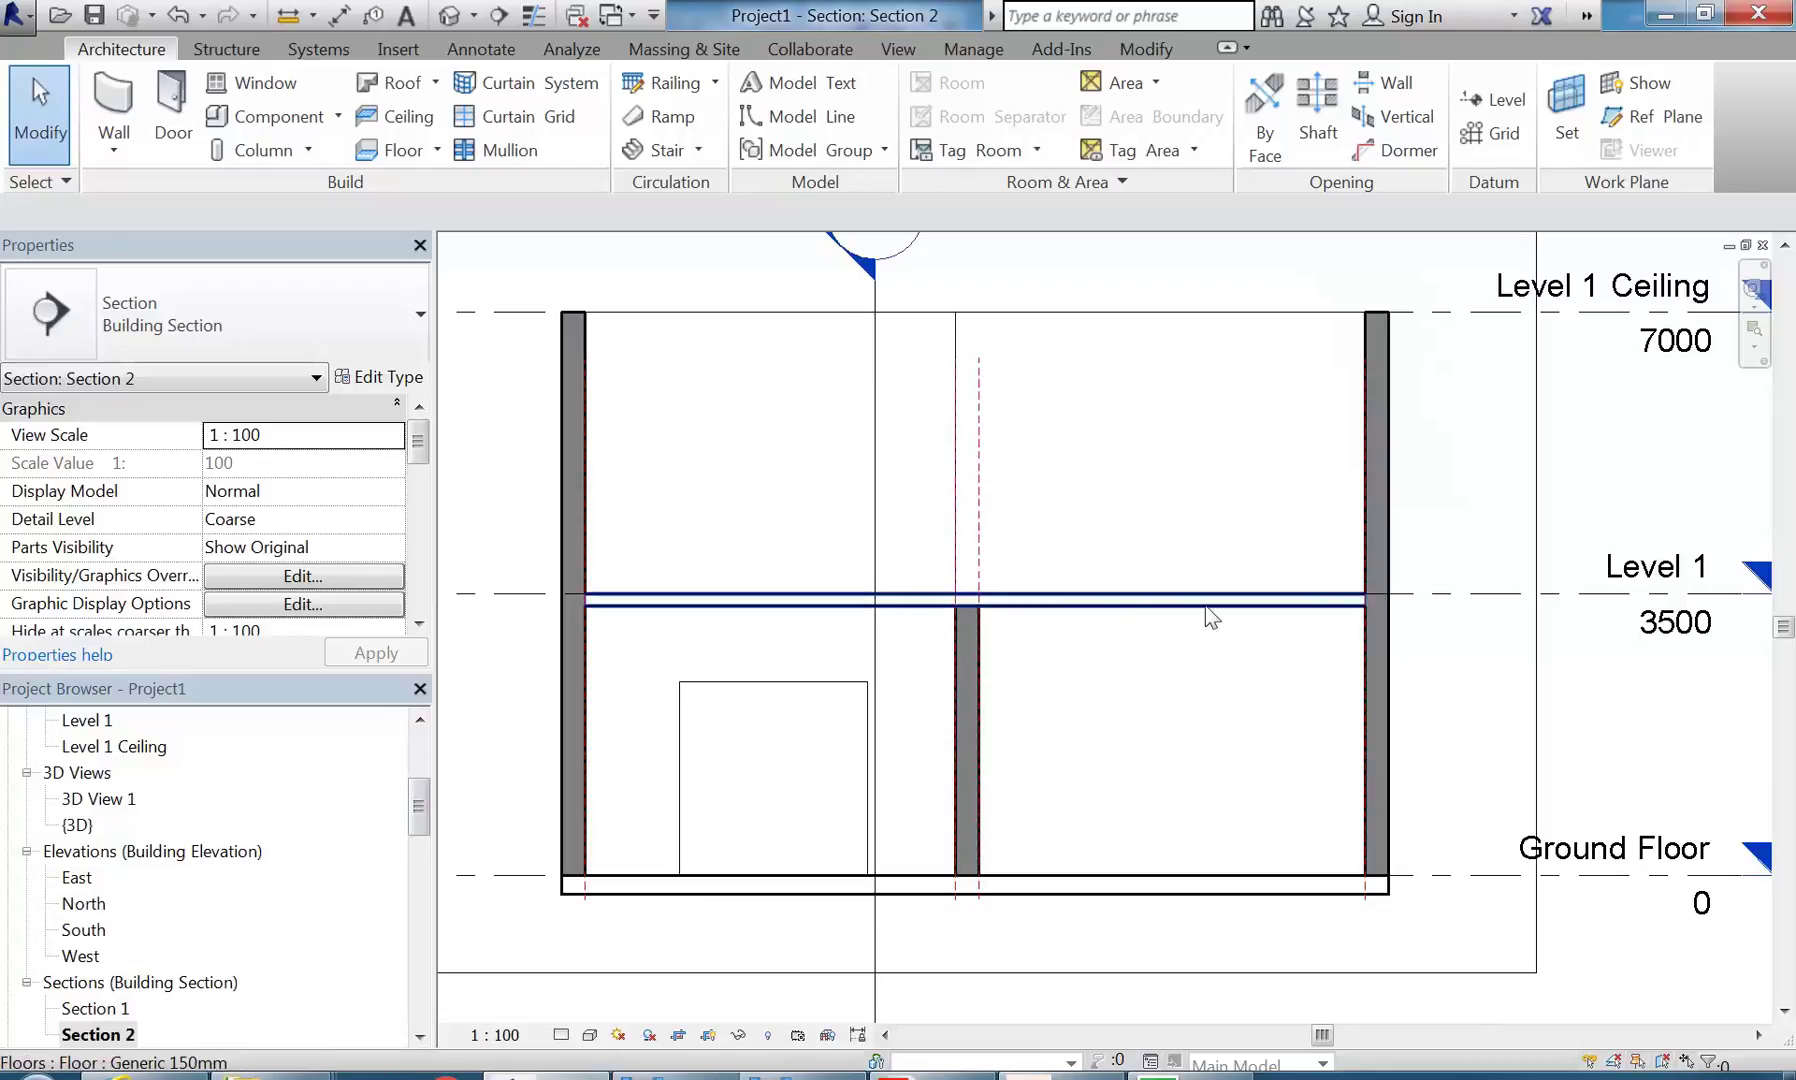
pyautogui.moveTo(731, 594)
pyautogui.mouseDown(button='middle')
pyautogui.moveTo(774, 614)
pyautogui.moveTo(748, 588)
pyautogui.mouseUp(button='middle')
pyautogui.scroll(-2, 770, 543)
pyautogui.scroll(1, 748, 588)
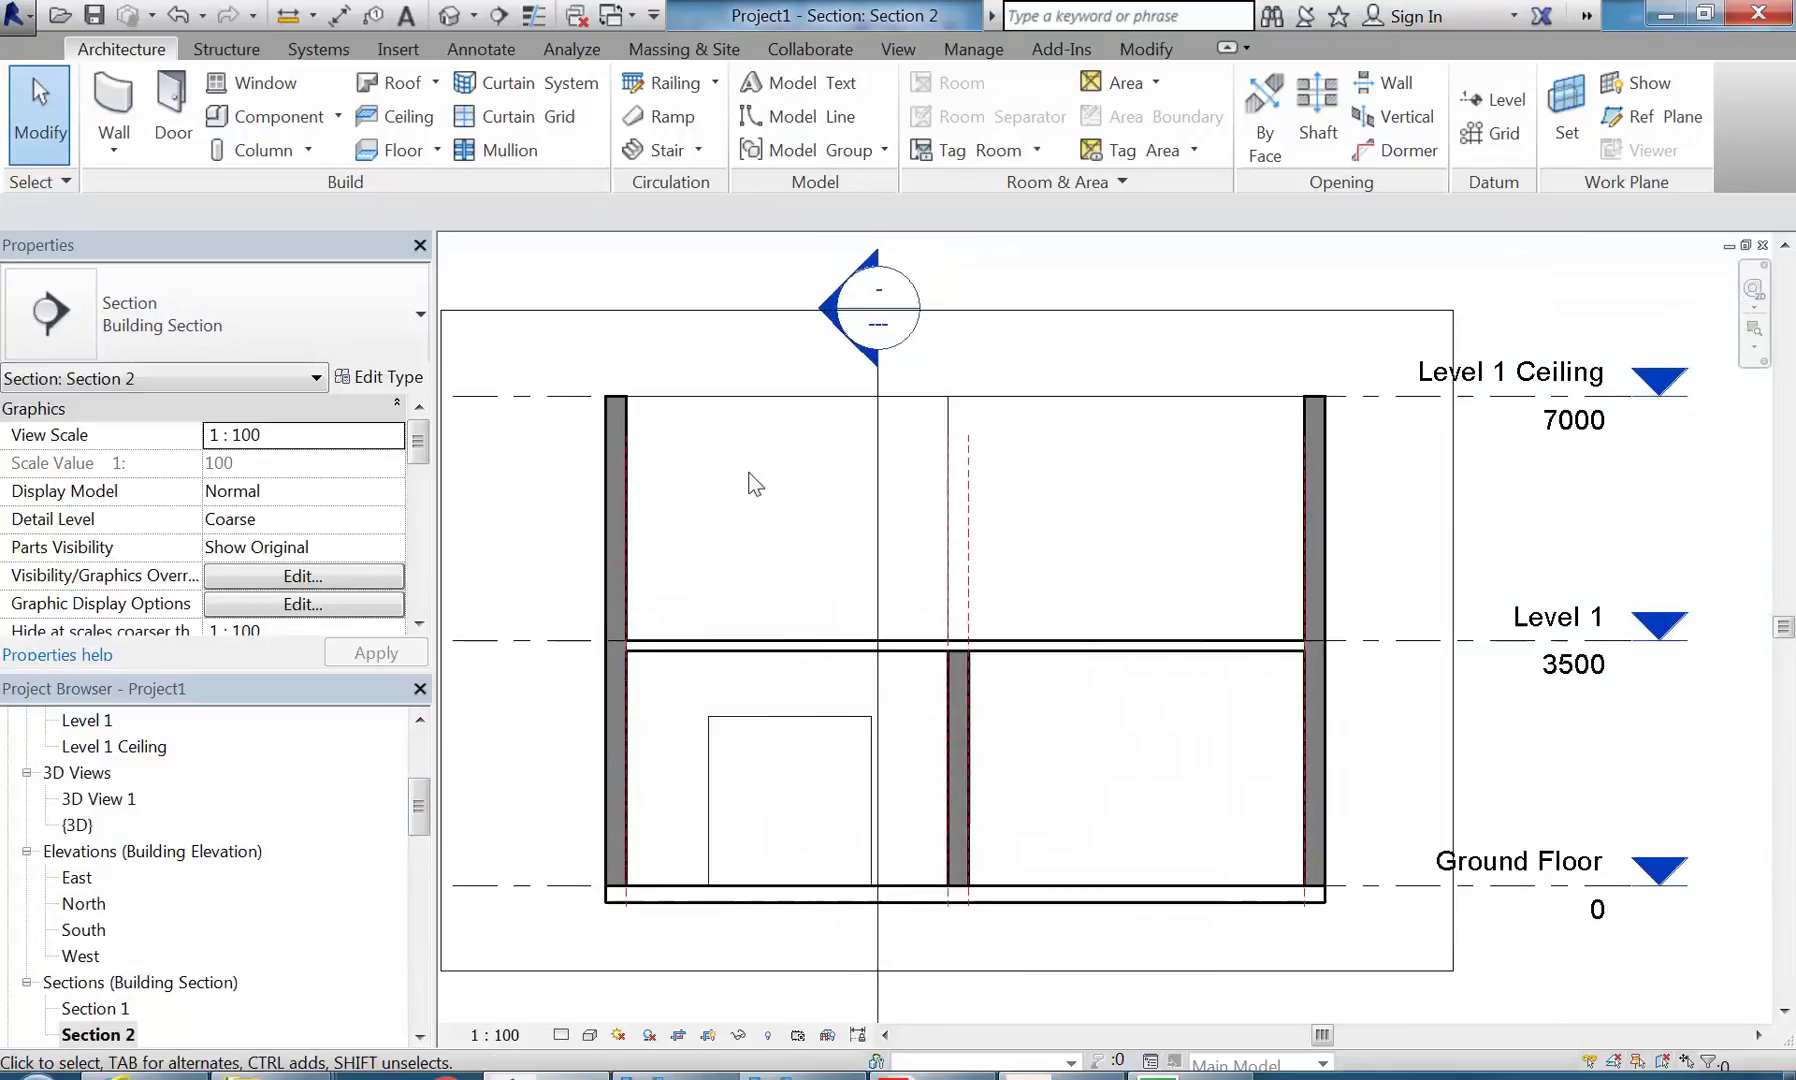
pyautogui.scroll(-3, 1045, 617)
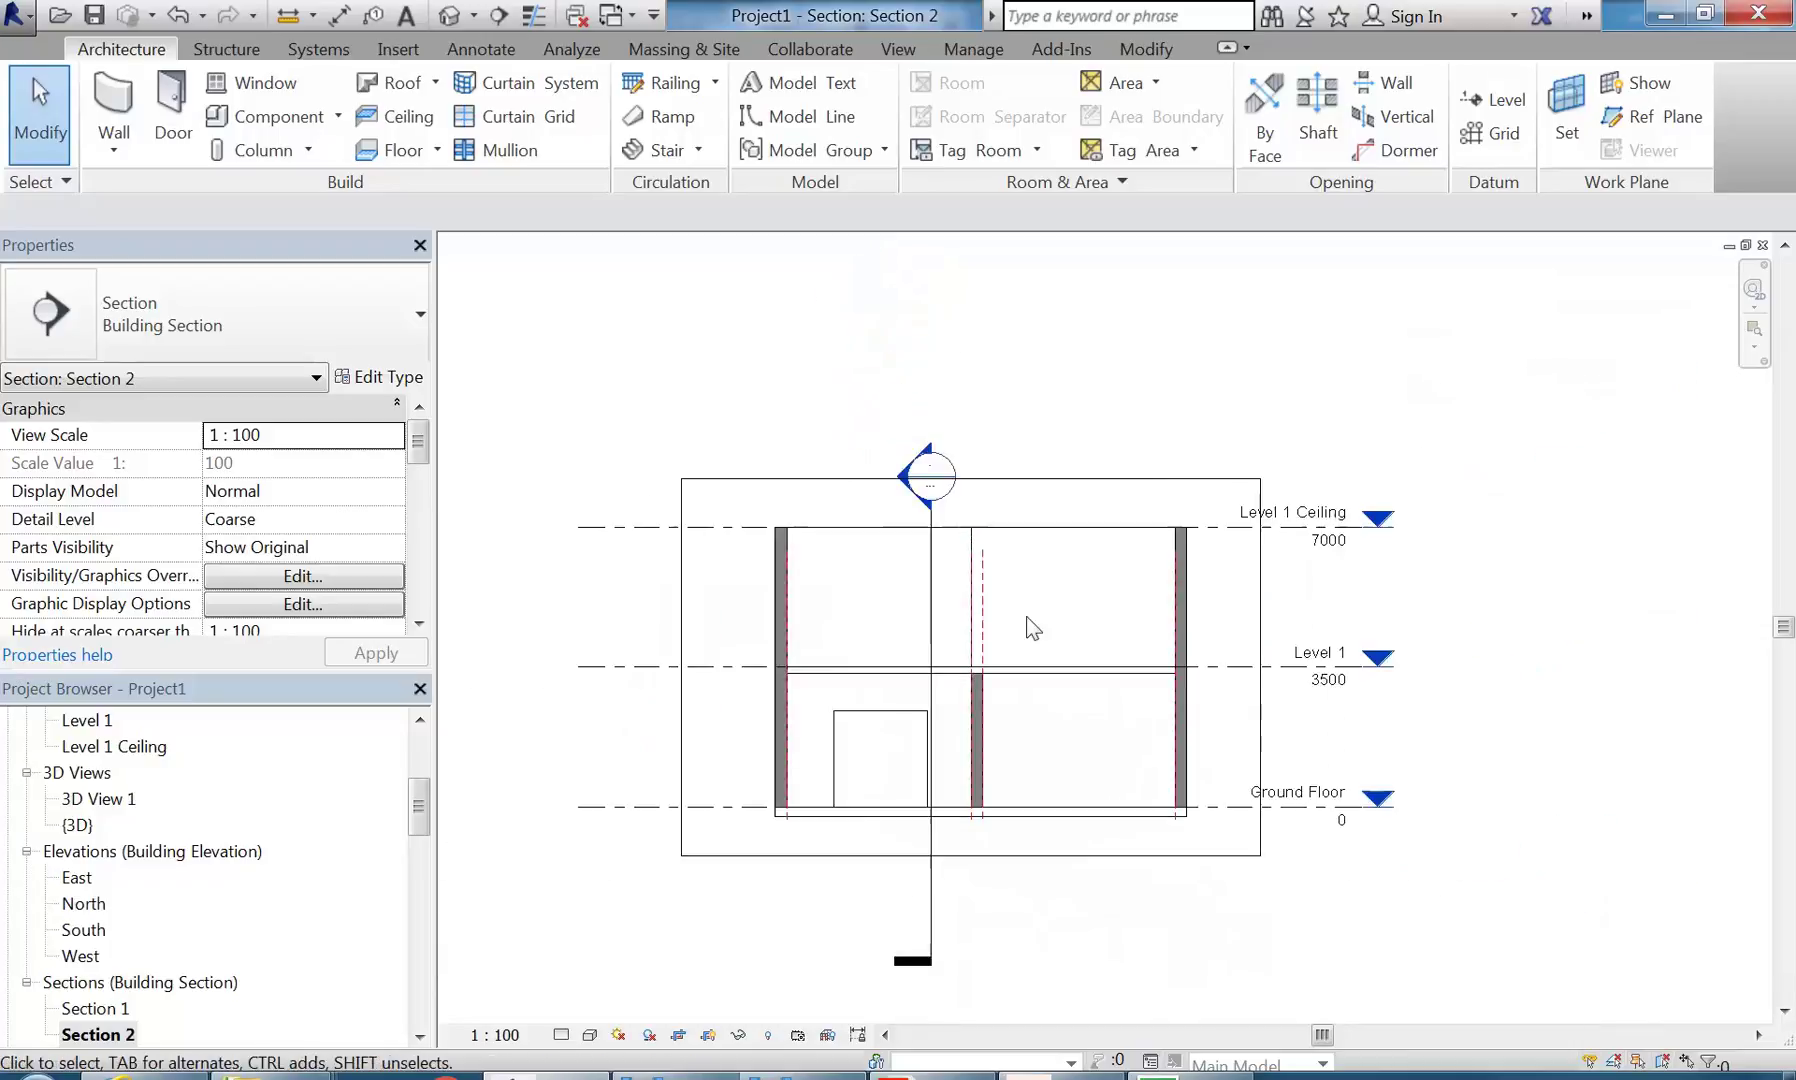
pyautogui.scroll(2, 806, 607)
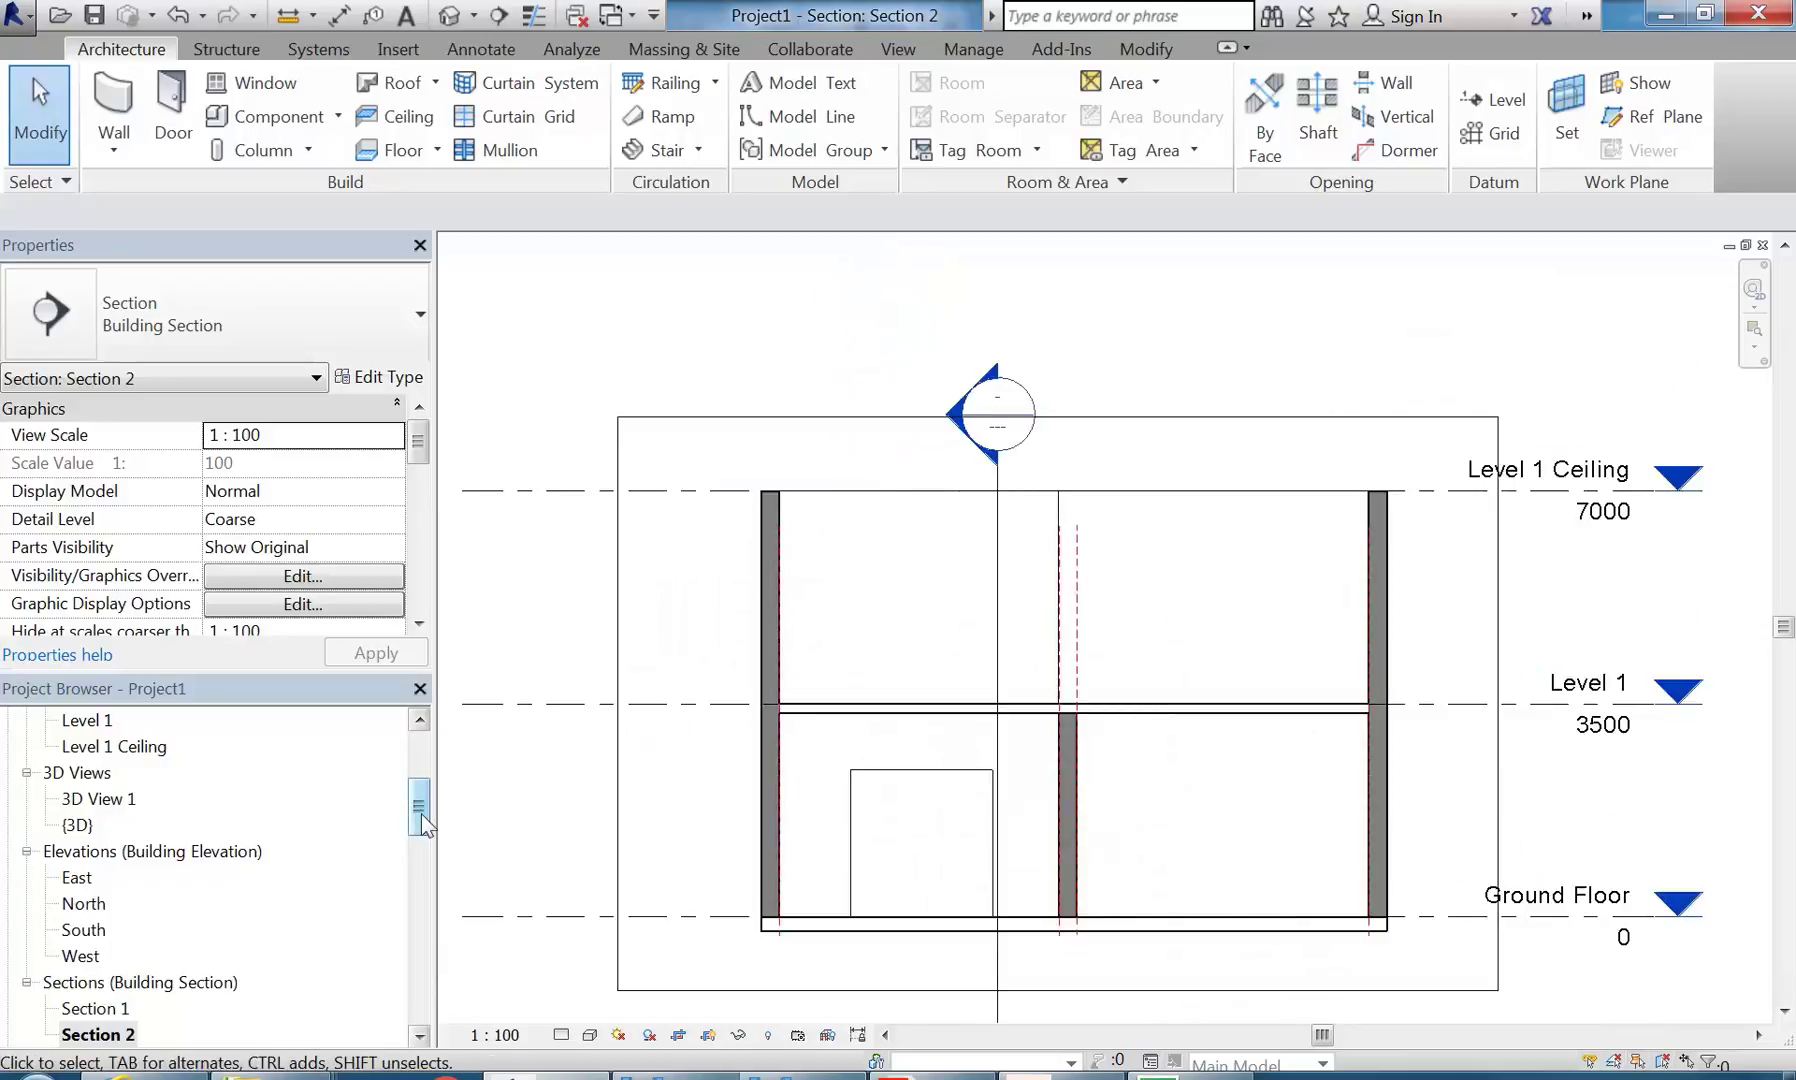
# - Go back to the Ground Floor plan from the section view
pyautogui.scroll(4, 421, 814)
pyautogui.doubleClick(160, 797)
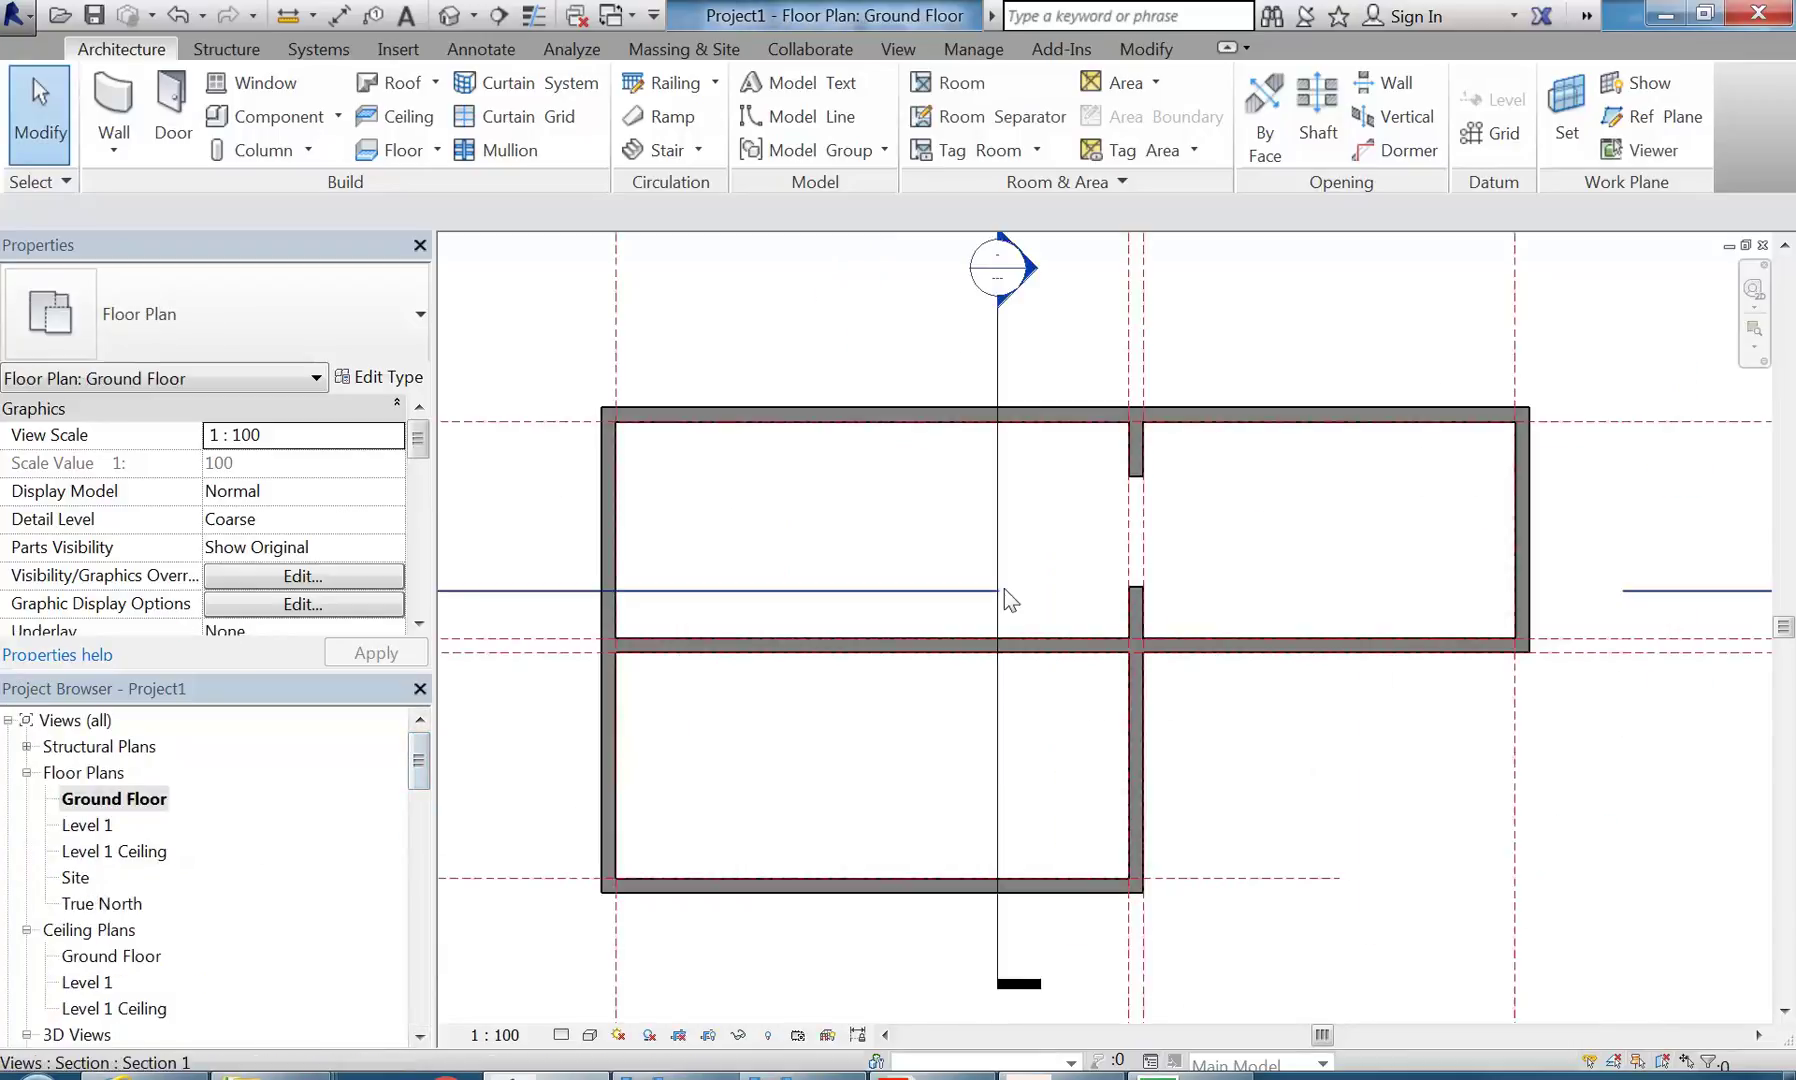
pyautogui.moveTo(857, 544); pyautogui.dragTo(897, 558, button='middle')
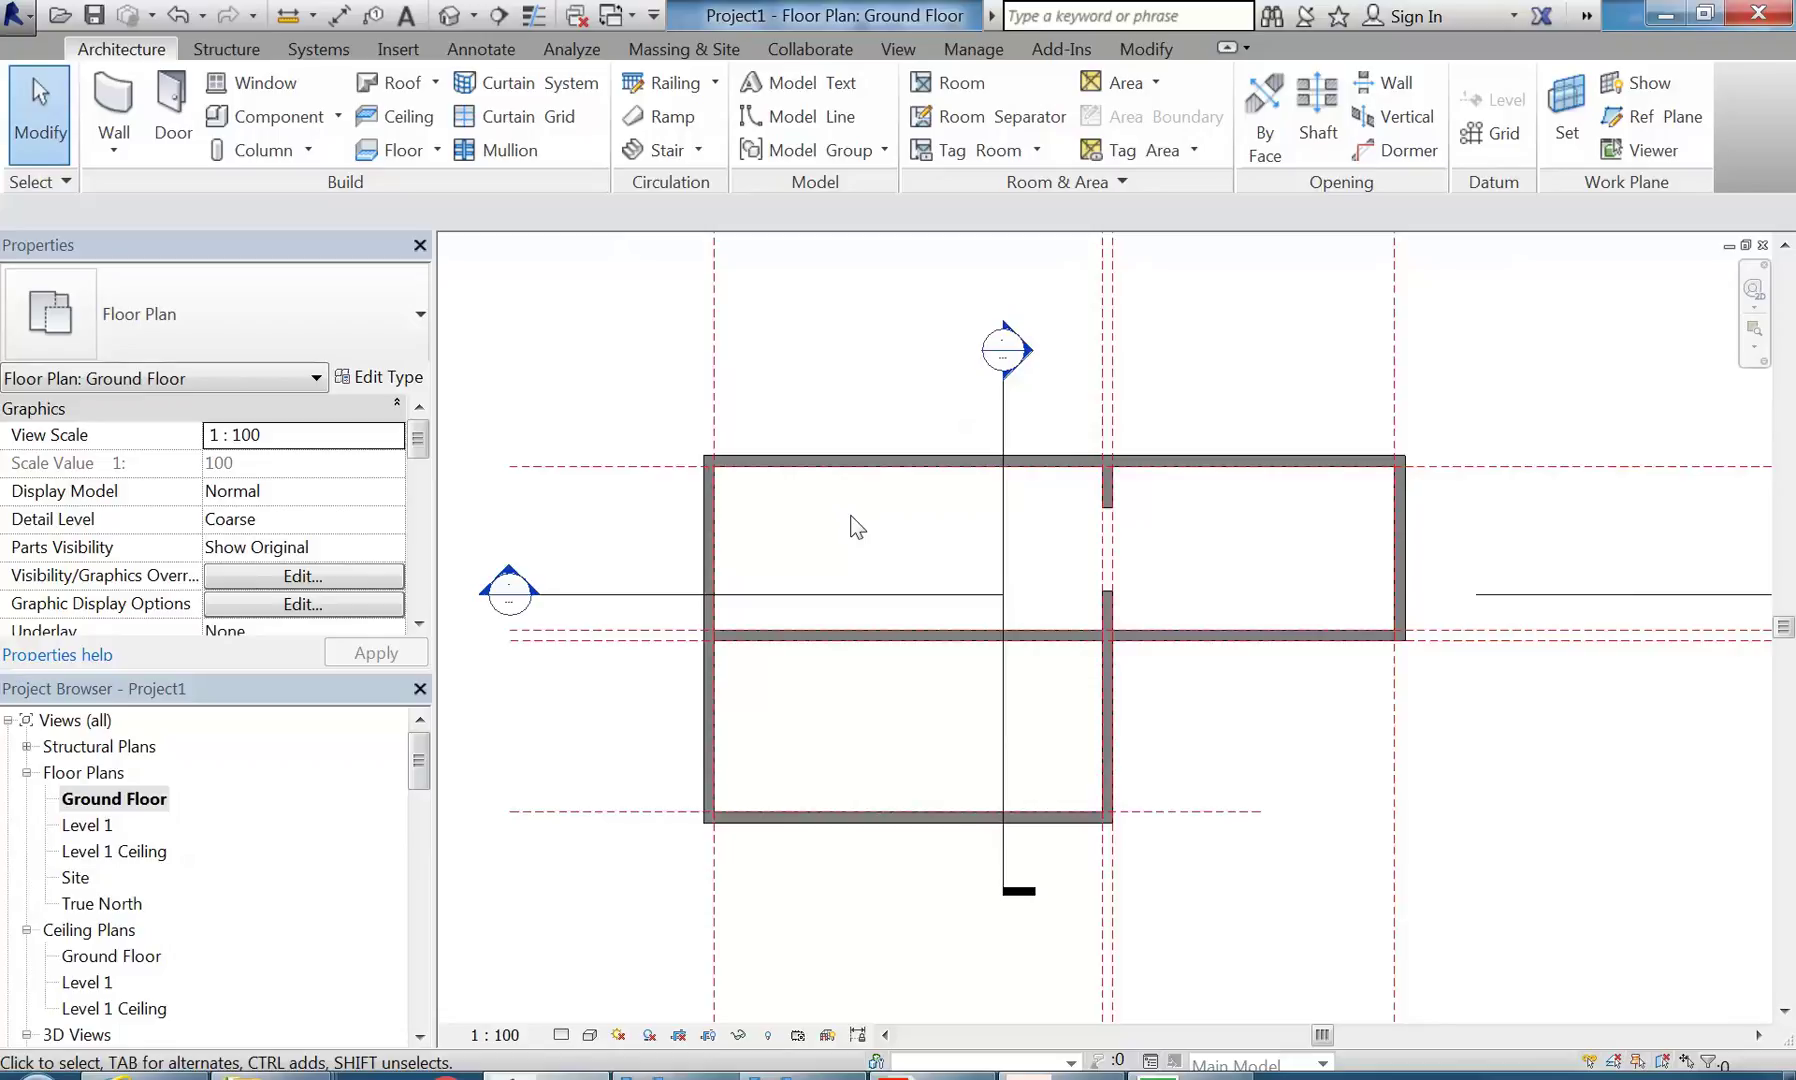
pyautogui.moveTo(851, 527); pyautogui.dragTo(821, 521, button='middle')
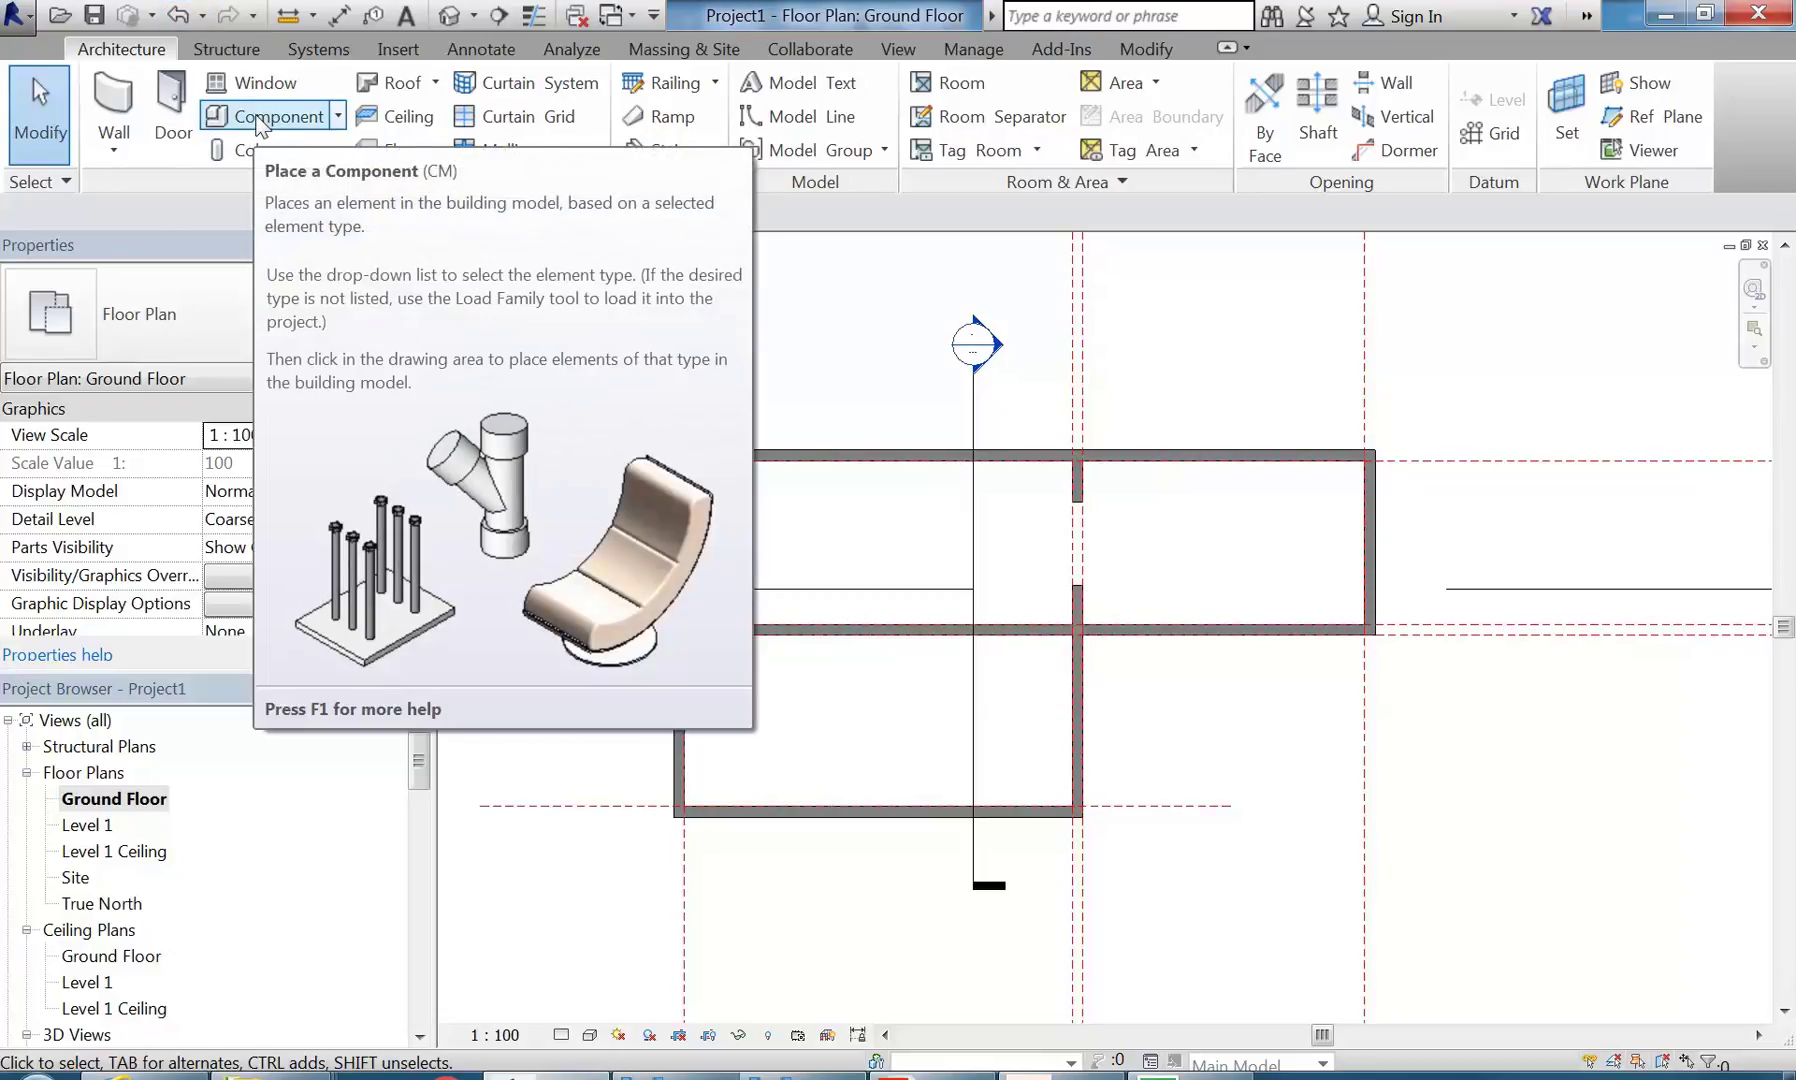
pyautogui.click(262, 118)
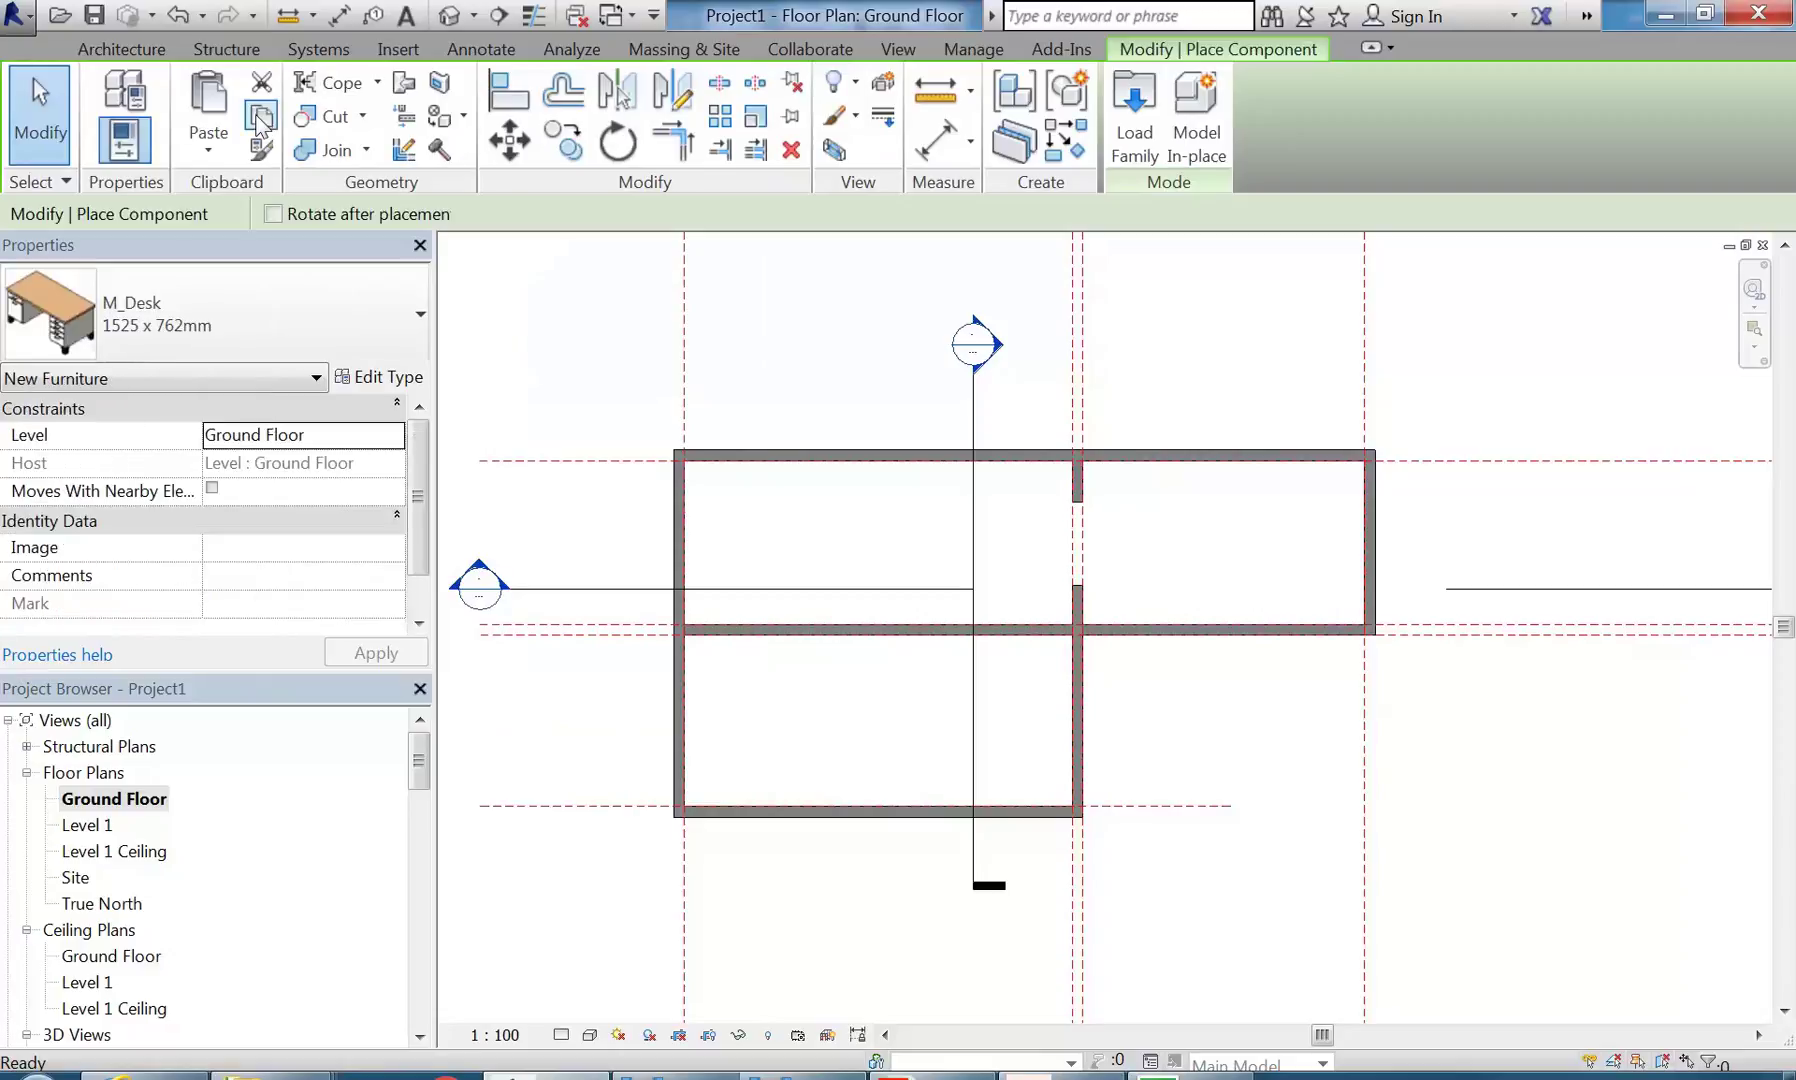
pyautogui.click(1116, 128)
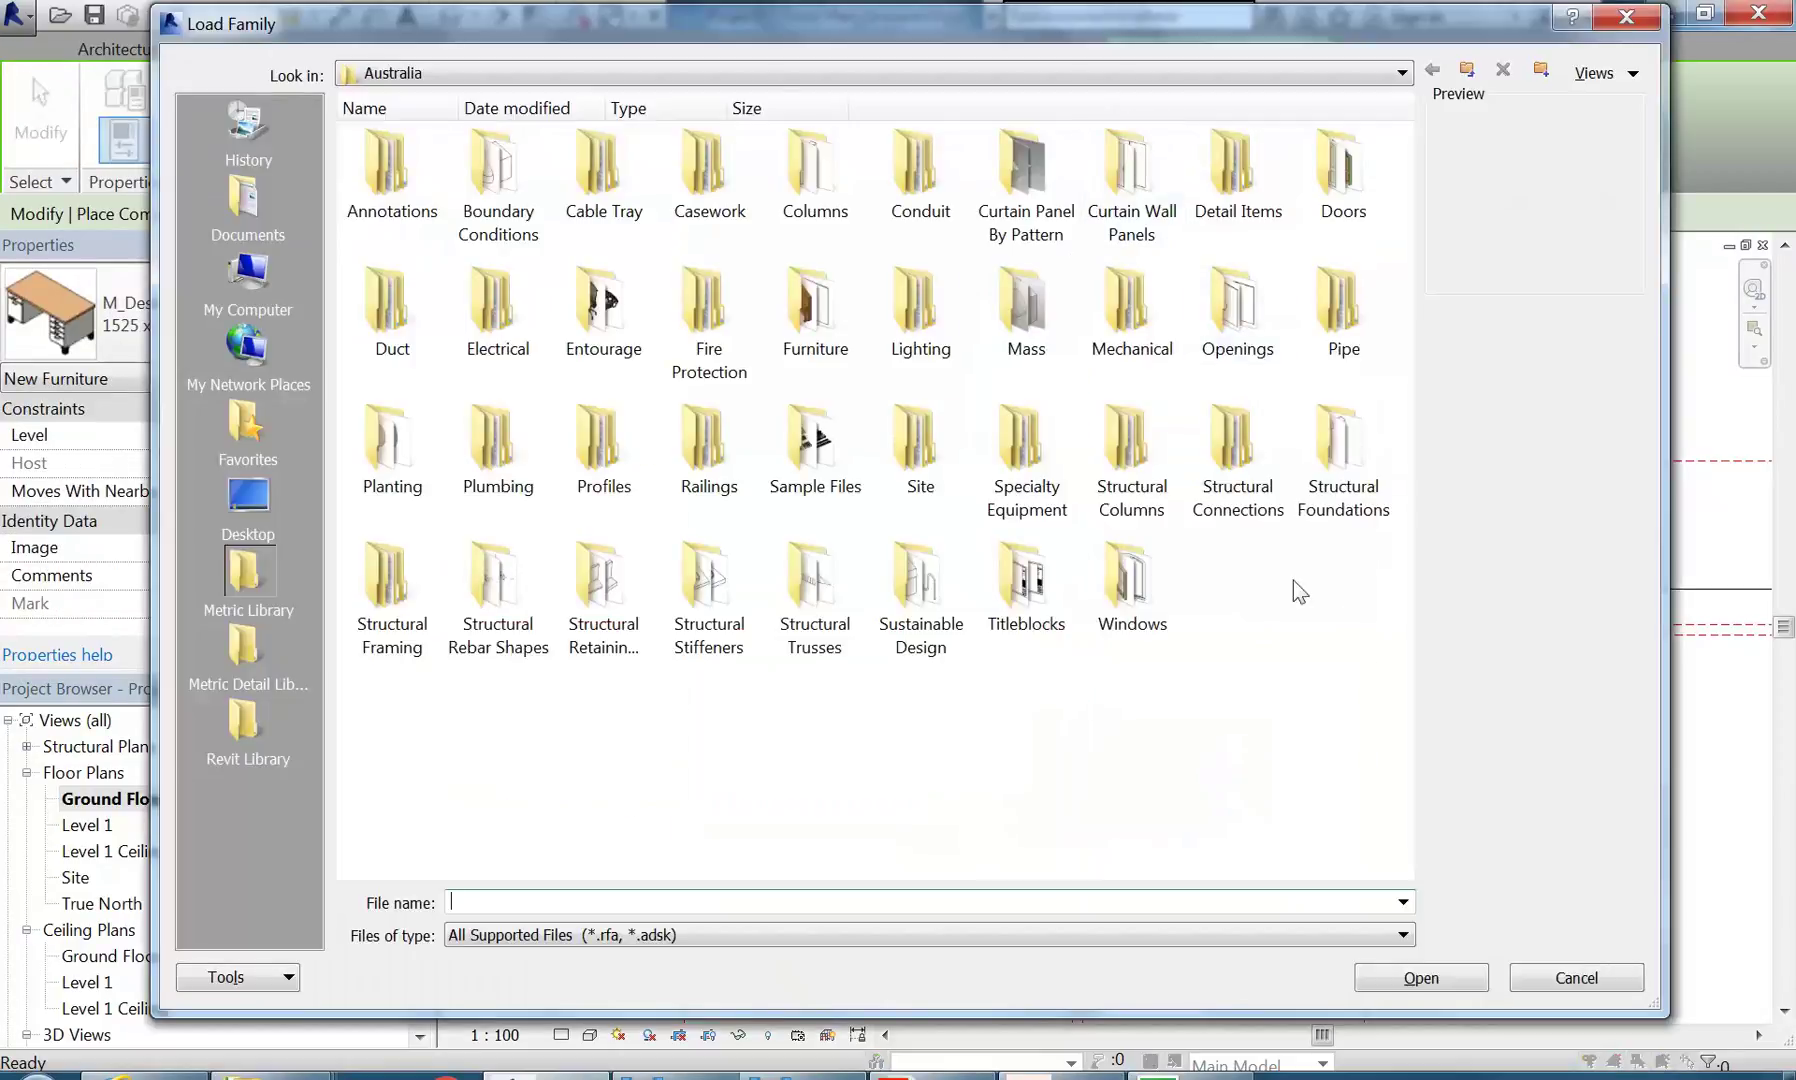
pyautogui.click(1568, 977)
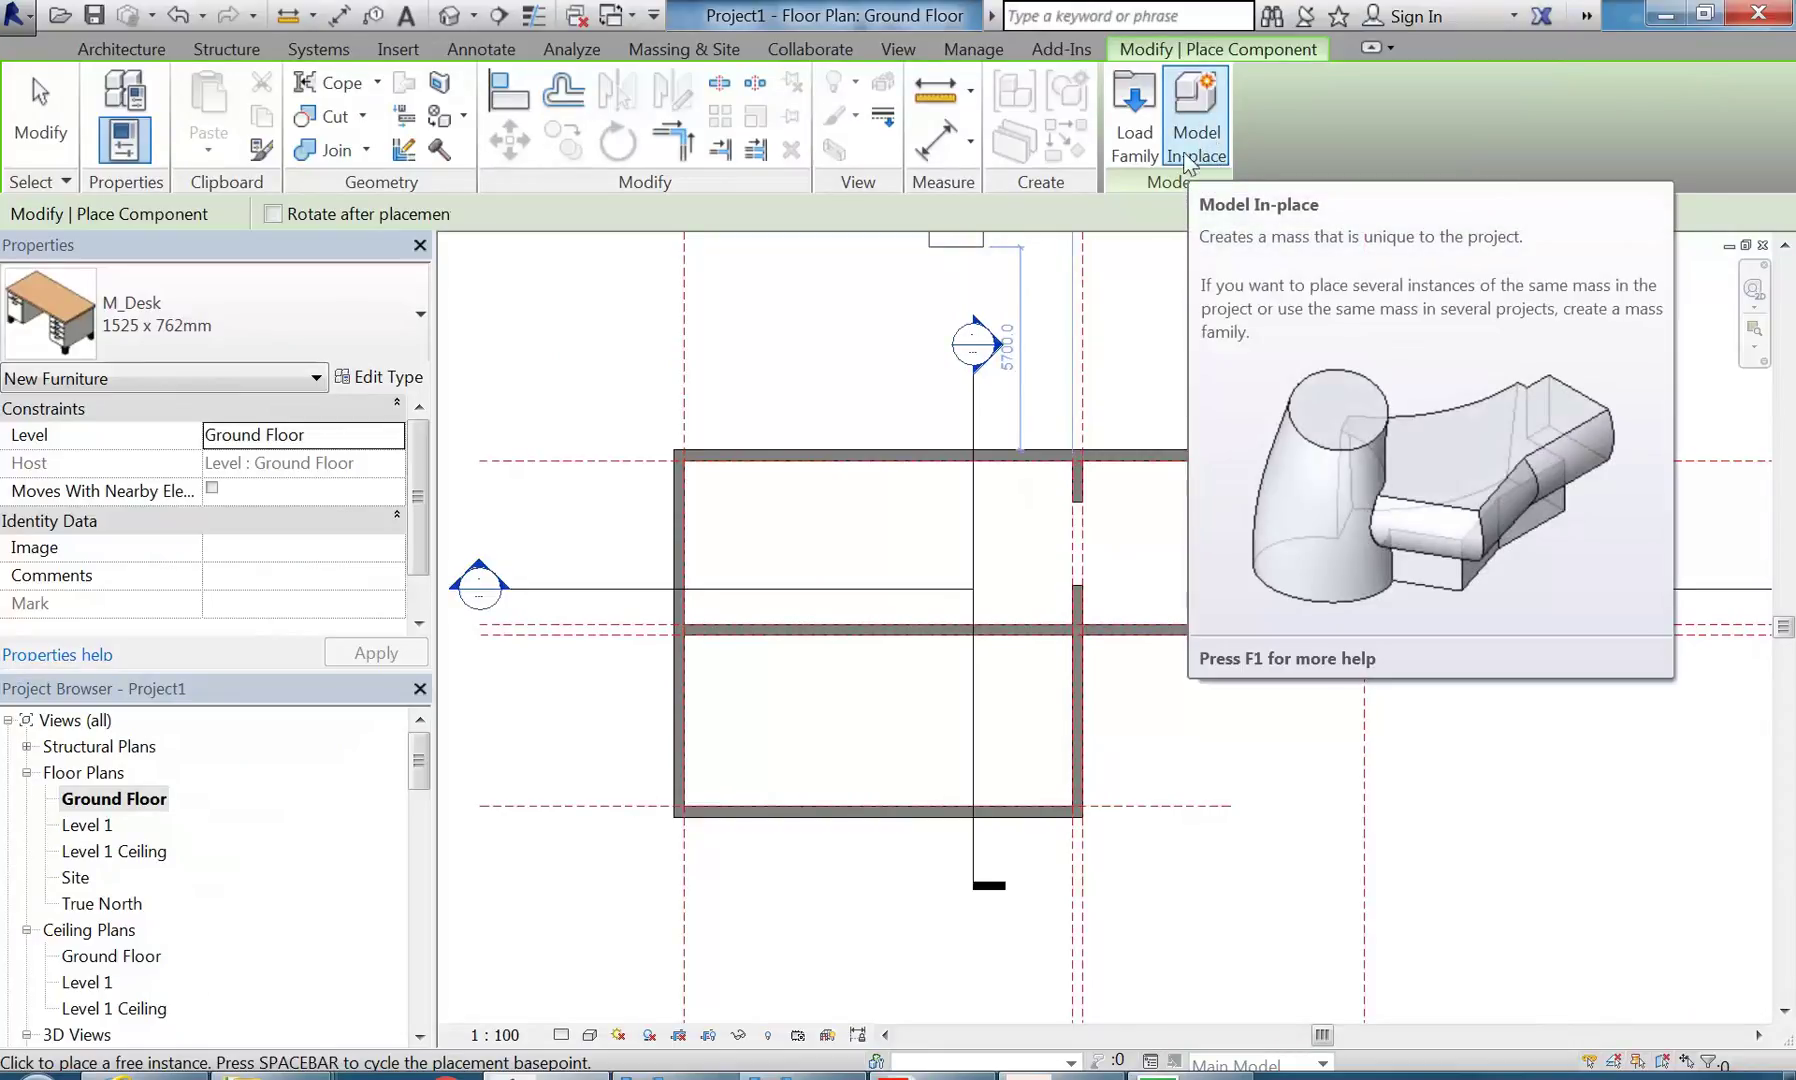
pyautogui.rightClick(880, 287)
pyautogui.click(905, 305)
pyautogui.rightClick(896, 308)
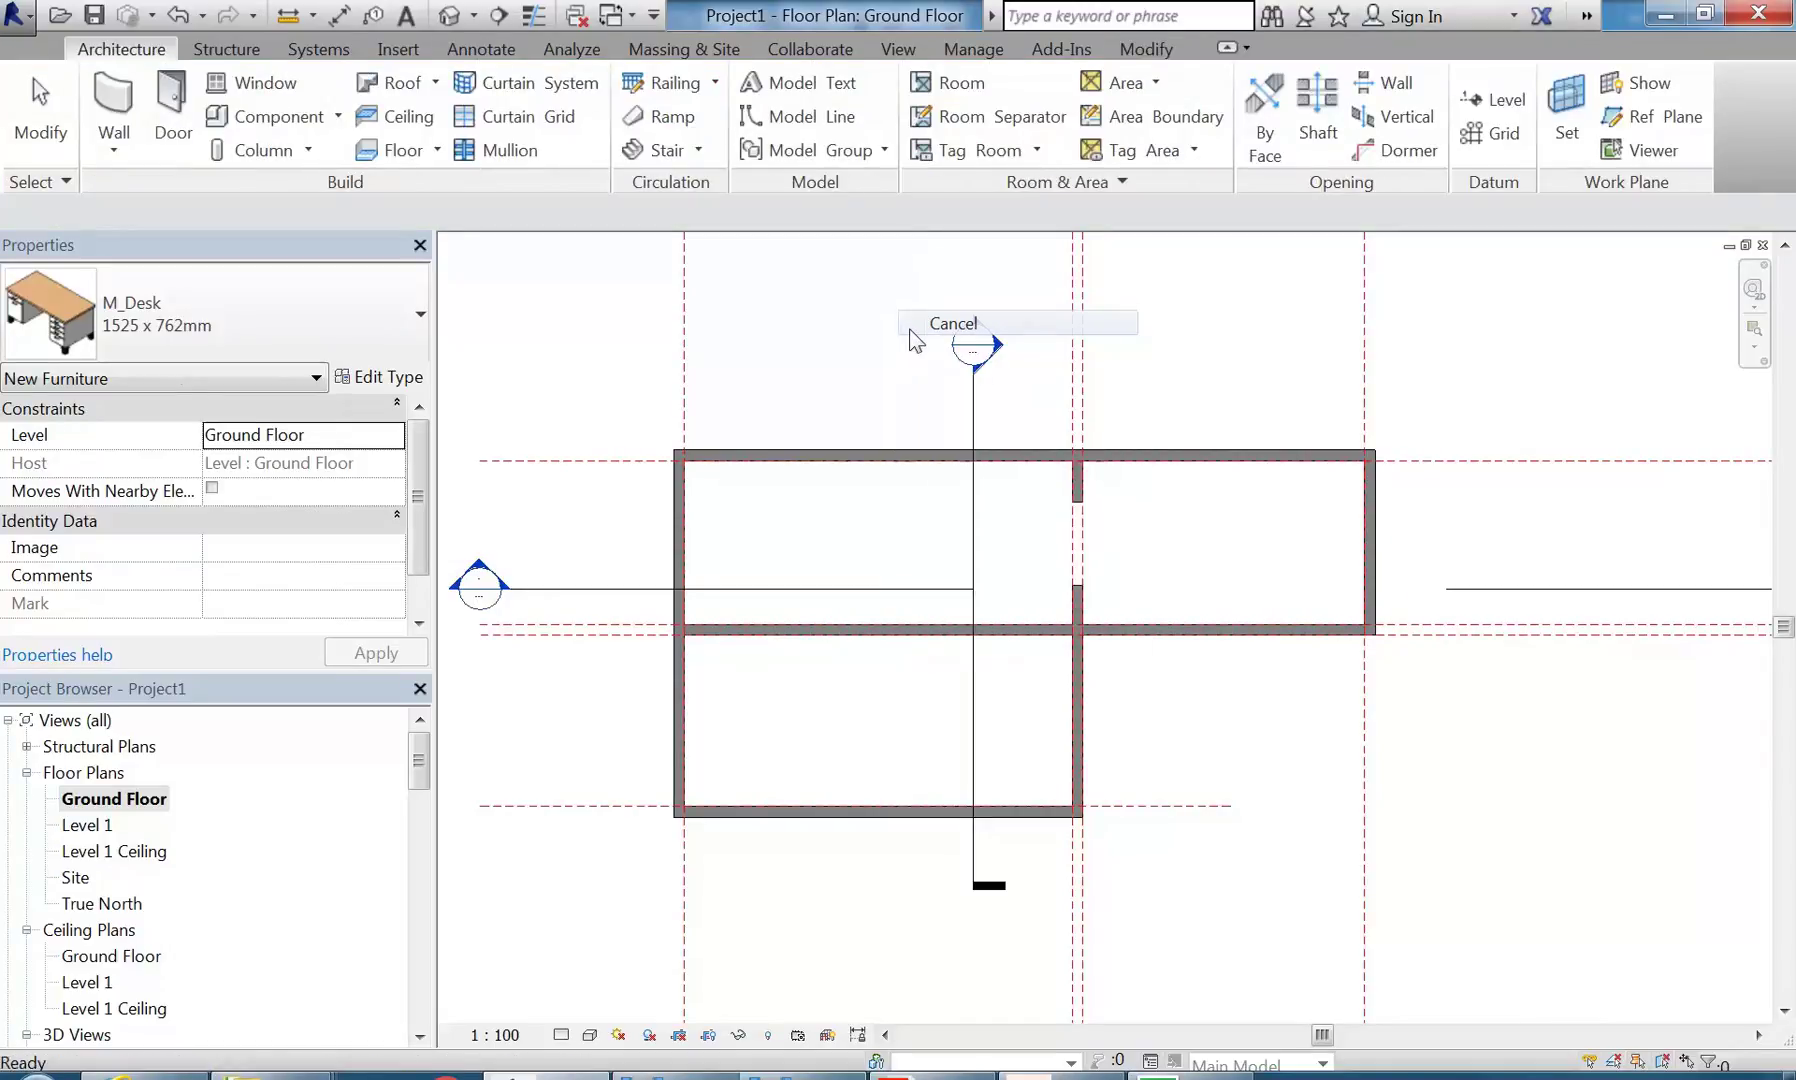
pyautogui.click(912, 326)
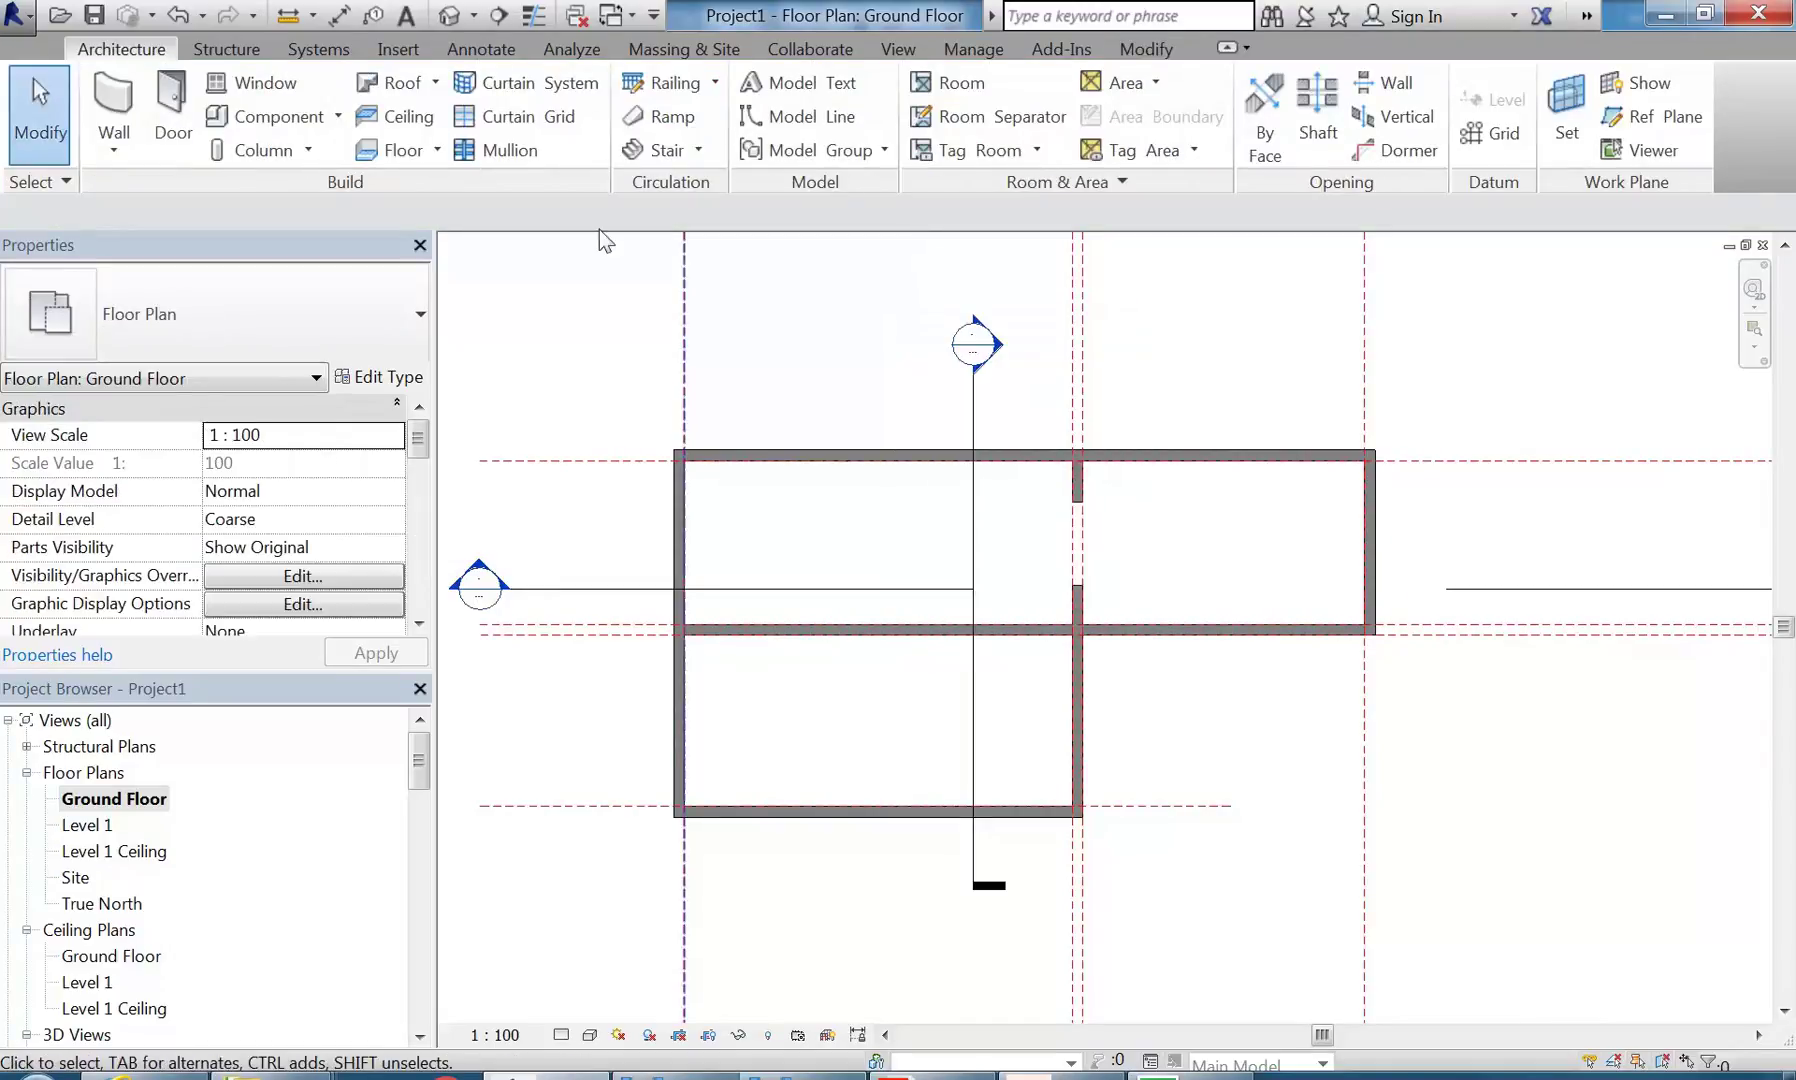
# - Start an in-place component in the Generic Models category and name it Platform
pyautogui.click(340, 116)
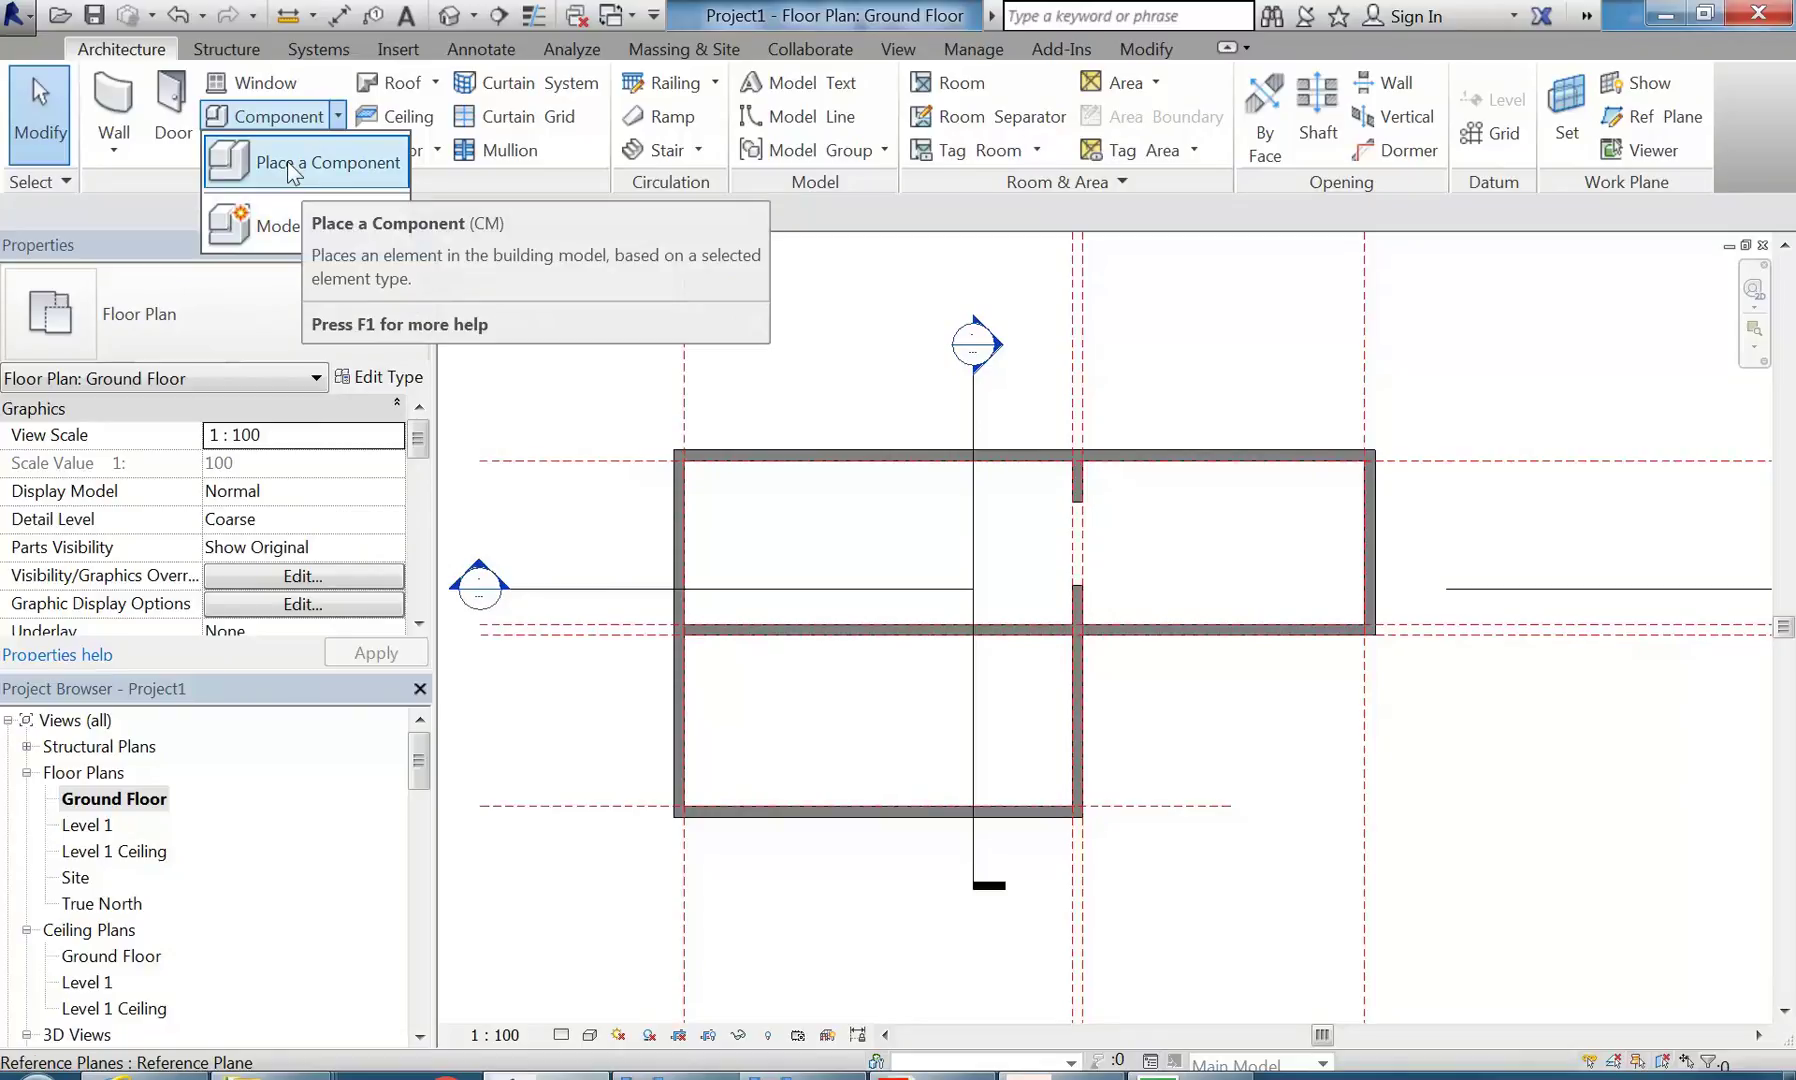
pyautogui.click(288, 161)
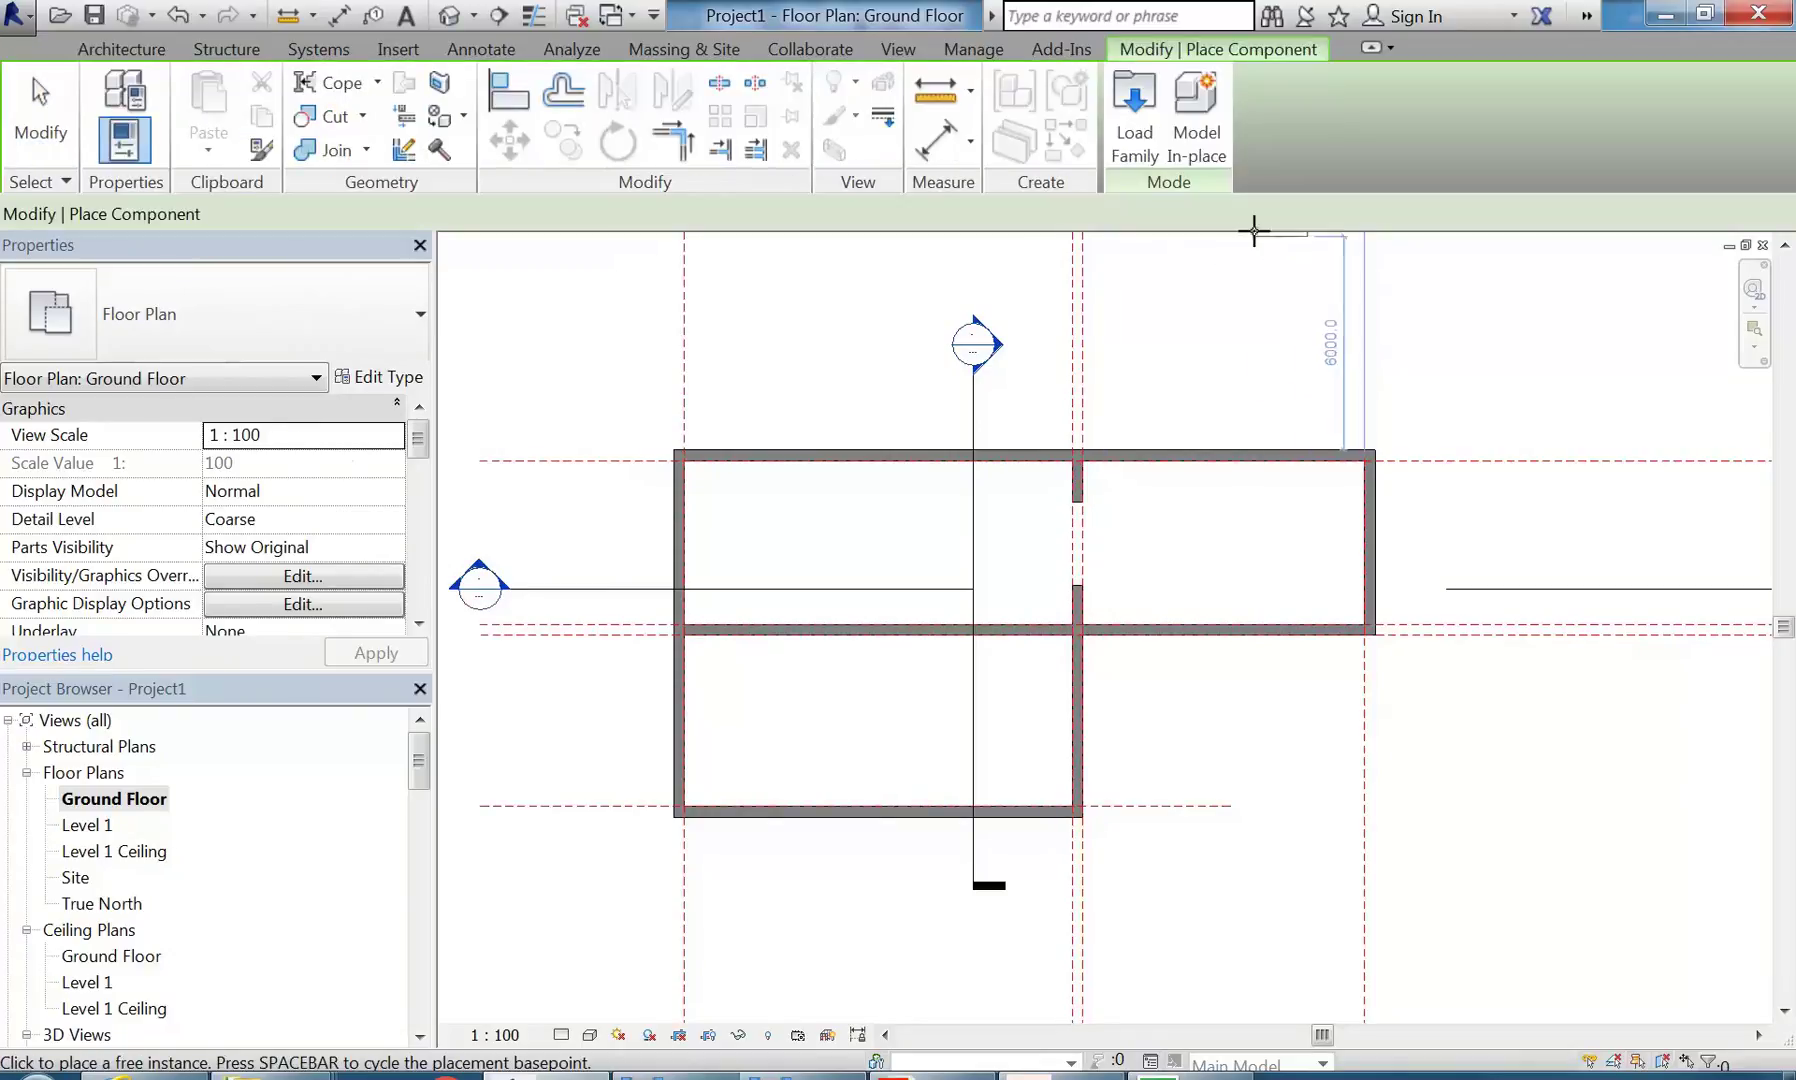
pyautogui.click(1200, 107)
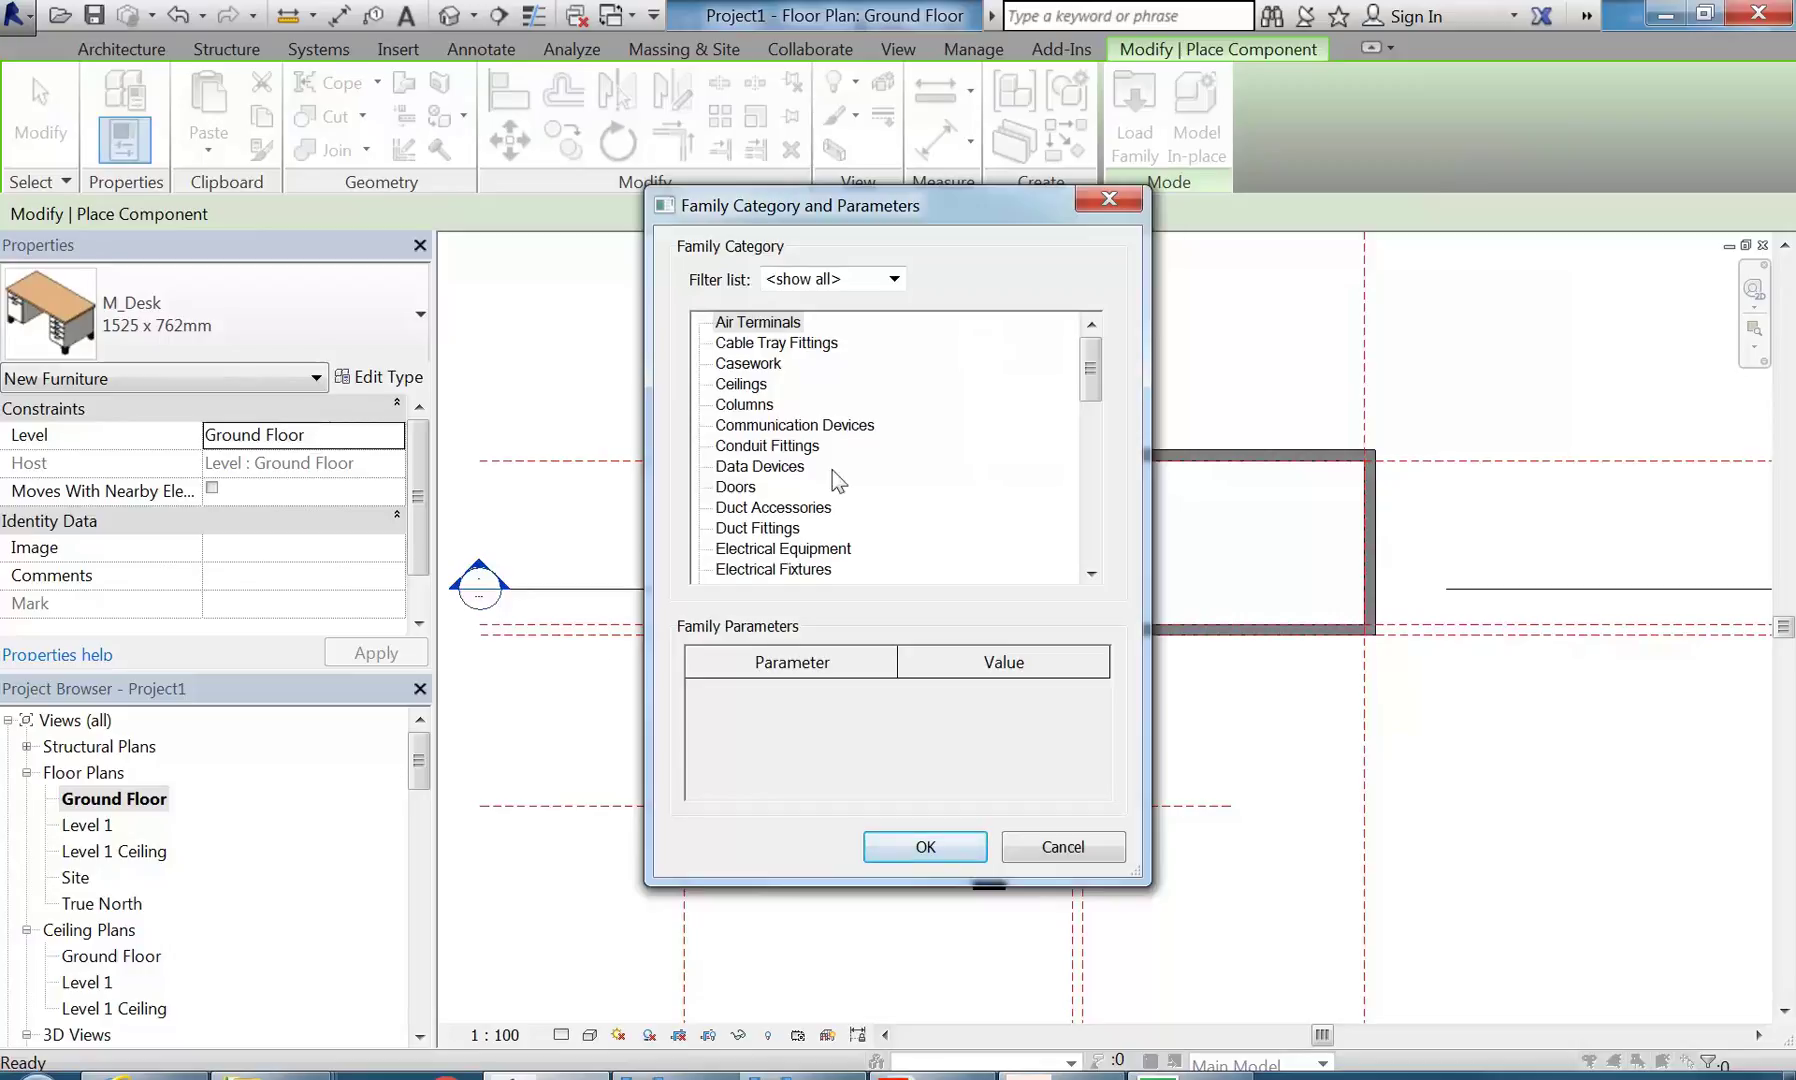
pyautogui.moveTo(1090, 370); pyautogui.dragTo(1091, 425)
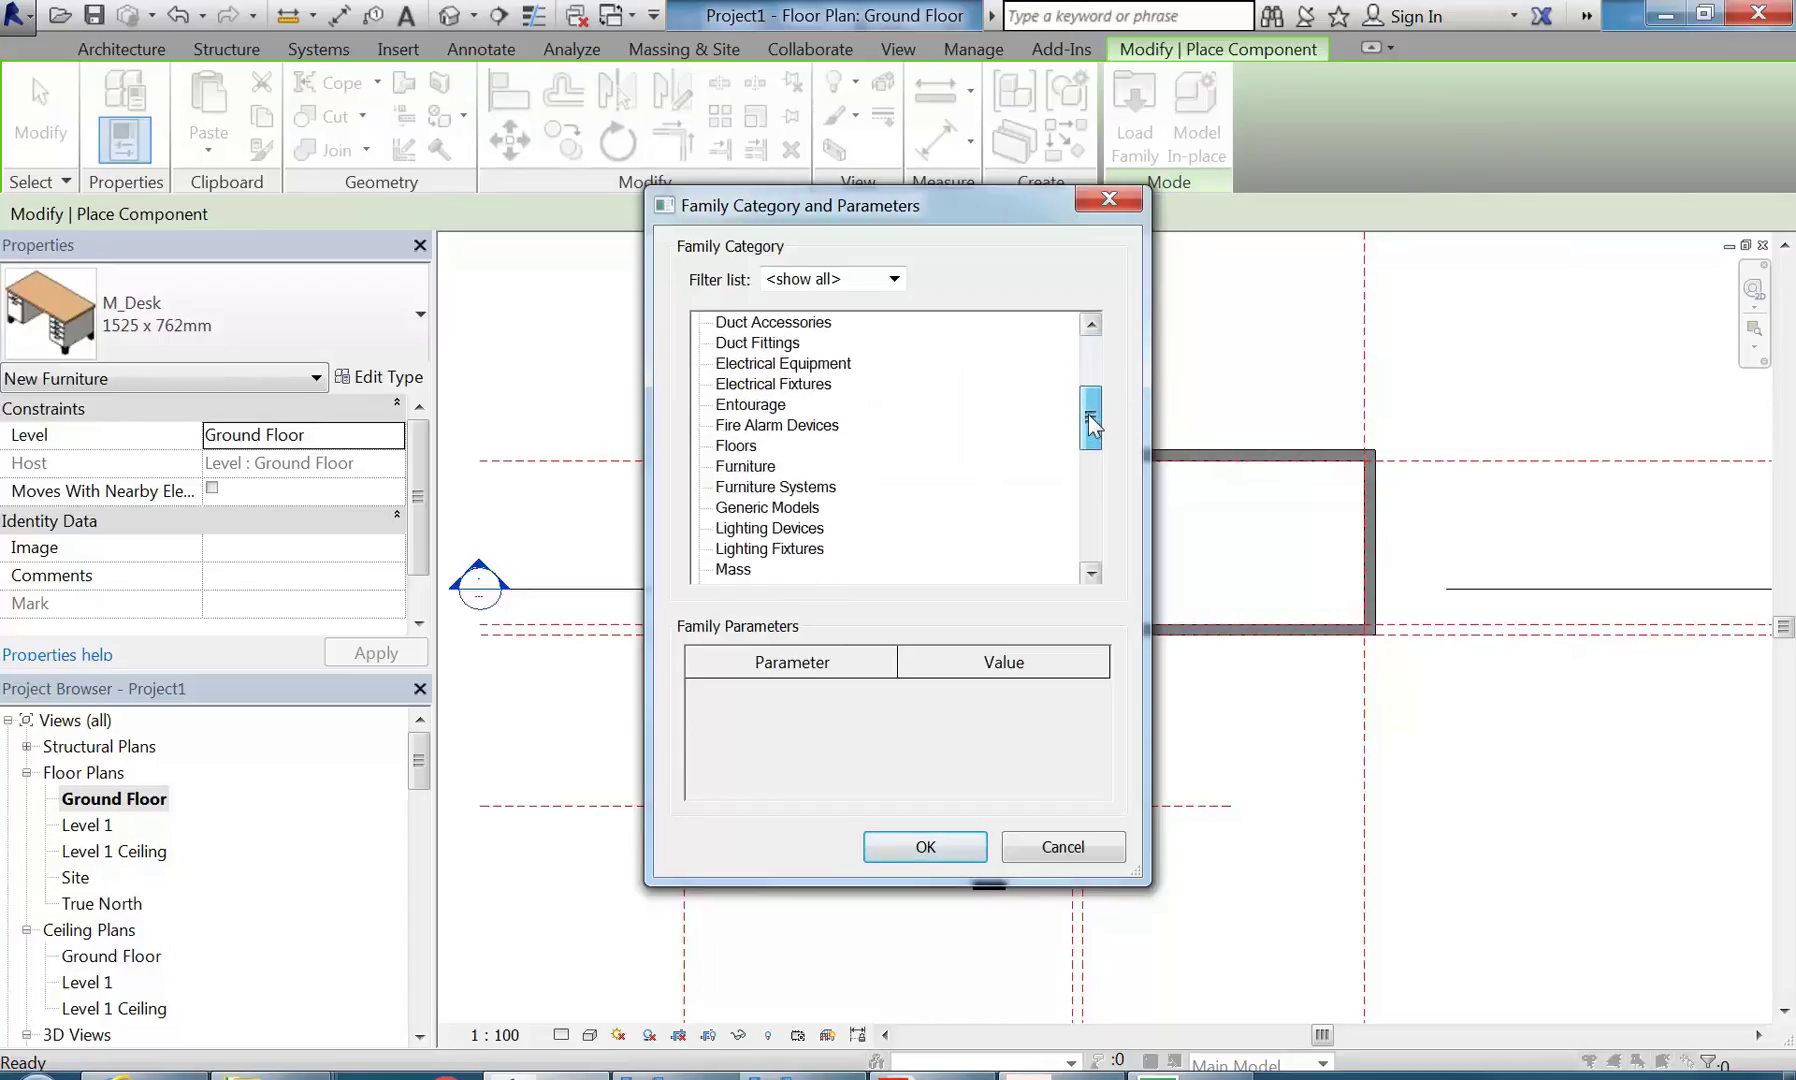
pyautogui.click(765, 510)
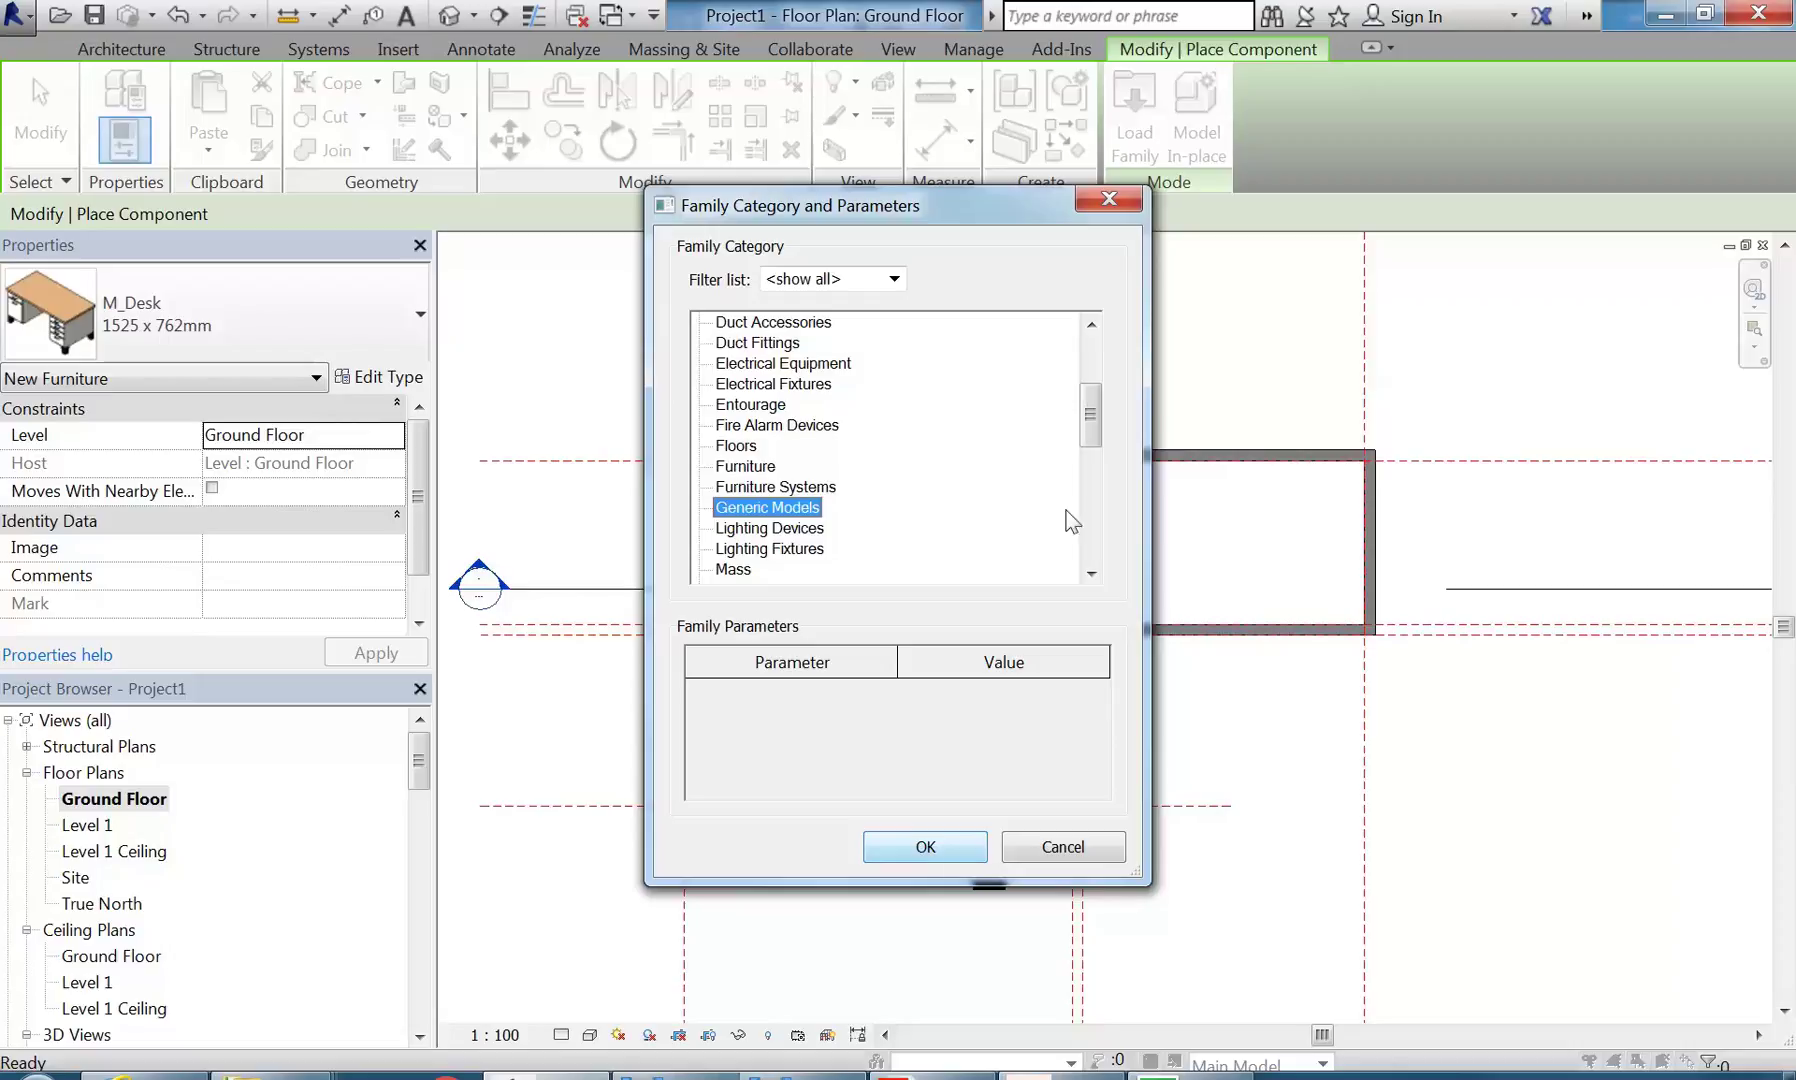
pyautogui.moveTo(1091, 428); pyautogui.dragTo(1094, 438)
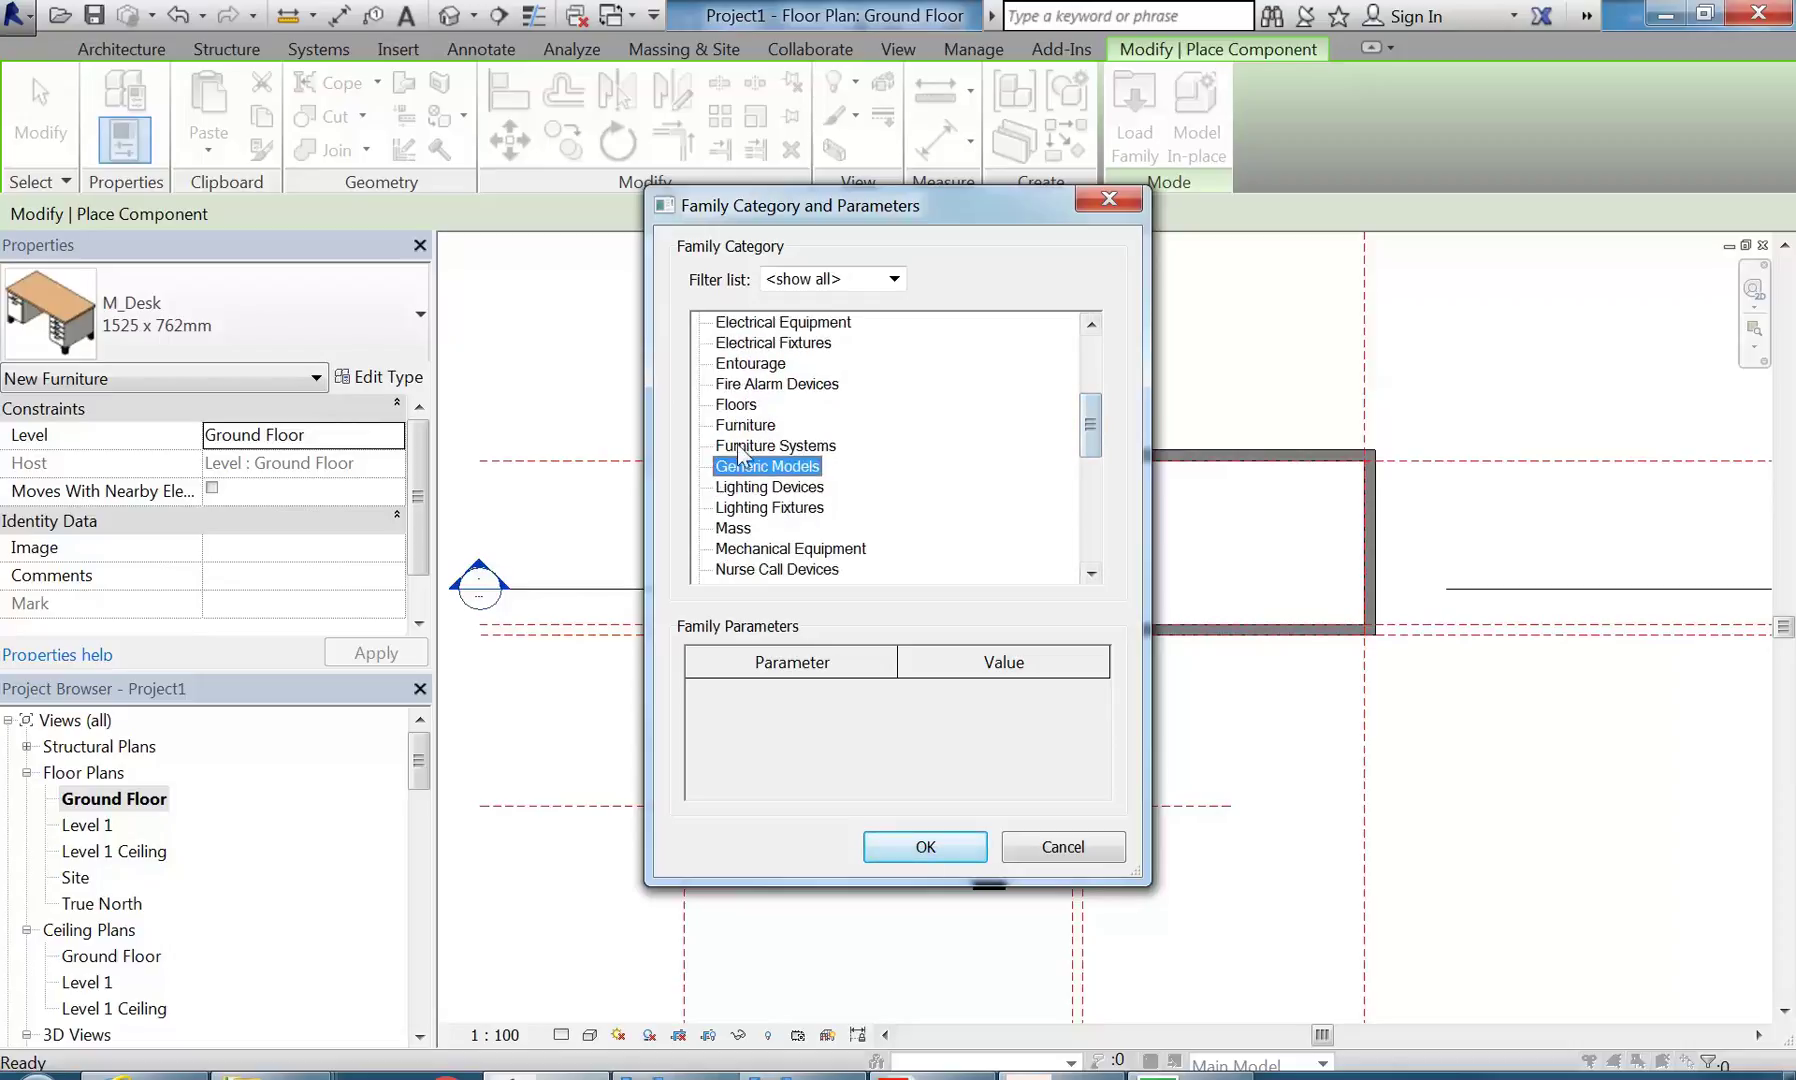
pyautogui.click(924, 848)
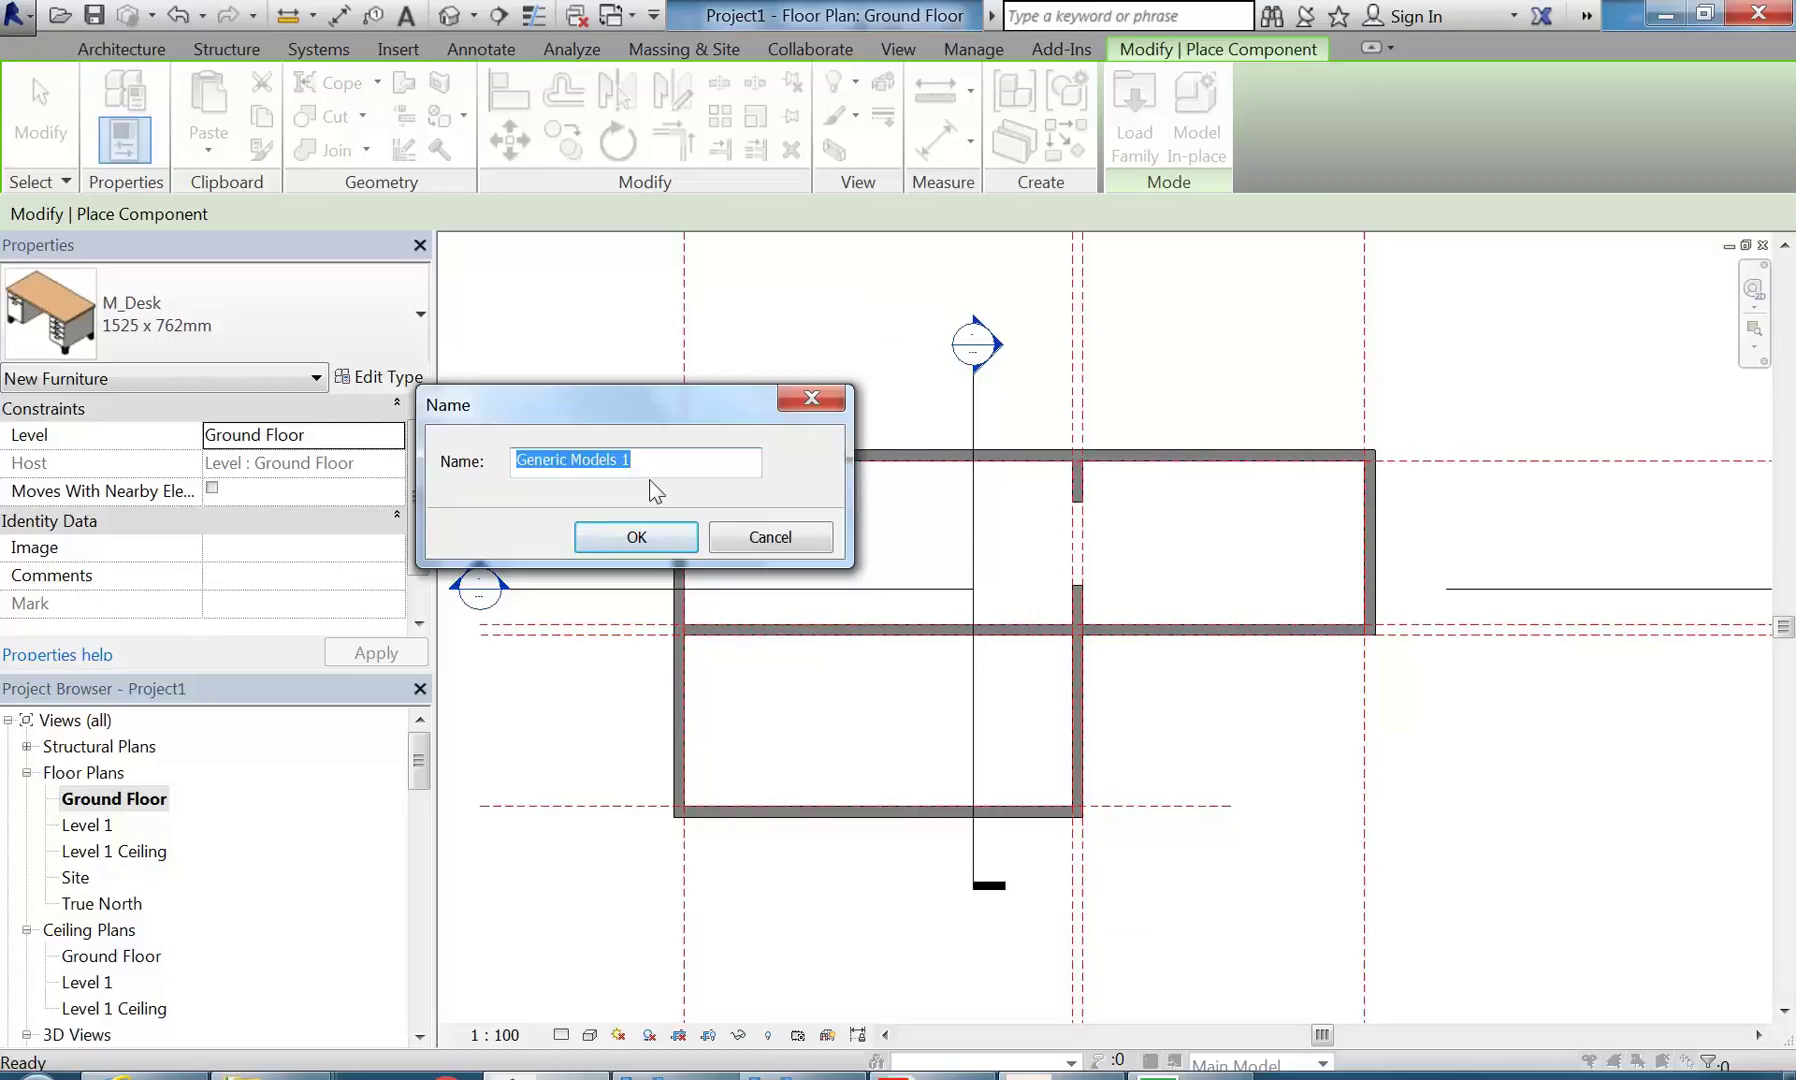
pyautogui.write('Platform')
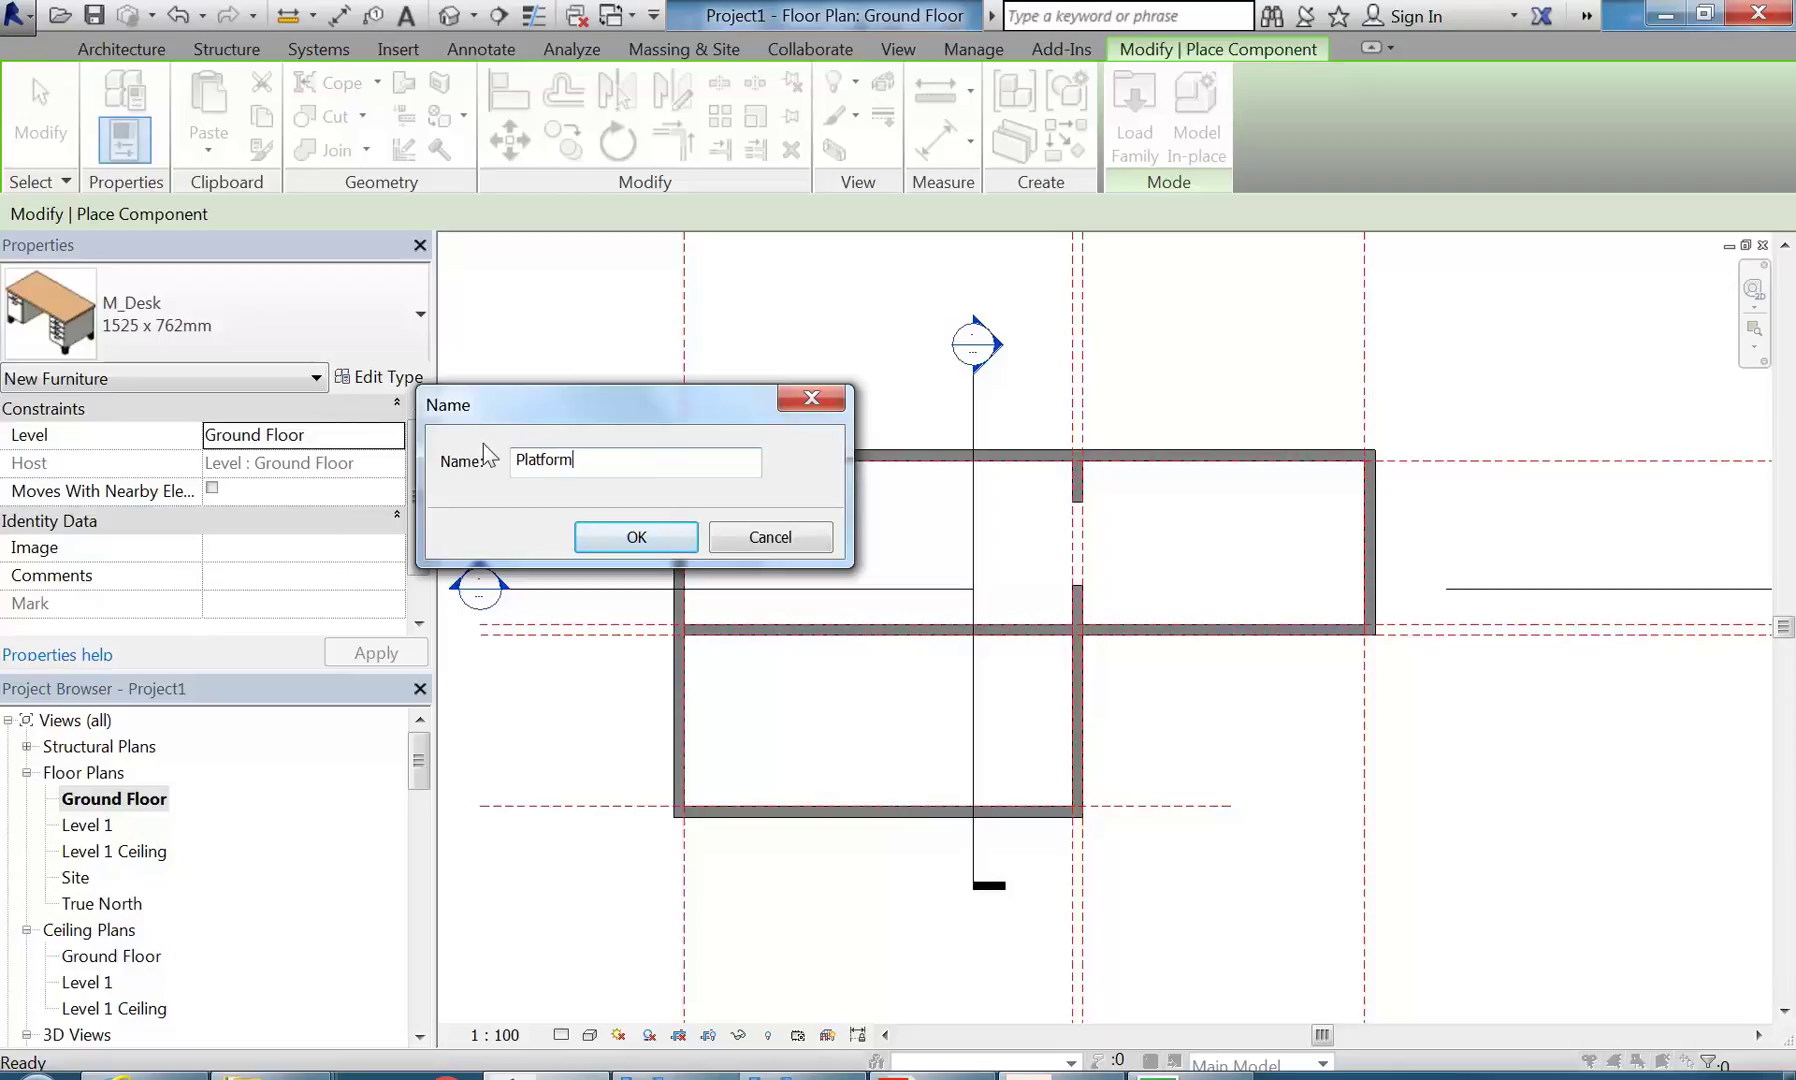
pyautogui.click(632, 537)
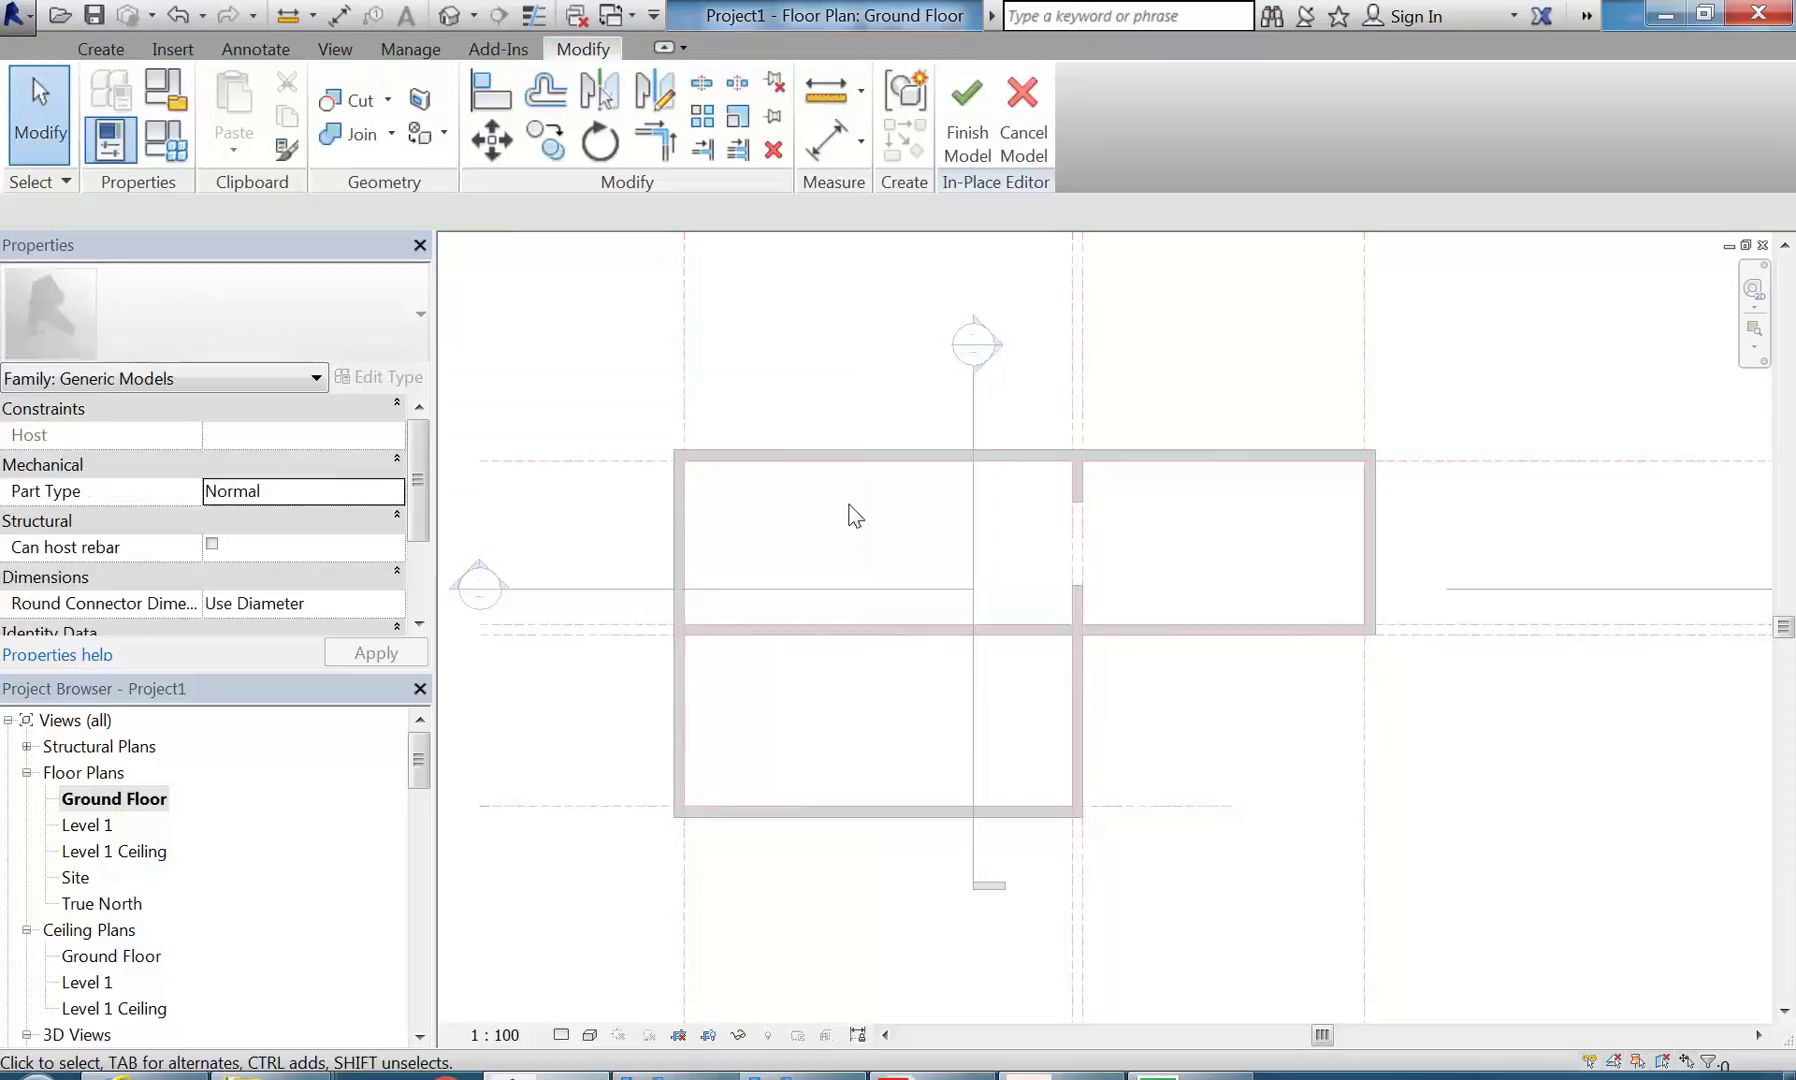
pyautogui.scroll(2, 855, 590)
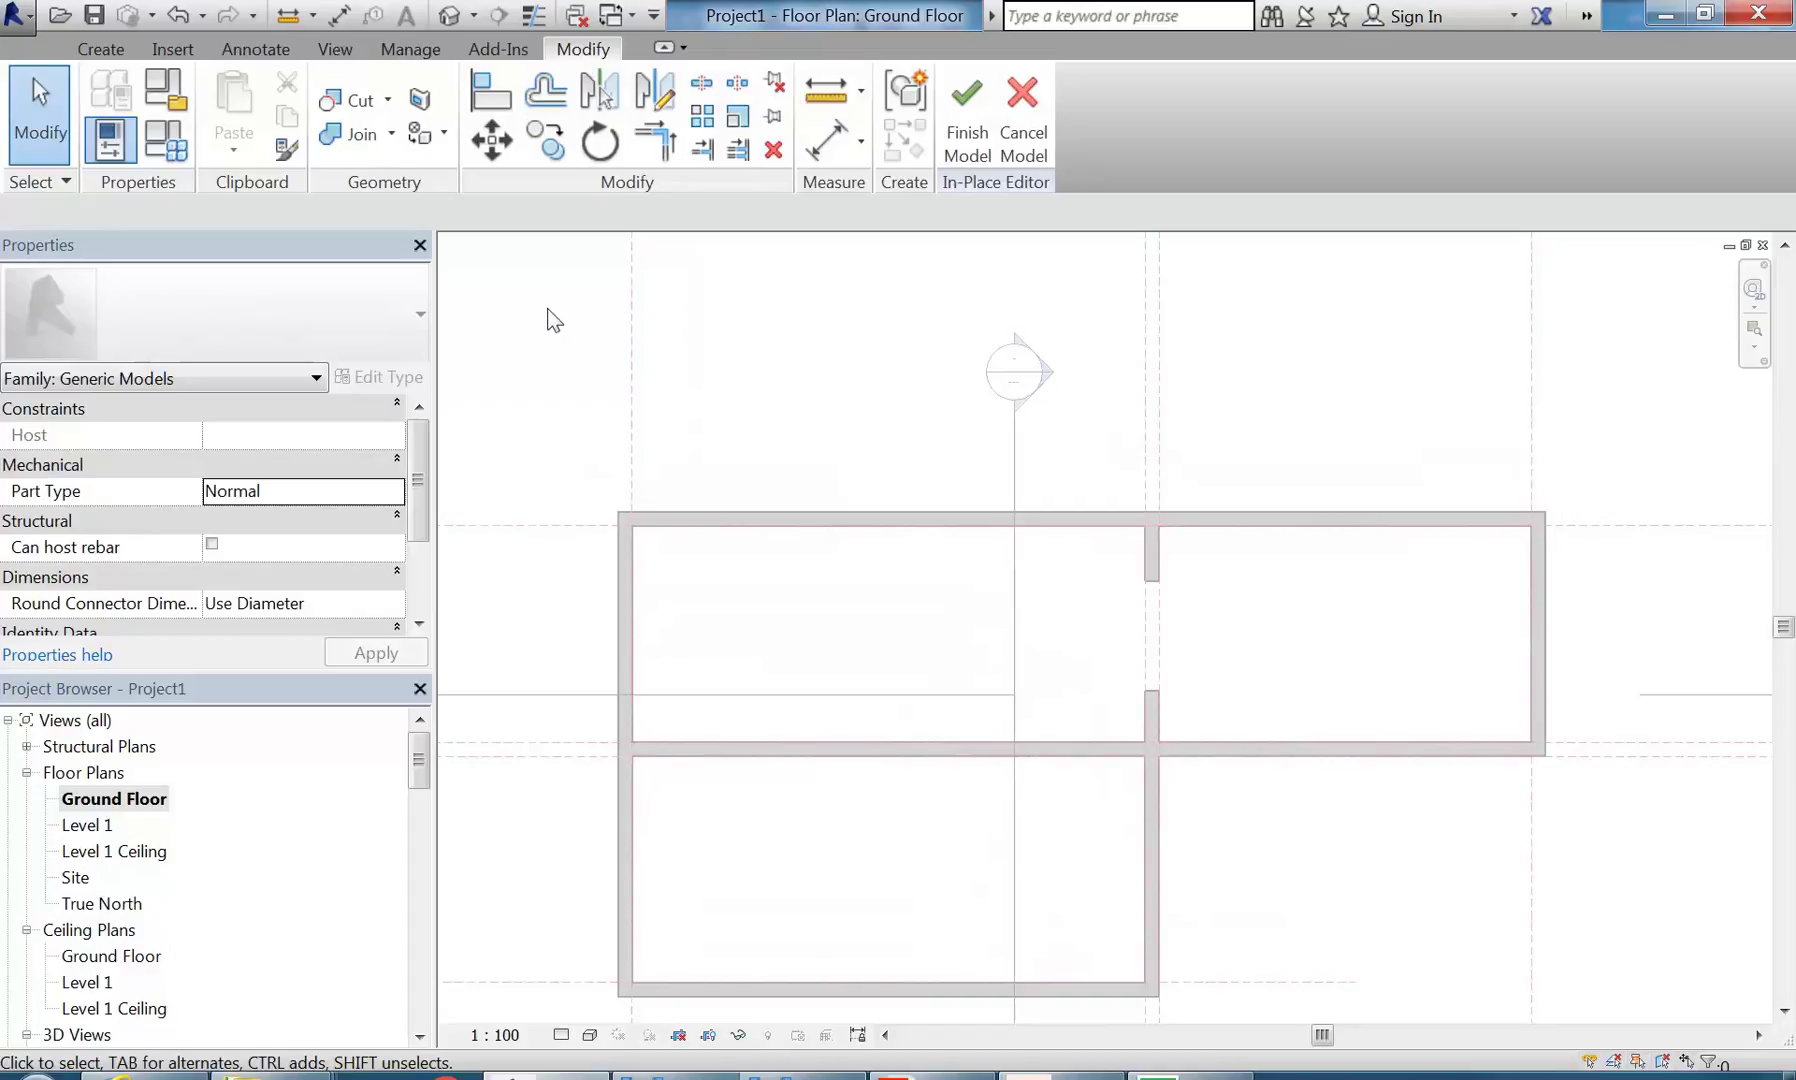
# - Start a solid extrusion and sketch its straight edges along the upper, end and lower inner wall faces of the right-hand room
pyautogui.click(100, 48)
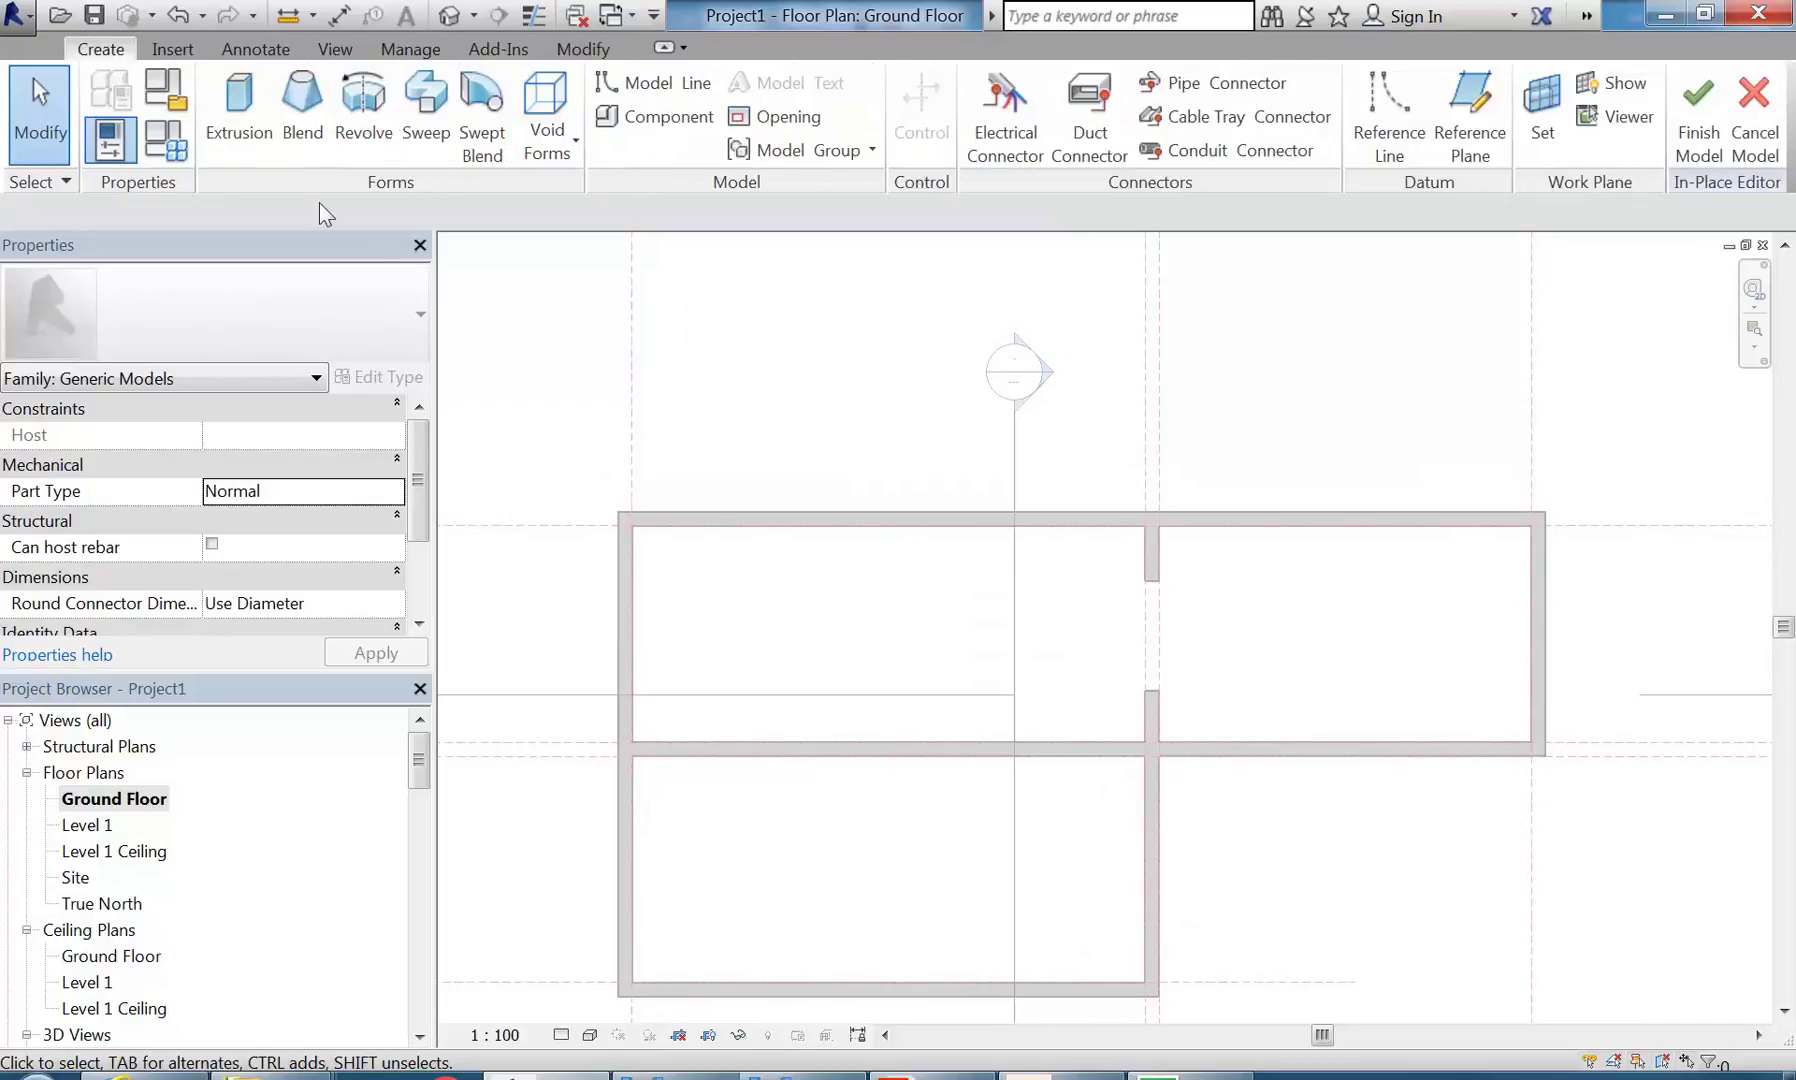
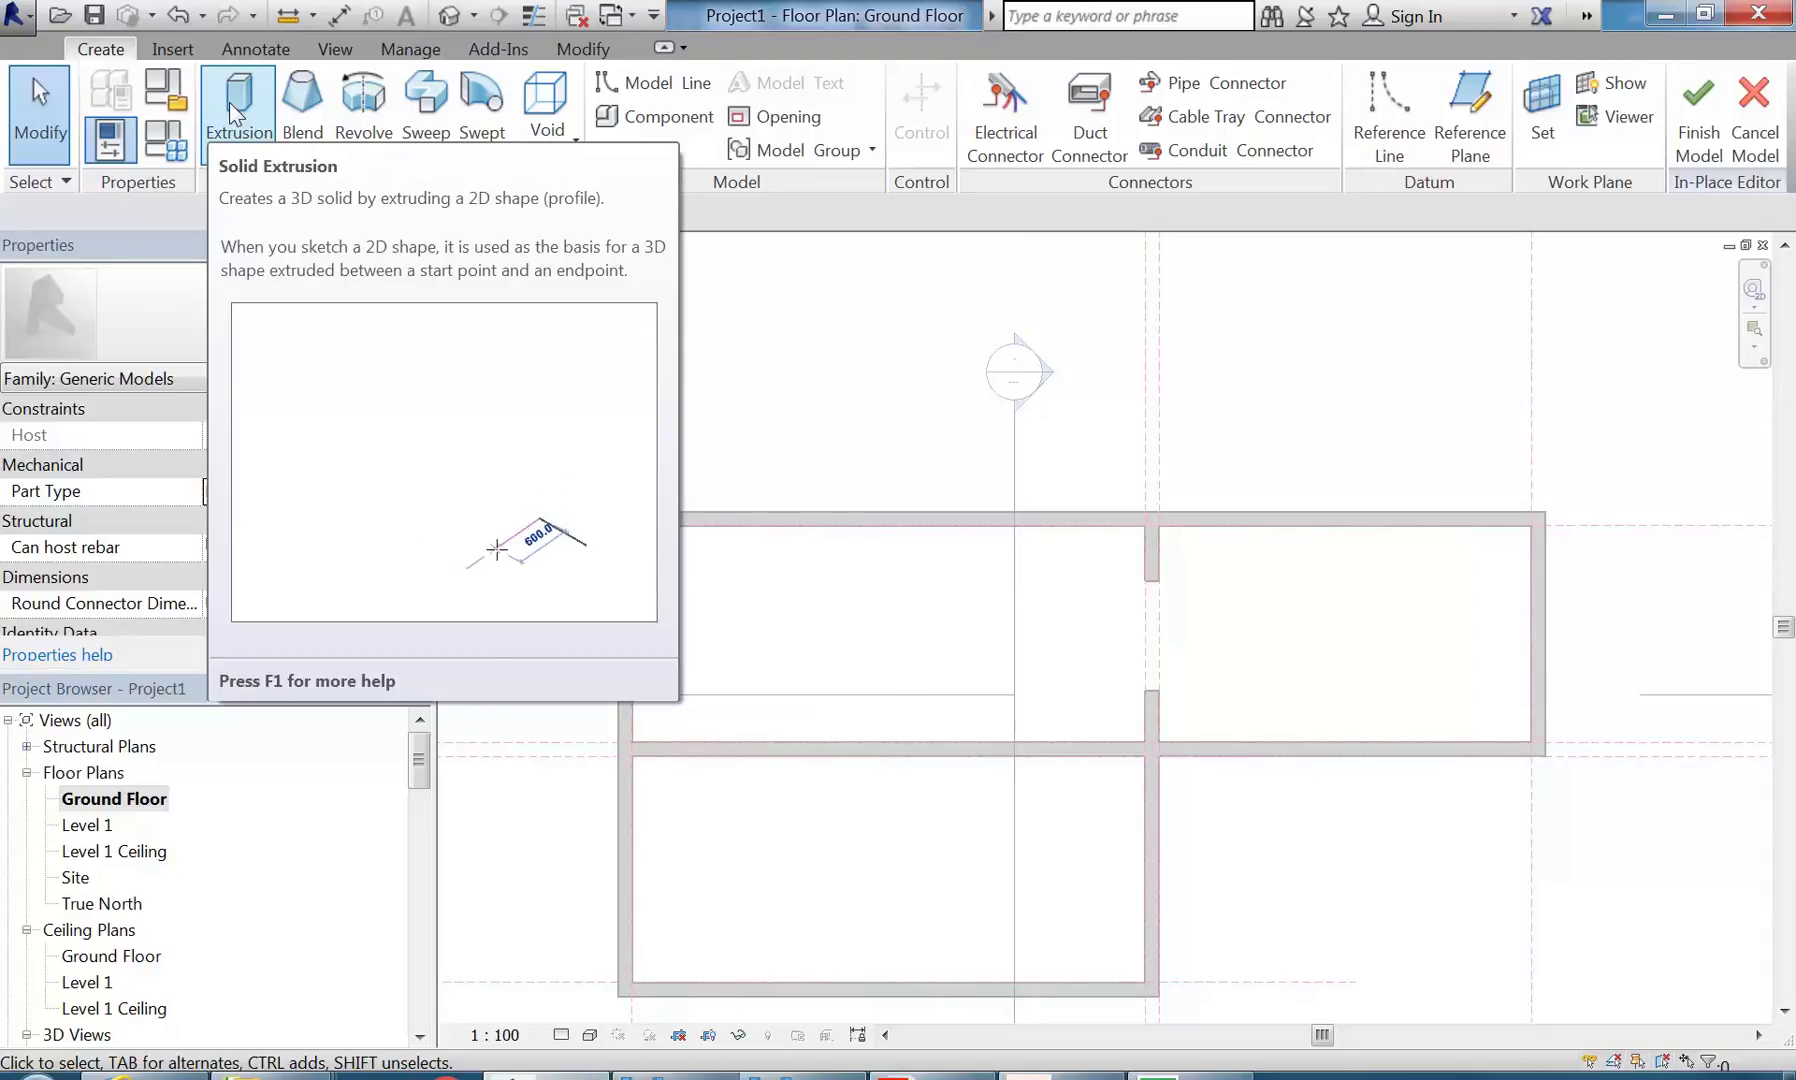
pyautogui.click(229, 102)
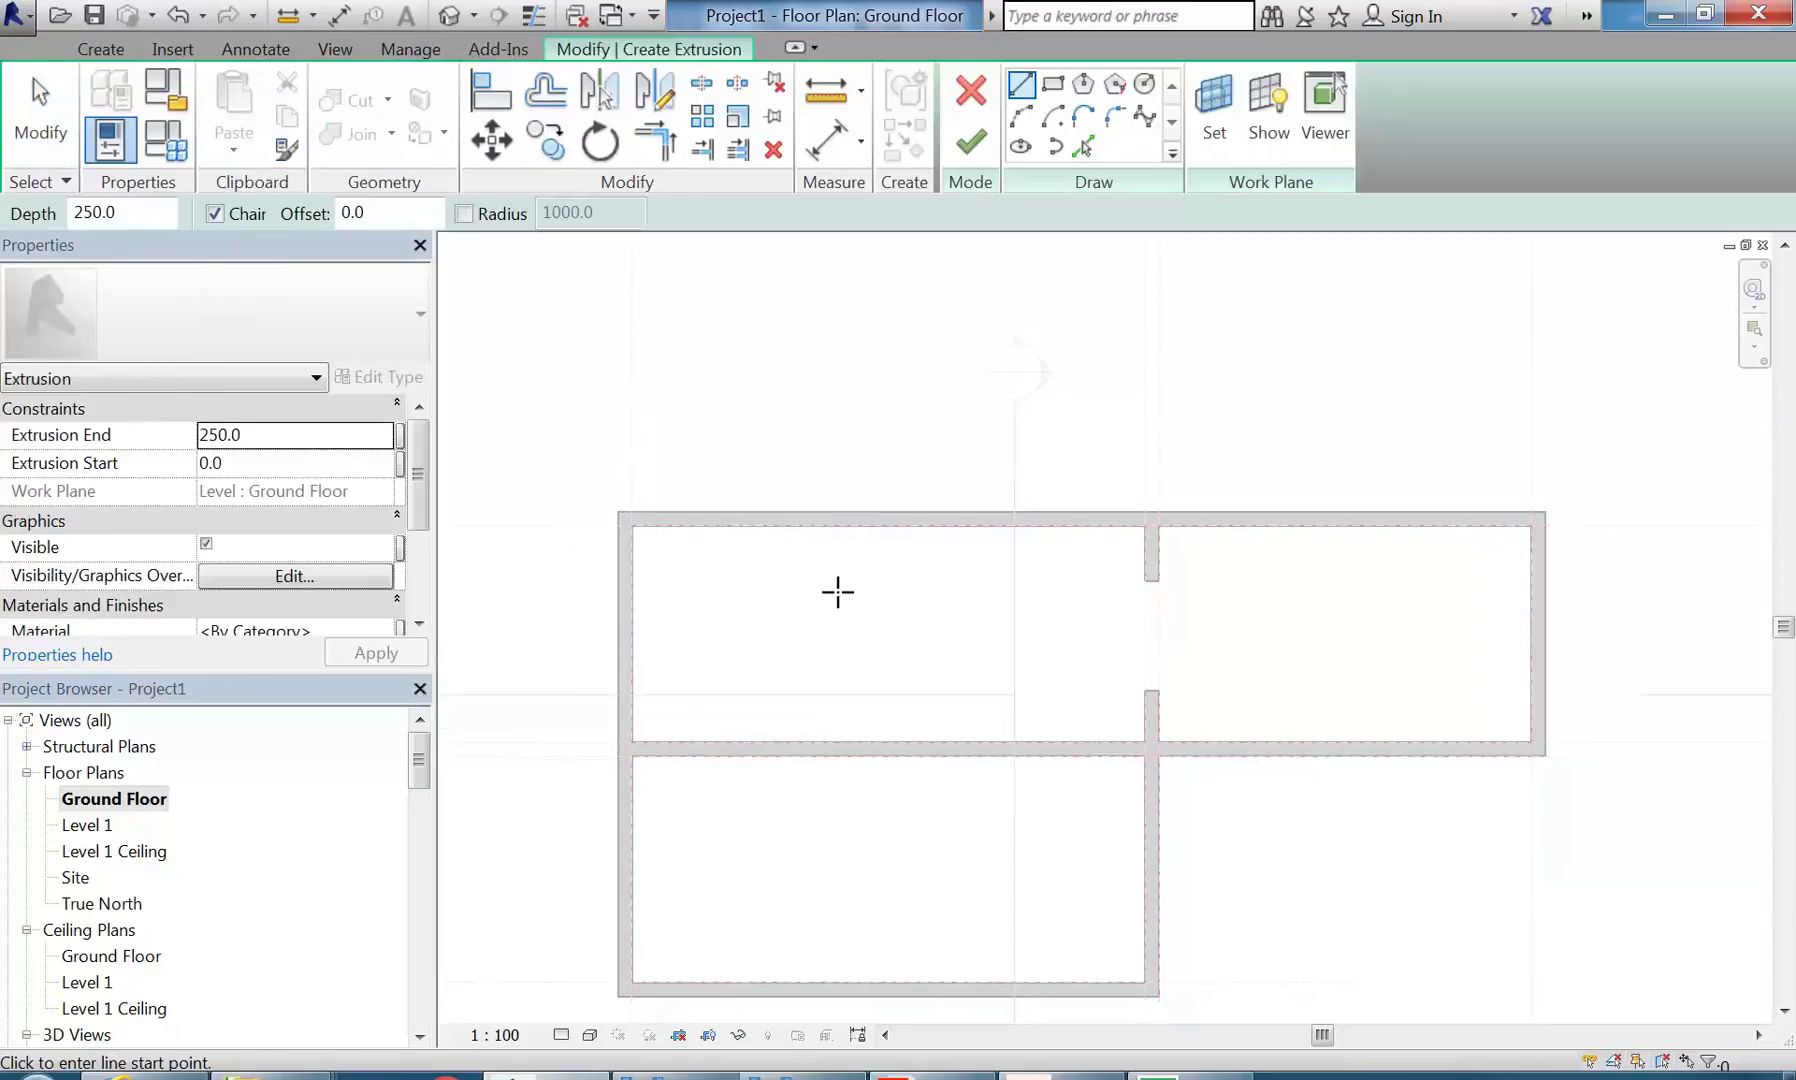
pyautogui.scroll(3, 912, 616)
pyautogui.scroll(-3, 1012, 598)
pyautogui.moveTo(1296, 591); pyautogui.dragTo(957, 704, button='middle')
pyautogui.scroll(2, 982, 578)
pyautogui.scroll(2, 958, 706)
pyautogui.click(852, 404)
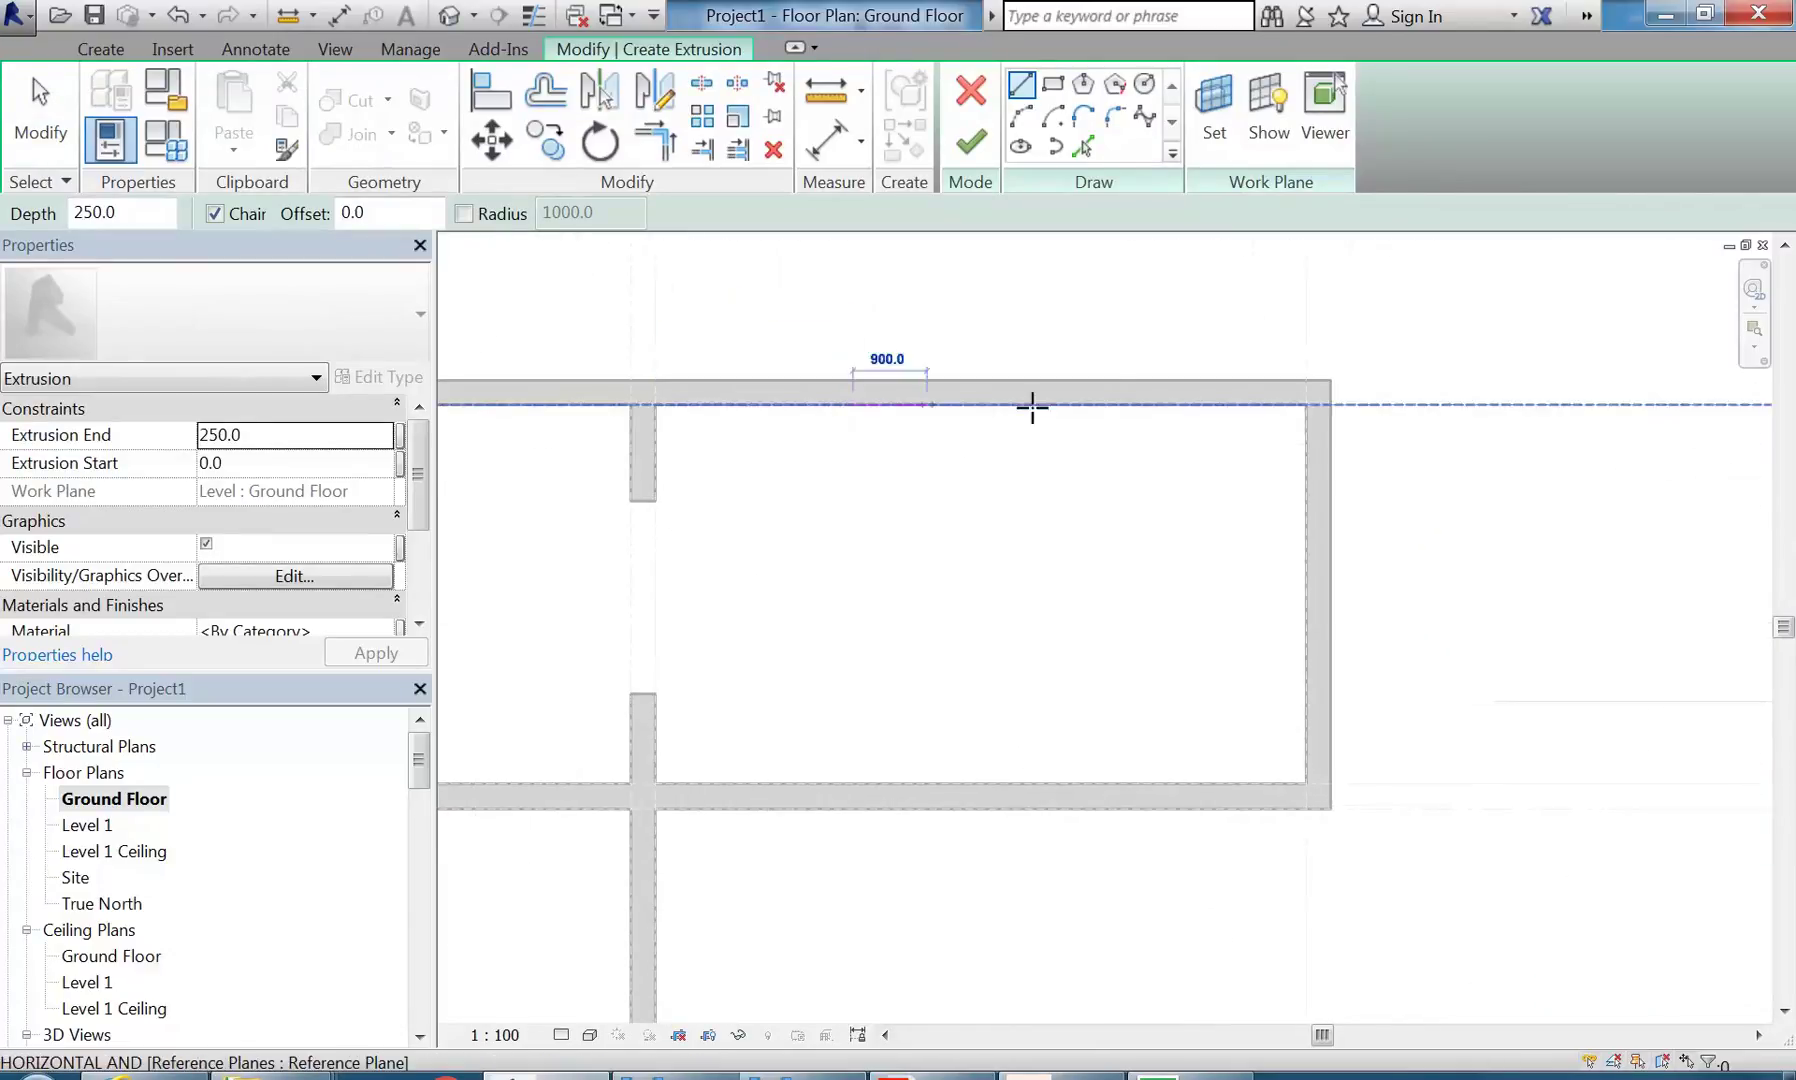
pyautogui.click(1306, 404)
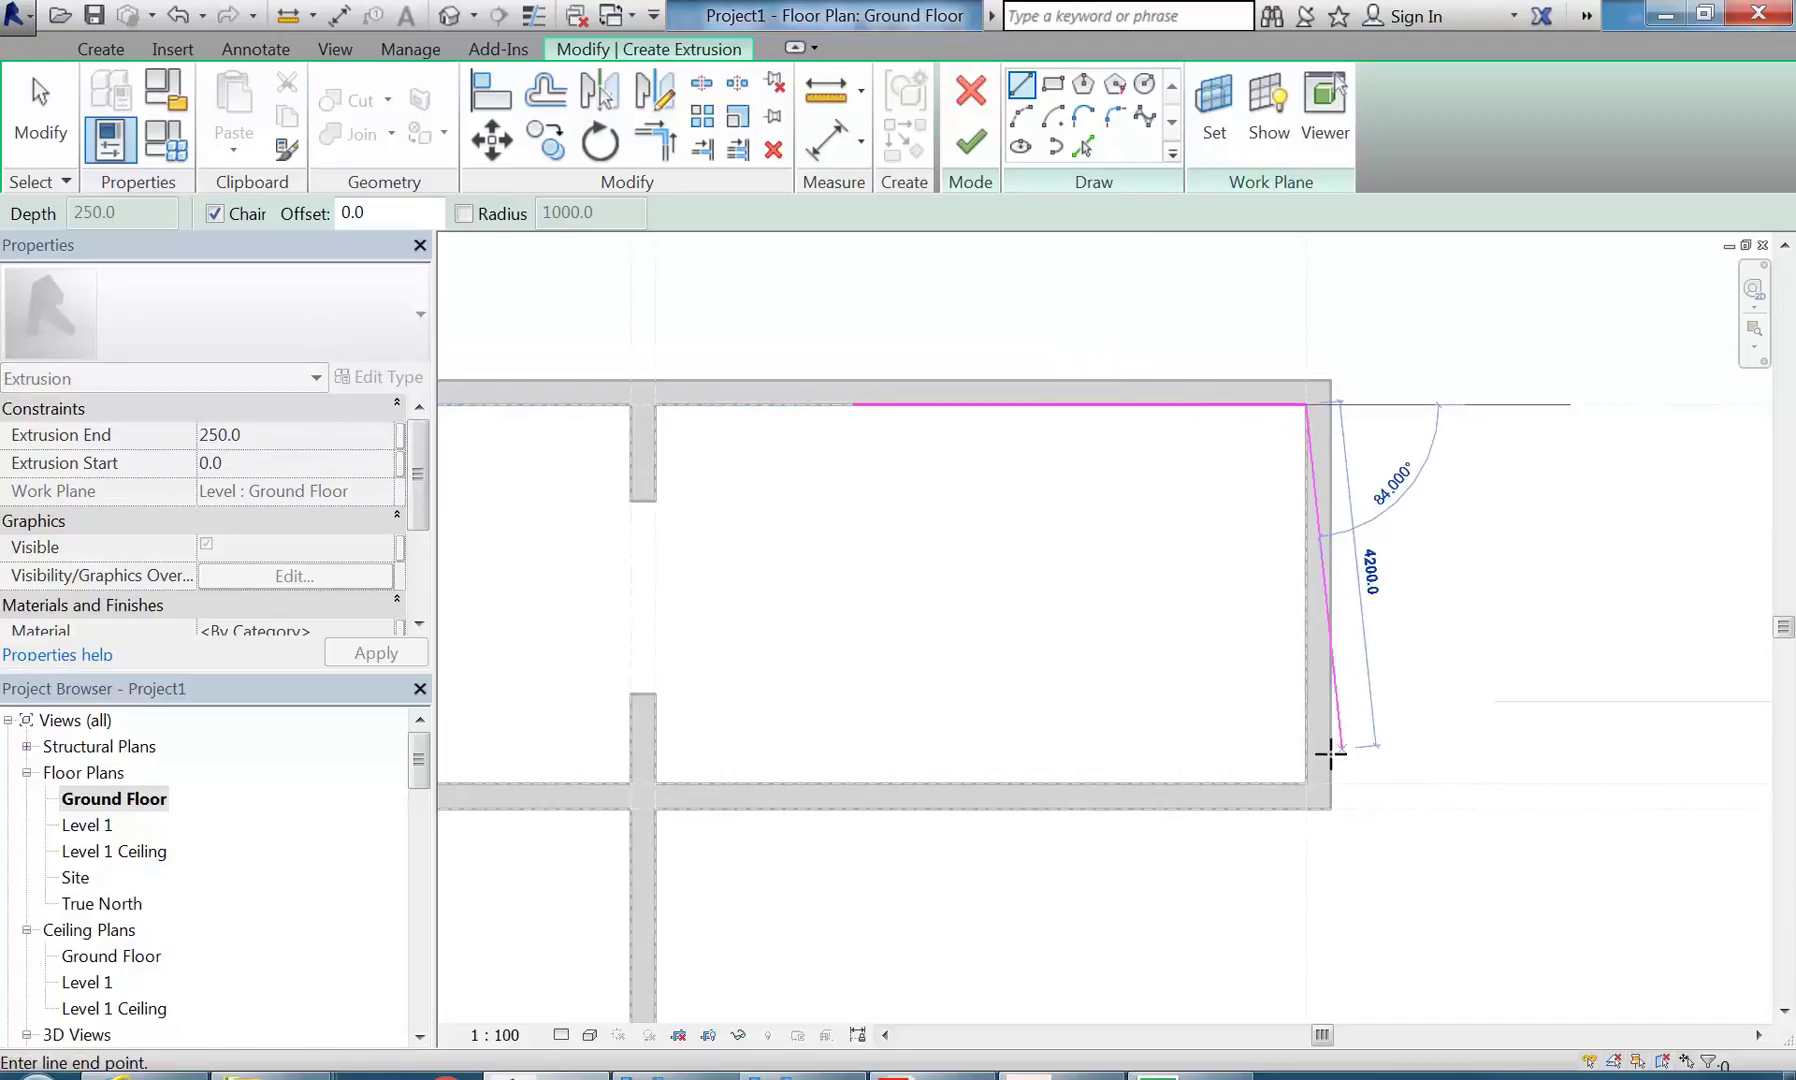
pyautogui.click(1306, 783)
pyautogui.click(993, 783)
pyautogui.moveTo(956, 602); pyautogui.dragTo(972, 652, button='middle')
pyautogui.scroll(1, 972, 652)
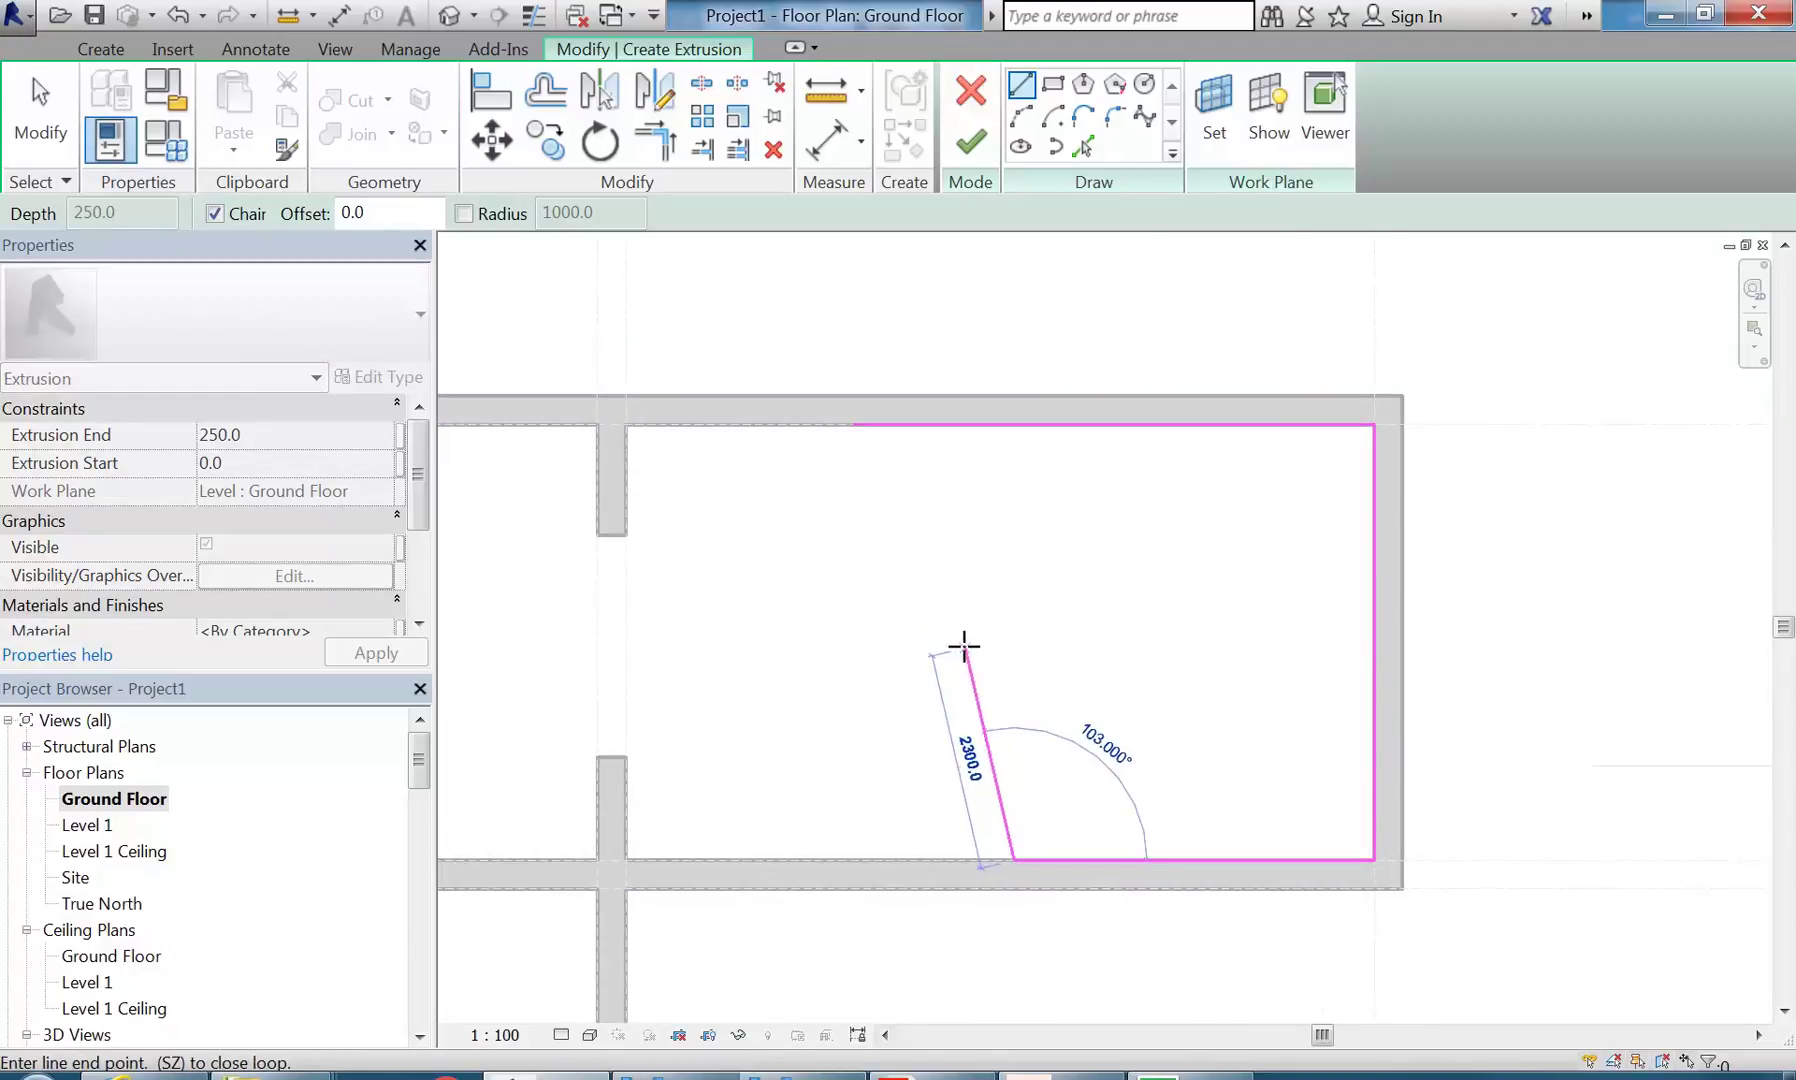
# - Close the platform profile with two arcs forming an S-shaped front edge between the lower and upper straight lines
pyautogui.click(1021, 115)
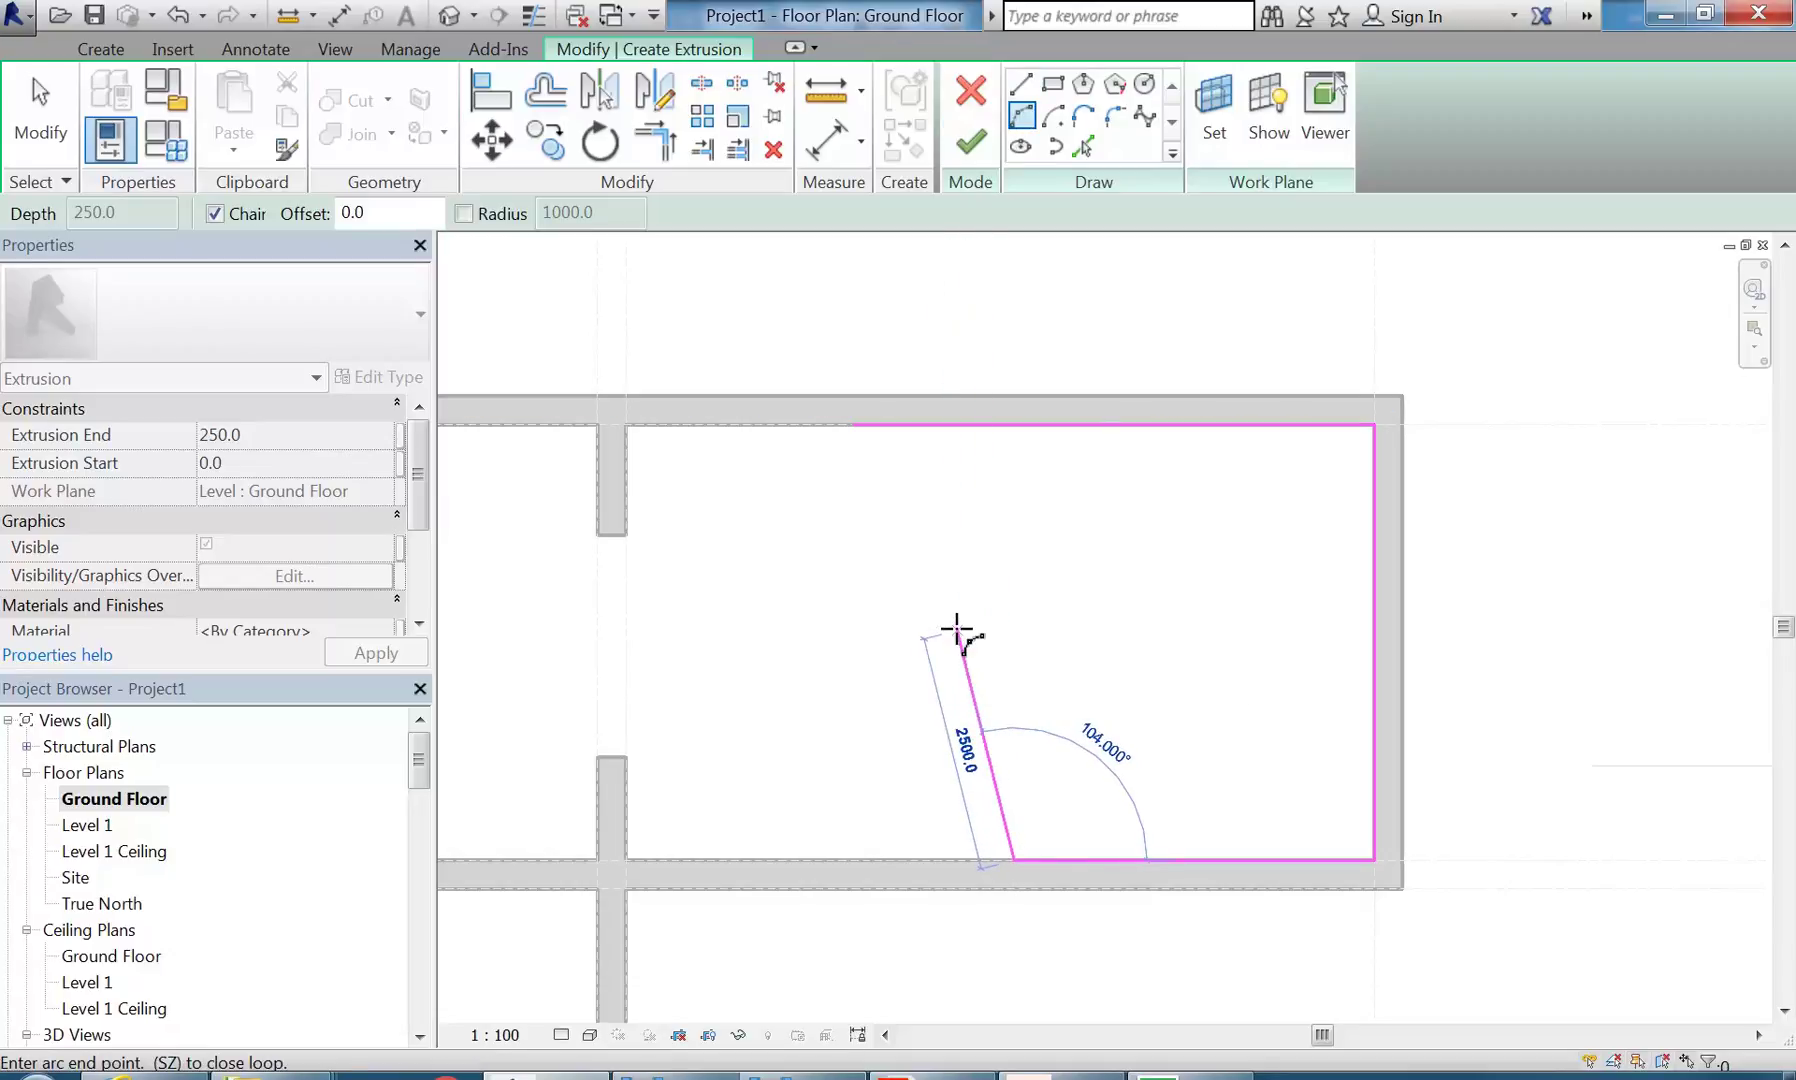
pyautogui.click(955, 612)
pyautogui.click(1020, 683)
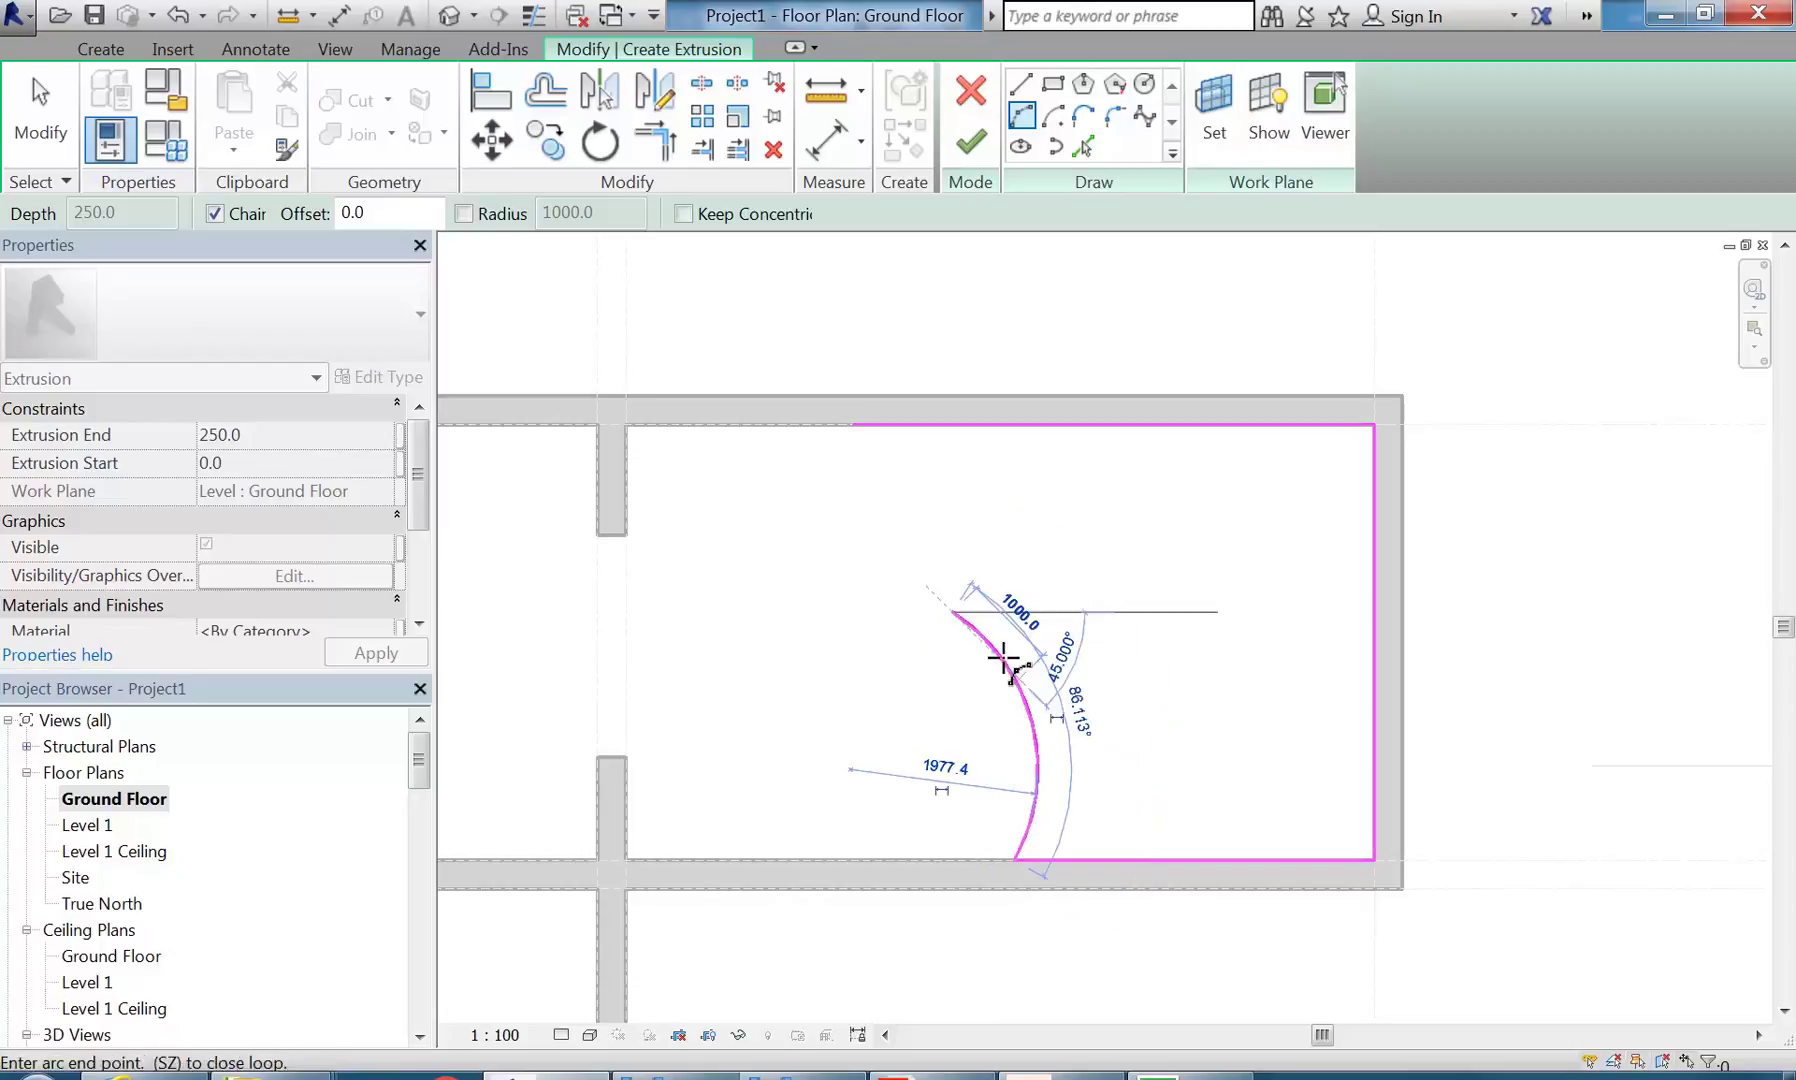
pyautogui.click(855, 425)
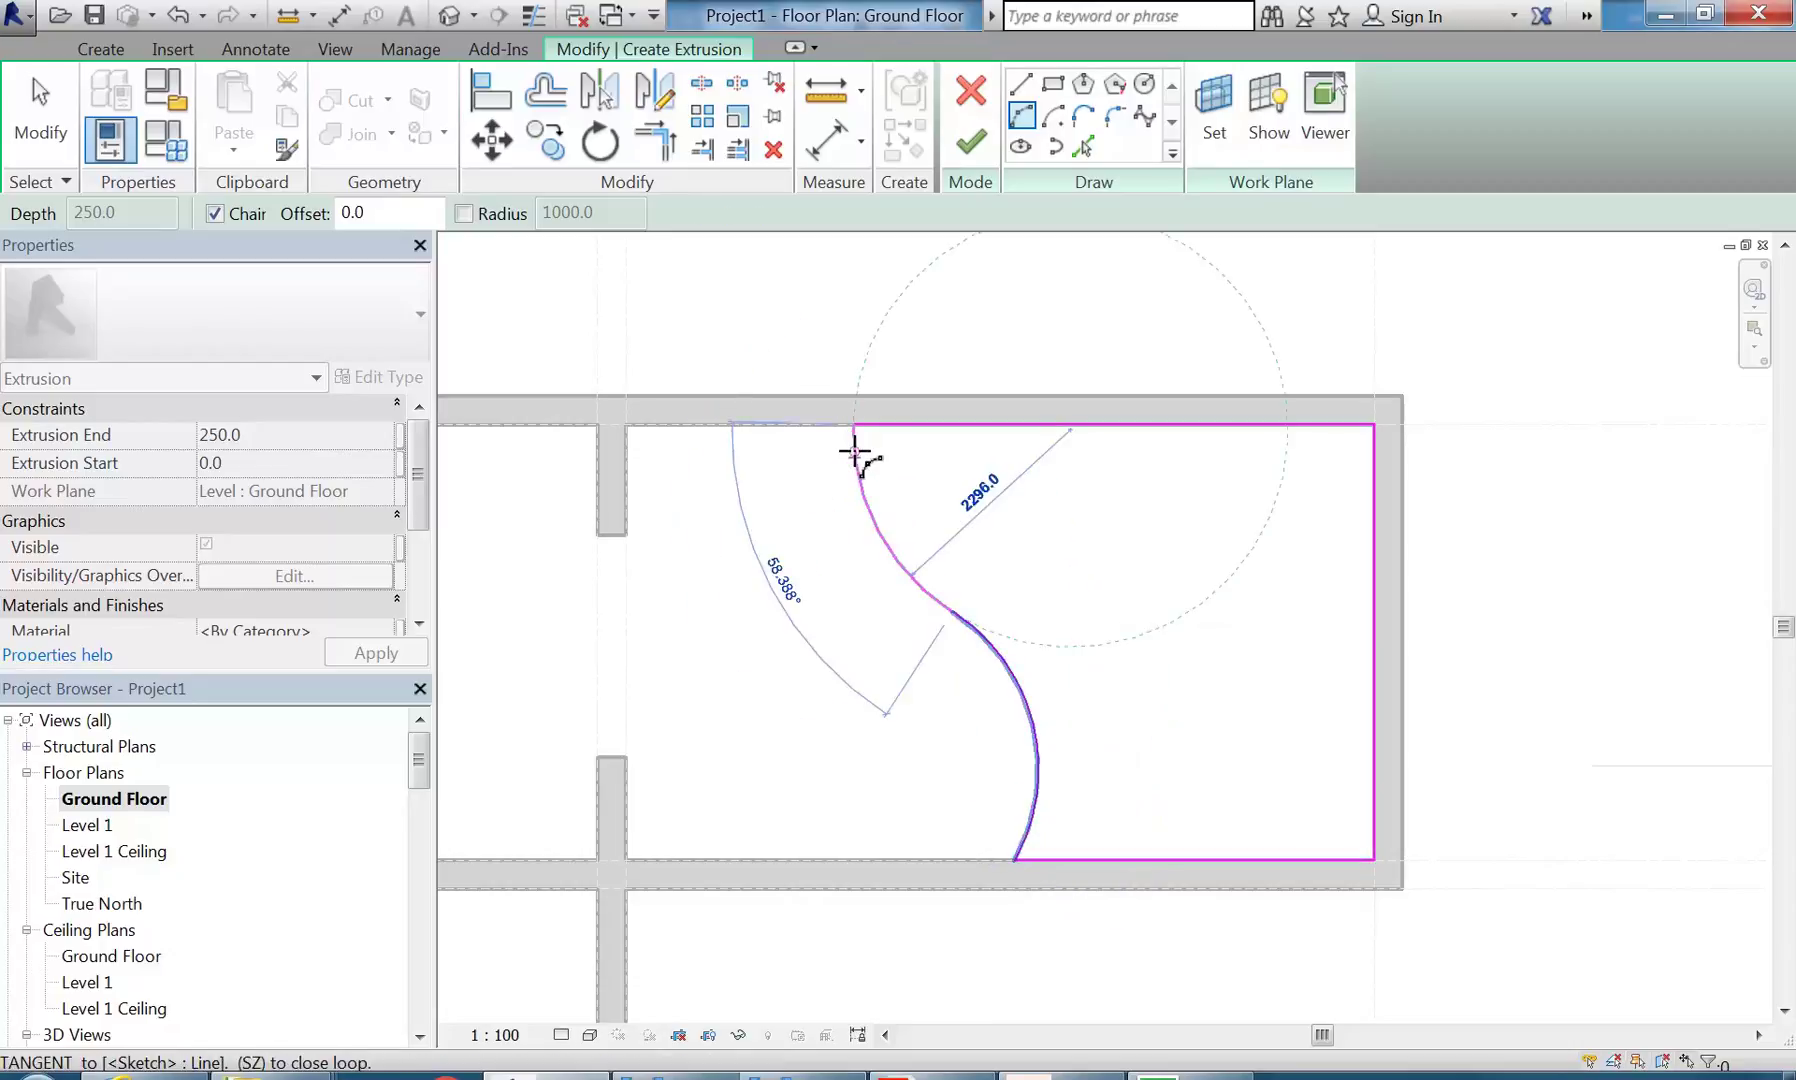
pyautogui.click(854, 452)
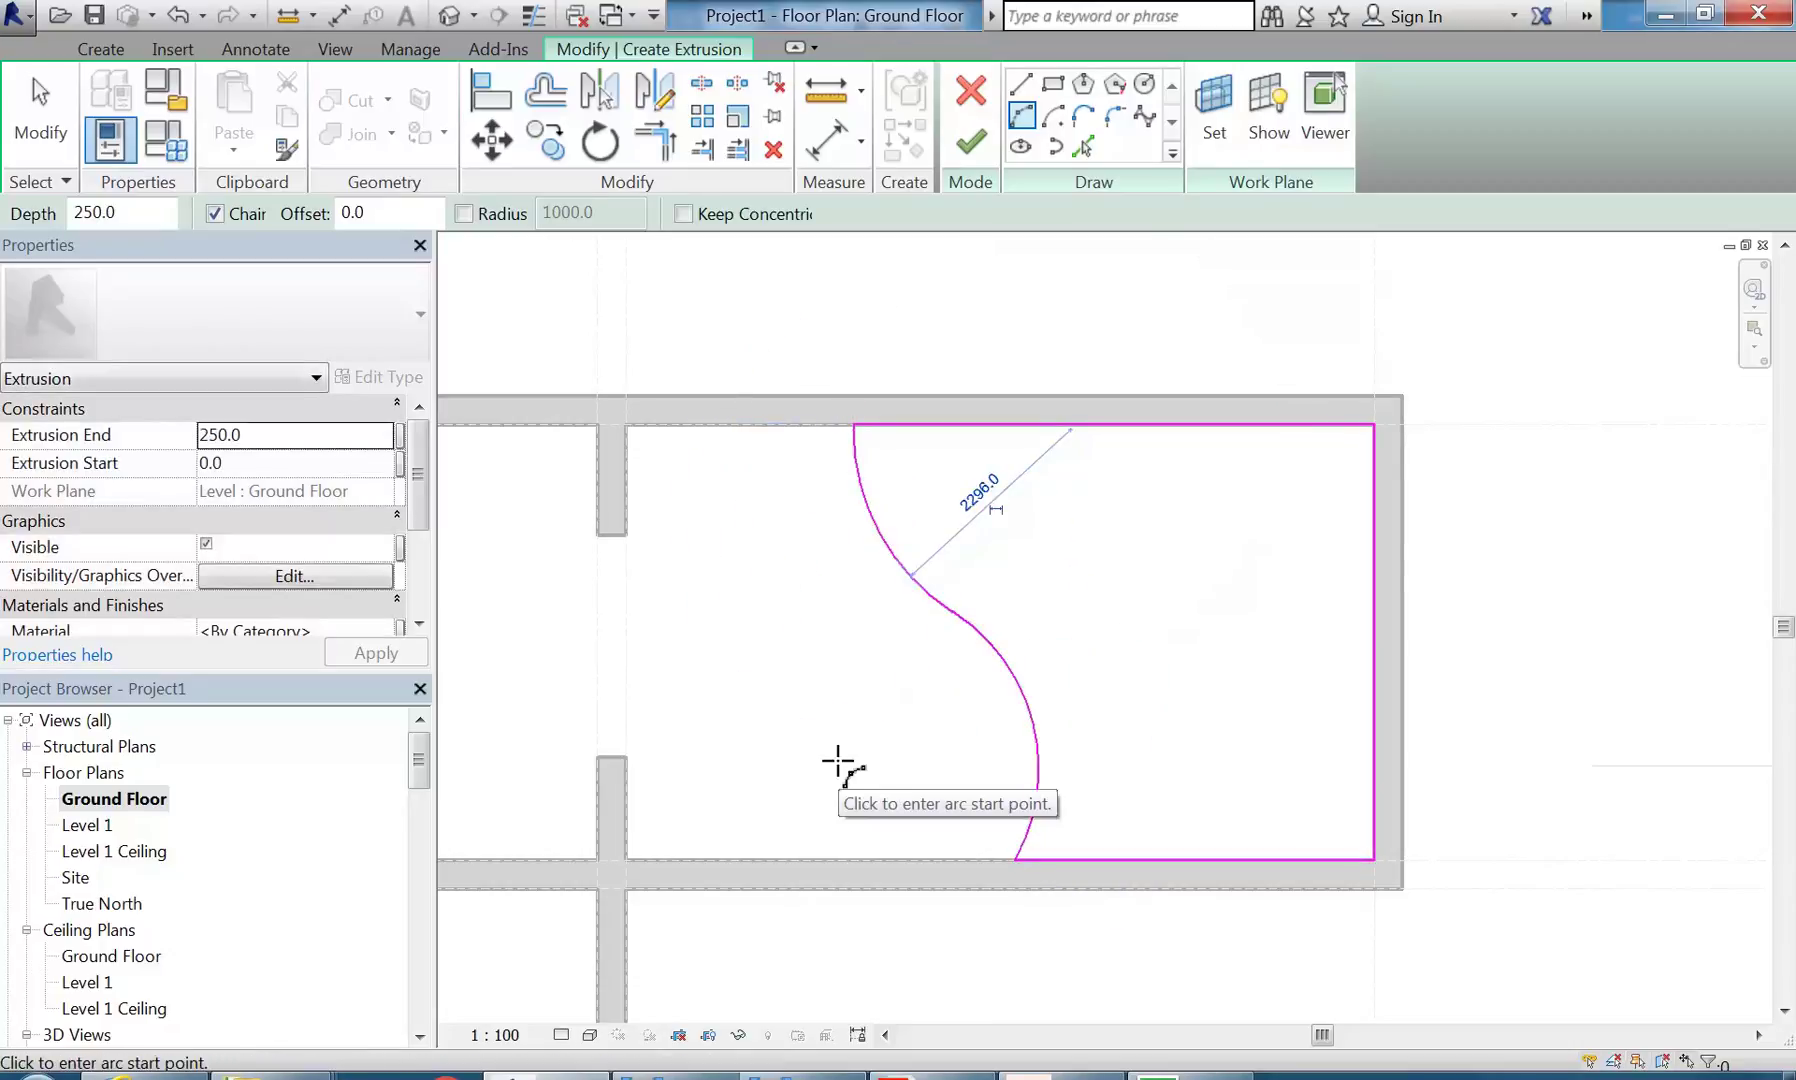
# - Set the platform profile's extrusion end to 300 and finish the extrusion
pyautogui.click(275, 440)
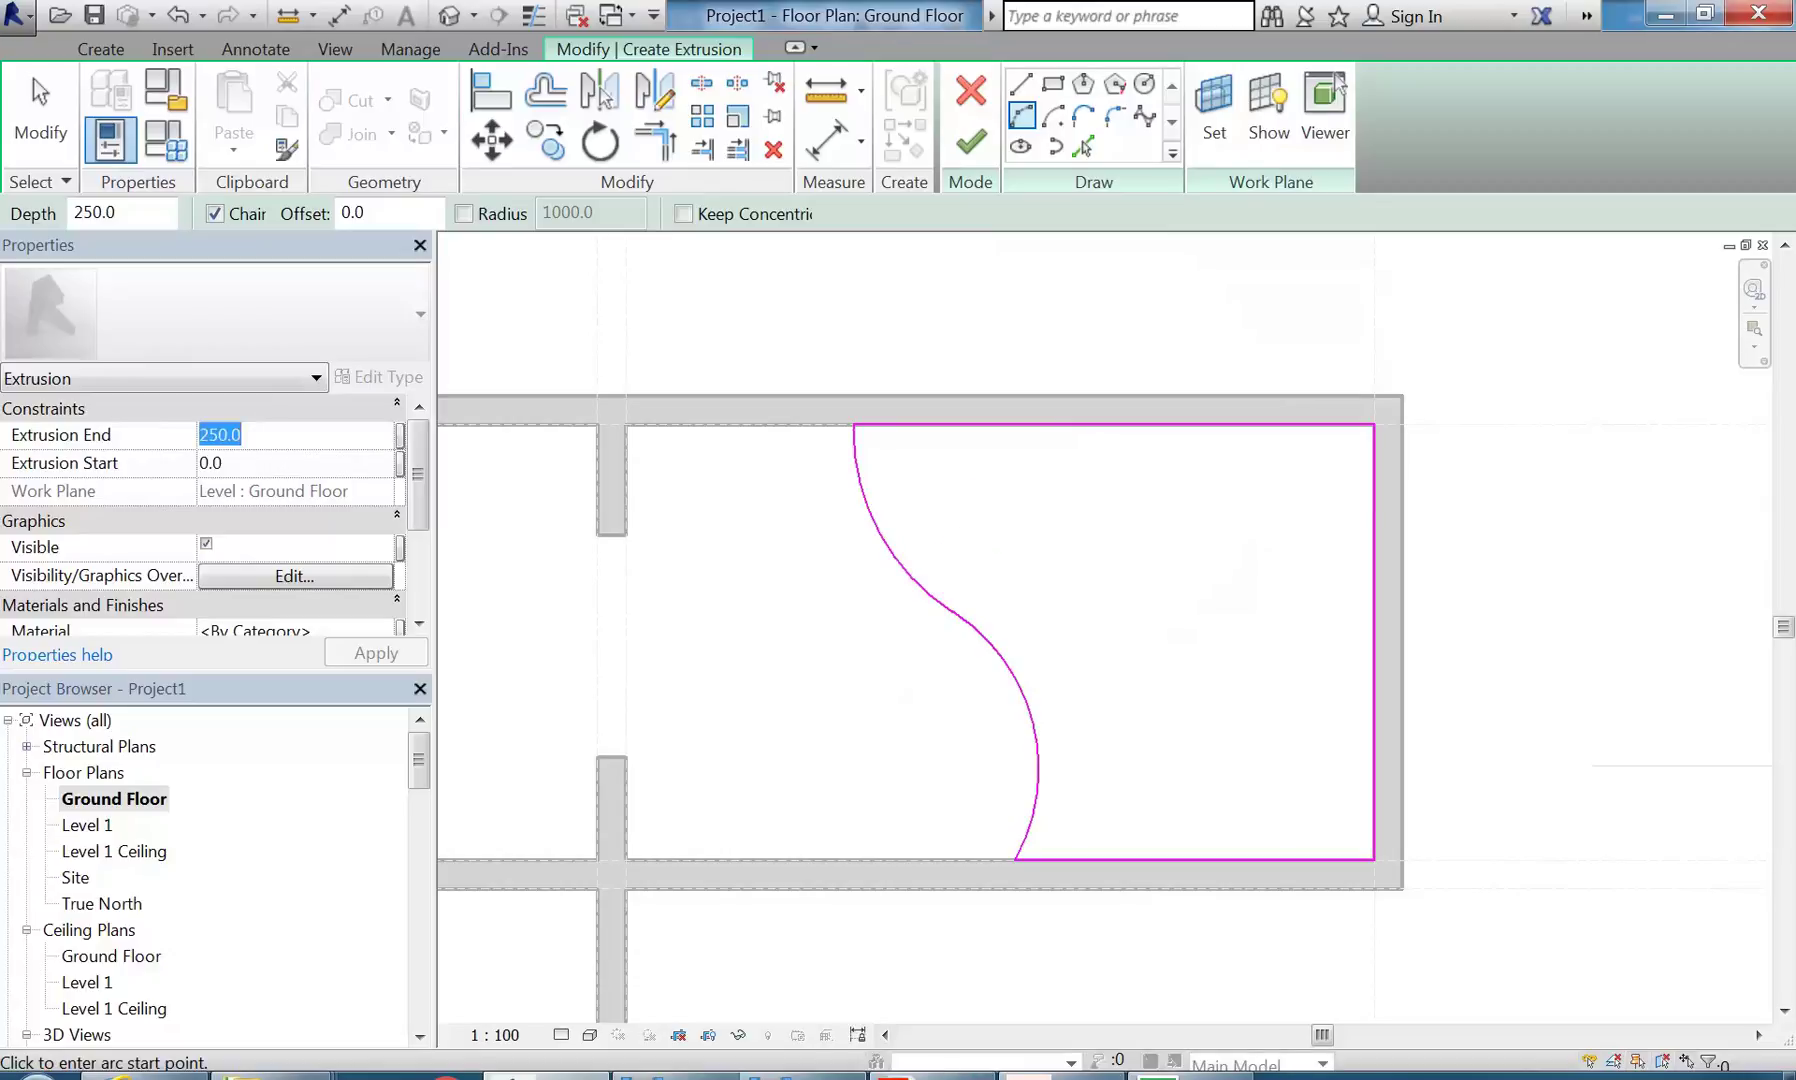
pyautogui.write('30')
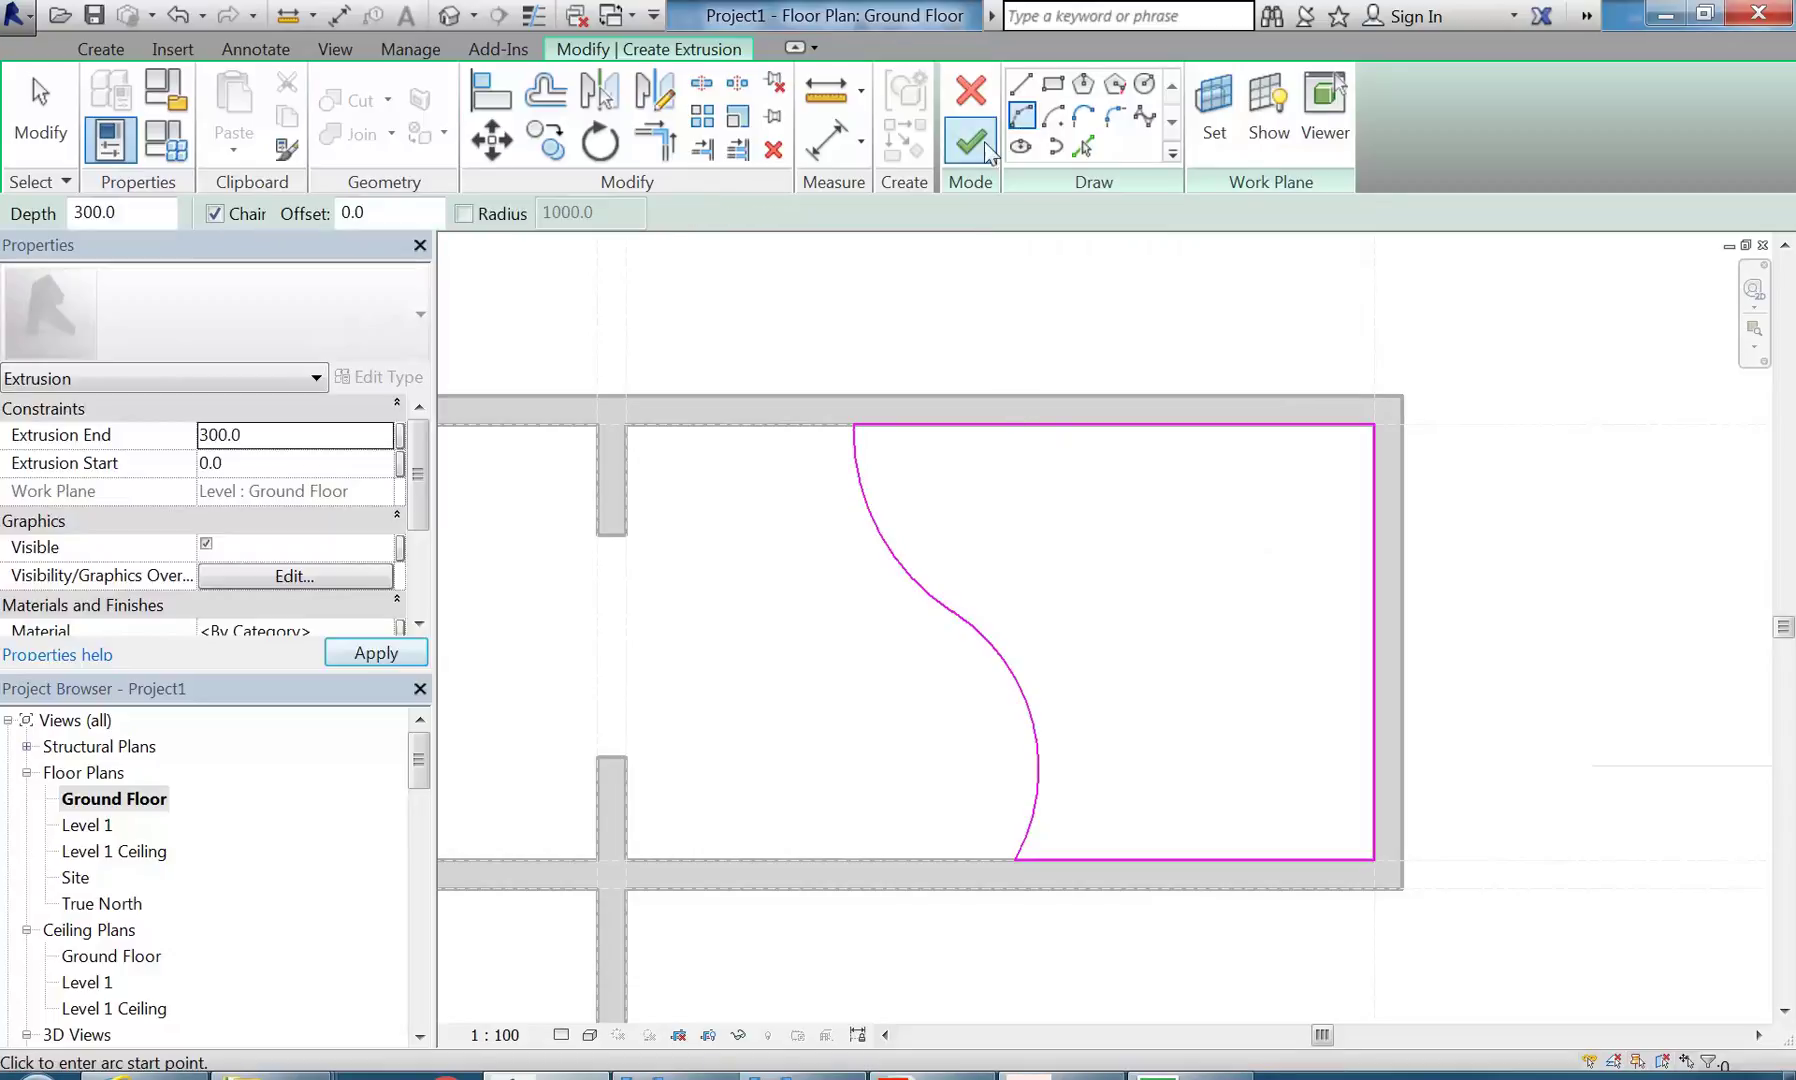
pyautogui.click(970, 143)
pyautogui.click(882, 680)
# - Start a second solid extrusion within the Platform component
pyautogui.scroll(1, 893, 686)
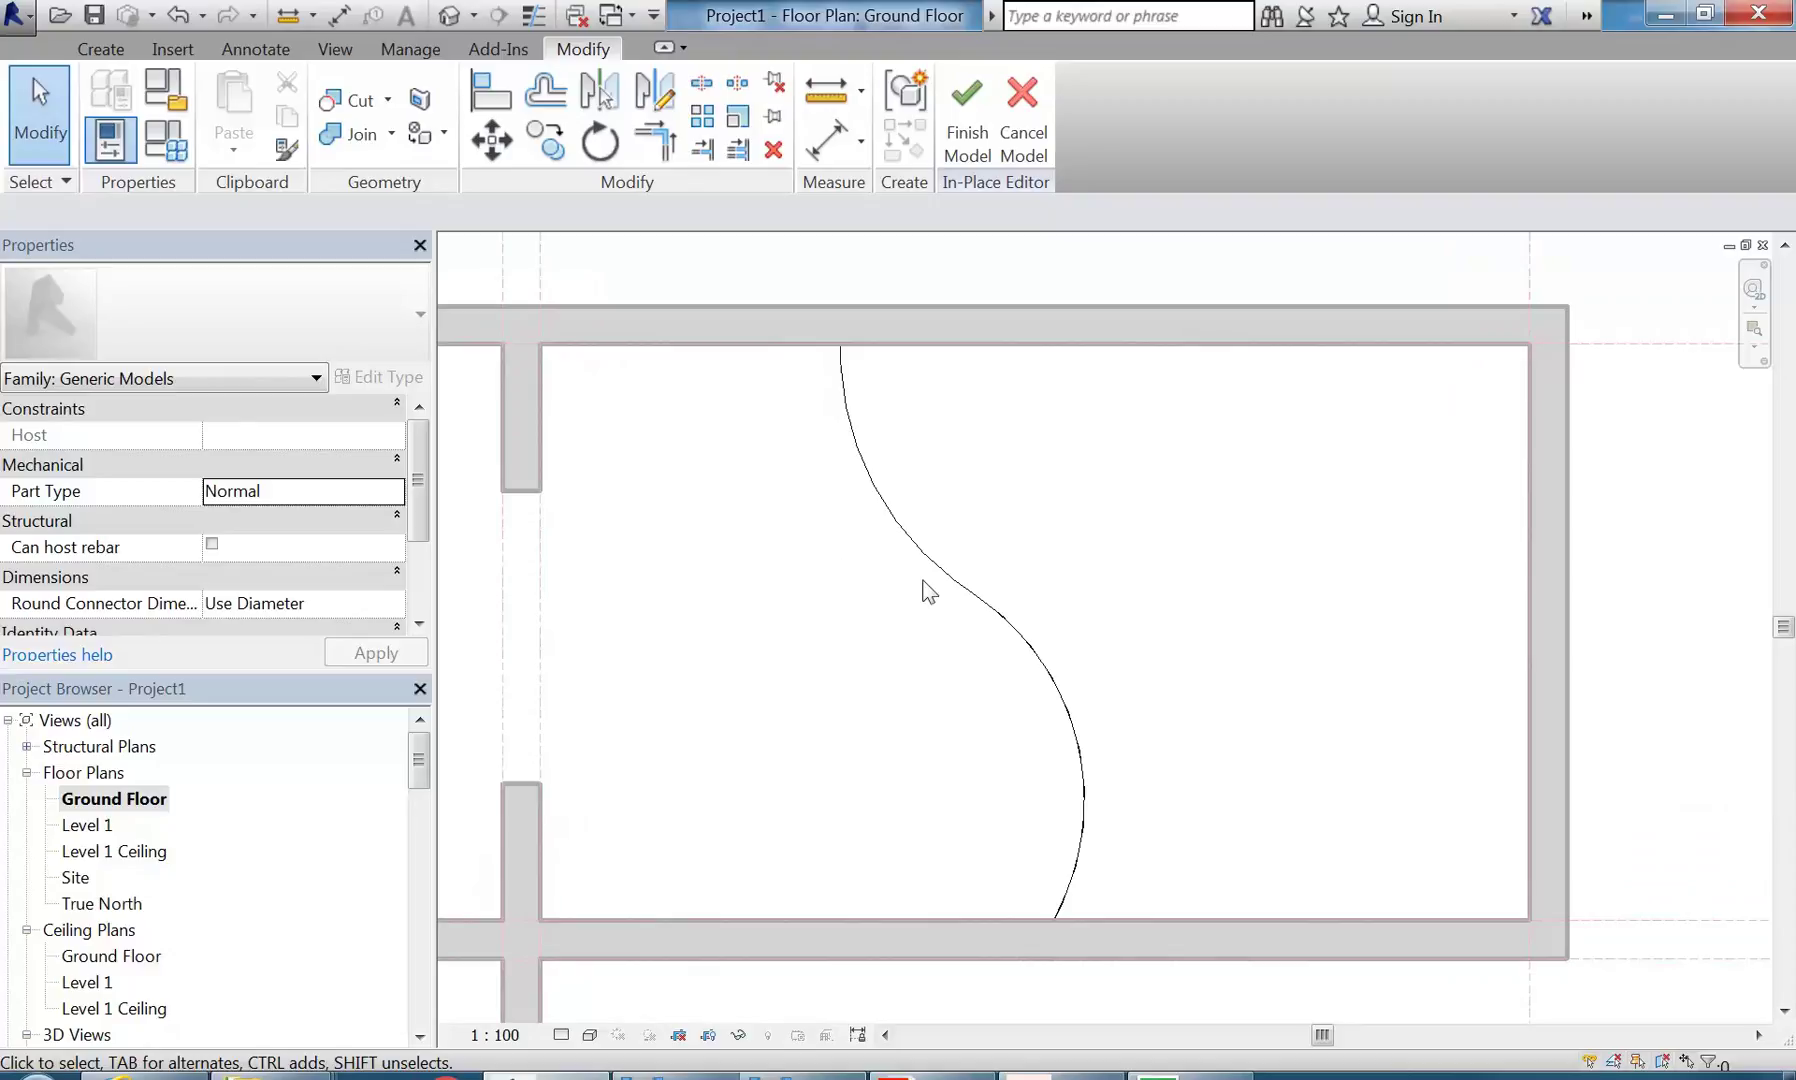
pyautogui.moveTo(994, 621); pyautogui.dragTo(869, 641, button='middle')
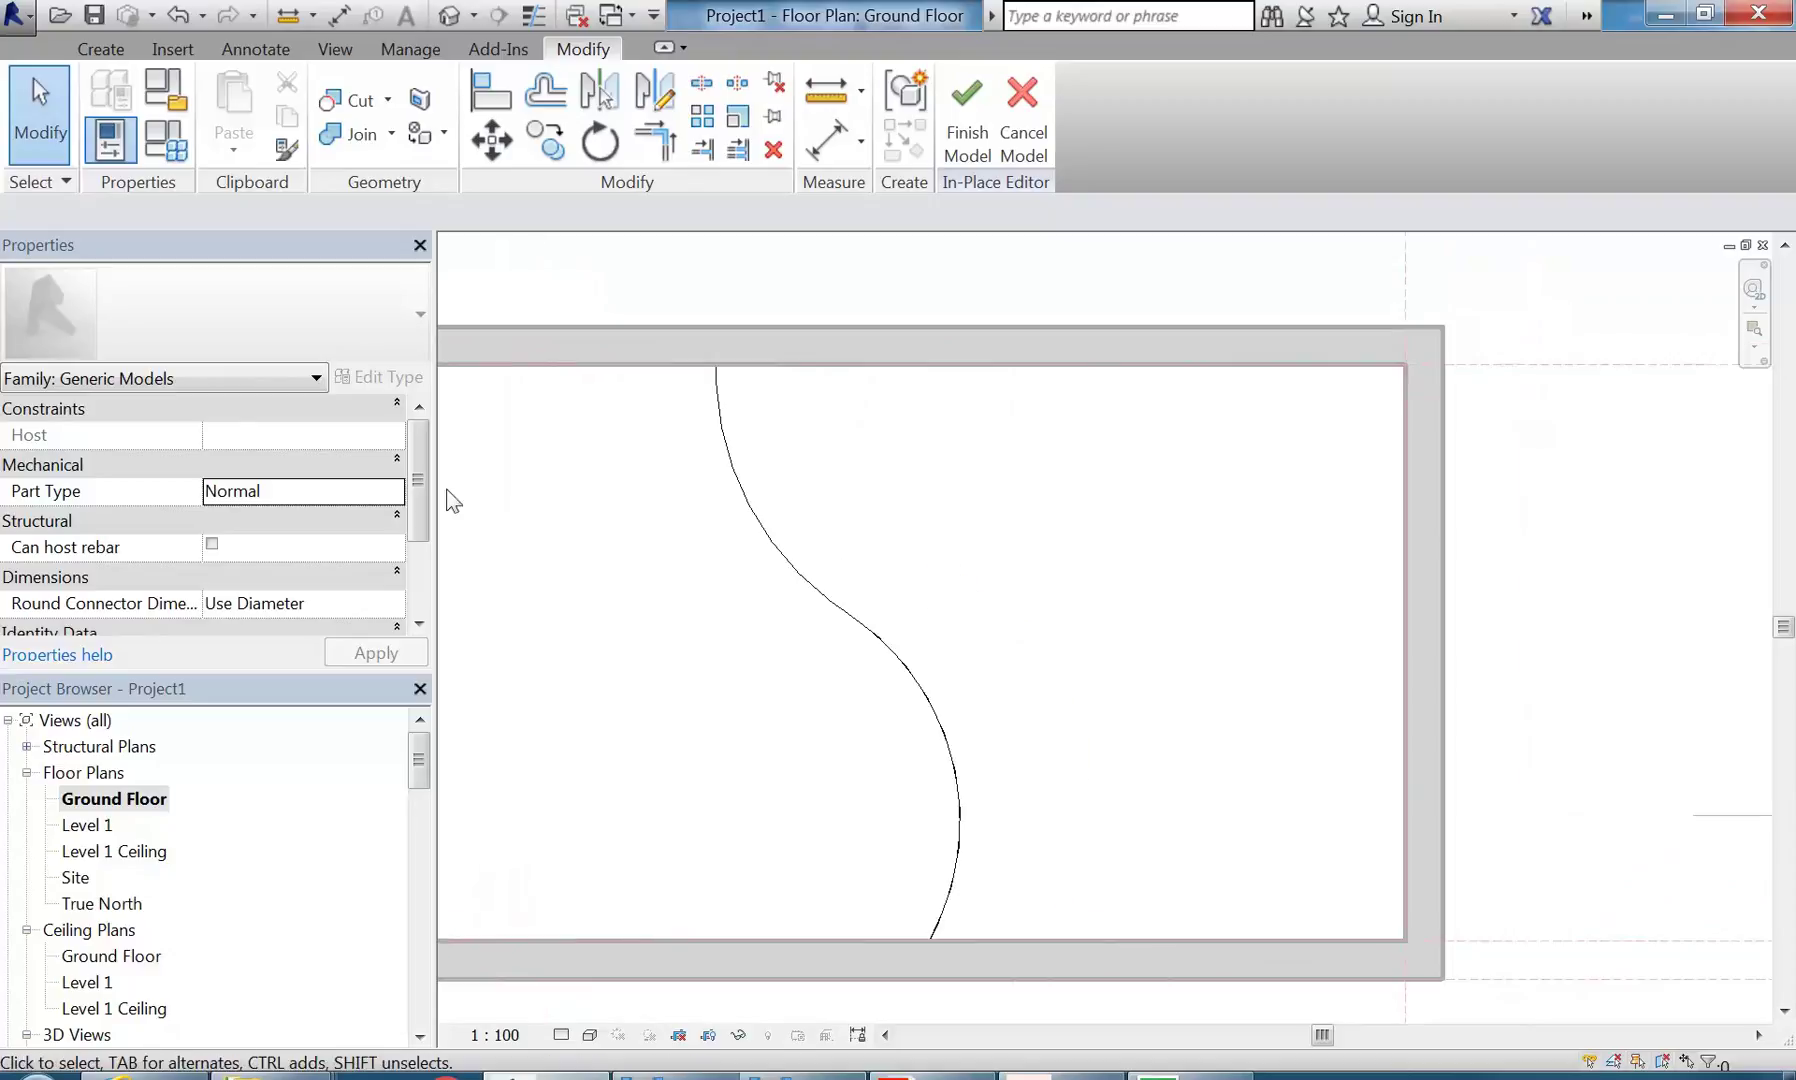
pyautogui.click(101, 49)
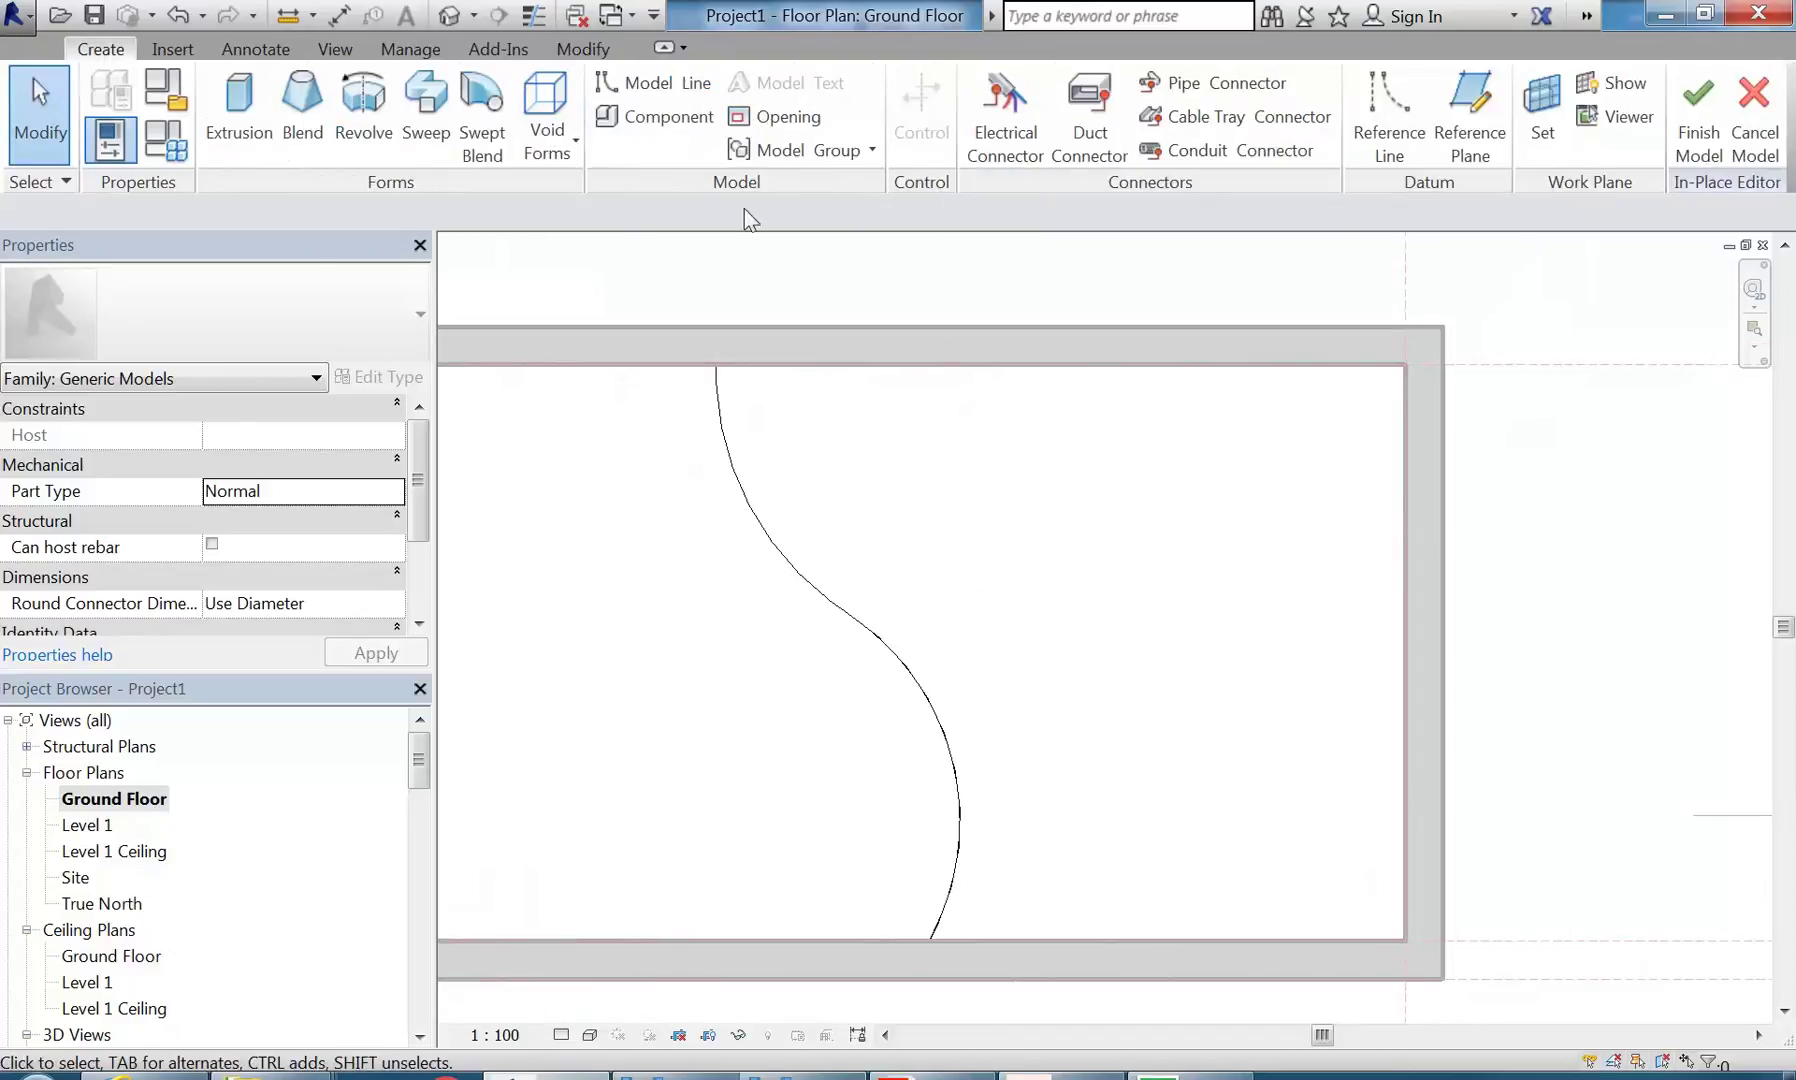
pyautogui.click(230, 108)
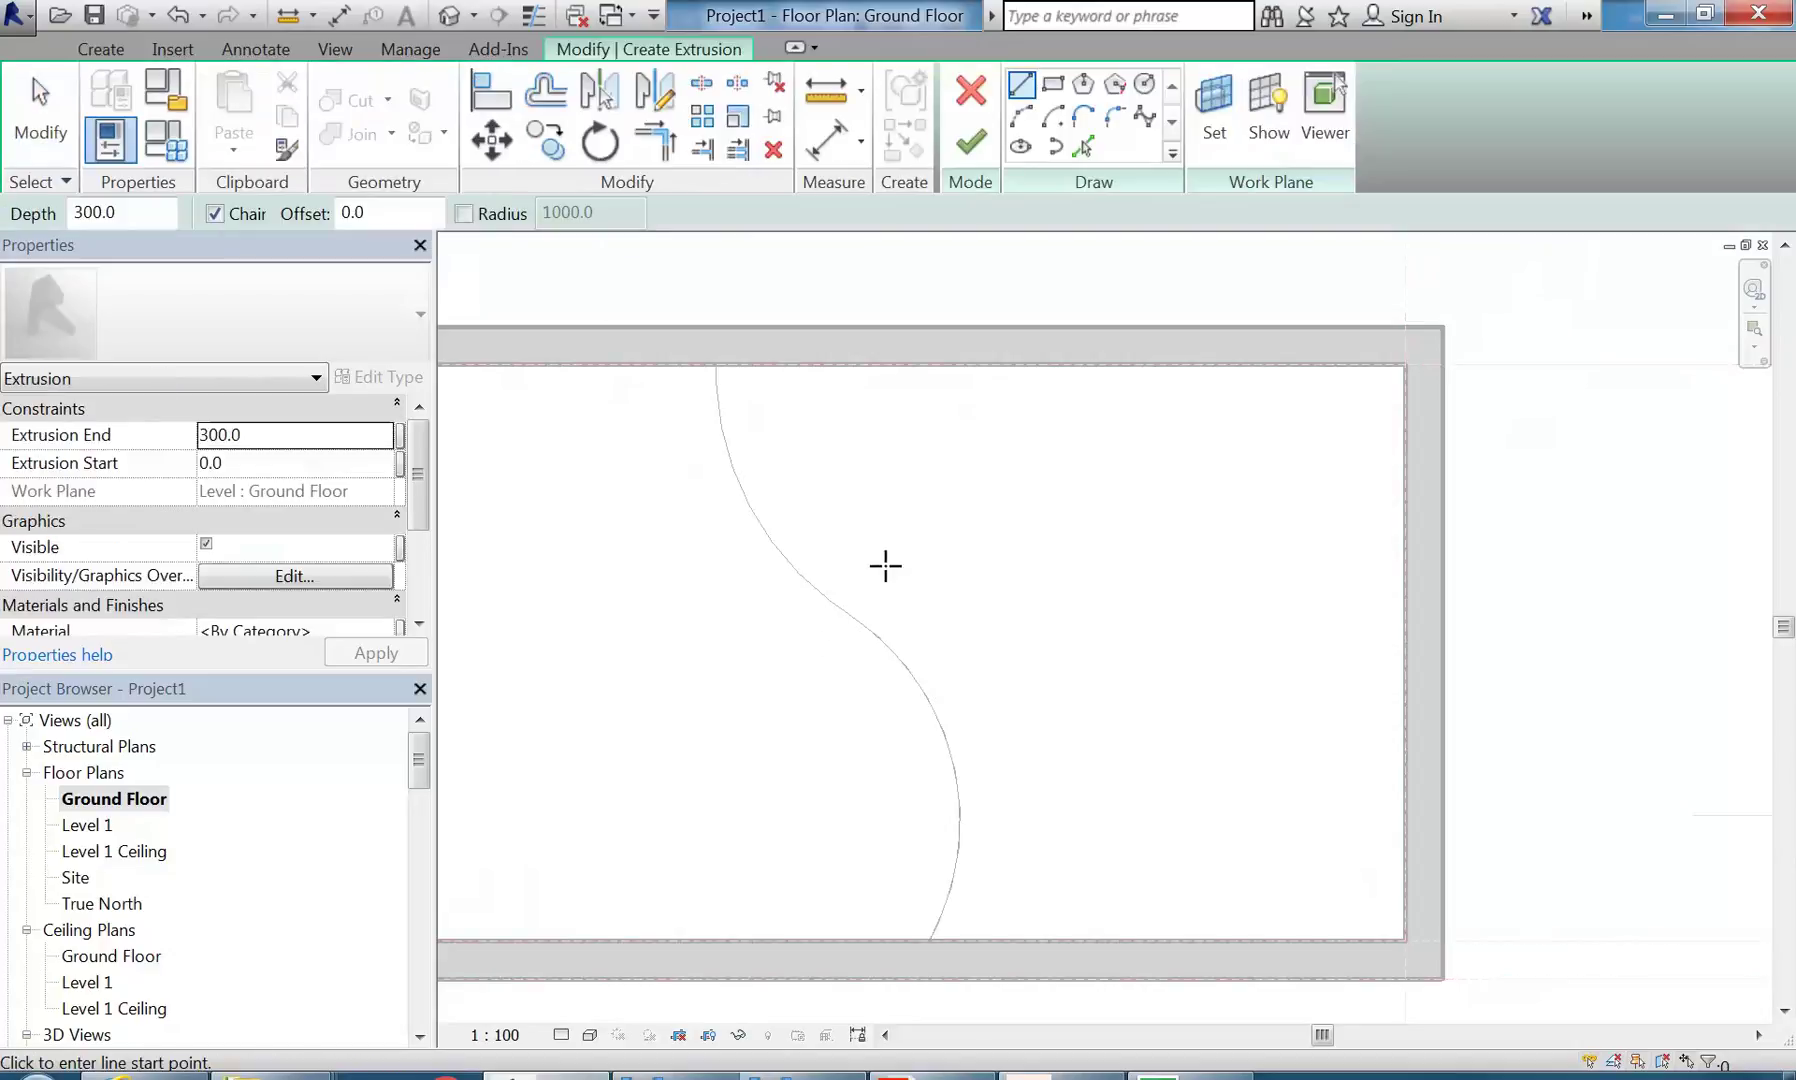
pyautogui.click(1078, 150)
pyautogui.scroll(-3, 860, 468)
pyautogui.click(912, 826)
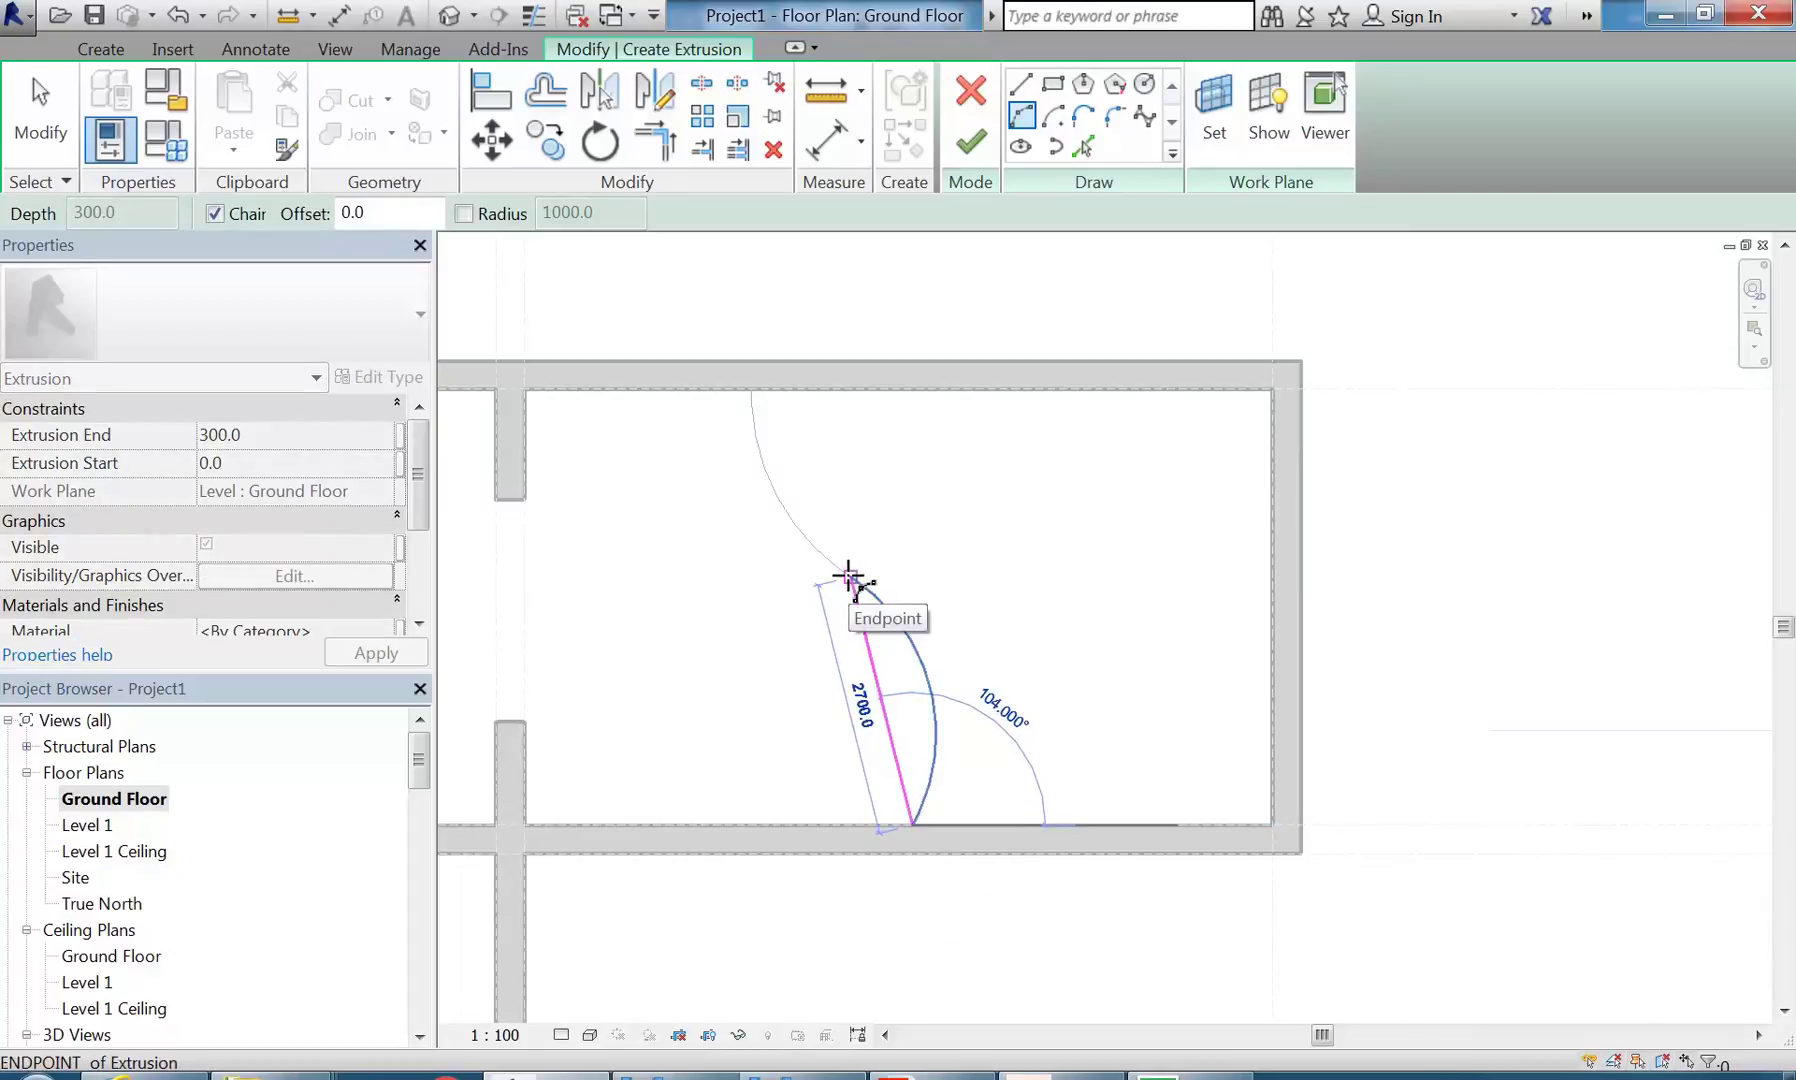
pyautogui.click(848, 578)
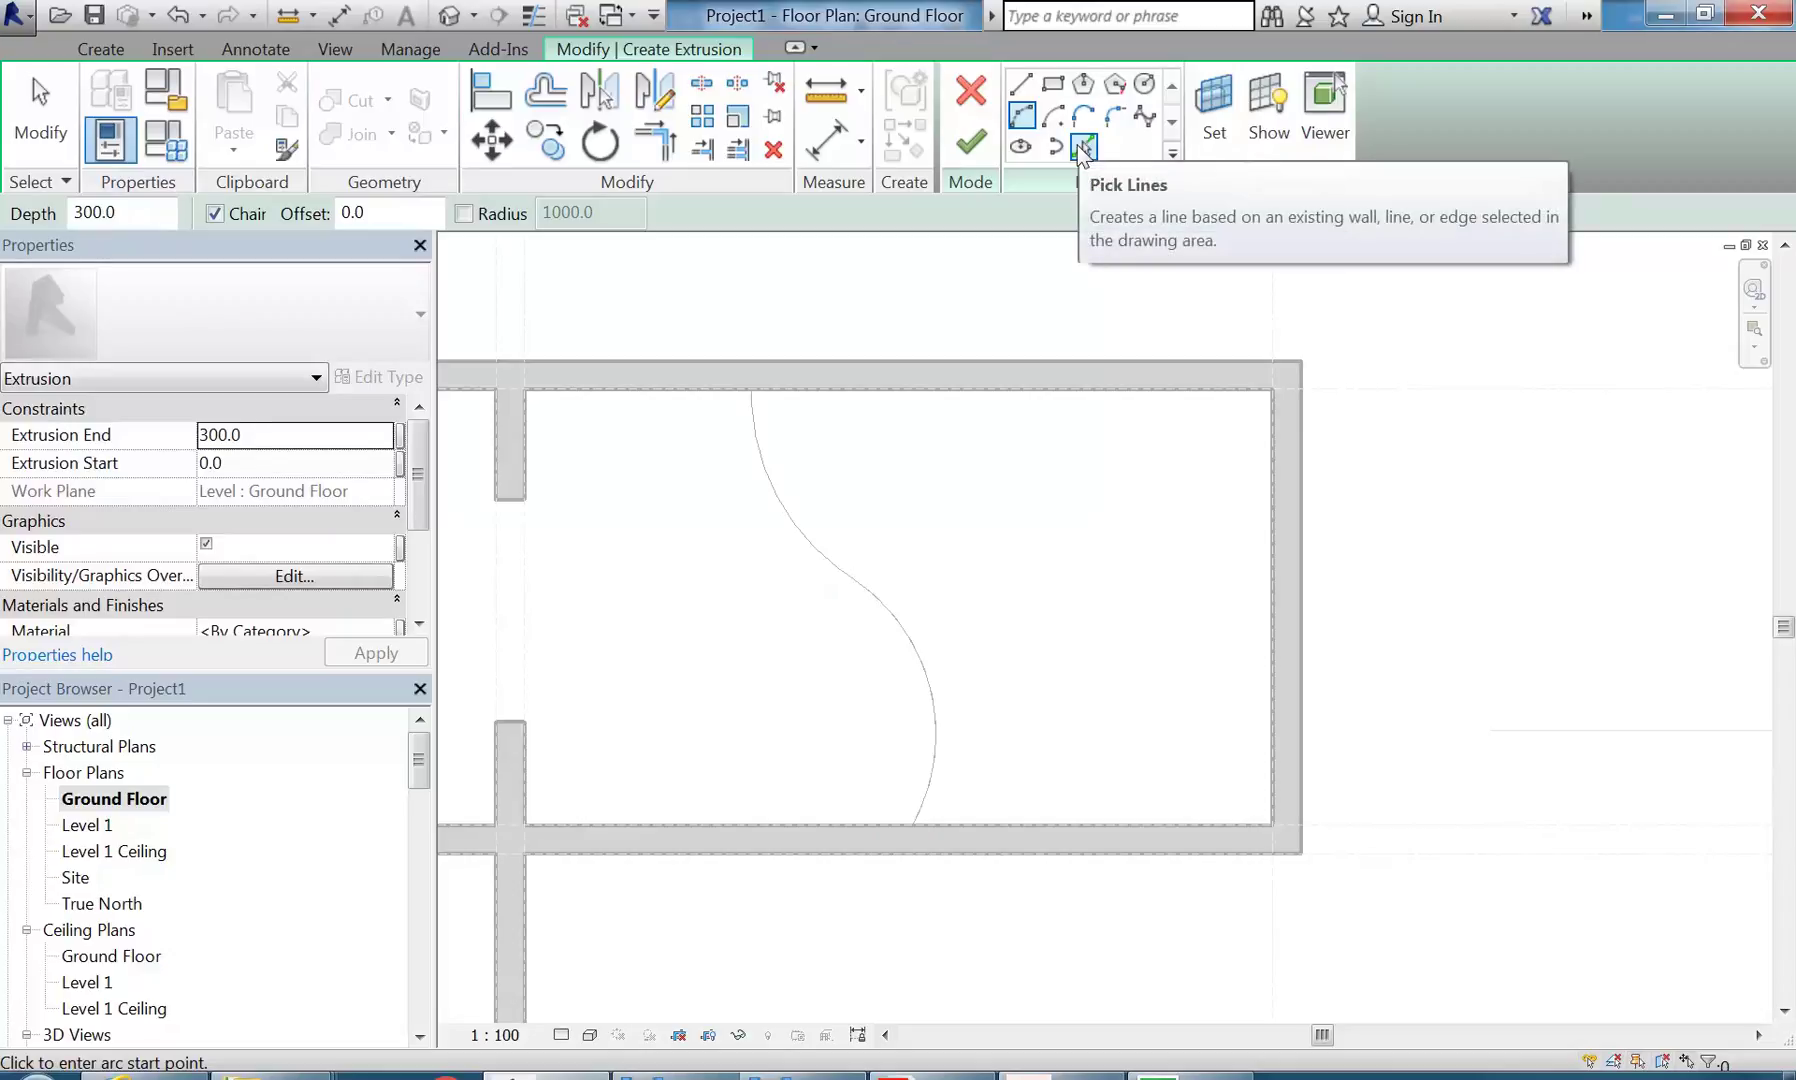
# - Add both arcs of the platform's curved front edge to the sketch with Pick Lines
pyautogui.click(1082, 147)
pyautogui.click(930, 690)
pyautogui.click(813, 543)
pyautogui.scroll(1, 752, 724)
pyautogui.moveTo(756, 727); pyautogui.dragTo(823, 770, button='middle')
pyautogui.scroll(1, 823, 771)
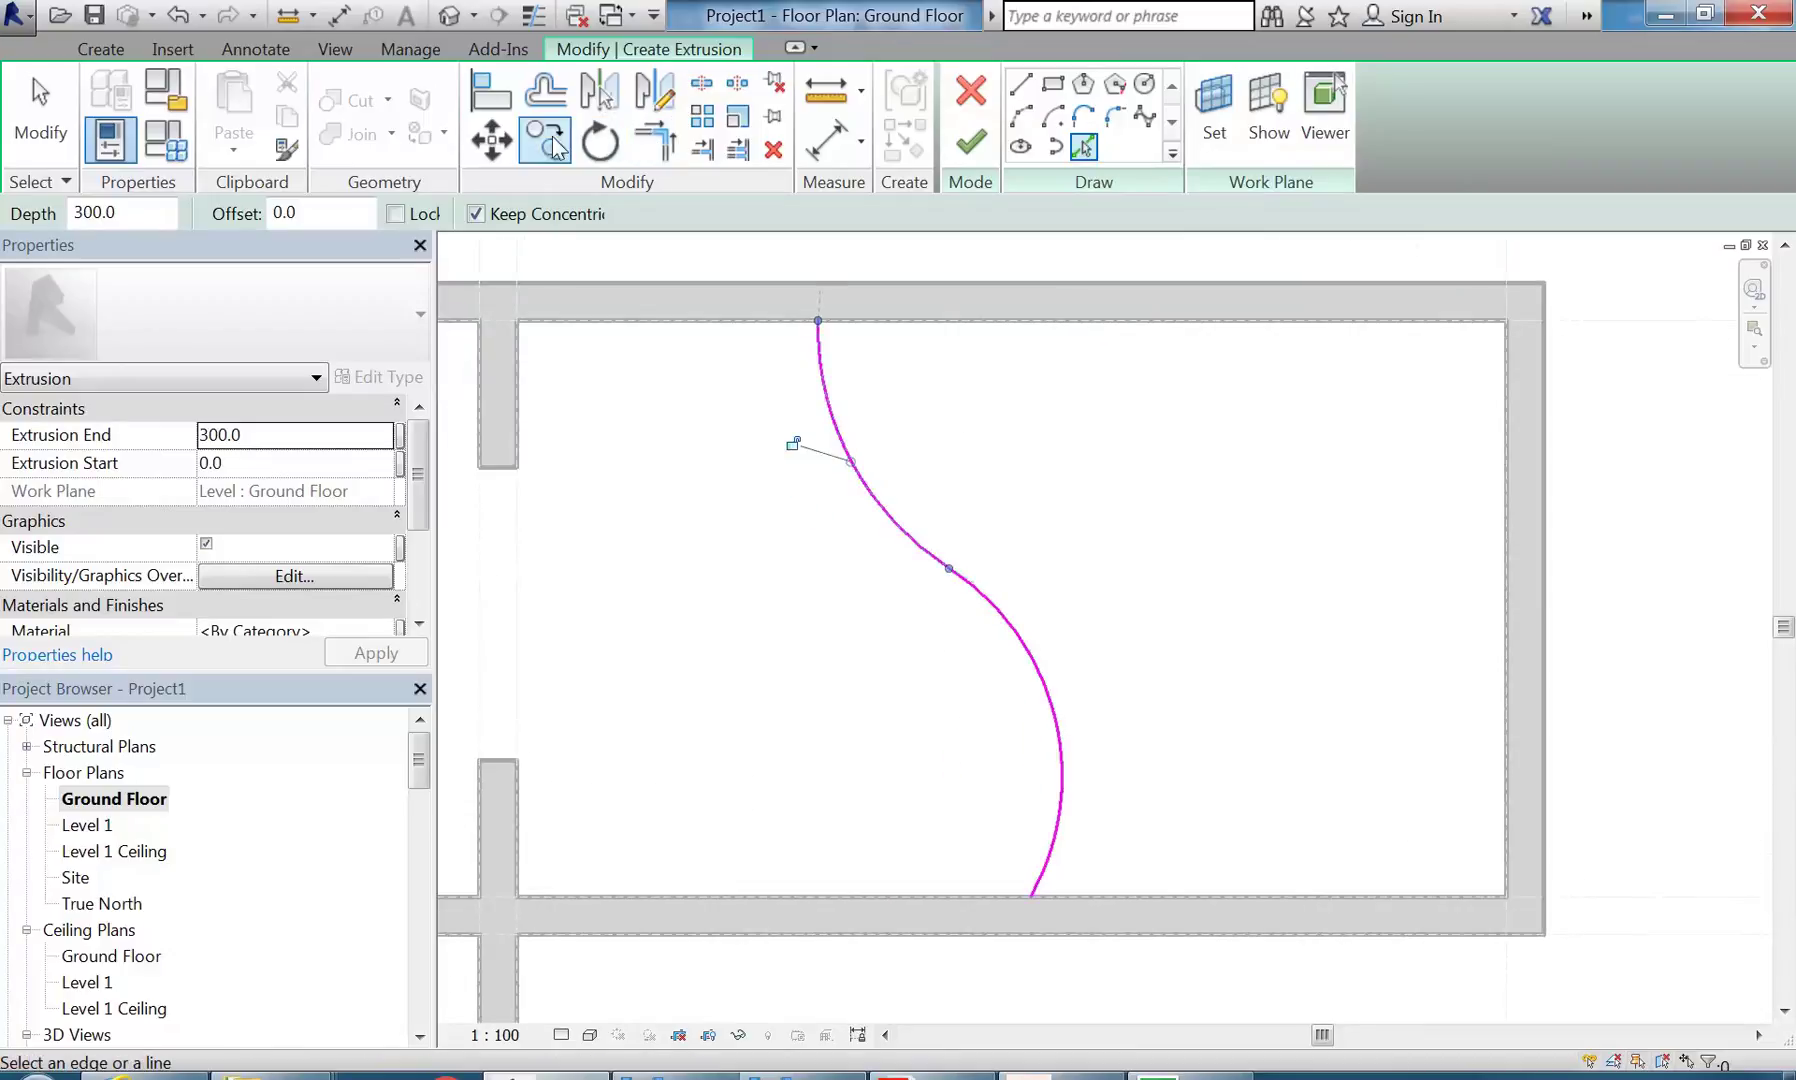
# - Offset a copy of the chained S-curve by 250 towards the doorway opening to outline the lower step
pyautogui.click(545, 90)
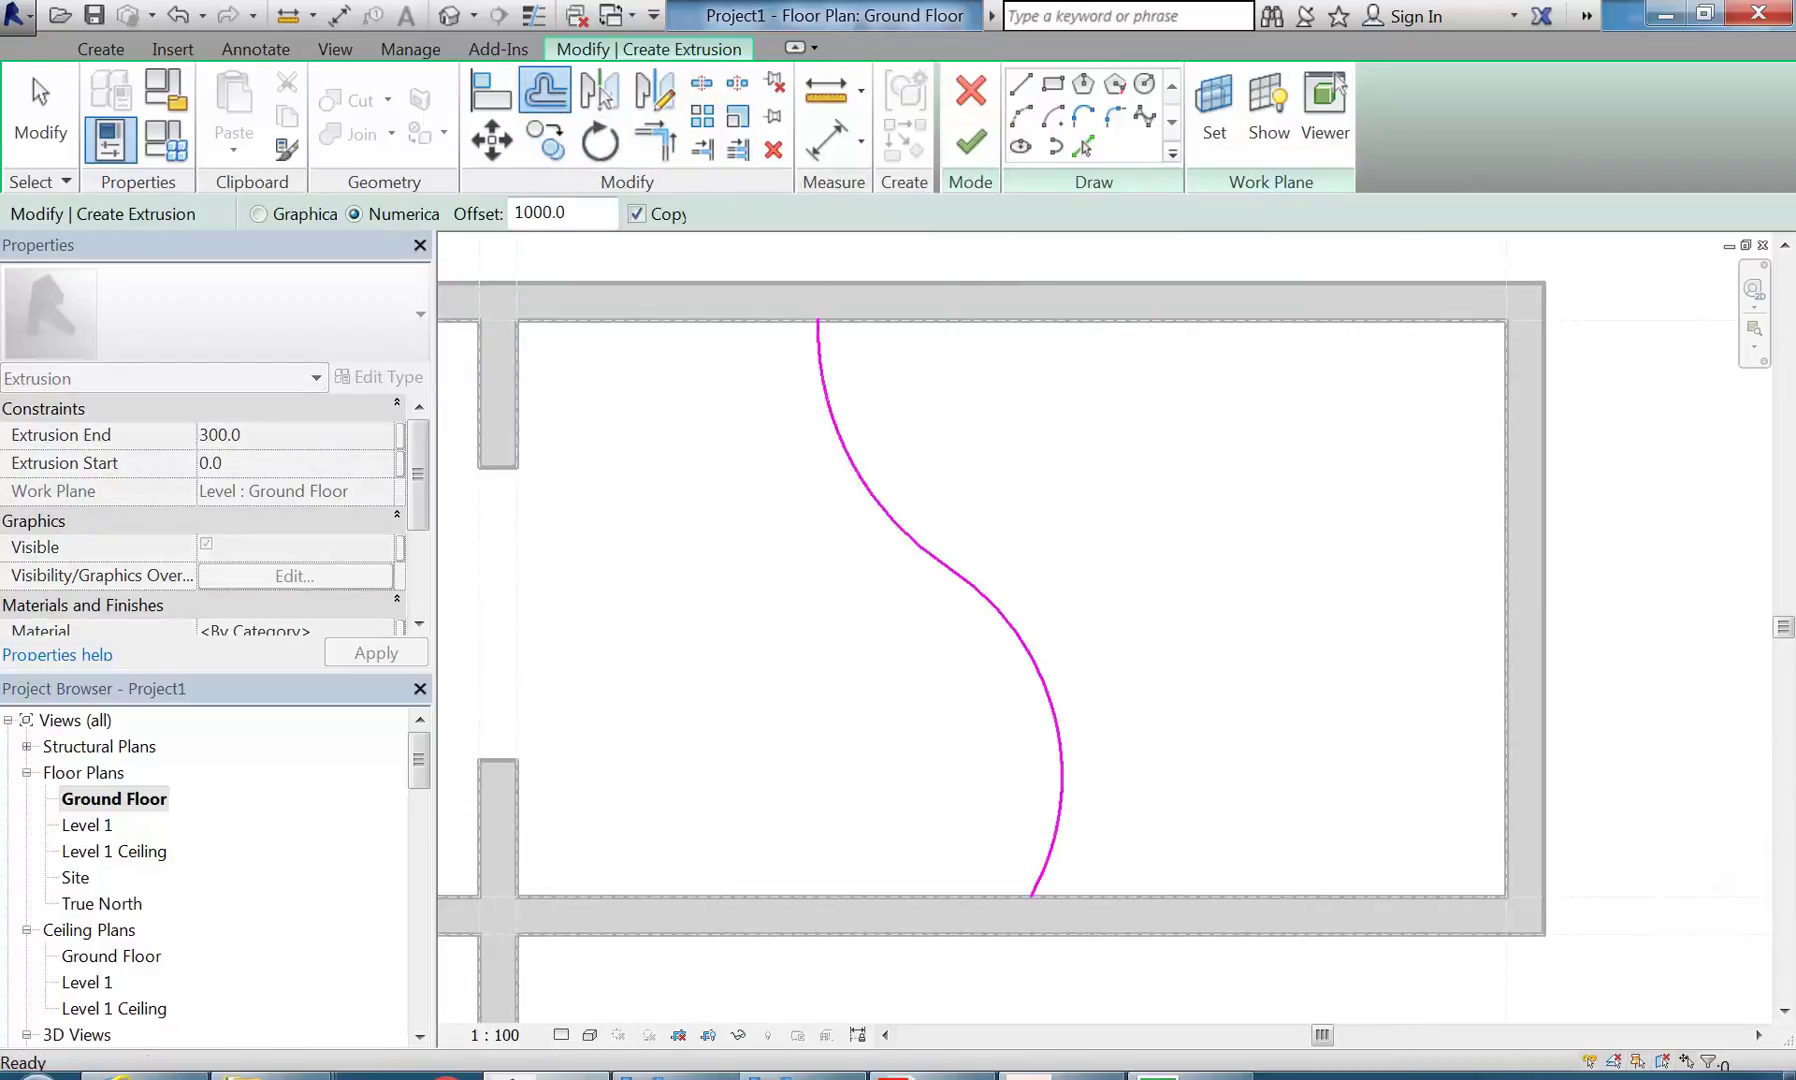
pyautogui.moveTo(571, 213); pyautogui.dragTo(379, 204)
pyautogui.write('250')
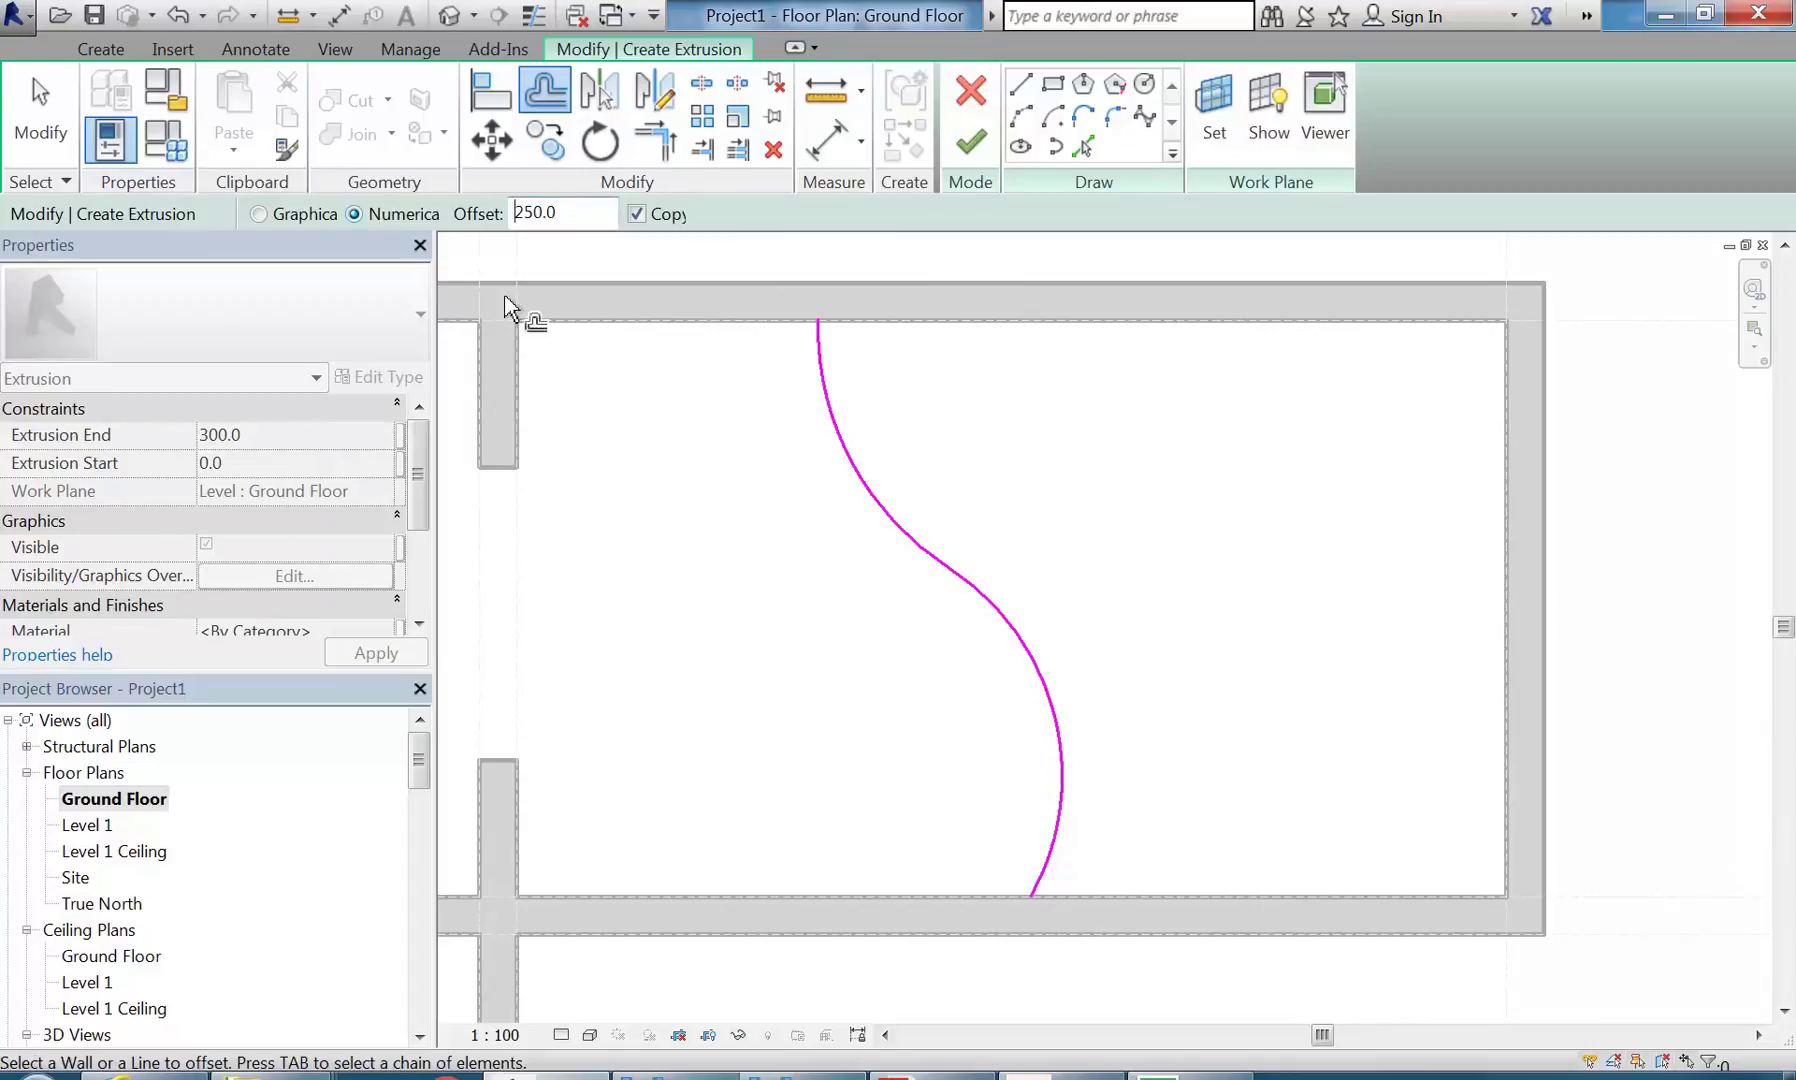
pyautogui.click(860, 495)
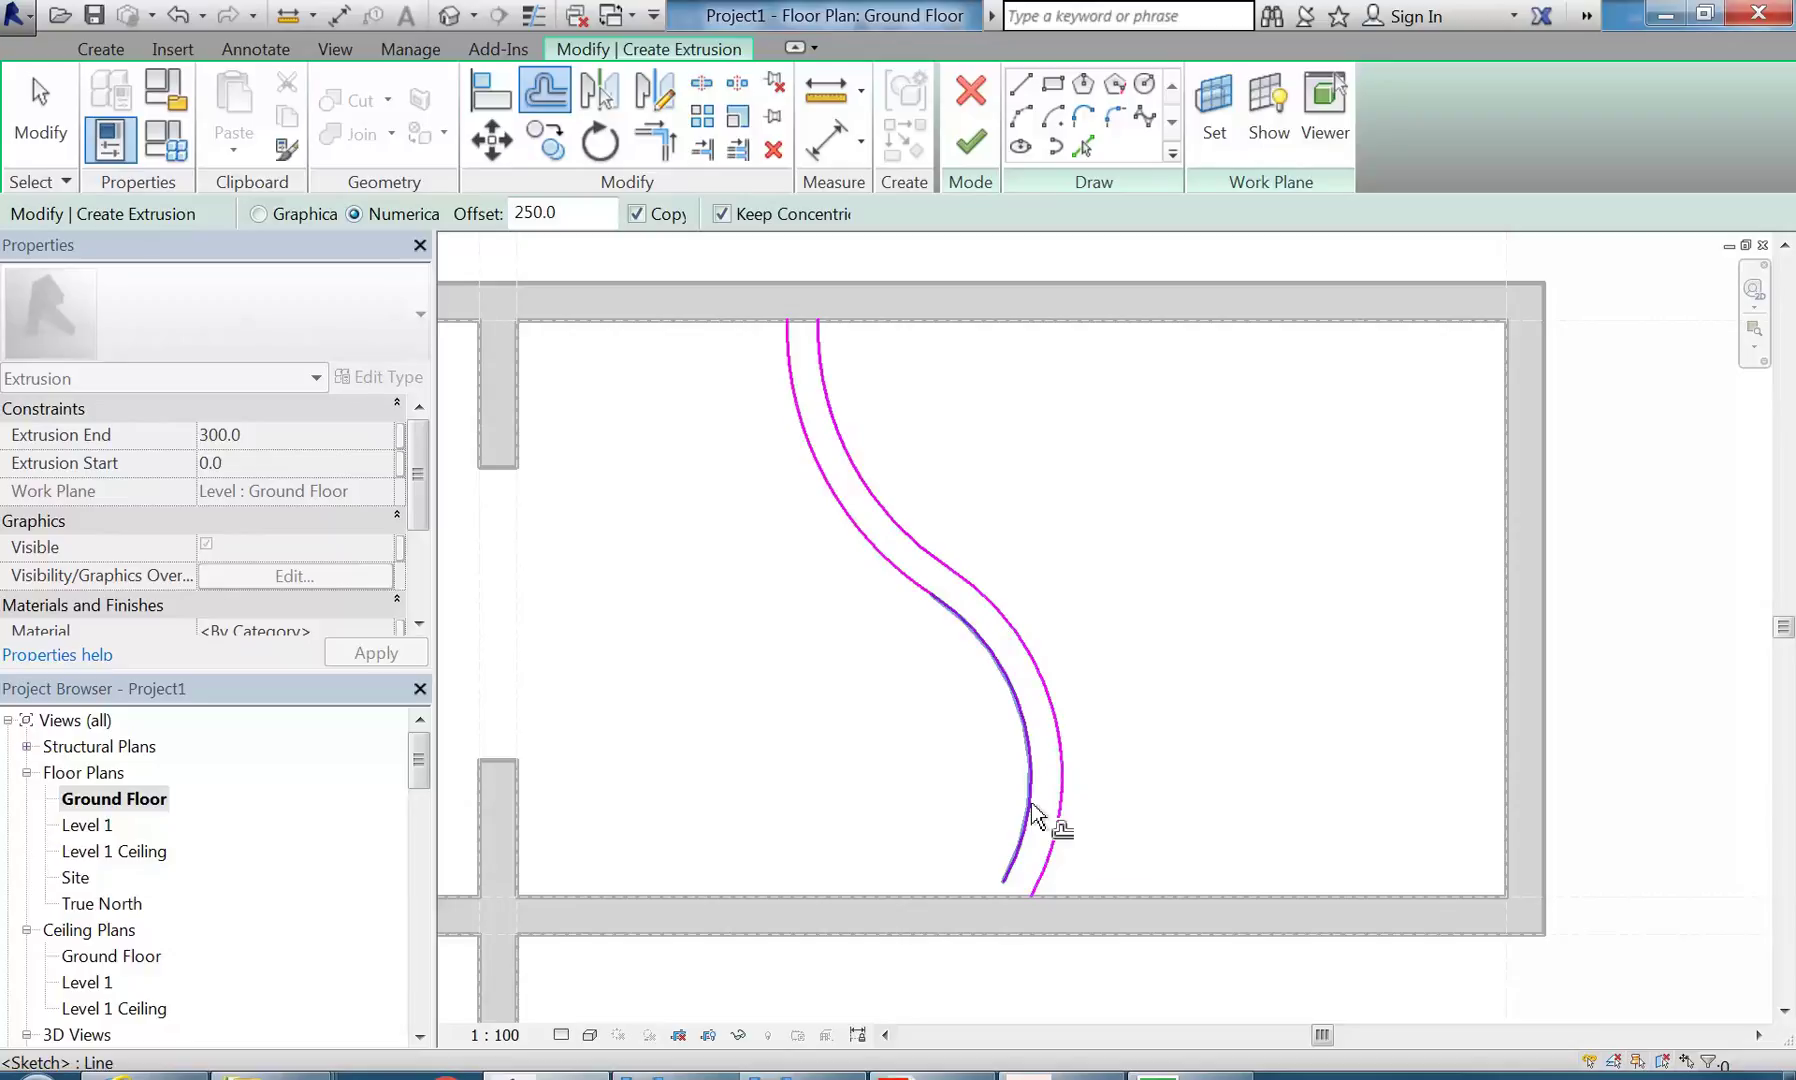
# - Draw straight lines along the upper and lower wall faces across both ends of the two parallel curves
pyautogui.click(1021, 85)
pyautogui.click(736, 320)
pyautogui.click(888, 320)
pyautogui.rightClick(825, 763)
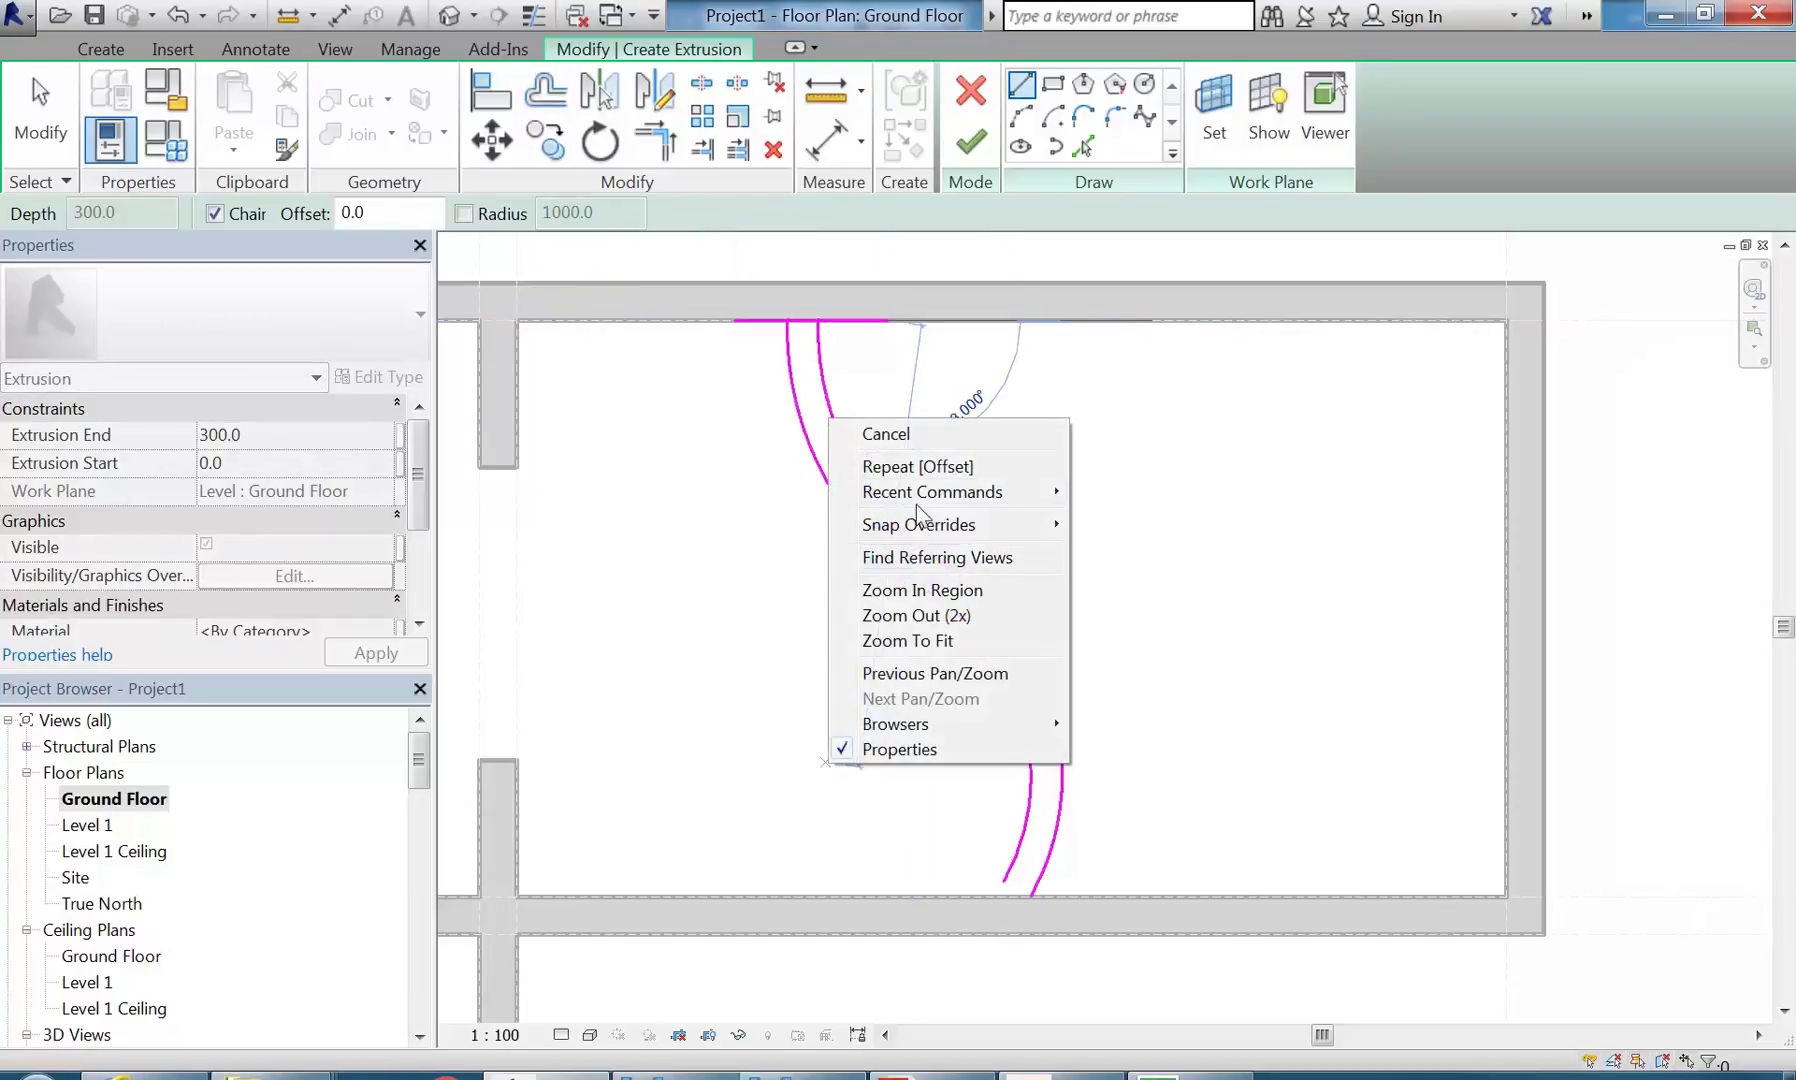
pyautogui.click(886, 434)
pyautogui.click(905, 895)
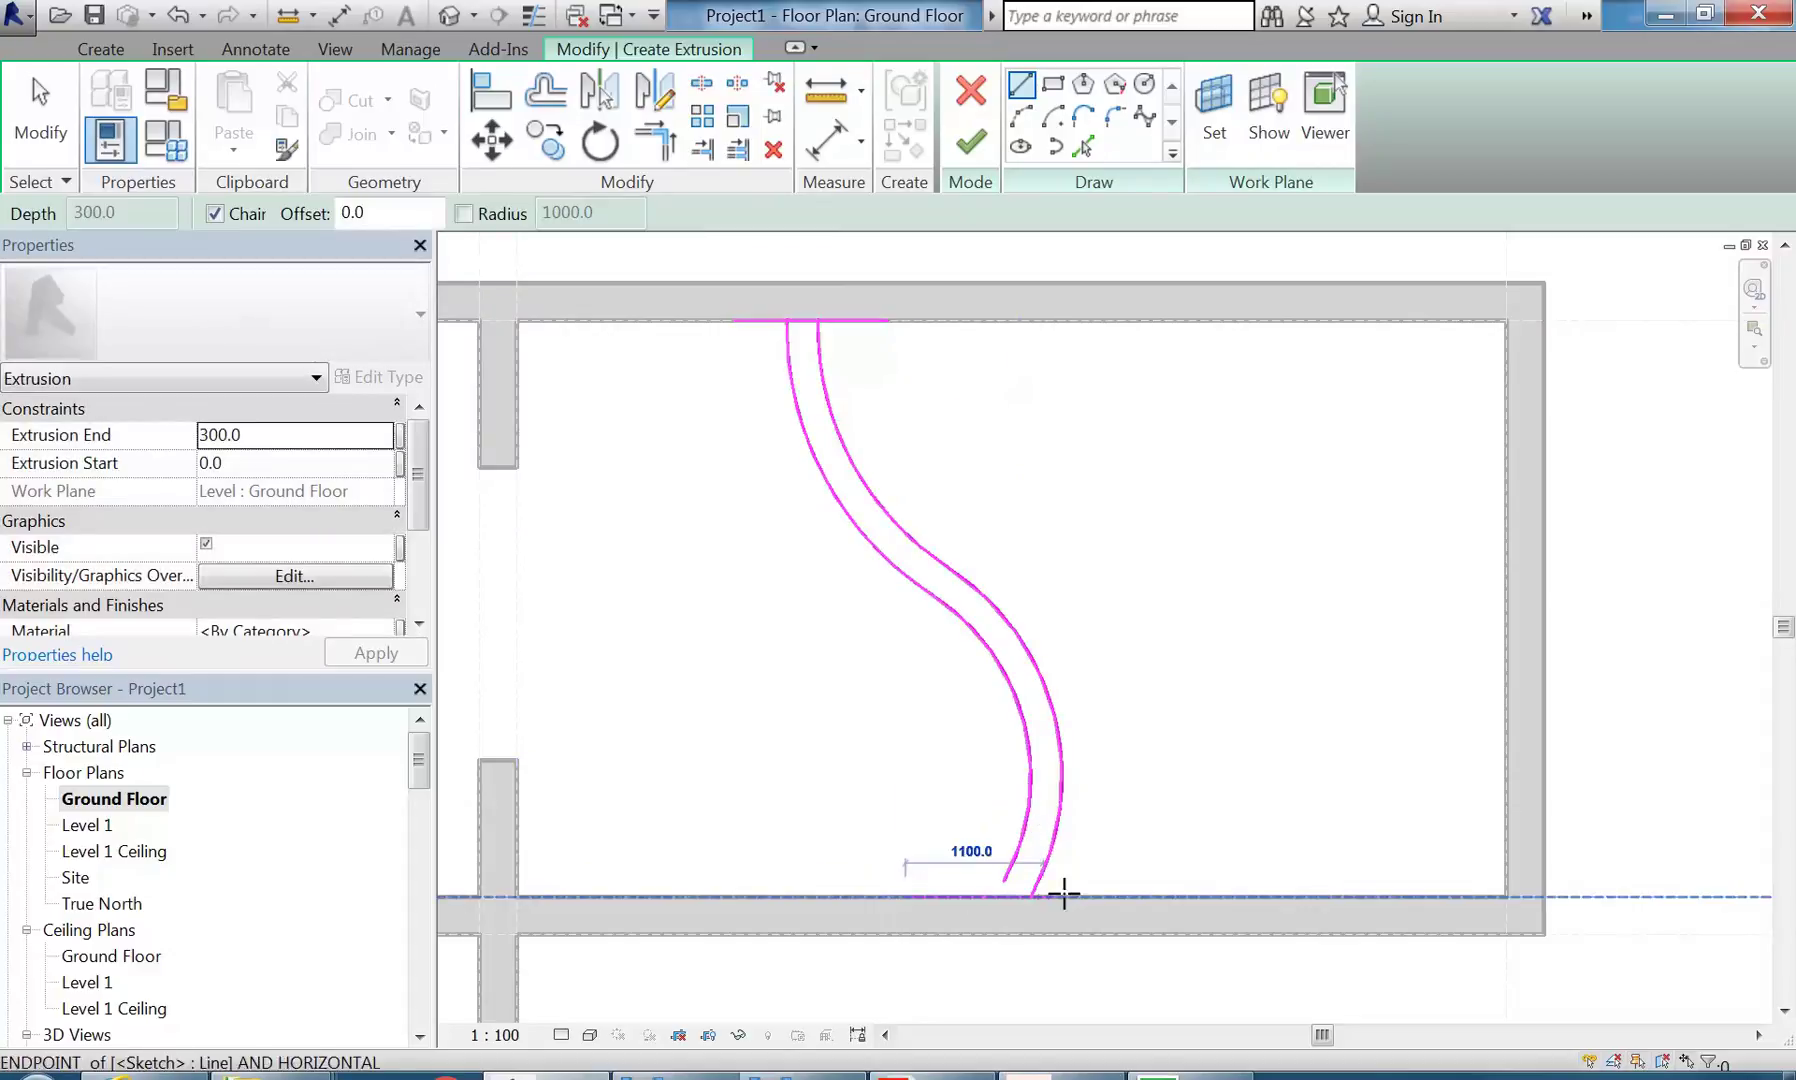
pyautogui.click(1100, 895)
# - Trim the end lines and curves to each other at all four corners to form a closed step profile
pyautogui.press('t')
pyautogui.press('r')
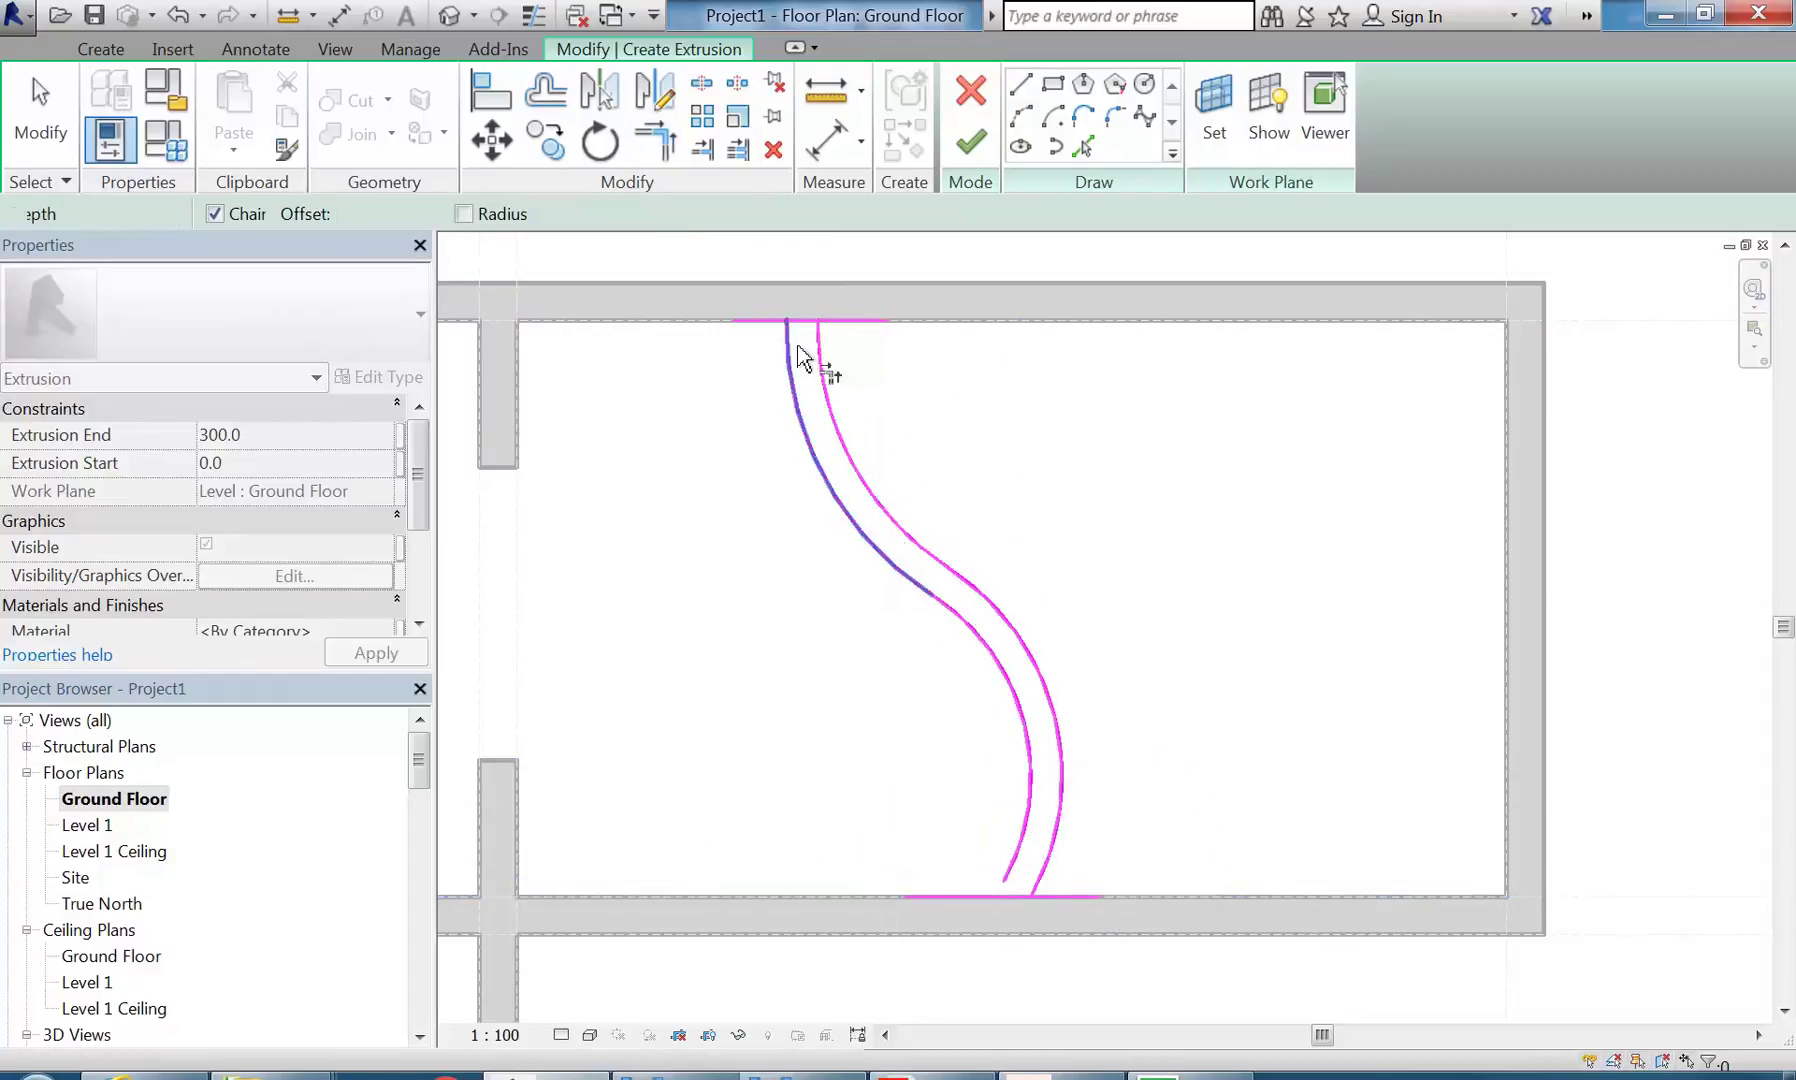
pyautogui.scroll(2, 776, 325)
pyautogui.click(768, 340)
pyautogui.click(798, 295)
pyautogui.click(816, 296)
pyautogui.click(825, 332)
pyautogui.scroll(-1, 974, 666)
pyautogui.scroll(1, 1062, 762)
pyautogui.click(1047, 775)
pyautogui.click(1066, 808)
pyautogui.click(1072, 808)
pyautogui.click(1090, 795)
pyautogui.scroll(-3, 934, 714)
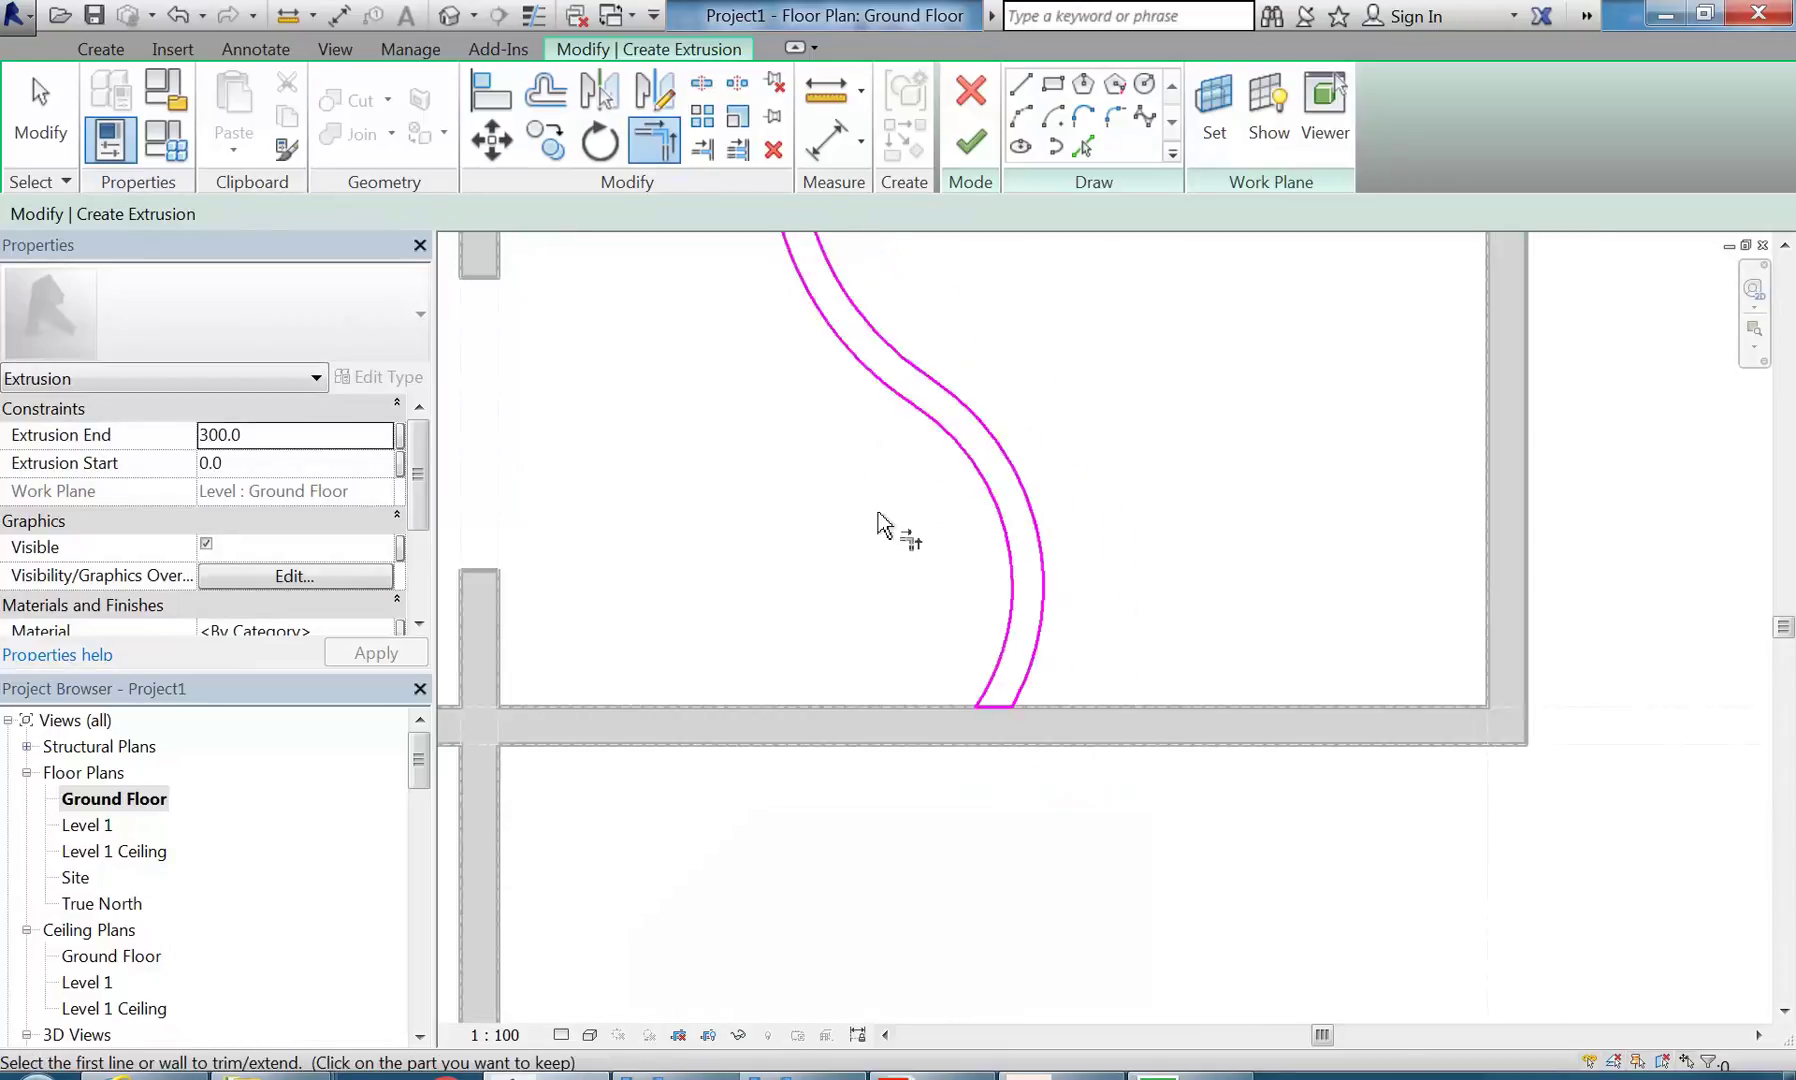
# - Set the step profile's extrusion end to 150 and finish the extrusion
pyautogui.click(333, 440)
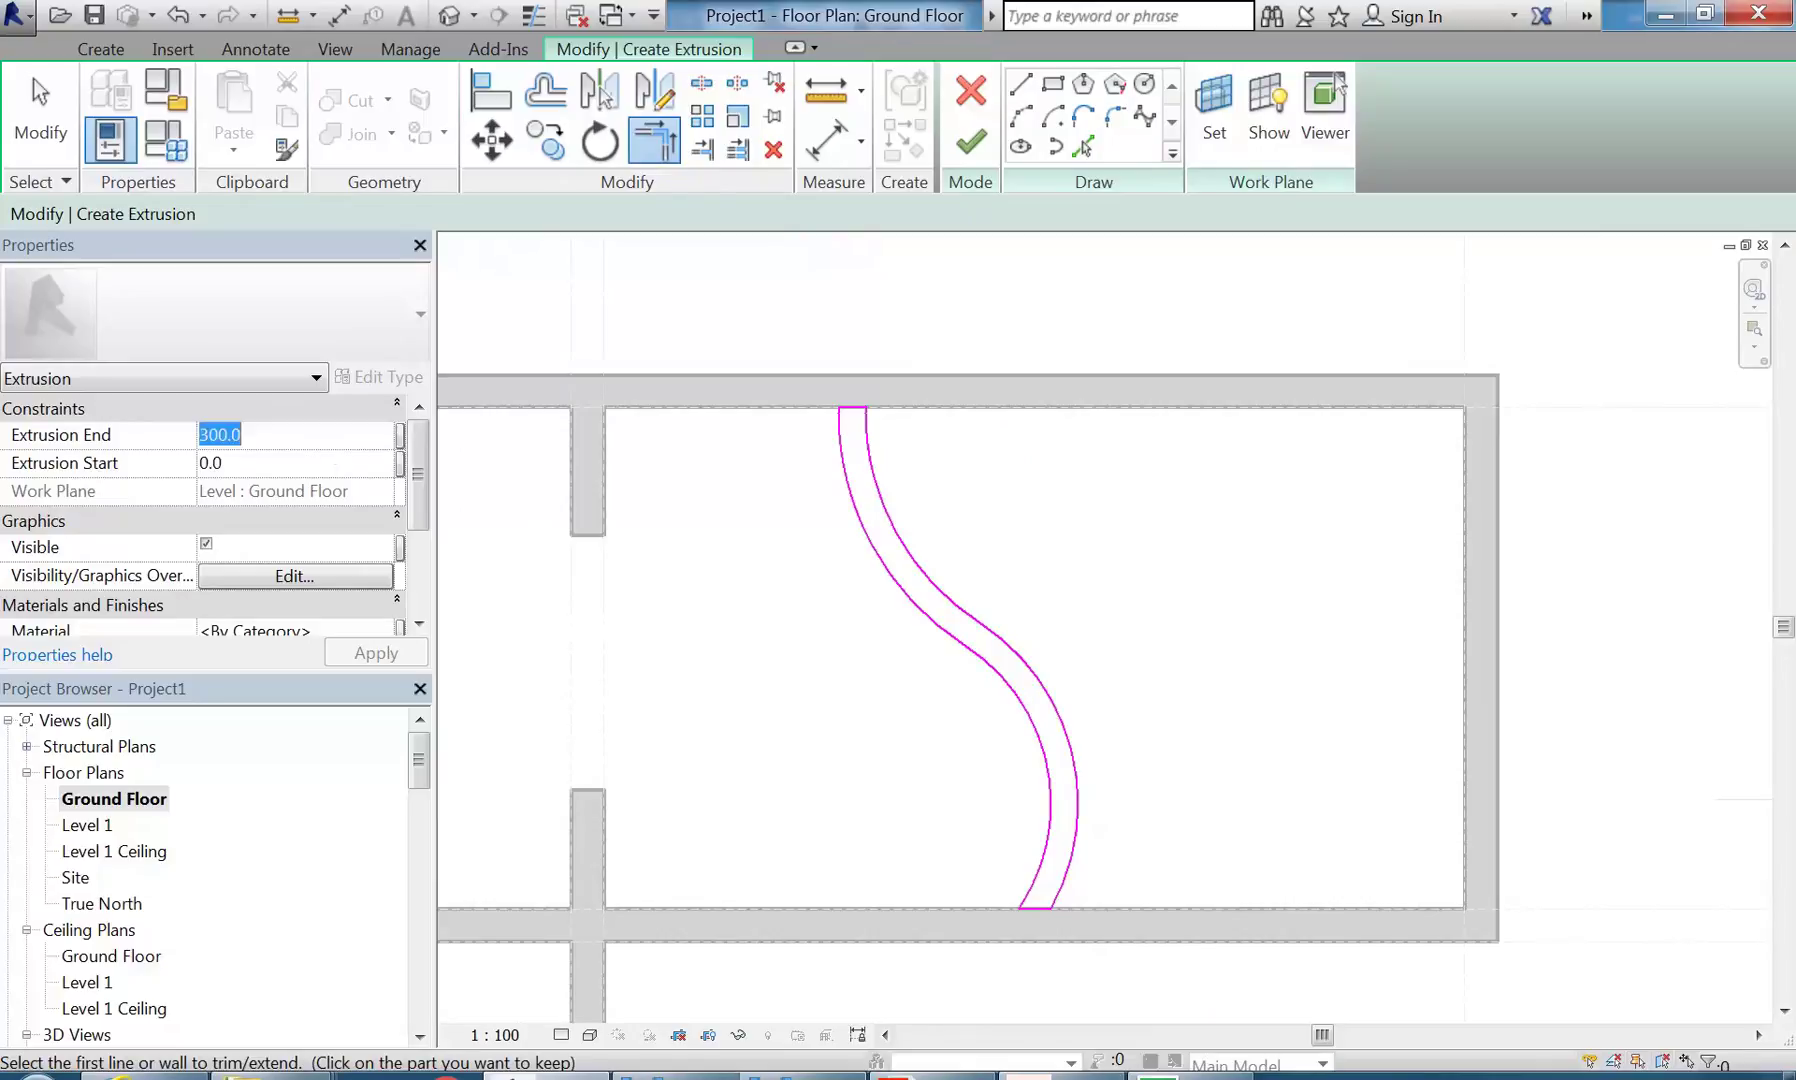
pyautogui.write('150')
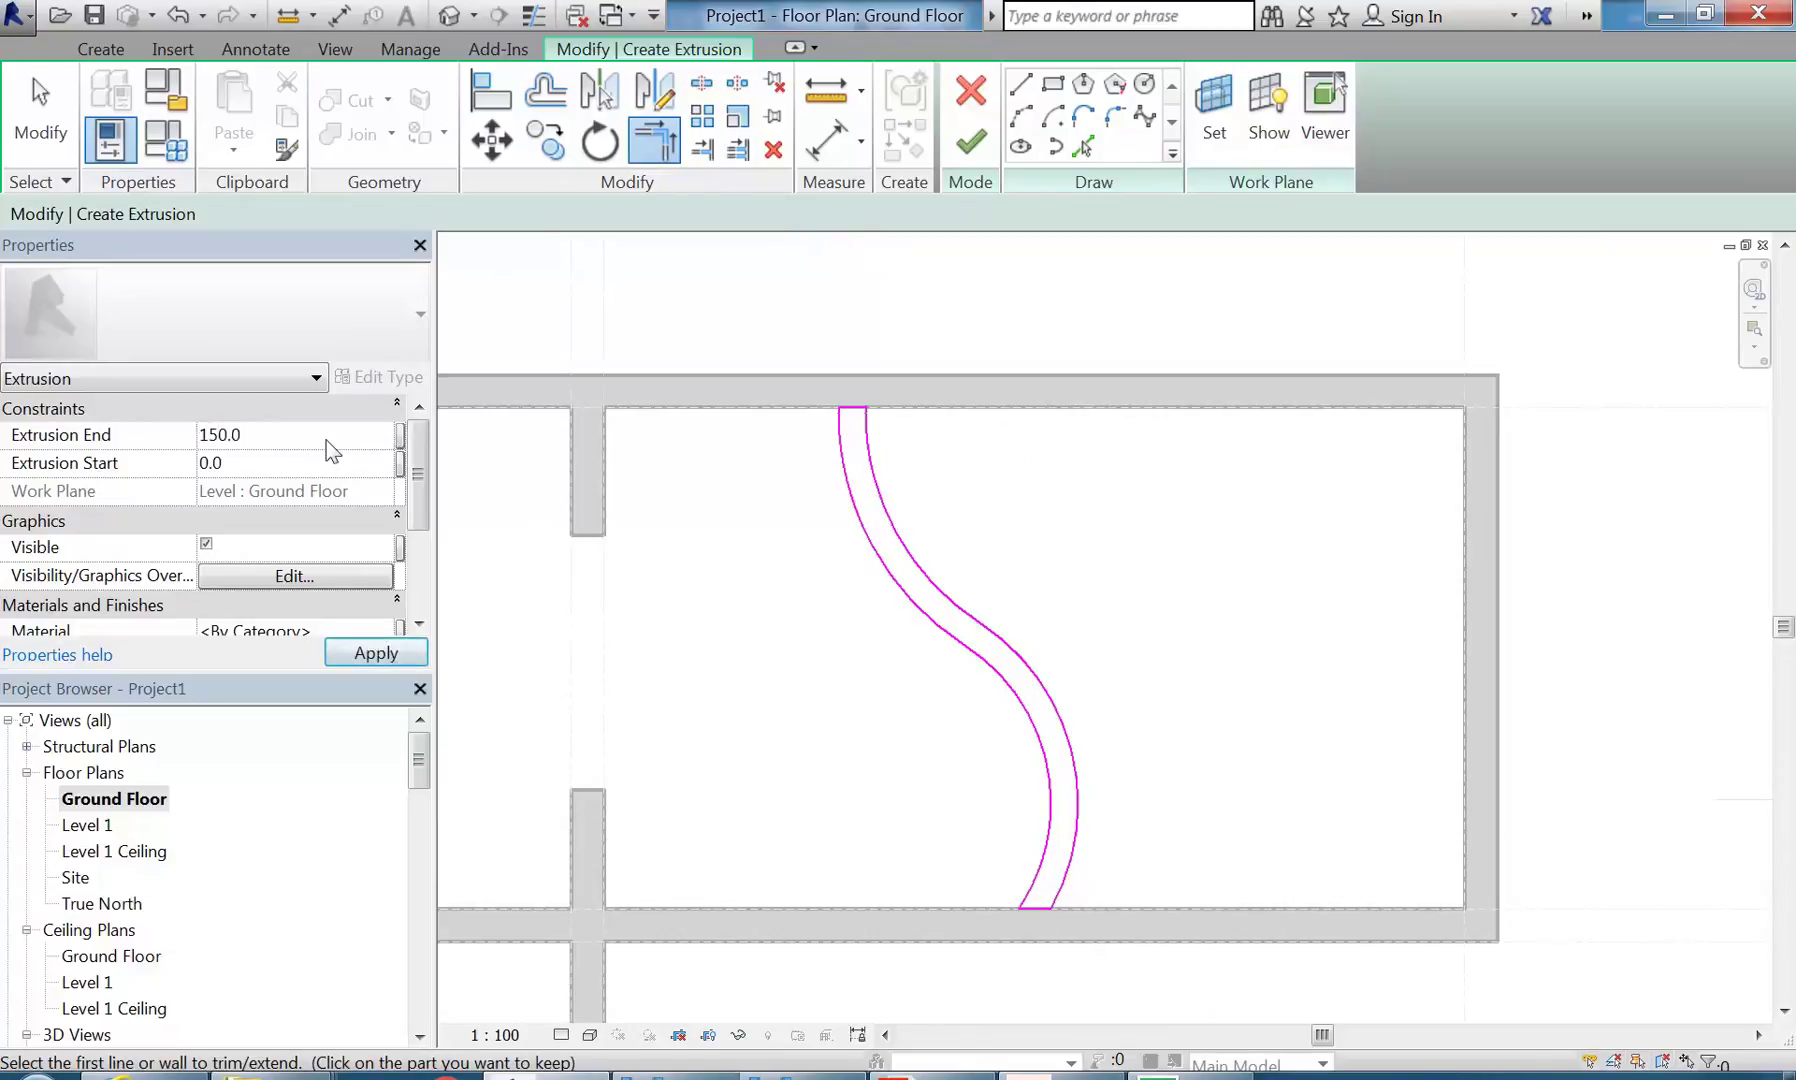
pyautogui.click(981, 130)
pyautogui.click(1188, 690)
# - Check the main platform extrusion in plan and finish the in-place Platform model
pyautogui.scroll(-2, 1212, 712)
pyautogui.moveTo(1212, 712); pyautogui.dragTo(1206, 715, button='middle')
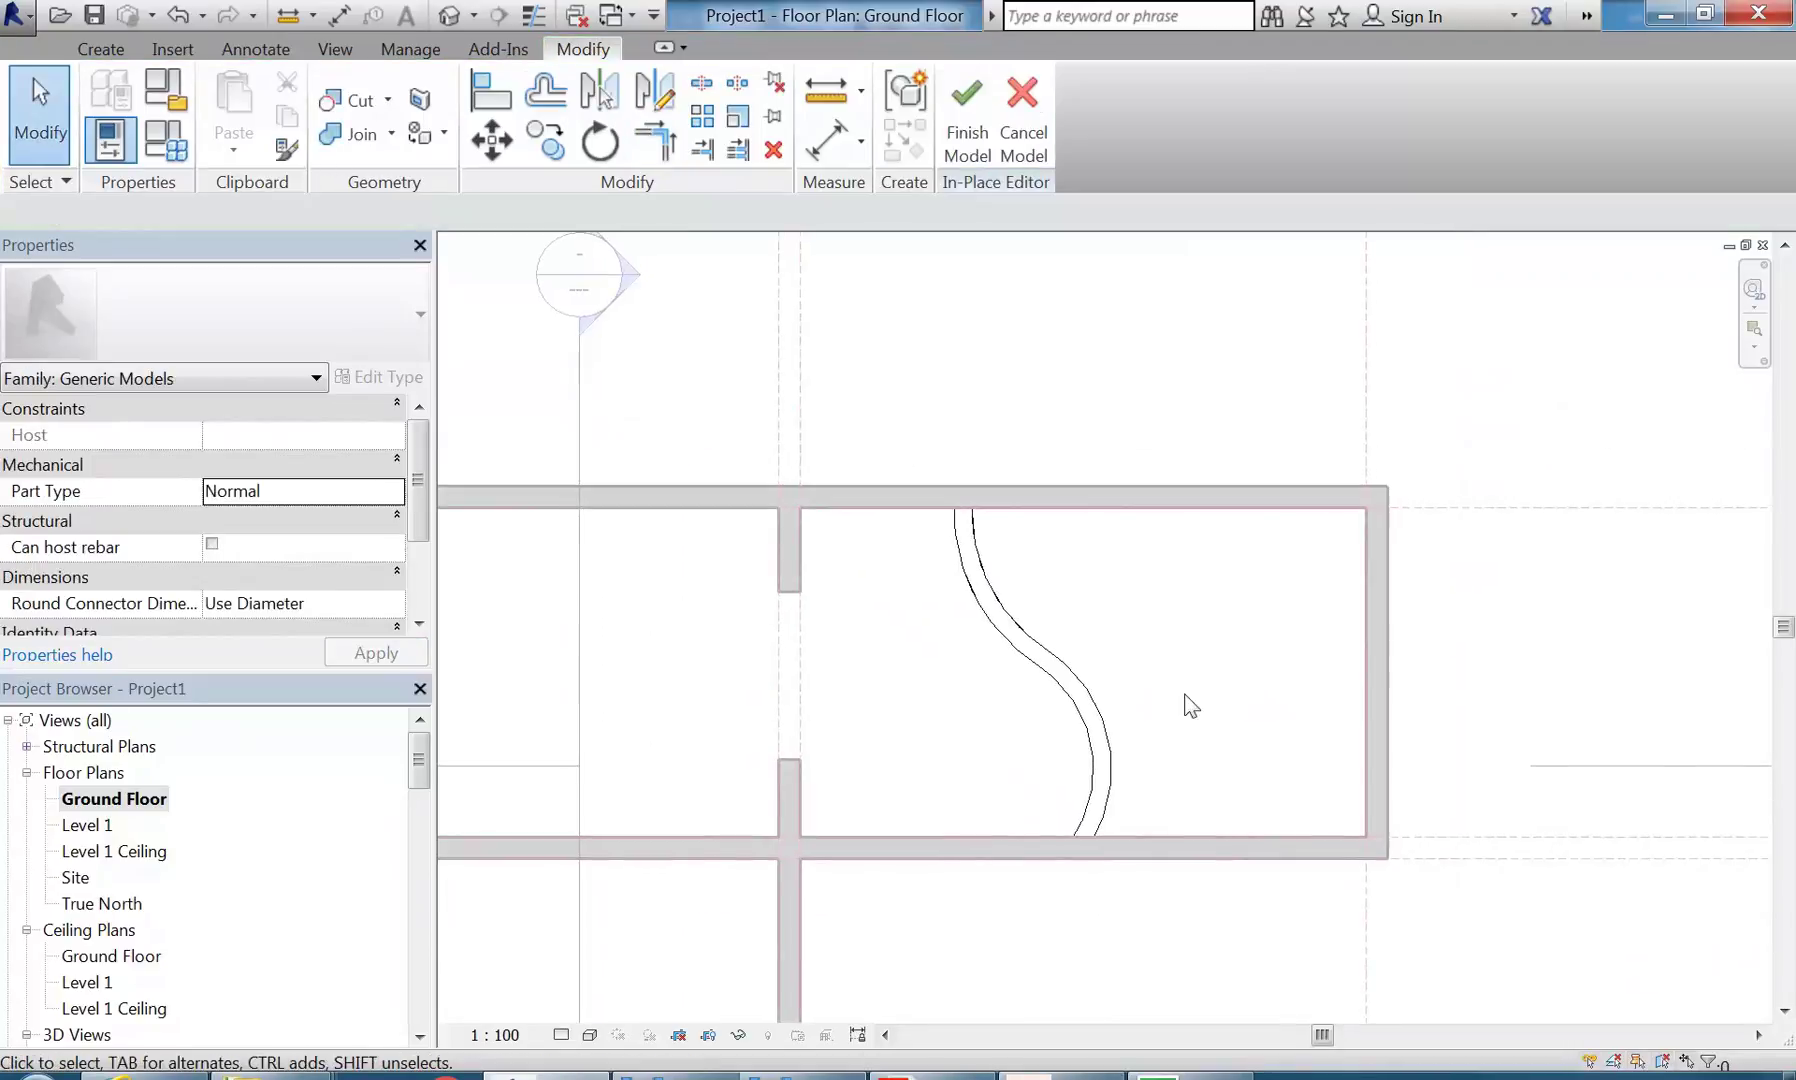
pyautogui.click(1104, 728)
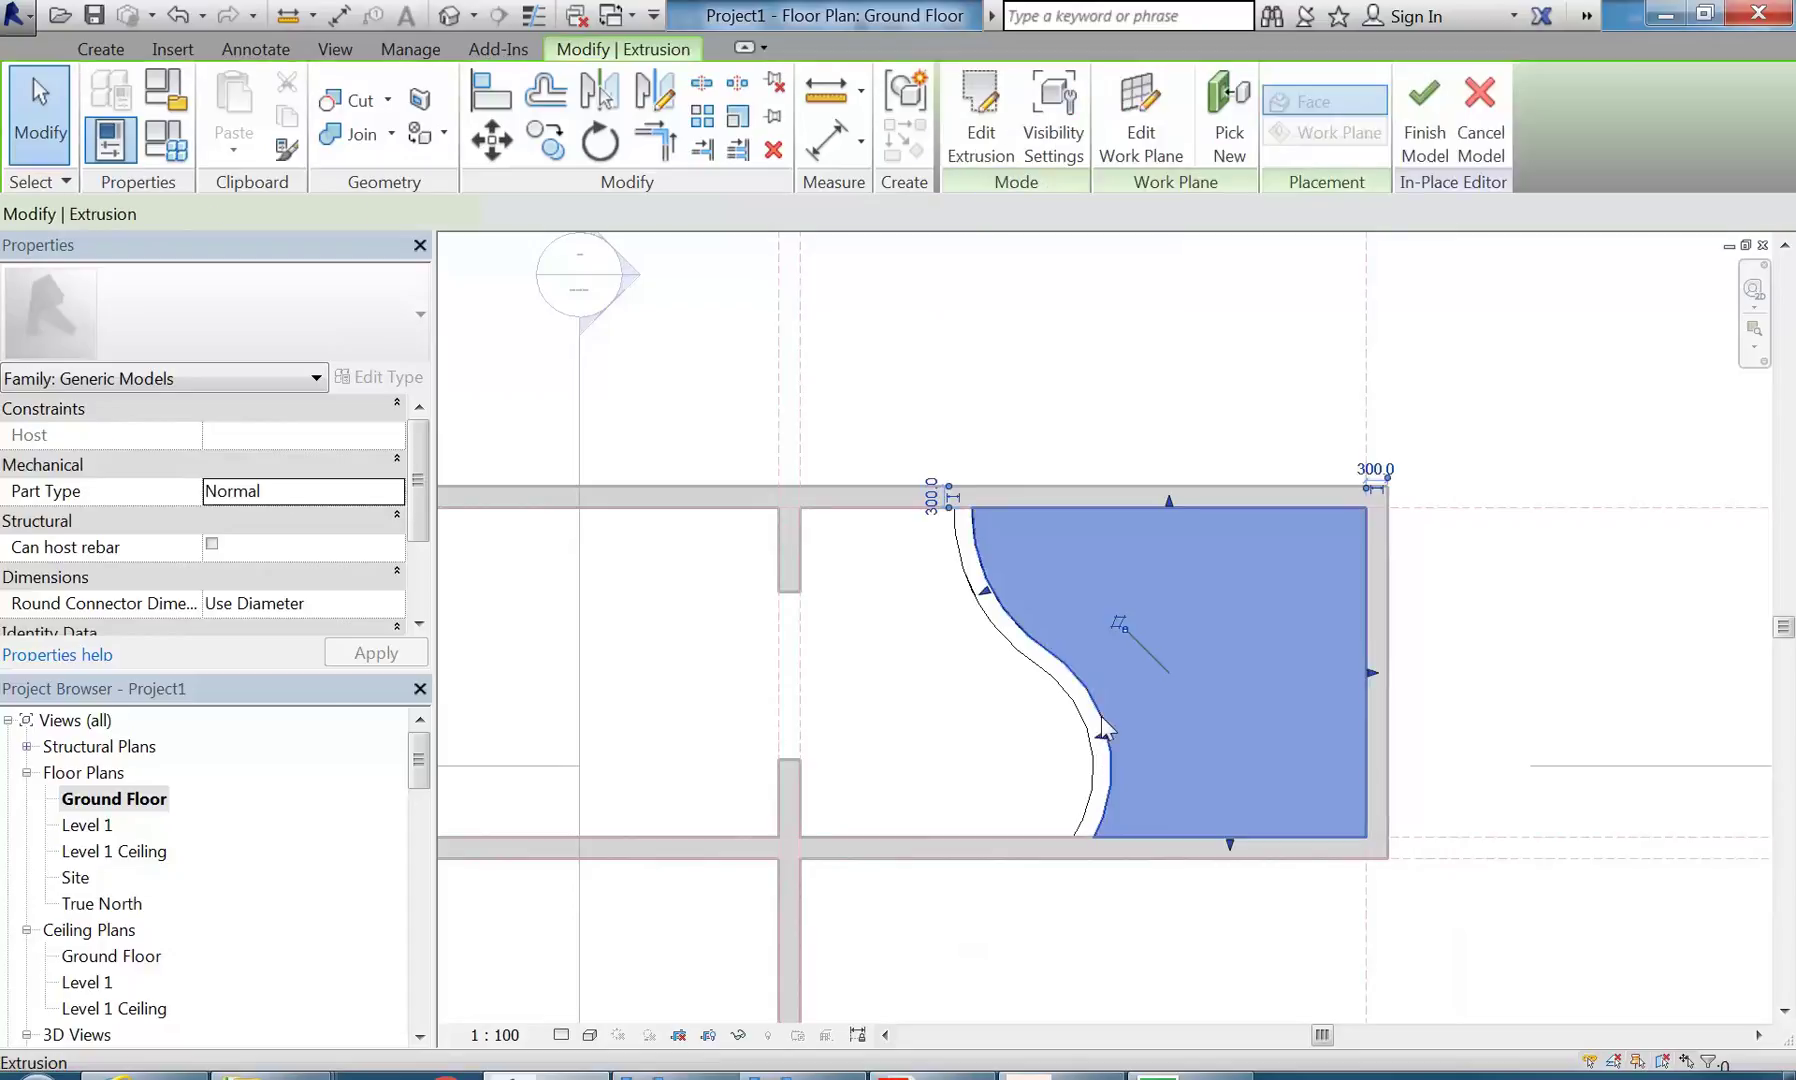
pyautogui.click(960, 710)
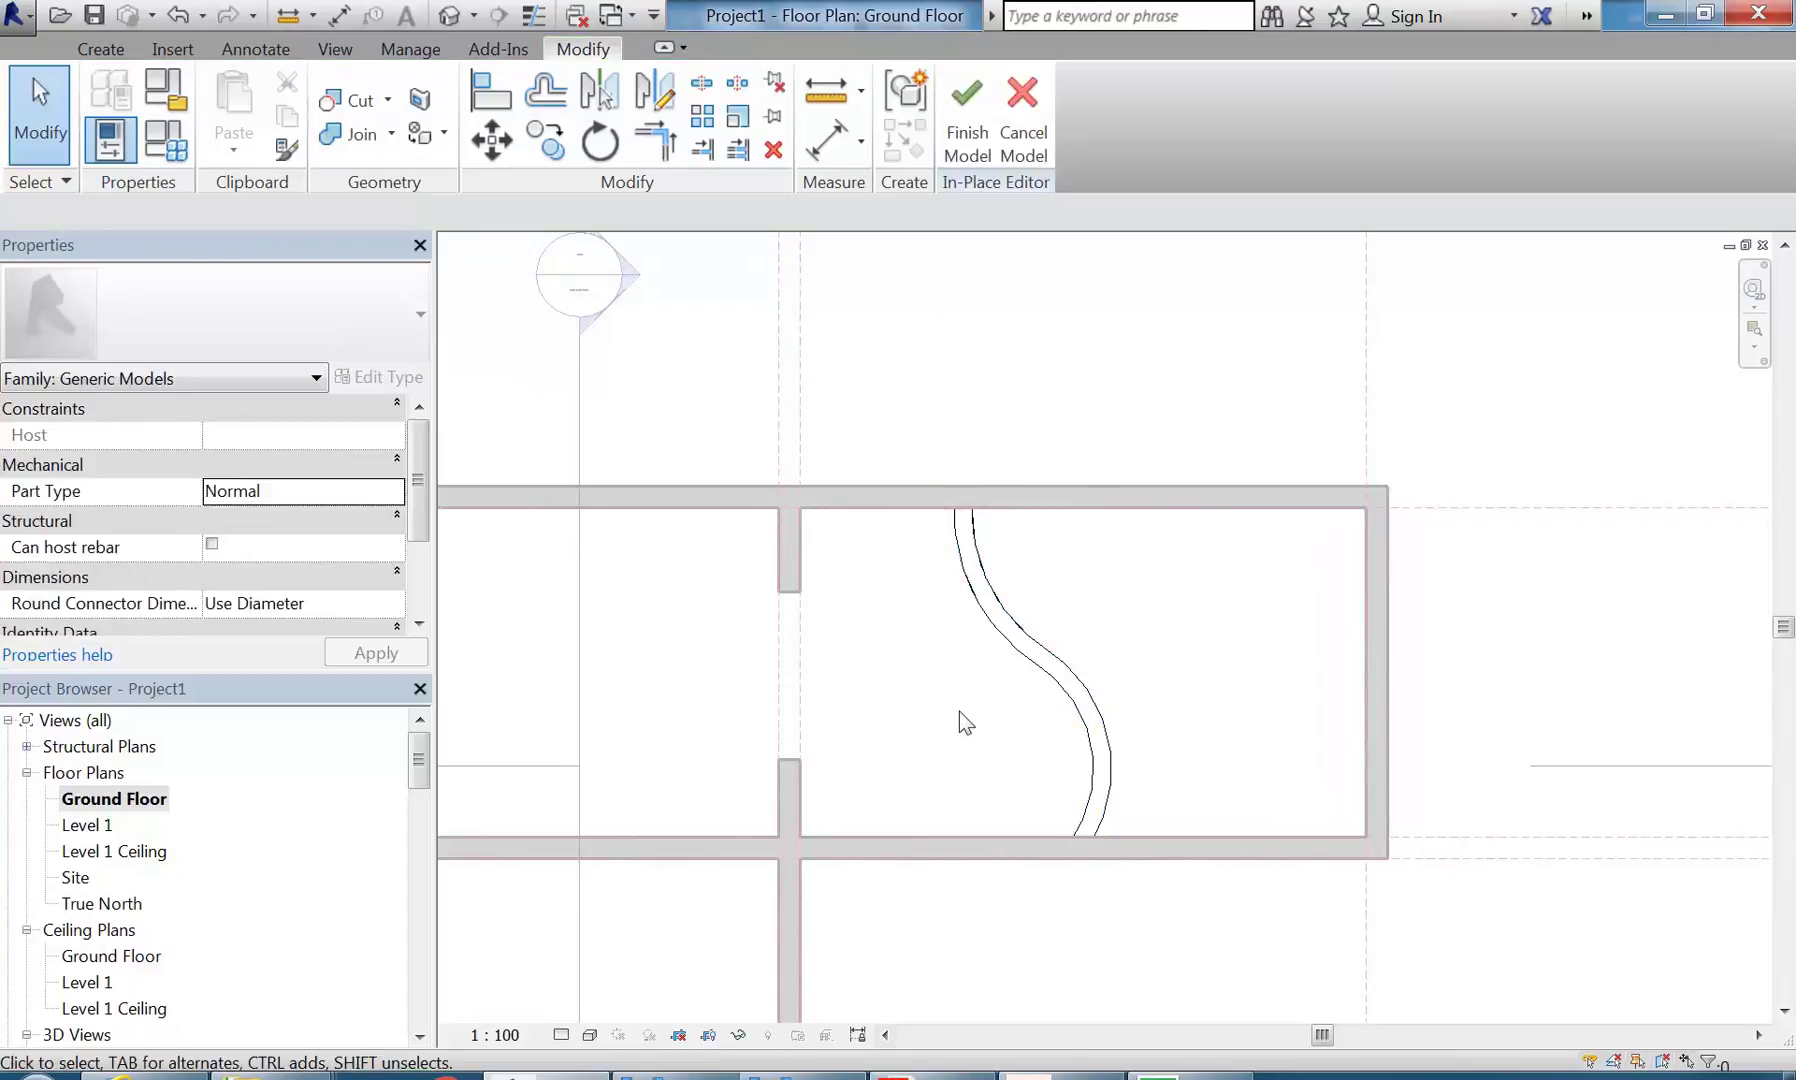
pyautogui.click(958, 106)
pyautogui.scroll(-2, 897, 354)
pyautogui.moveTo(897, 354); pyautogui.dragTo(940, 388, button='middle')
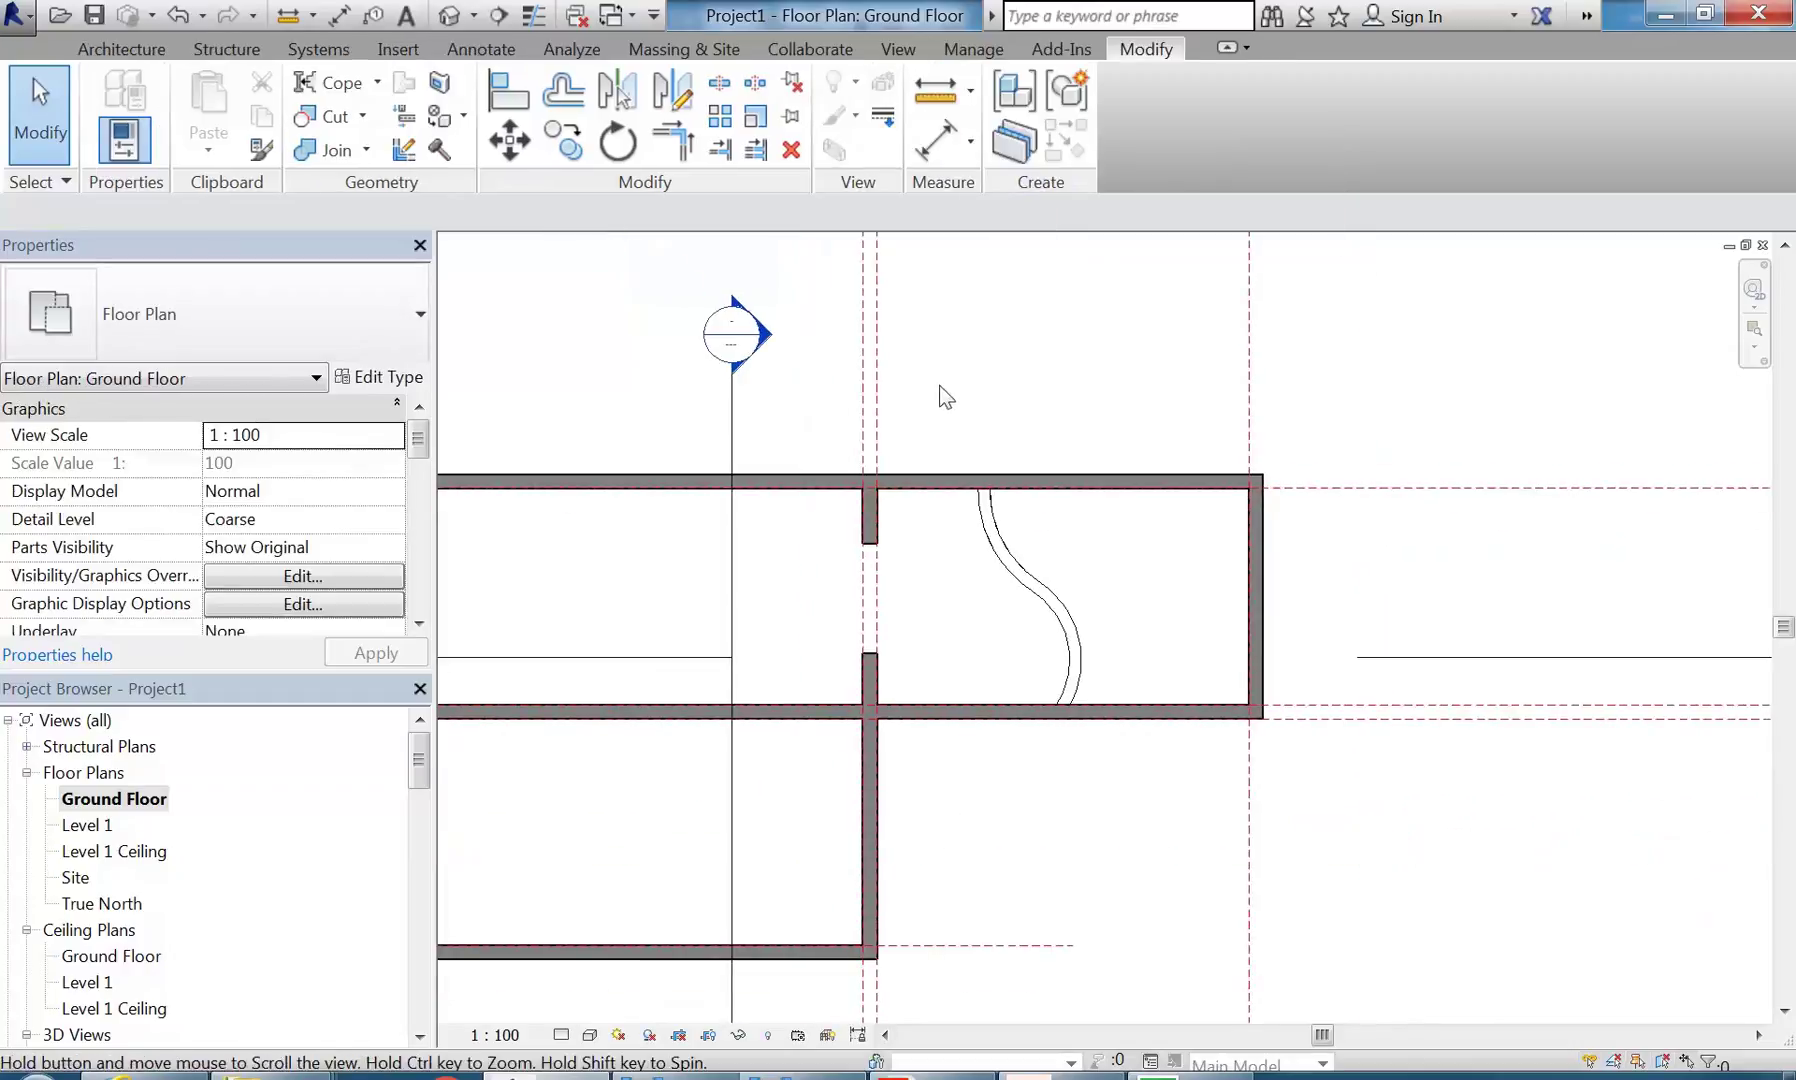
# - Open 3D View 1 and examine the curved platform and its step through the wall opening
pyautogui.click(76, 1011)
pyautogui.scroll(-1, 76, 1012)
pyautogui.doubleClick(101, 983)
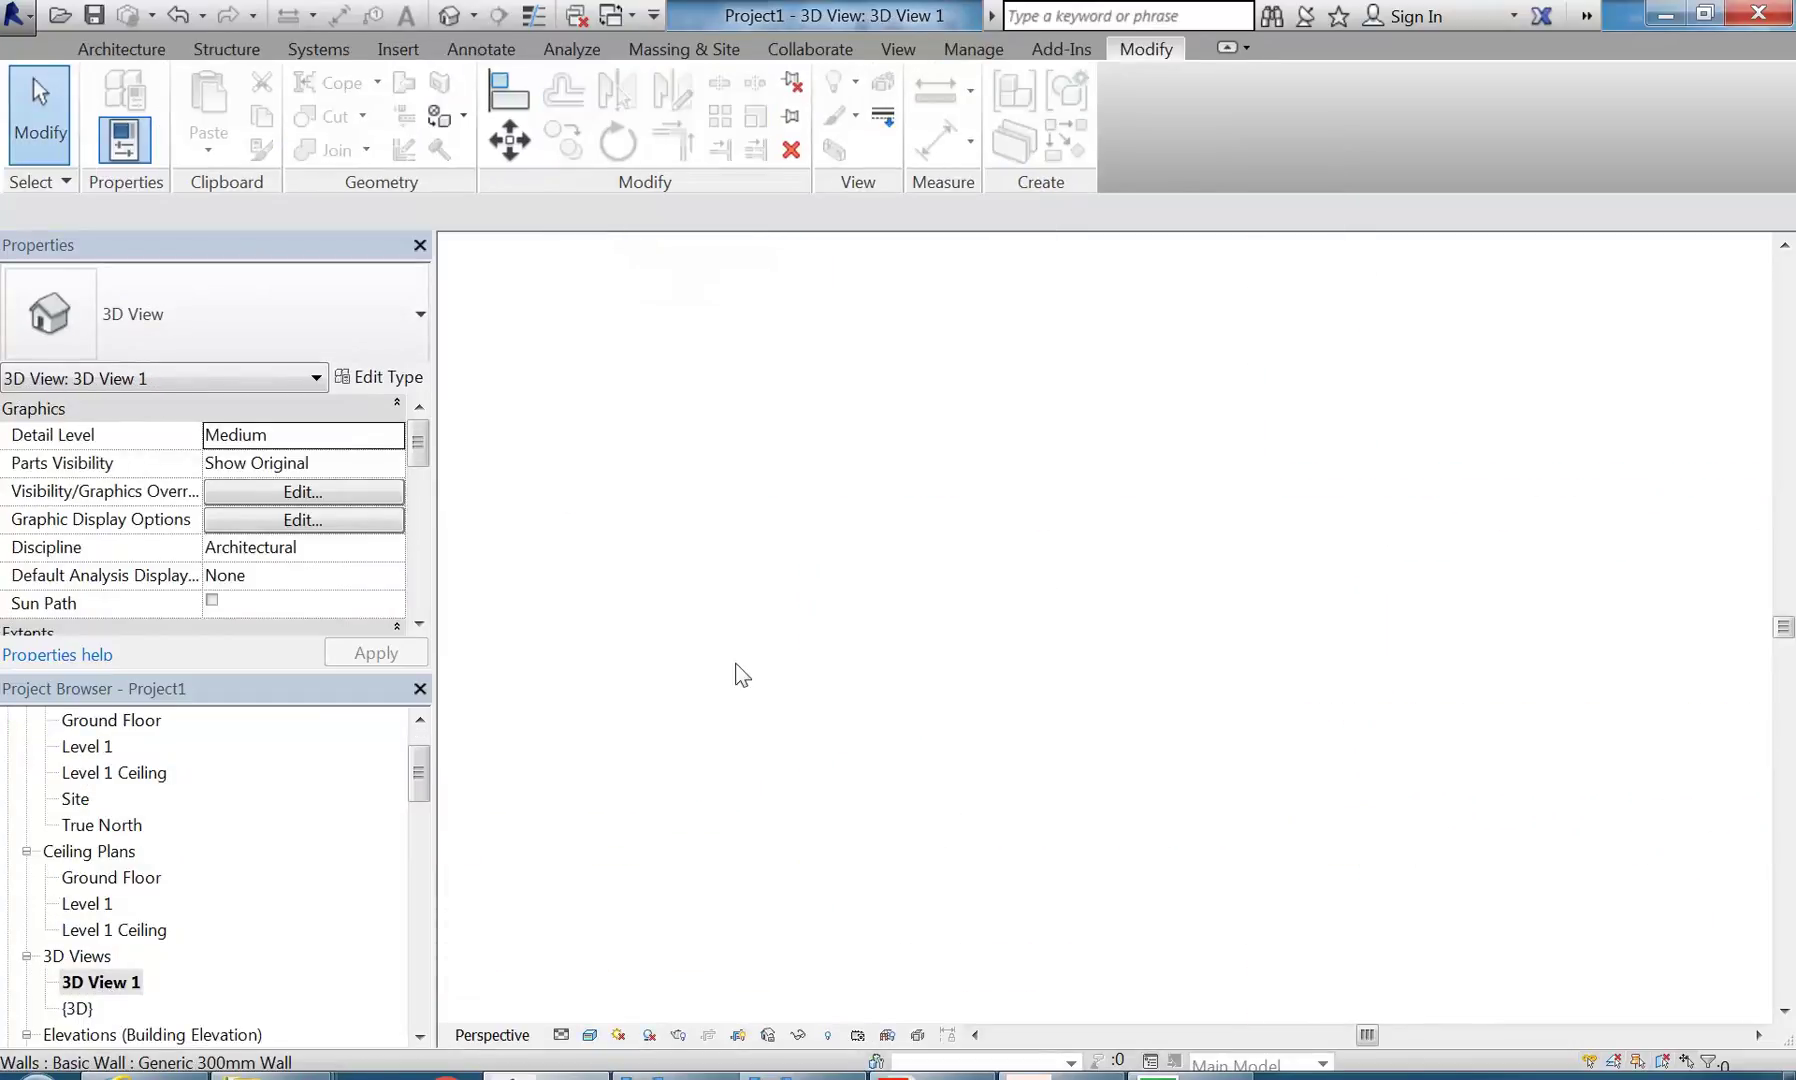
pyautogui.scroll(3, 1124, 596)
pyautogui.scroll(1, 1124, 594)
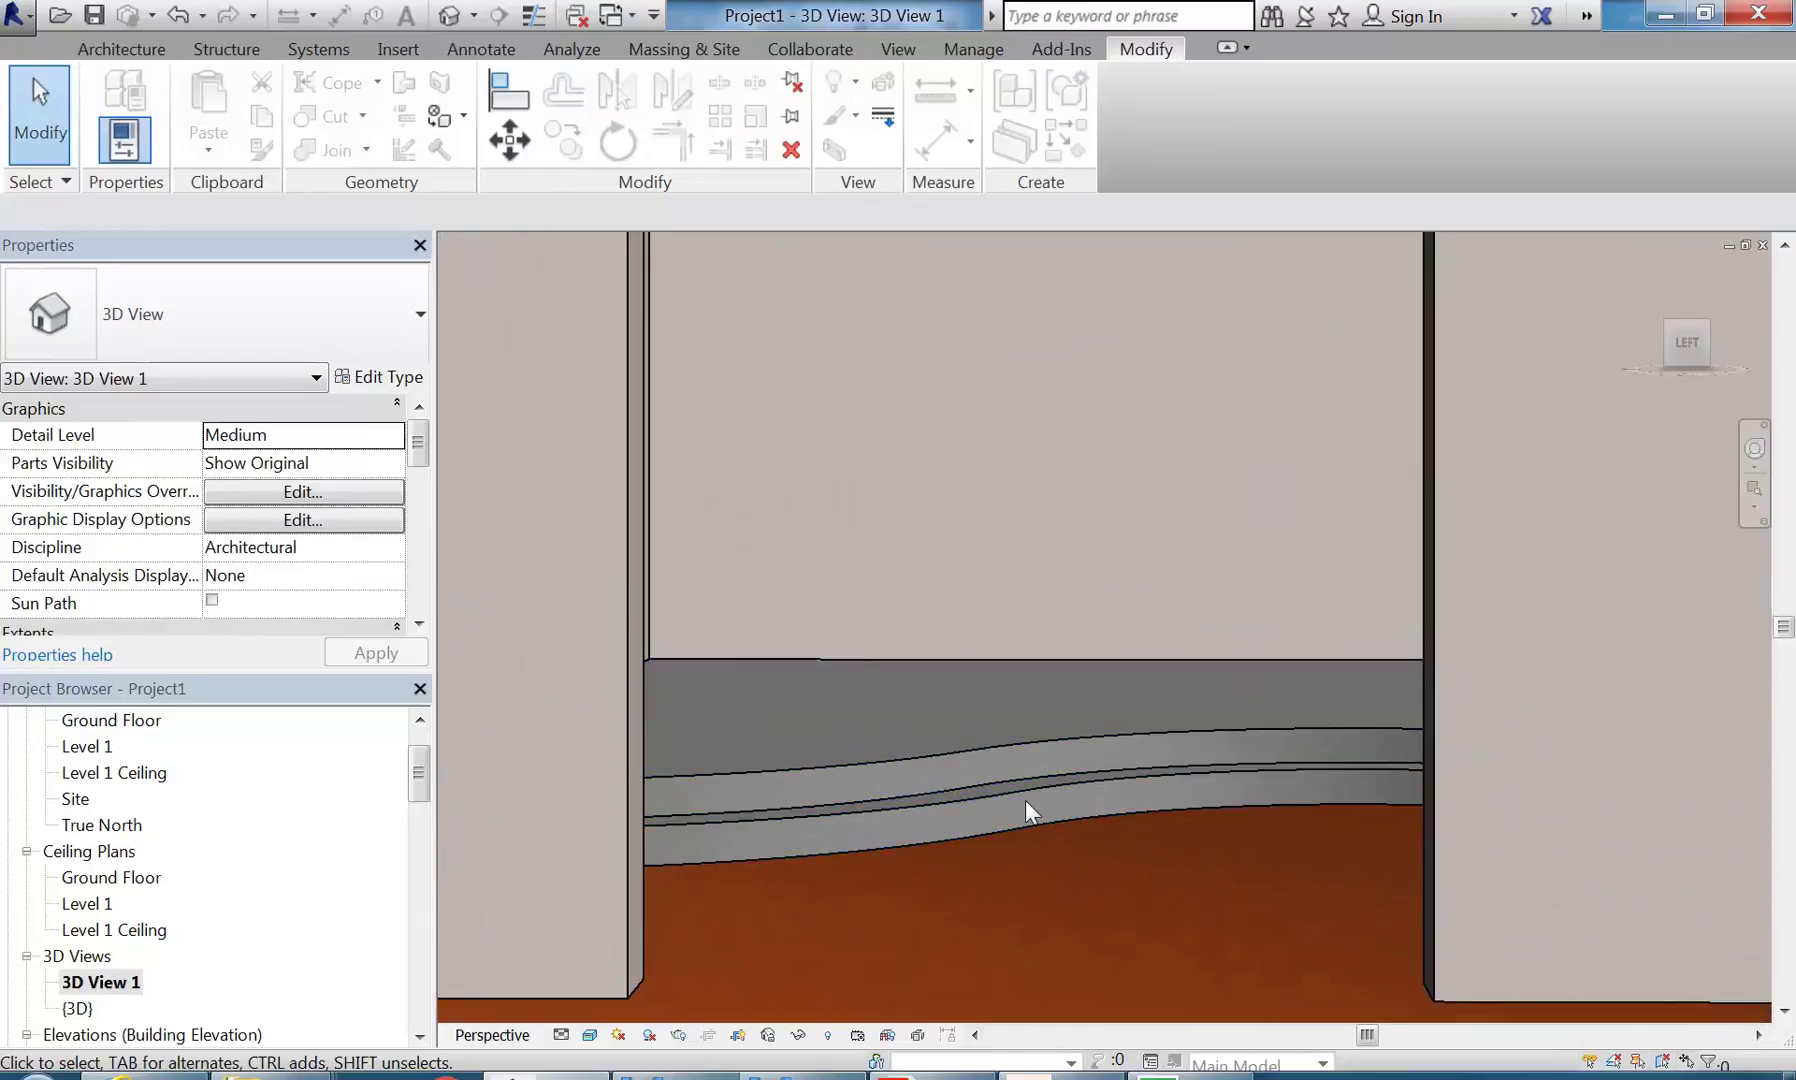
pyautogui.scroll(-4, 1026, 800)
pyautogui.click(1754, 450)
pyautogui.moveTo(874, 566); pyautogui.dragTo(1104, 803)
pyautogui.click(1149, 749)
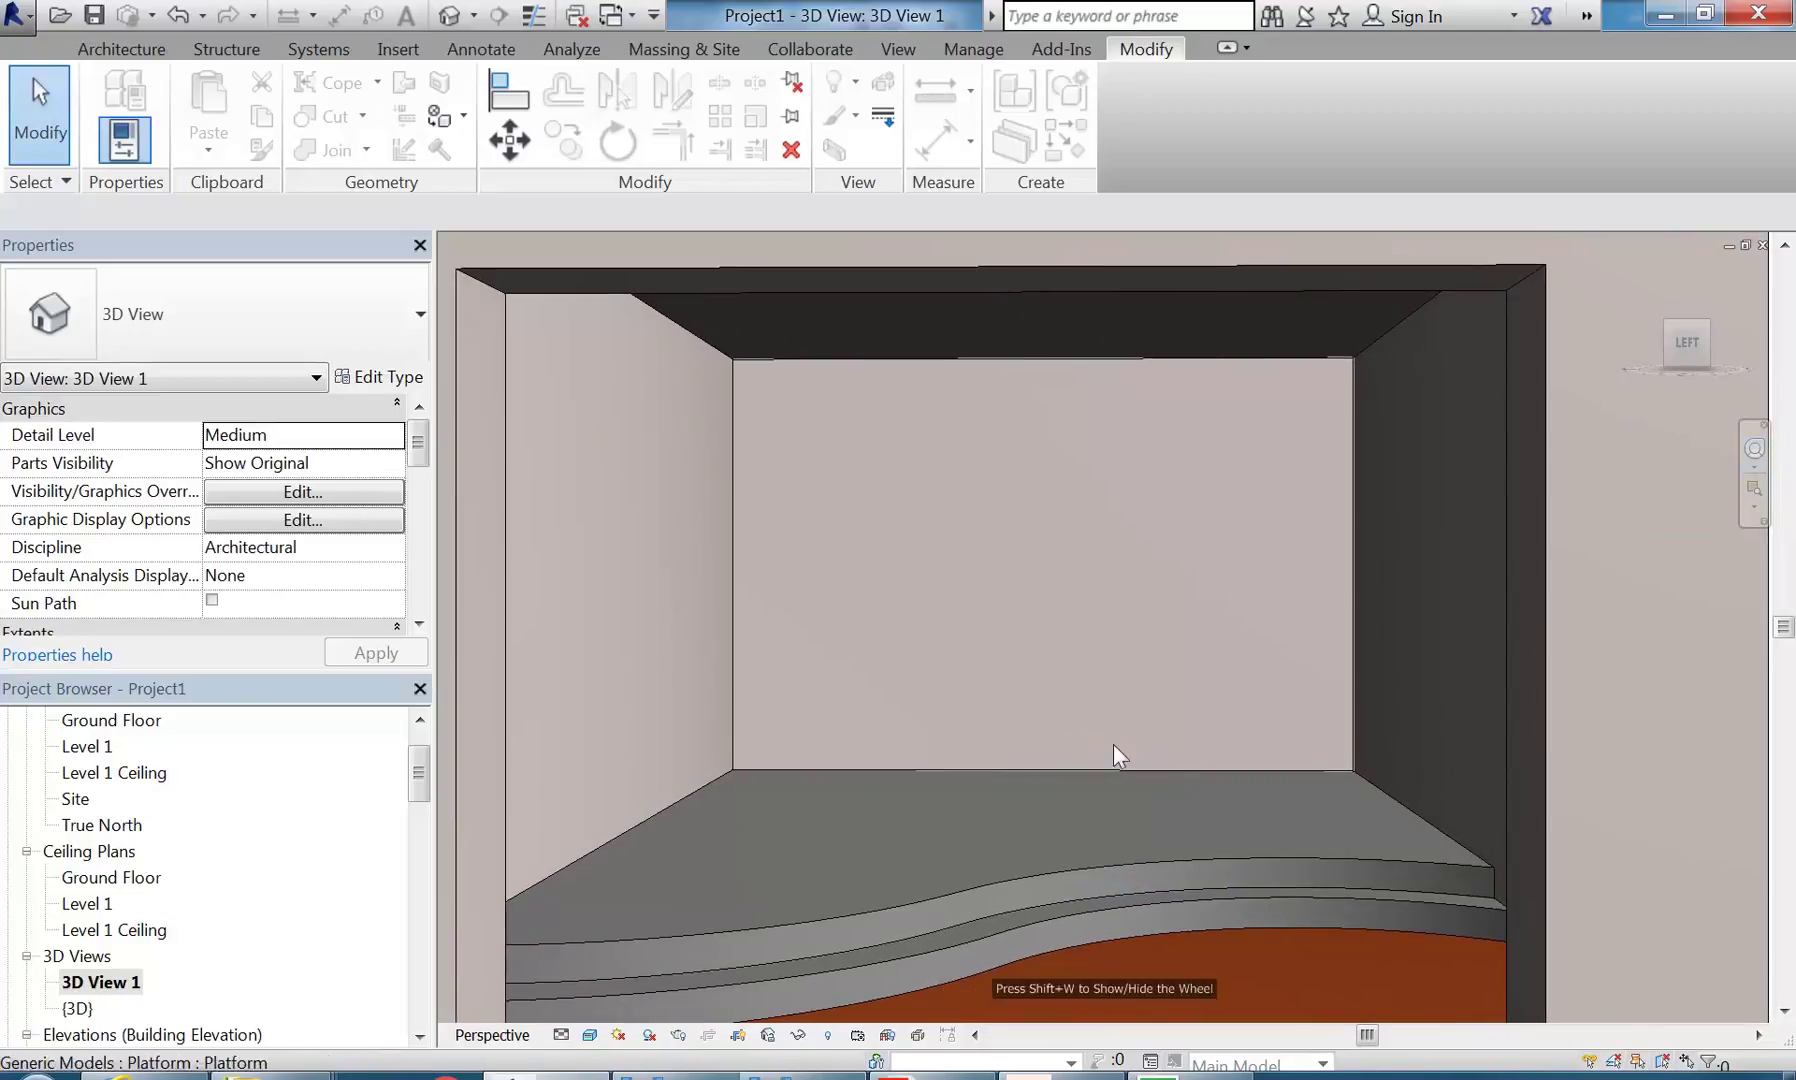
# - In the Ground Floor plan, start an in-place component in the Generic Models category, accepting the name Generic Models 1
pyautogui.scroll(-2, 1021, 727)
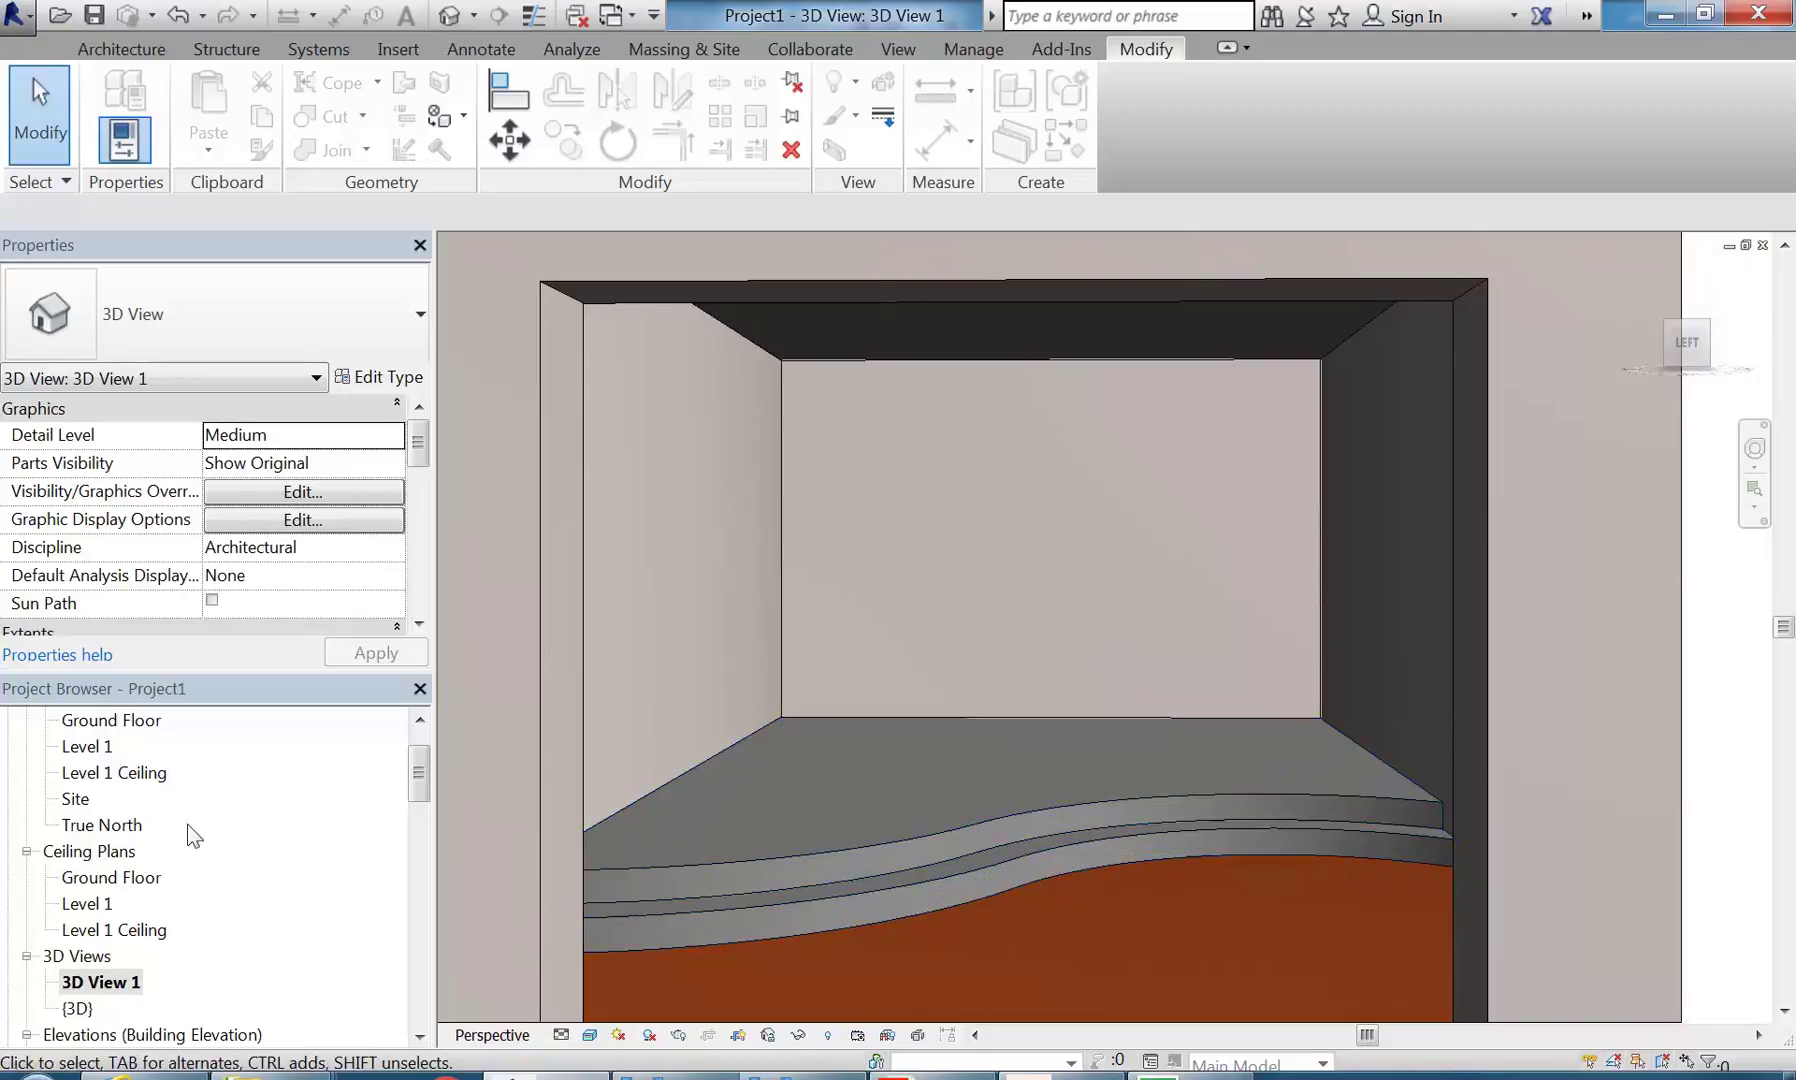
pyautogui.doubleClick(100, 722)
pyautogui.scroll(-3, 854, 562)
pyautogui.moveTo(710, 532); pyautogui.dragTo(912, 560, button='middle')
pyautogui.scroll(4, 914, 570)
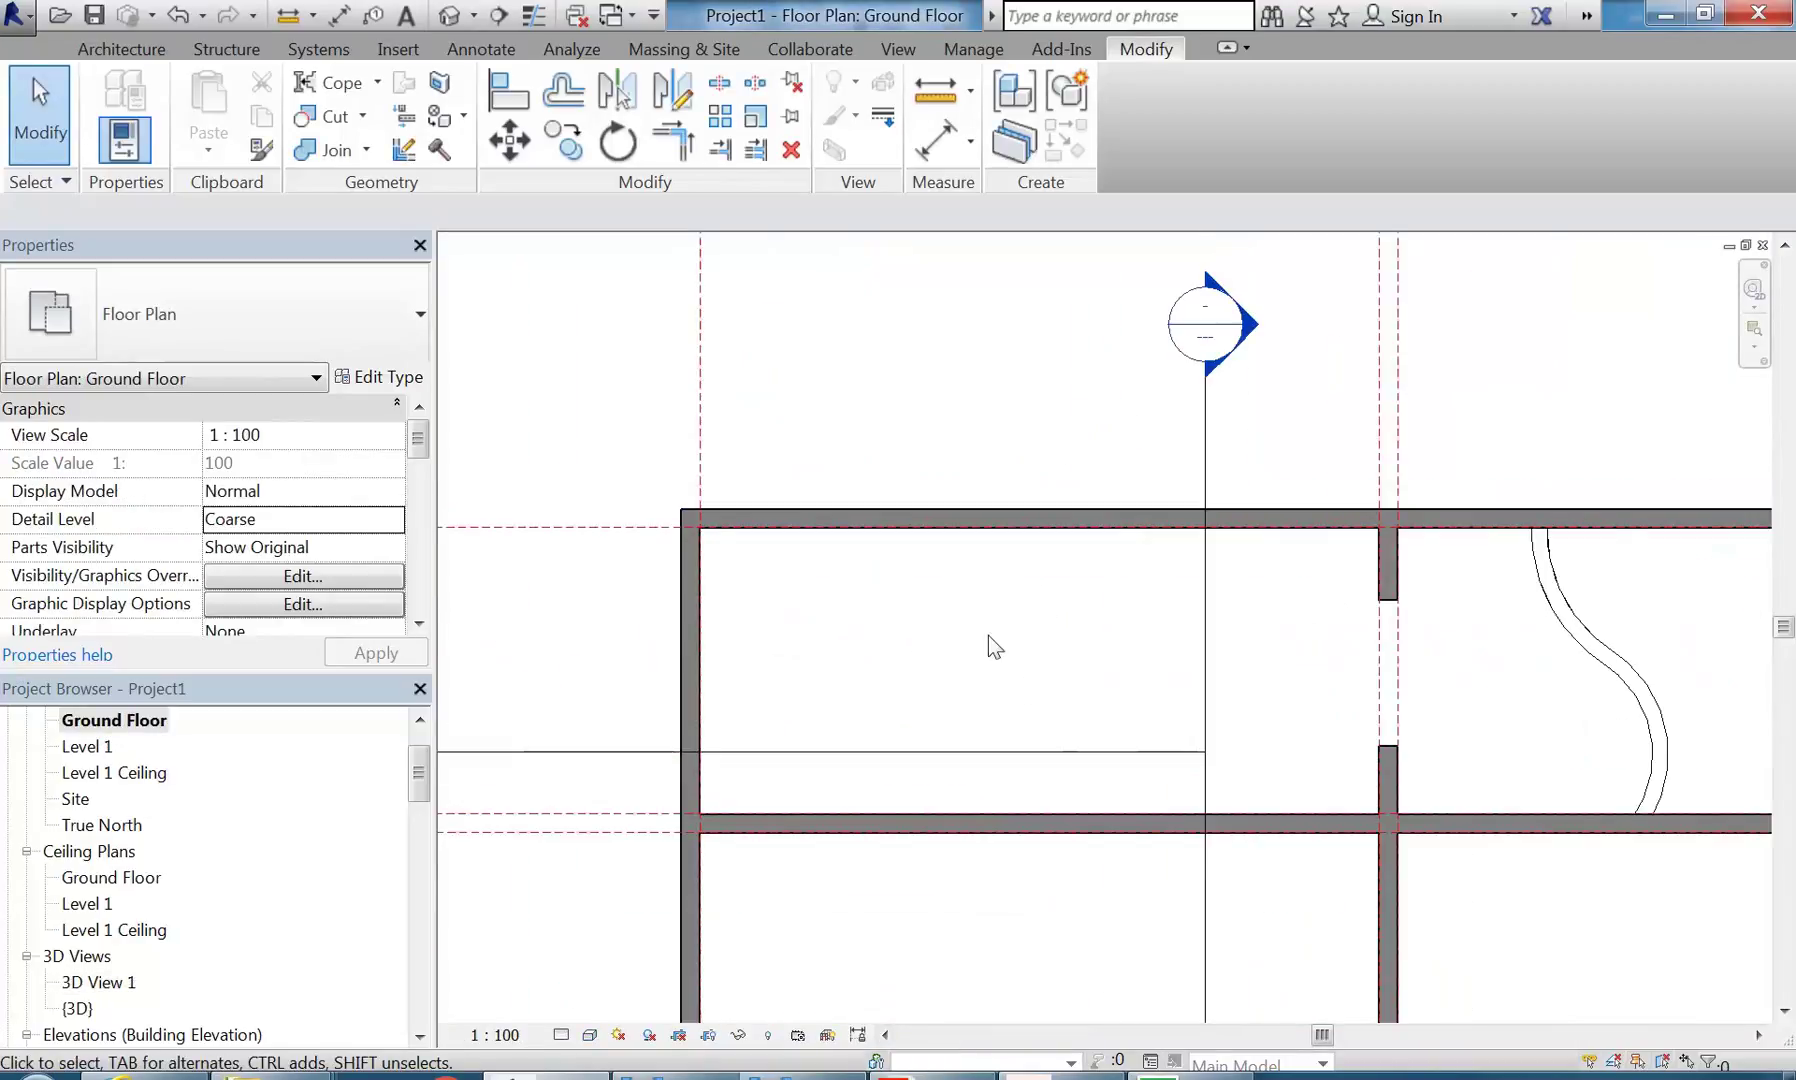
pyautogui.scroll(2, 1045, 651)
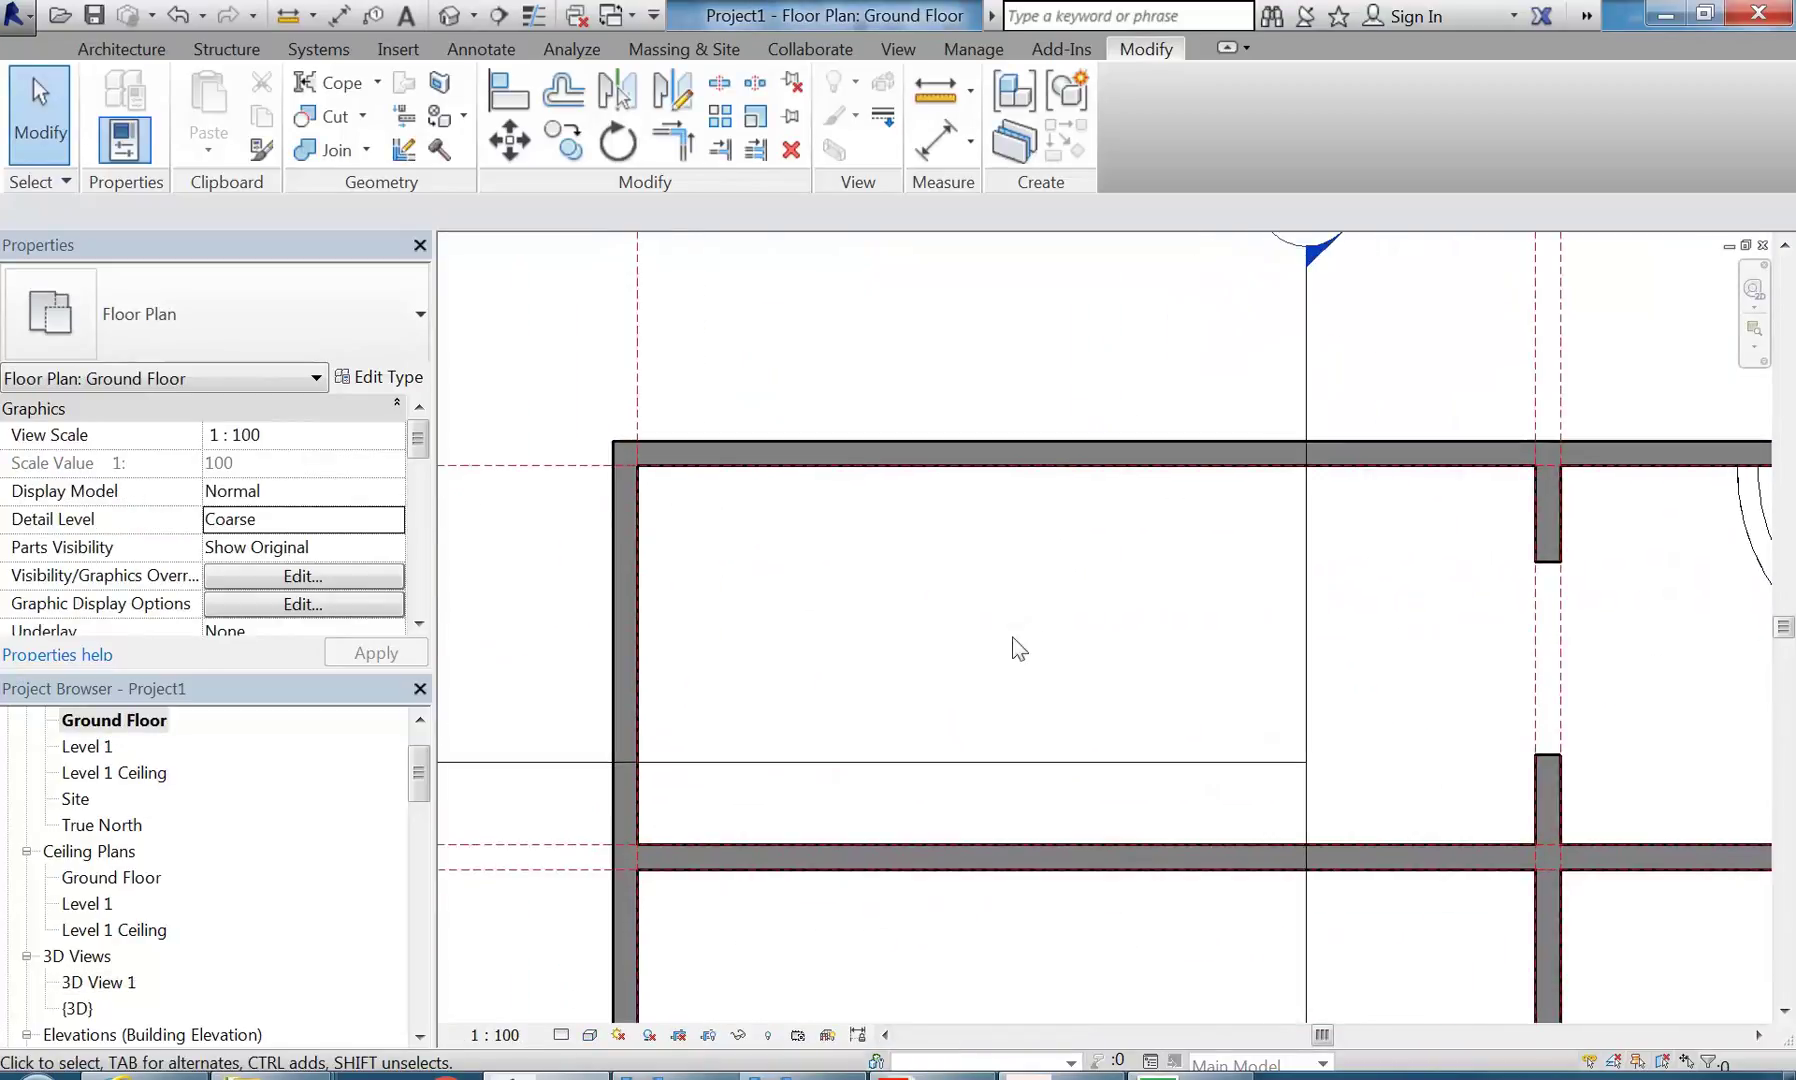
pyautogui.click(122, 50)
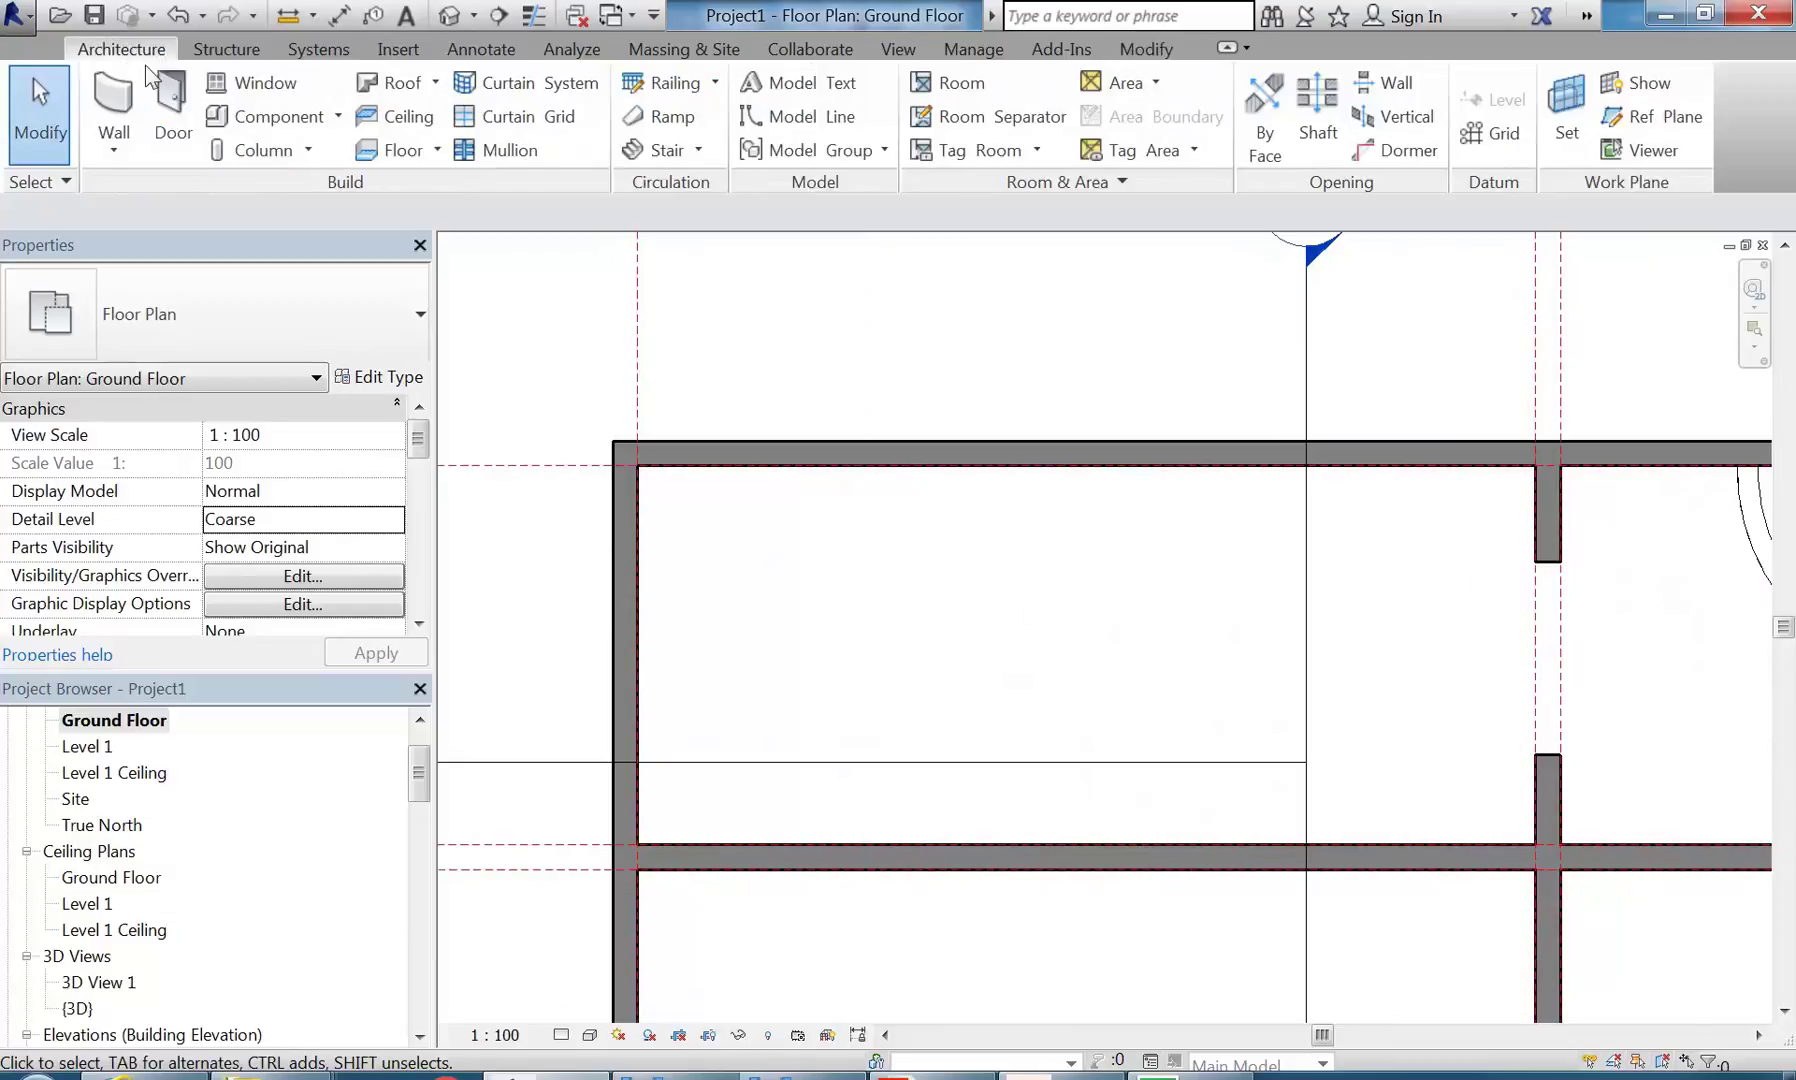
pyautogui.click(338, 117)
pyautogui.click(309, 222)
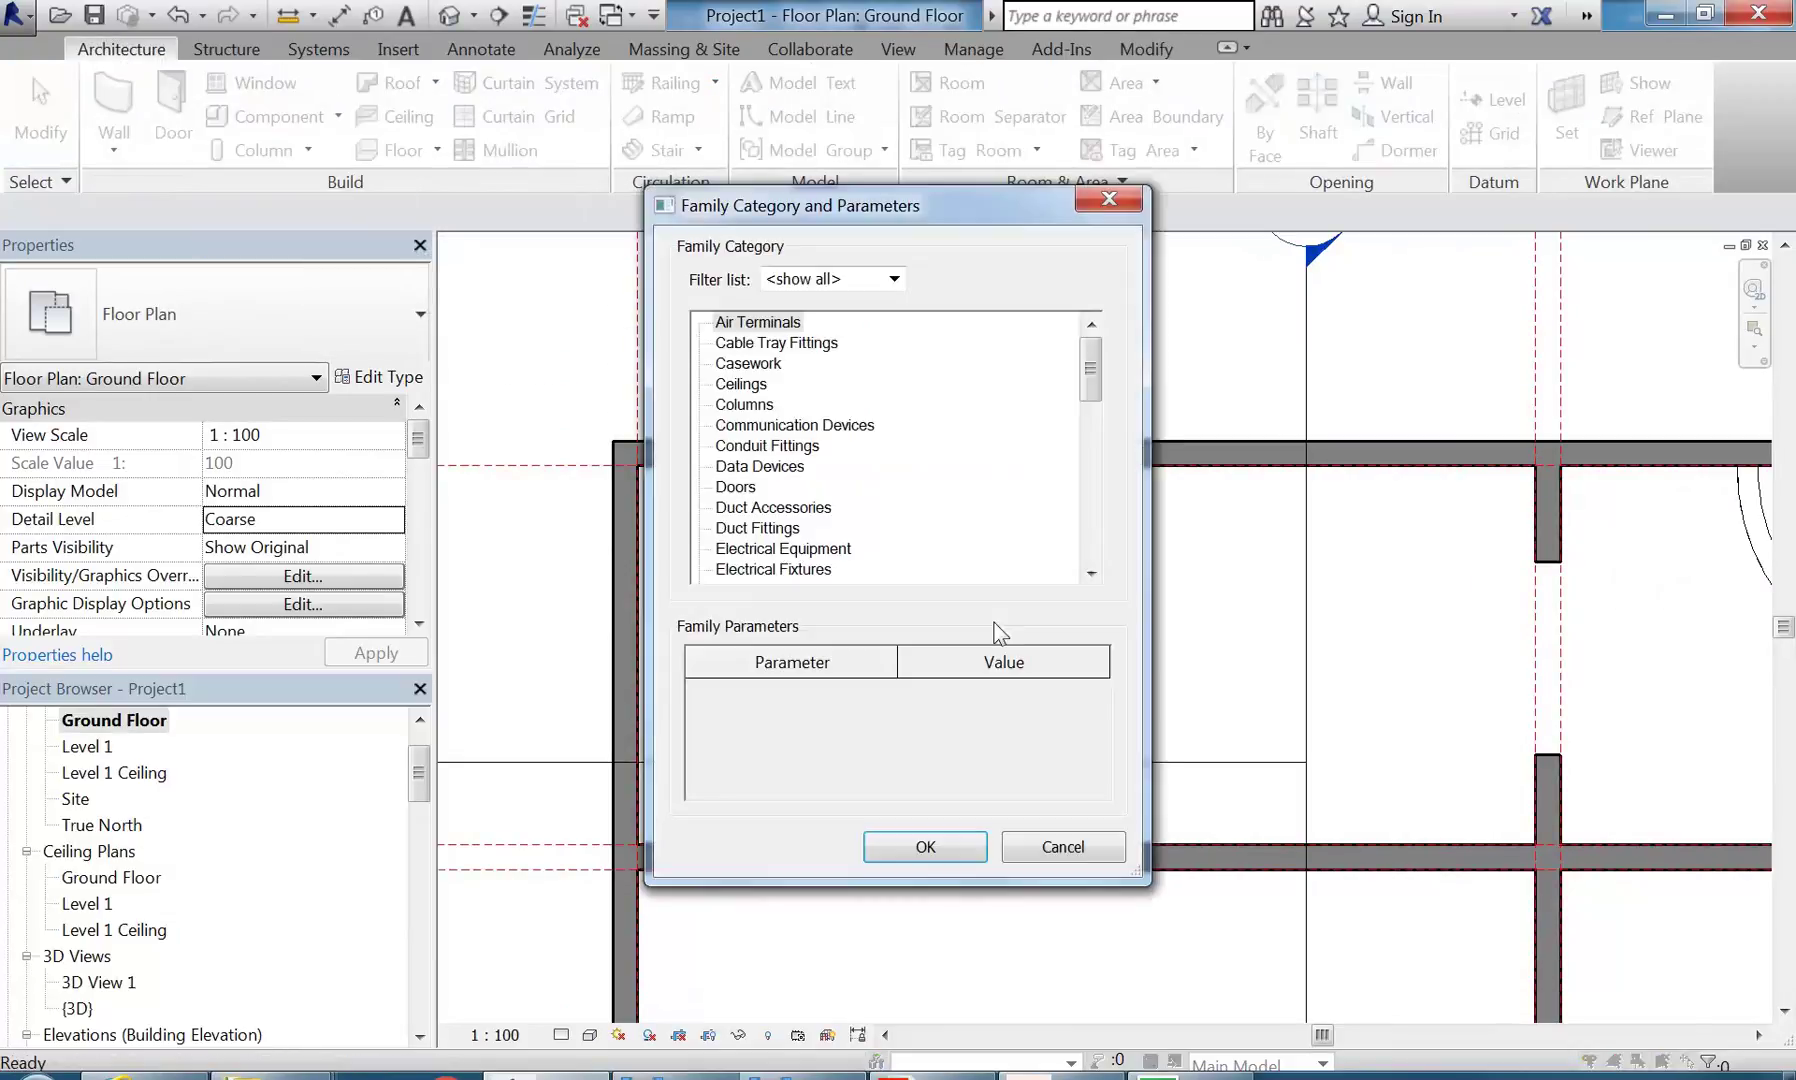
pyautogui.click(720, 488)
pyautogui.scroll(-3, 728, 470)
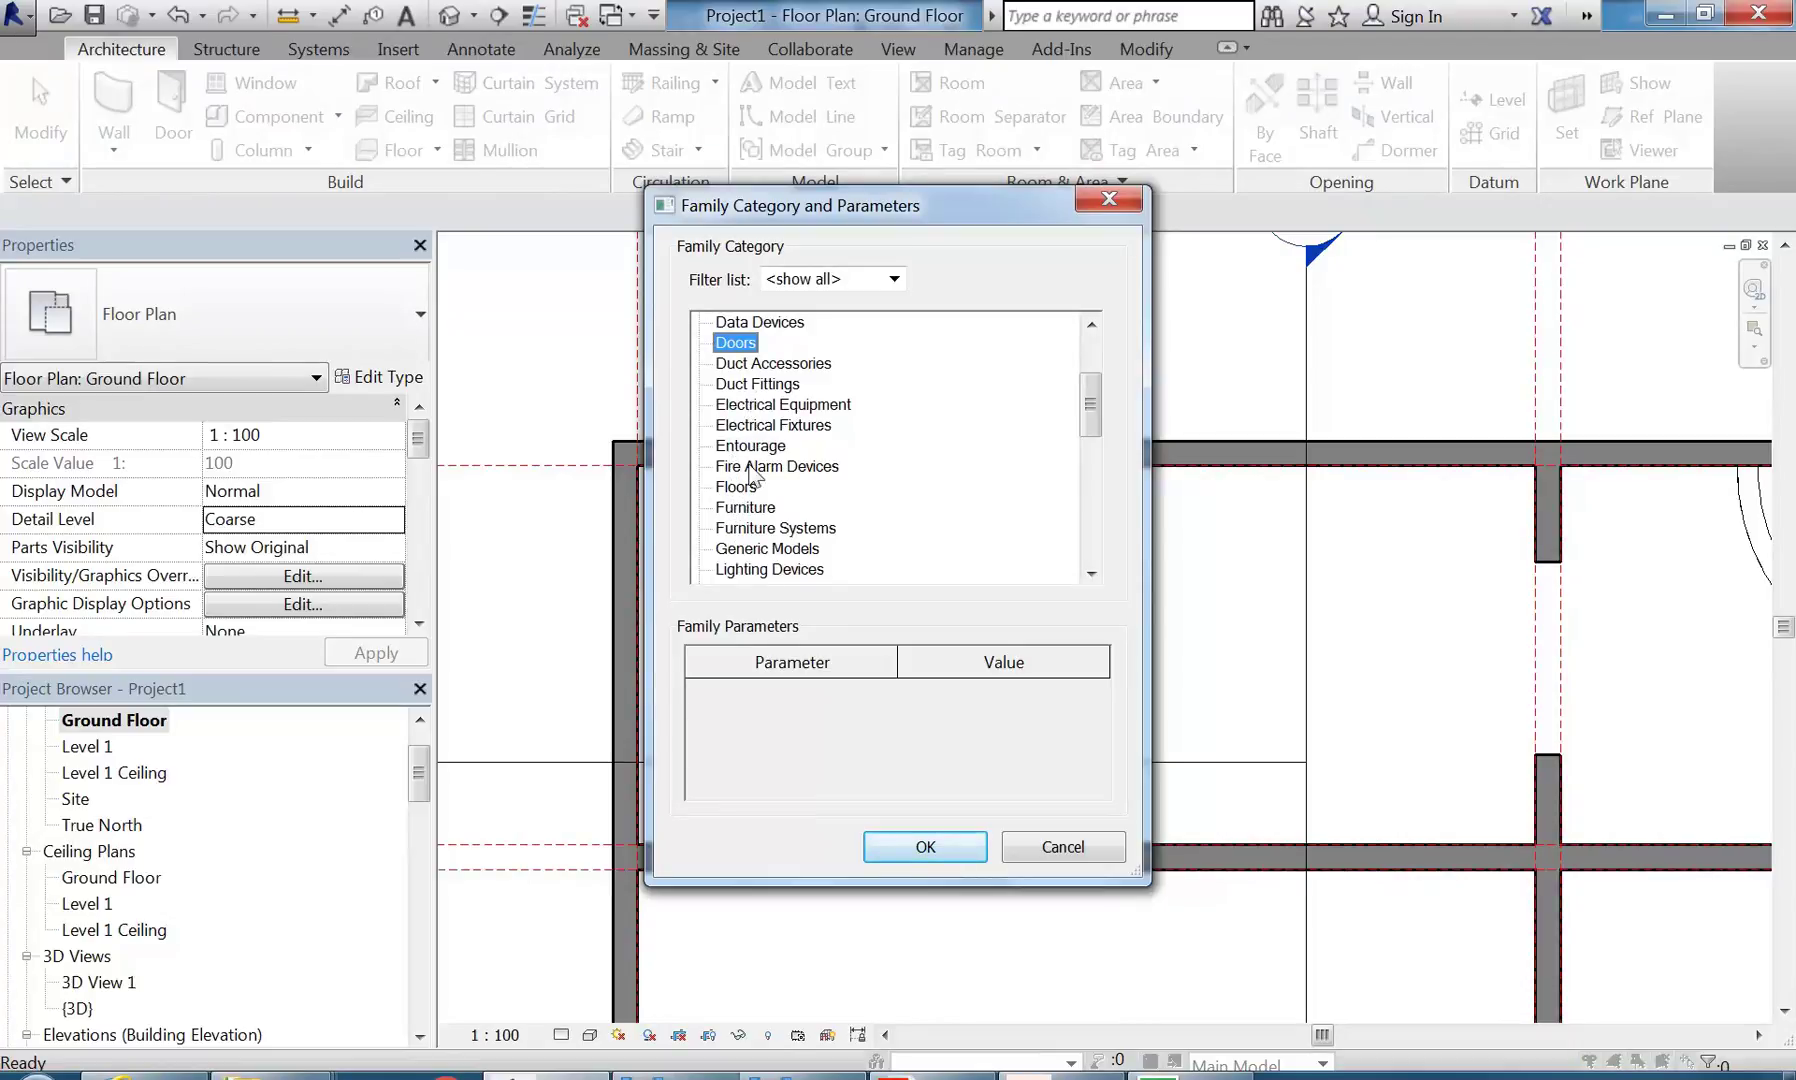
pyautogui.click(745, 509)
pyautogui.press('Return')
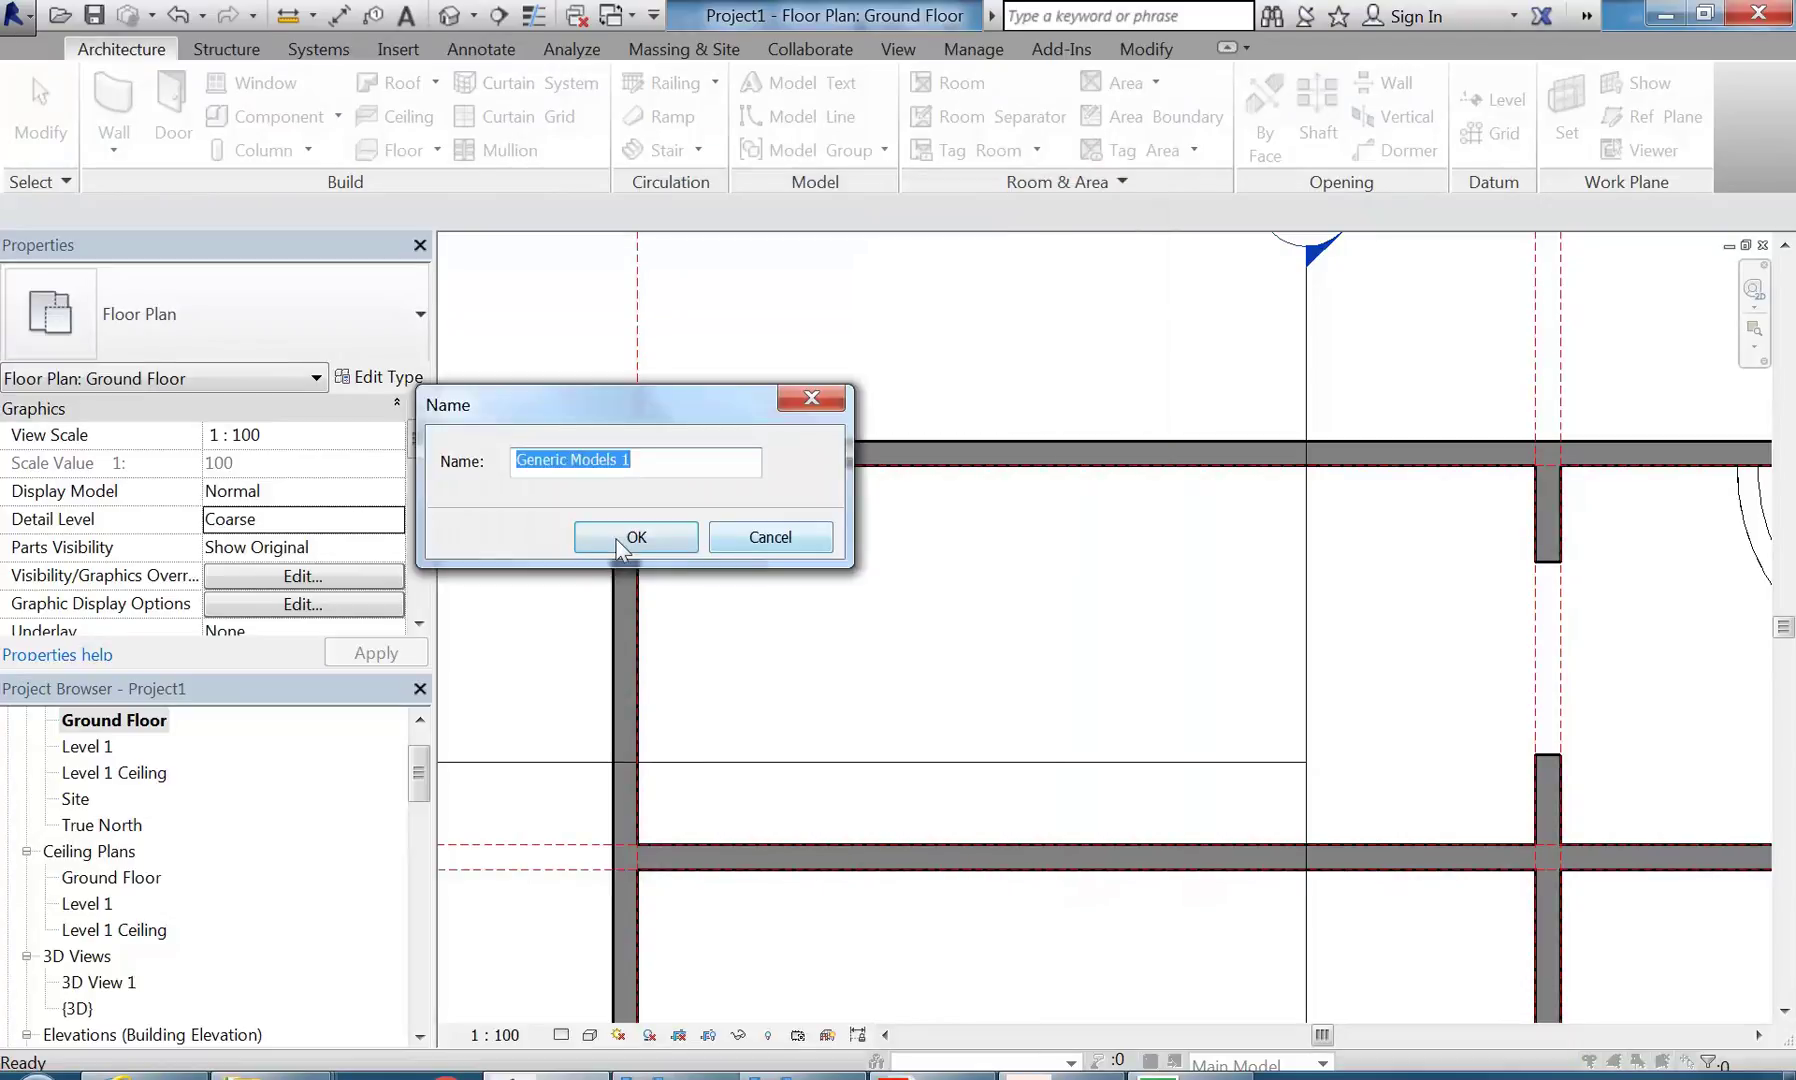
pyautogui.click(650, 535)
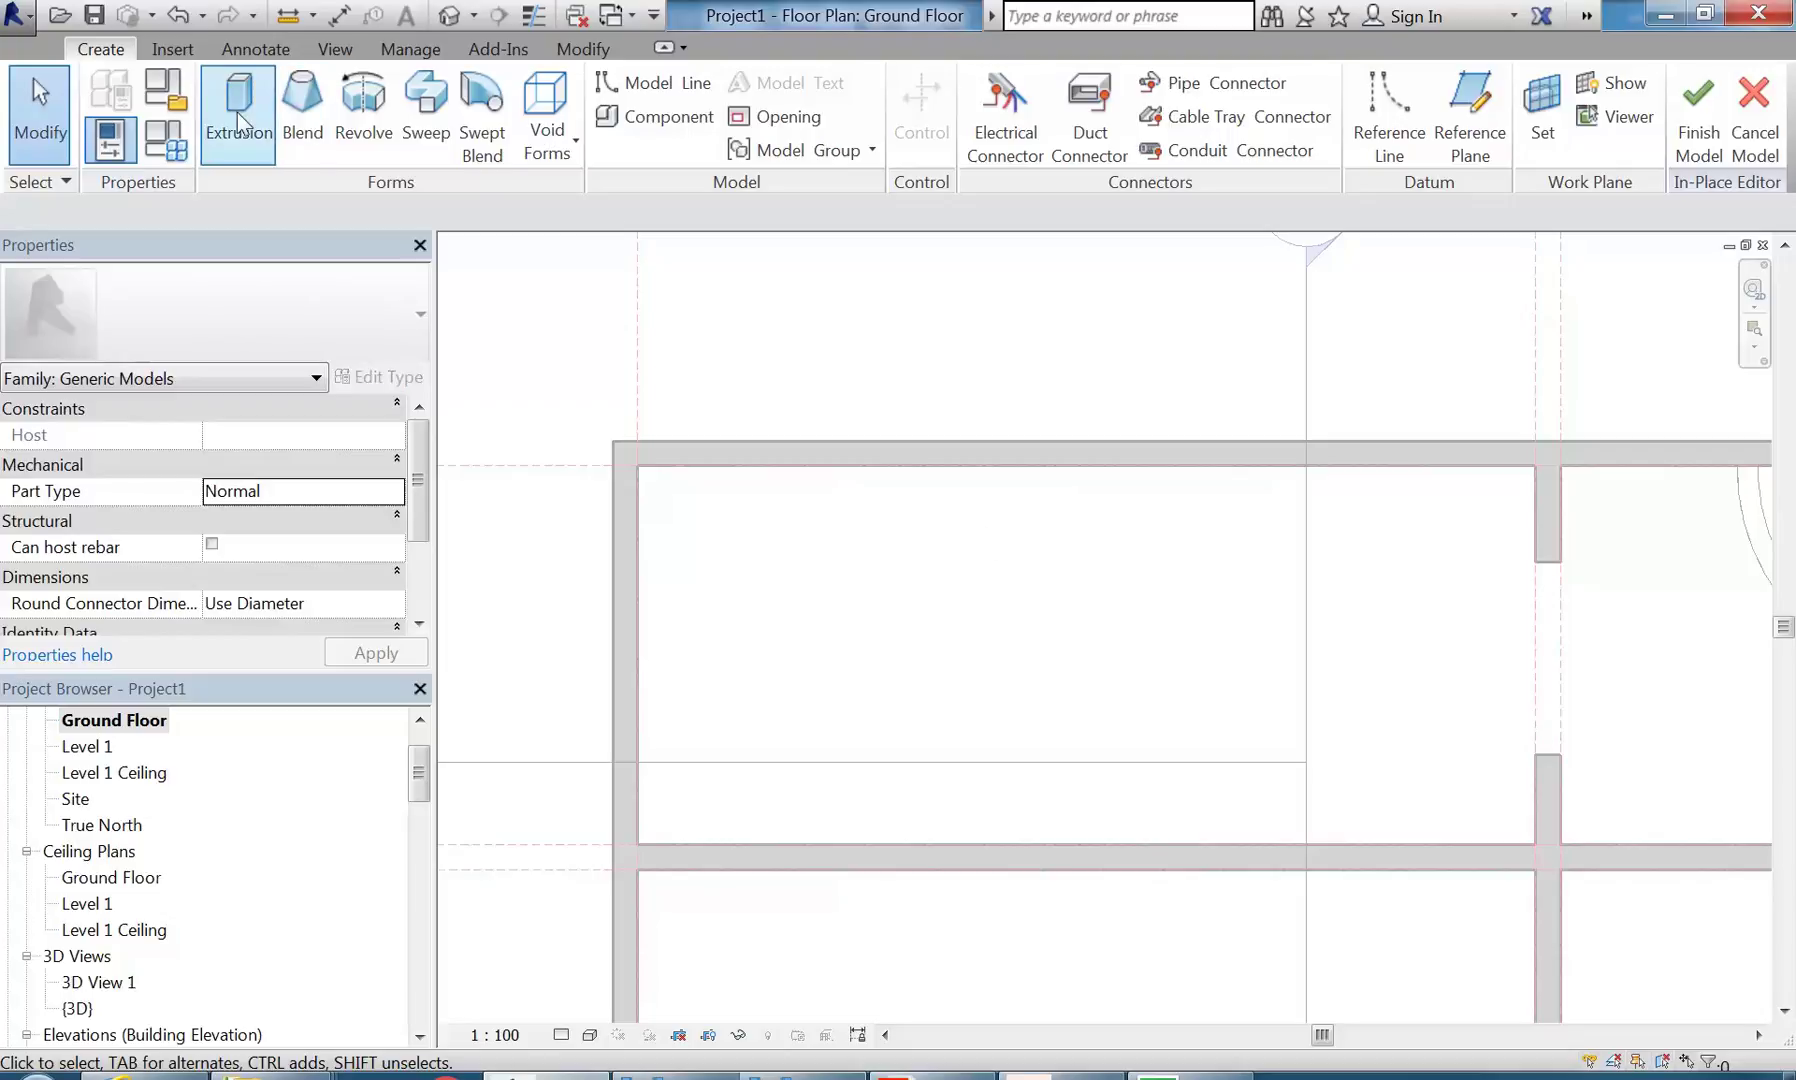
# - Start an extrusion and sketch an inscribed six-sided polygon with a horizontal top edge inside the upper-left room
pyautogui.click(237, 112)
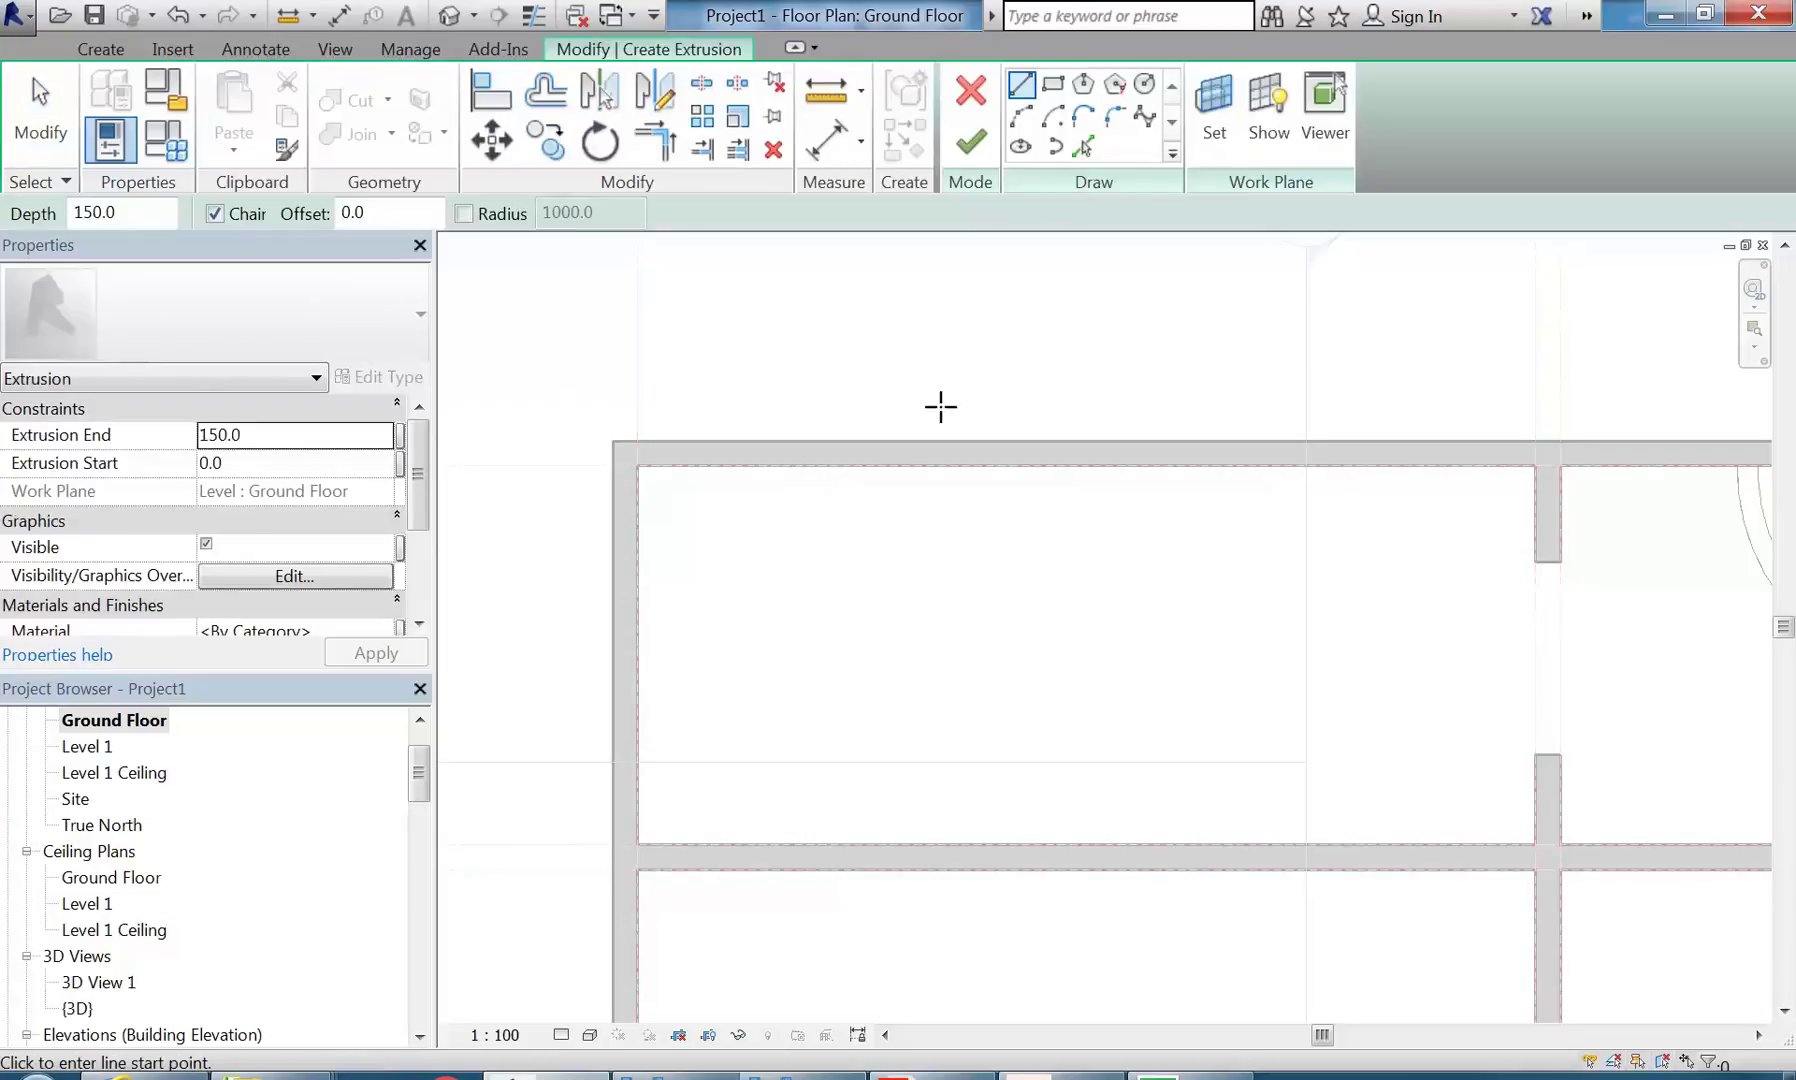
pyautogui.click(1084, 85)
pyautogui.click(911, 632)
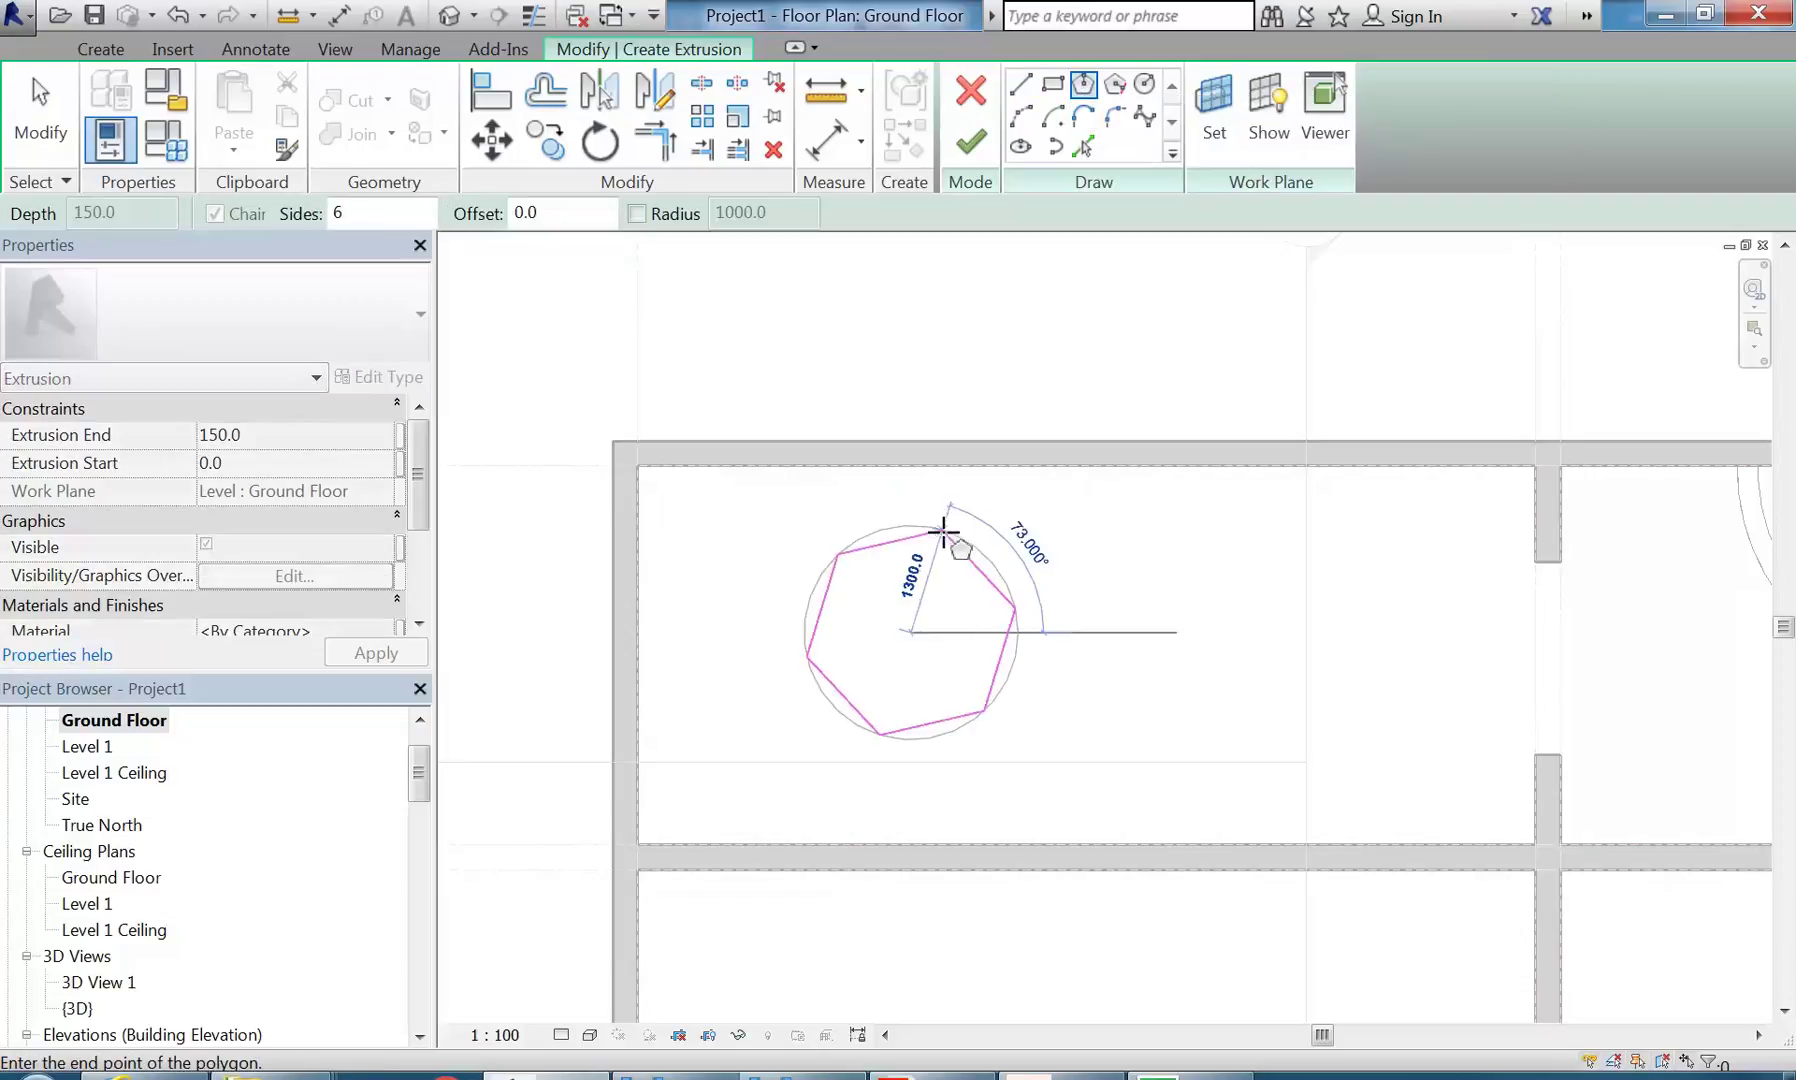
pyautogui.click(952, 563)
pyautogui.scroll(2, 806, 630)
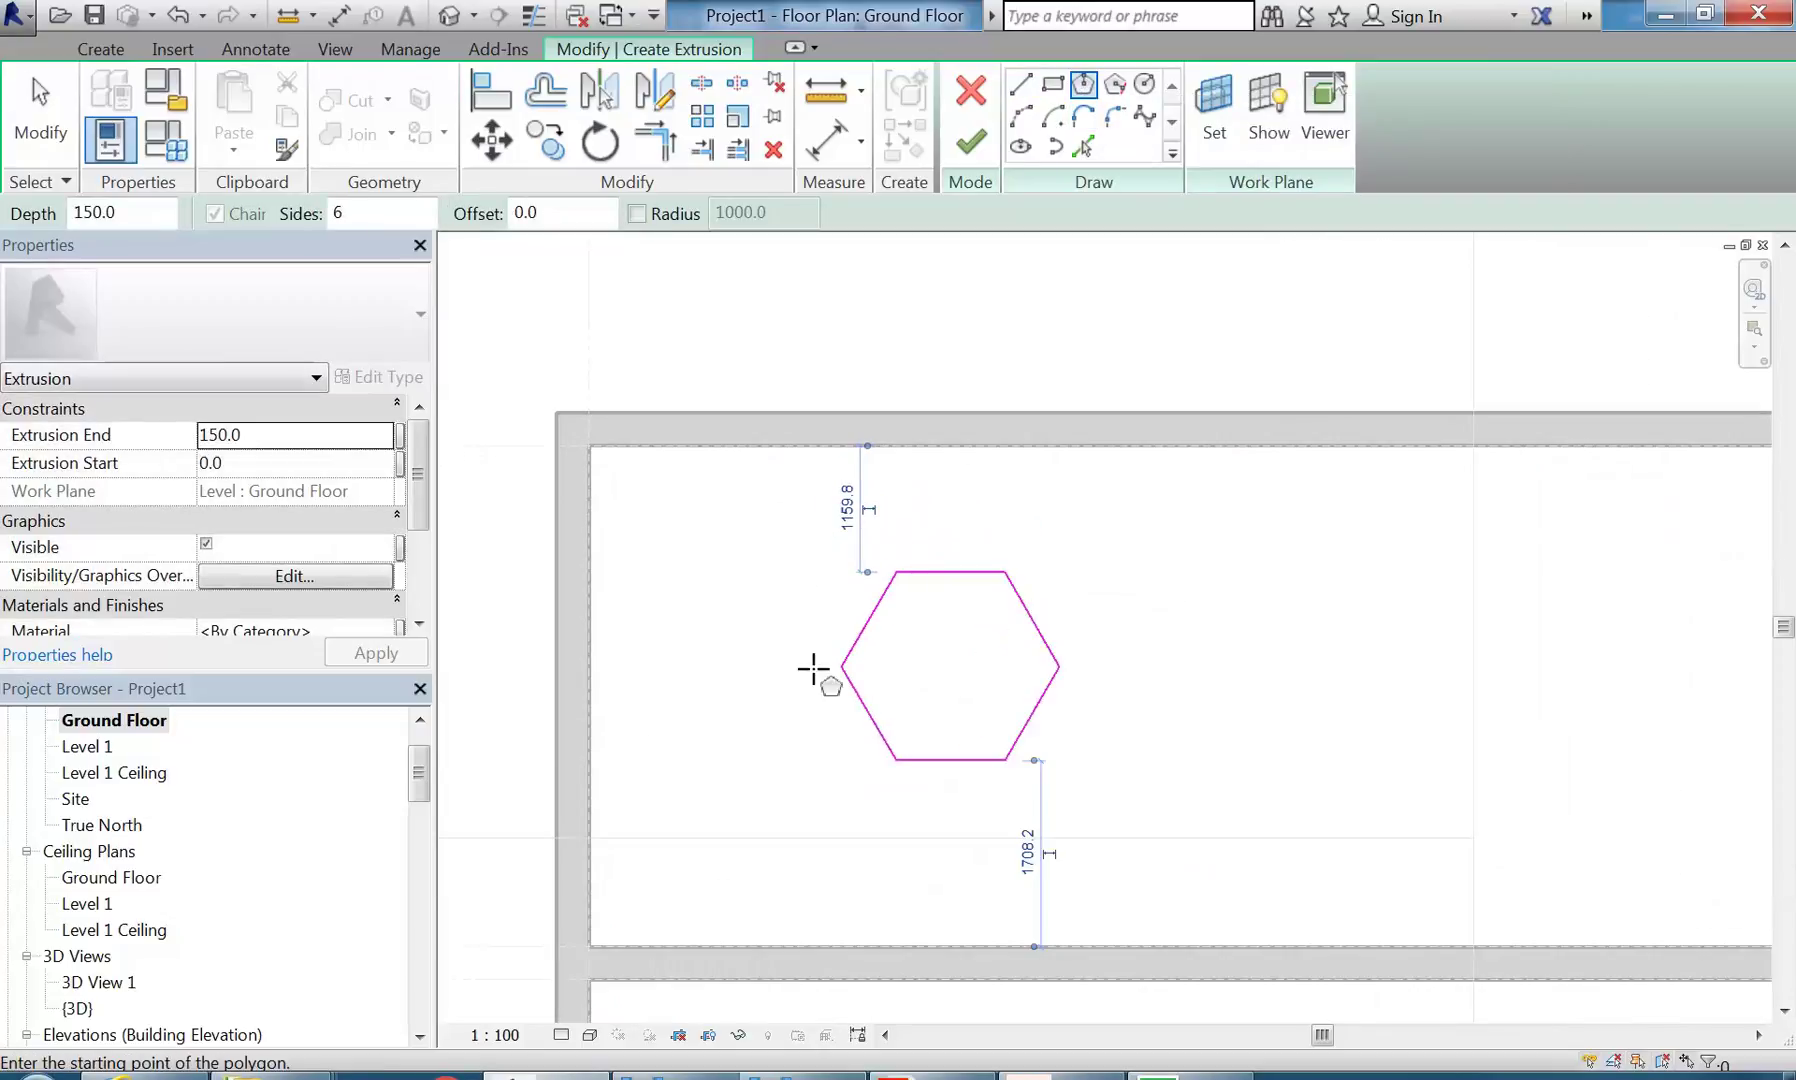
pyautogui.scroll(2, 790, 627)
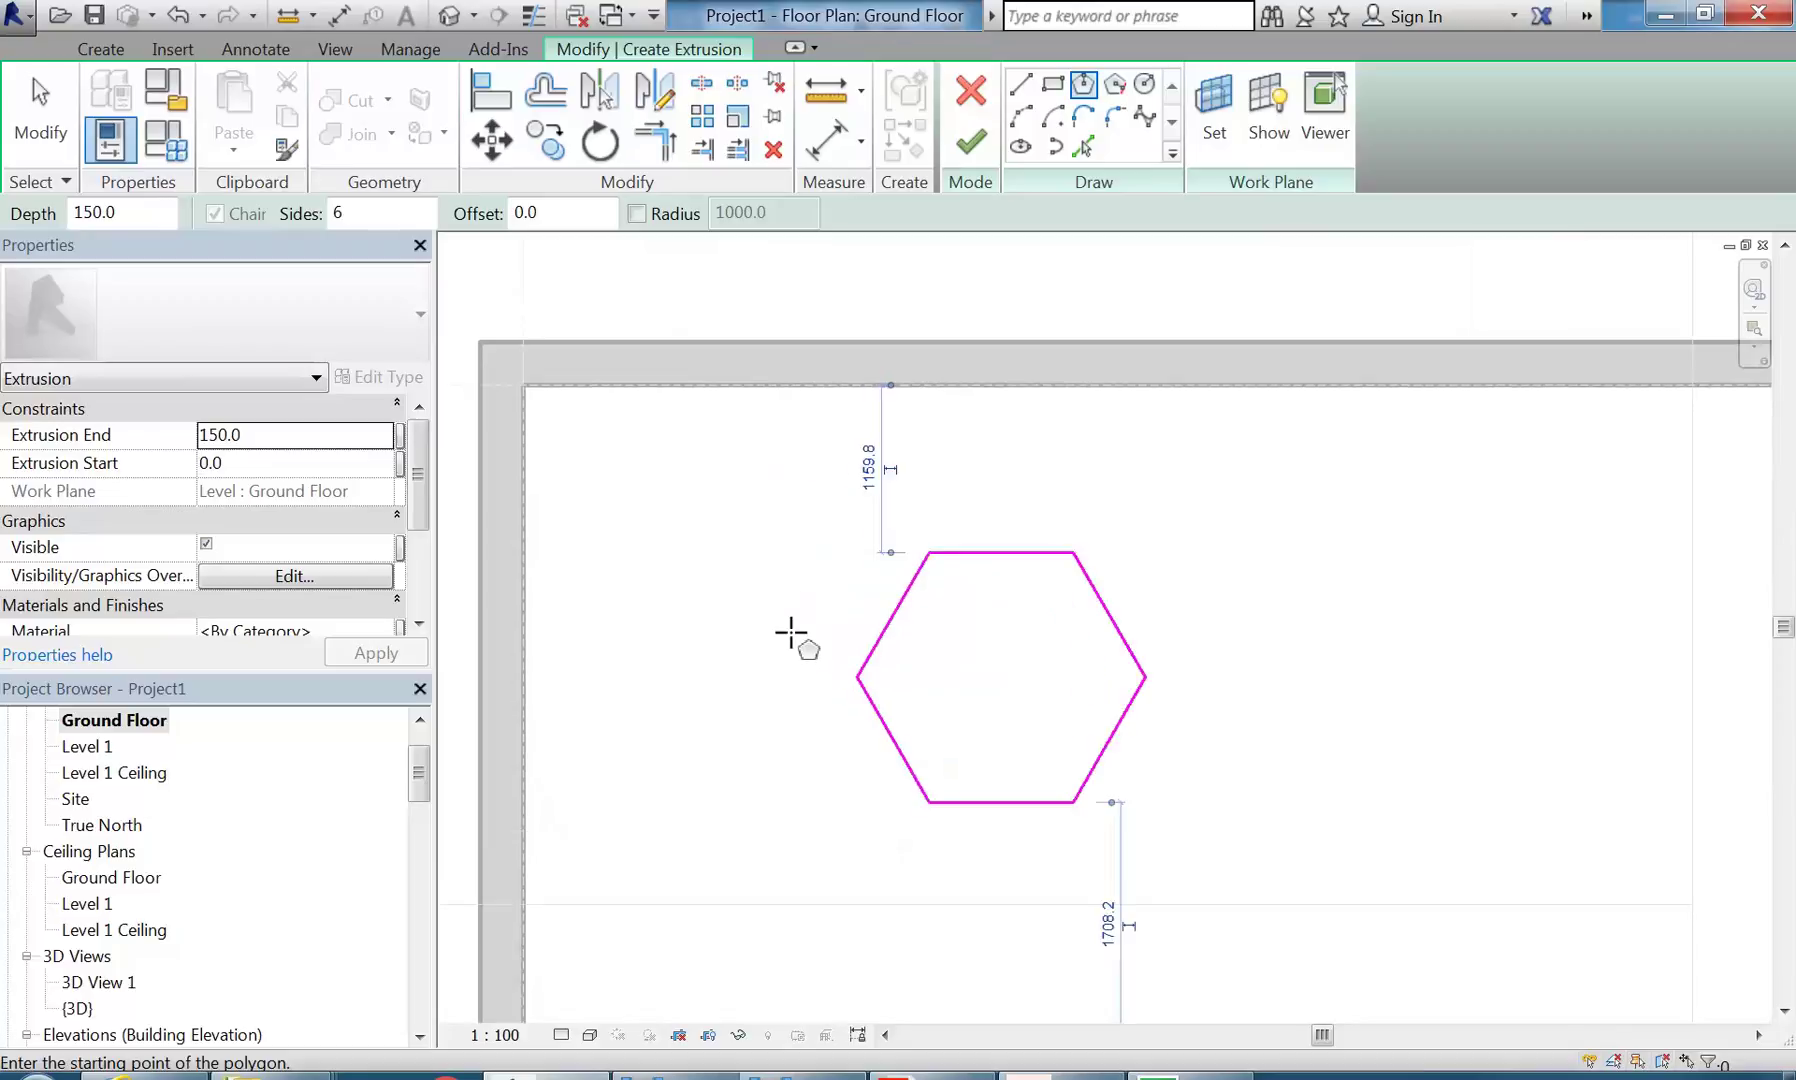
# - Set the hexagon's extrusion end to 350, then finish the extrusion and the in-place model
pyautogui.click(296, 438)
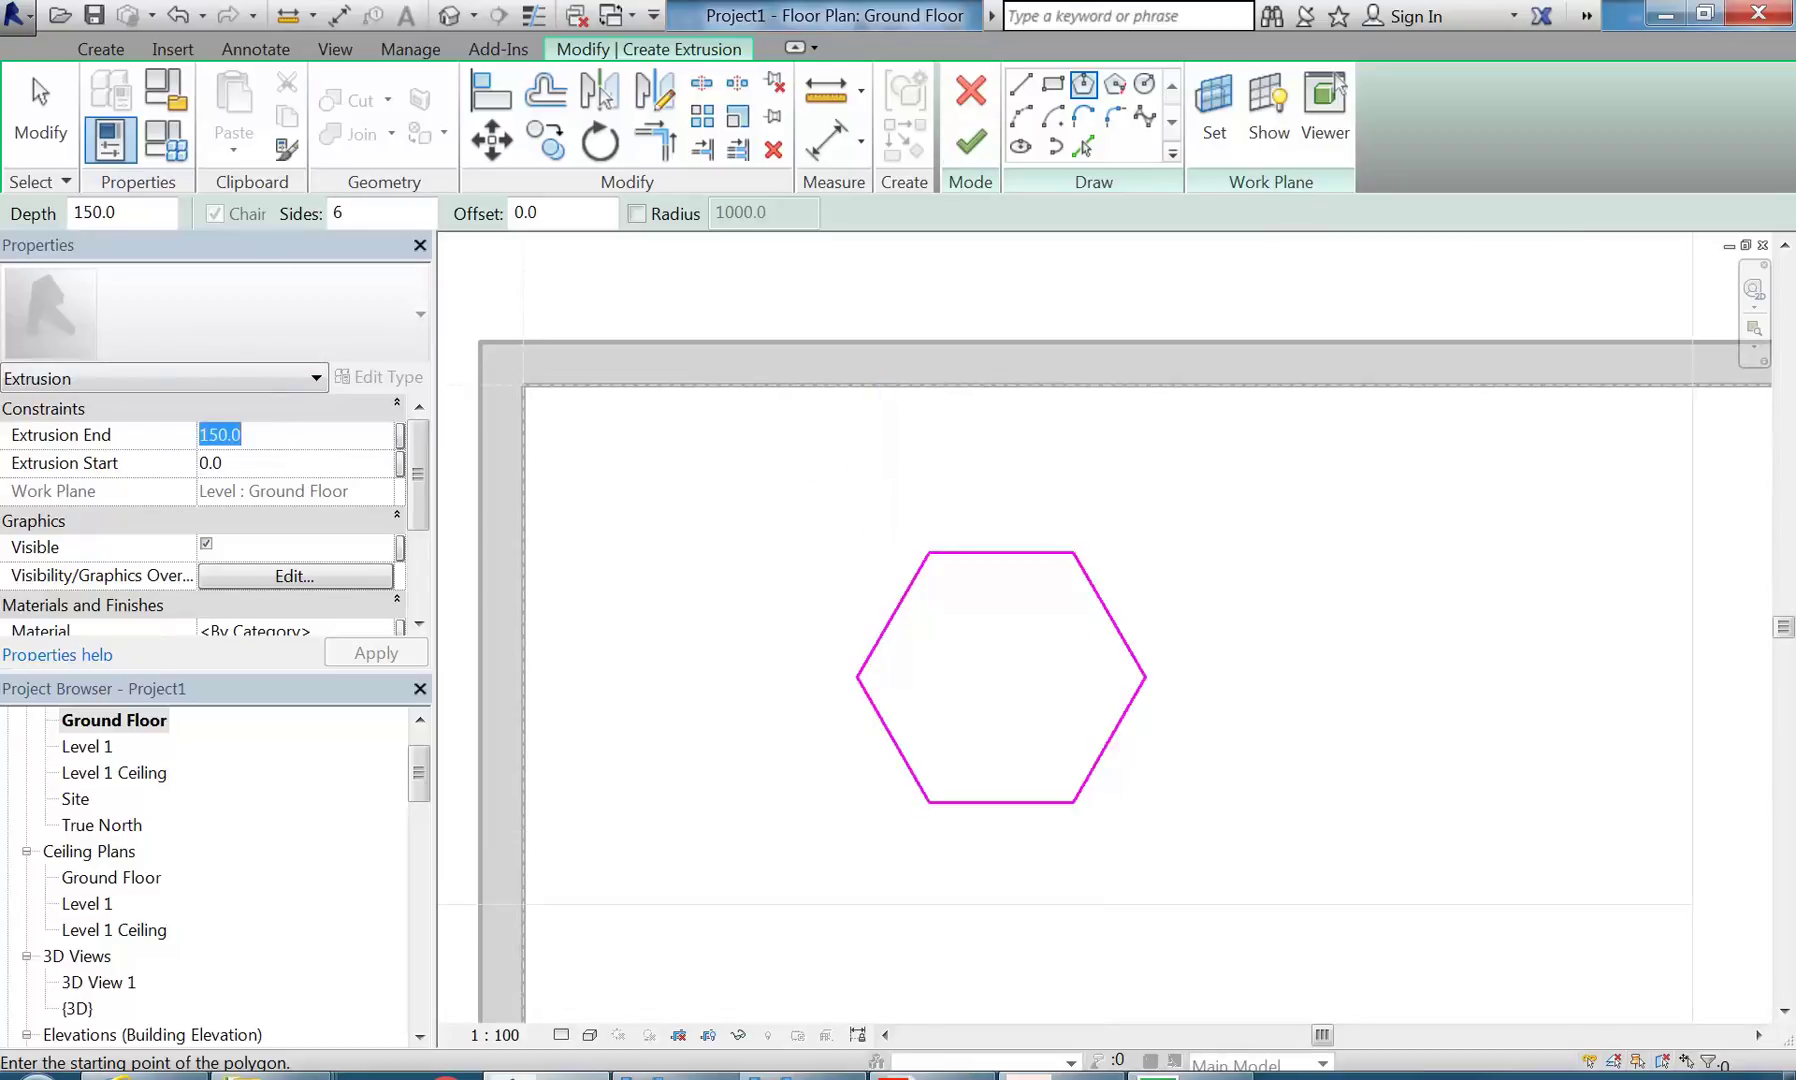
pyautogui.write('35')
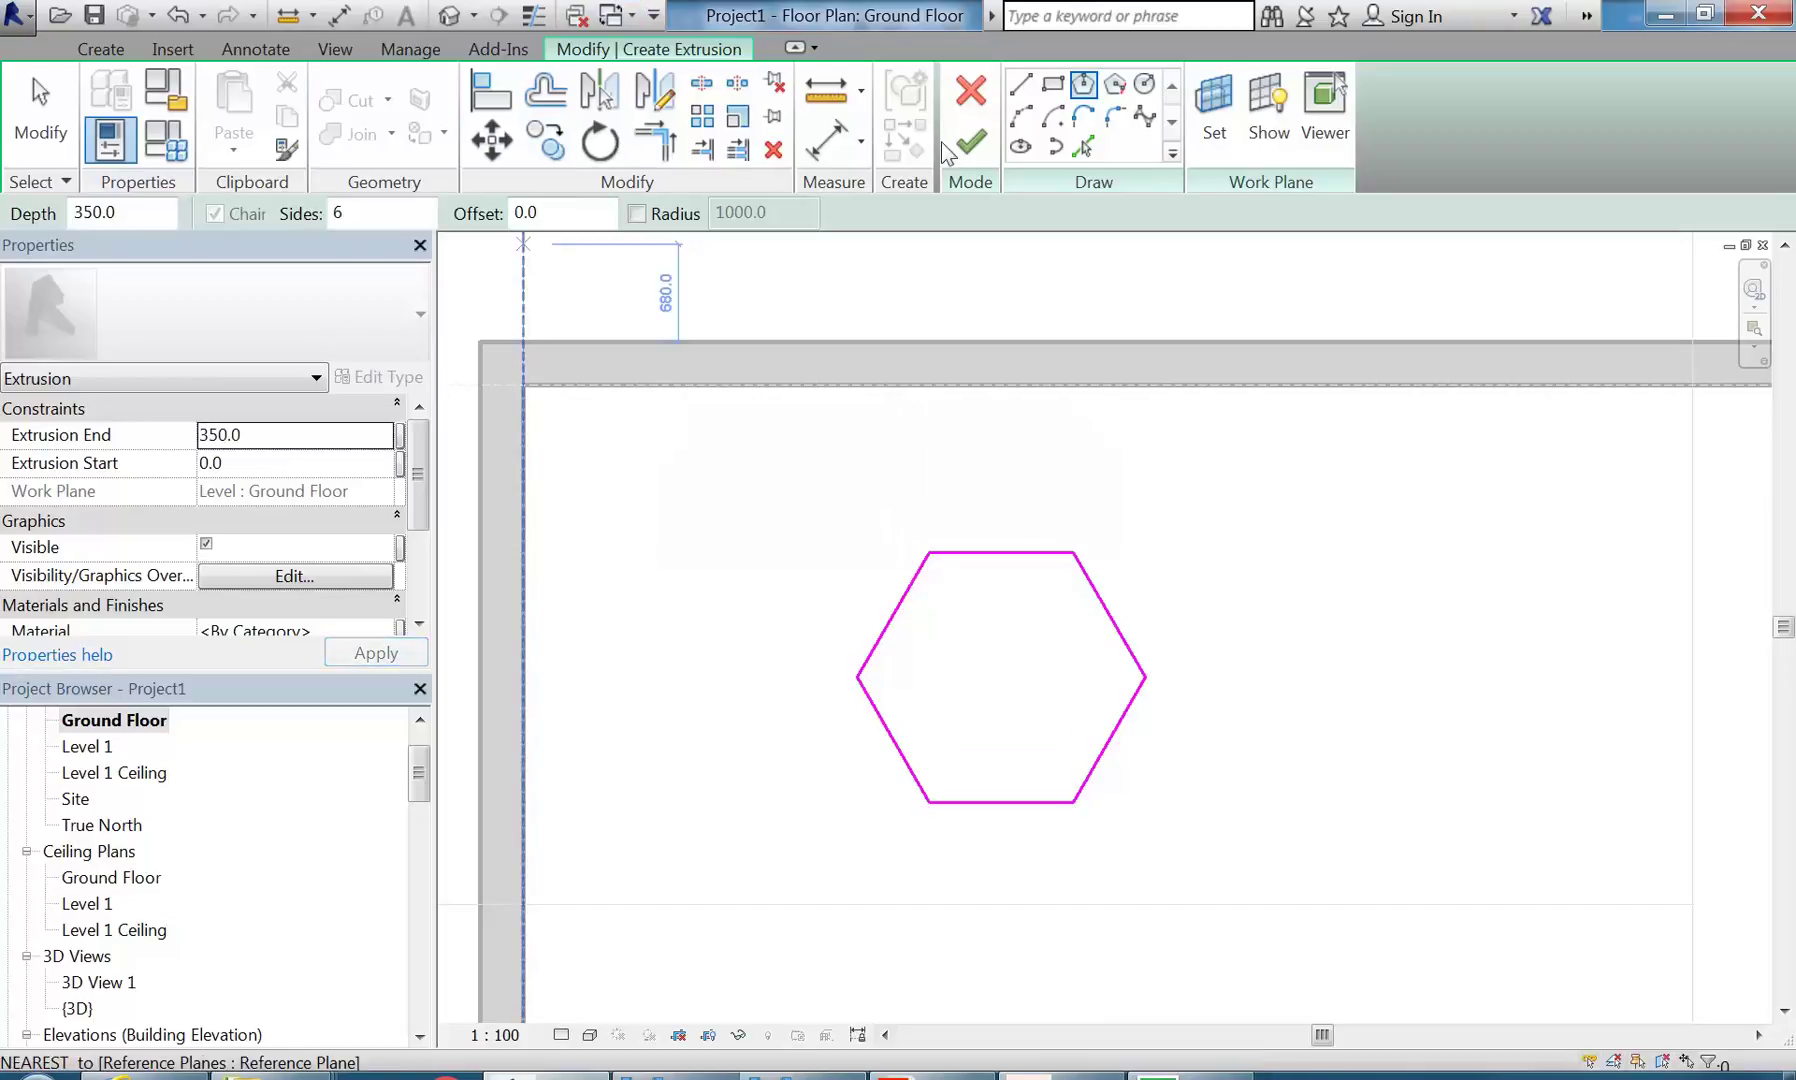
pyautogui.click(972, 148)
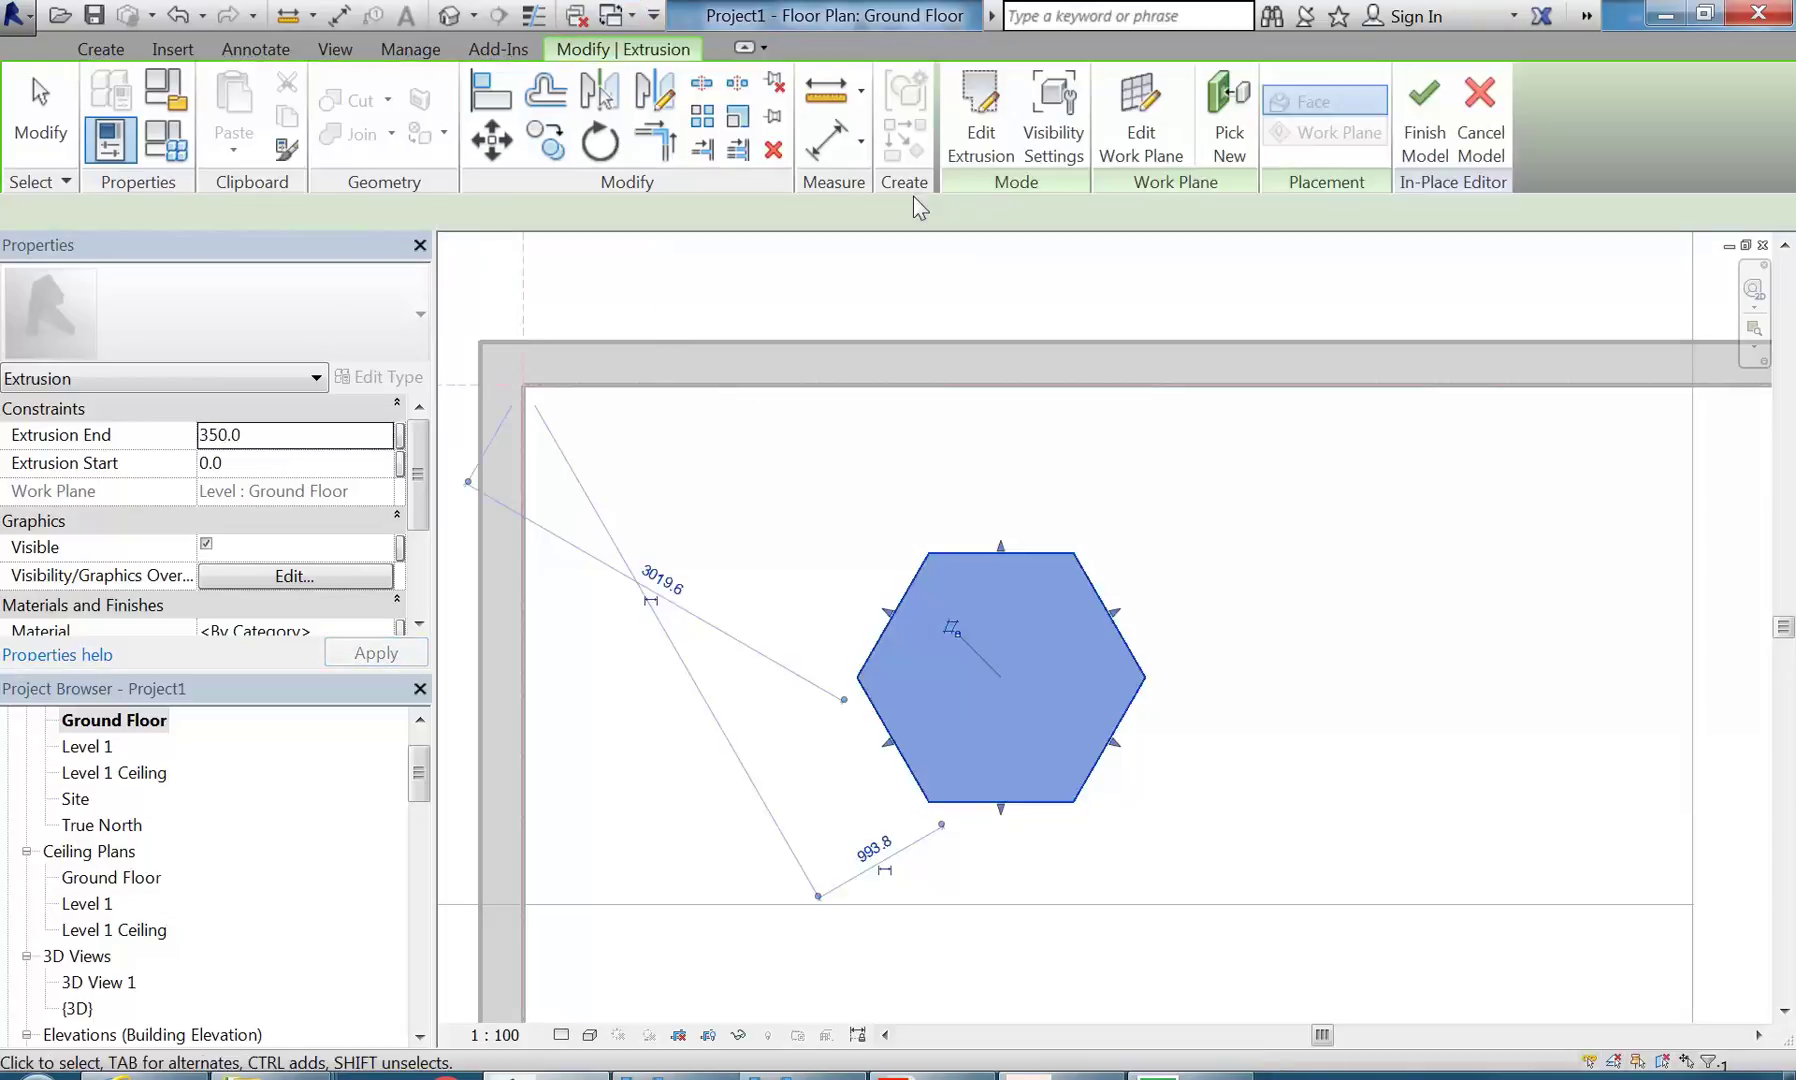
pyautogui.click(1424, 95)
pyautogui.scroll(-4, 1227, 549)
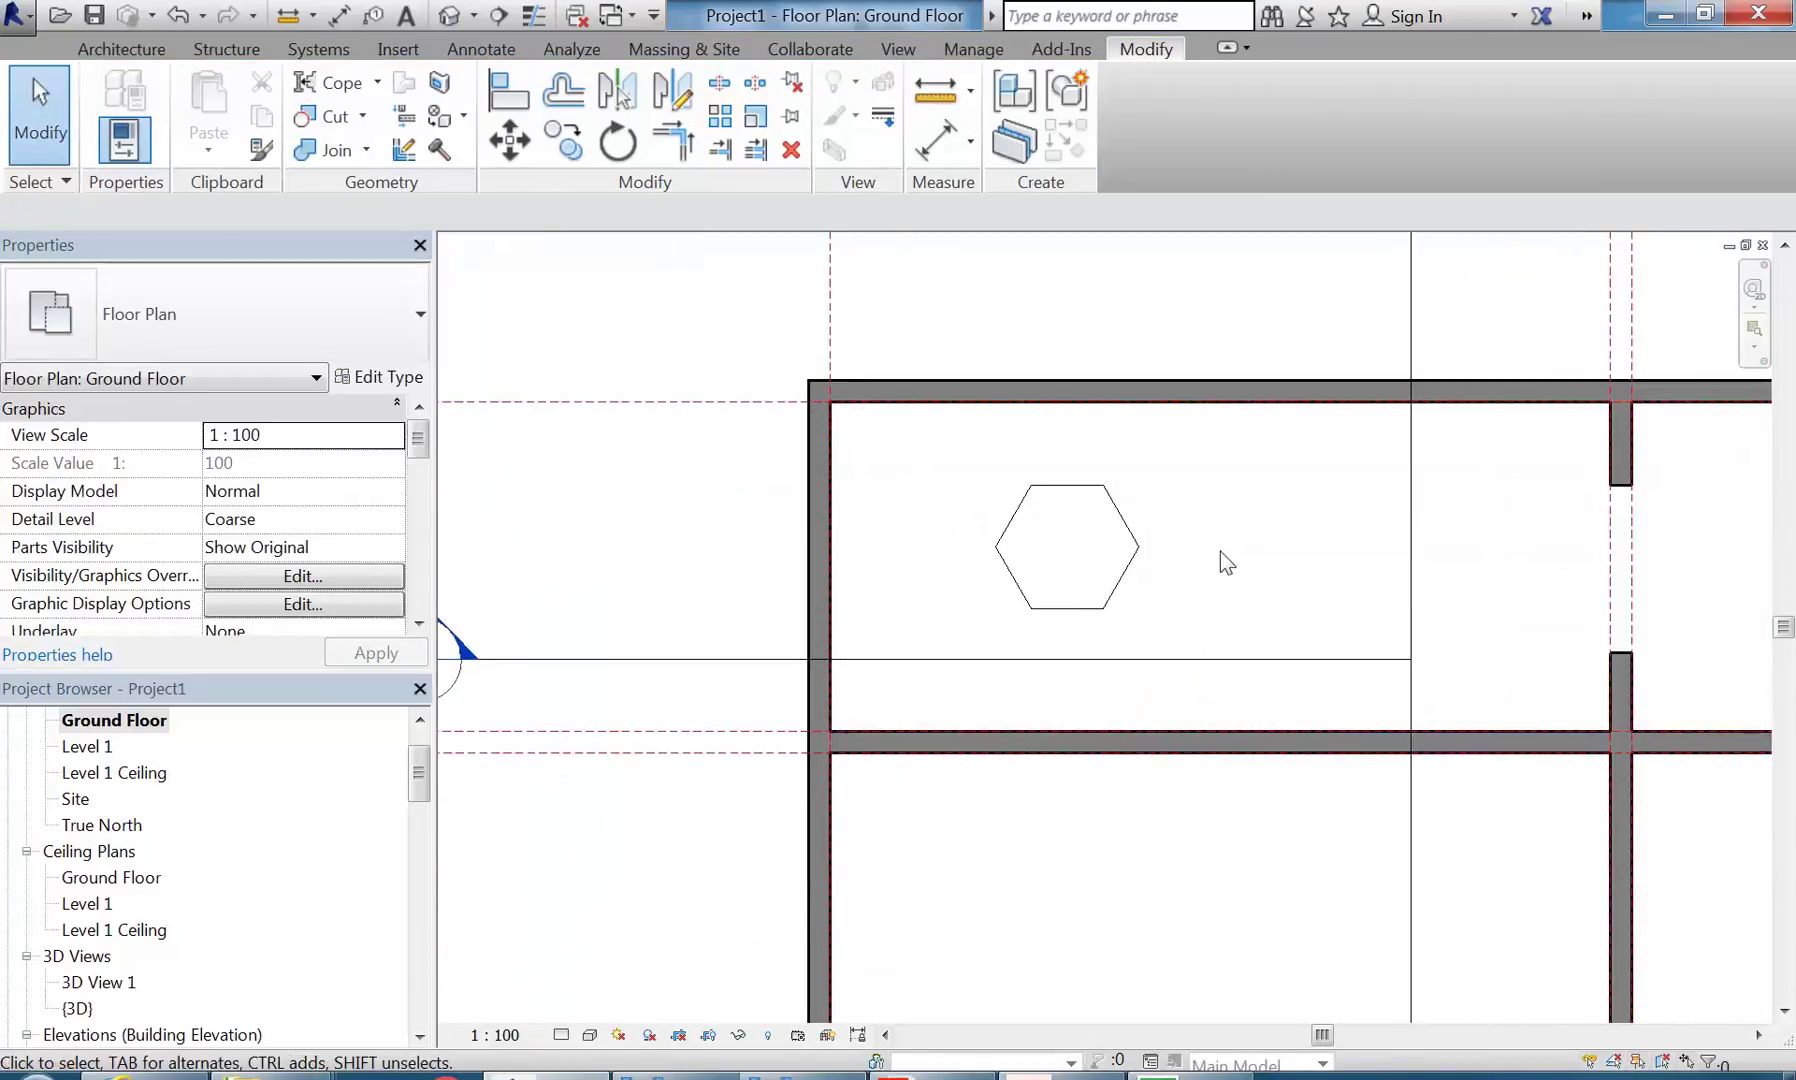
# - Open 3D View 1 and turn the camera towards the hexagonal platform to examine it inside the room
pyautogui.doubleClick(100, 984)
pyautogui.click(1756, 450)
pyautogui.moveTo(832, 640); pyautogui.dragTo(1424, 696)
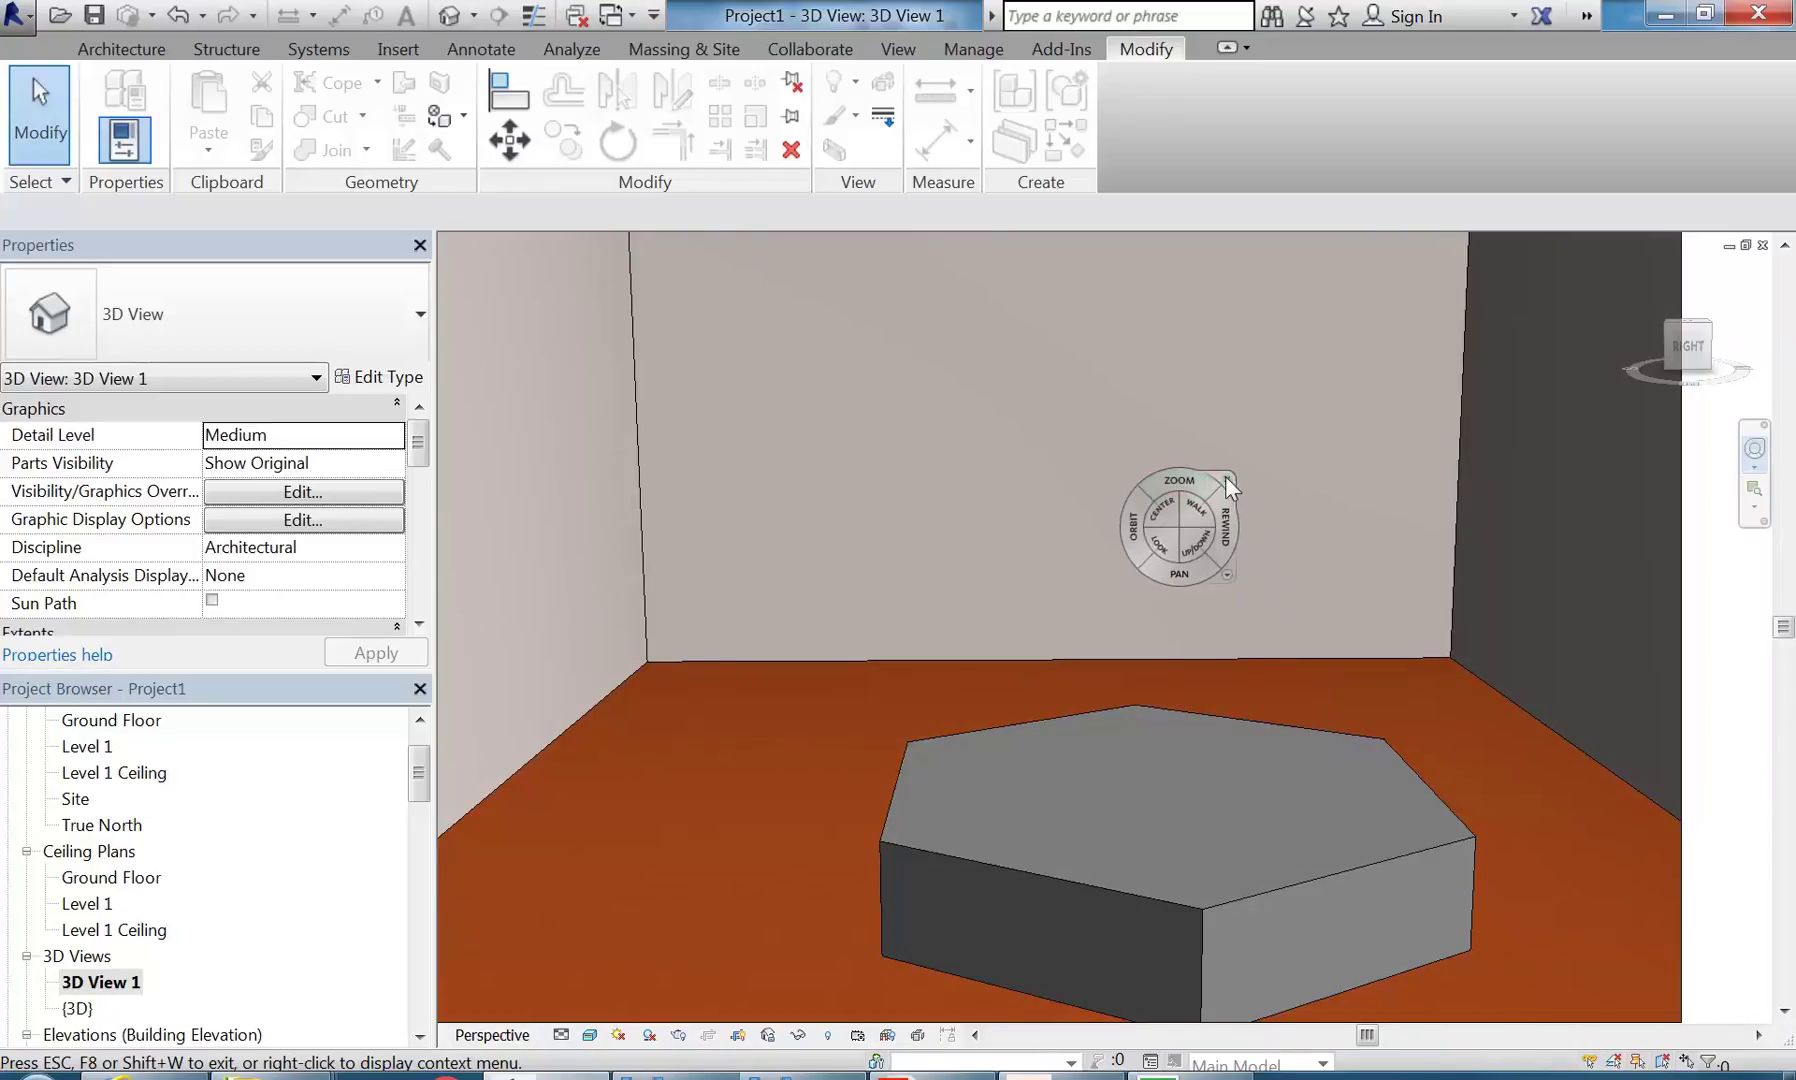
pyautogui.click(1225, 476)
pyautogui.scroll(-5, 1177, 457)
pyautogui.scroll(2, 1163, 542)
pyautogui.moveTo(1177, 457); pyautogui.dragTo(1162, 563, button='middle')
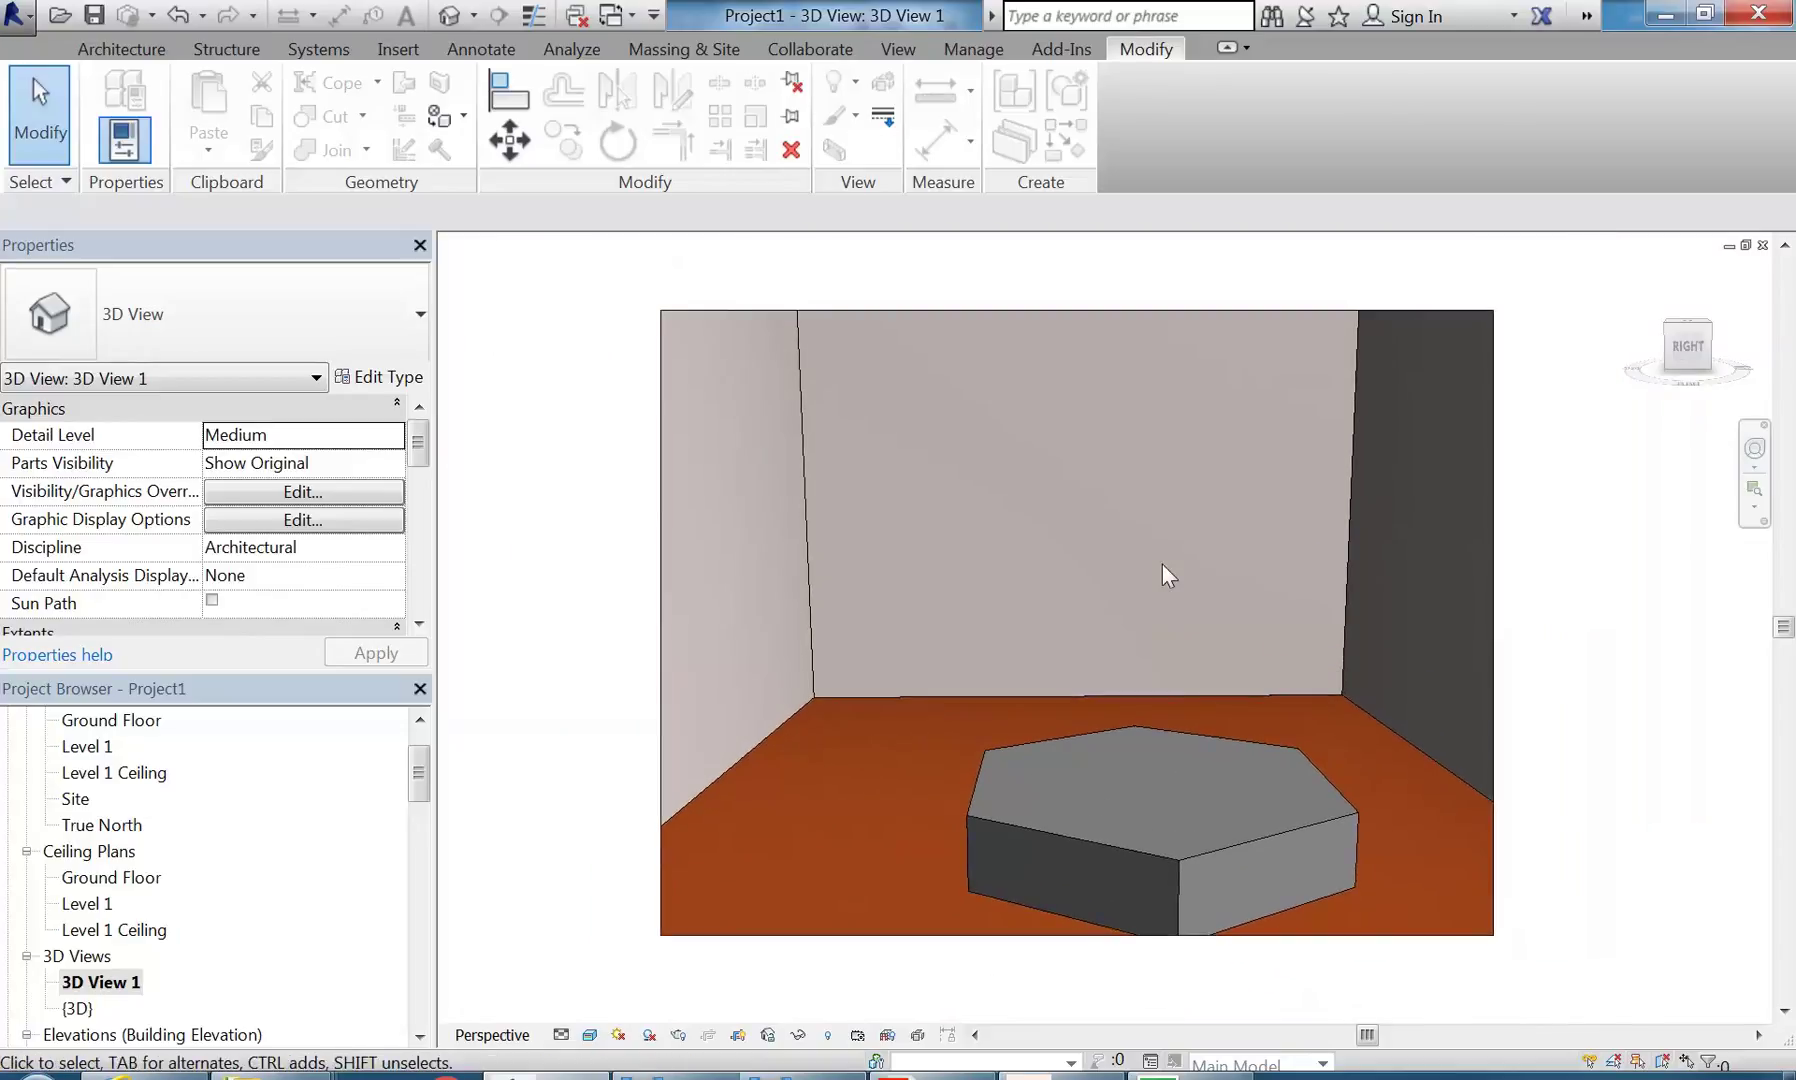